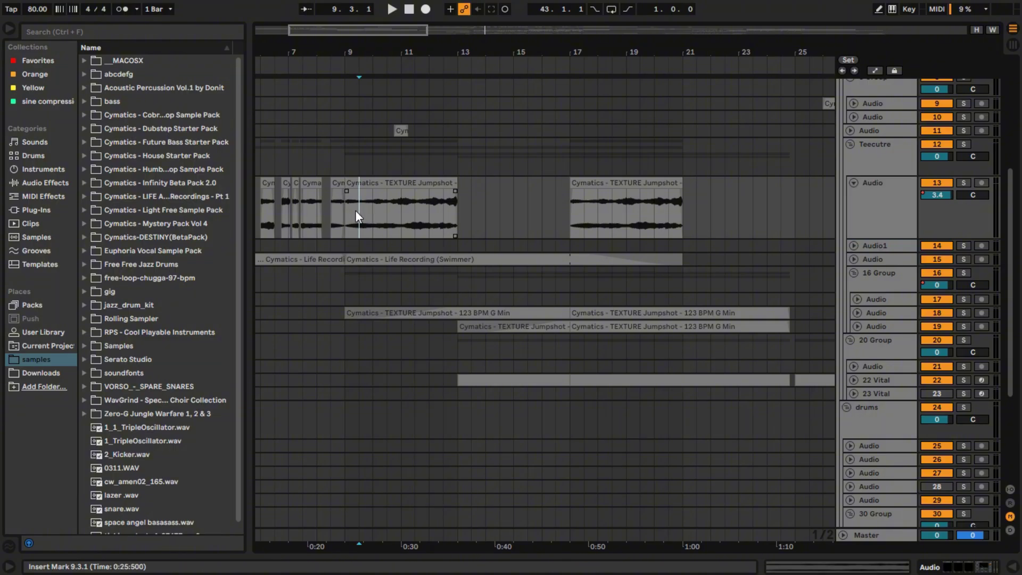
Solo the TEXTURE Jumpshot audio track 13 and play a short passage from bar 9
scroll(472, 226, "up", 5)
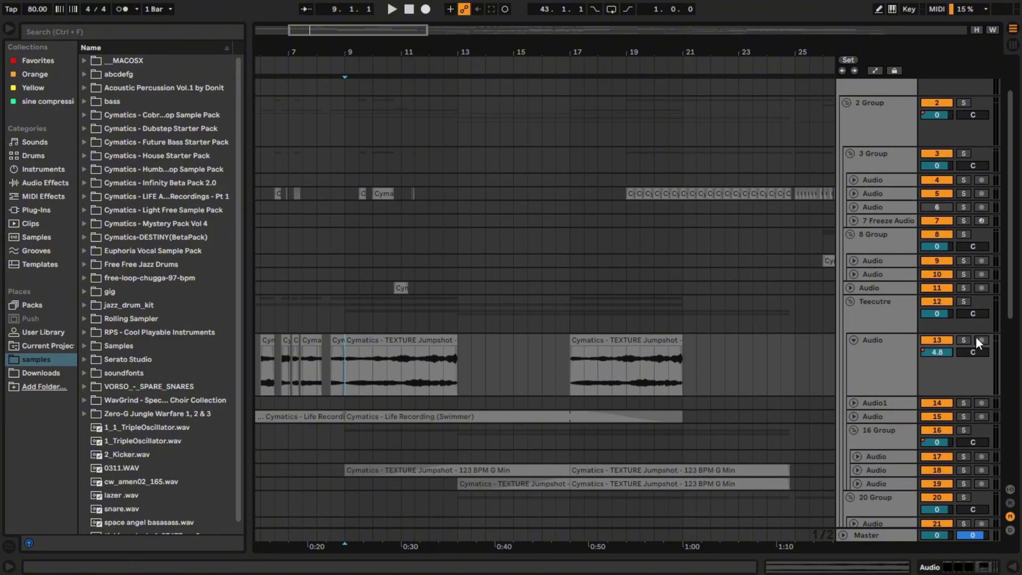
left_click(962, 340)
scroll(477, 331, "down", 5)
scroll(261, 389, "up", 7)
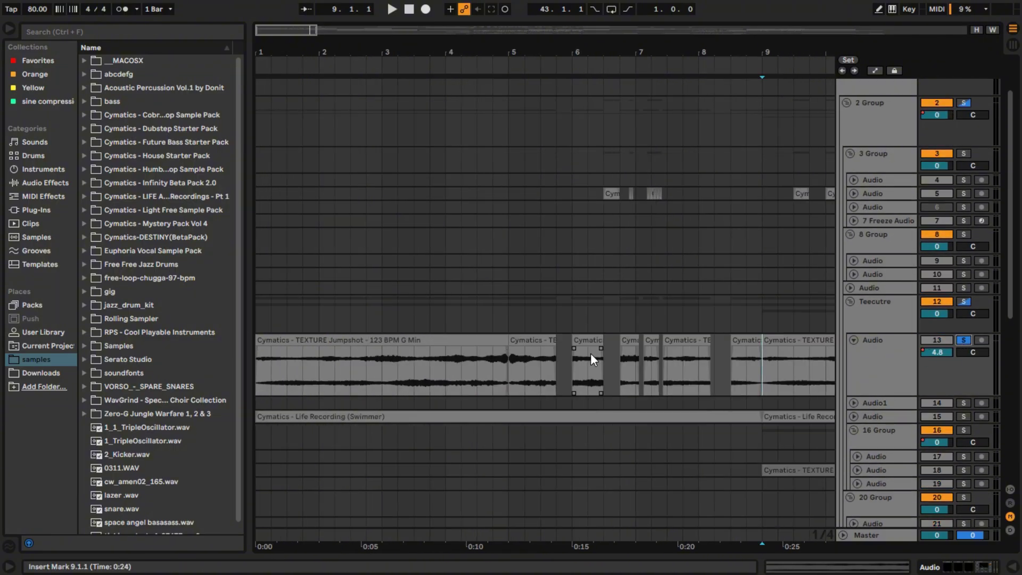
key("space")
scroll(743, 378, "down", 3)
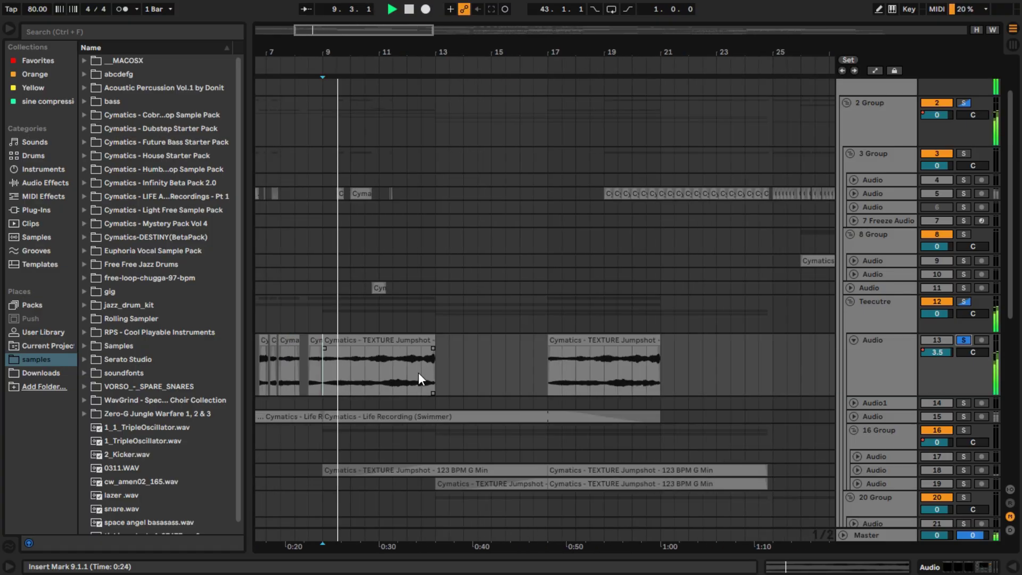
key("space")
Show track 13's effect chain and check the Spectral Gate plug-in's settings, including its cutoff amplitude and FFT size
left_click(1014, 568)
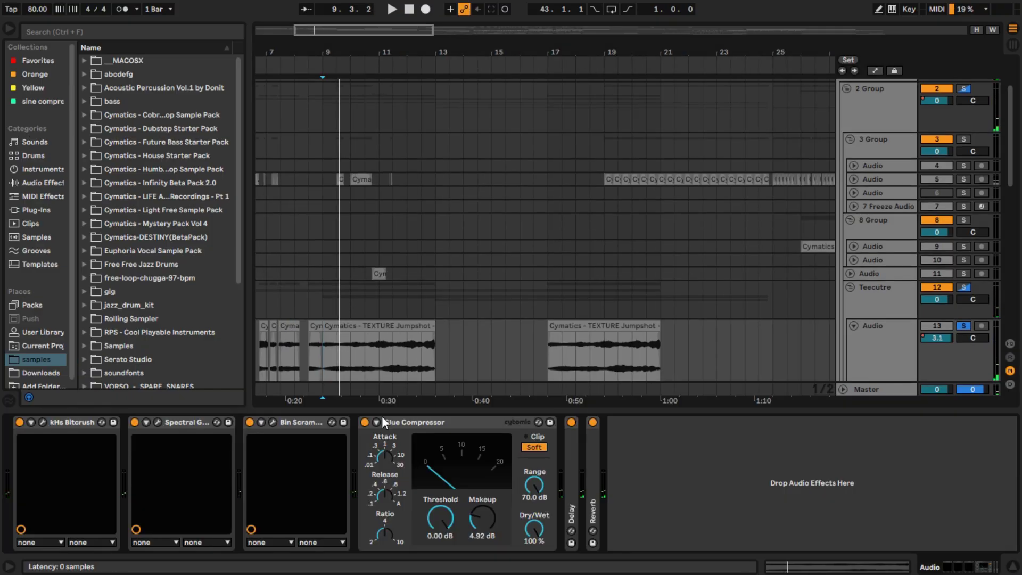
left_click(273, 423)
left_click(275, 422)
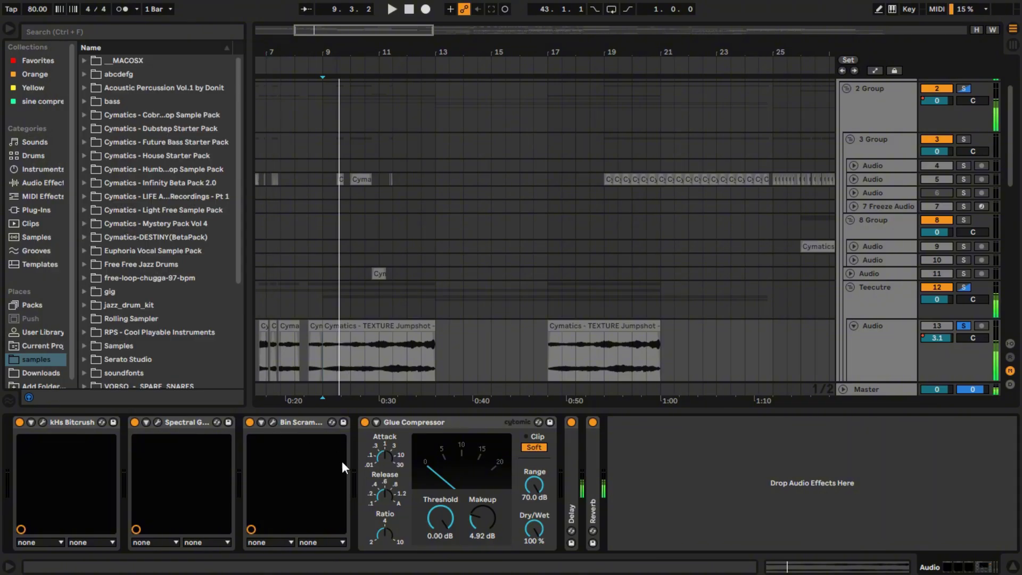
left_click(353, 339)
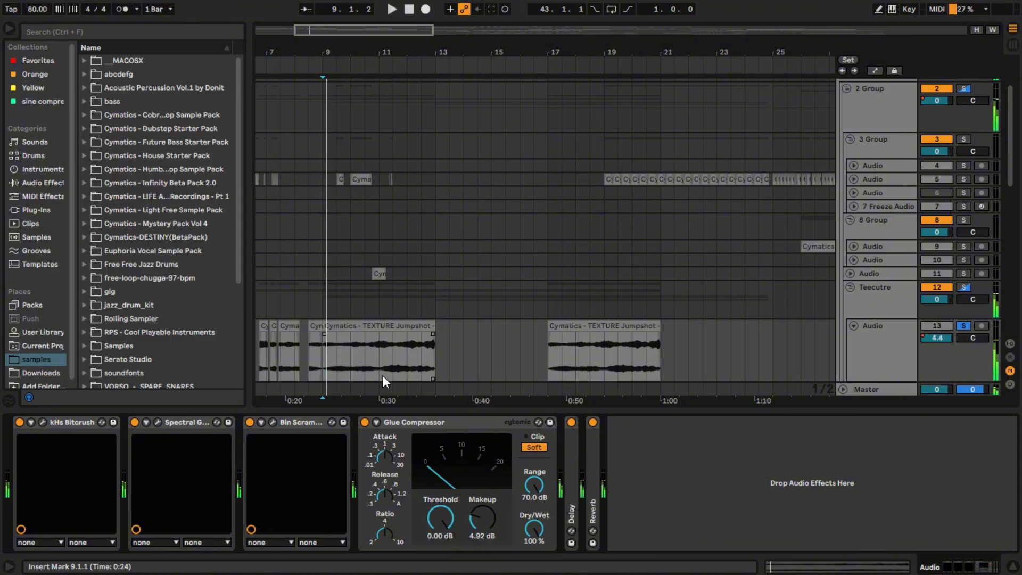
left_click(157, 422)
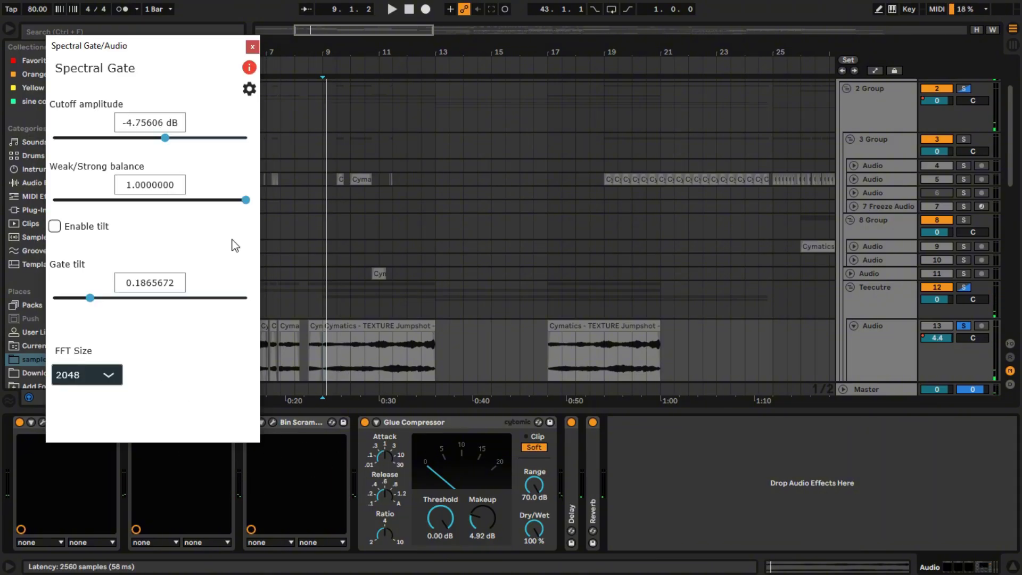
left_click(253, 47)
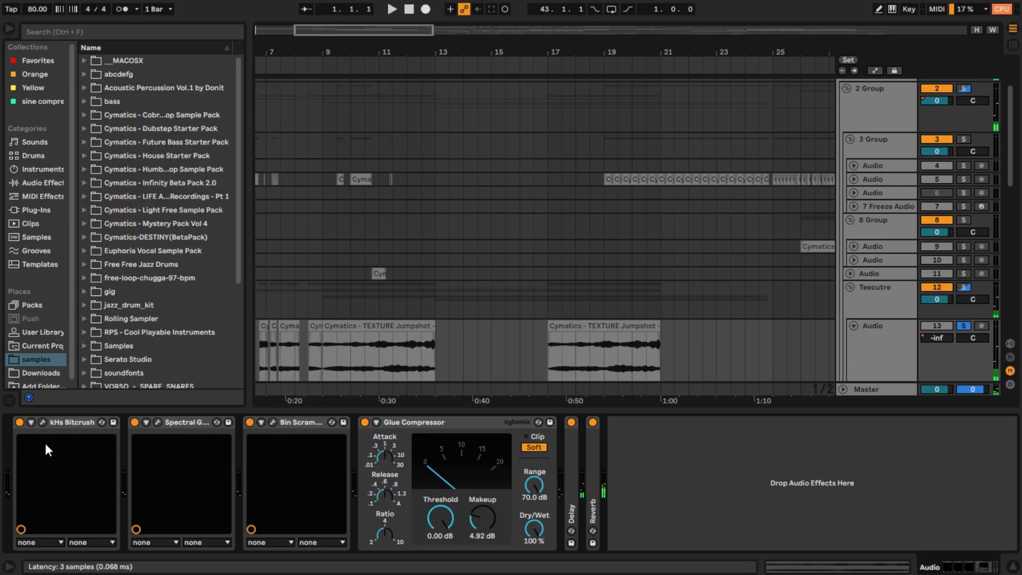
Examine the kHs Bitcrush settings alongside Spectral Gate, closing both plug-in windows when done
left_click(43, 422)
left_click(158, 422)
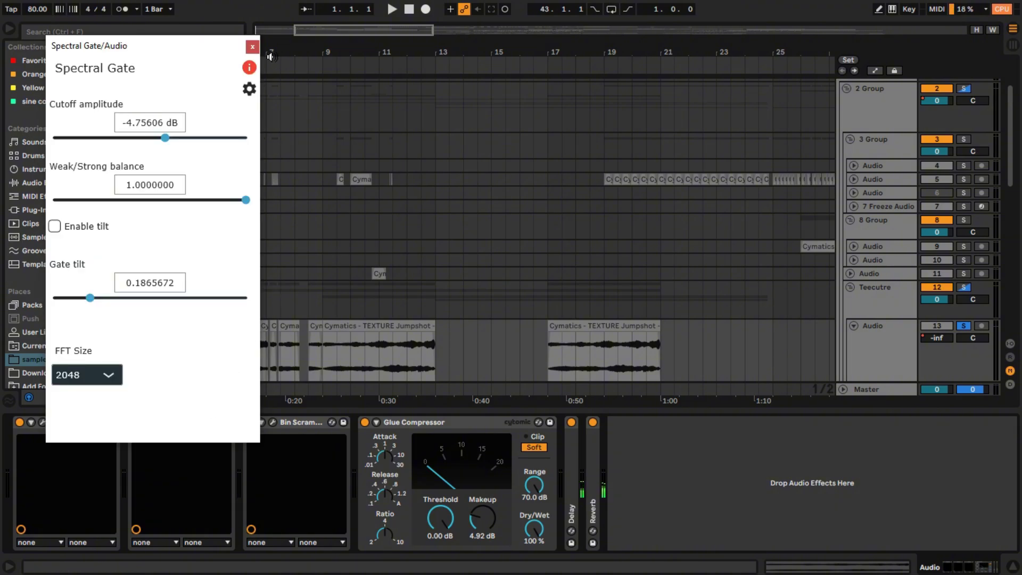
left_click(253, 48)
left_click(42, 422)
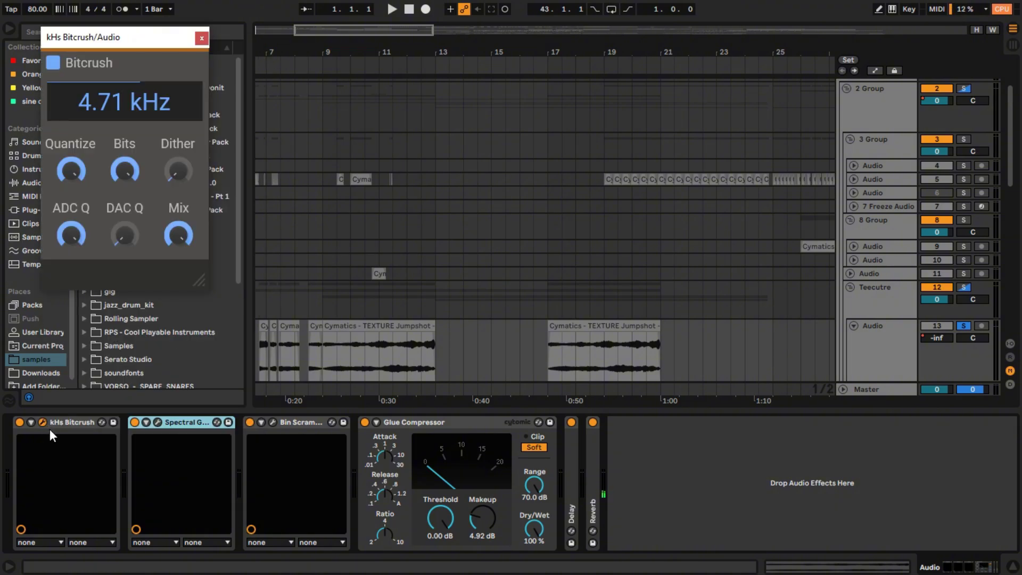
left_click(43, 424)
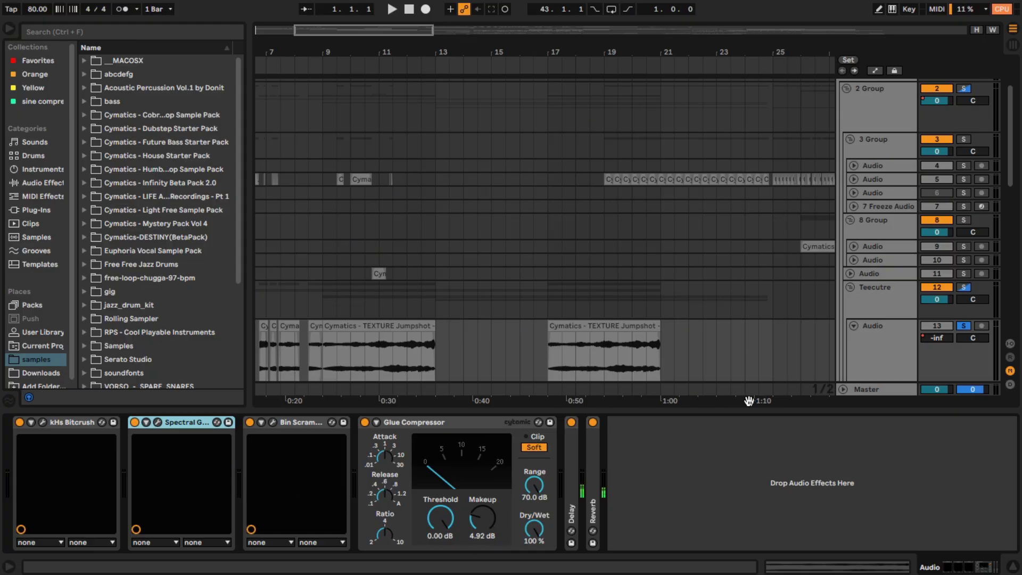
Unfold the Delay and Reverb devices at the end of the chain to examine their settings
double_click(577, 513)
double_click(637, 423)
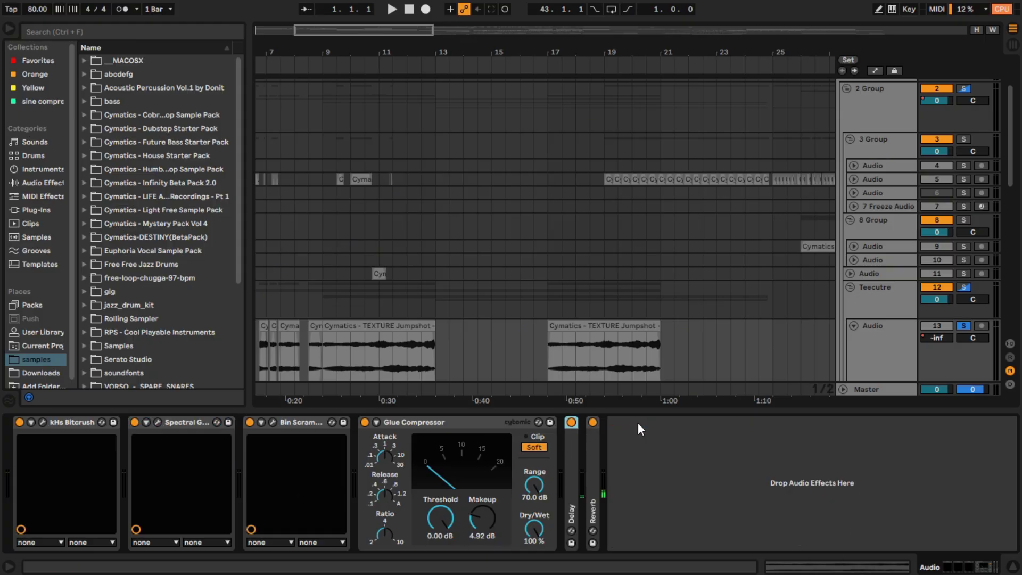
double_click(593, 497)
double_click(573, 496)
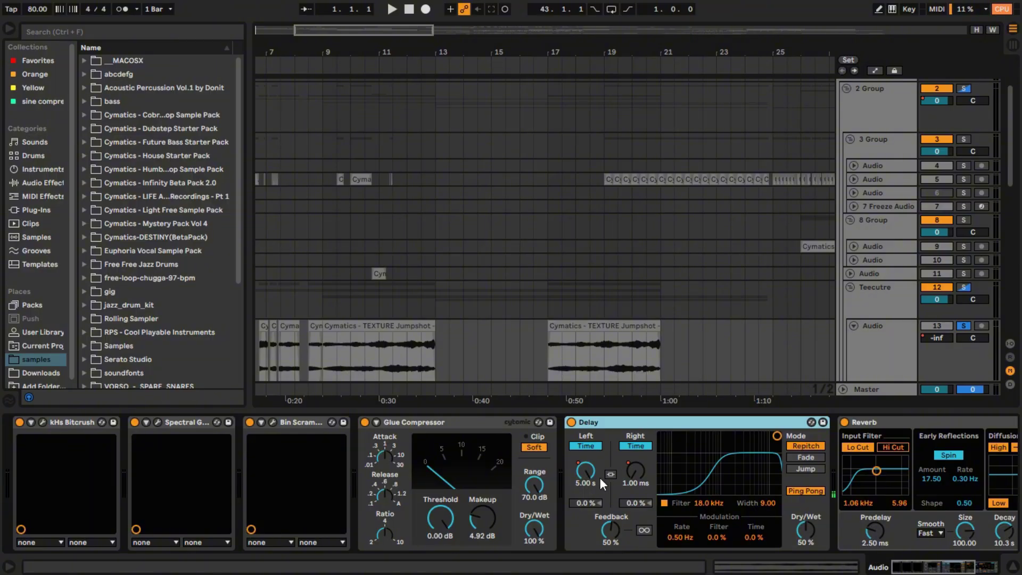
scroll(507, 346, "down", 4)
scroll(326, 356, "up", 4)
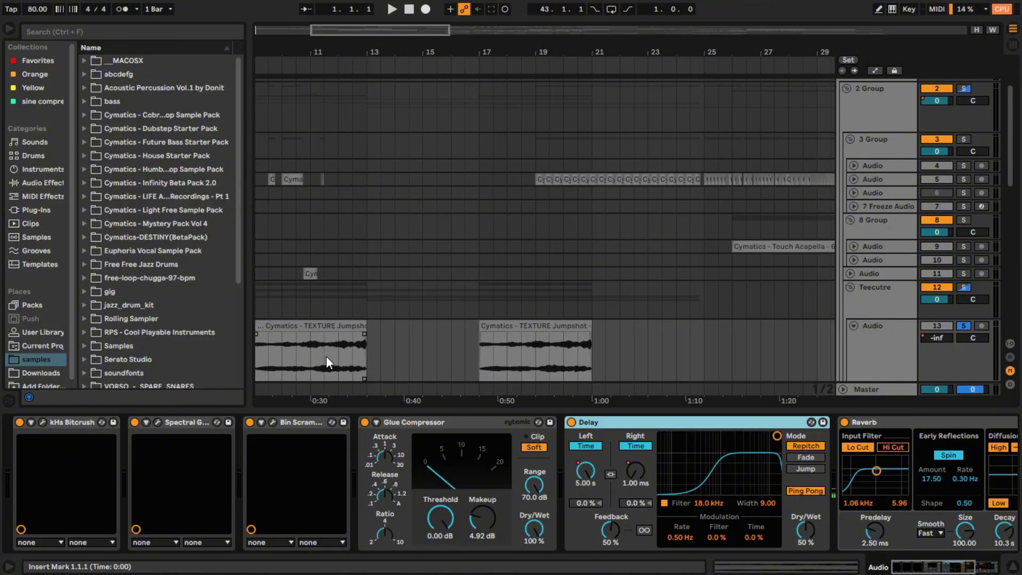
Check the automation lanes on track 13, then fold the track and hide the automation and effect chain
key("a")
scroll(348, 357, "left", 6)
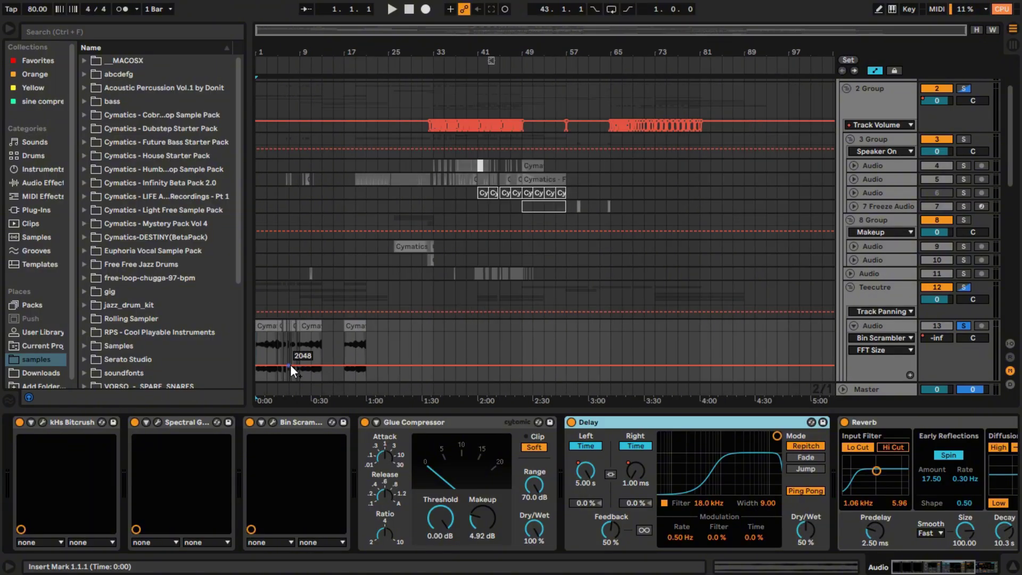
key("a")
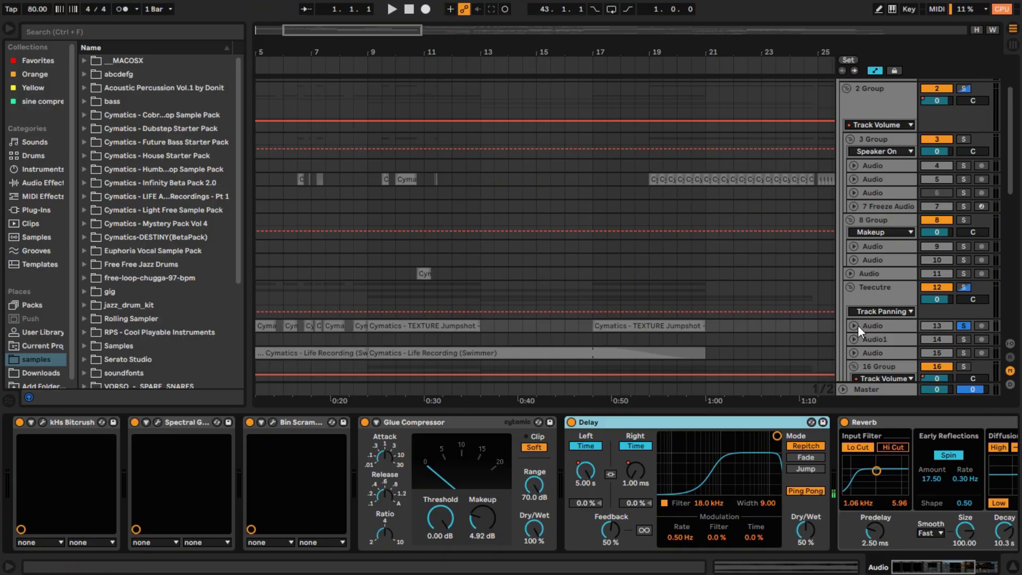
left_click(1014, 565)
scroll(493, 297, "down", 4)
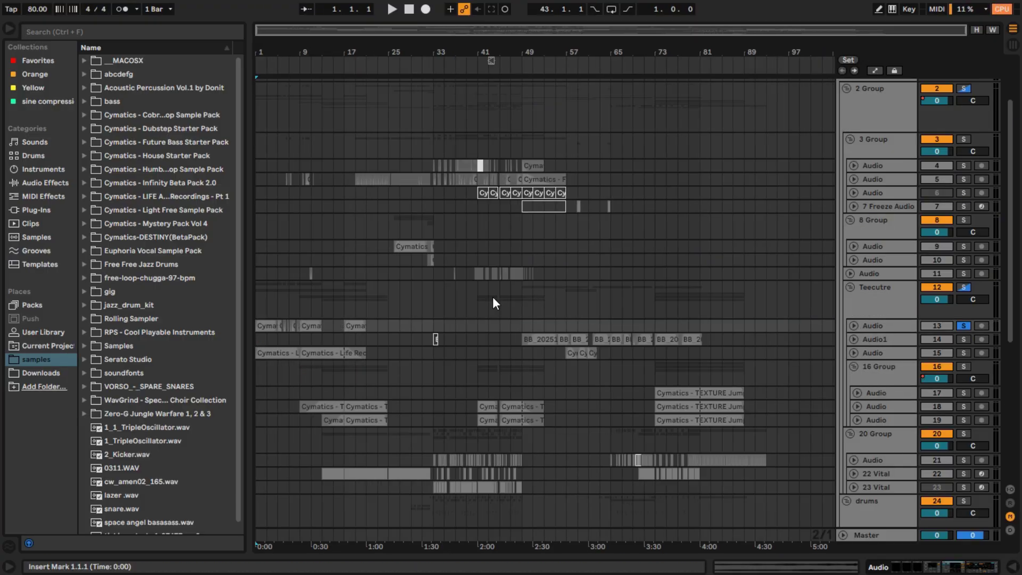
Unfold audio track 15 and place the insert marker in bar 2 of its Life Recording (Swimmer) clip
scroll(264, 338, "up", 4)
scroll(263, 338, "down", 2)
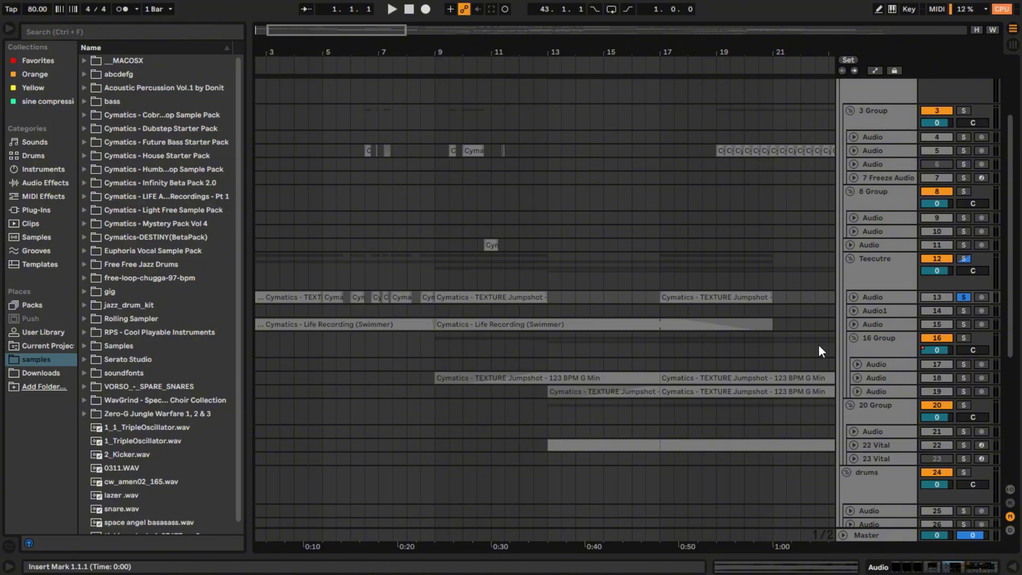
left_click(854, 325)
key("w")
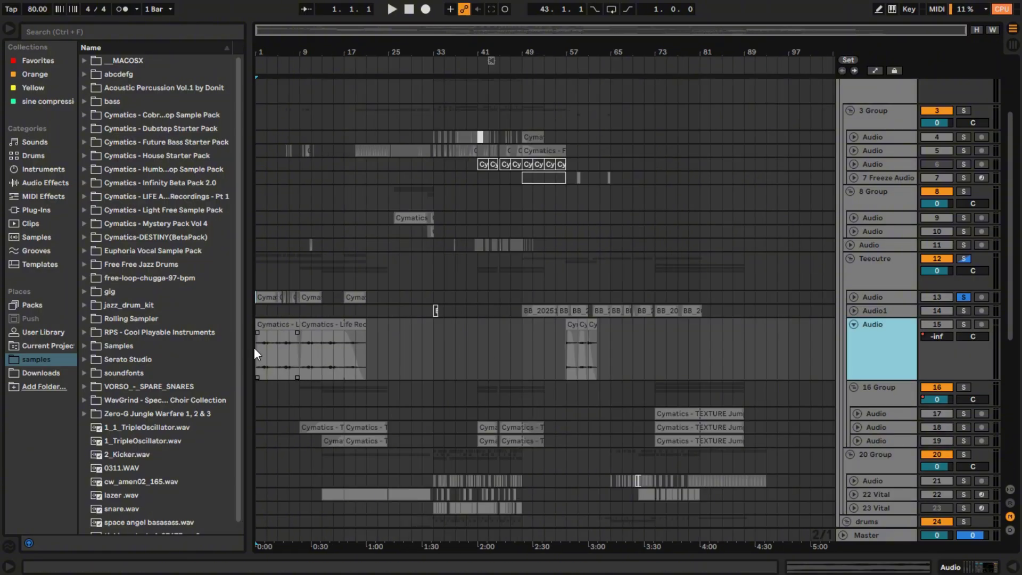
scroll(260, 345, "up", 7)
left_click(366, 351)
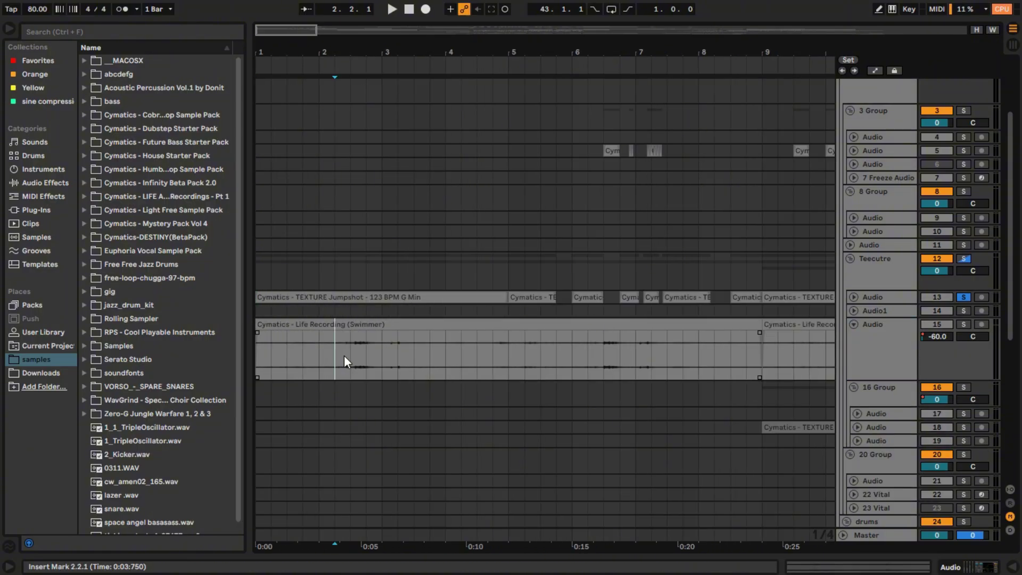
Show the Life Recording (Swimmer) clip's source sample in the browser, then collapse the Life Recordings folder
right_click(378, 323)
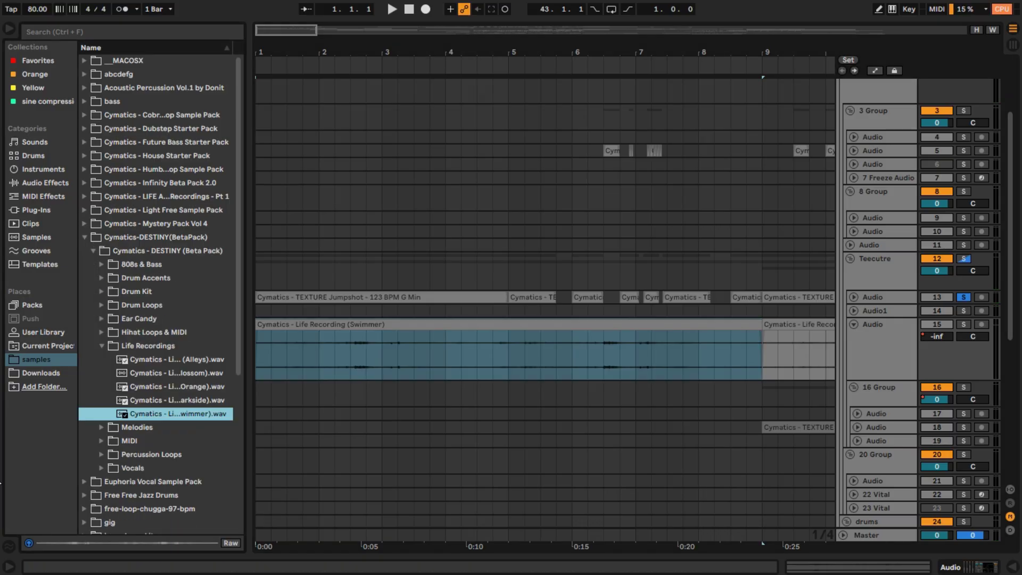
scroll(181, 346, "down", 2)
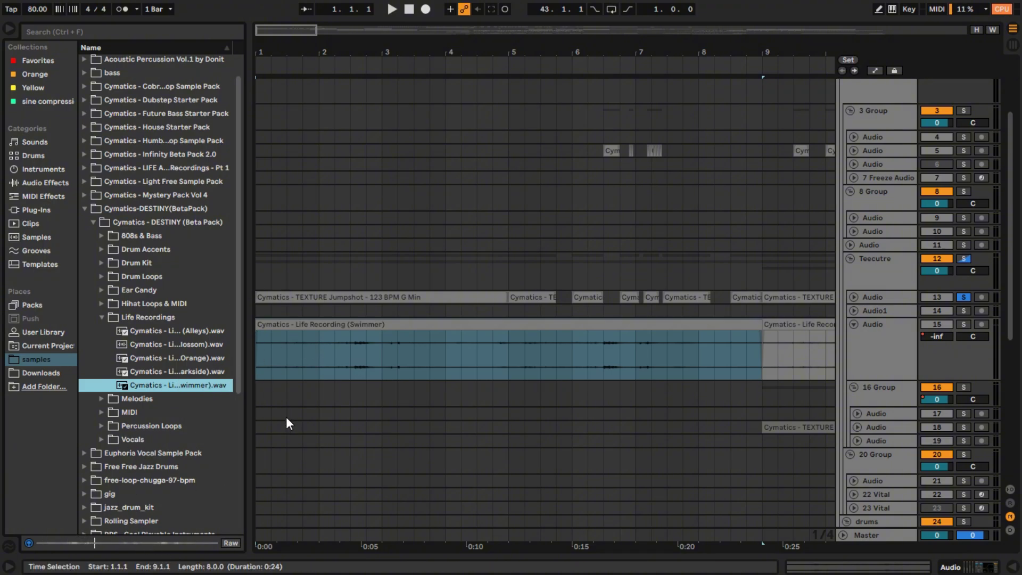
left_click(409, 9)
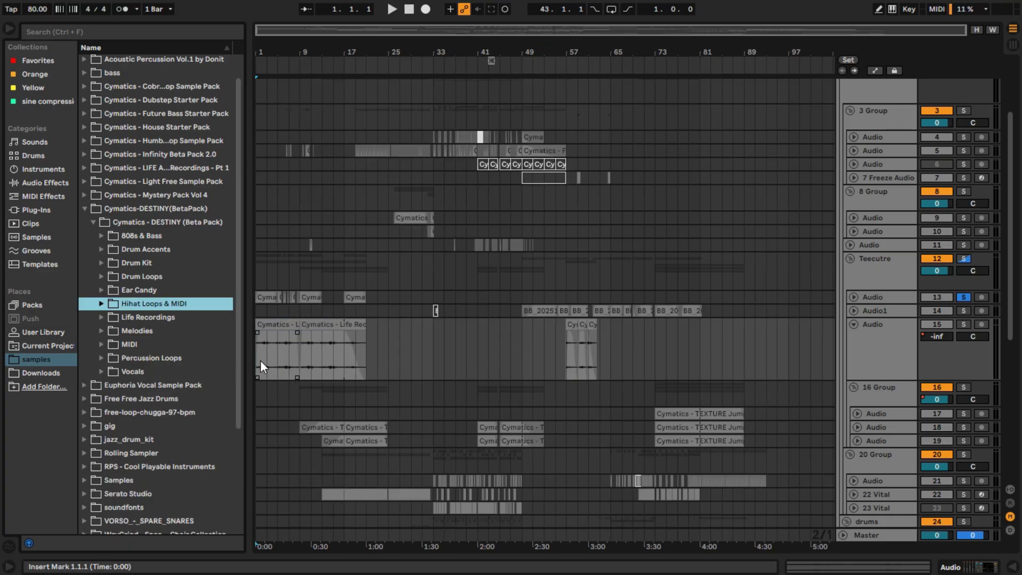
Solo track 15, show its effect chain, and play the Swimmer clip from position 2.3
scroll(260, 360, "up", 5)
left_click(962, 324)
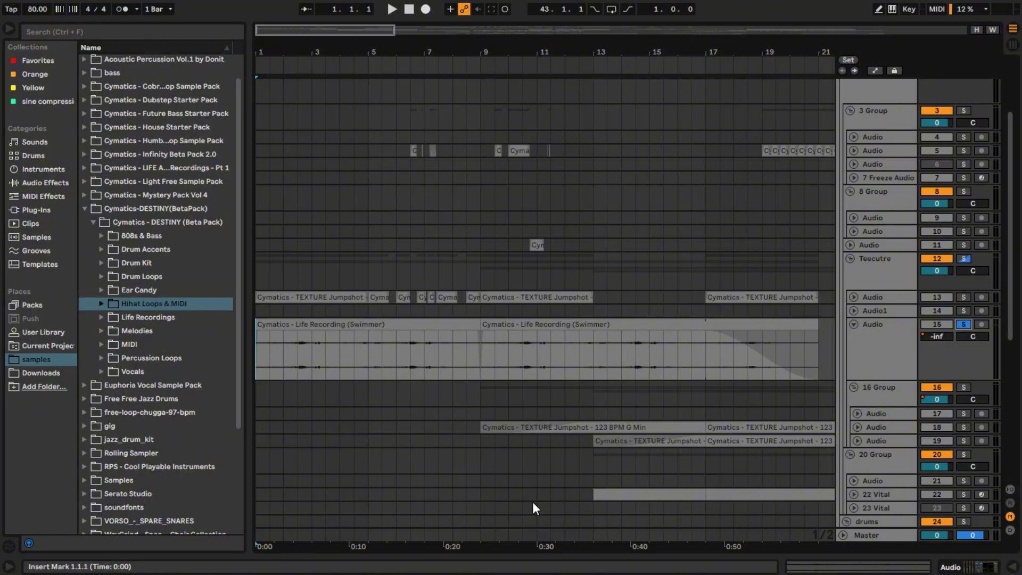
left_click(382, 367)
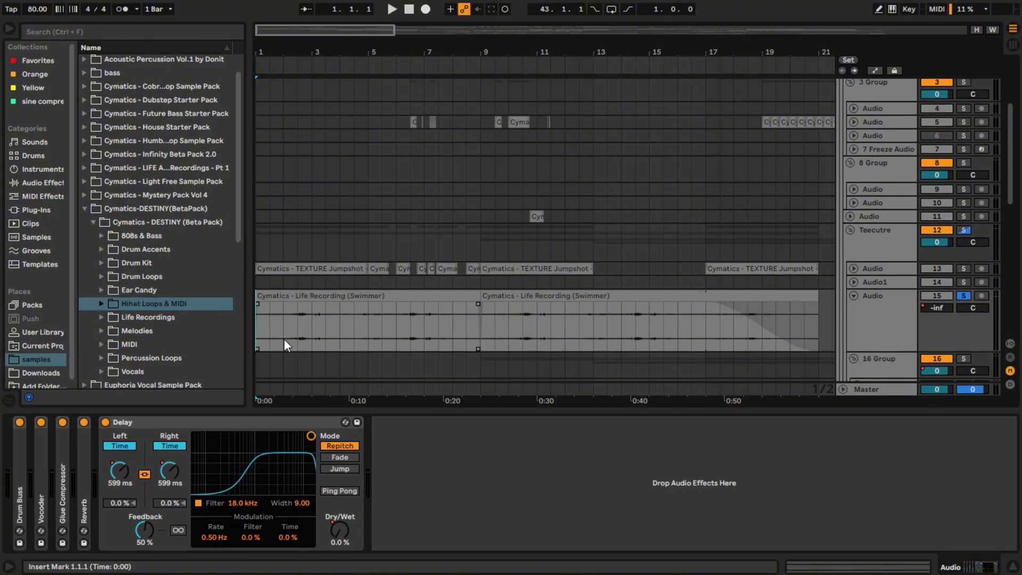
left_click(297, 326)
scroll(299, 333, "up", 5)
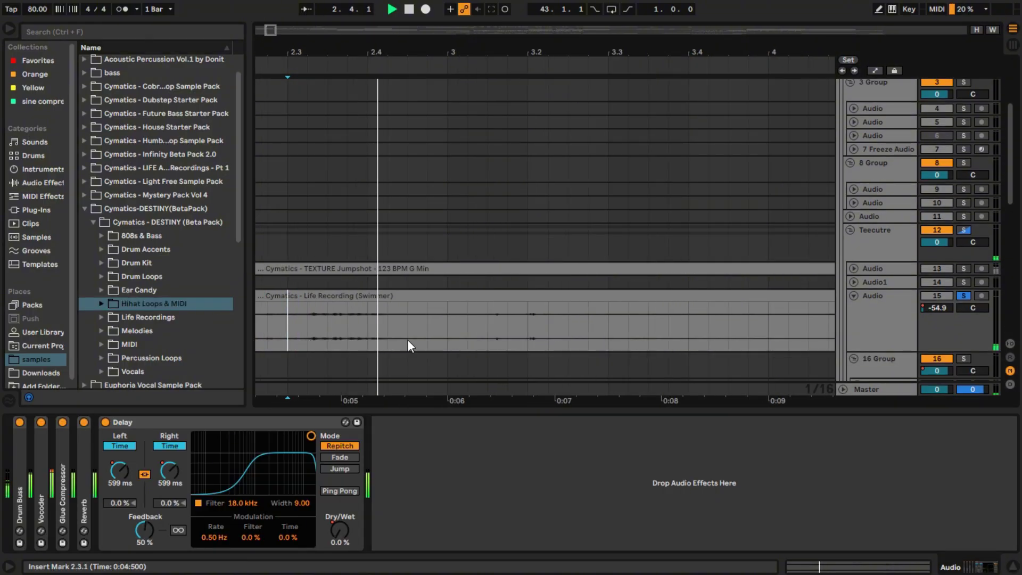
left_click(595, 321)
key("space")
key("space")
Play the soloed Swimmer recording from bar 6, then stop playback
scroll(602, 321, "down", 7)
left_click(320, 325)
key("space")
key("space")
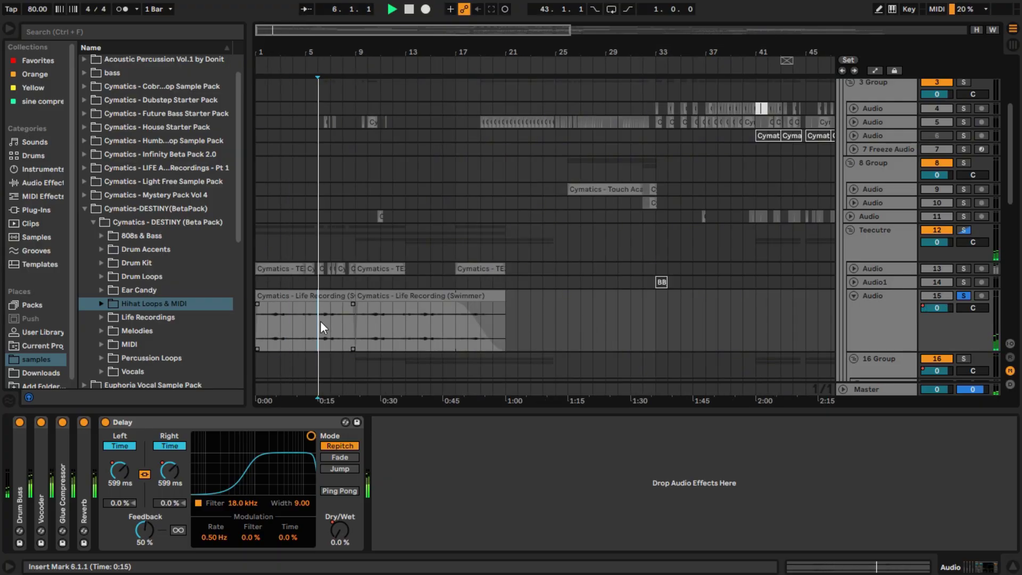
scroll(322, 326, "up", 5)
scroll(366, 327, "up", 3)
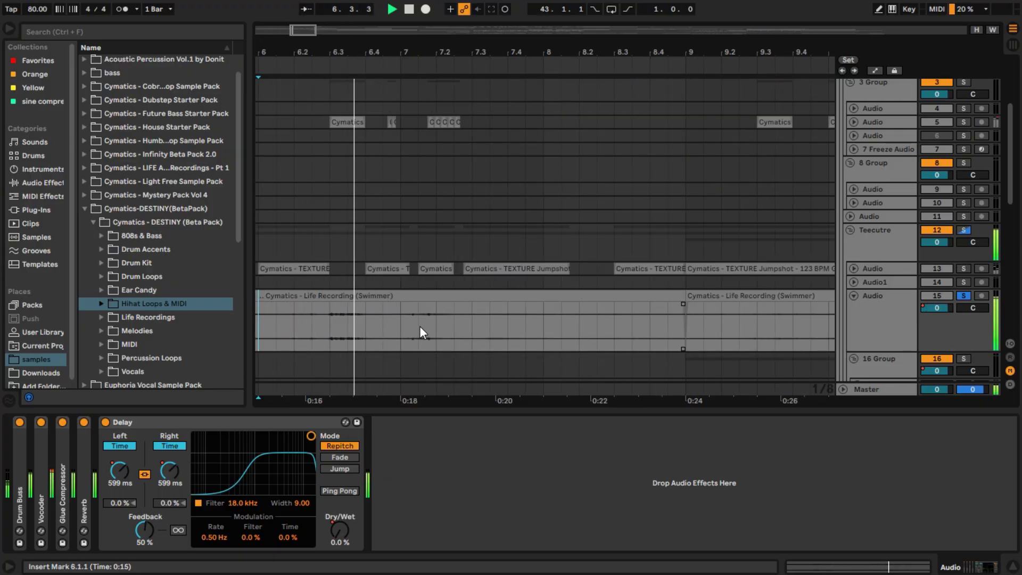
scroll(421, 341, "down", 7)
key("space")
Play the soloed Swimmer recording from bar 7, then stop playback
left_click(351, 327)
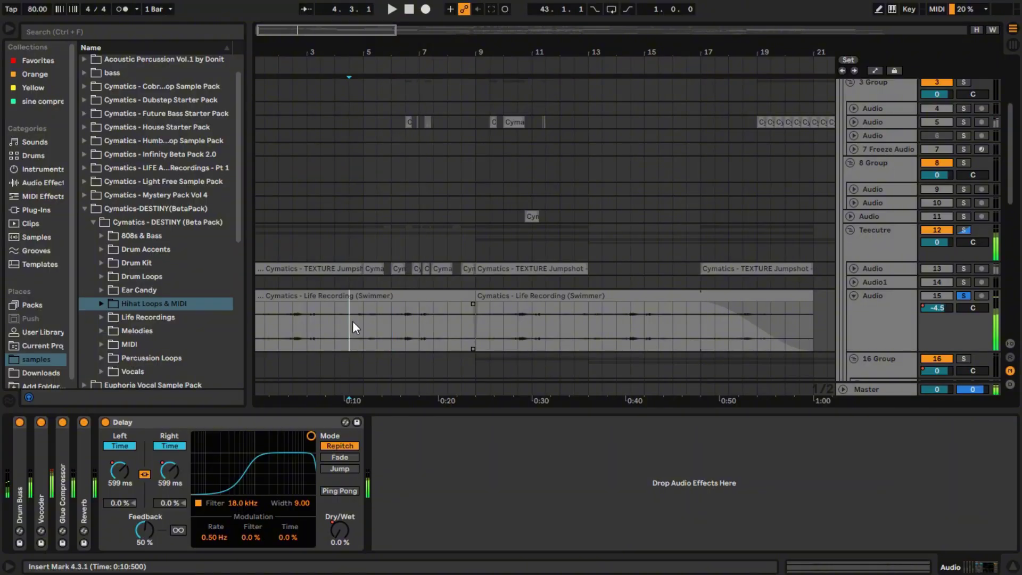
scroll(439, 319, "up", 7)
left_click(420, 340)
key("space")
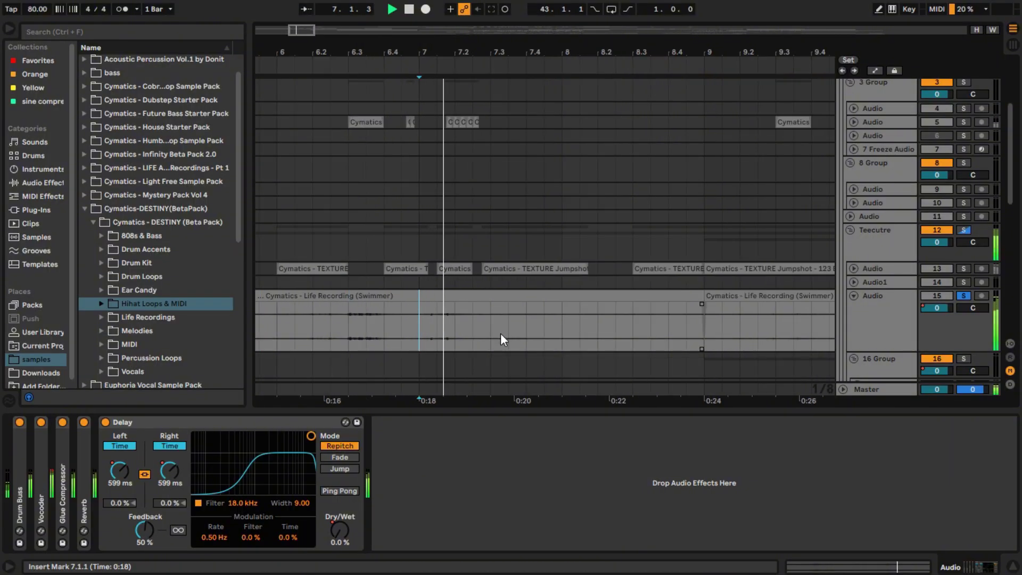
scroll(585, 335, "down", 8)
key("space")
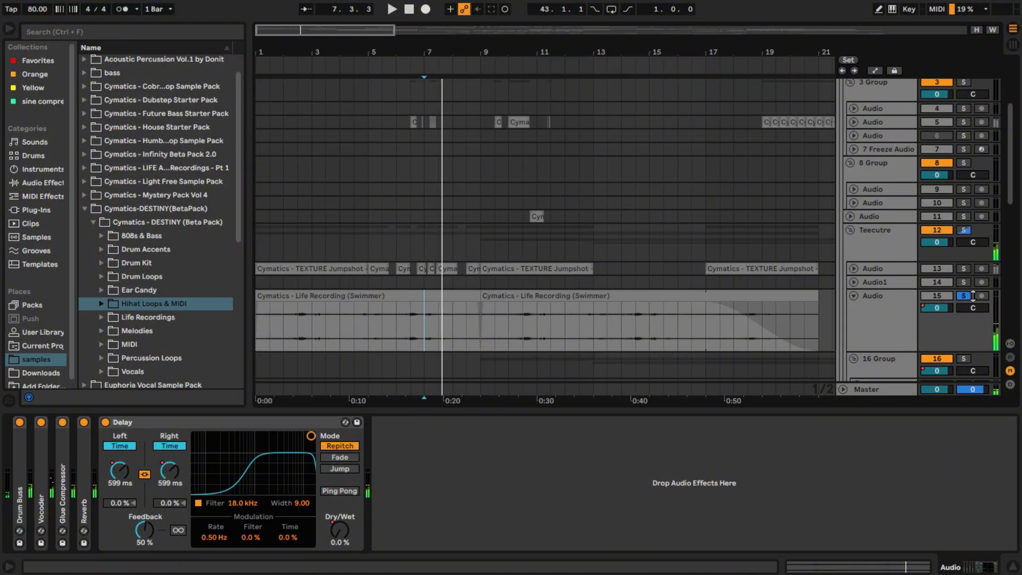
Turn off the solo on track 15 and fold the track
left_click(854, 297)
scroll(507, 277, "down", 4)
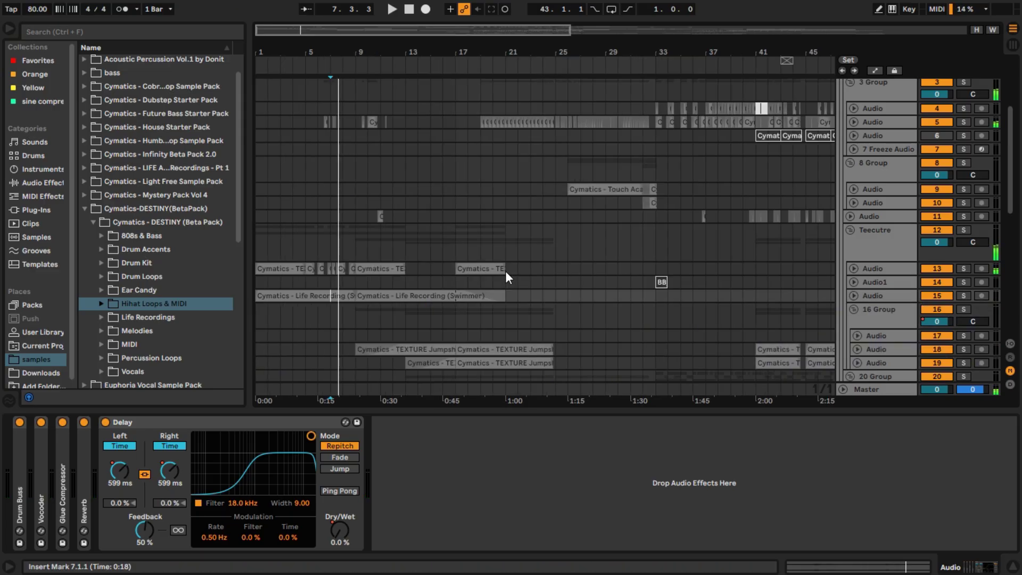
scroll(405, 228, "up", 6)
Look through the arrangement's tracks from the drums group and lower audio tracks back up to 2 Group
scroll(440, 244, "down", 10)
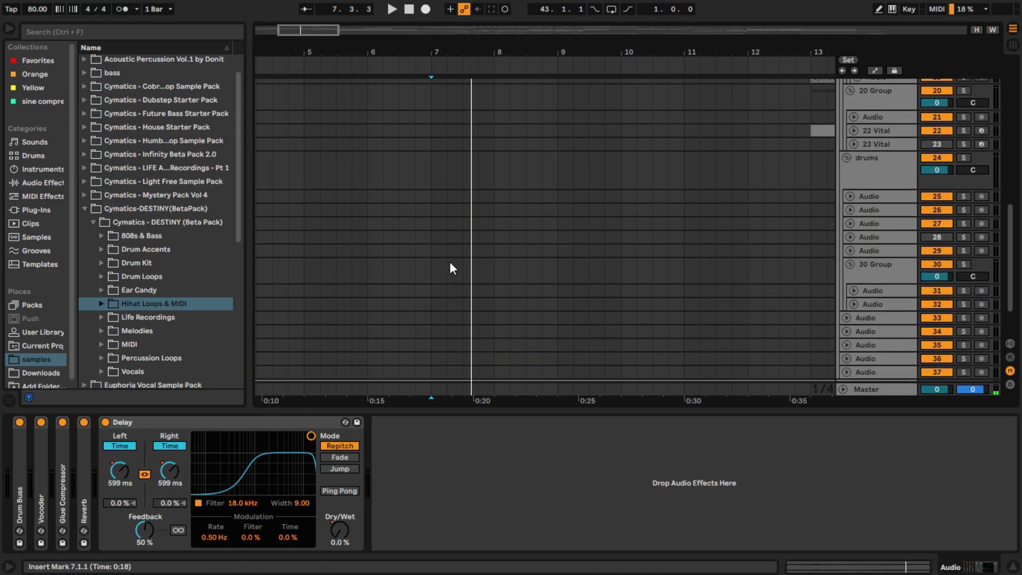
left_click(843, 330)
scroll(586, 337, "down", 8)
scroll(294, 303, "up", 8)
scroll(324, 298, "up", 4)
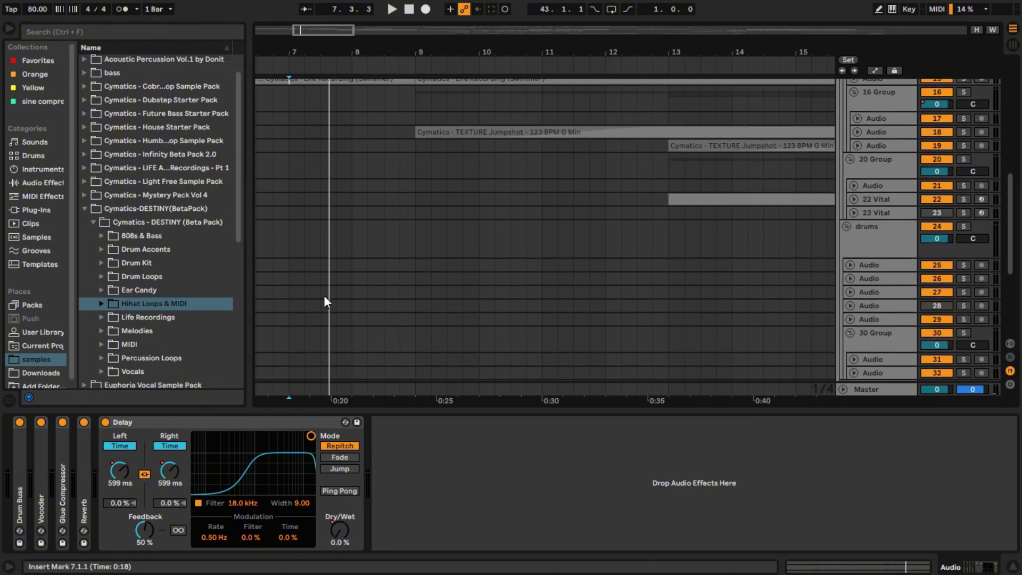
scroll(341, 276, "up", 15)
scroll(342, 247, "down", 10)
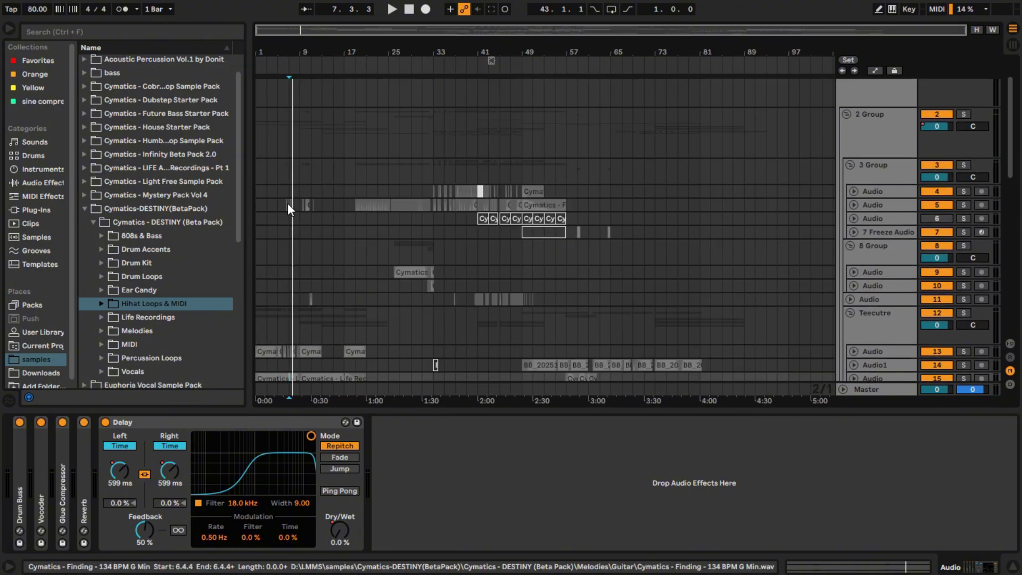
Unfold track 5 and locate the source sample of its clip at 6.3.1 in the sample library
scroll(289, 208, "up", 6)
left_click(853, 206)
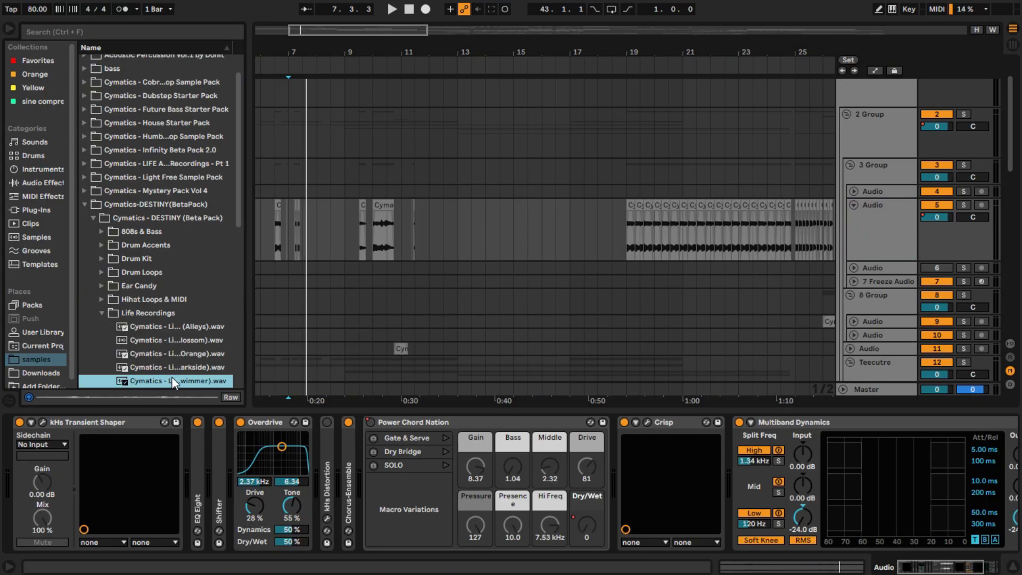
scroll(172, 379, "down", 1)
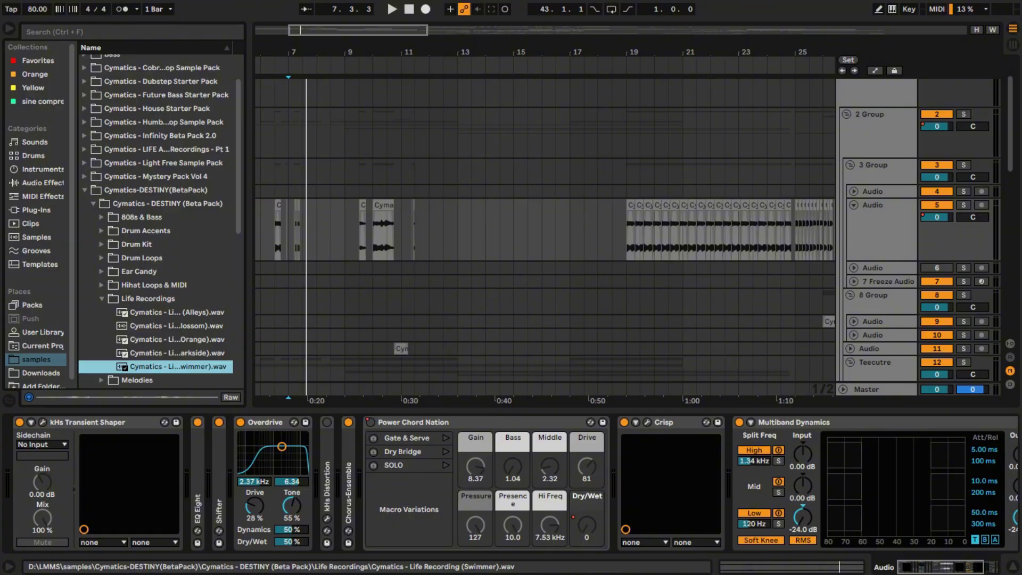
left_click(277, 234)
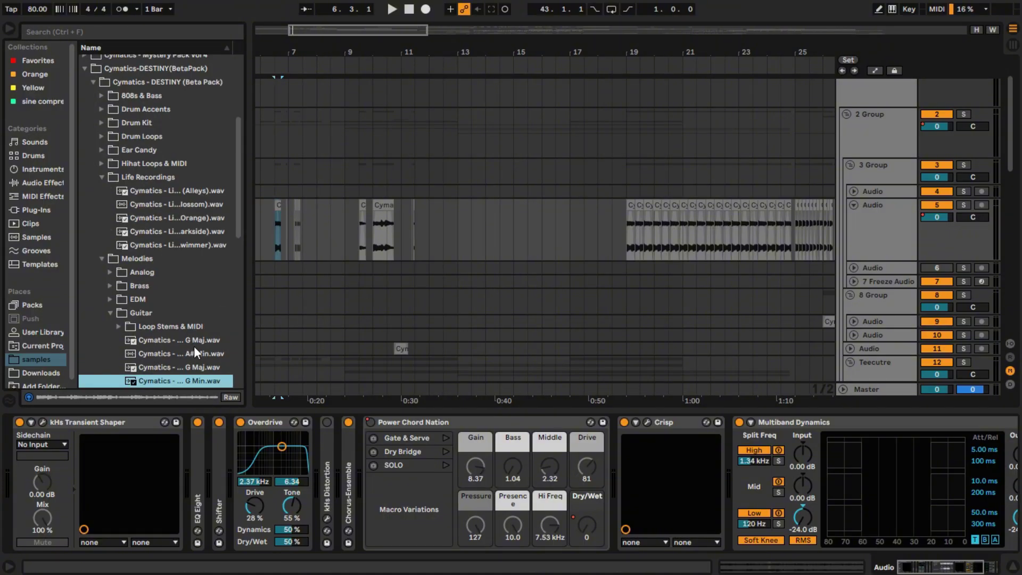
scroll(194, 346, "down", 1)
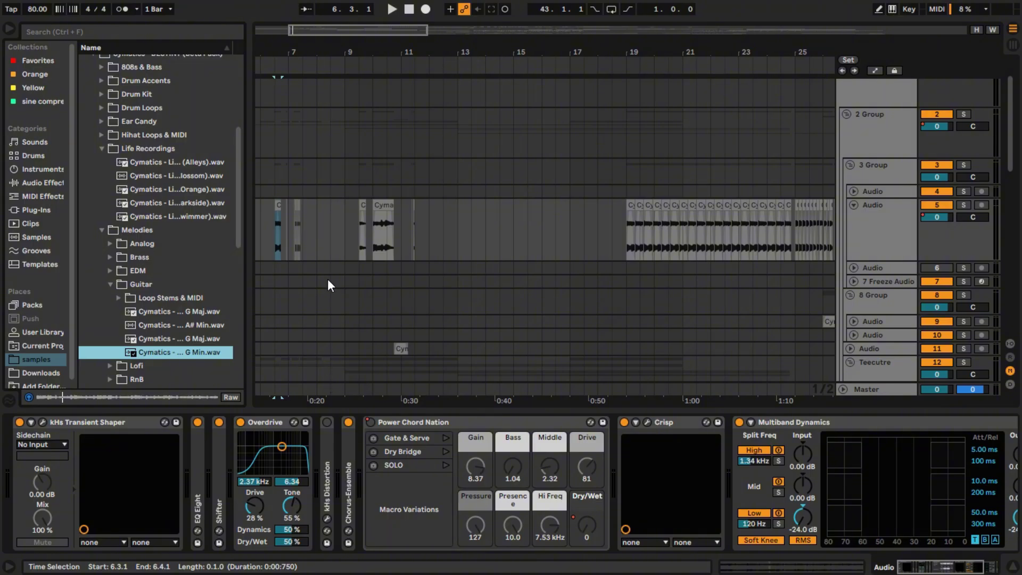
Play the arrangement from 6.3.1 to hear track 5's short guitar clips
left_click(270, 232)
key("space")
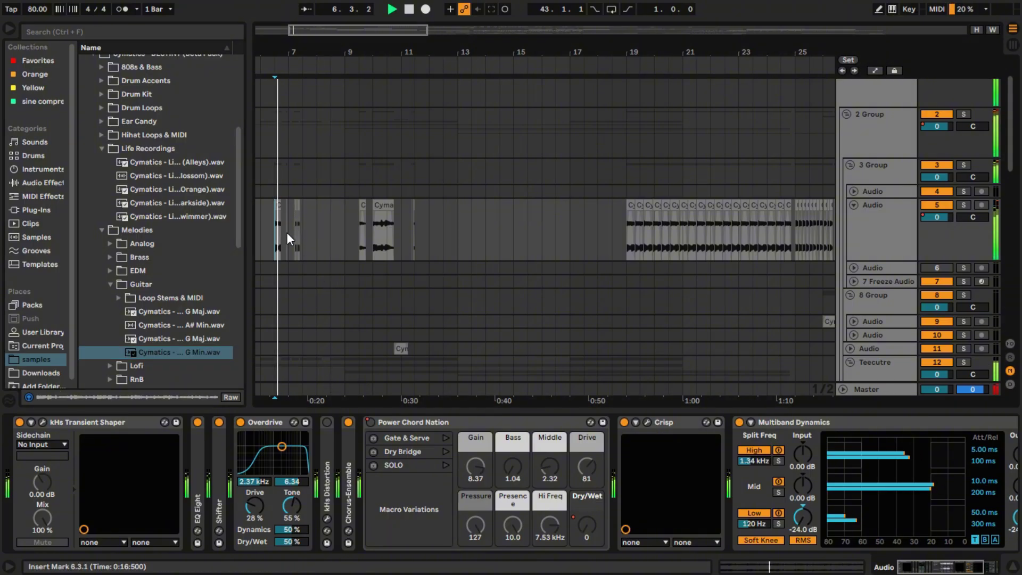
scroll(287, 232, "up", 5)
scroll(286, 234, "down", 6)
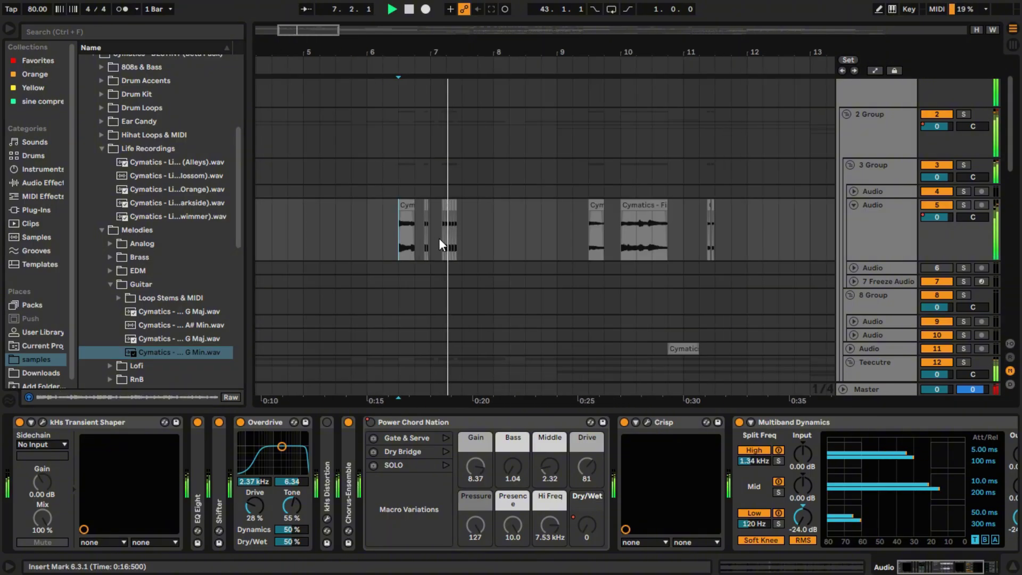
scroll(589, 248, "up", 4)
scroll(618, 252, "down", 8)
scroll(514, 232, "up", 8)
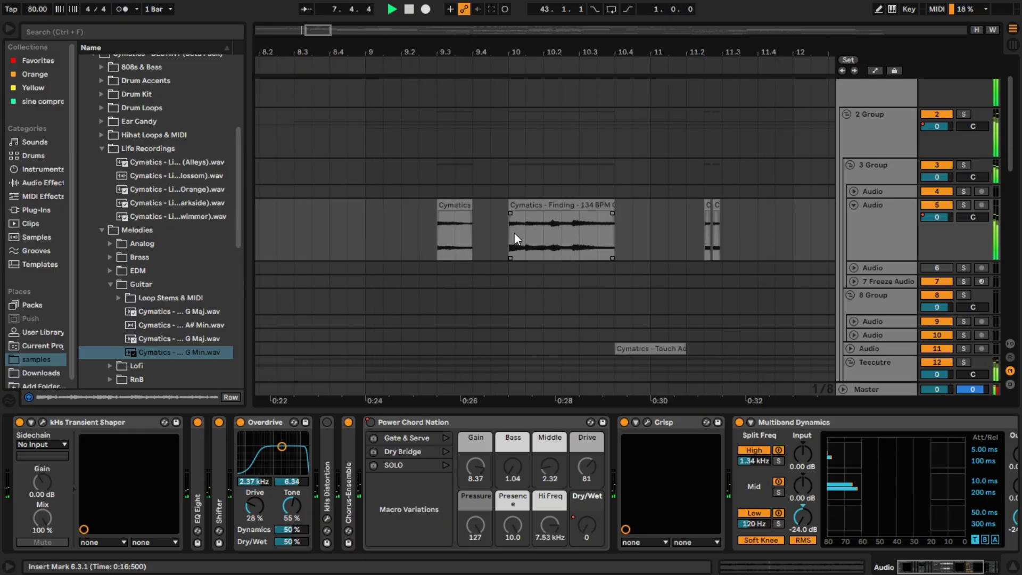
Play track 5's Finding guitar clips from 9.3.1, and stop playback after the longer clip
left_click(435, 232)
key("space")
key("space")
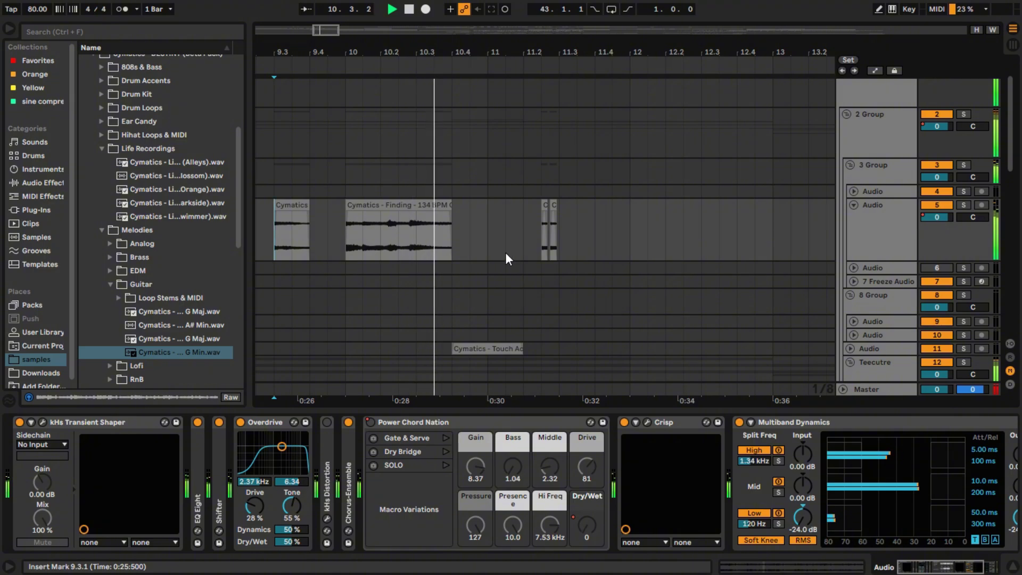
scroll(514, 269, "down", 5)
scroll(764, 219, "down", 1)
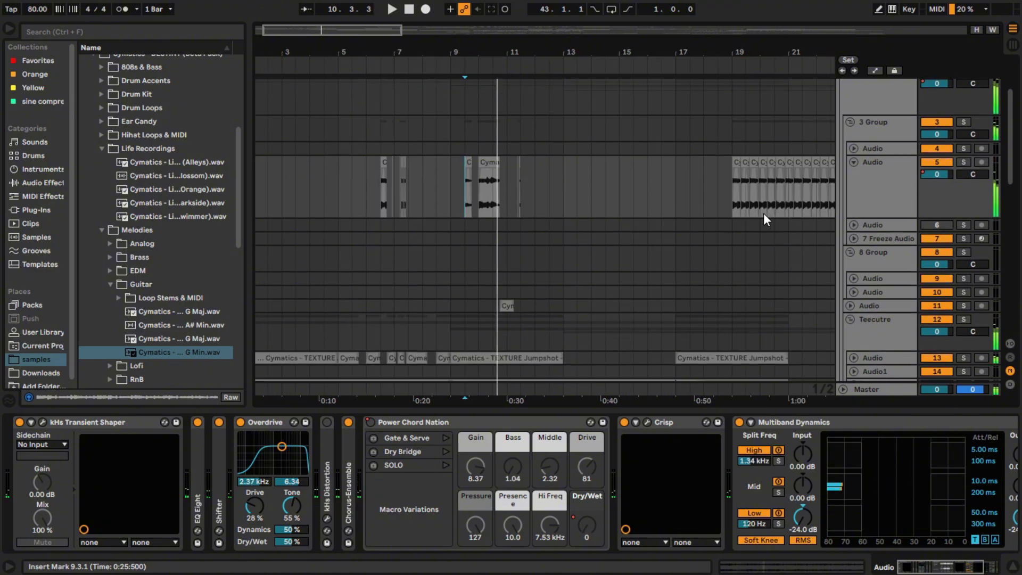
Fold track 5, and unfold and solo track 11
left_click(854, 162)
left_click(874, 256)
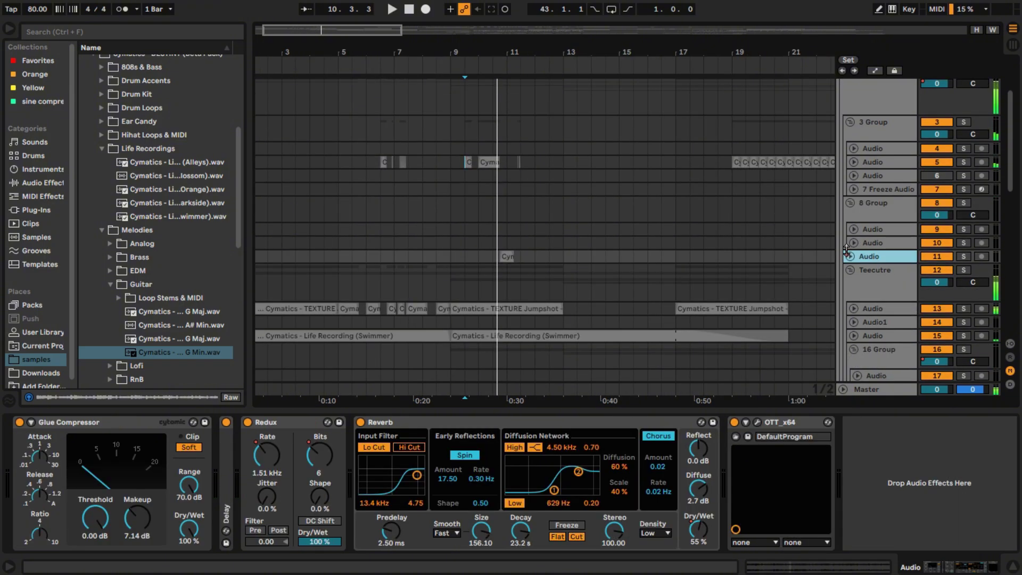
left_click(851, 256)
left_click(964, 256)
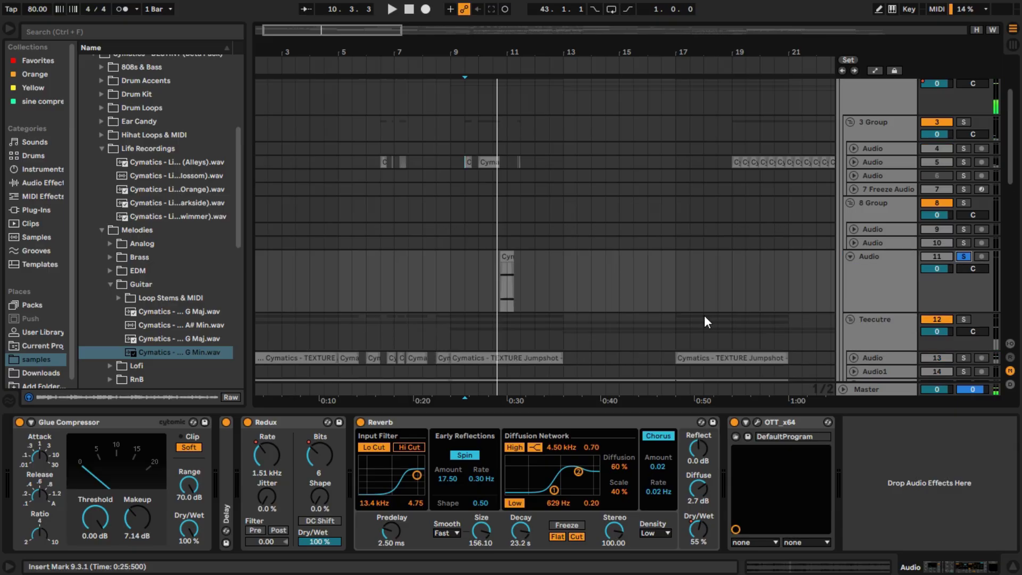
Play the soloed Touch Acapella clip on track 11 from 10.3.3
scroll(548, 293, "up", 5)
left_click(450, 280)
key("space")
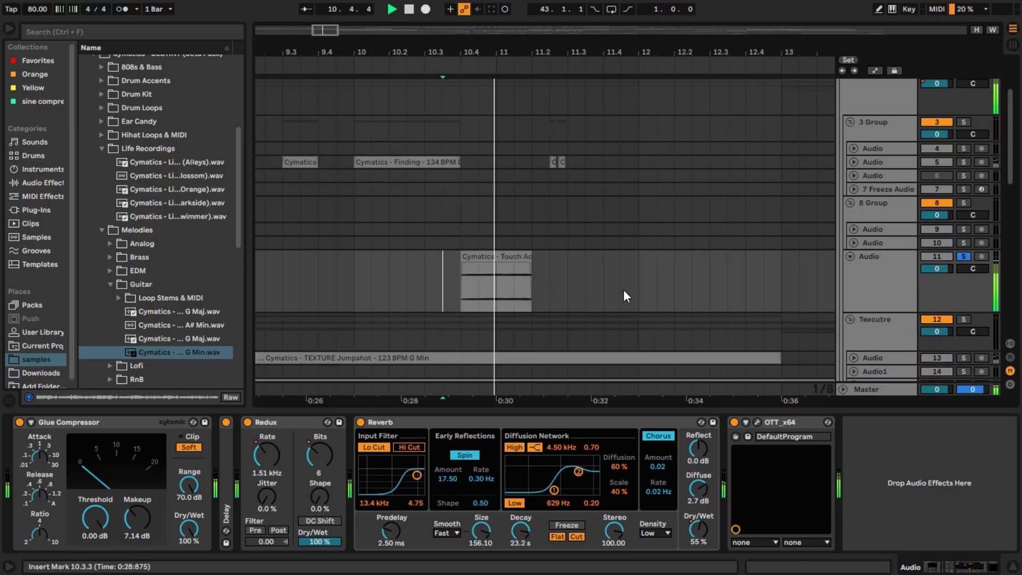
Turn off the solo on track 11 and return the playhead to 1.1.1
left_click(965, 256)
scroll(624, 300, "down", 5)
left_click(847, 256)
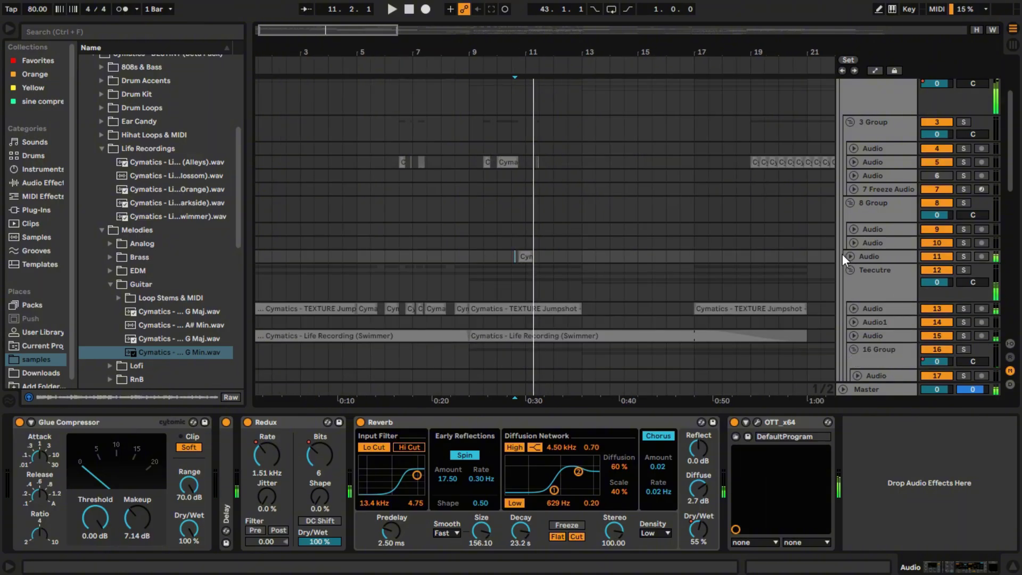
left_click(842, 253)
left_click(852, 256)
double_click(411, 10)
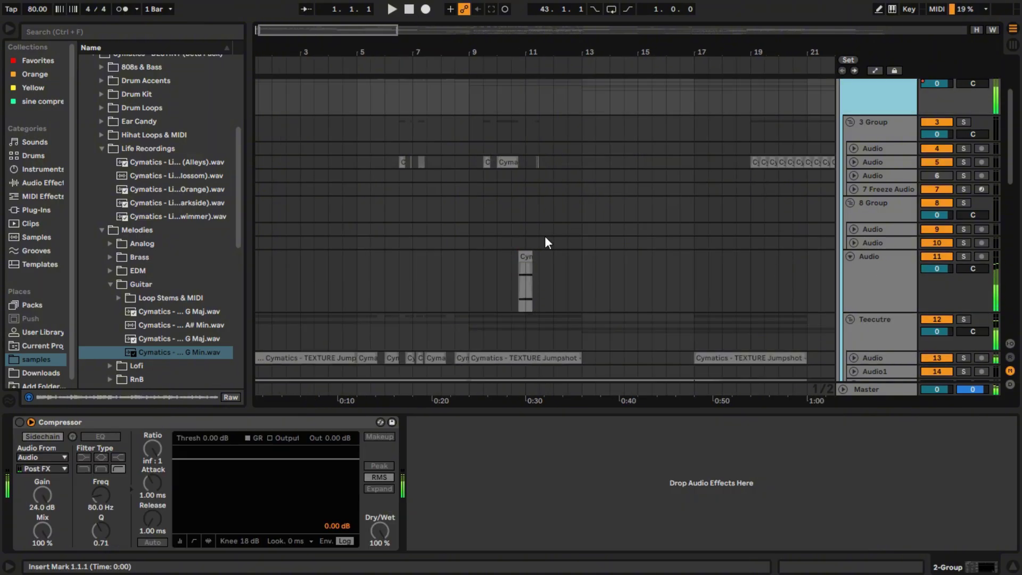
Examine track 11's effect chain, including Redux, Delay, Reverb and OTT
left_click(852, 280)
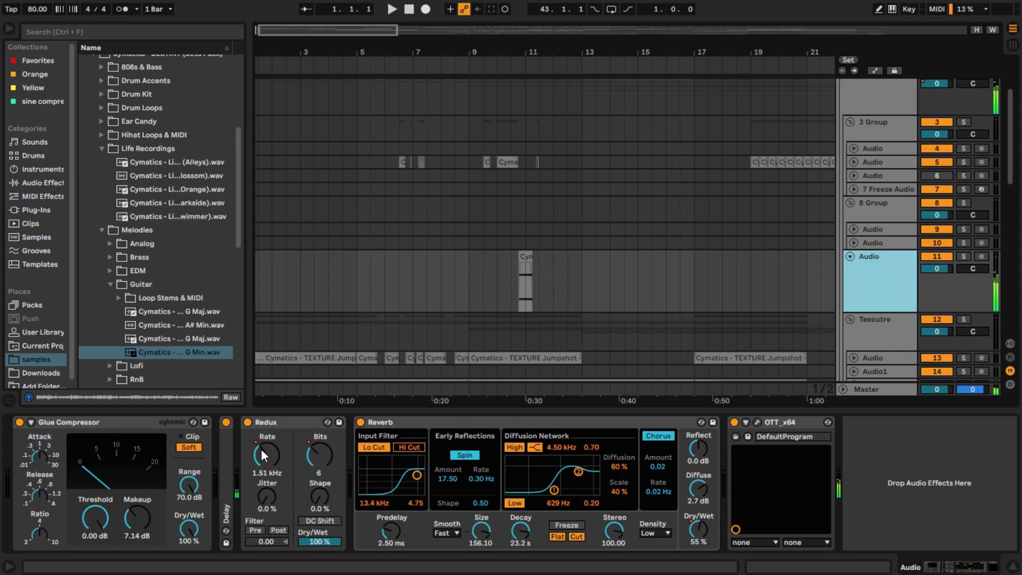
left_click(276, 421)
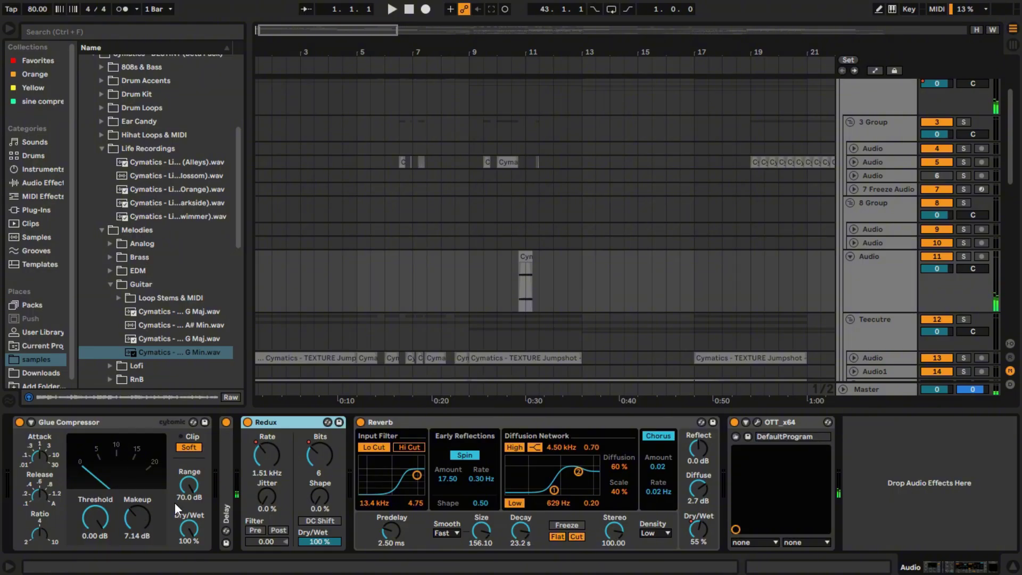
double_click(229, 488)
double_click(317, 422)
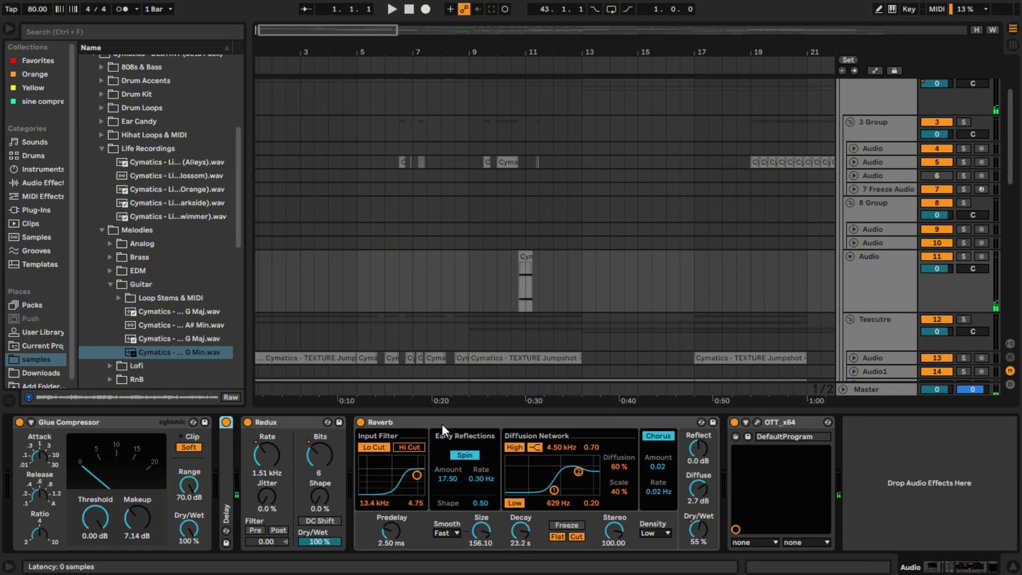
left_click(760, 422)
left_click(757, 423)
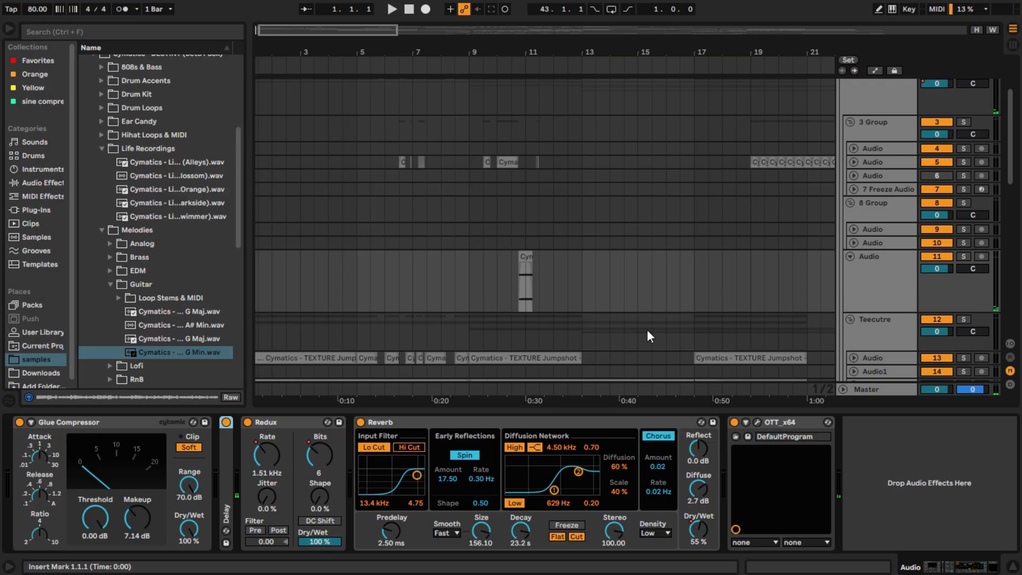
Fold track 11 and briefly play the arrangement from bar 17
left_click(851, 256)
scroll(375, 234, "down", 5, "ctrl")
scroll(340, 238, "up", 3, "ctrl")
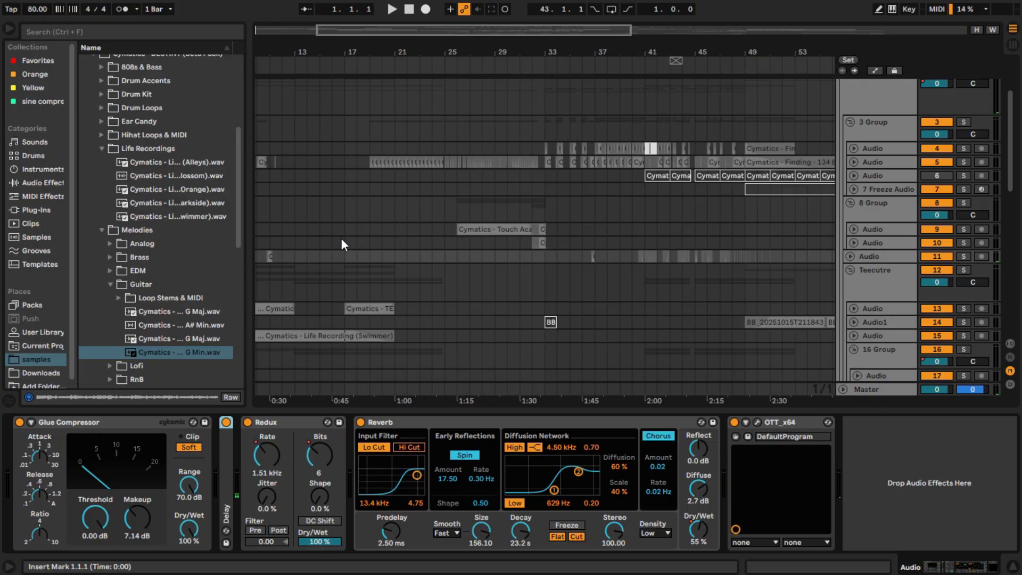
left_click_drag(365, 308, 365, 251, "ctrl+alt")
scroll(364, 251, "down", 2)
left_click(350, 233)
key("space")
scroll(354, 234, "up", 4, "ctrl")
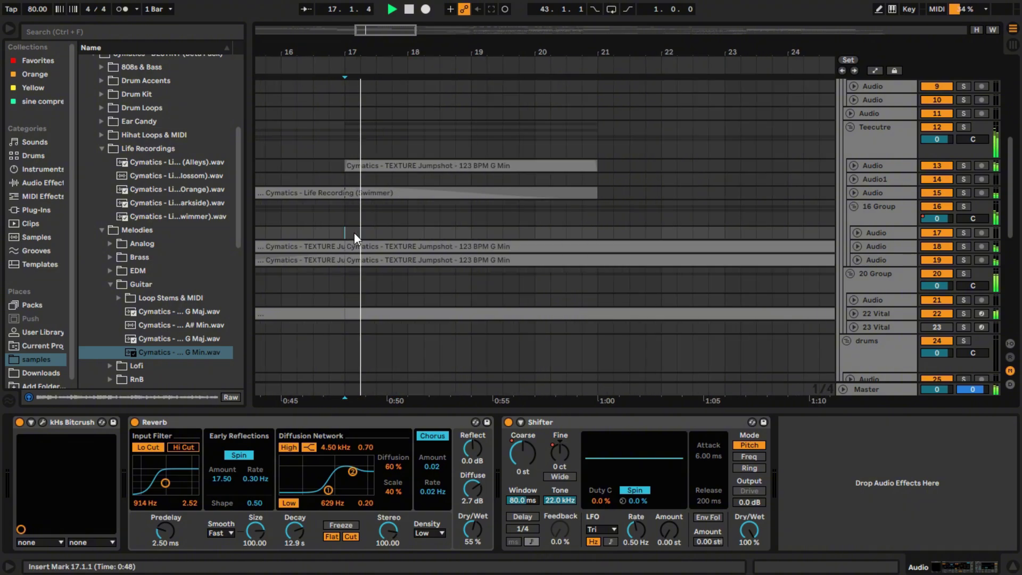
scroll(403, 243, "down", 4, "ctrl")
key("space")
scroll(303, 243, "down", 4, "ctrl")
scroll(280, 246, "up", 4, "ctrl")
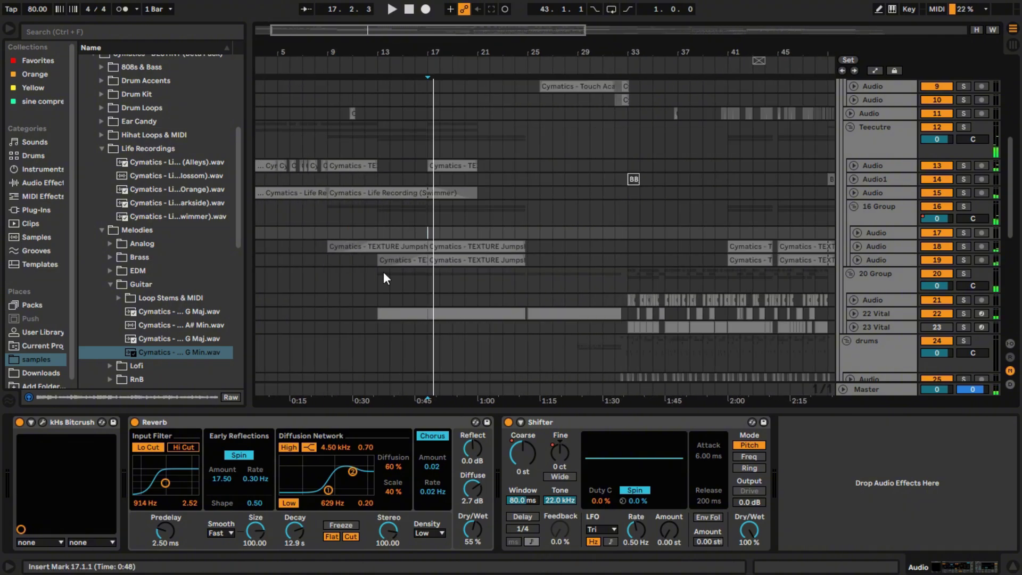
Unfold tracks 18 and 19, and show the source file of track 18's first TEXTURE Jumpshot clip in the sample library
left_click(858, 260)
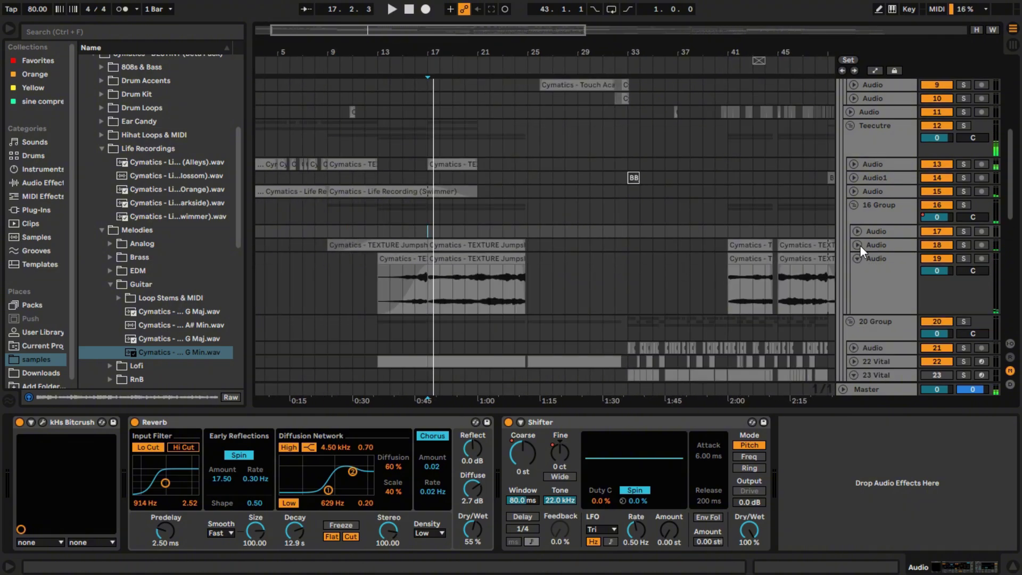
left_click(858, 246)
scroll(394, 323, "up", 4, "ctrl")
left_click(373, 263)
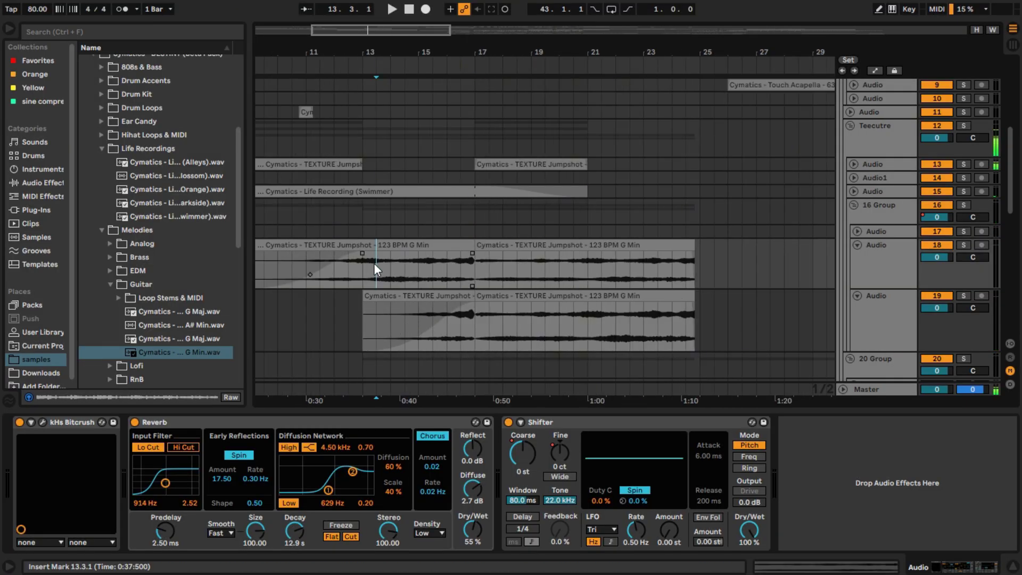
left_click(451, 258)
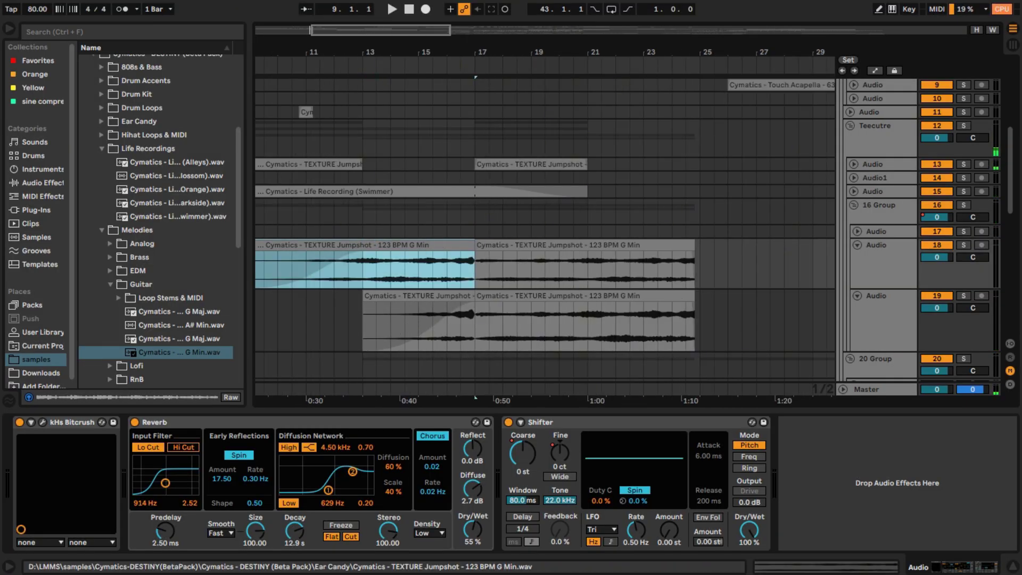
key("ctrl+alt+b")
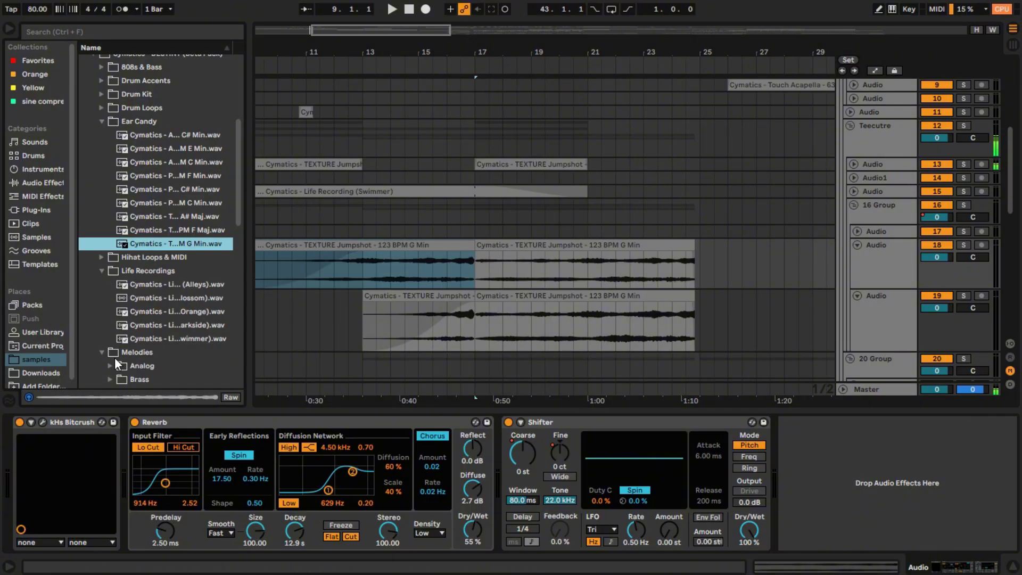
Examine the samples in the Ear Candy folder and select the folder
scroll(146, 215, "up", 3)
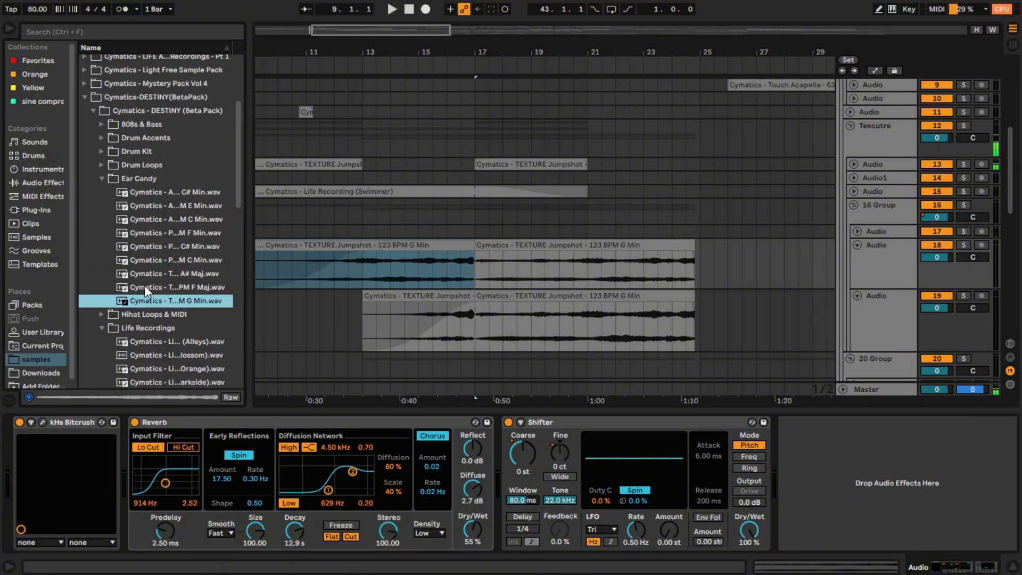
left_click(181, 289)
left_click(183, 295)
left_click(158, 183)
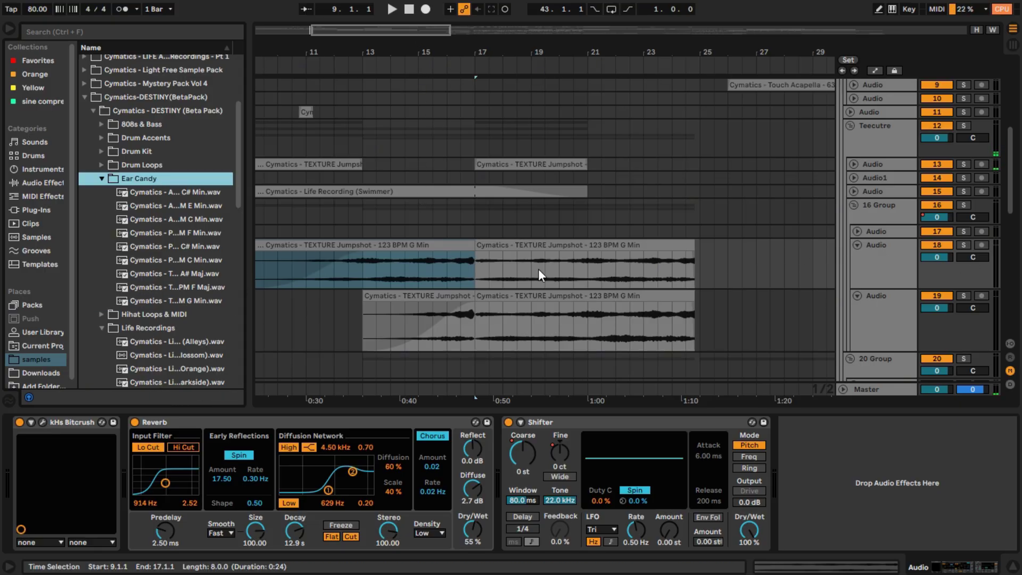
Play the arrangement from bar 13, where track 19's first TEXTURE Jumpshot clip starts
key("a")
key("minus")
key("minus")
key("a")
left_click(360, 302)
key("space")
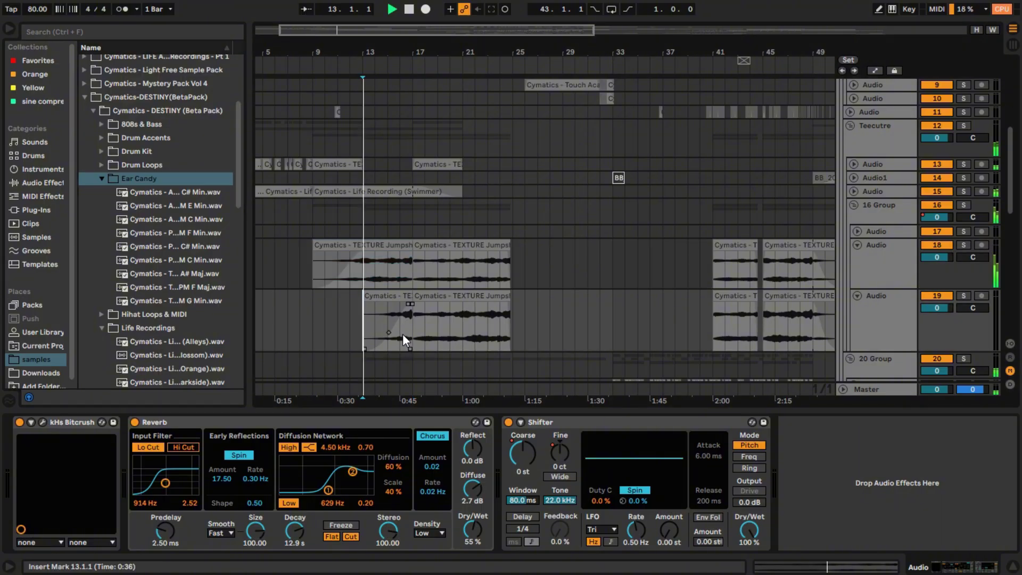
scroll(417, 286, "up", 5)
scroll(424, 286, "down", 5)
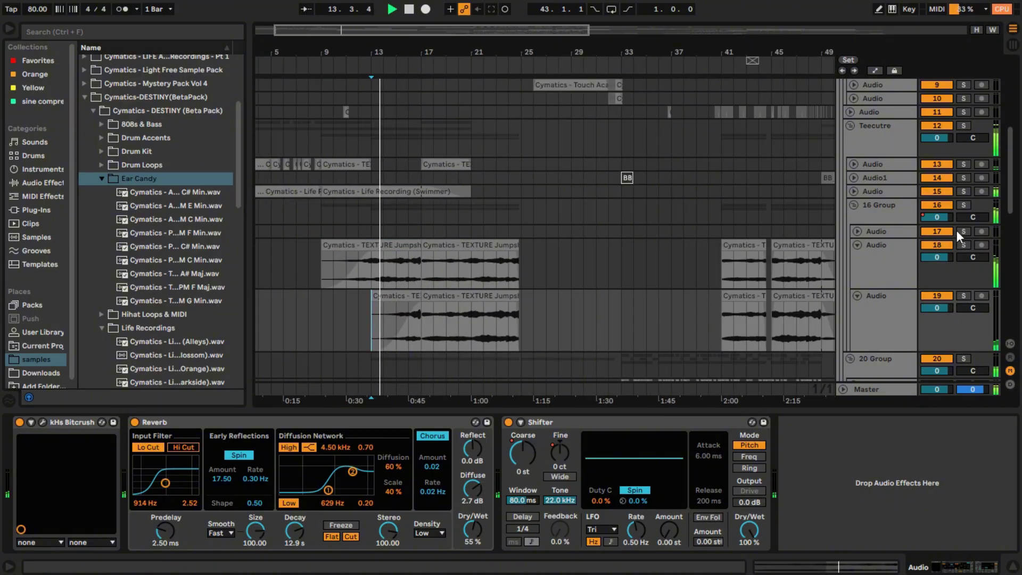
Solo 16 Group to hear its texture layers, and stop playback
left_click(964, 206)
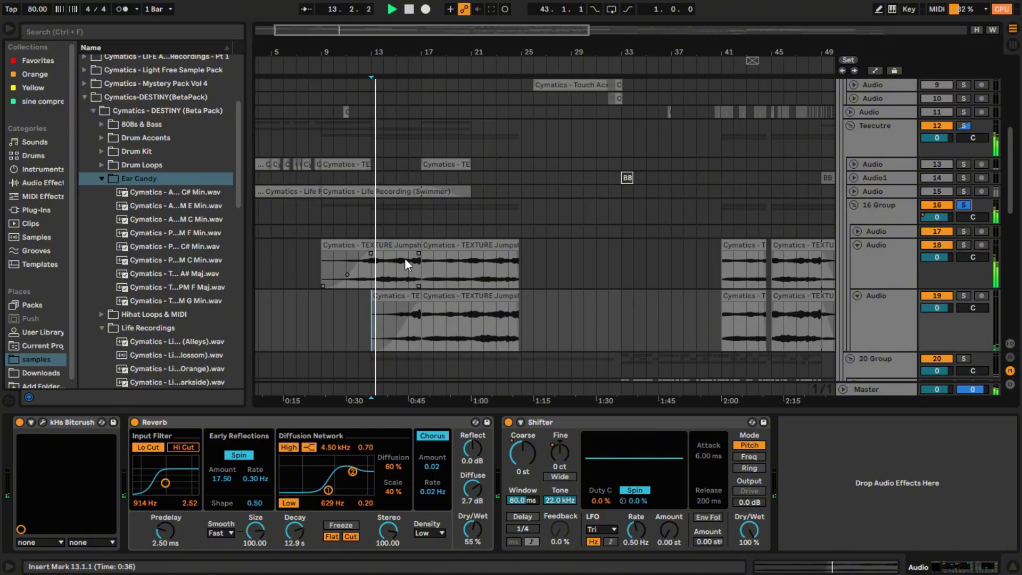
scroll(404, 258, "up", 4)
scroll(443, 284, "down", 4)
scroll(443, 283, "up", 4)
key("space")
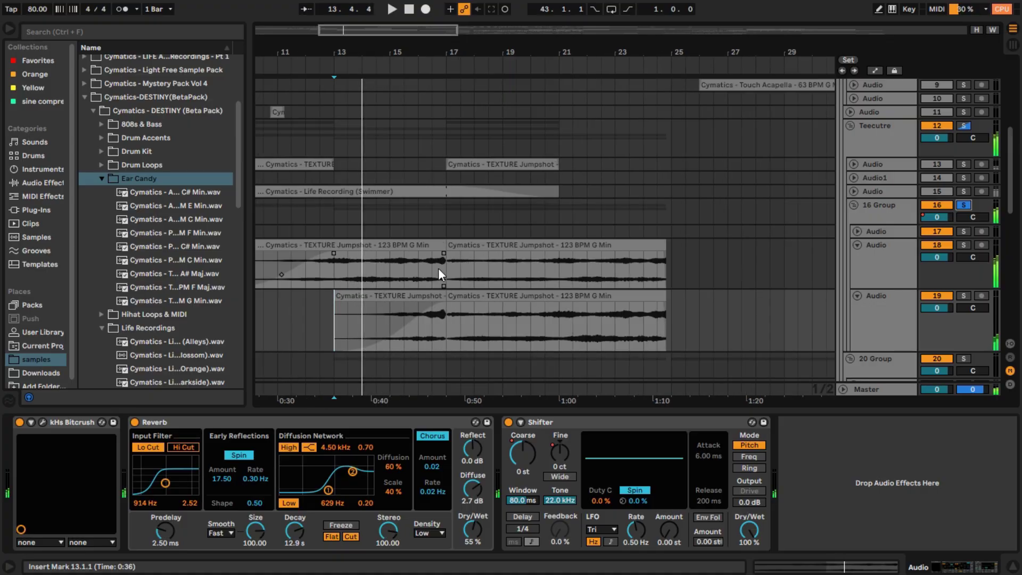
Play the soloed 16 Group from bar 17 and select track 19's TEXTURE Jumpshot clip starting there
left_click(446, 270)
key("space")
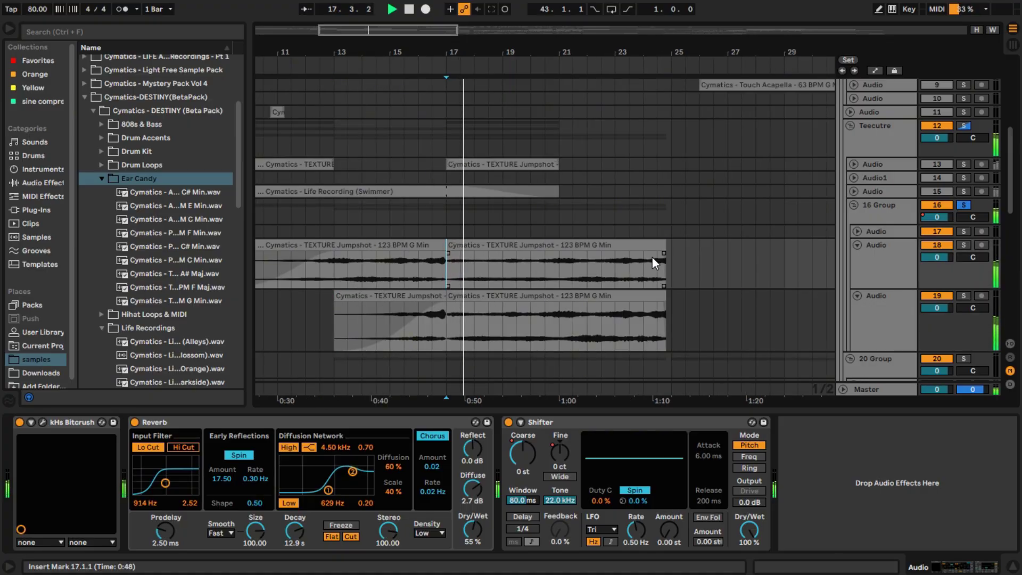
left_click(565, 295)
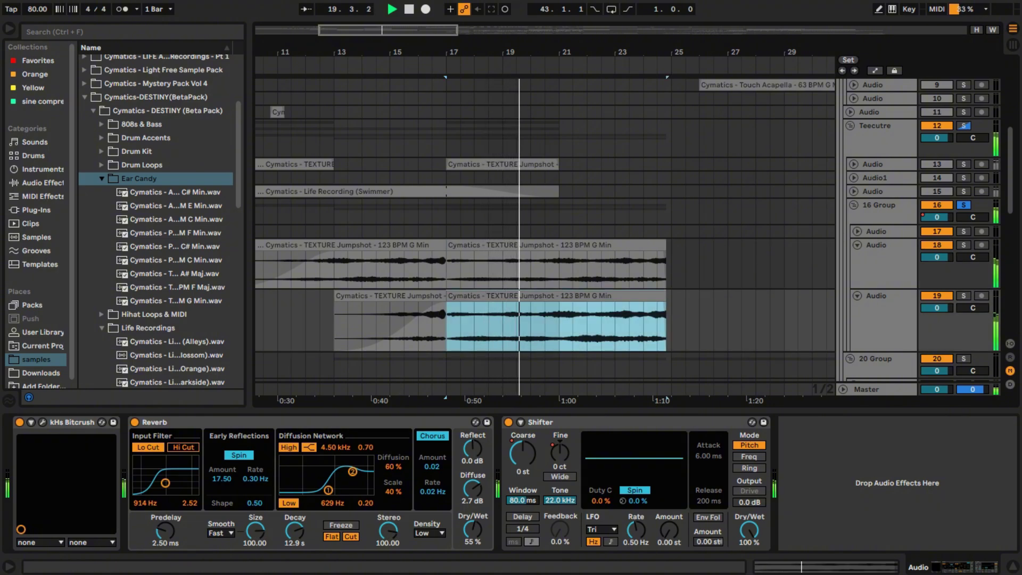
Examine the placement of the TEXTURE Jumpshot clips on tracks 18 and 19 across the arrangement
scroll(533, 305, "up", 4)
scroll(532, 305, "down", 8)
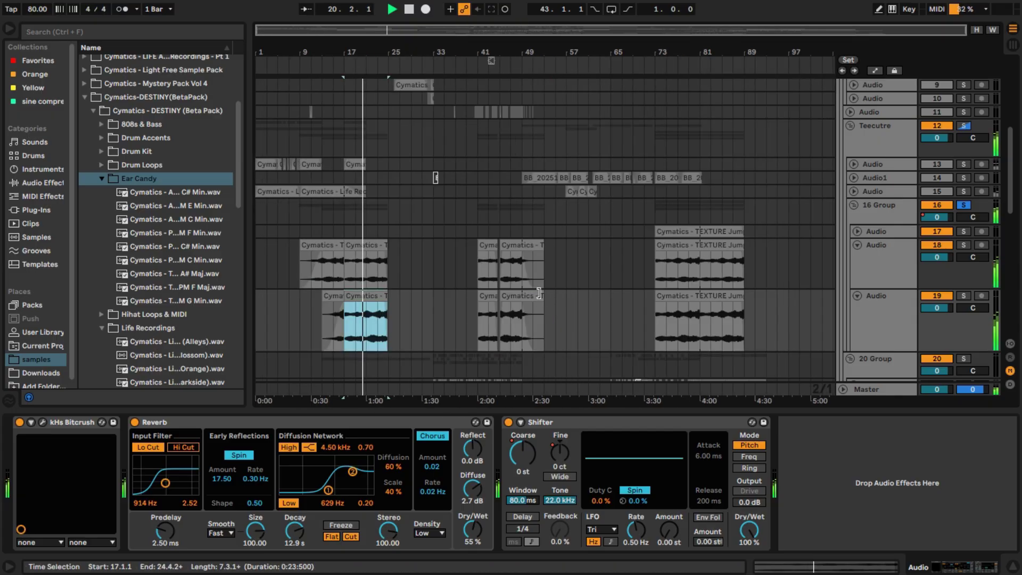
scroll(401, 289, "up", 5)
scroll(401, 289, "down", 5)
scroll(345, 291, "up", 7)
left_click_drag(345, 293, 577, 298)
scroll(530, 299, "down", 3)
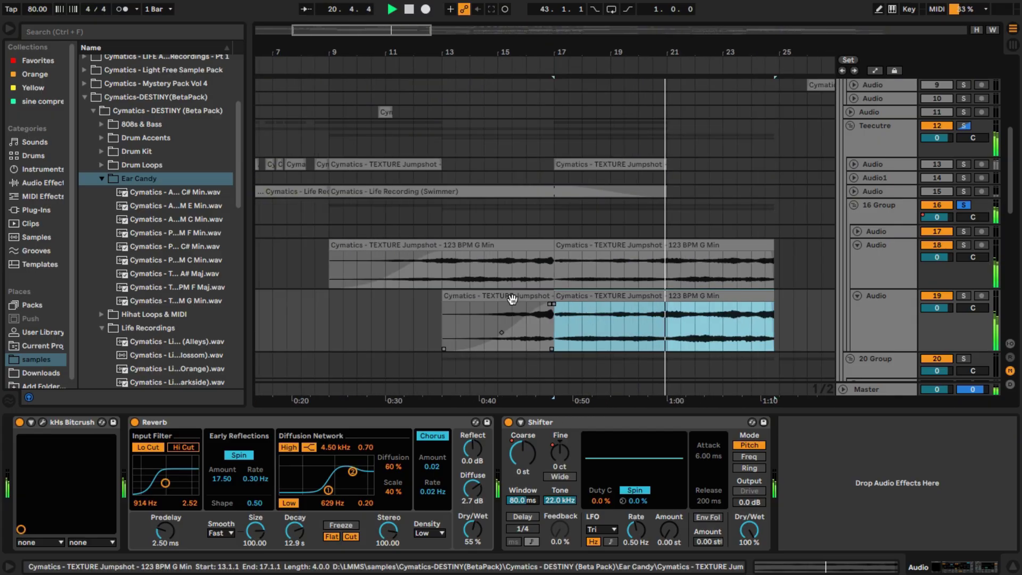
Place the insert marker at bar 23 on track 18 and stop playback
left_click(724, 274)
scroll(734, 304, "up", 3)
scroll(745, 336, "down", 8)
scroll(368, 278, "up", 8)
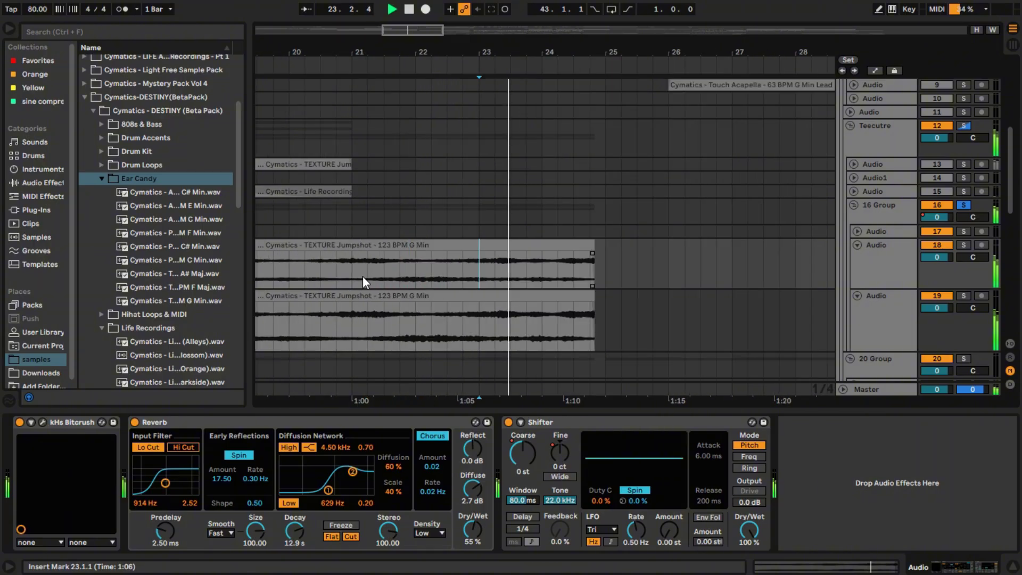
scroll(541, 295, "down", 3)
key("space")
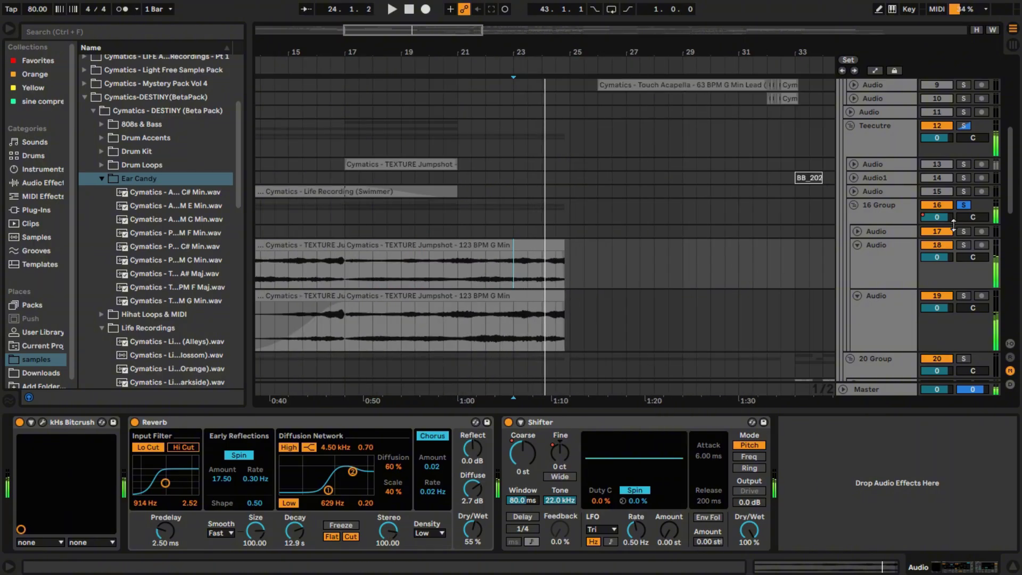
Unsolo 16 Group and solo track 17
left_click(965, 205)
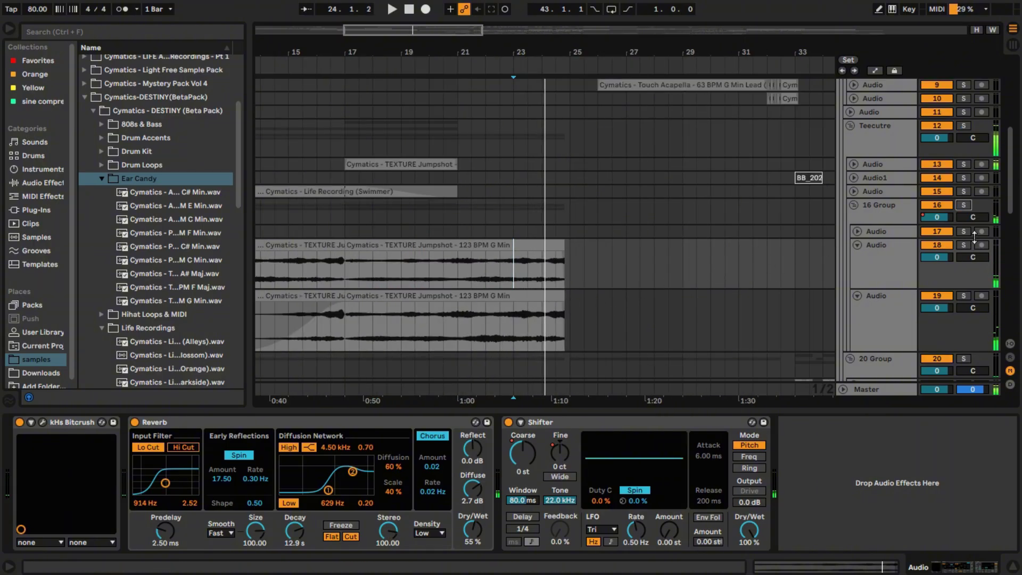
left_click(966, 231)
scroll(564, 291, "down", 5)
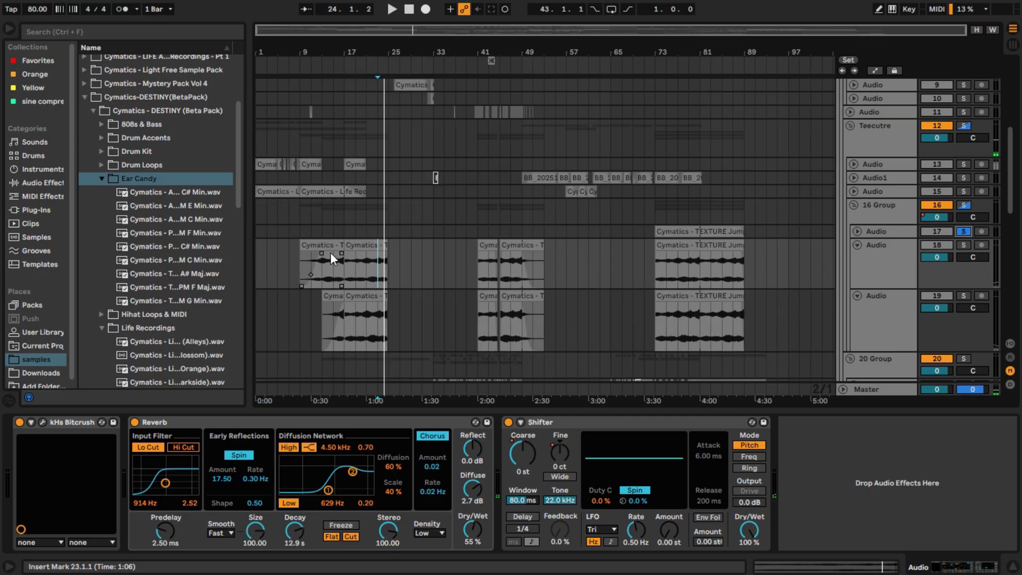
Fold the 23 Vital track, then unfold and solo the 22 Vital track
scroll(344, 257, "up", 4)
scroll(394, 258, "down", 3)
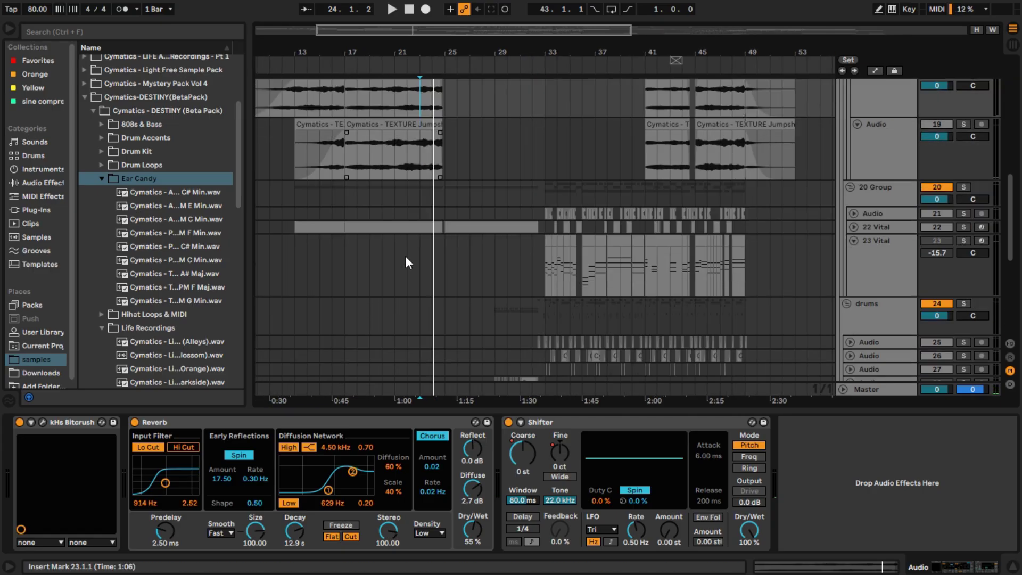
left_click(854, 241)
left_click(854, 227)
left_click(963, 227)
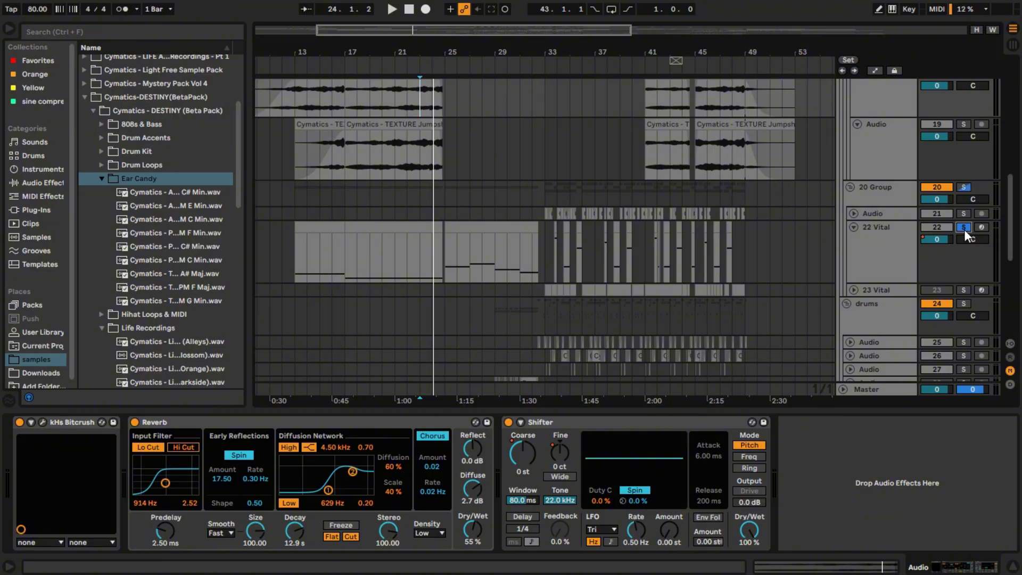
Play the soloed 22 Vital track from bar 21
left_click(396, 251)
scroll(511, 276, "left", 5)
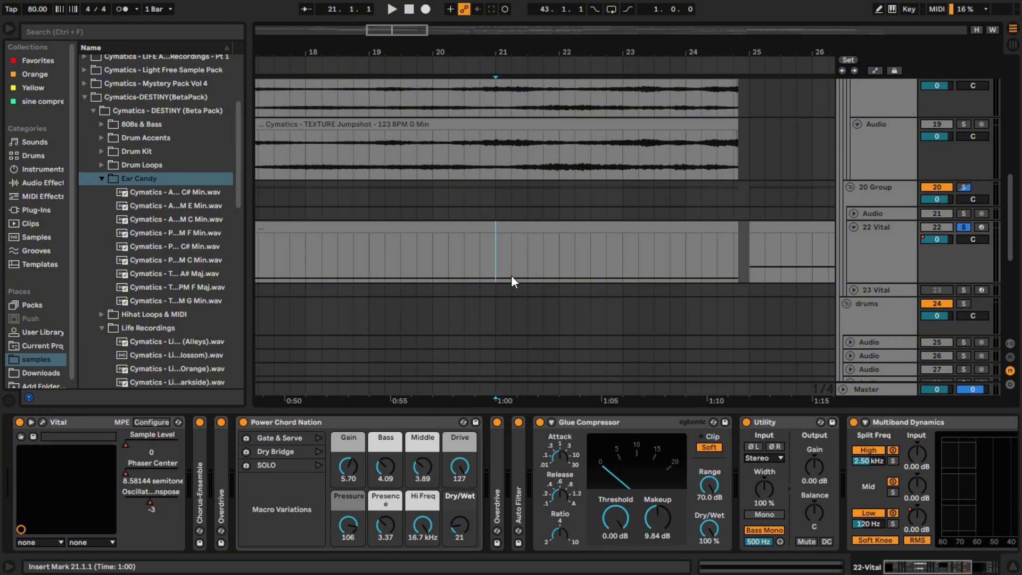
key("space")
scroll(545, 274, "up", 5, "ctrl")
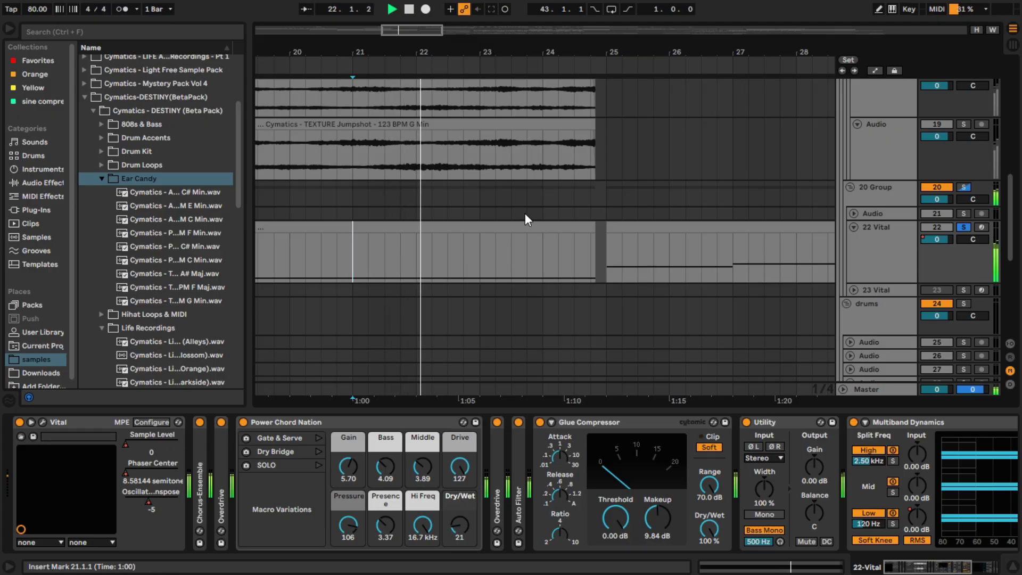
Play from bar 24, comparing the full mix with 22 Vital soloed
left_click(553, 249)
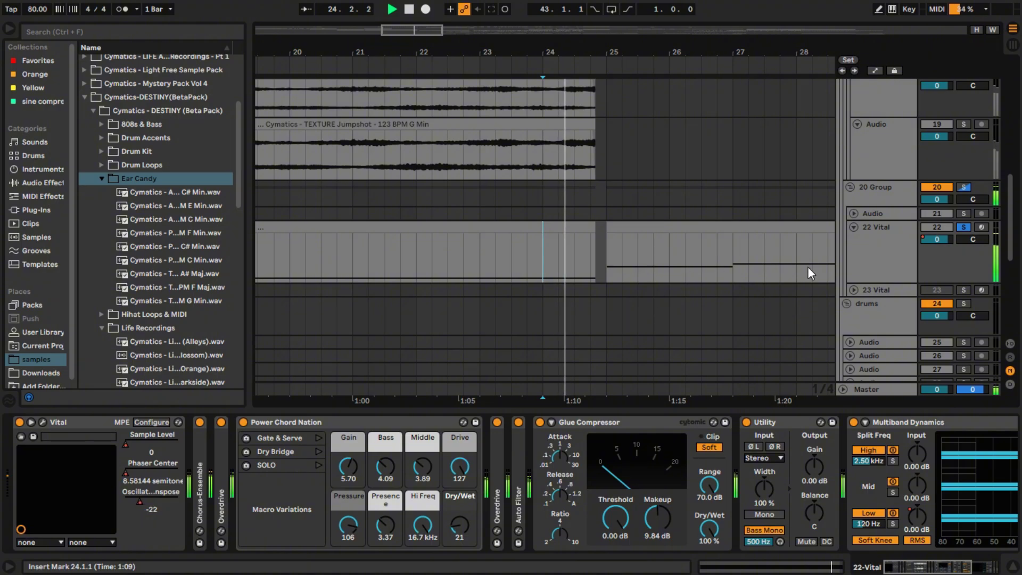
left_click(961, 226)
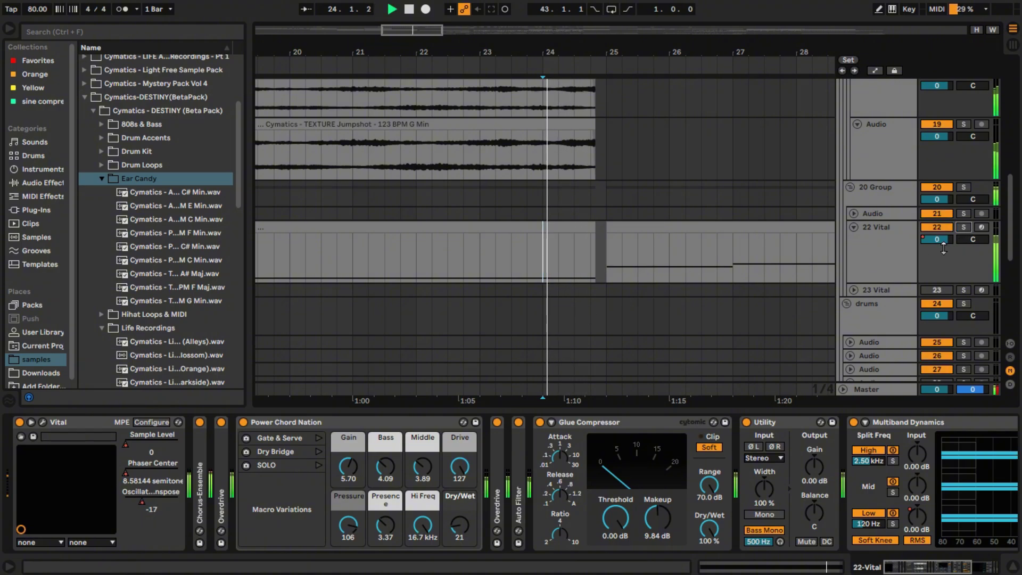
left_click(964, 227)
Check the oscillator setup in 22 Vital's synth, close it, and show the arrangement's automation lanes
left_click(44, 422)
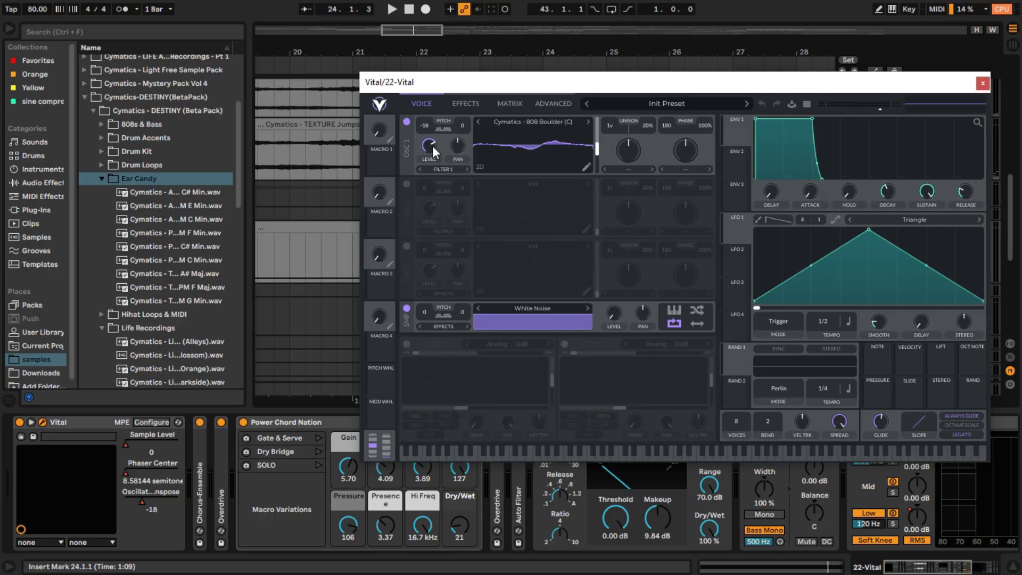
left_click(982, 82)
key("a")
scroll(545, 293, "down", 3)
scroll(524, 256, "up", 2)
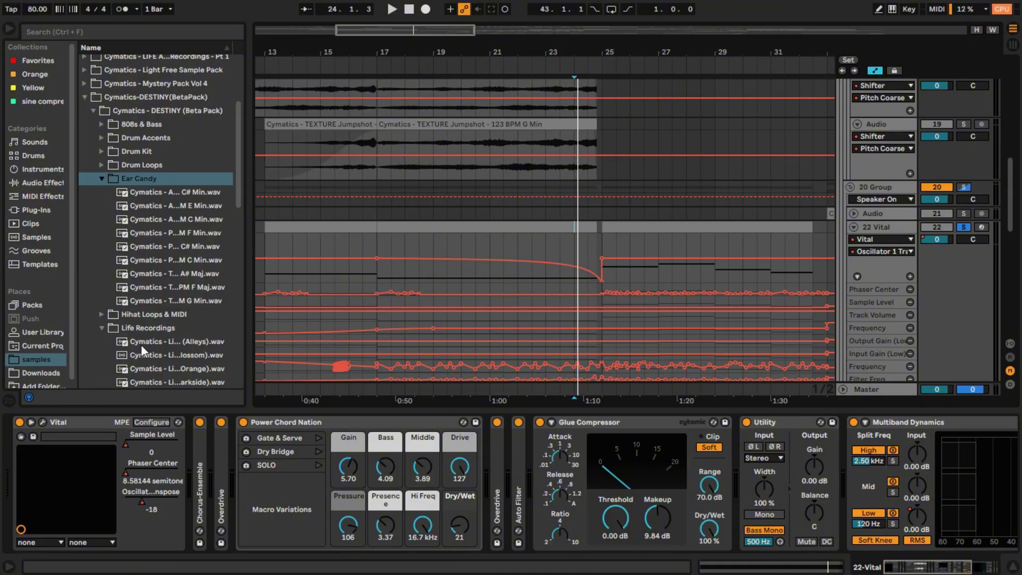
Inspect the voice and effects pages of 22 Vital's synth, collapsing the Ear Candy and Life Recordings folders in the browser
left_click(43, 422)
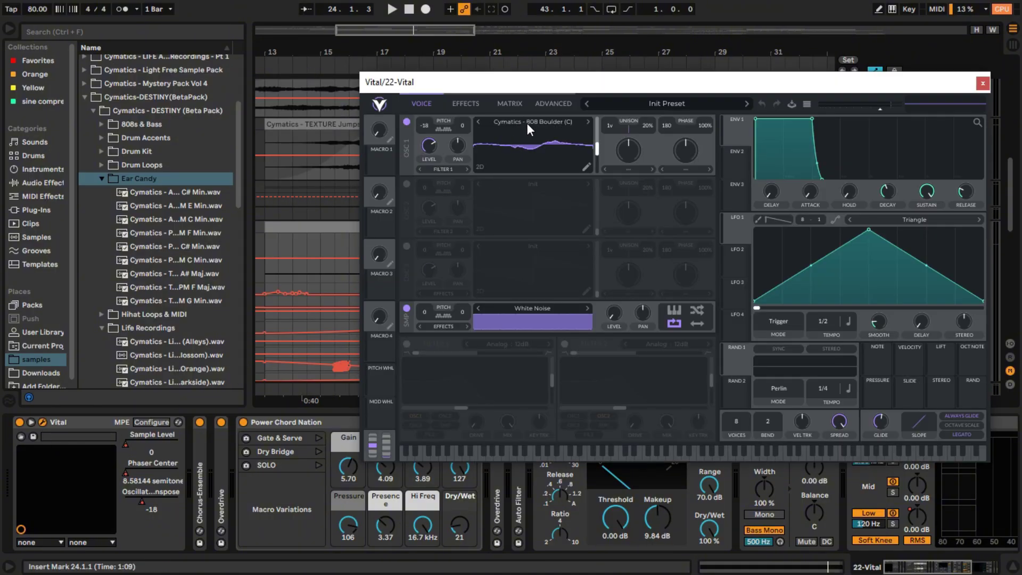
left_click(101, 179)
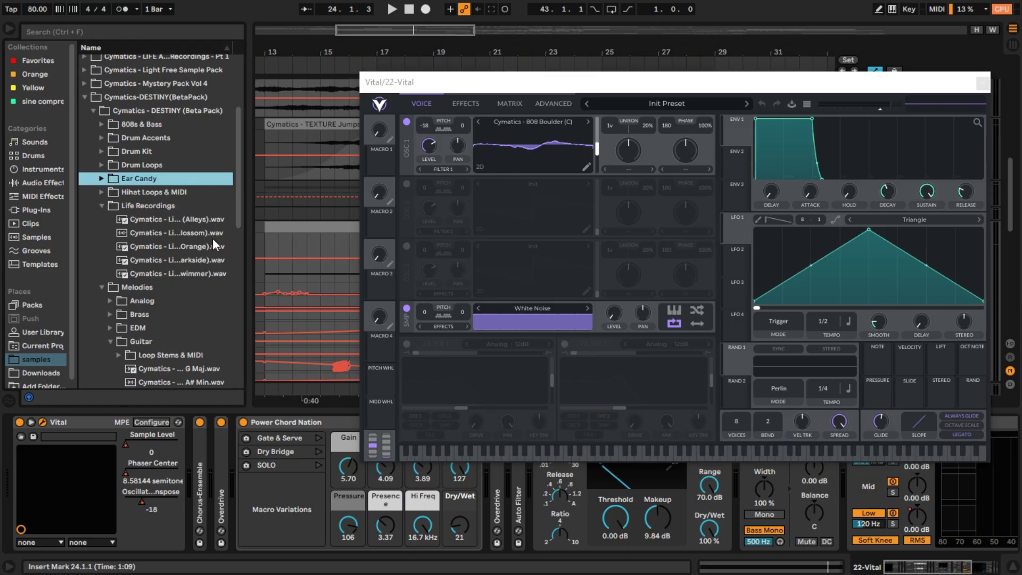
double_click(114, 207)
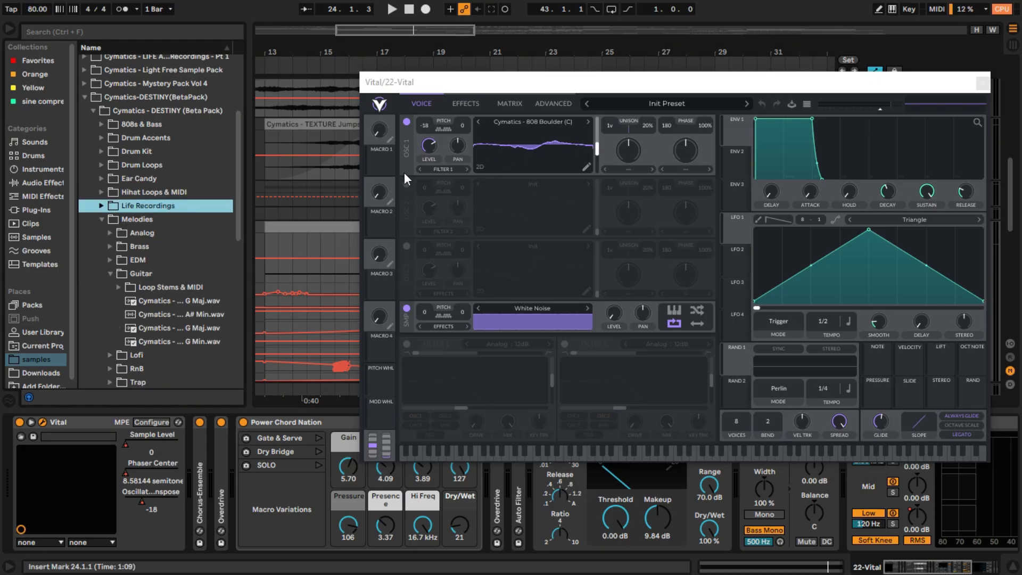
left_click(471, 103)
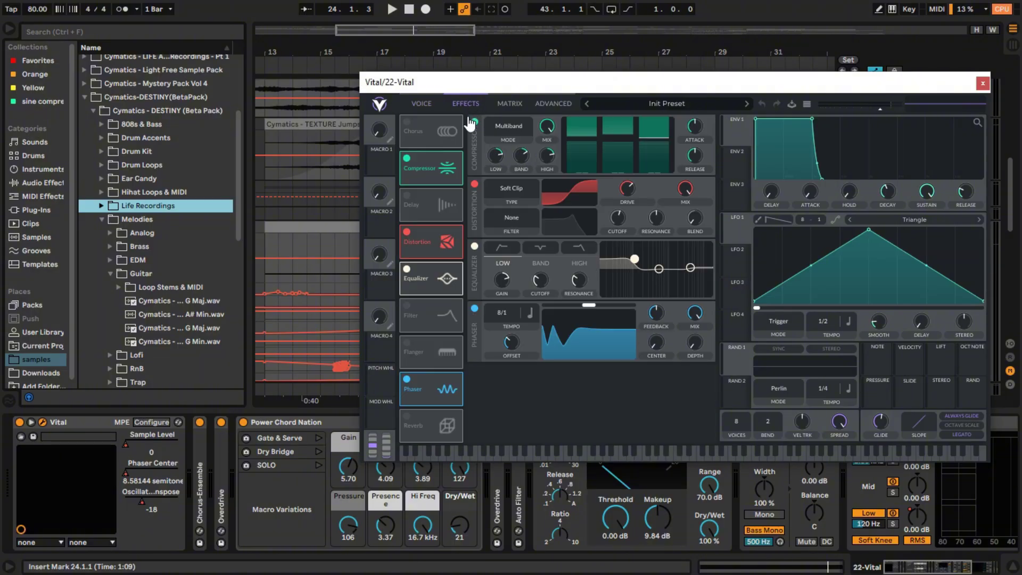
left_click(983, 84)
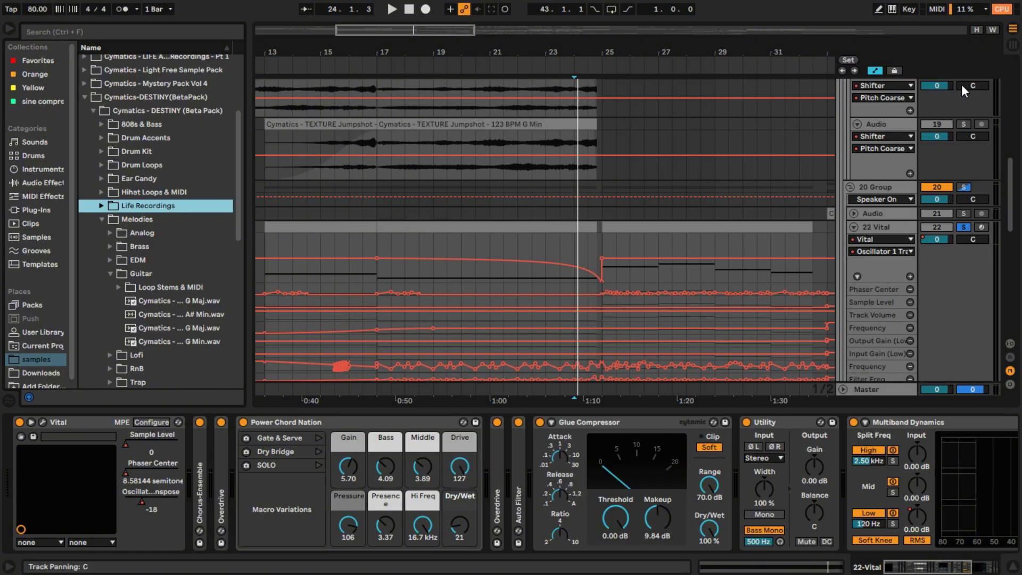
Play the soloed 22 Vital track from 33.4.1 and stop playback
scroll(613, 232, "down", 5)
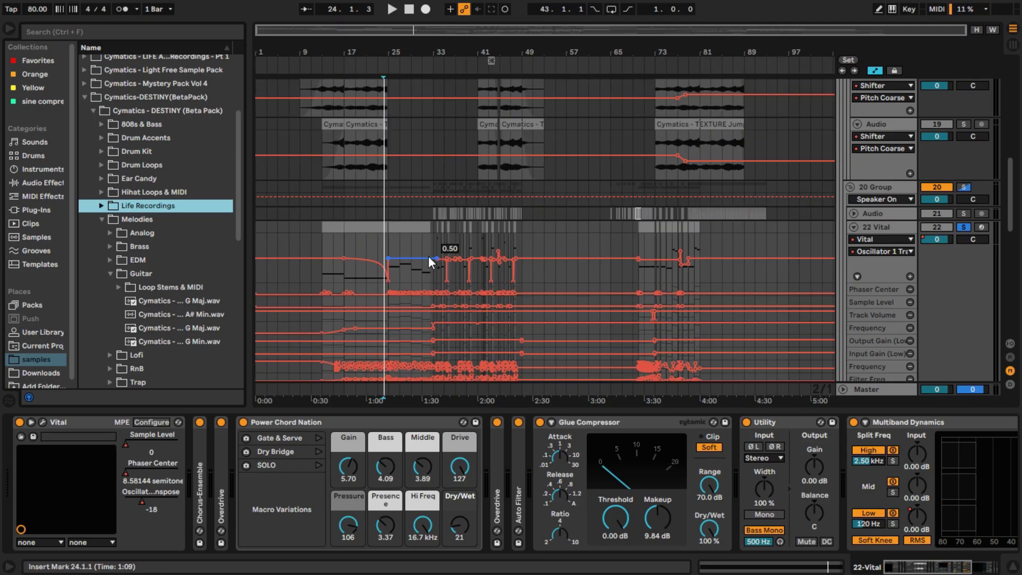
scroll(443, 250, "up", 7)
left_click(365, 235)
key("space")
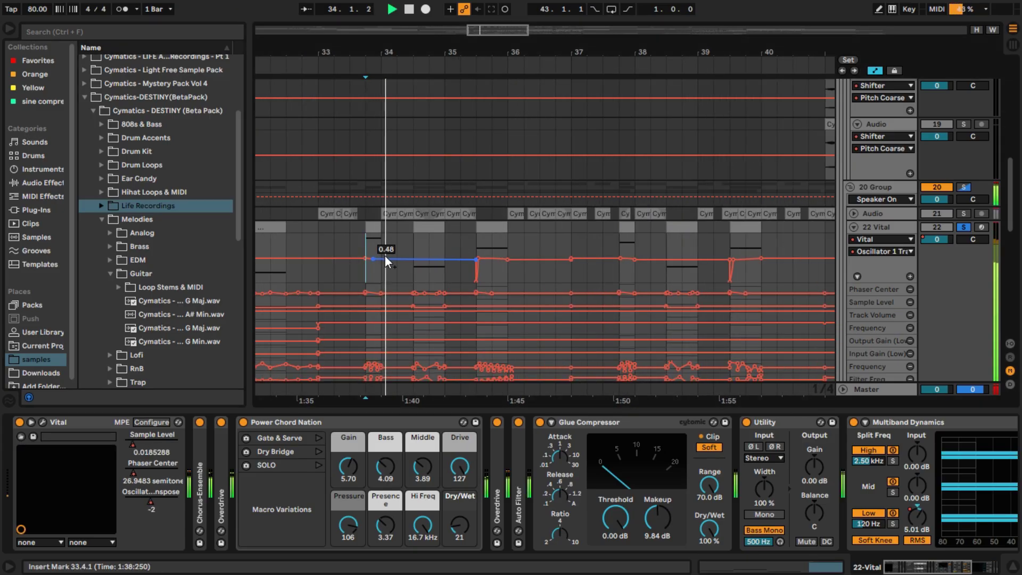
key("w")
Enlarge 22 Vital's automation lanes, including Track Volume, the Multiband Dynamics low gains, Auto Filter Frequency and Overdrive Filter Freq
scroll(408, 256, "up", 5)
scroll(576, 293, "down", 8)
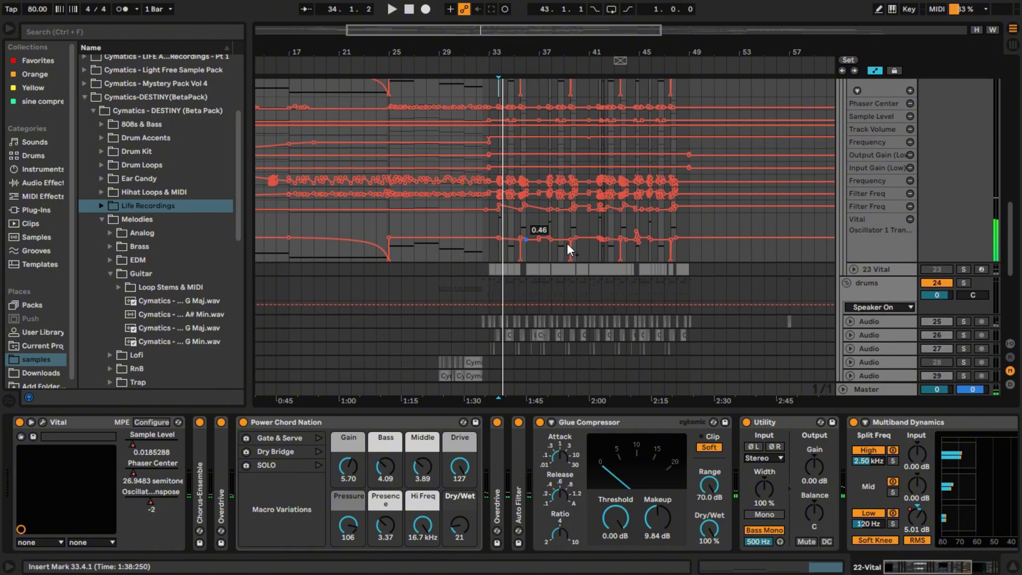
left_click_drag(867, 241, 871, 264)
left_click_drag(871, 215, 861, 238)
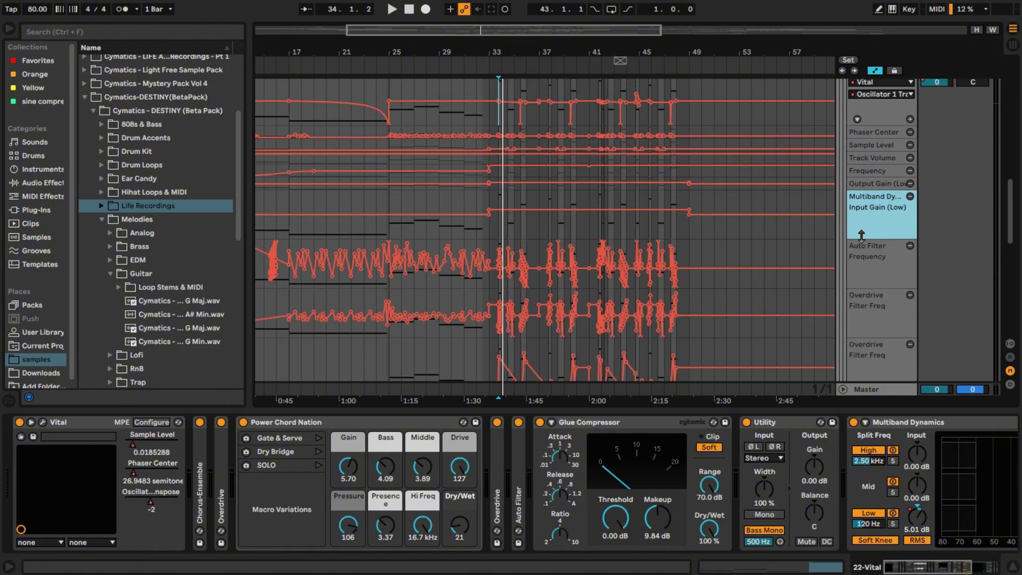
left_click_drag(871, 190, 872, 202)
left_click_drag(868, 164, 870, 188)
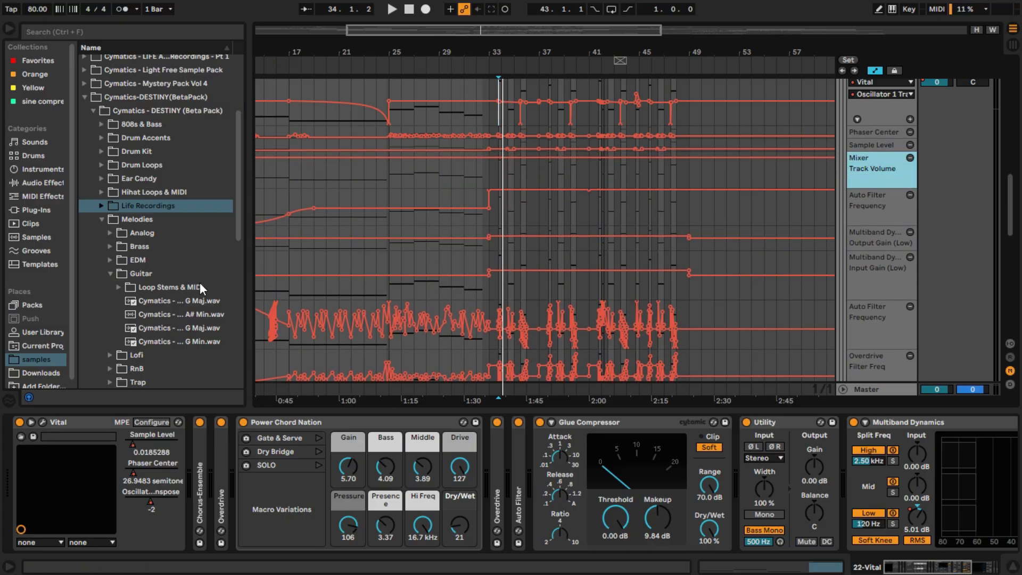
Hide the automation lanes and fold the 22 Vital track
scroll(181, 284, "down", 1)
scroll(373, 303, "up", 3)
key("a")
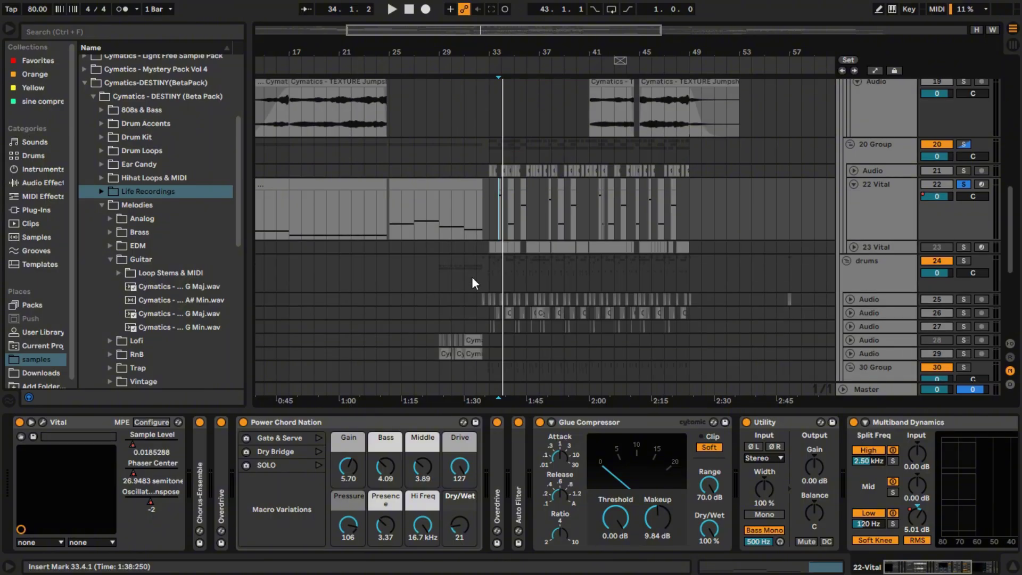
scroll(506, 271, "up", 2)
left_click(855, 228)
scroll(504, 237, "up", 5)
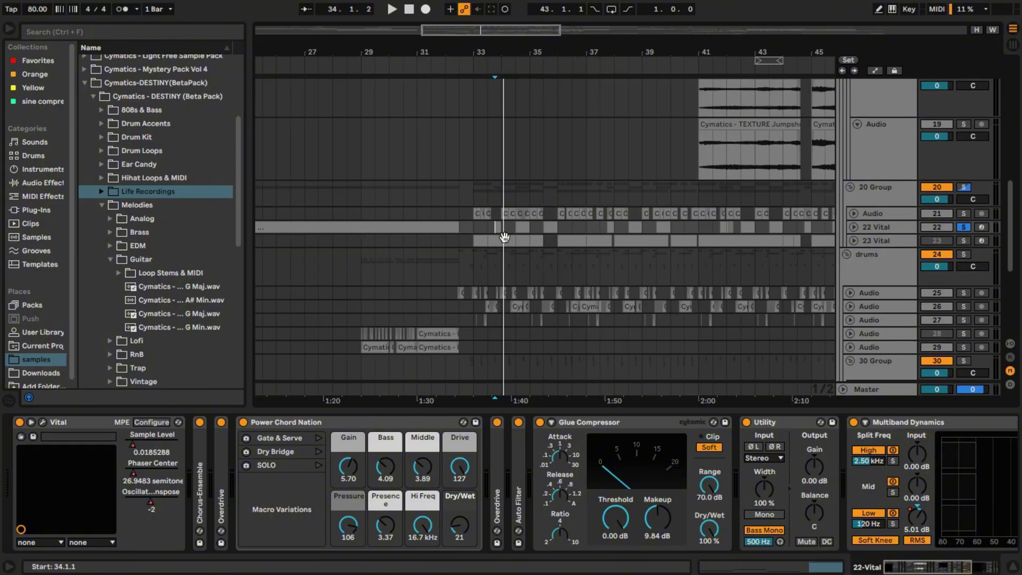
Unfold and solo track 5 inside 3 Group
left_click(442, 259)
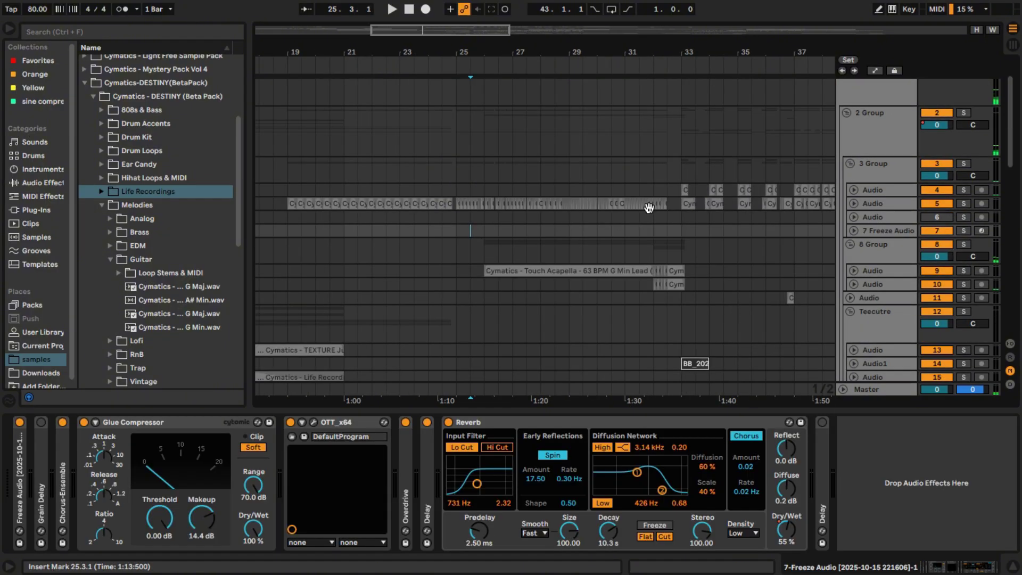
left_click(854, 203)
left_click(964, 204)
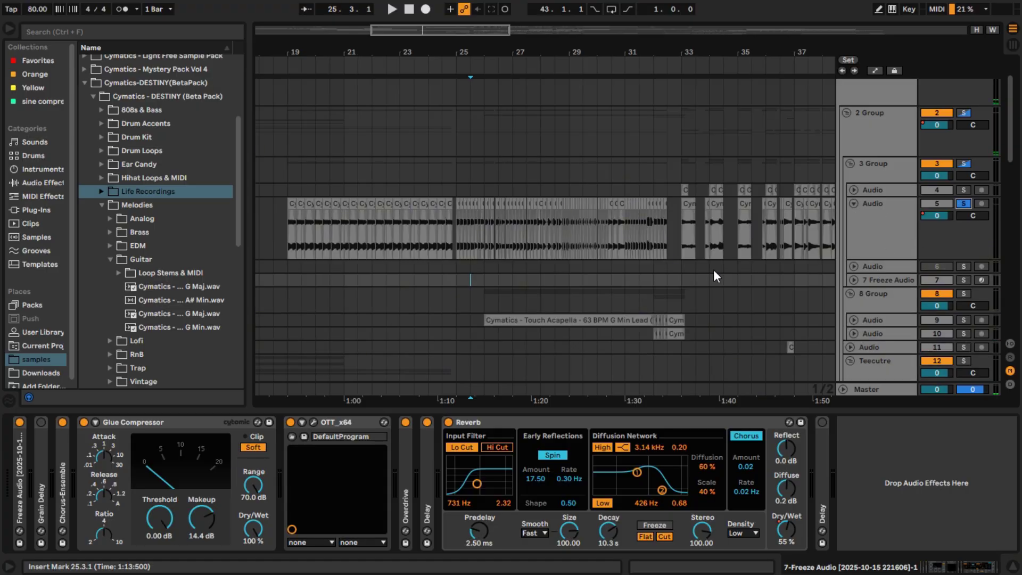
Play the soloed track 5 from bar 19 and from around bars 24 and 26, and stop playback
left_click(389, 216)
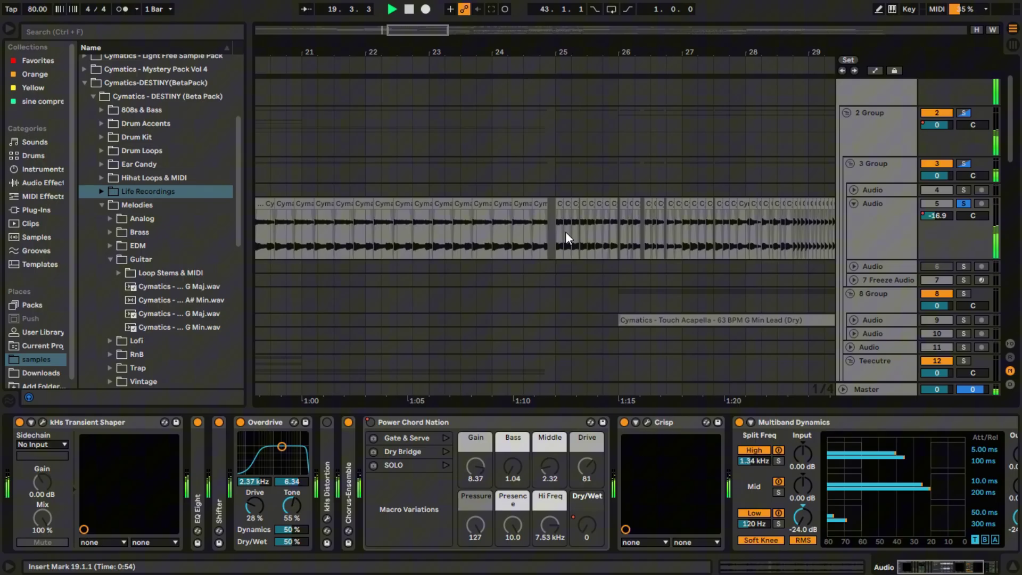
left_click(513, 239)
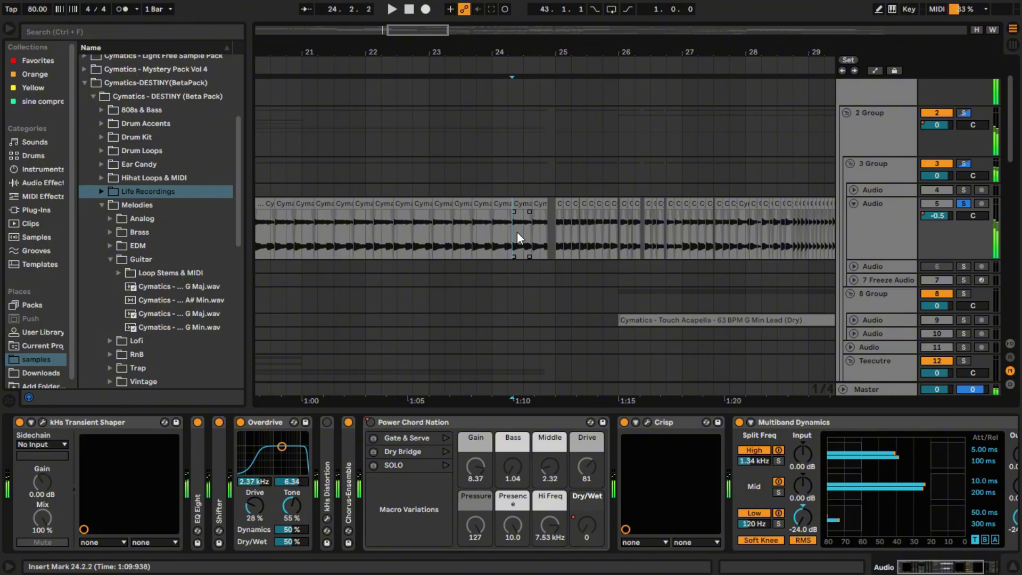
key("space")
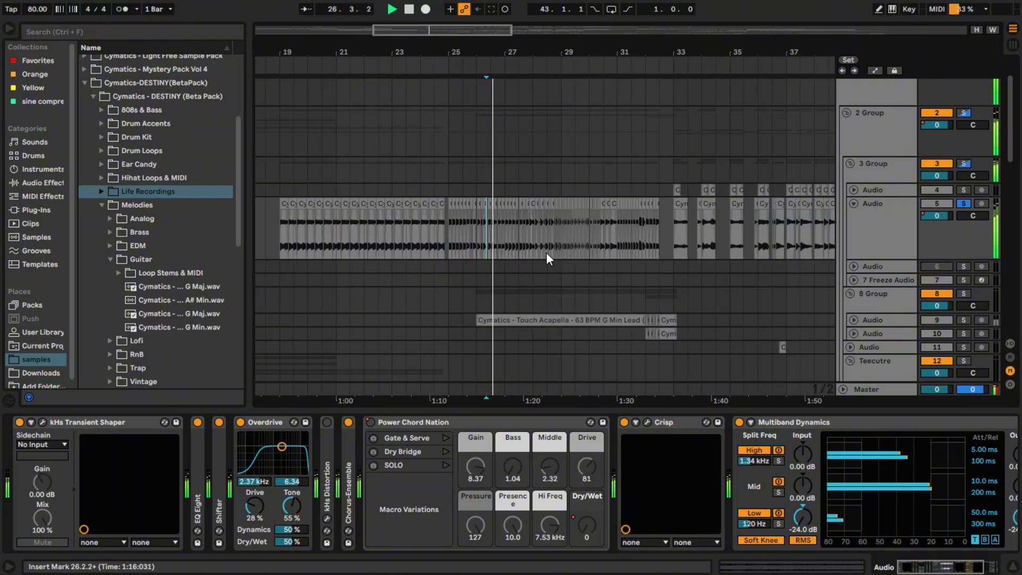
key("space")
Play track 5 from 29.4.1, examine its chopped clips across the arrangement, and stop playback
scroll(569, 255, "down", 3)
scroll(552, 256, "up", 5)
left_click(666, 245)
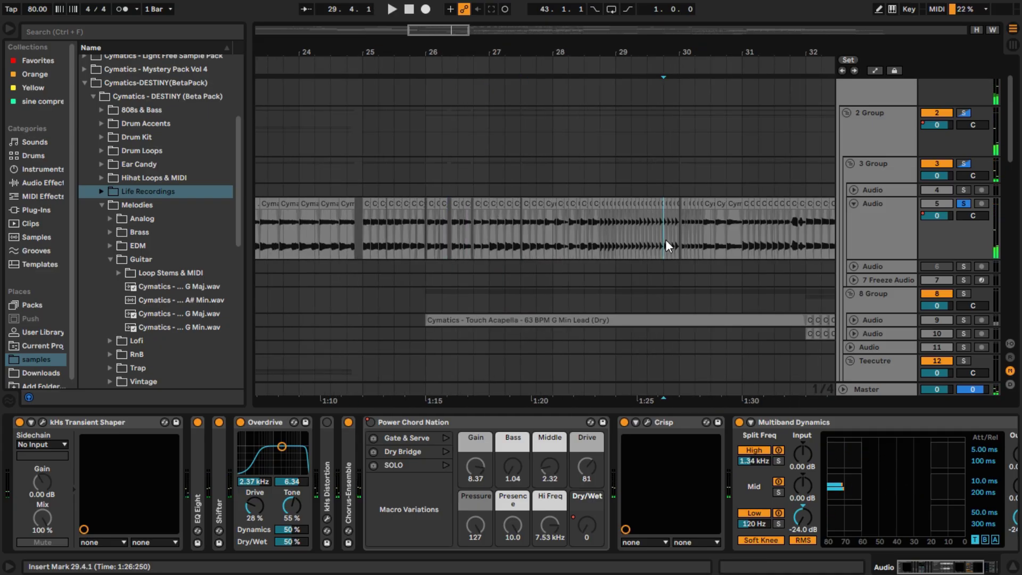
key("space")
scroll(678, 276, "up", 3)
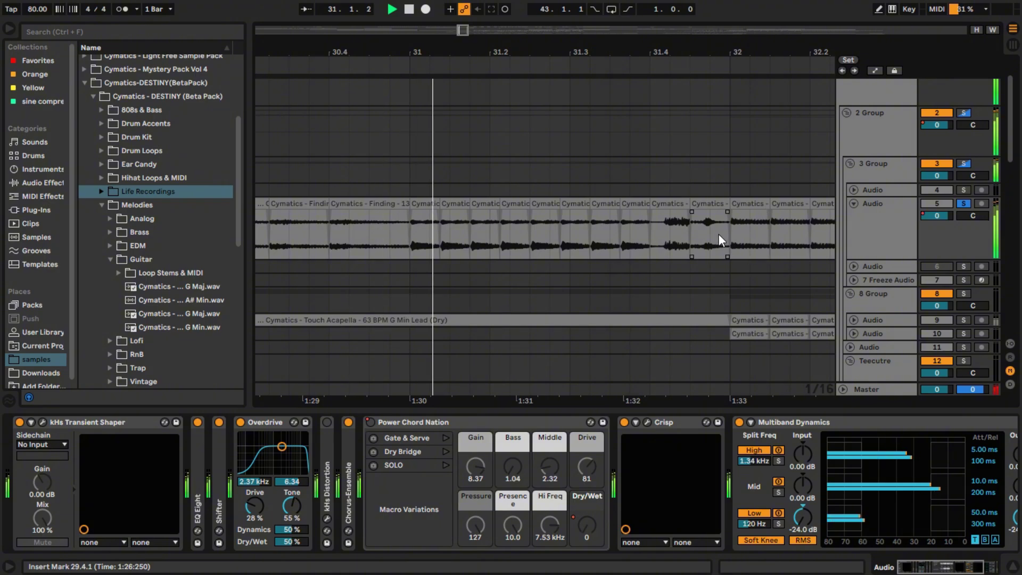
scroll(733, 258, "down", 5)
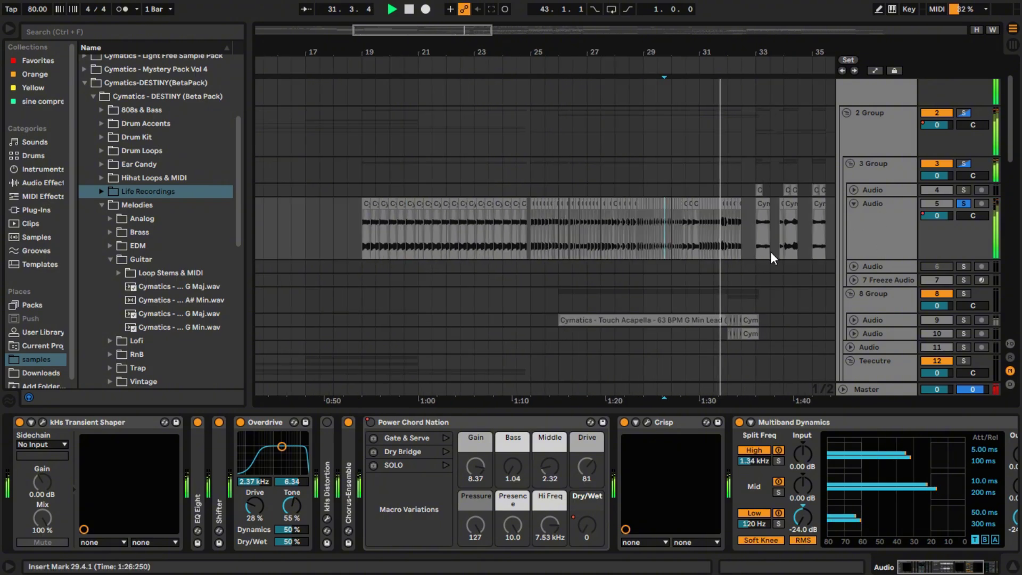
scroll(719, 247, "right", 4)
scroll(502, 279, "up", 2)
scroll(316, 300, "down", 2)
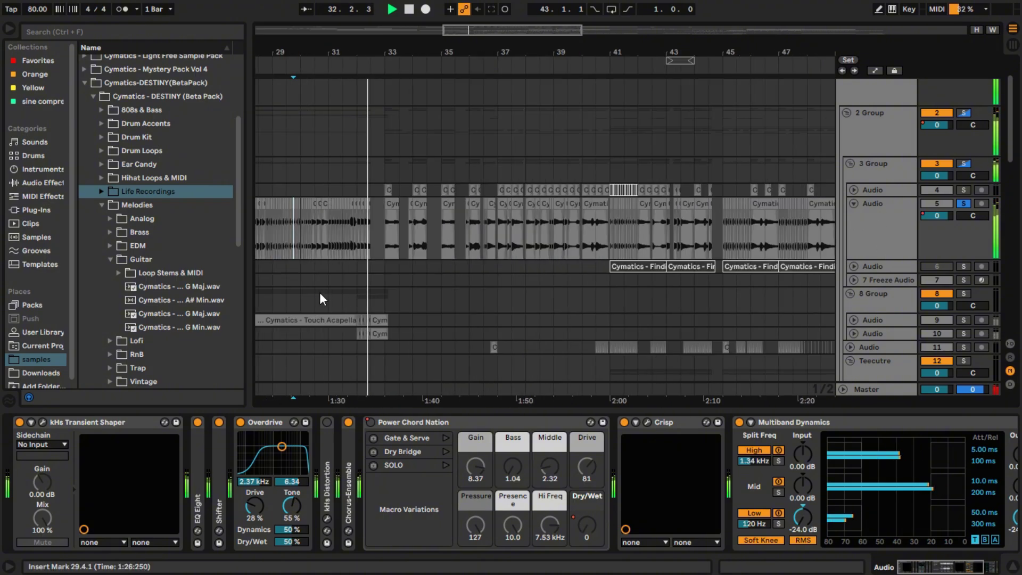
scroll(320, 299, "up", 4)
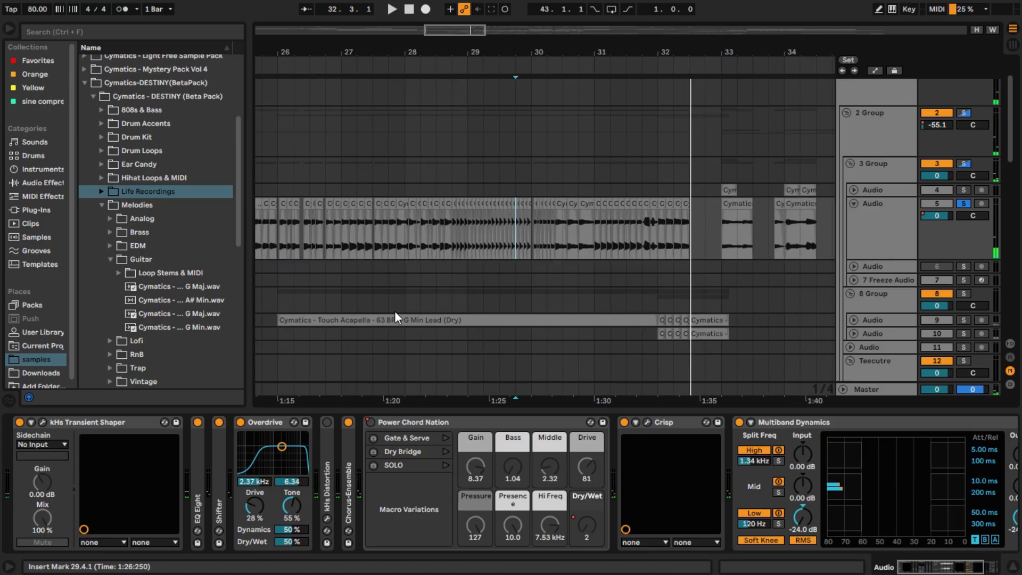
scroll(396, 317, "down", 5)
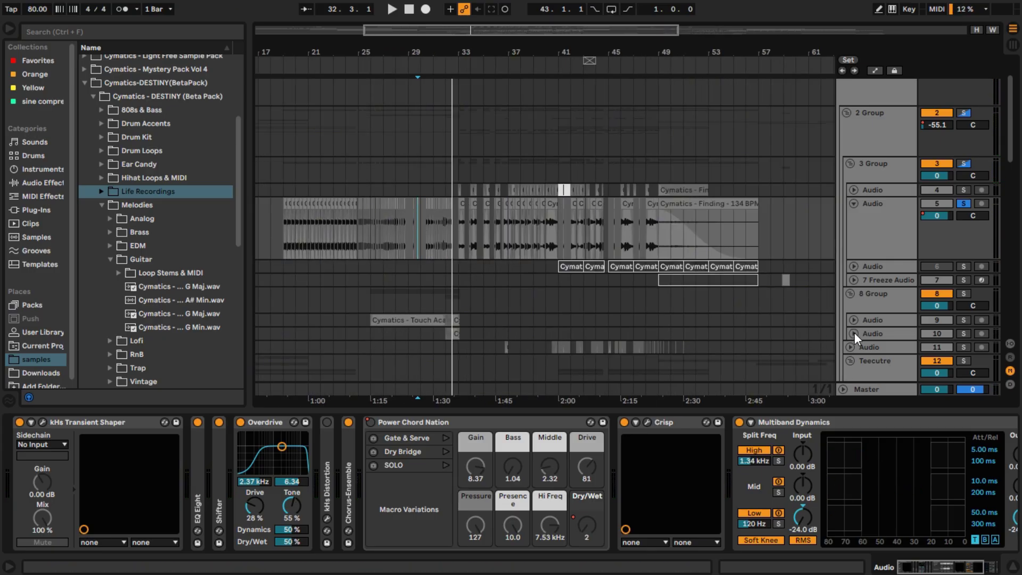
Unfold track 9 in 8 Group and select its long Touch Acapella clip starting at bar 26
scroll(855, 339, "down", 1)
left_click(854, 312)
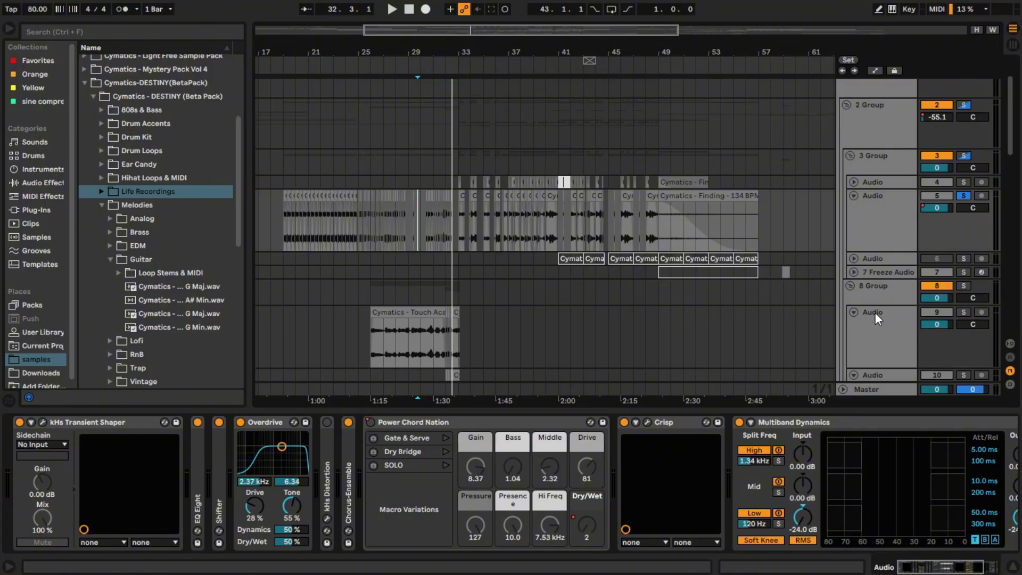
left_click(879, 320)
left_click(395, 312)
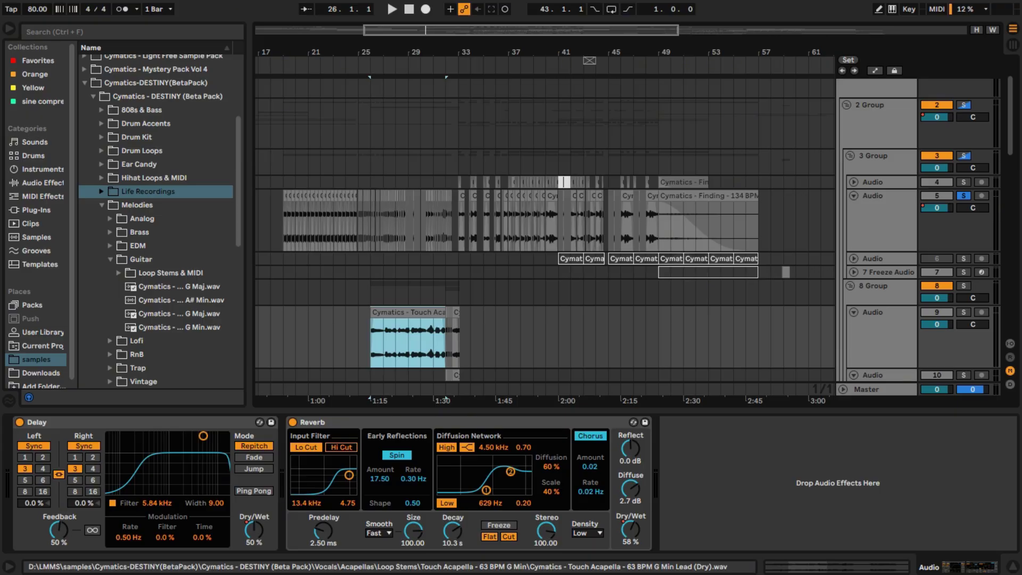
Locate the Touch Acapella clip's source file in the browser, preview another dry stem, and collapse the Touch Acapella folder
key("ctrl+b")
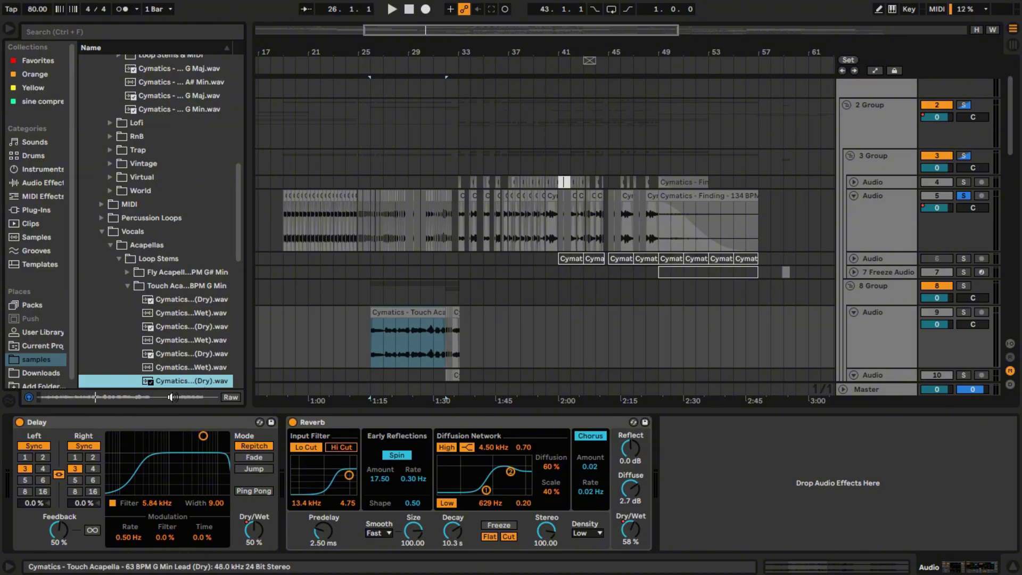
left_click(177, 354)
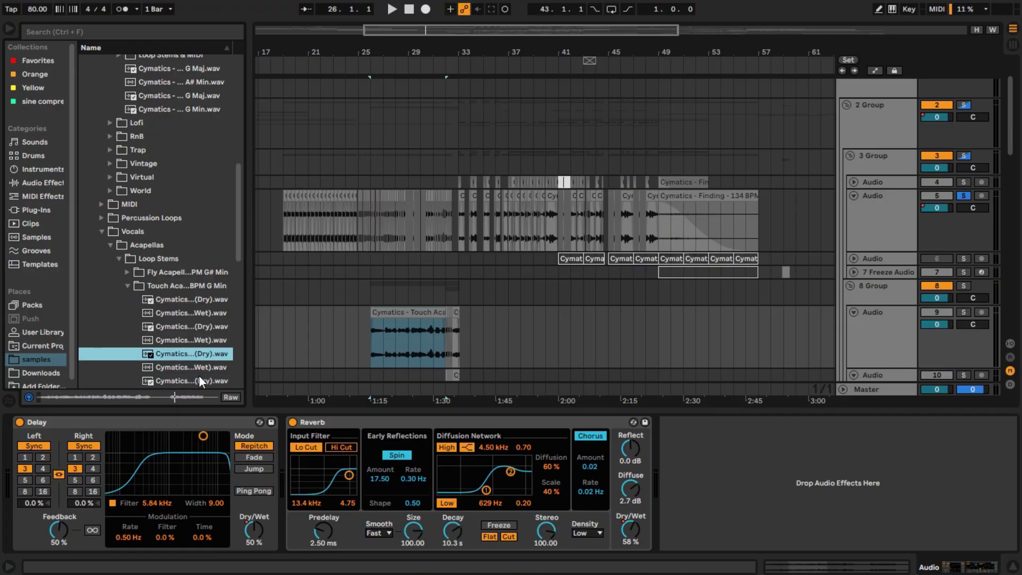
left_click(134, 284)
Play the arrangement briefly from 26.1.1, stop it, and examine the chopped vocal clips around bar 32
left_click(403, 339)
key("space")
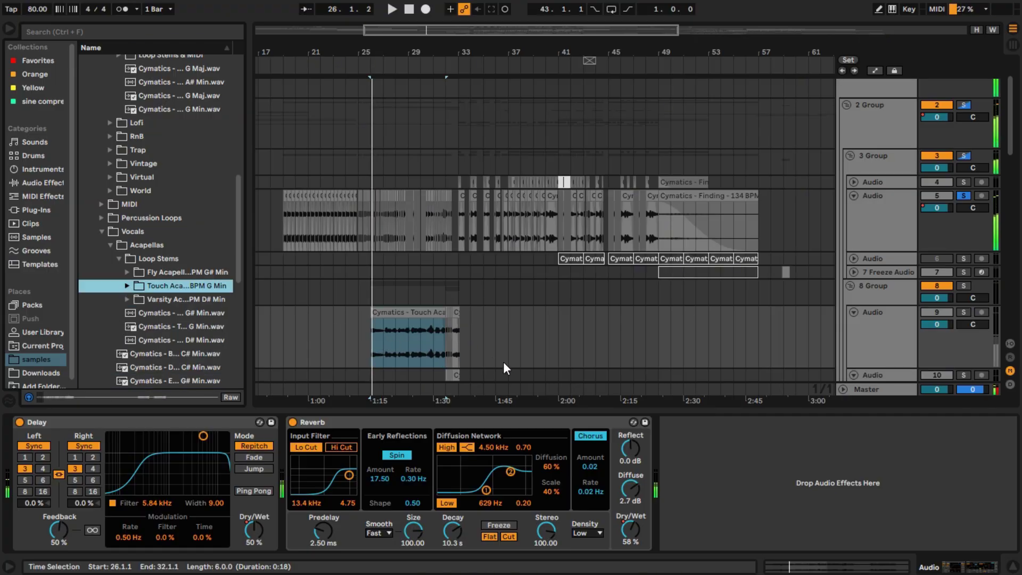
scroll(397, 345, "up", 5)
scroll(412, 344, "down", 5)
scroll(437, 346, "up", 8)
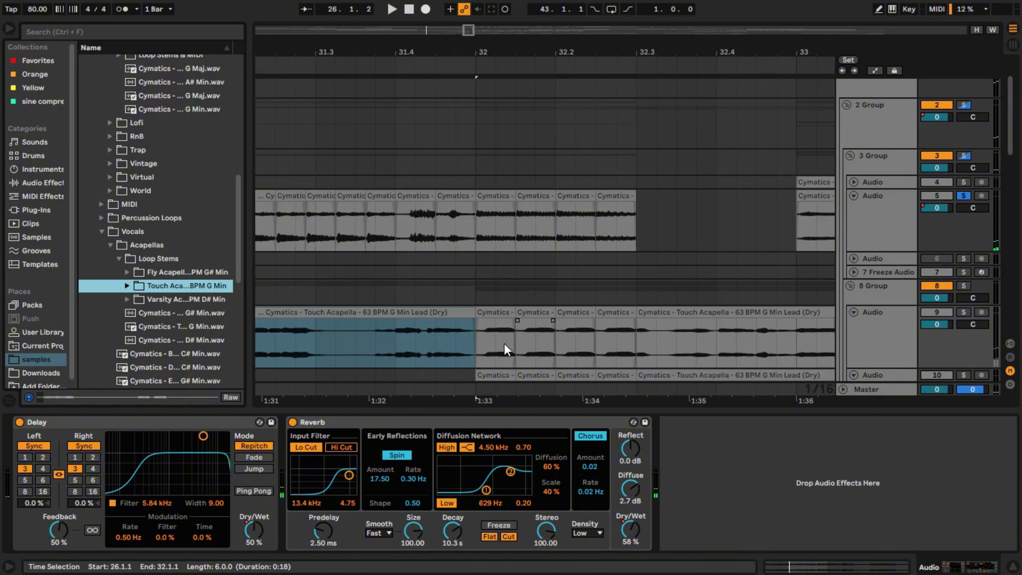
Play the arrangement from 32.1.1 and solo track 9 in place of track 5
left_click(478, 346)
scroll(469, 348, "down", 5)
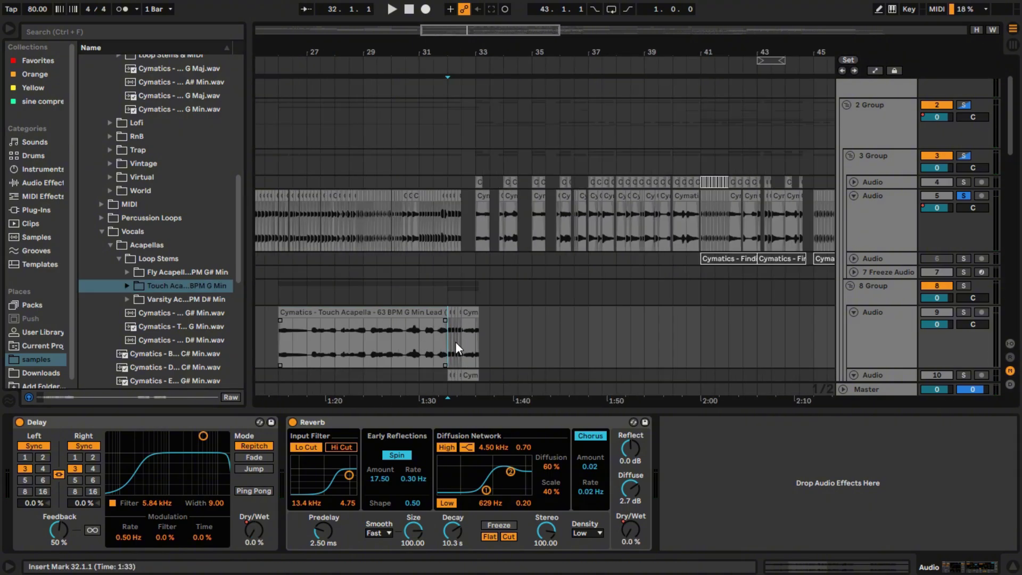
scroll(459, 349, "up", 4)
key("space")
left_click(966, 313)
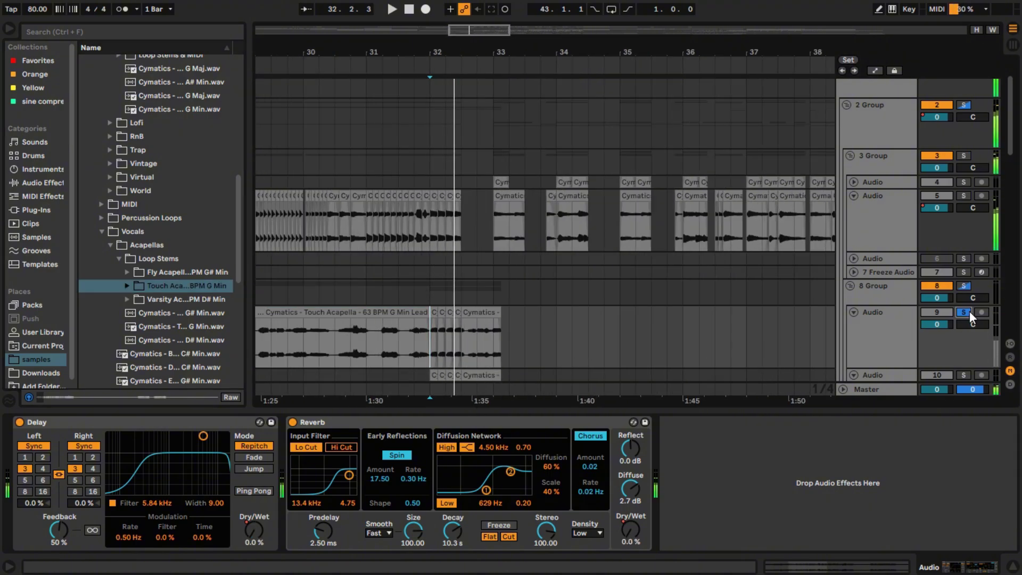
Play the soloed track 9 from 31.1.1 through its chopped vocal ending, and stop playback
scroll(585, 290, "down", 2)
left_click(373, 287)
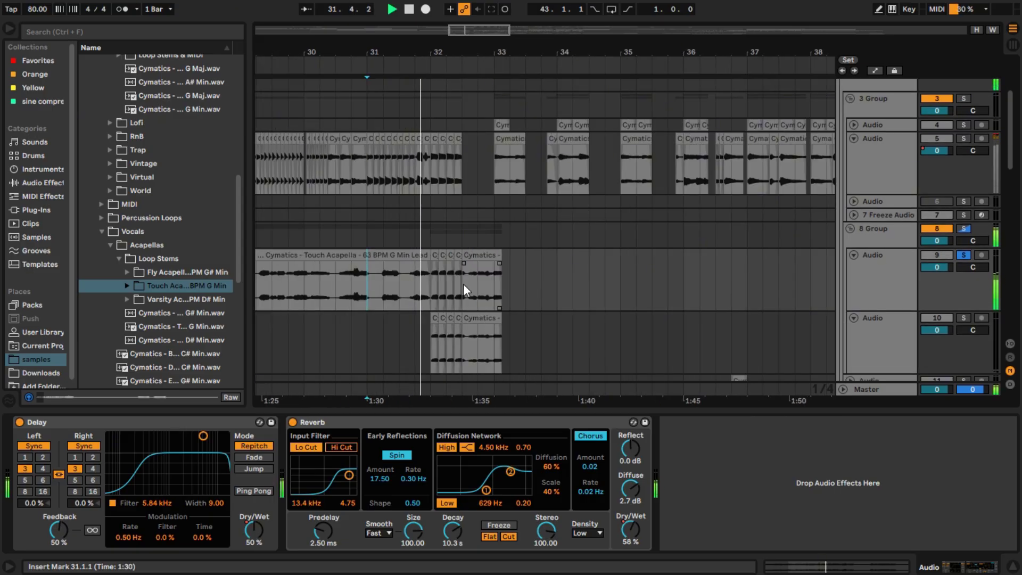
scroll(485, 291, "up", 5)
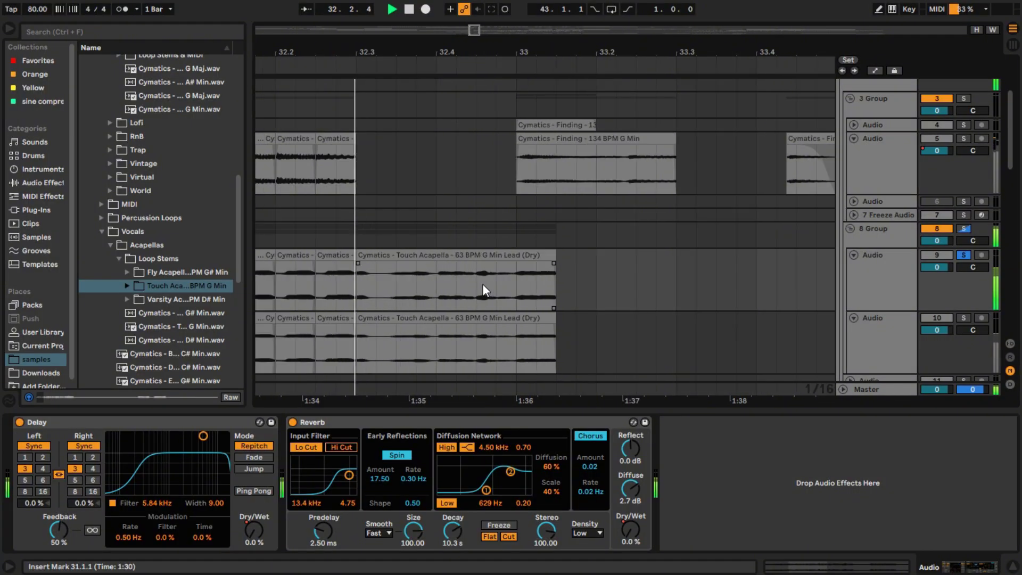
scroll(483, 286, "down", 3)
scroll(478, 325, "down", 2)
key("space")
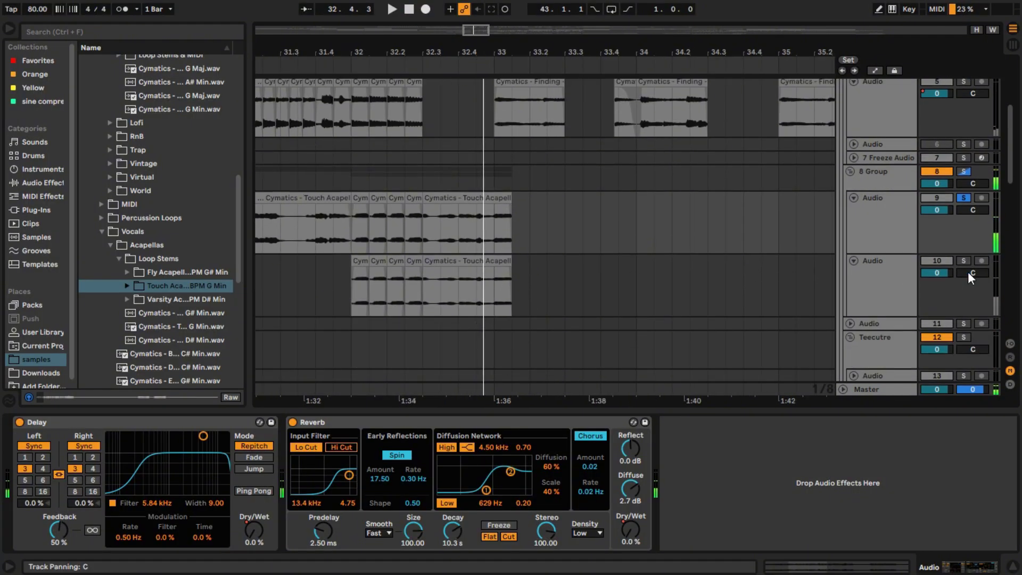
Solo track 10 along with track 9, play both from 32.1.1, and stop playback
left_click(354, 288)
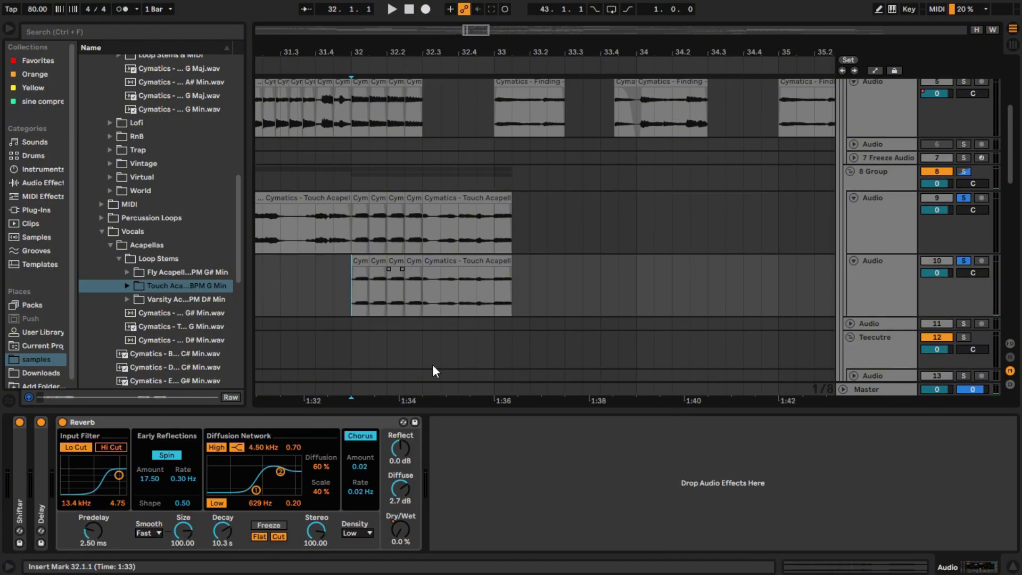
key("space")
scroll(421, 301, "down", 5)
scroll(426, 301, "up", 8)
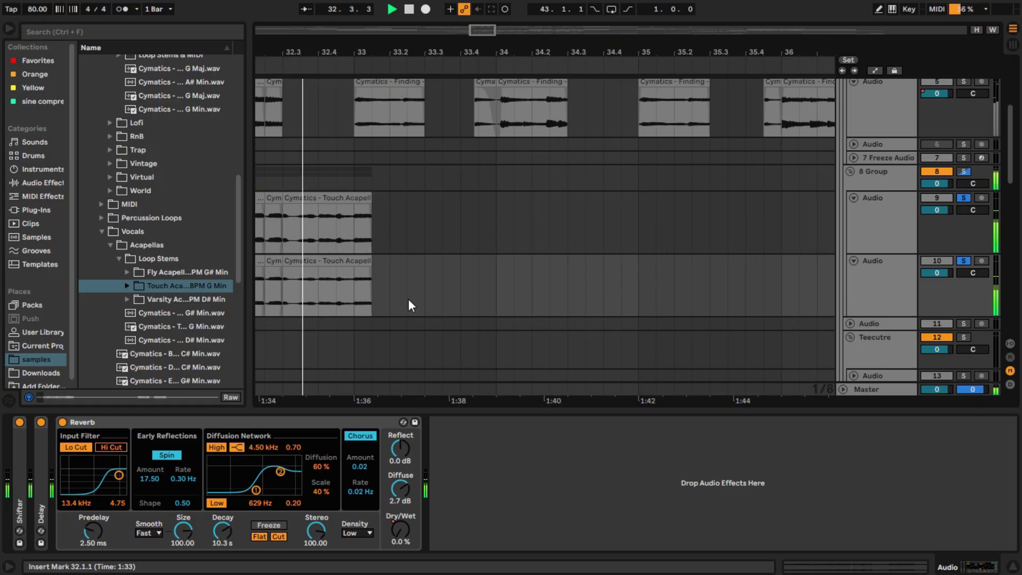
scroll(411, 315, "down", 8)
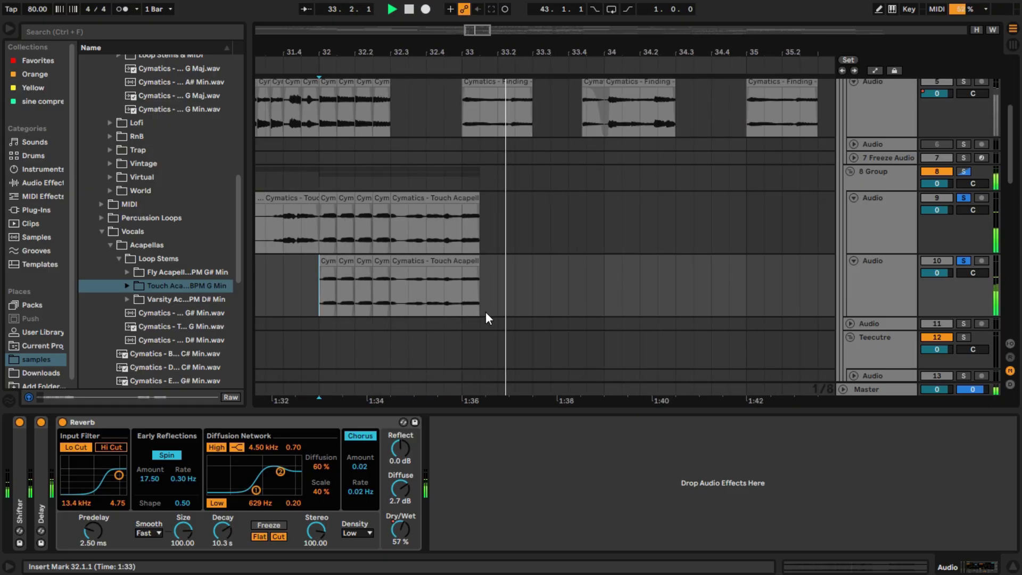
key("space")
Unfold track 29 in the drums group and display its Vocoder and Glue Compressor
scroll(613, 278, "down", 10)
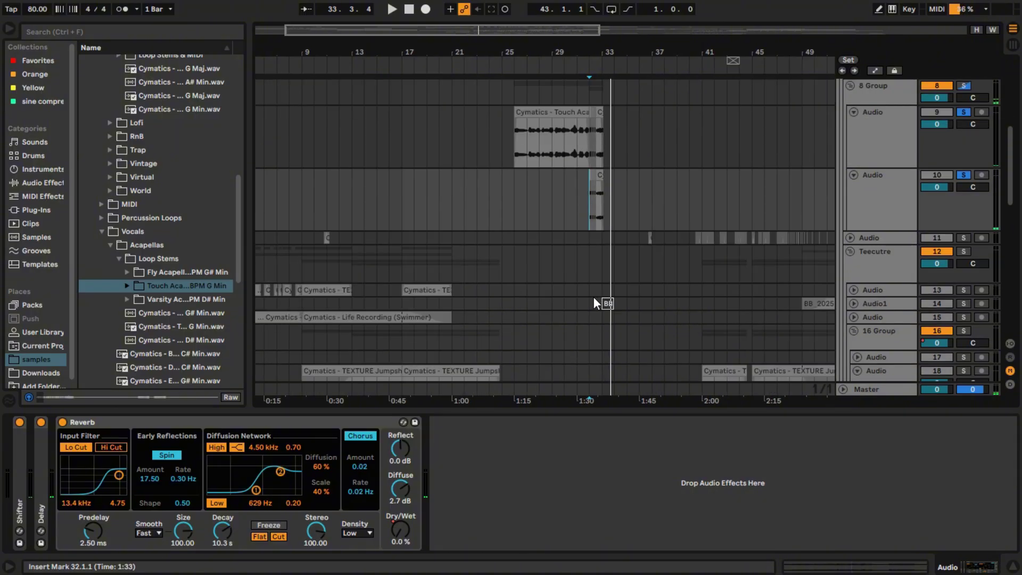
scroll(606, 298, "down", 3)
scroll(533, 276, "right", 4)
left_click(441, 263)
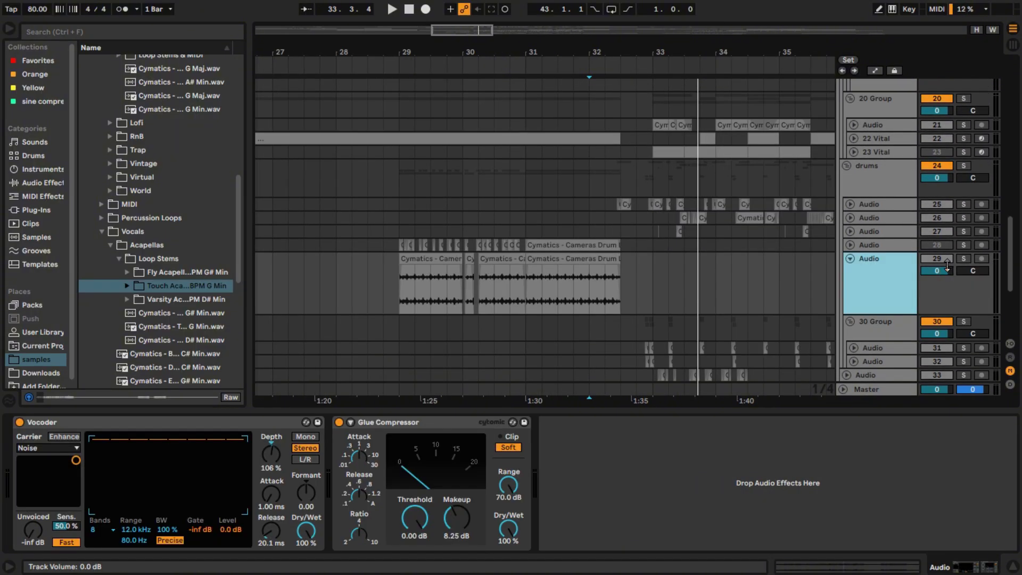
Solo track 29, play its Cameras Drum Loop hihat clips from 29.2.1, and stop playback
scroll(418, 301, "up", 5)
left_click(485, 291)
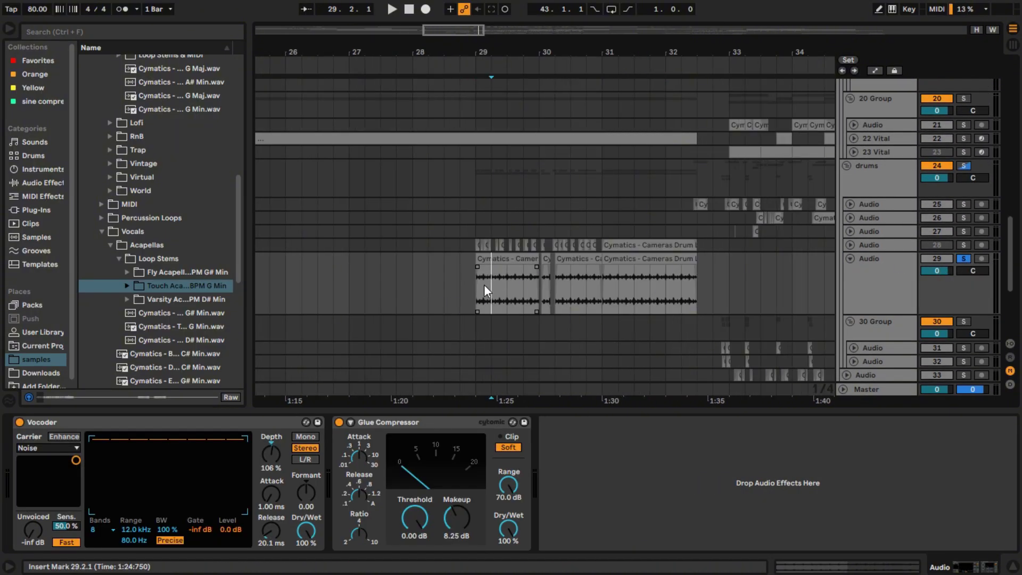
key("space")
scroll(549, 304, "down", 5)
key("space")
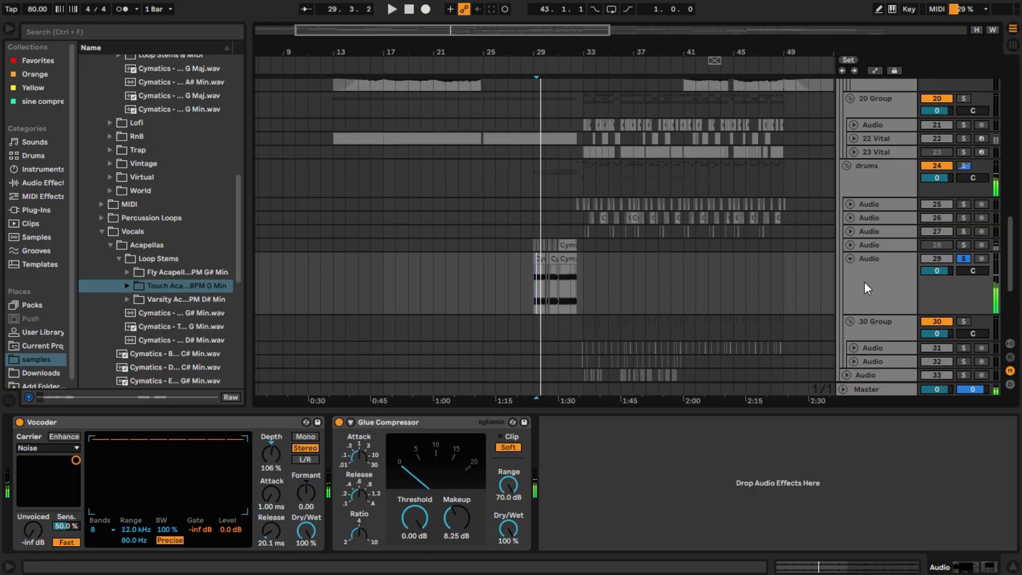
Unsolo track 29, play the full mix from 29.1.1, and stop playback
left_click(964, 258)
key("Left")
key("space")
scroll(557, 271, "up", 5)
scroll(608, 288, "down", 5)
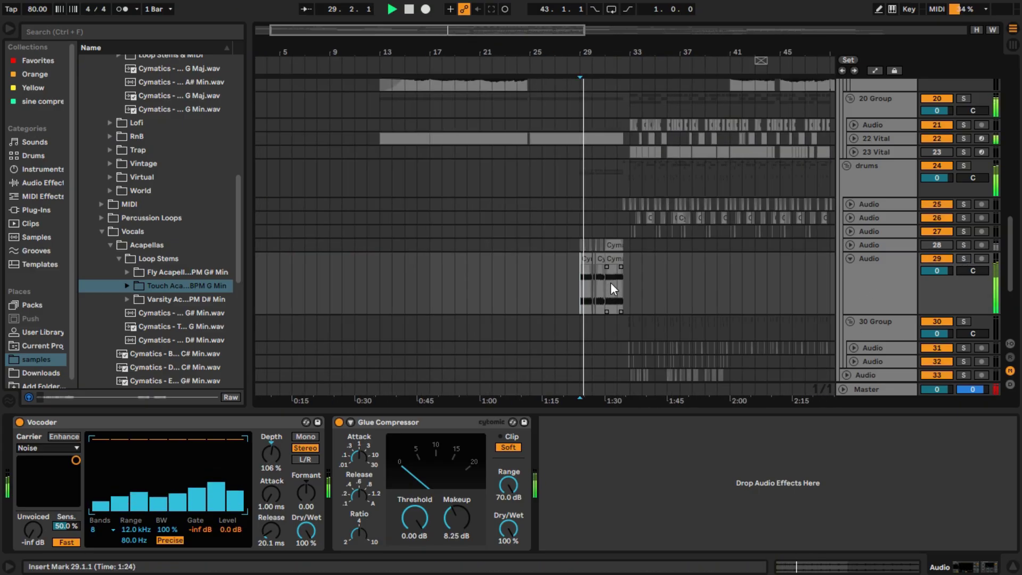
scroll(614, 289, "up", 12)
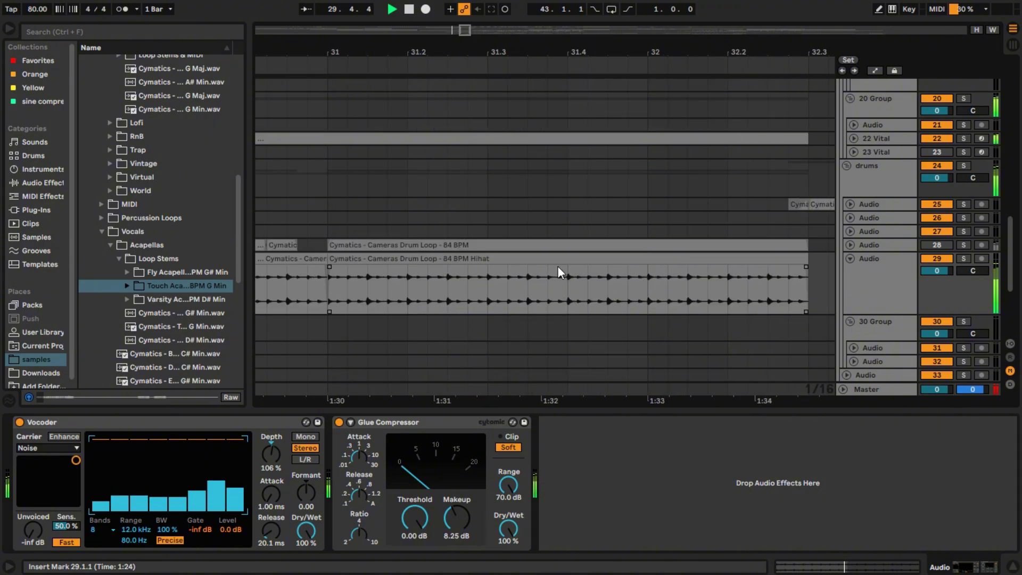
scroll(559, 273, "down", 5)
key("space")
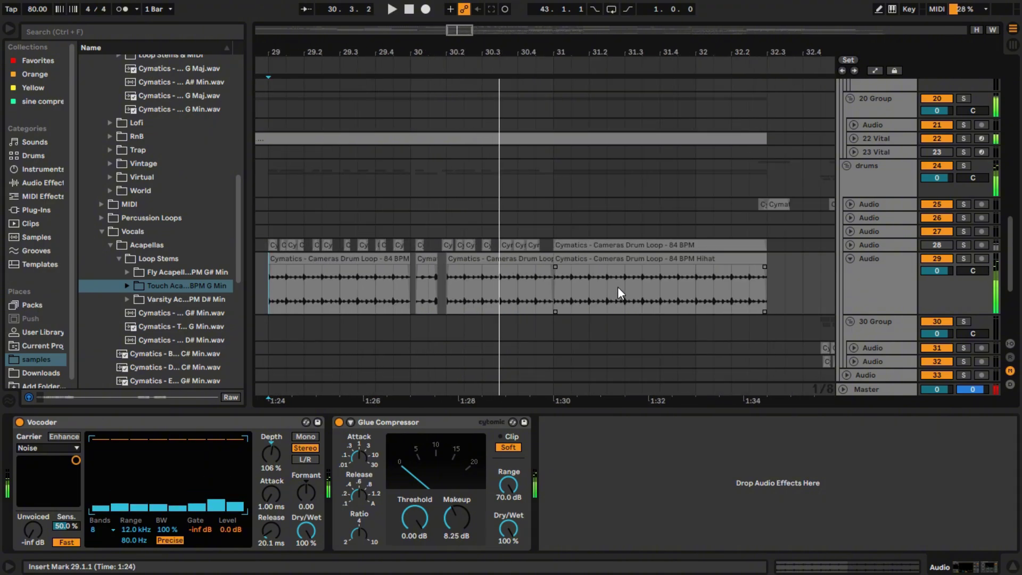
Solo track 38 and place the insert marker at 25.3.1 in its frozen audio clip
scroll(554, 289, "down", 6)
scroll(442, 292, "down", 4)
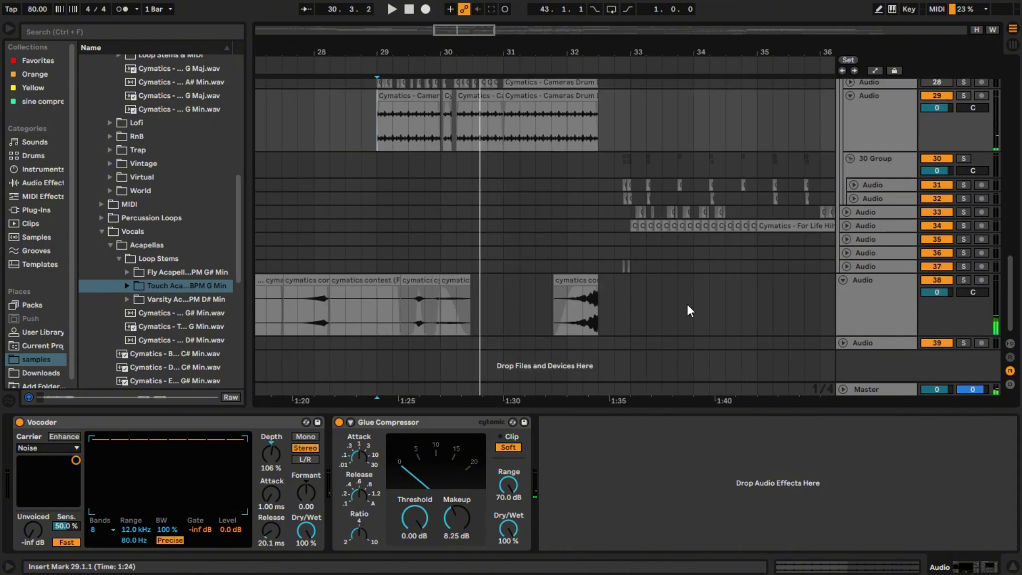
left_click(964, 280)
scroll(563, 314, "down", 5)
scroll(542, 311, "up", 8)
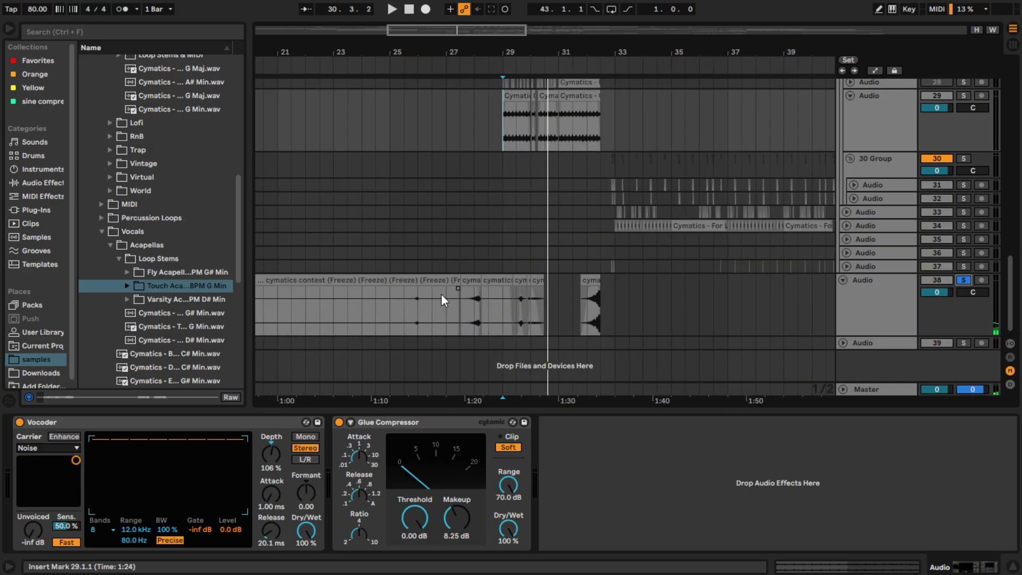
scroll(413, 312, "down", 8)
left_click(366, 312)
scroll(426, 314, "up", 3)
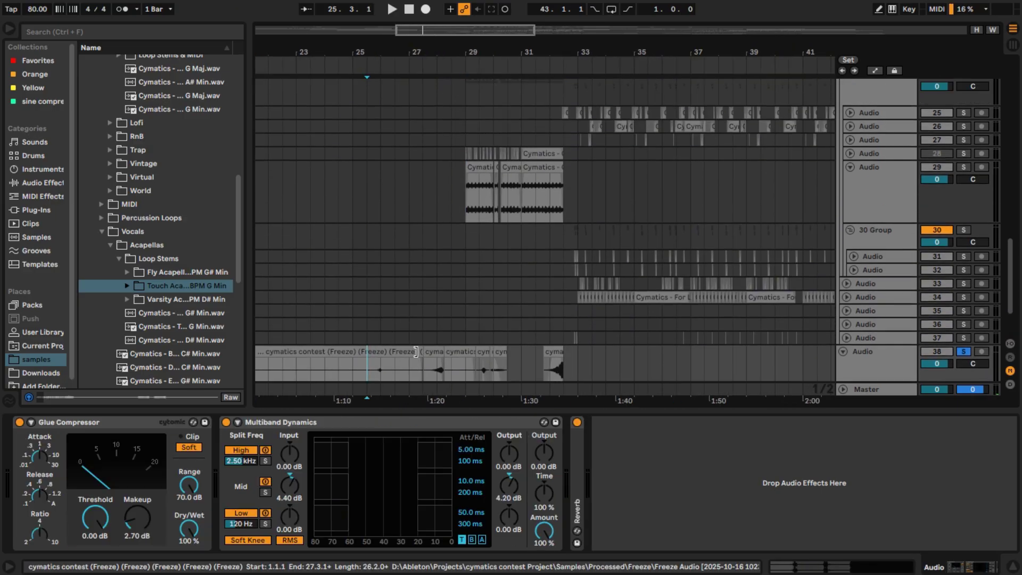
Display the effect chain of track 13 in the Teecutre group and select its third effect device
scroll(453, 342, "down", 1)
scroll(453, 335, "up", 5)
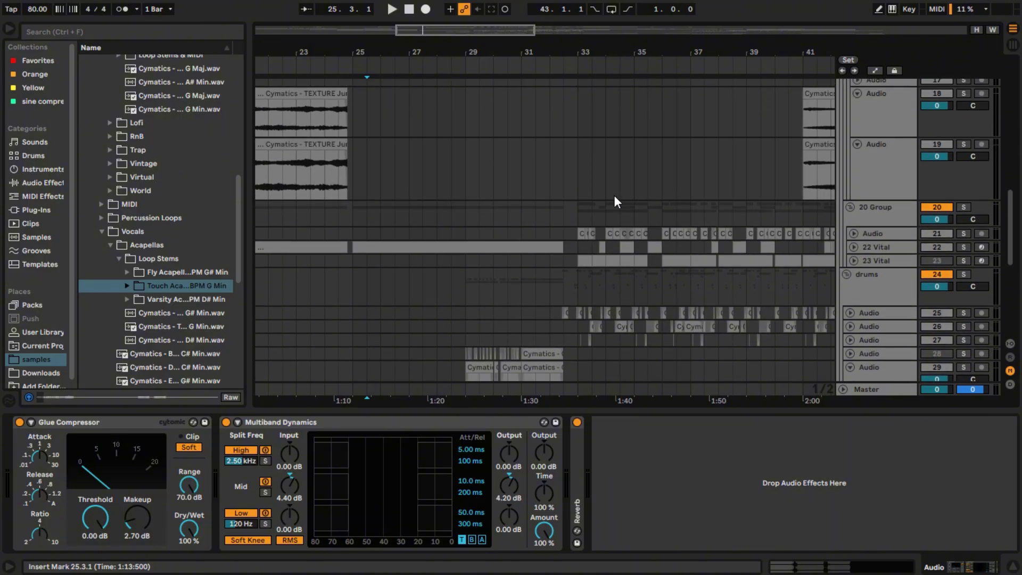
scroll(433, 221, "down", 3)
scroll(272, 183, "up", 3)
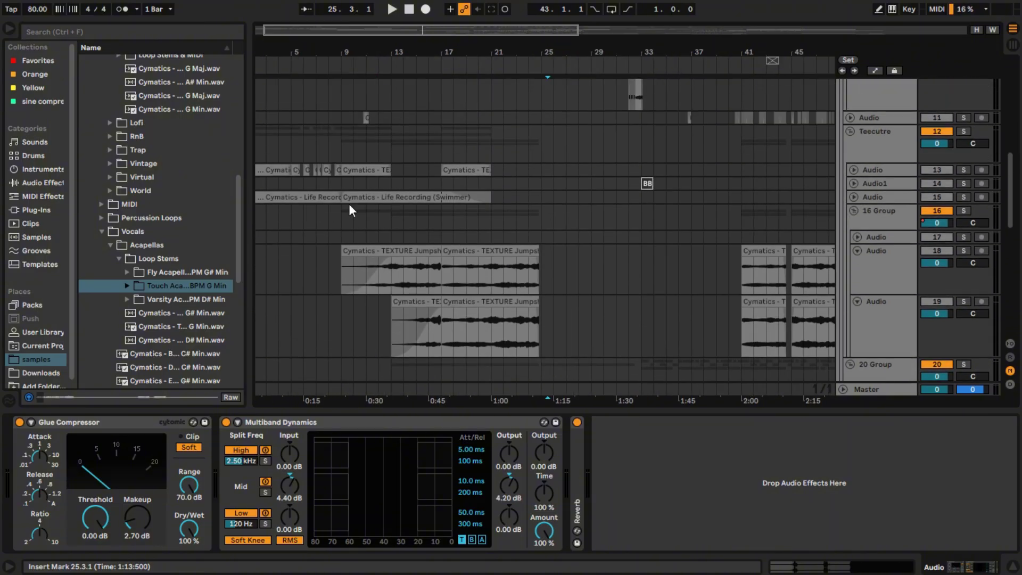
left_click(780, 170)
left_click(302, 422)
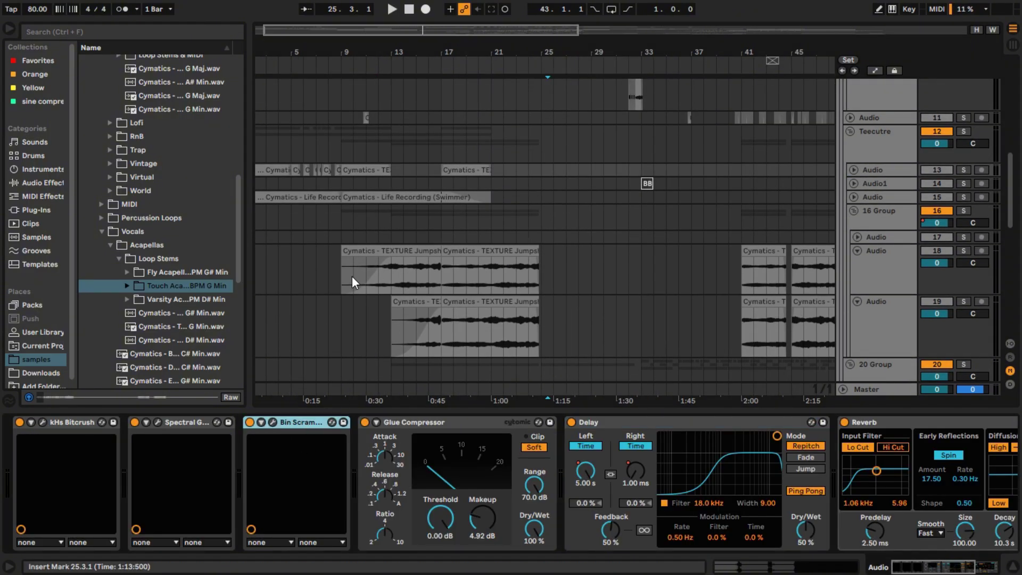
Return to track 38 and turn off its solo
scroll(472, 282, "down", 5)
scroll(563, 287, "down", 4)
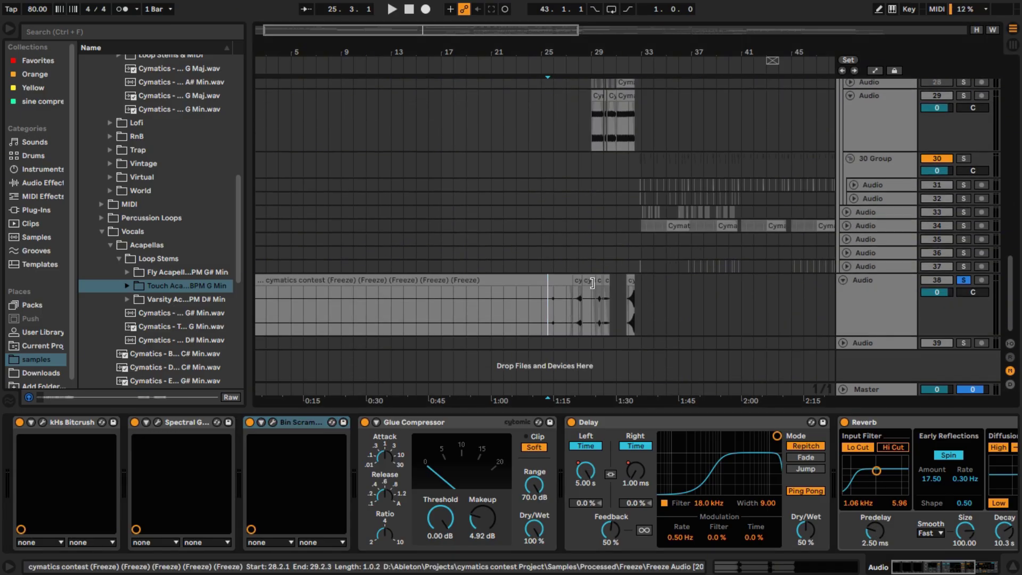
scroll(558, 301, "up", 1)
scroll(574, 309, "up", 3)
left_click(963, 309)
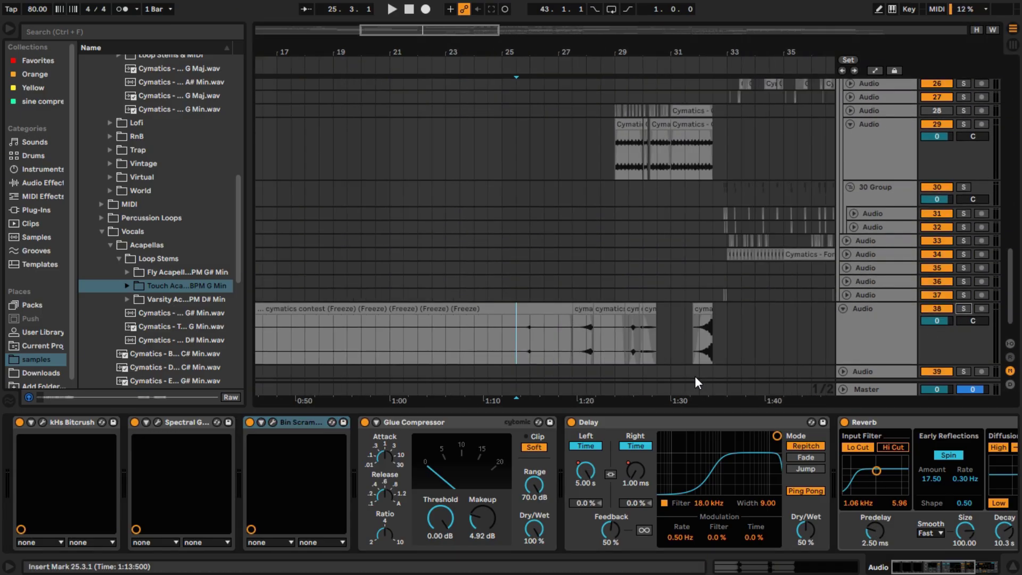
Play the full mix from 25.3.1 and stop playback
left_click(517, 335)
key("space")
scroll(539, 349, "up", 5)
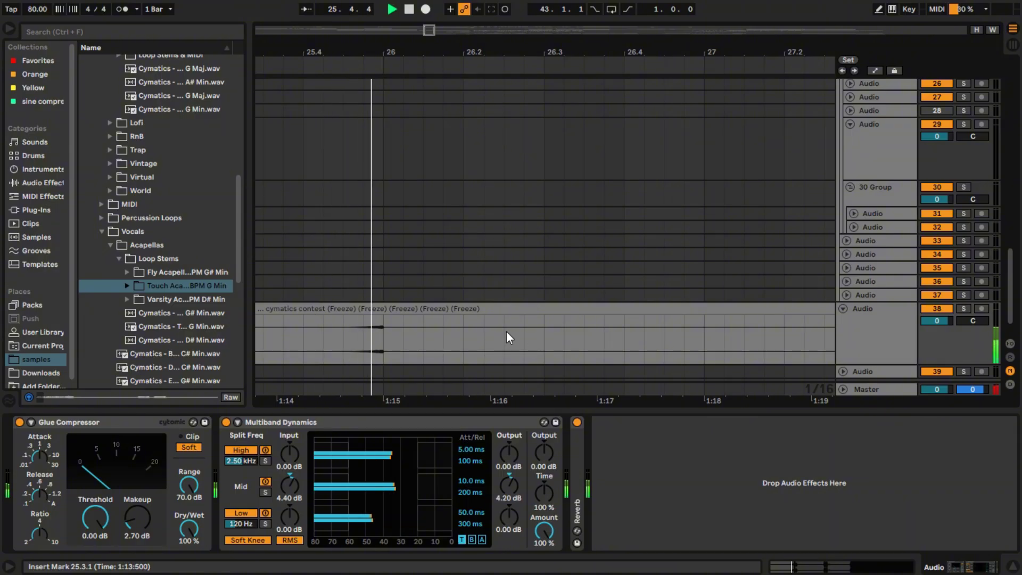
key("space")
Solo track 38, play its frozen clips from around bar 27 and from 29.3.1, and stop playback
left_click(963, 309)
scroll(506, 304, "down", 5)
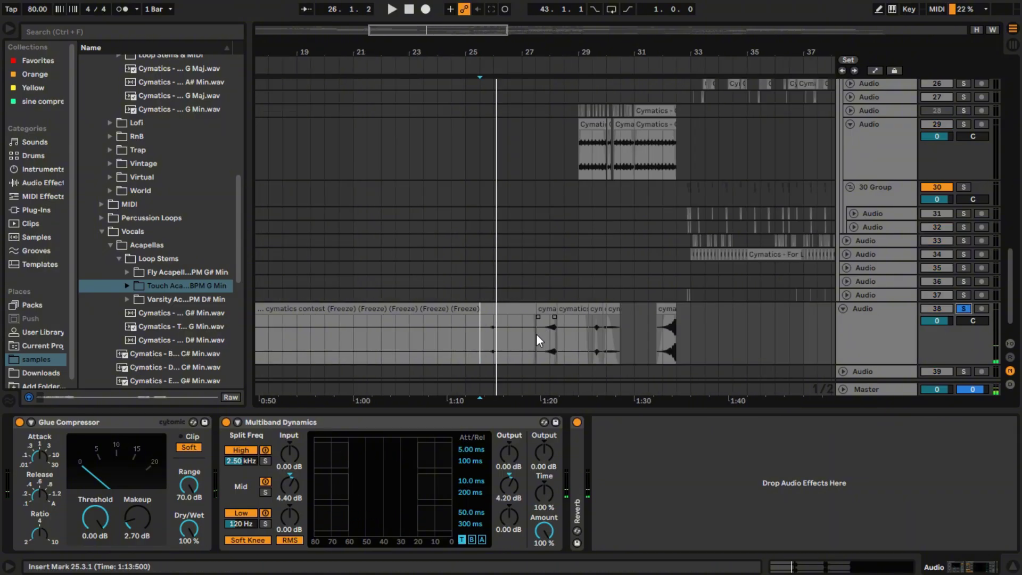
scroll(551, 335, "up", 3)
left_click(544, 335)
key("space")
scroll(598, 341, "down", 3)
left_click(632, 343)
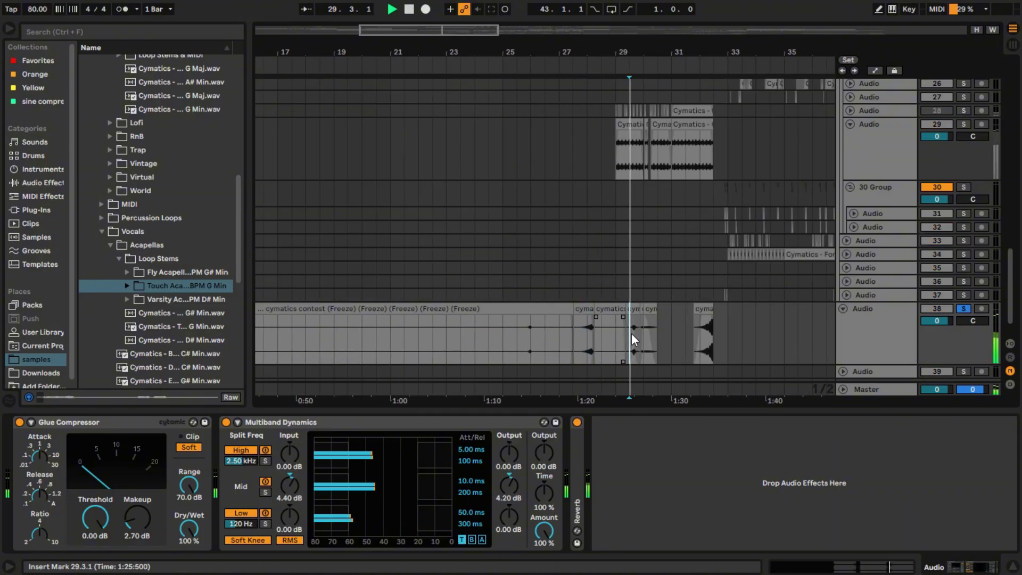
scroll(634, 344, "up", 4)
scroll(660, 356, "right", 5)
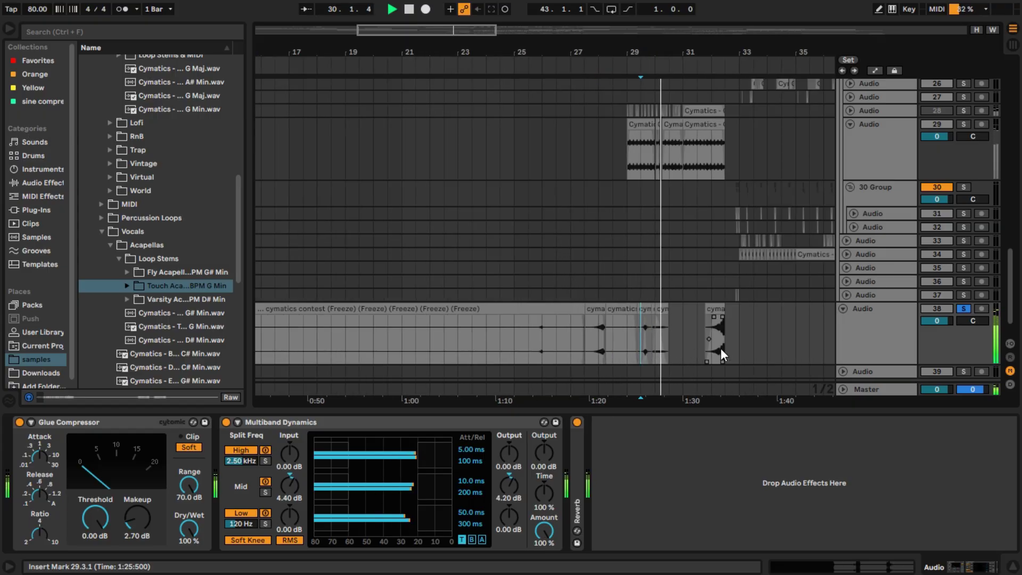
scroll(612, 328, "down", 3)
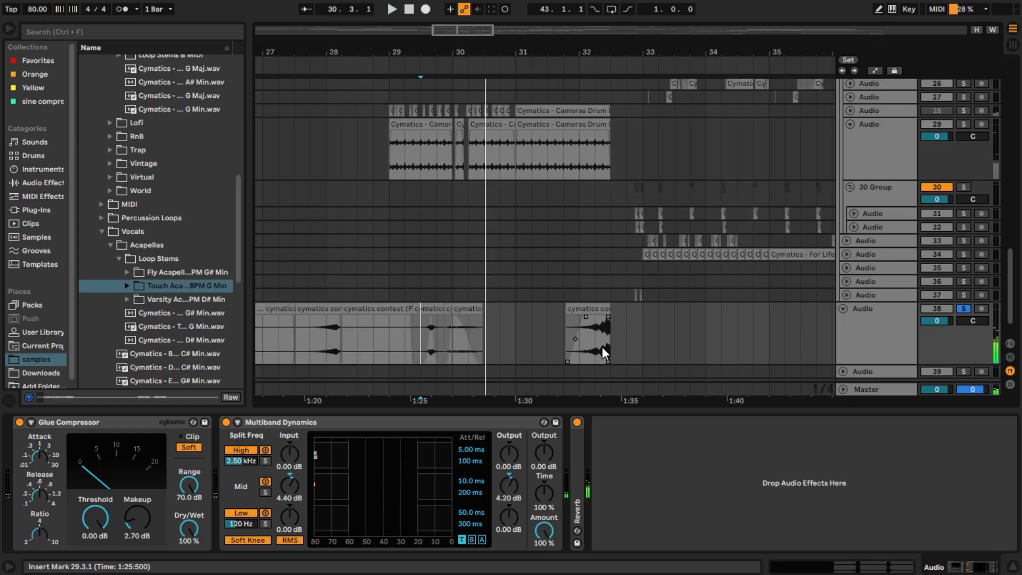
Turn off the solo on track 38, play the full mix from 32.1.3 and stop playback
scroll(600, 349, "up", 3)
left_click(583, 345)
left_click(963, 308)
left_click(573, 341)
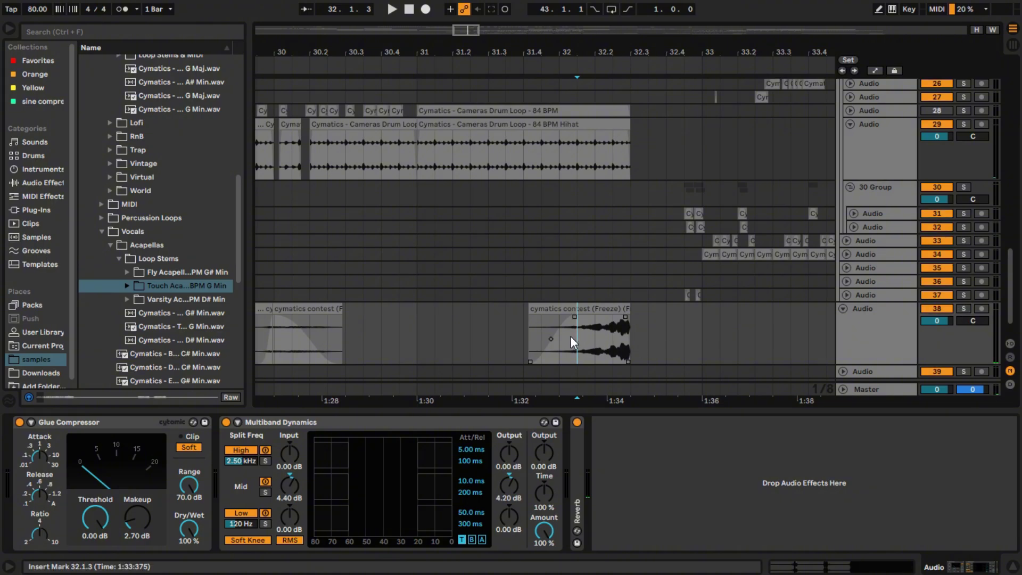
key("space")
scroll(688, 313, "down", 6)
scroll(692, 314, "up", 4)
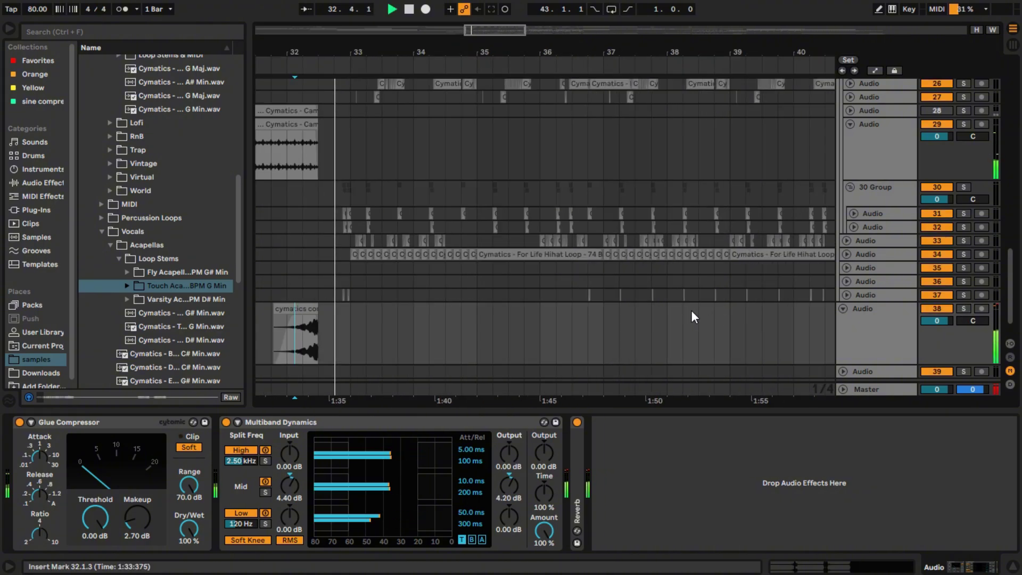
key("space")
Place the insert marker at 33.1.1 and solo audio track 21 in the 20 Group
scroll(372, 290, "up", 4)
scroll(491, 292, "up", 2)
scroll(491, 297, "up", 8)
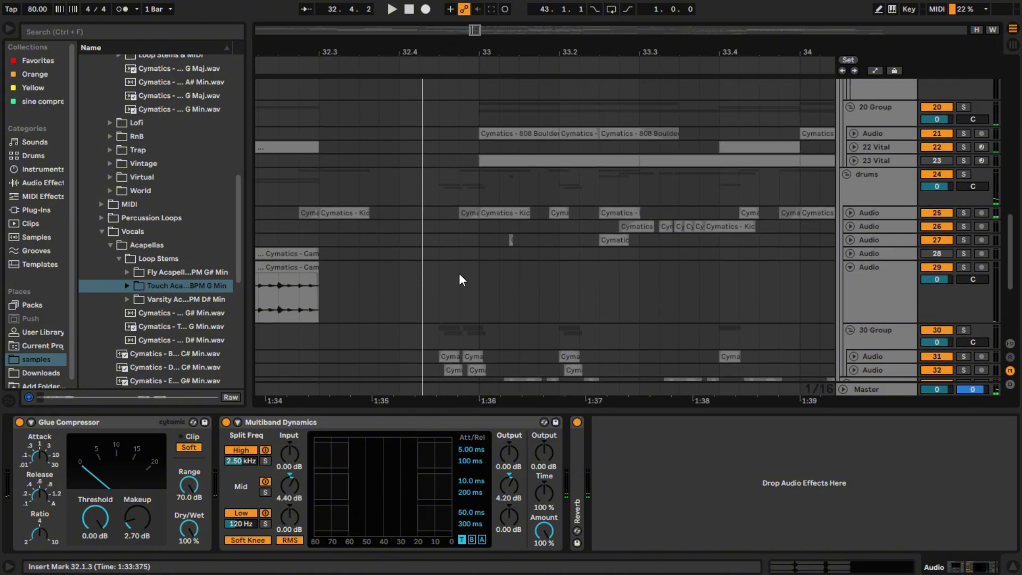
scroll(480, 277, "down", 5)
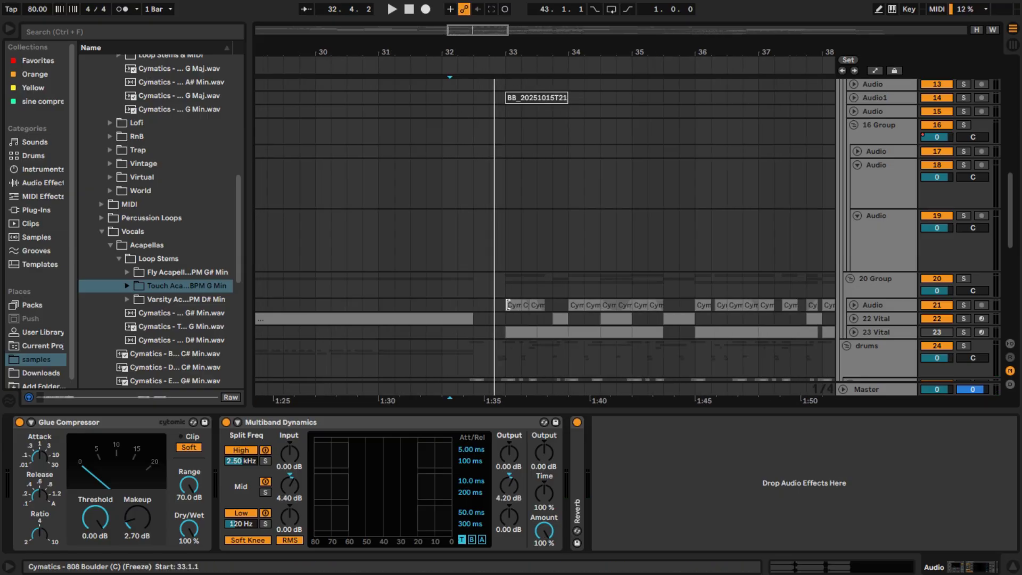
scroll(618, 341, "down", 5)
scroll(588, 309, "up", 5)
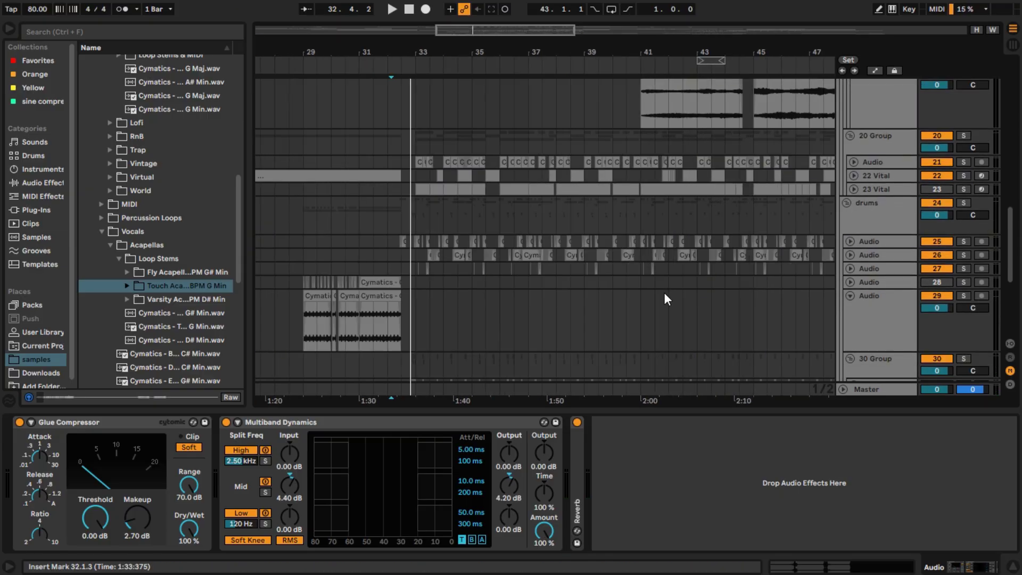
left_click(406, 288)
scroll(408, 292, "up", 3)
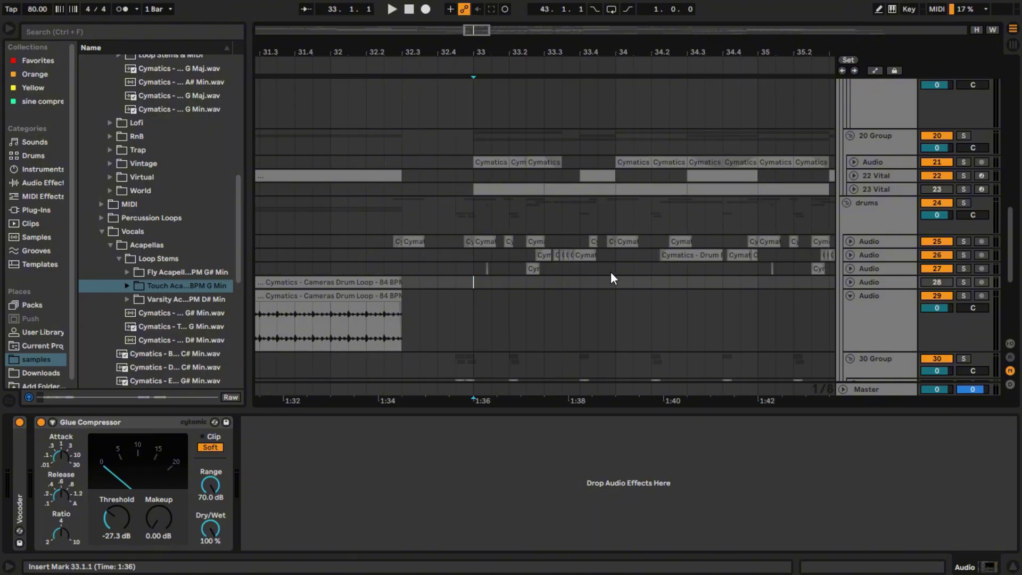
left_click(900, 165)
left_click(964, 162)
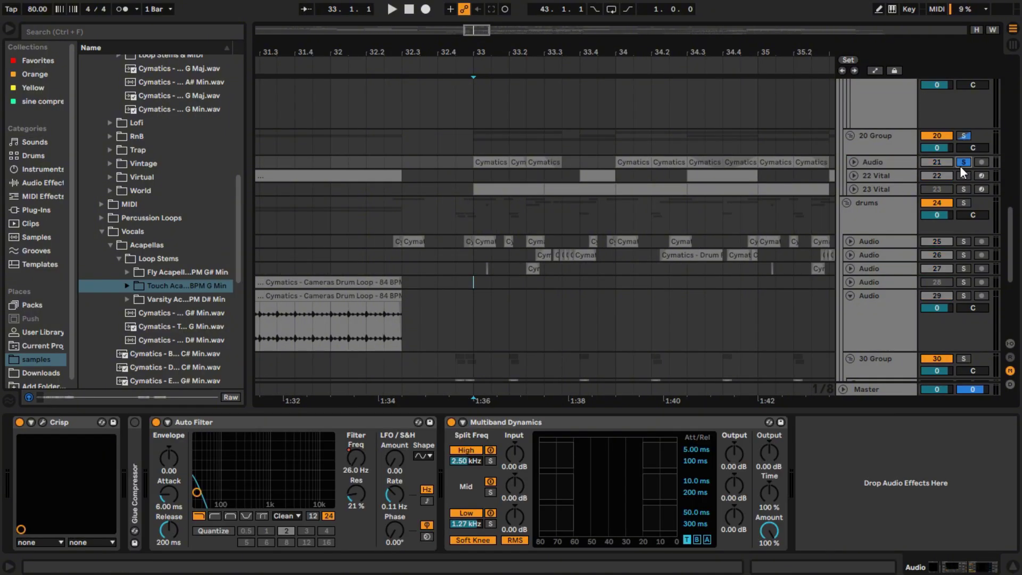
Unfold track 21 and play its soloed 808 Boulder clips from 33.1.1
left_click(854, 163)
scroll(511, 218, "up", 3)
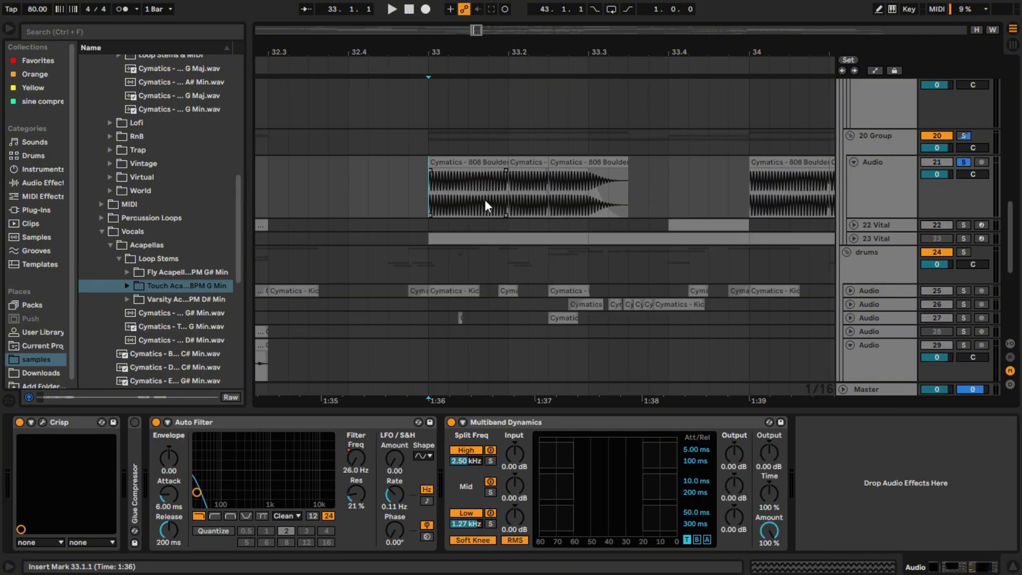
key("space")
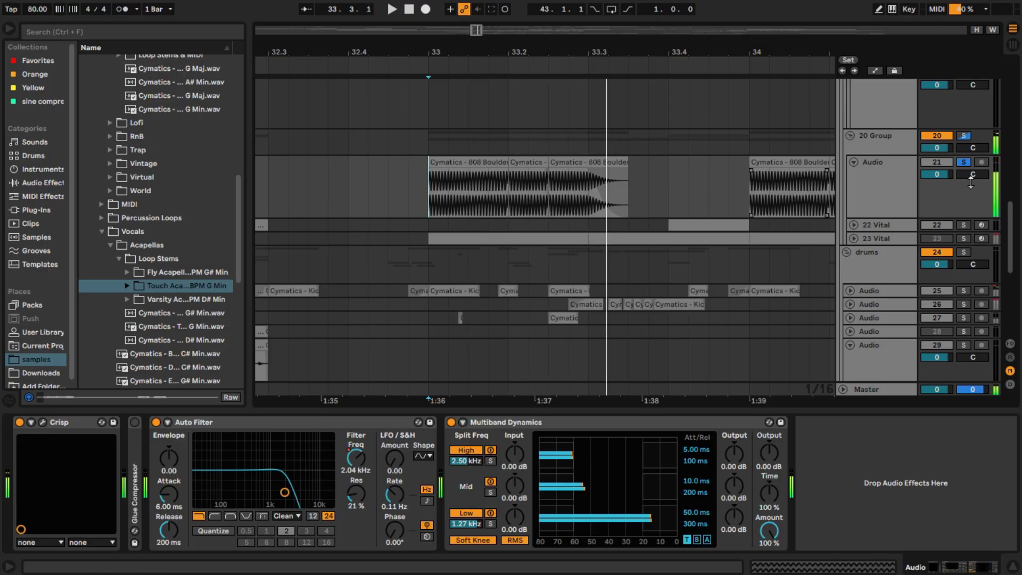
Play the full mix from 33.1.1 with track 21 unsoloed, stop playback and solo track 21 again
left_click(964, 163)
key("space")
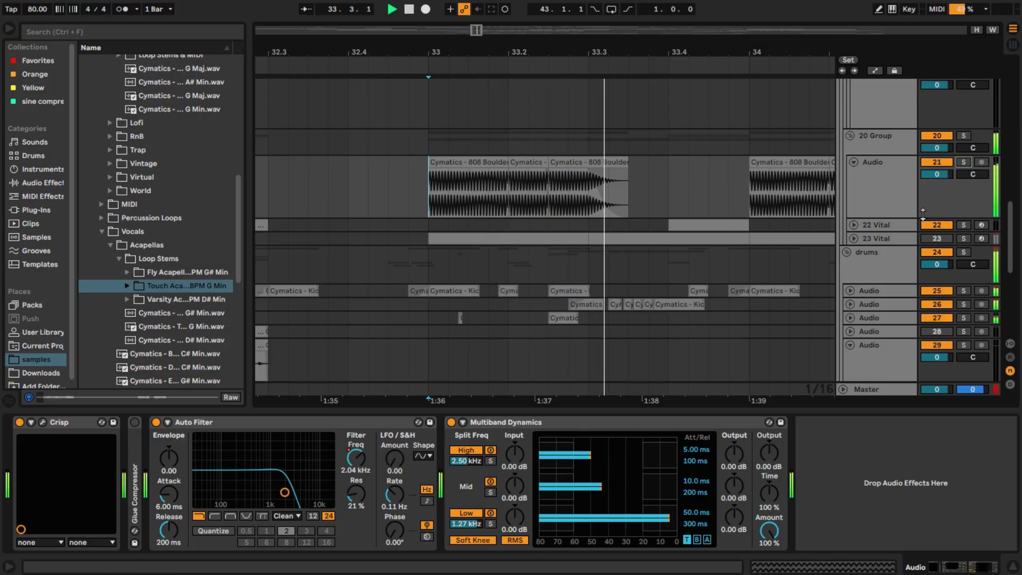
key("space")
key("s")
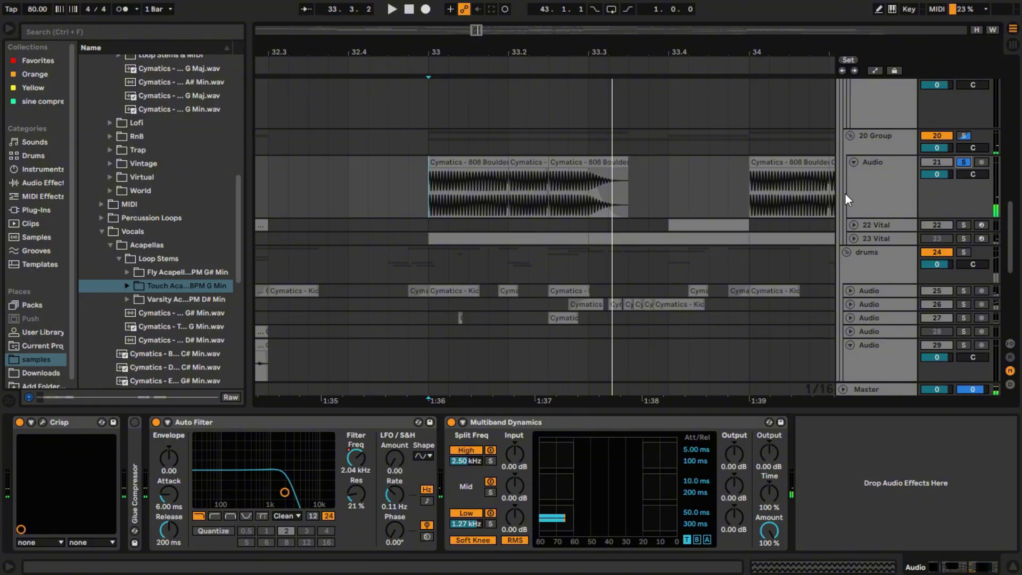
Select the first 808 Boulder clip on track 21 and locate its source sample in the DESTINY pack's 808s & Bass folder
scroll(430, 169, "up", 3)
left_click(495, 162)
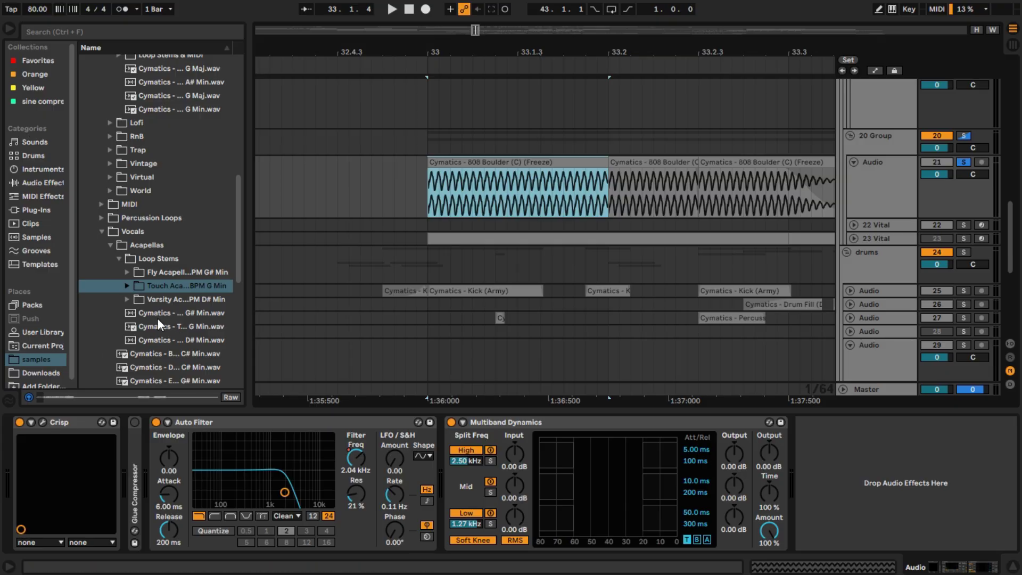
scroll(157, 320, "up", 5)
left_click(110, 199)
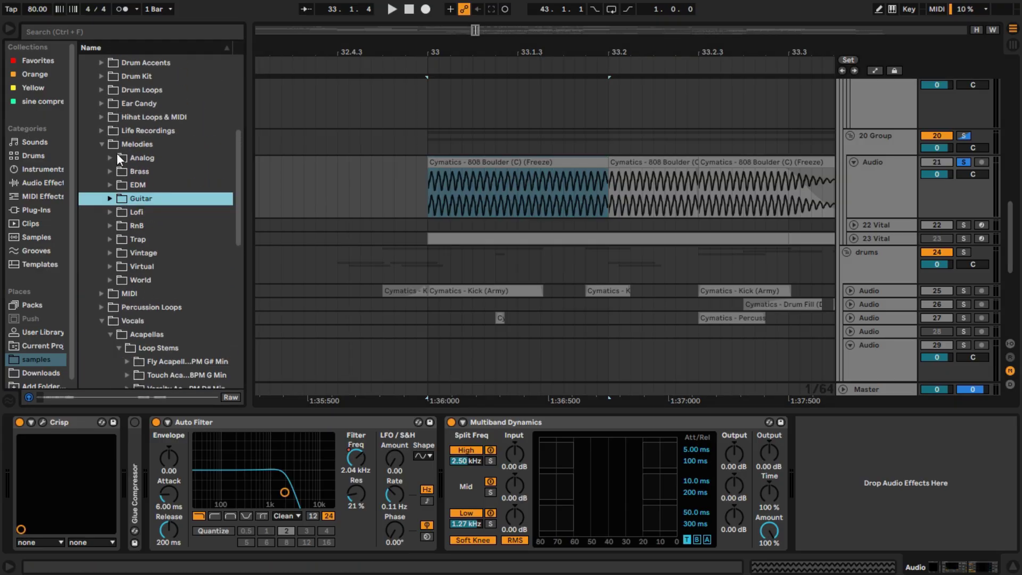
left_click(101, 145)
left_click(107, 186)
scroll(112, 160, "up", 3)
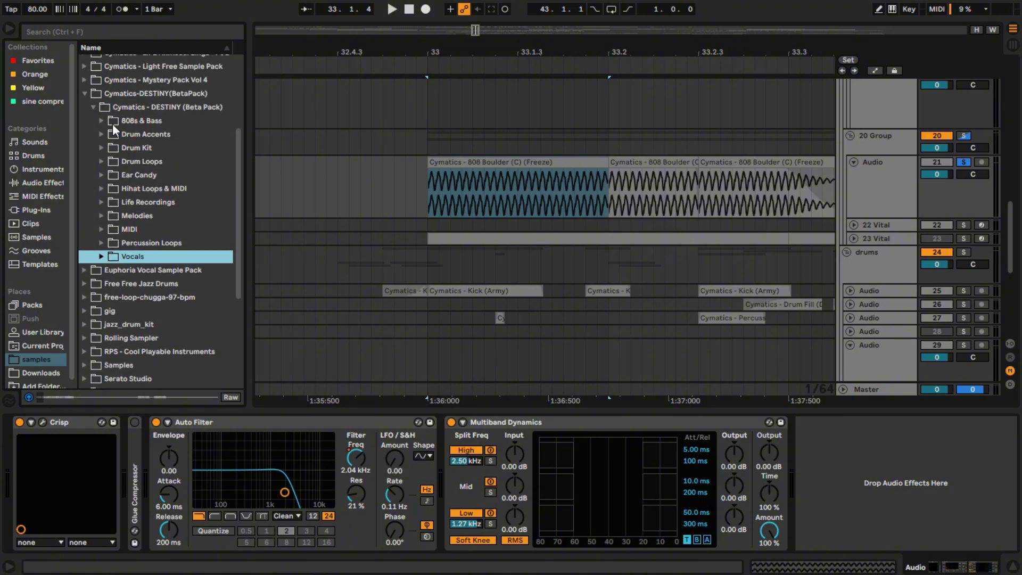
left_click(113, 122)
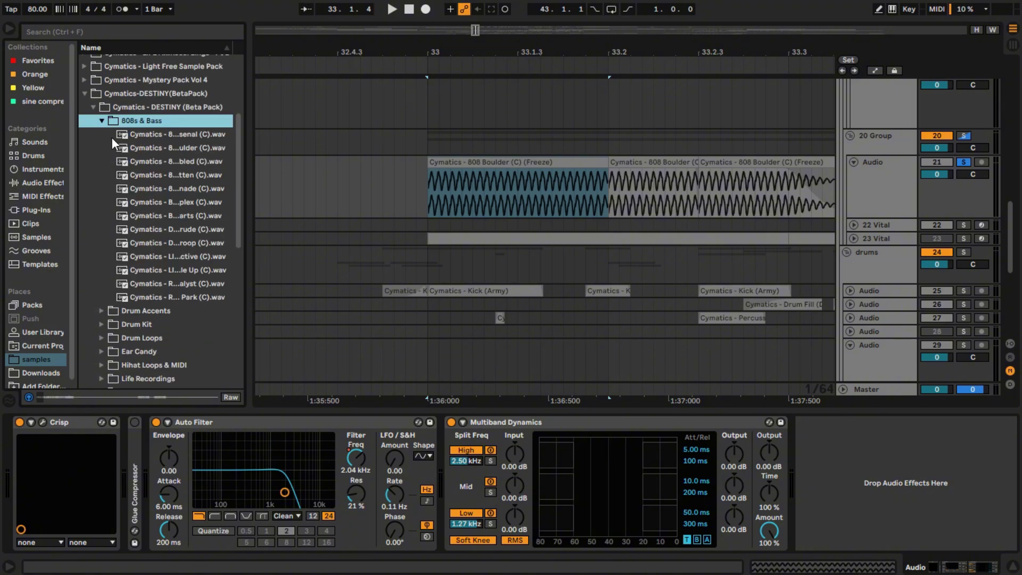
left_click(191, 149)
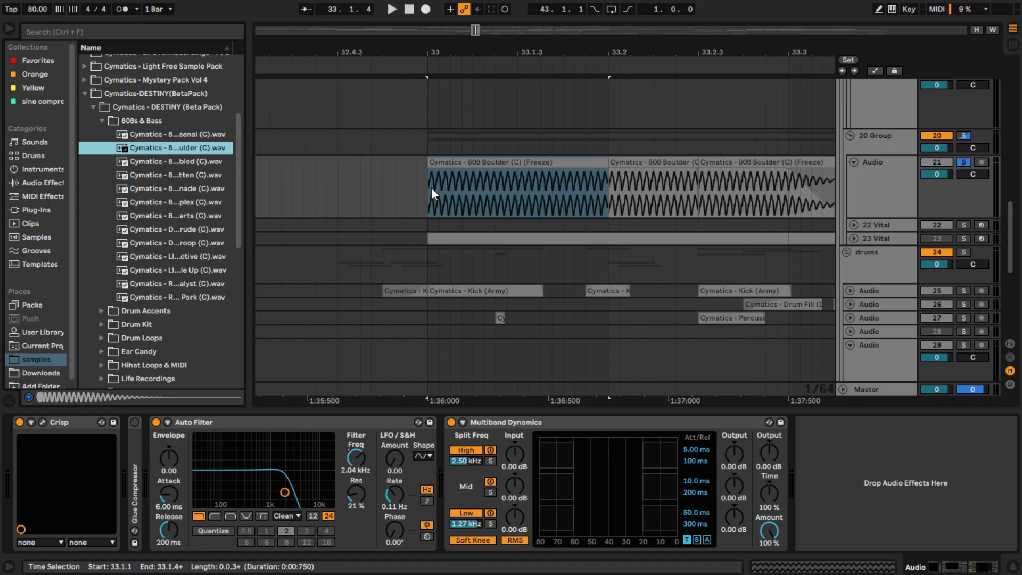
Select the first wave cycle at the start of the 808 Boulder clip, then the cycle after it
scroll(479, 189, "up", 10, "ctrl")
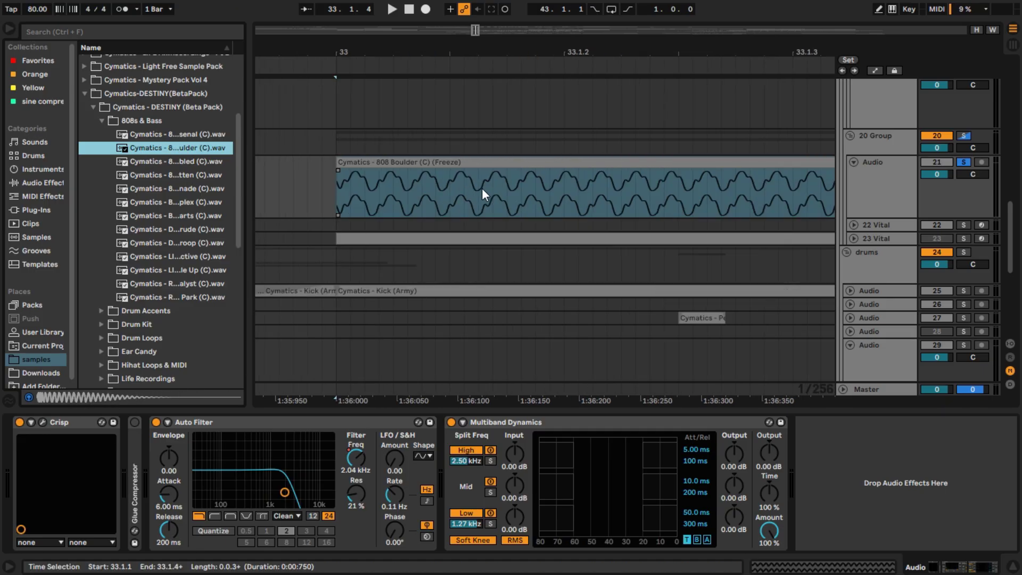
scroll(463, 198, "left", 10)
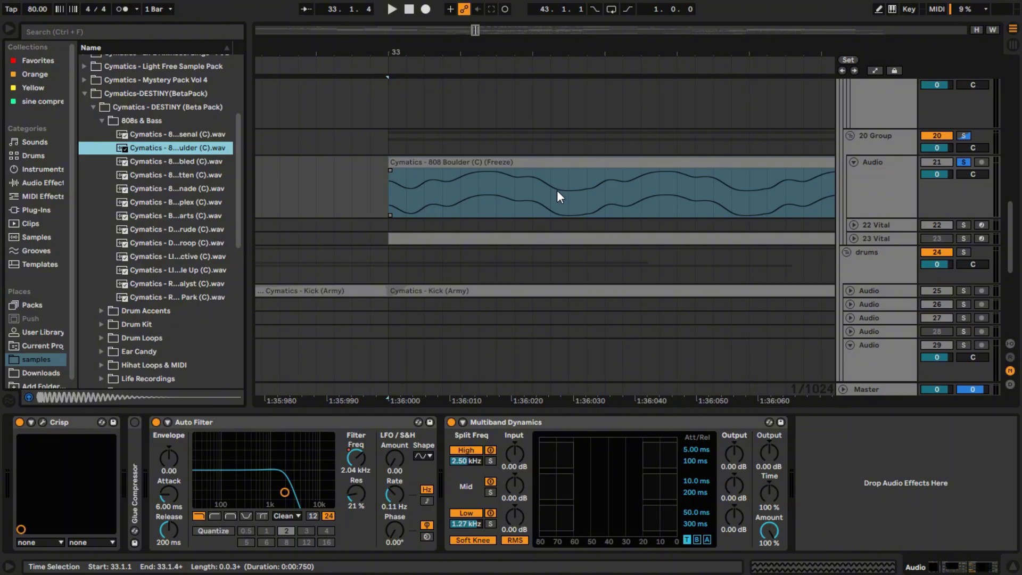
left_click_drag(566, 191, 385, 192)
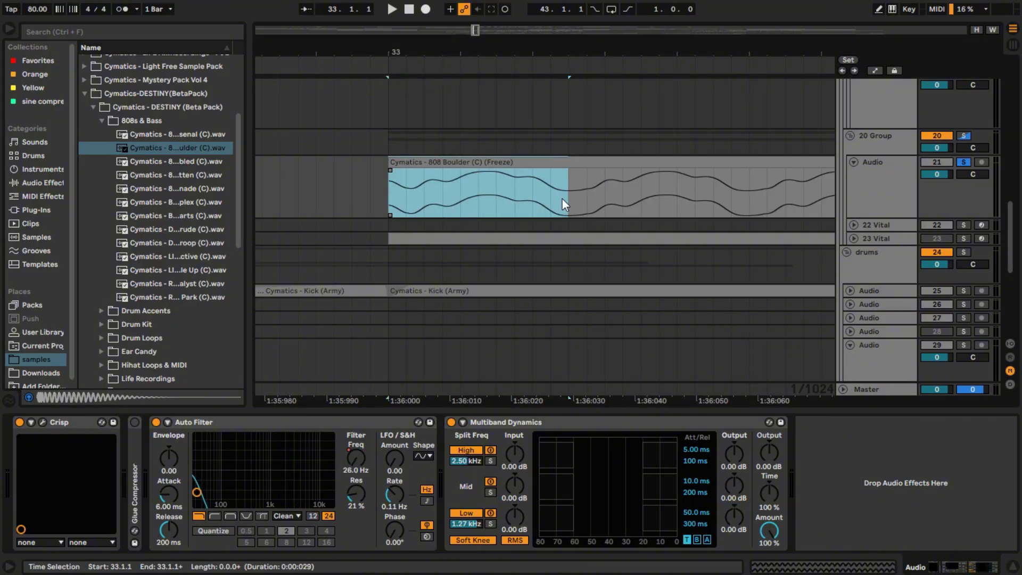
scroll(572, 198, "down", 2, "ctrl")
scroll(620, 202, "up", 1, "ctrl")
left_click_drag(625, 200, 548, 202)
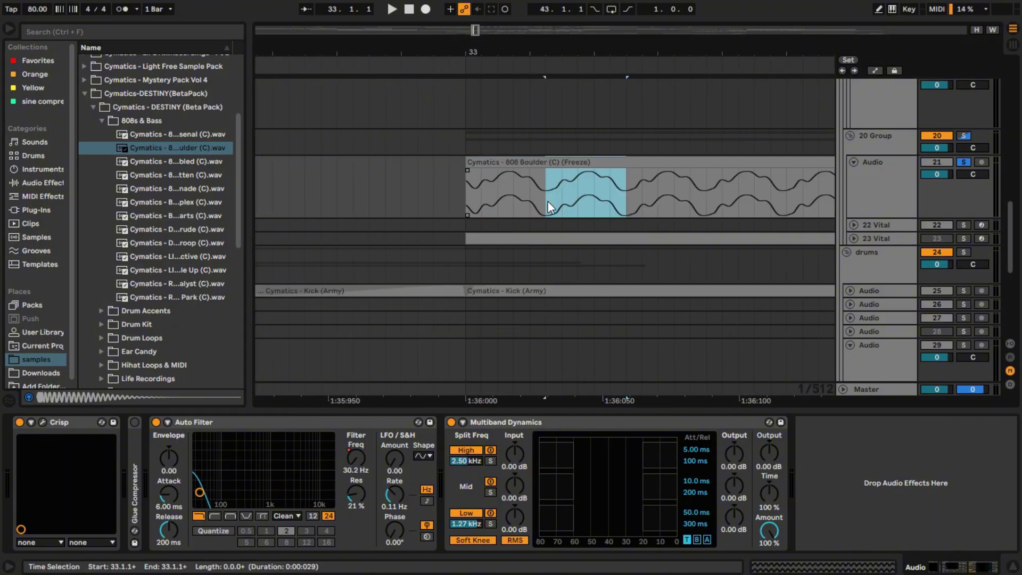
Select the entire first 808 Boulder clip at 33.1.1 on track 21
scroll(692, 215, "down", 5, "ctrl")
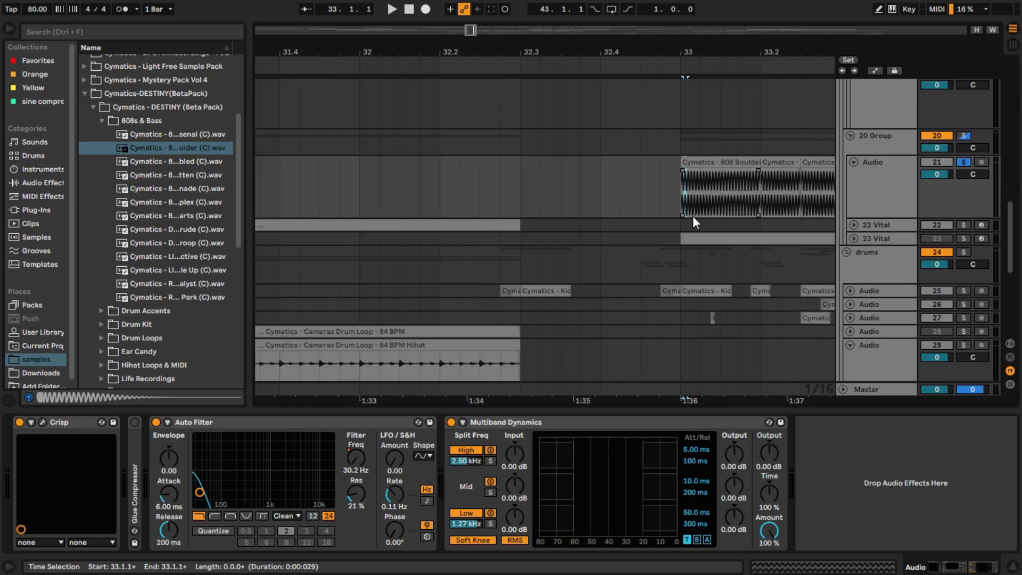
scroll(692, 216, "up", 4, "ctrl")
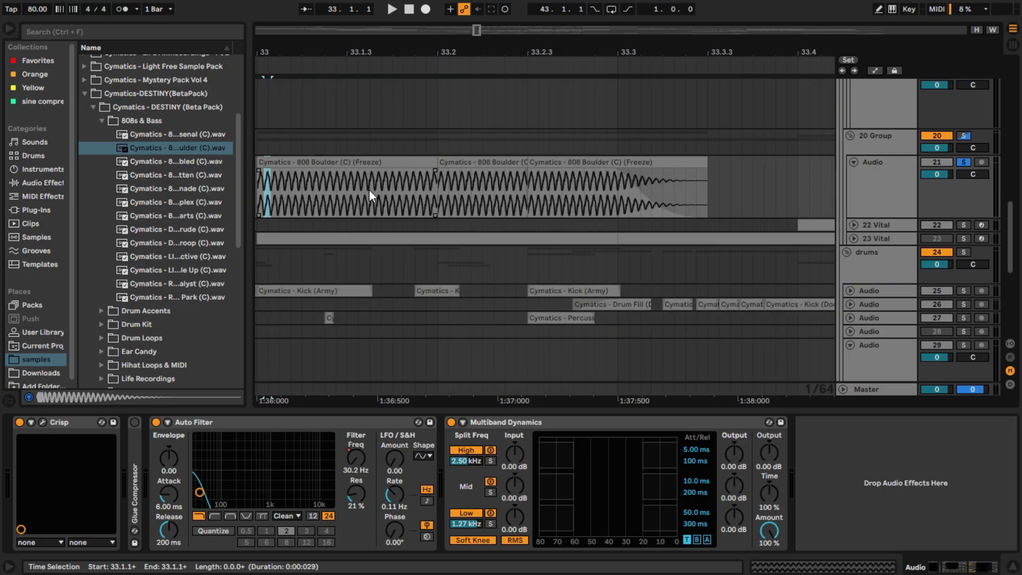
left_click(311, 158)
scroll(362, 226, "left", 3)
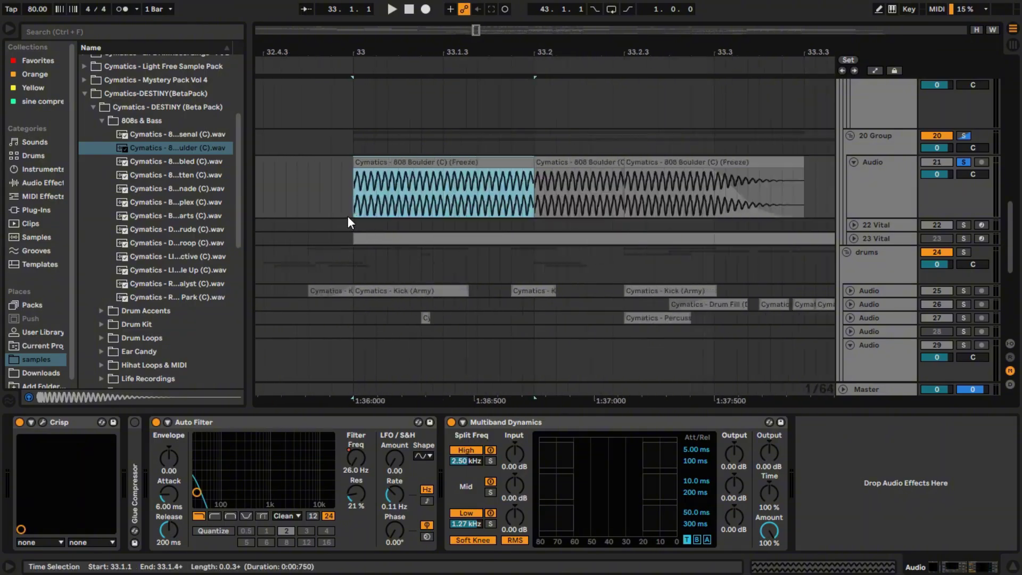
Fold track 21 and look over the bass and drum clips across the whole arrangement
scroll(513, 227, "up", 2)
scroll(513, 229, "down", 2)
left_click(853, 162)
scroll(680, 172, "down", 5)
scroll(733, 224, "down", 5)
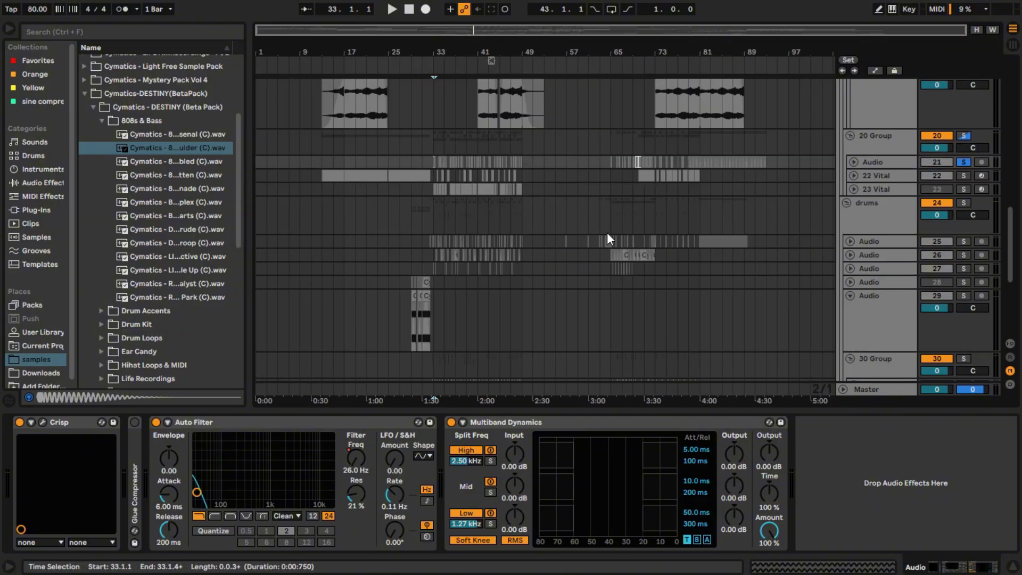
scroll(477, 219, "up", 7)
scroll(463, 218, "down", 7)
scroll(430, 217, "up", 7)
scroll(449, 189, "up", 2)
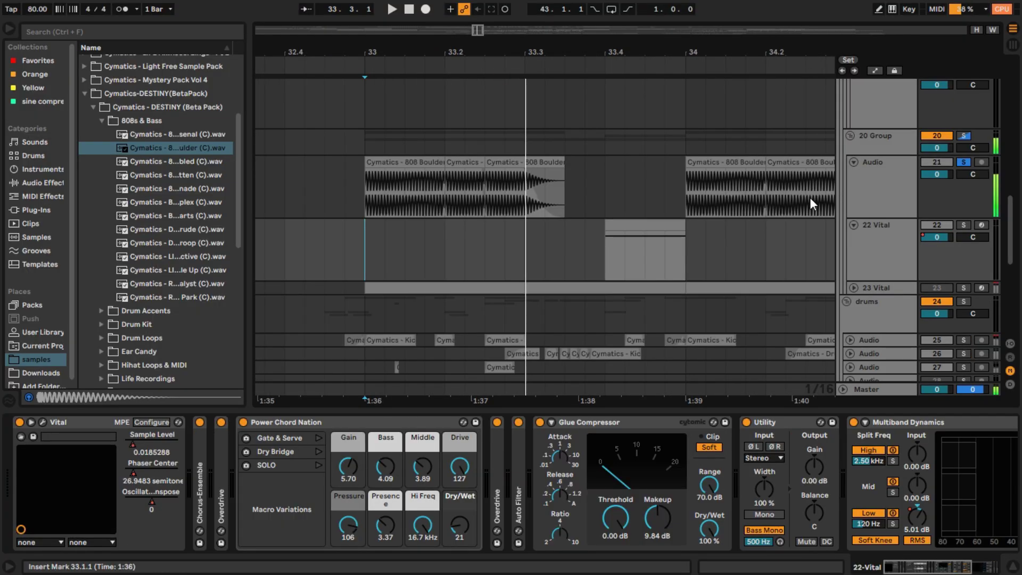
Display the effect chain of track 21 and briefly open the Crisp plug-in's window
left_click(873, 195)
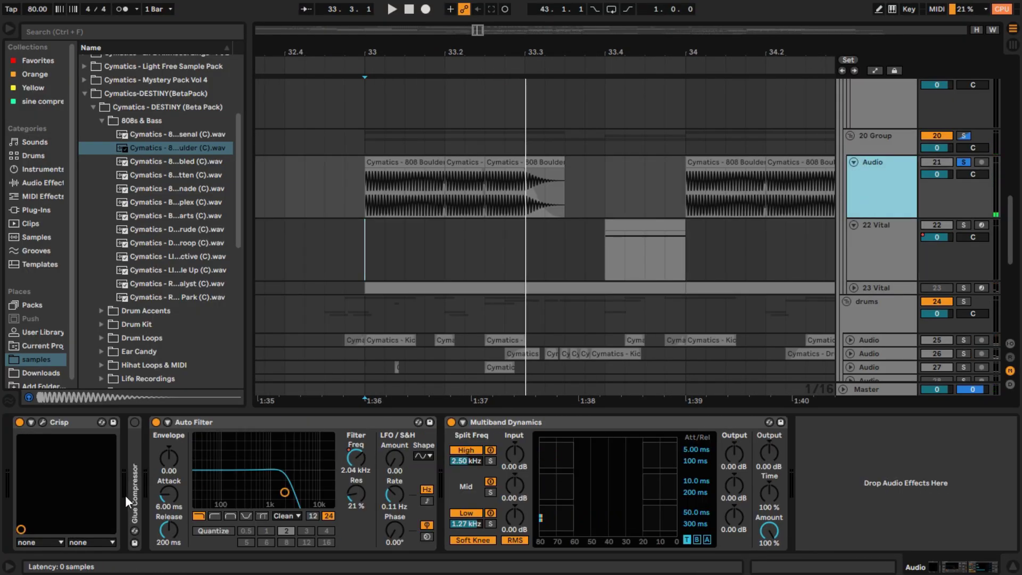
left_click(51, 421)
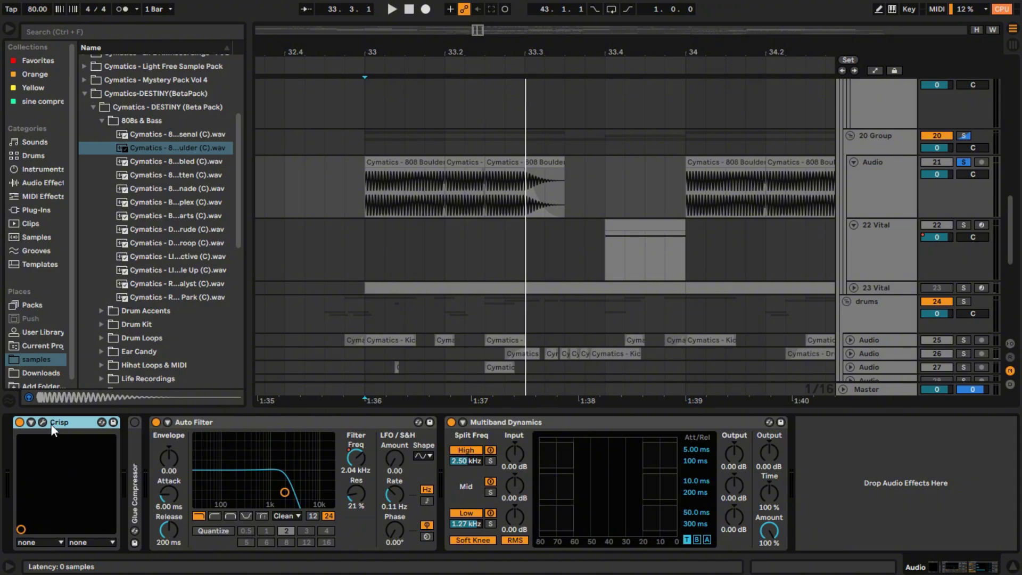
left_click(42, 422)
left_click(43, 423)
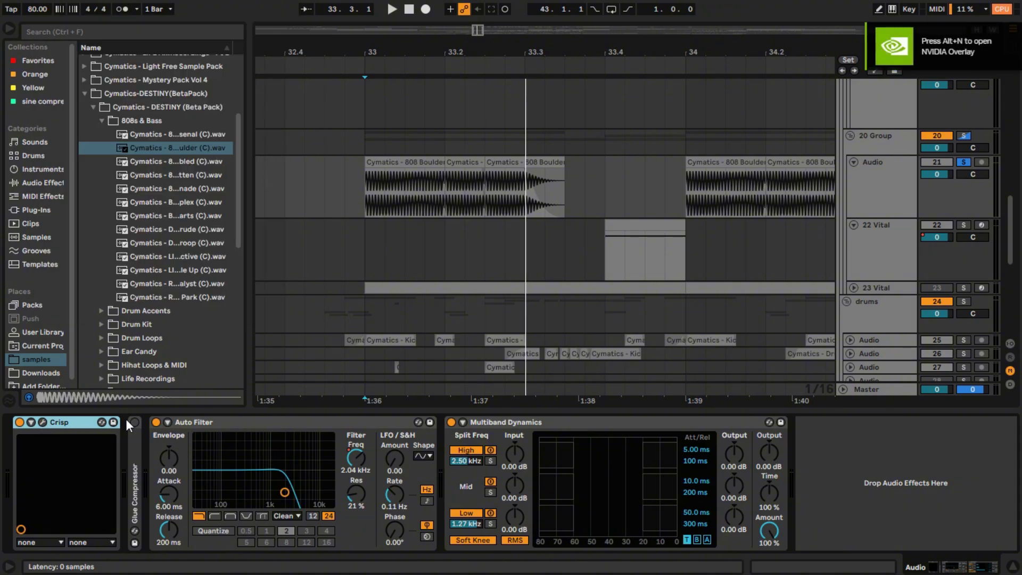
Solo track 22 Vital and place the insert marker at 33.4.1 in its clip
scroll(60, 282, "down", 1)
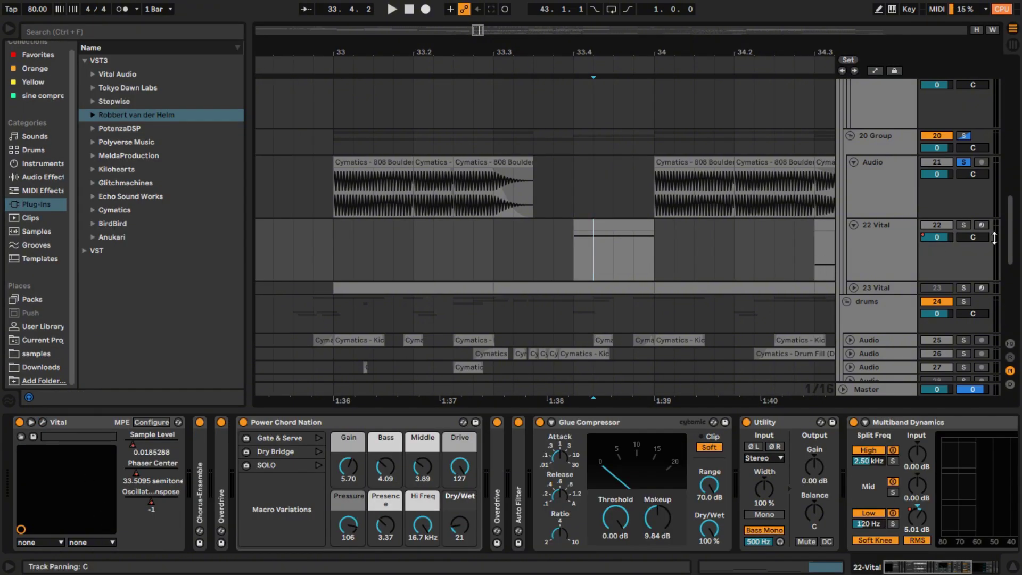
left_click(964, 225)
left_click(589, 249)
Examine the Auto Filter, Overdrive, Multiband Dynamics and Vital automation lanes of track 22 from around bar 32 to 40
scroll(575, 252, "down", 6)
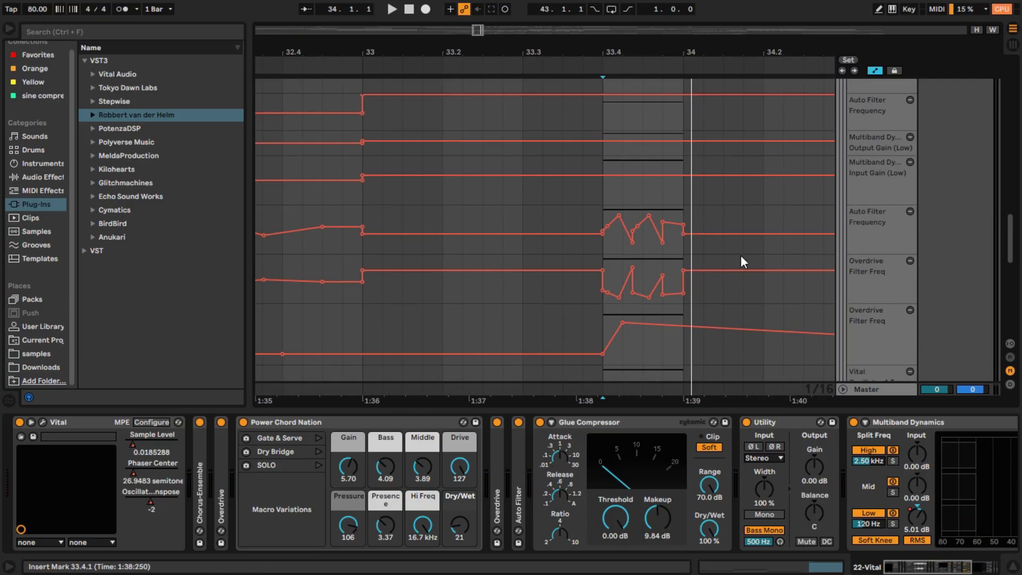
scroll(740, 251, "up", 3)
scroll(762, 240, "up", 2)
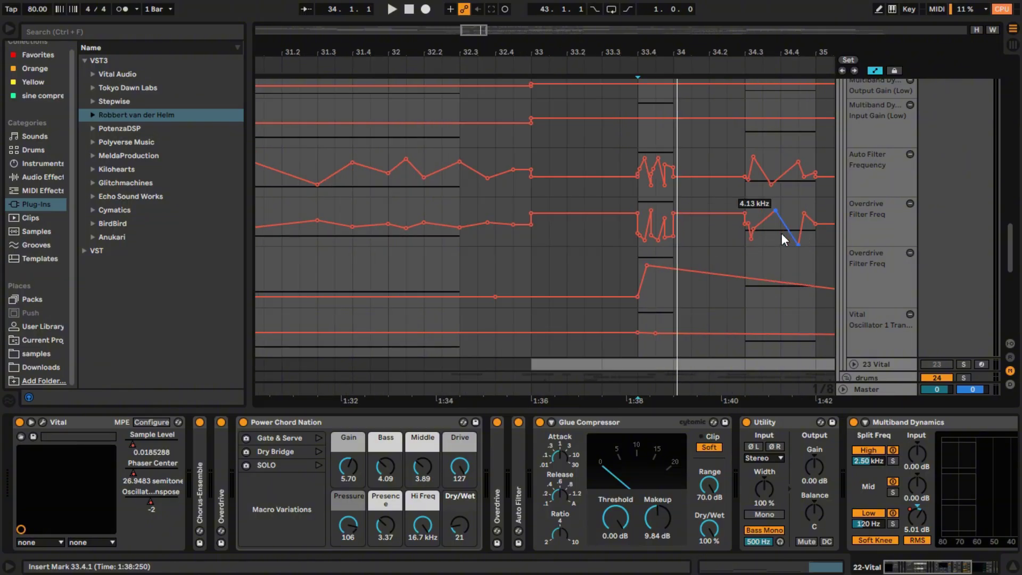
scroll(753, 238, "down", 4)
scroll(735, 229, "up", 2)
mouse_move(723, 222)
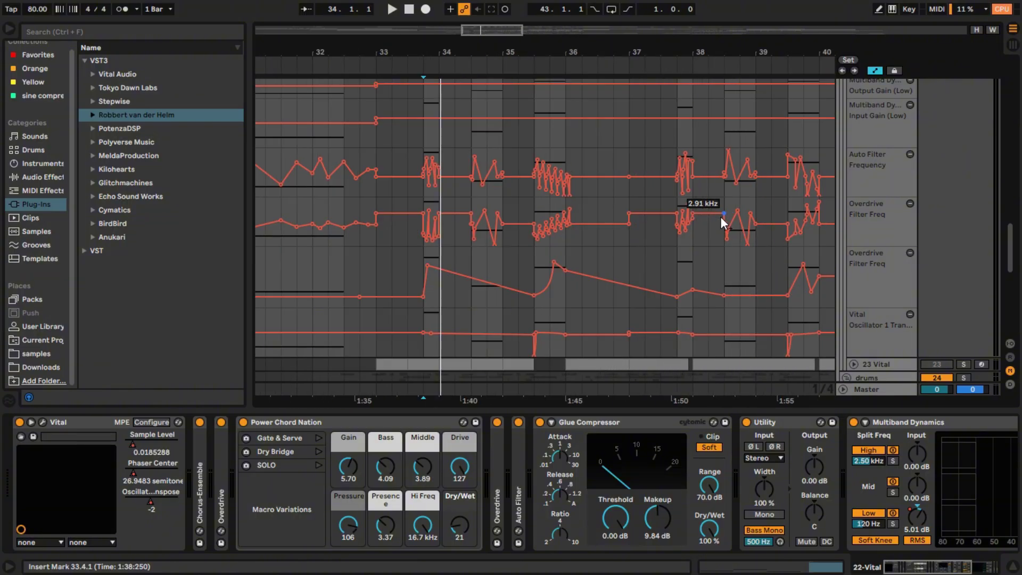
Collapse track 22's Multiband Dynamics, Utility and Glue Compressor devices, then expand the Auto Filter and inspect its notch filter type
double_click(906, 421)
double_click(780, 421)
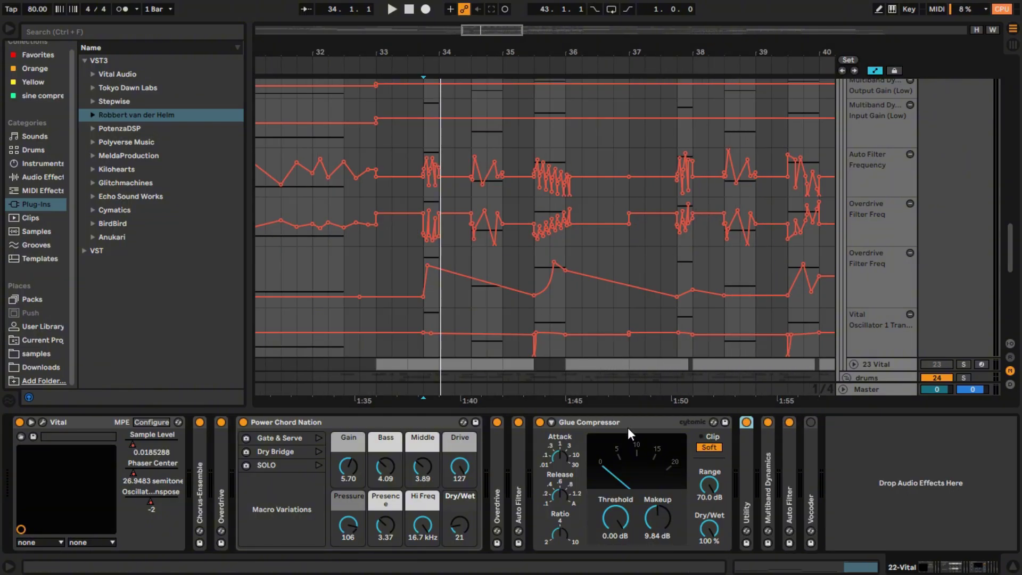
double_click(628, 427)
double_click(517, 484)
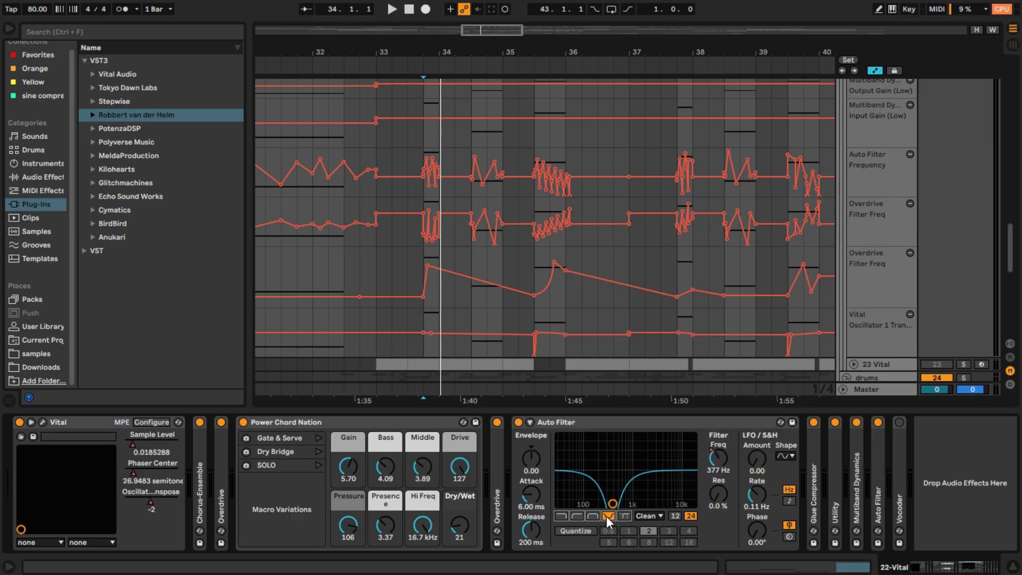
right_click(606, 516)
left_click(604, 515)
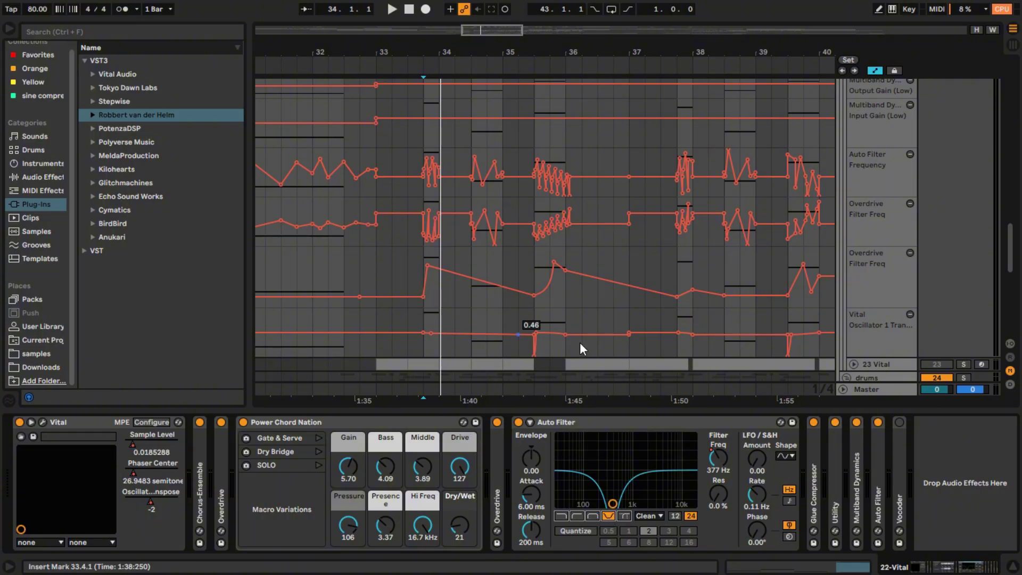
Collapse track 22's expanded Auto Filter device and place the insert marker at 33.4.1 in its Auto Filter Frequency lane
double_click(641, 424)
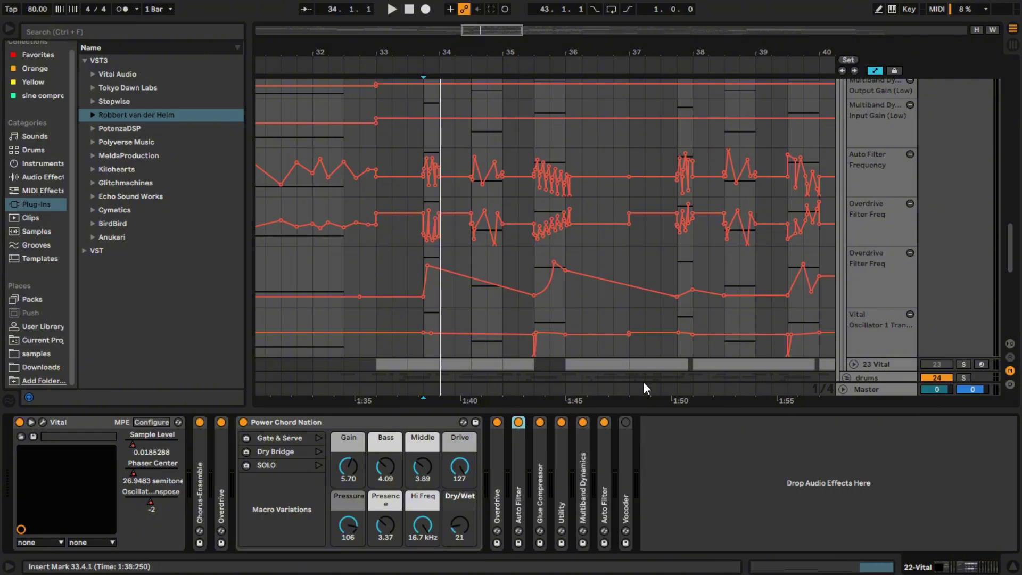
scroll(643, 382, "up", 2)
scroll(590, 340, "down", 3)
scroll(605, 276, "up", 3)
scroll(497, 264, "up", 10)
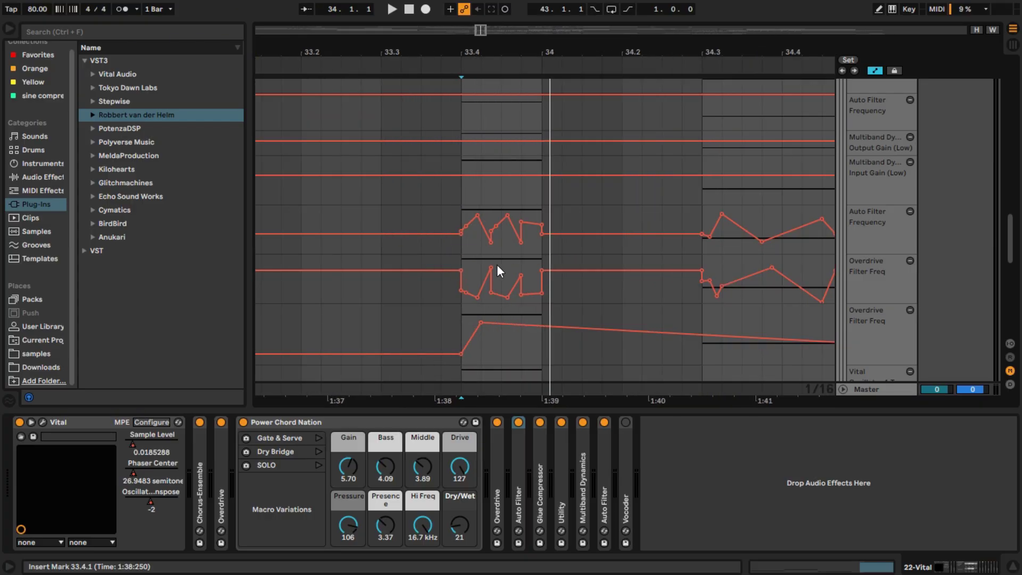
left_click(447, 250)
scroll(530, 322, "down", 10)
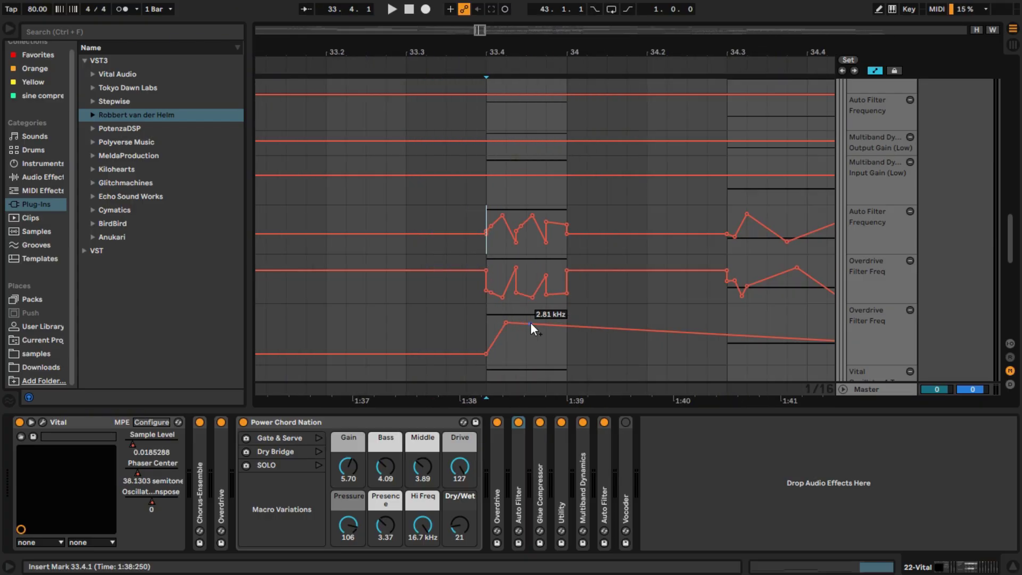
Play back track 22 from 33.4.1 to bar 34 while following its Auto Filter and Overdrive automation curves
scroll(302, 276, "up", 5)
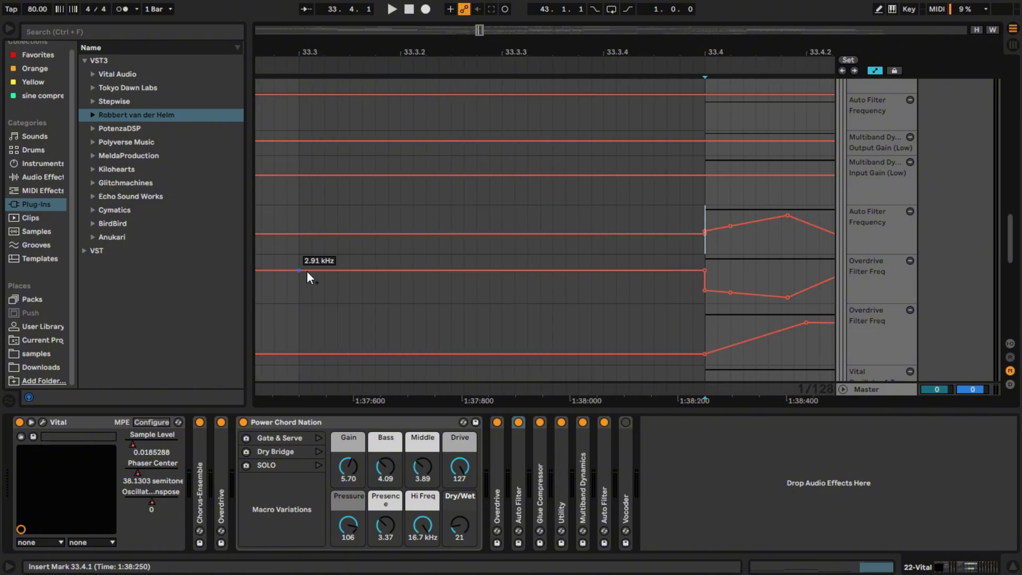
scroll(306, 271, "down", 5)
scroll(353, 263, "up", 5)
key("space")
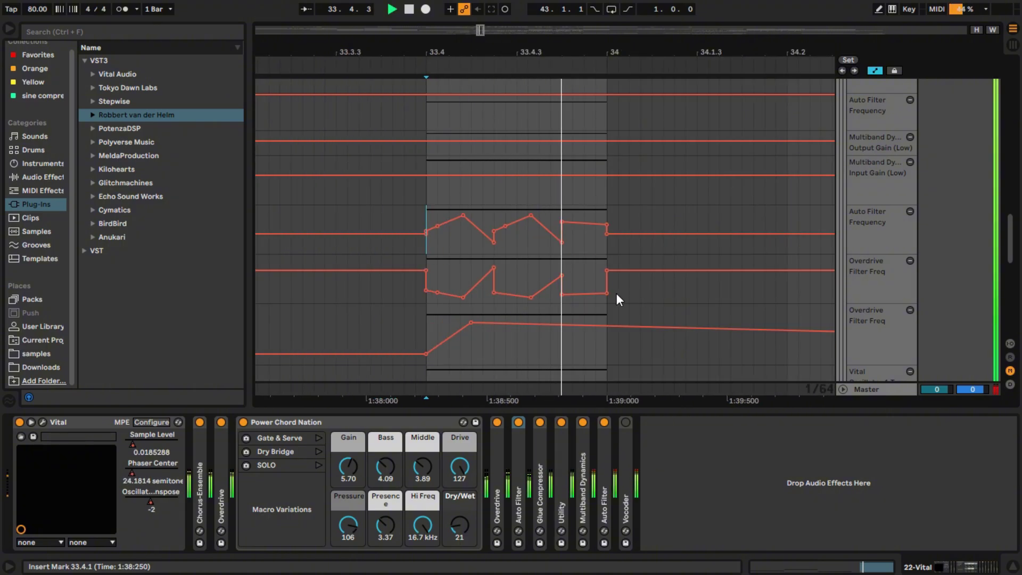
key("space")
scroll(595, 251, "up", 3)
scroll(590, 261, "down", 3)
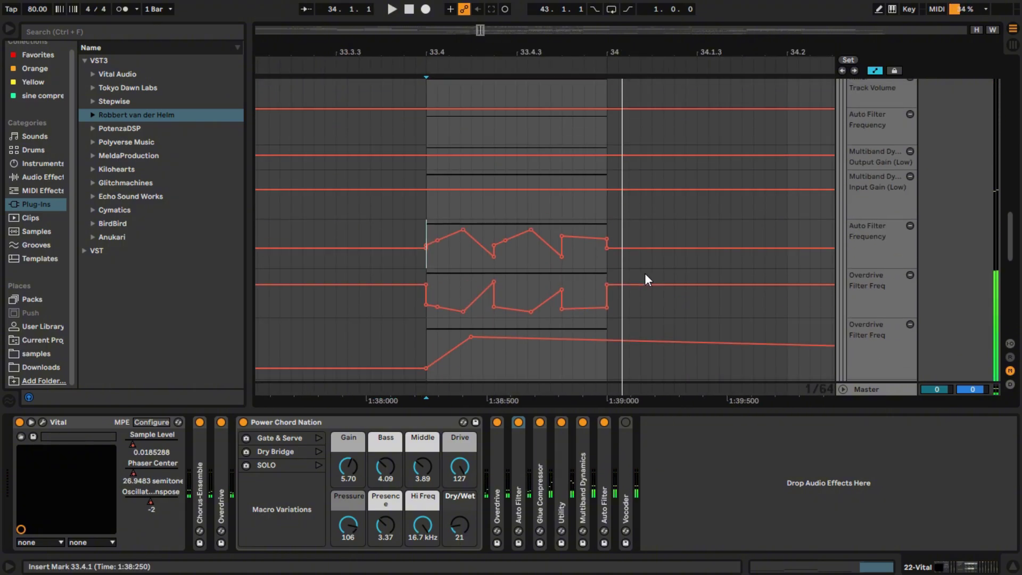
Enlarge track 22's Multiband Dynamics Output Gain (Low) automation lane and examine the lanes around bar 33
scroll(645, 273, "up", 2)
left_click_drag(872, 228, 870, 300)
scroll(626, 237, "down", 4)
scroll(627, 241, "down", 5)
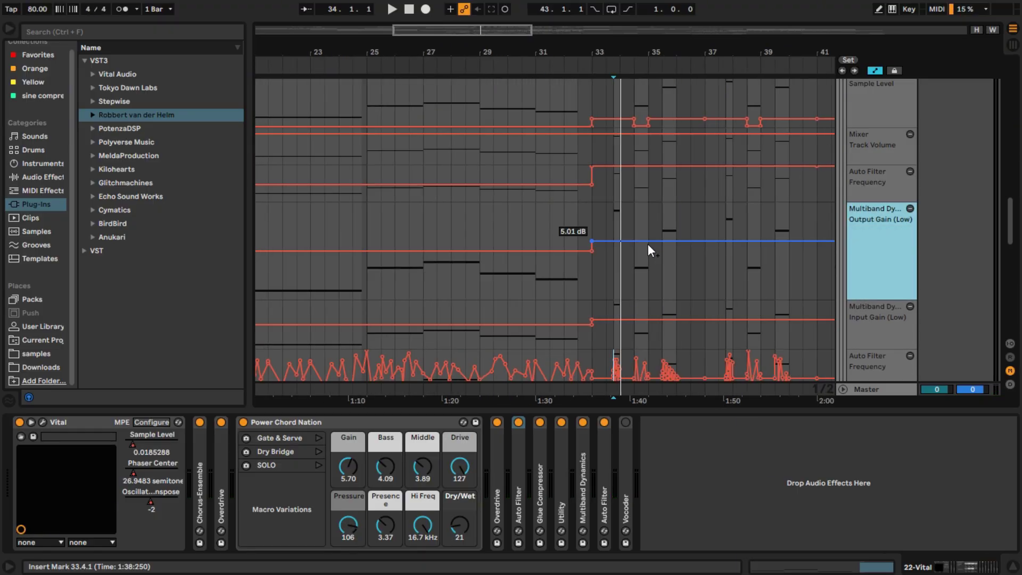
scroll(648, 243, "down", 5)
scroll(652, 252, "up", 3)
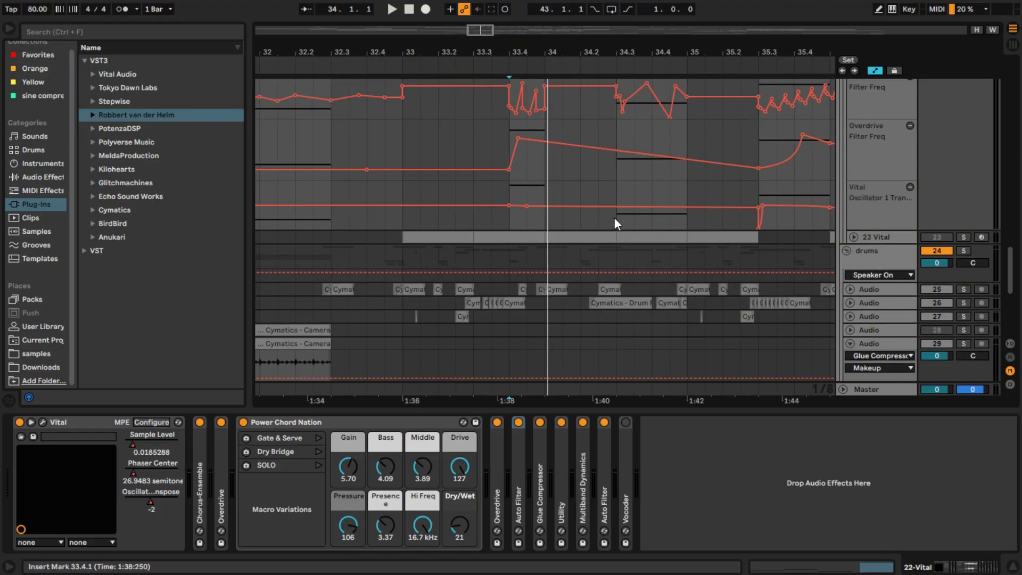
scroll(617, 221, "up", 3)
scroll(705, 234, "up", 5)
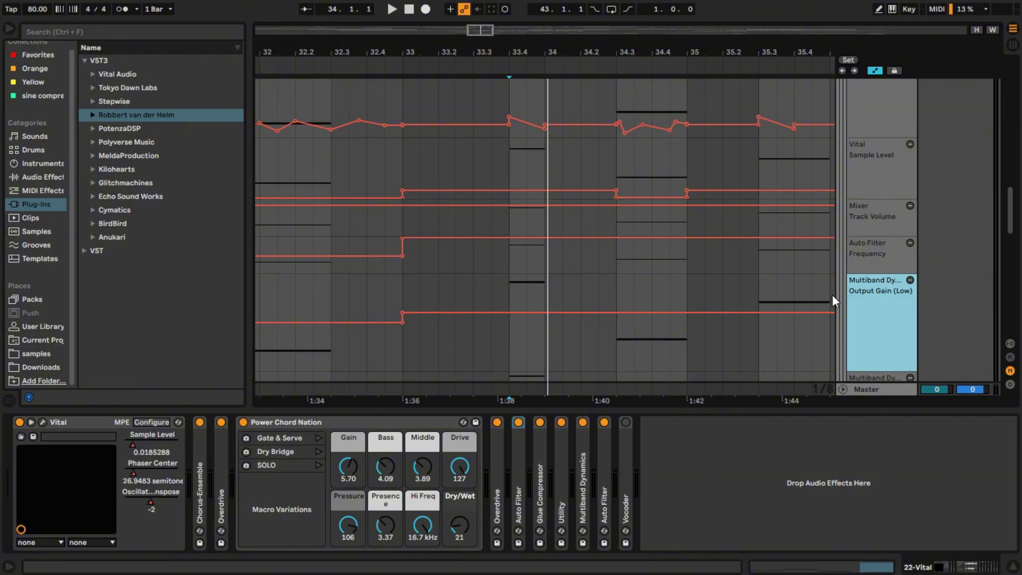
scroll(809, 270, "down", 5)
Hide the automation lanes and fold tracks 21 and 22 Vital in the arrangement
left_click_drag(873, 302, 868, 379)
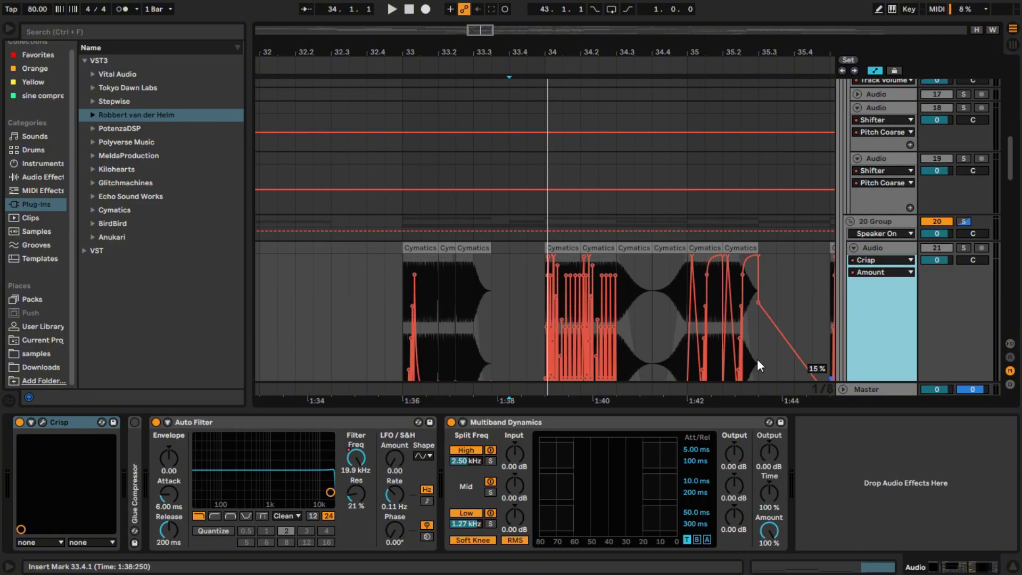
key("a")
scroll(639, 271, "up", 2)
scroll(687, 277, "down", 2)
scroll(733, 254, "down", 4)
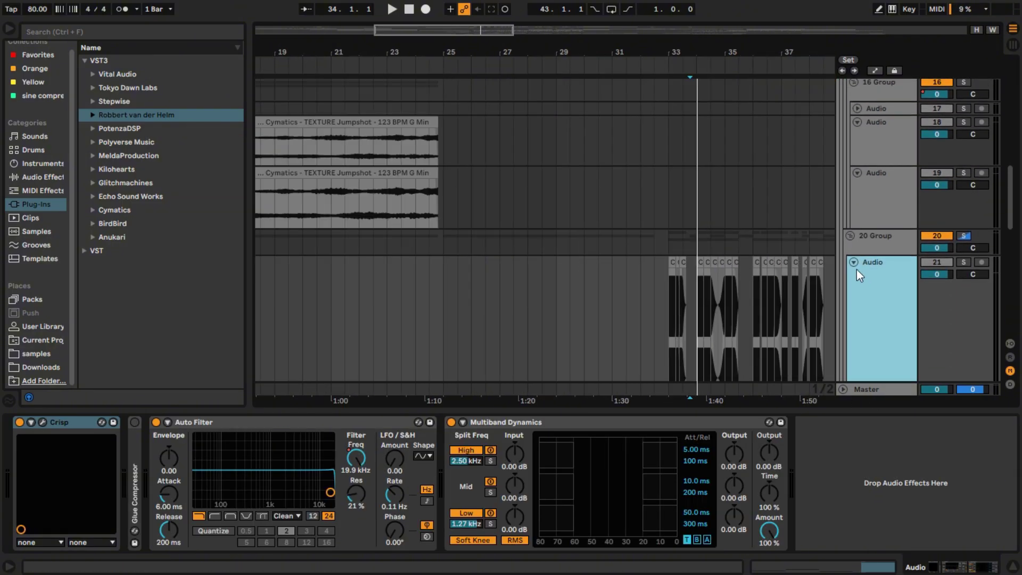
key("u")
left_click(855, 287)
key("u")
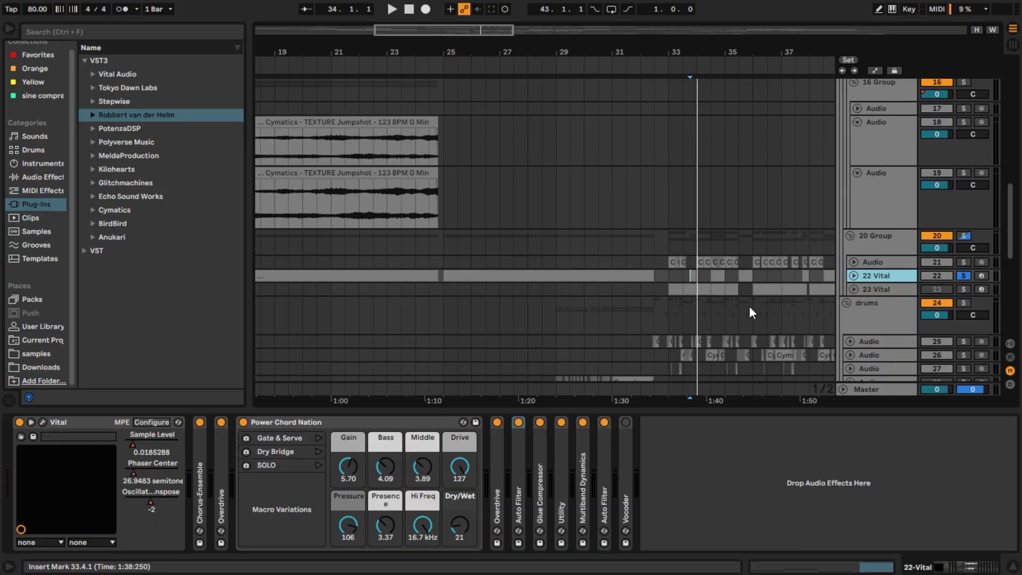
Solo audio track 5, play its Finding clip from 33.1.1, and select the Power Chord Nation device in its chain
scroll(692, 314, "right", 5)
scroll(533, 288, "up", 3)
scroll(424, 249, "up", 3)
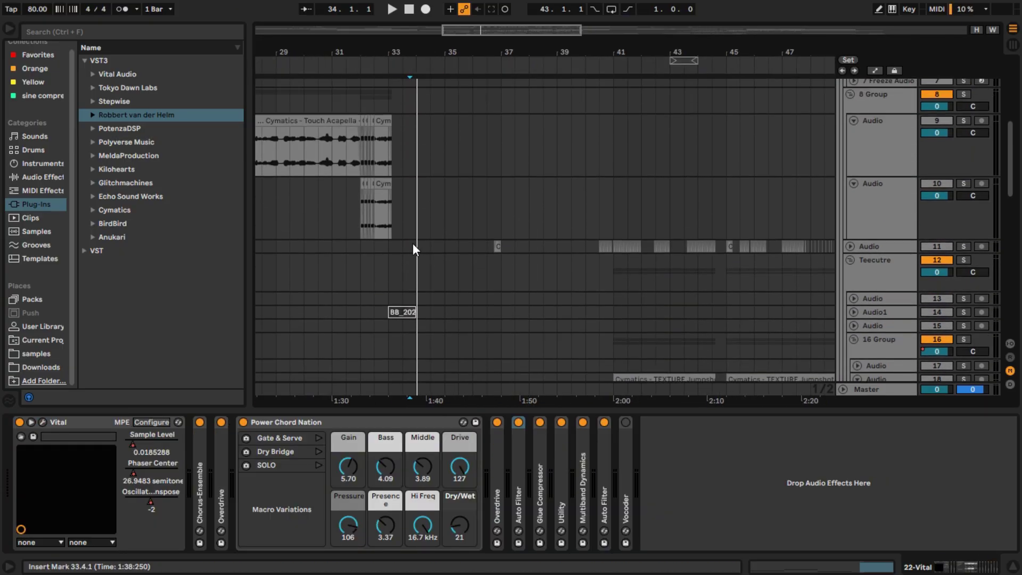
left_click(964, 233)
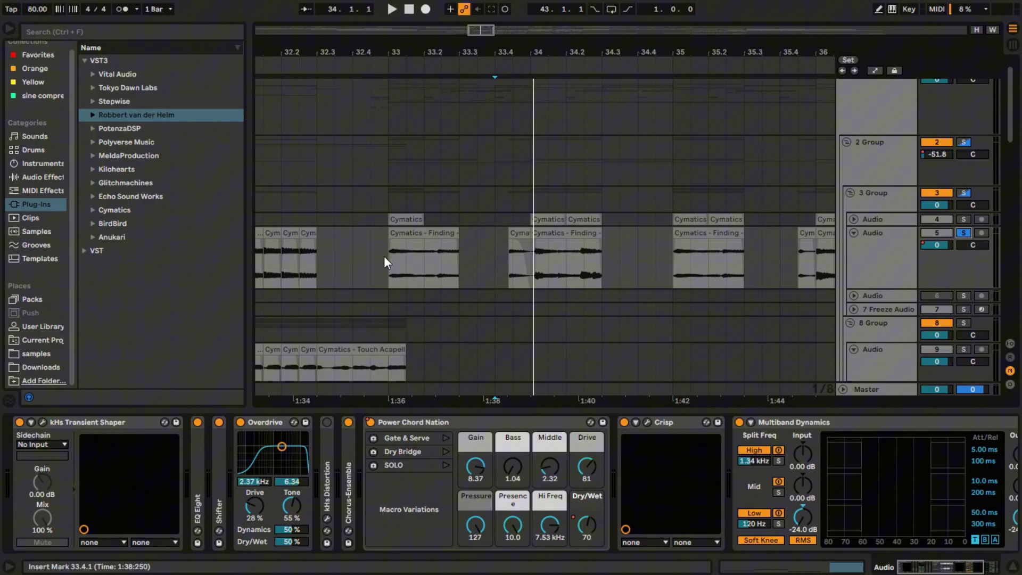
left_click(405, 253)
key("space")
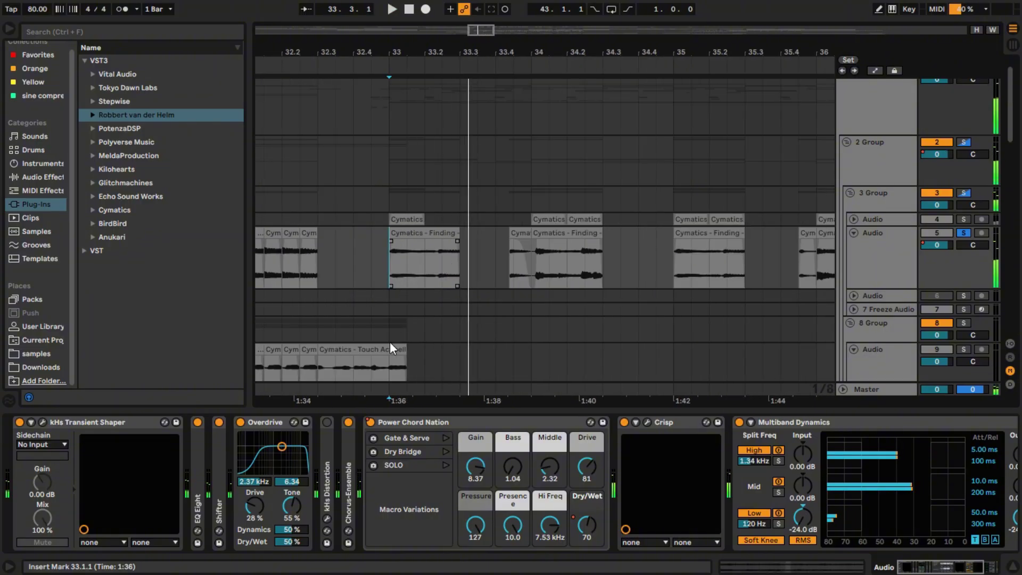
left_click(408, 423)
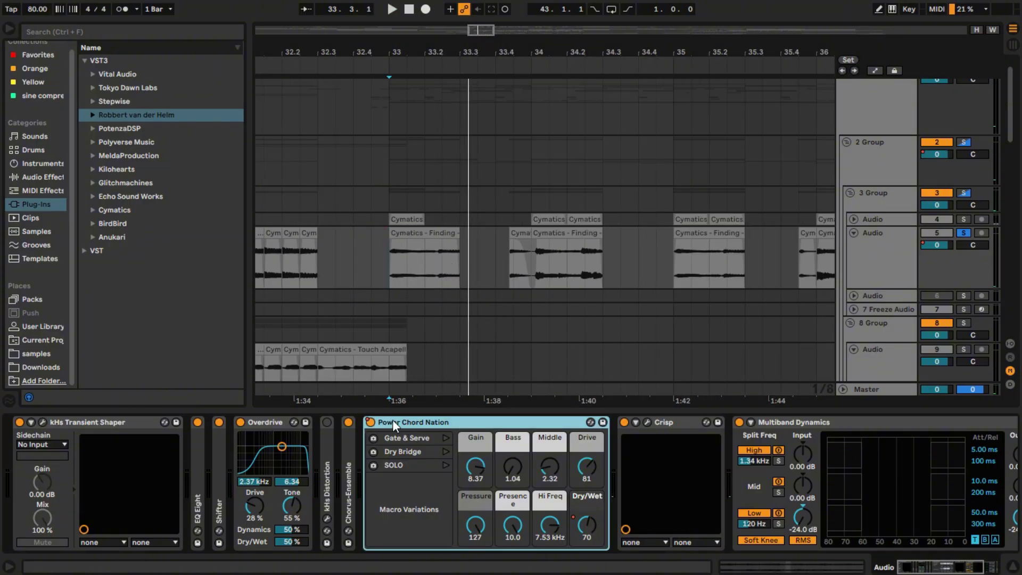
scroll(491, 200, "down", 4)
scroll(446, 229, "up", 8)
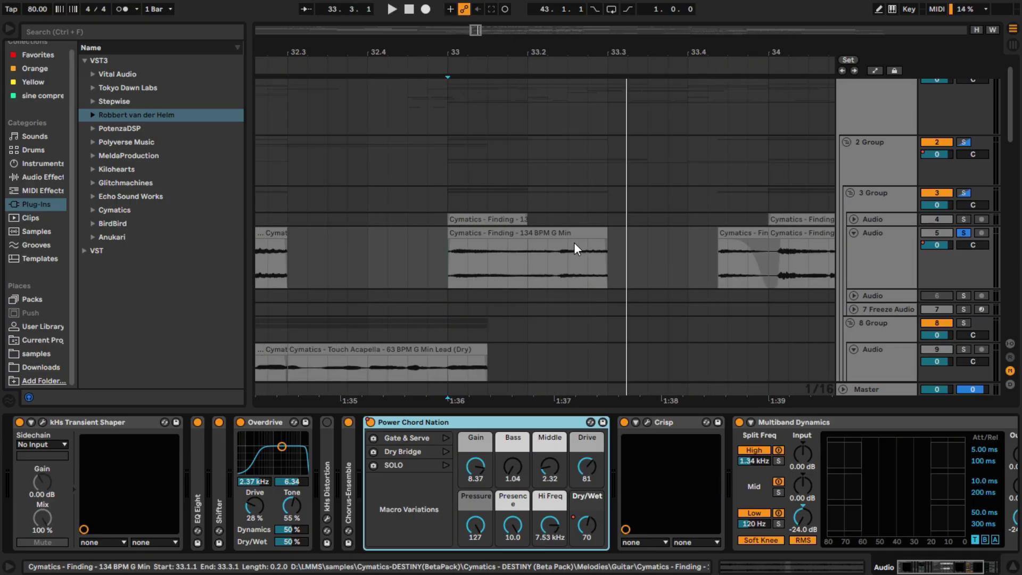
Fold track 5, unfold audio track 4, and play the arrangement from 33.1.1
left_click(854, 234)
left_click(856, 222)
left_click(854, 219)
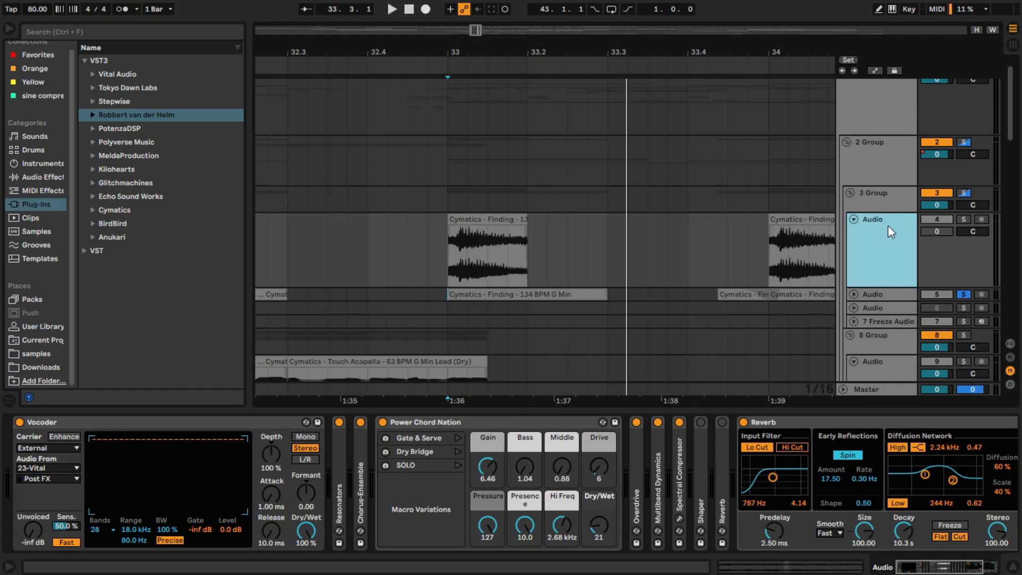
left_click(452, 250)
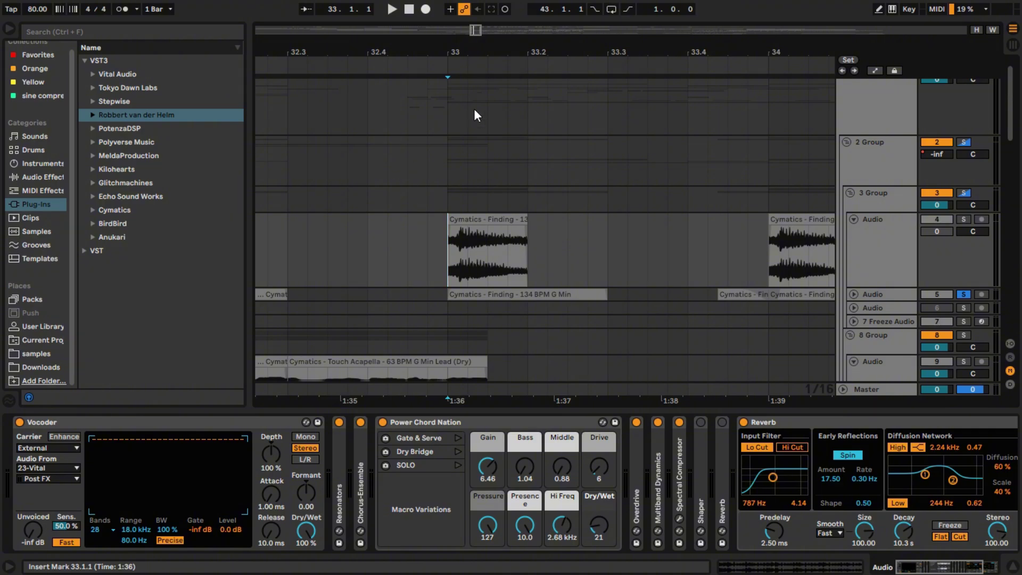
key("space")
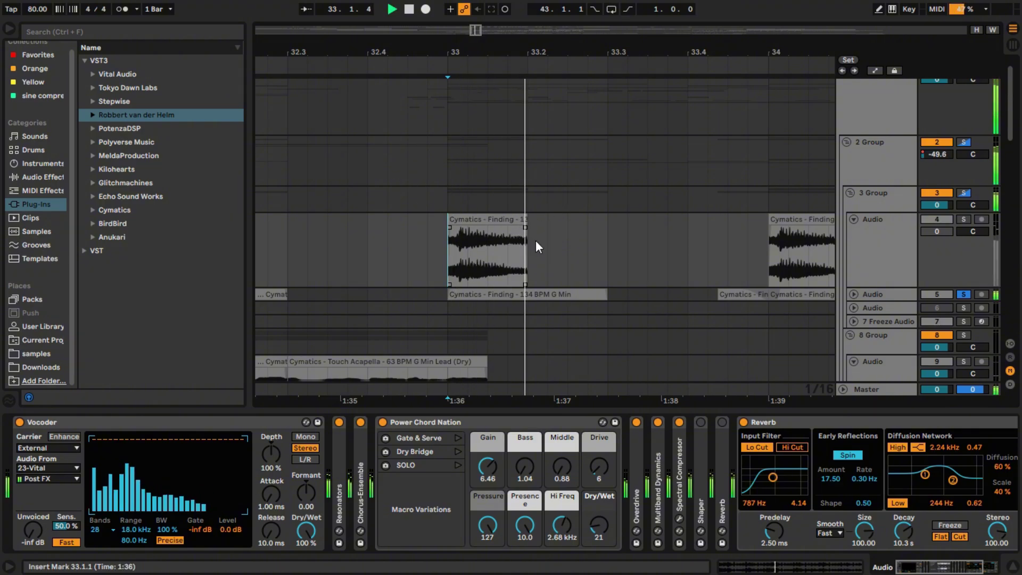
key("space")
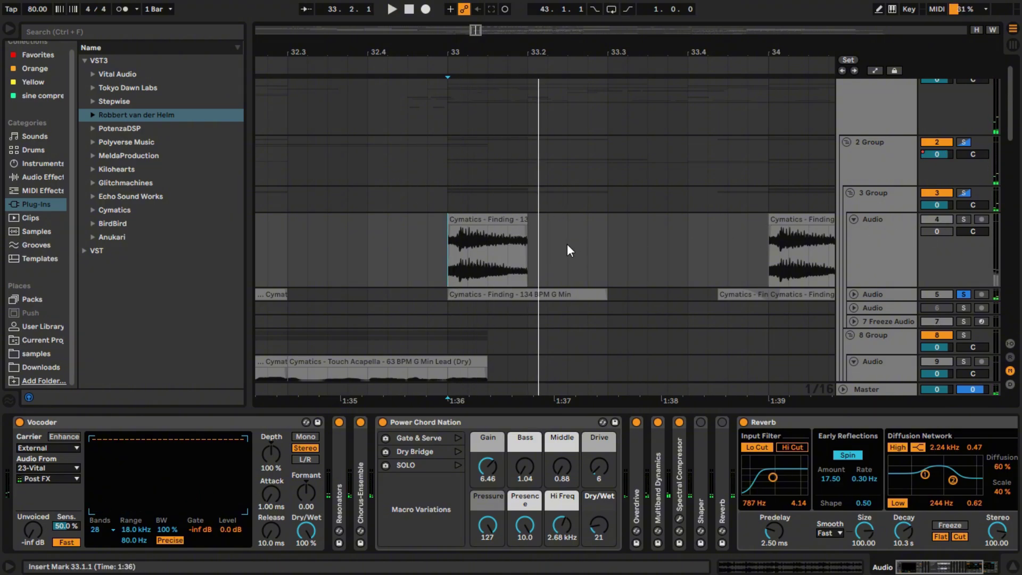
Solo audio track 4, play its Finding clip from 33.1.1, and place the insert marker at 33.1.3
scroll(559, 248, "down", 2)
scroll(545, 255, "up", 2)
left_click(966, 217)
key("space")
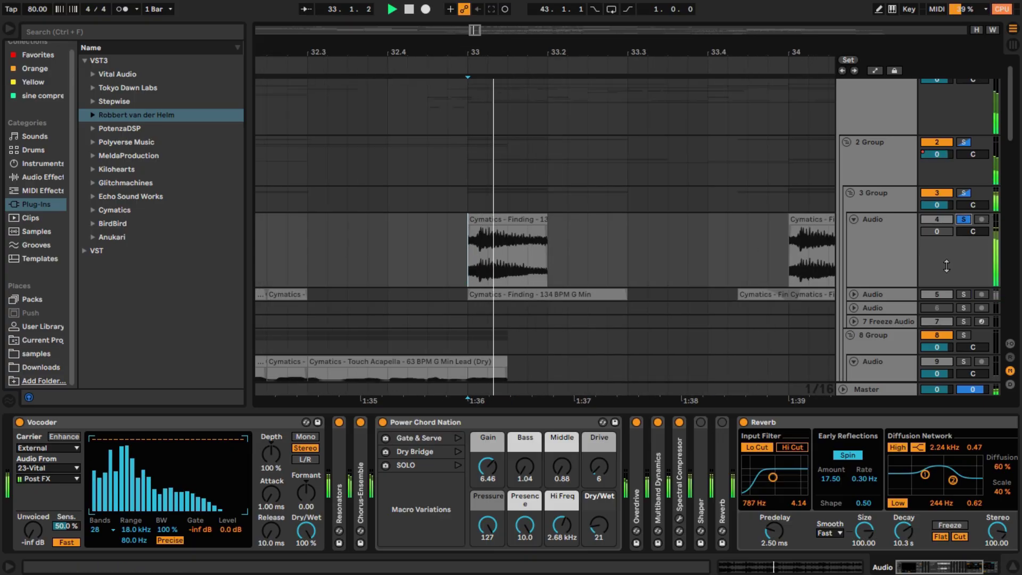
scroll(524, 251, "down", 2)
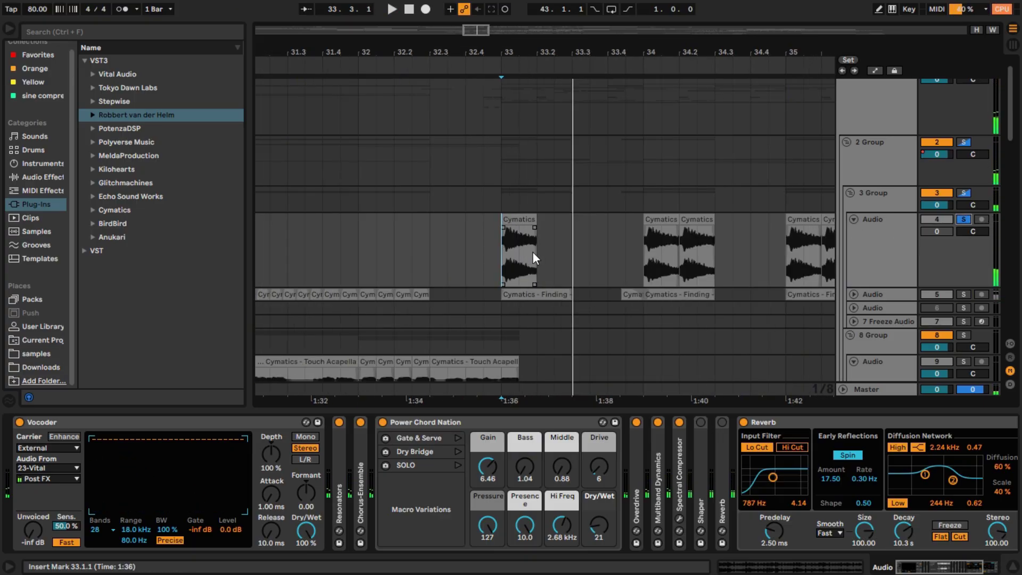
scroll(533, 252, "up", 2)
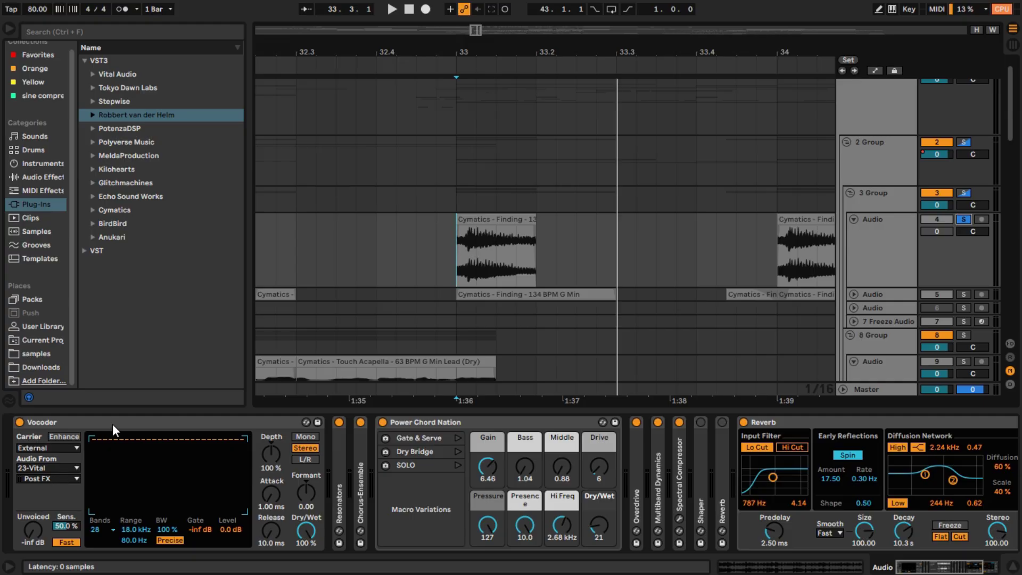
left_click(513, 208)
left_click(496, 228)
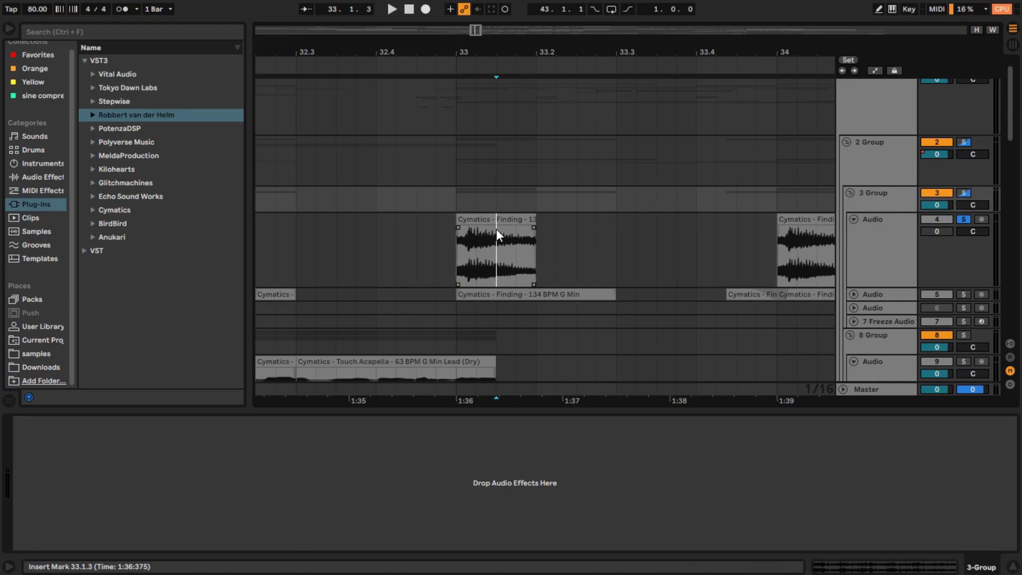
Unfold track 23 Vital, select its first clip from 33.1.1 to 33.3.1, and solo the track
scroll(558, 343, "down", 10)
scroll(532, 349, "down", 5)
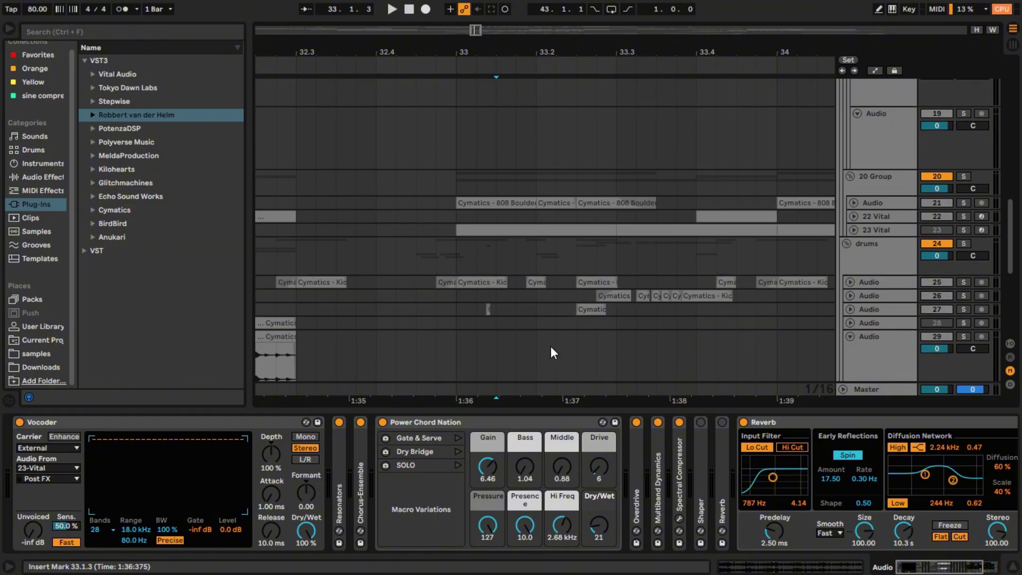
left_click(886, 231)
left_click(854, 230)
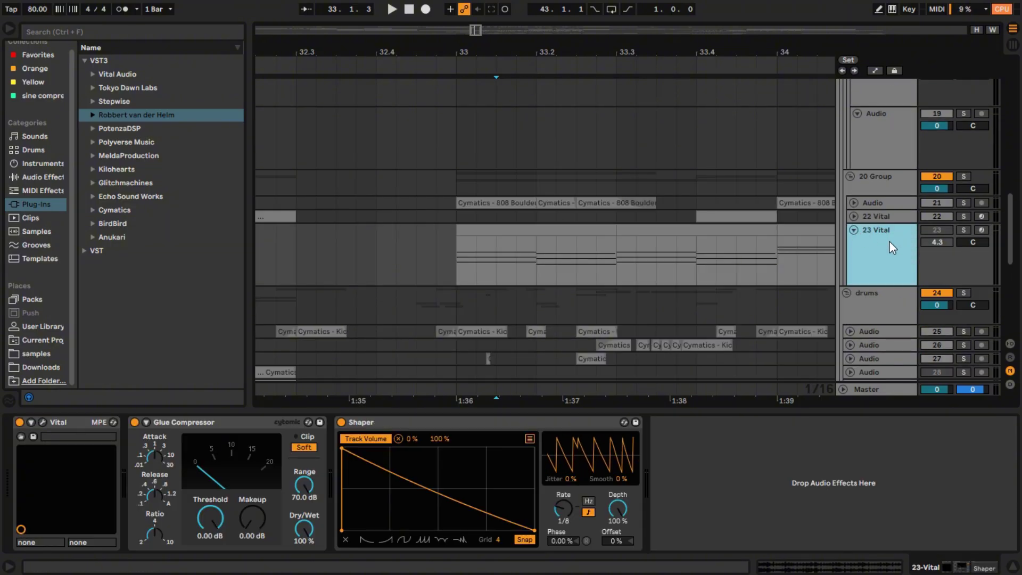
left_click(497, 233)
left_click(963, 230)
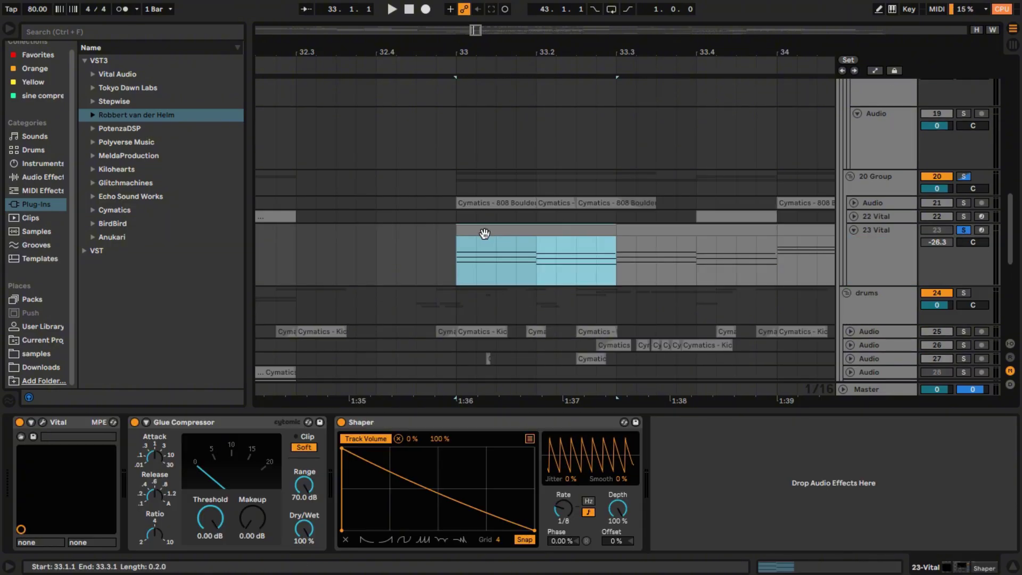
Inspect oscillator 2's wavetable in track 23's Vital window and compare it with the Touch Acapella clips on track 9
left_click(43, 423)
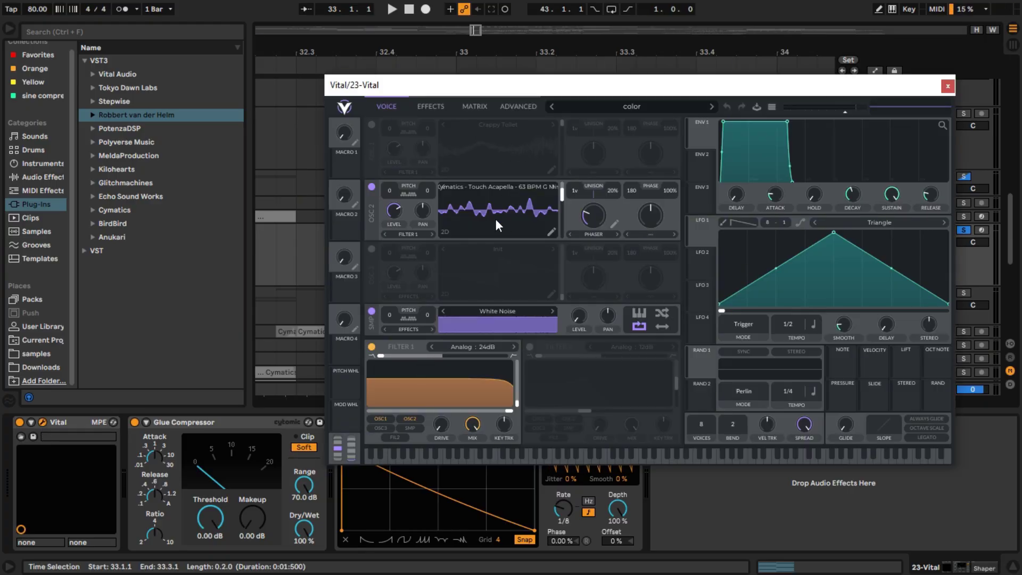
left_click(948, 86)
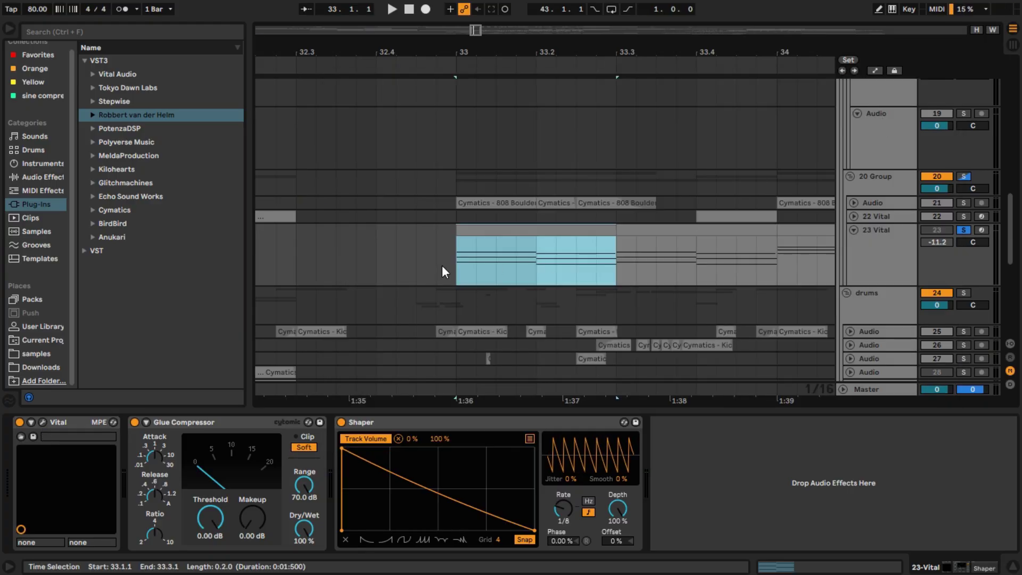
scroll(436, 255, "down", 12)
scroll(366, 160, "up", 3)
scroll(395, 286, "up", 10)
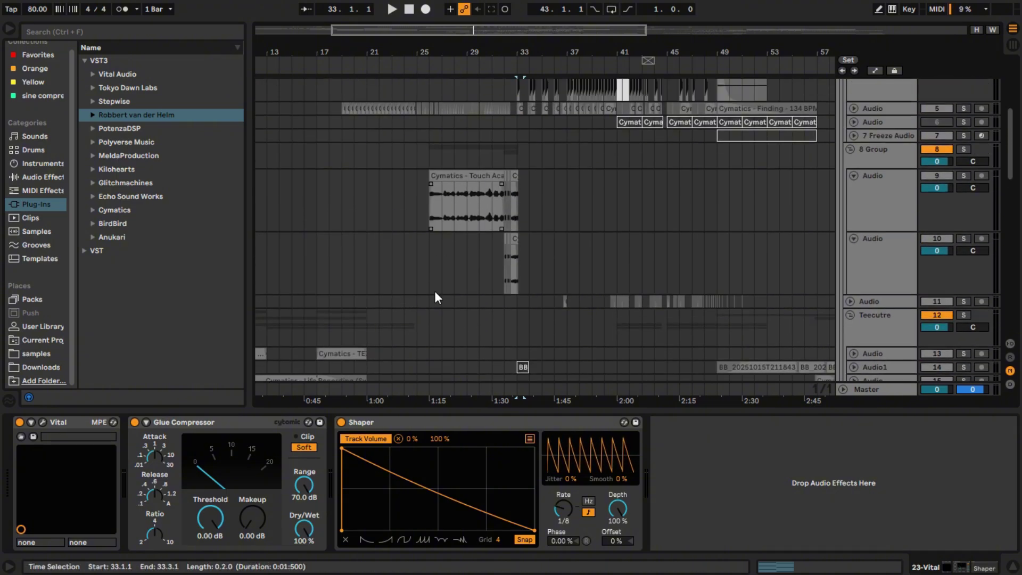
scroll(551, 323, "down", 10)
key("plus")
key("plus")
key("plus")
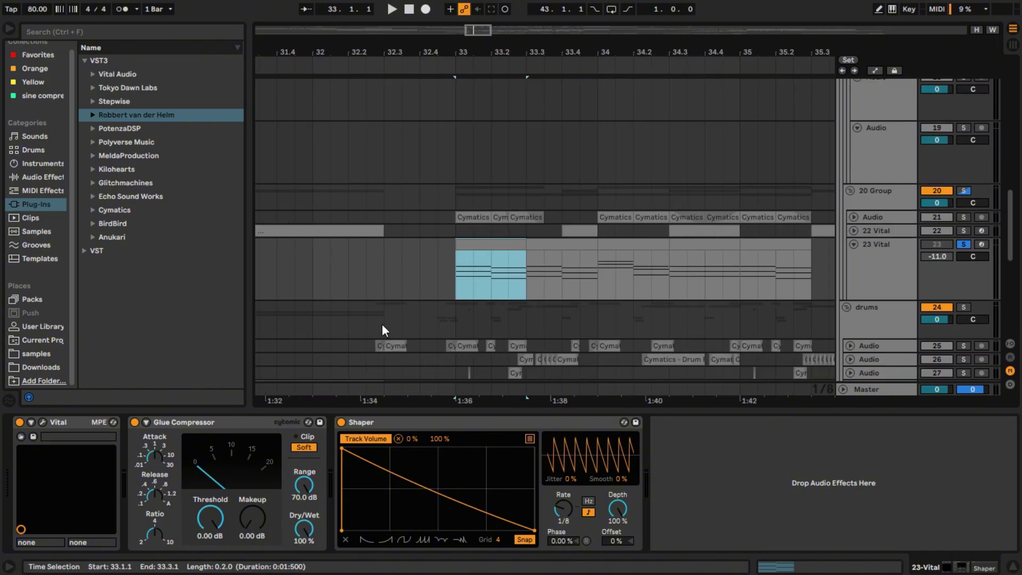
left_click(43, 422)
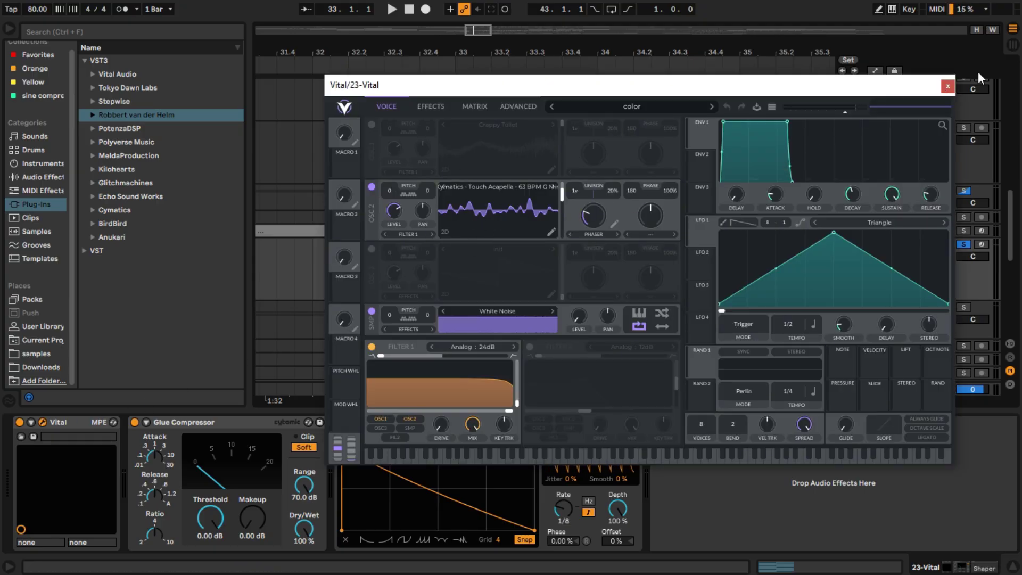
left_click(948, 86)
Play back the selected 33.1.1 to 33.3.1 section of soloed track 23 Vital
key("plus")
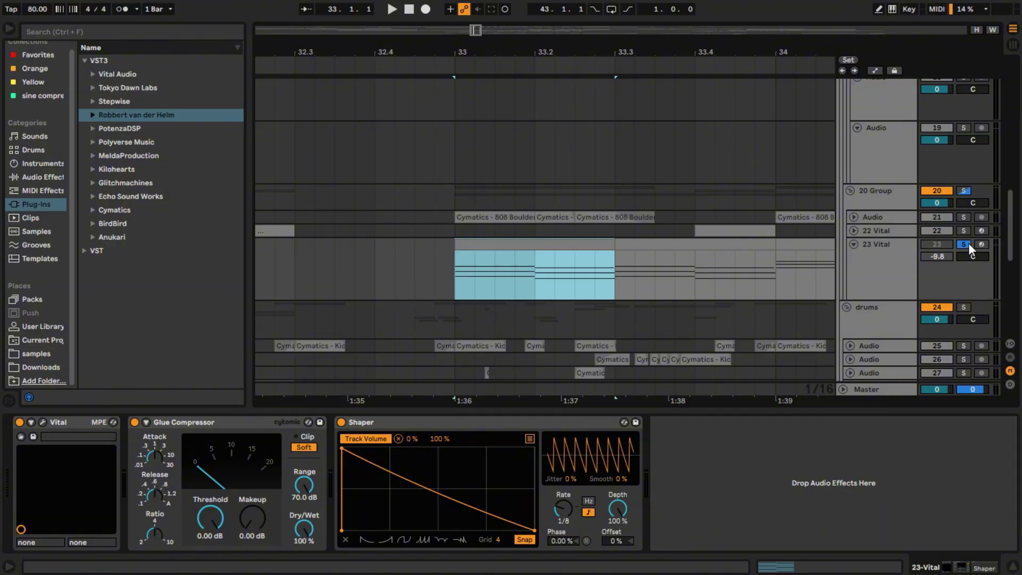
key("space")
key("space")
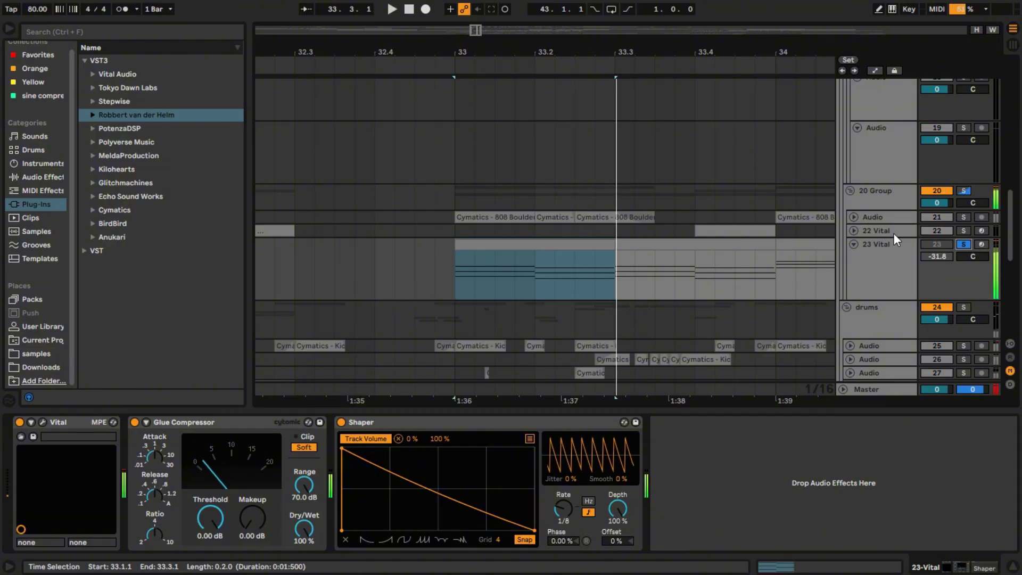
Unsolo track 23 Vital and select the Finding clip at 33.1.1 on audio track 4
left_click(963, 244)
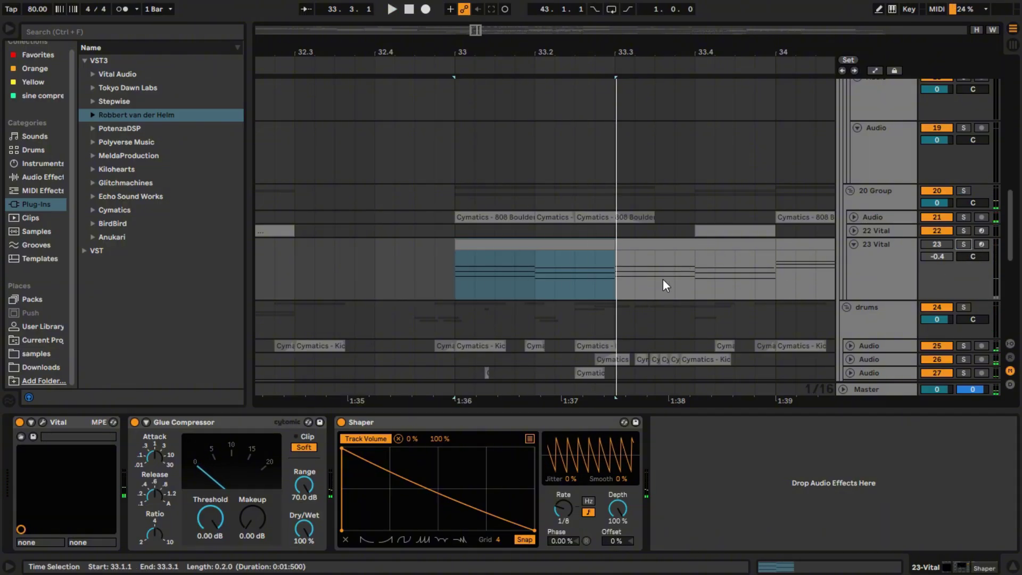
scroll(655, 277, "up", 10)
scroll(642, 267, "up", 3)
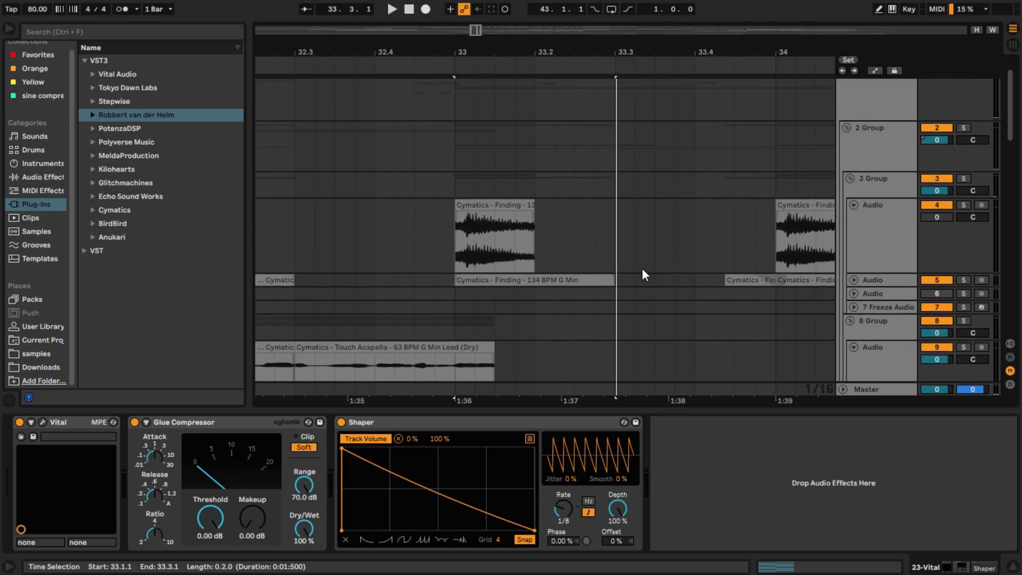
scroll(551, 238, "up", 5)
left_click(401, 206)
left_click(401, 207)
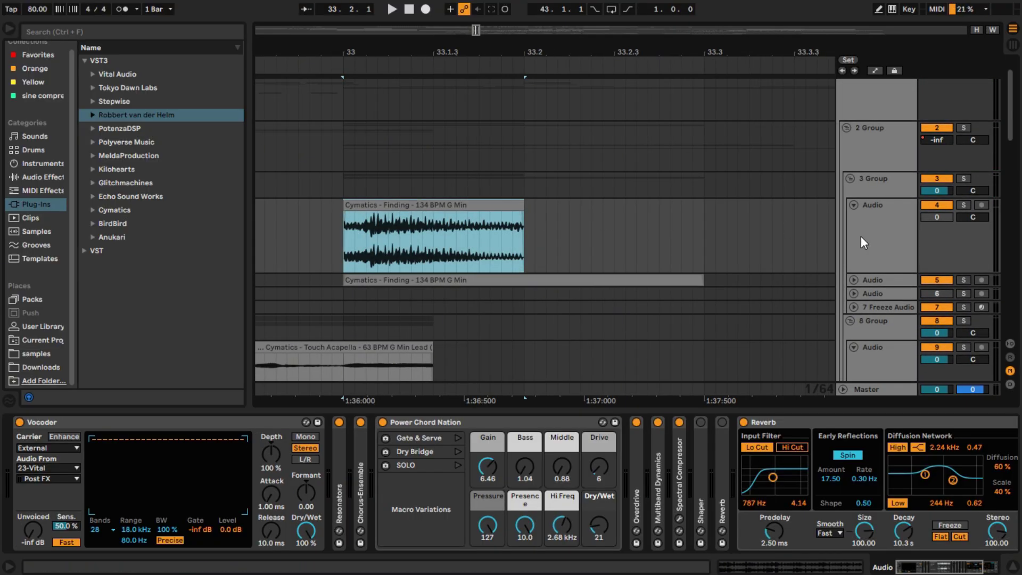
Inspect Resonators in track 4's device chain, fold it and the Vocoder, and unfold Chorus-Ensemble
double_click(337, 473)
double_click(223, 423)
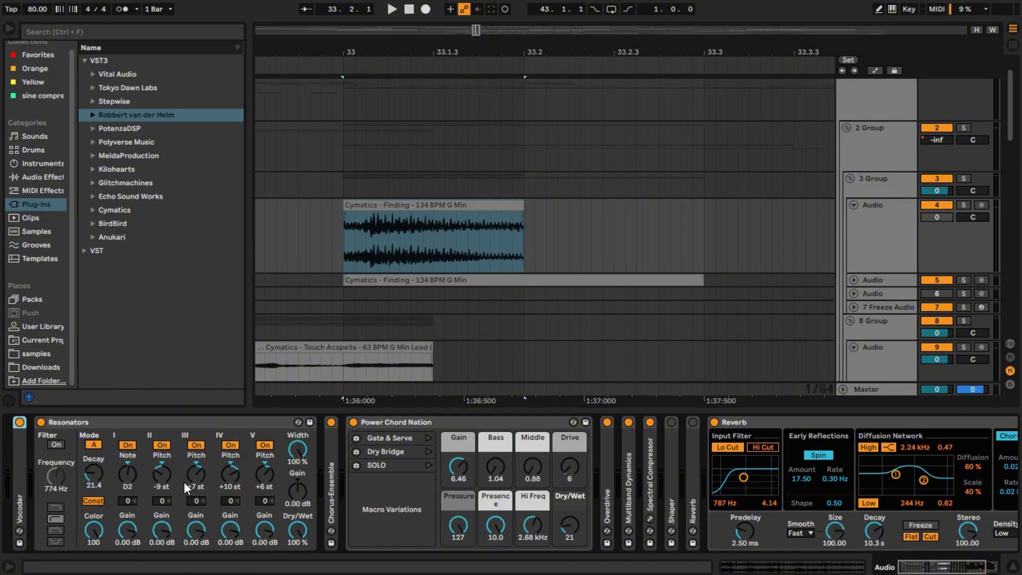
left_click(174, 424)
double_click(174, 423)
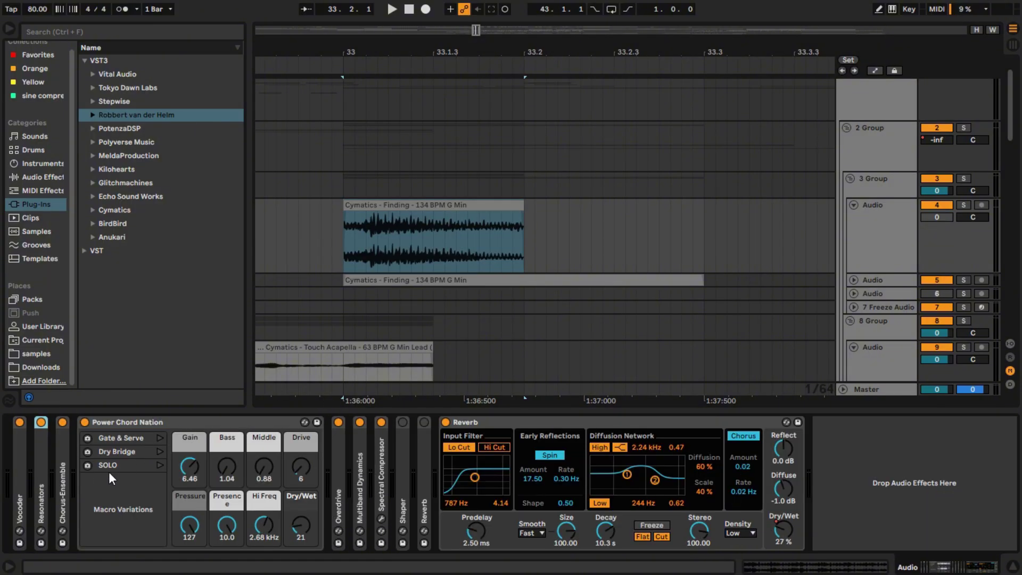
double_click(65, 478)
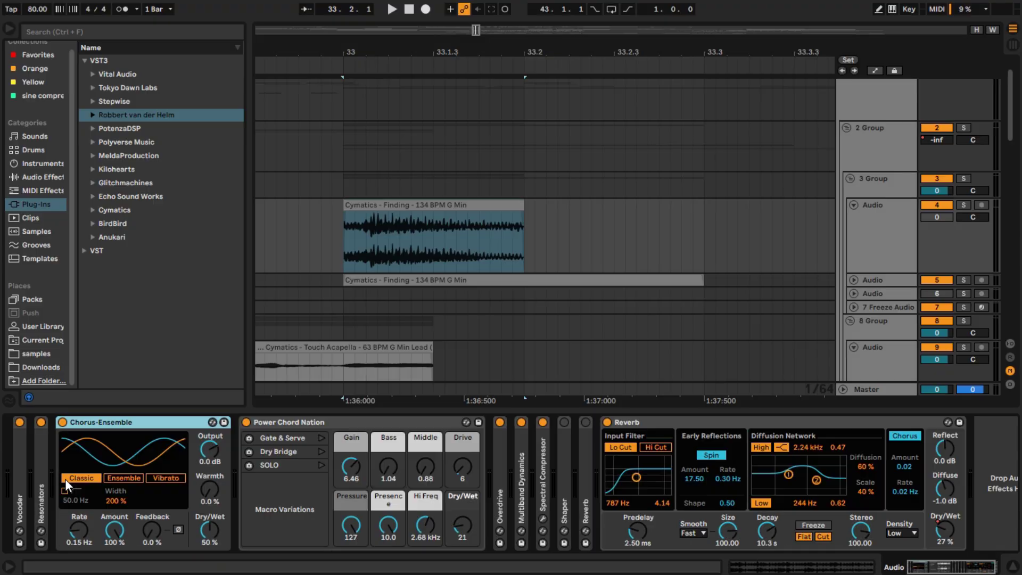
Solo audio track 4 and play its Finding clip from 33.1.1
left_click(344, 233)
key("space")
left_click(965, 206)
key("space")
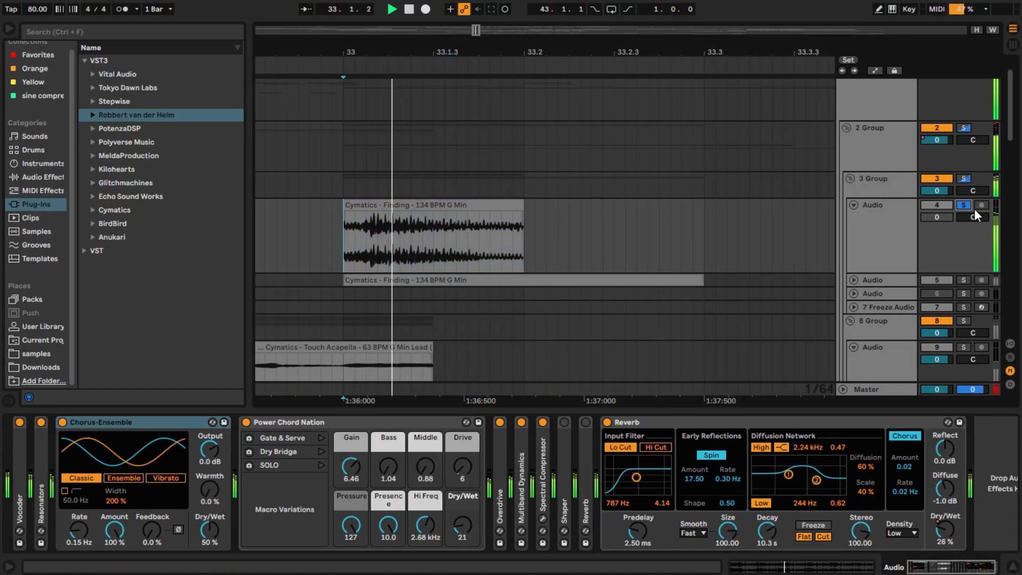
key("space")
Unsolo audio track 4 and play the full mix from 33.1.1
left_click(966, 205)
key("space")
key("space")
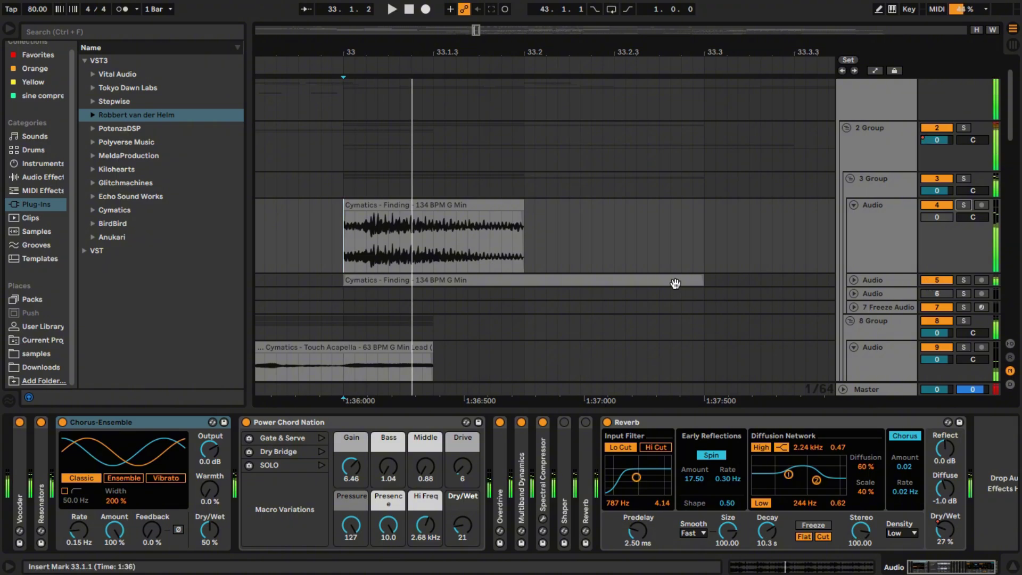
key("space")
scroll(618, 260, "down", 8)
scroll(739, 257, "up", 8)
key("space")
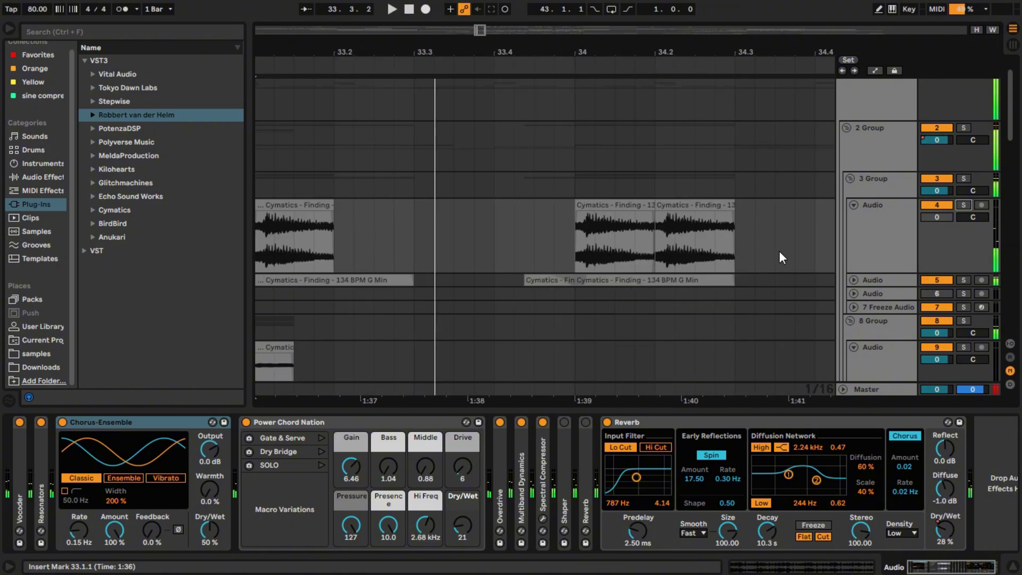
Fold audio tracks 4, 9 and 10 in the arrangement
double_click(860, 202)
scroll(624, 241, "down", 4)
scroll(624, 245, "down", 4)
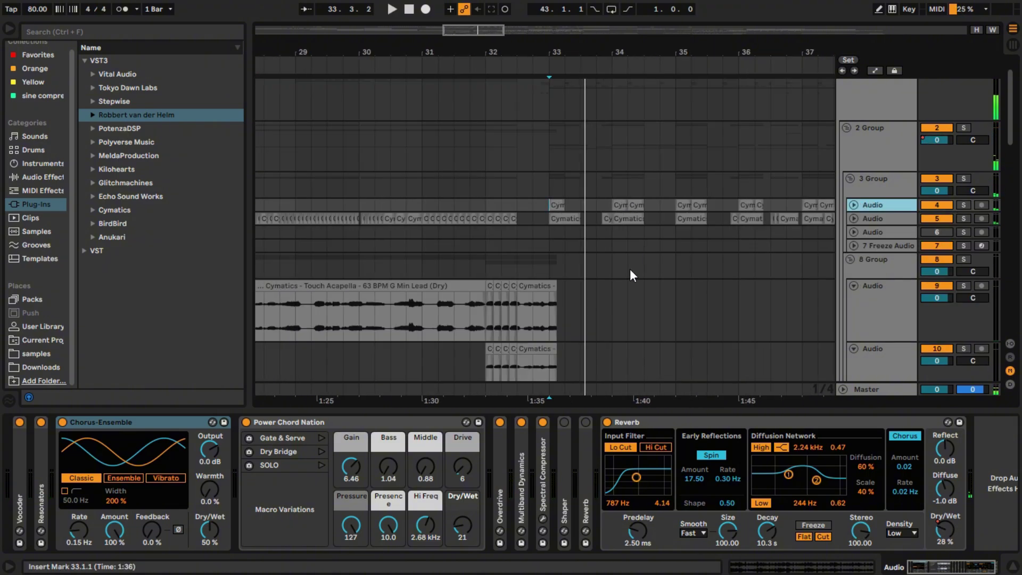
scroll(691, 283, "up", 4)
scroll(714, 286, "down", 3)
left_click(853, 186)
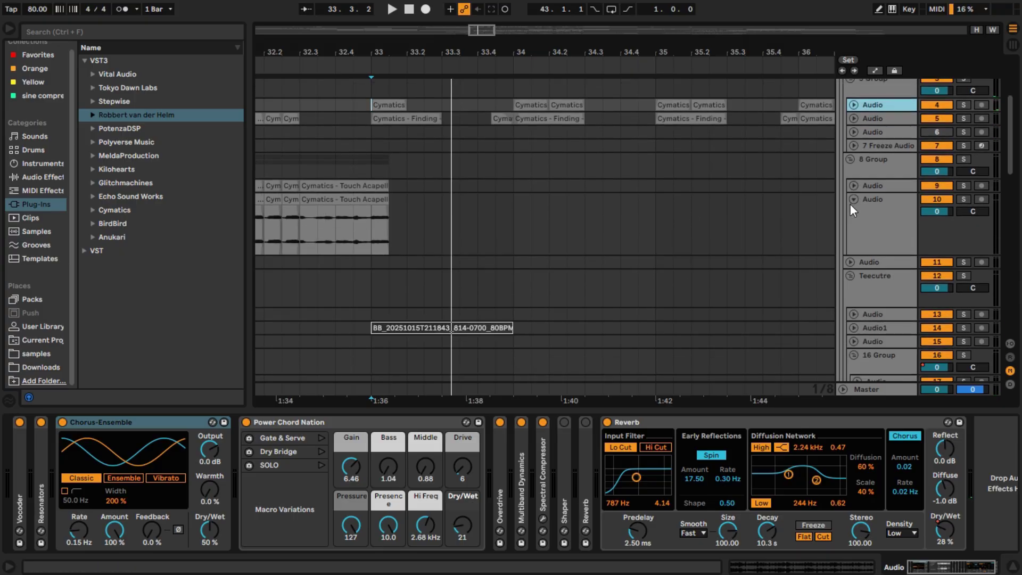
left_click(853, 200)
Find the drums group on track 24 and solo it
scroll(641, 279, "down", 8)
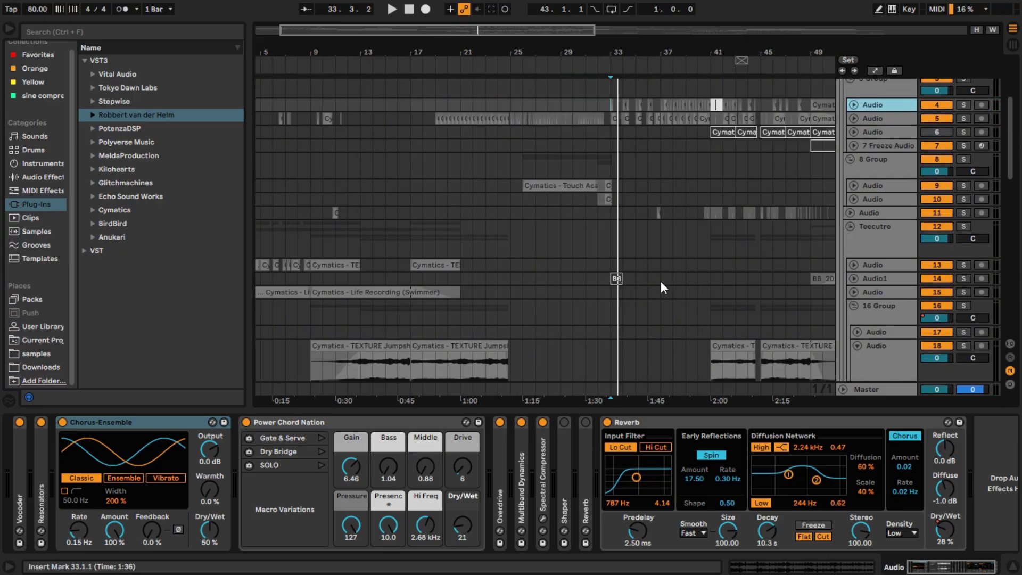
scroll(660, 282, "up", 3)
scroll(673, 288, "down", 5)
scroll(756, 289, "down", 2)
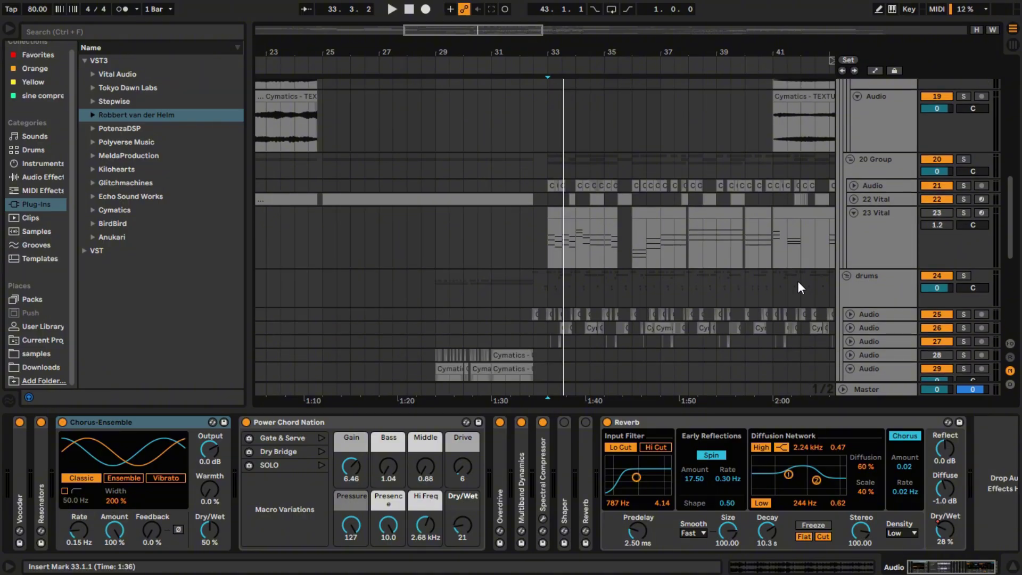
scroll(912, 299, "down", 4)
left_click(964, 218)
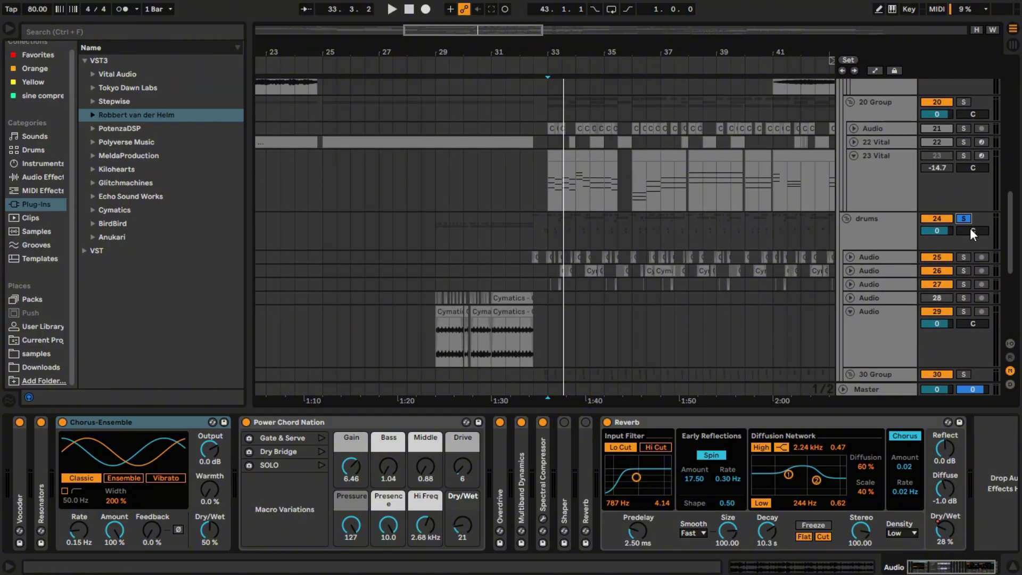
Play the soloed drums group from 33.1.1
scroll(558, 299, "up", 3)
left_click(558, 299)
key("space")
left_click(570, 308)
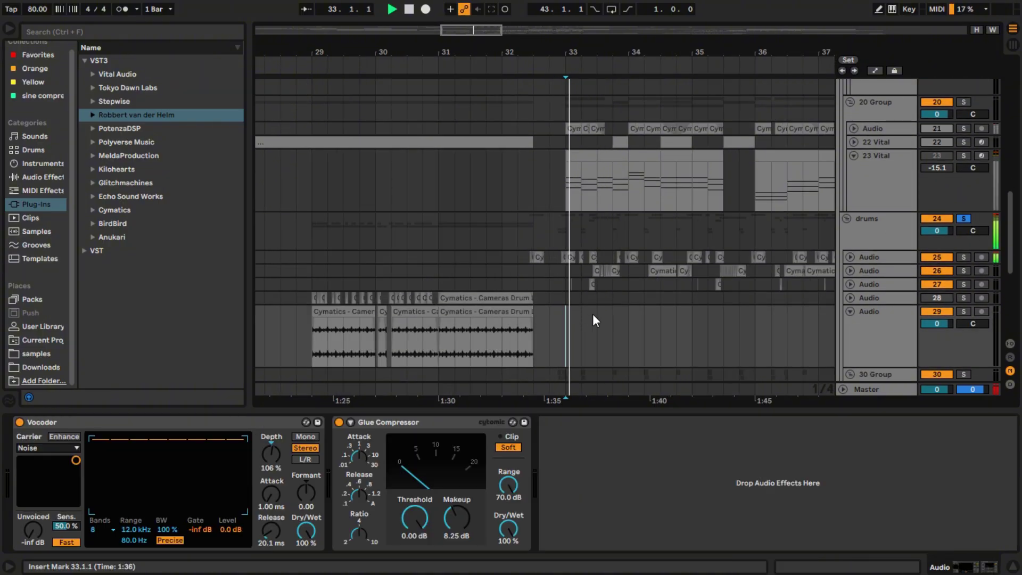
scroll(666, 318, "down", 3)
scroll(732, 316, "up", 3)
scroll(275, 274, "up", 2)
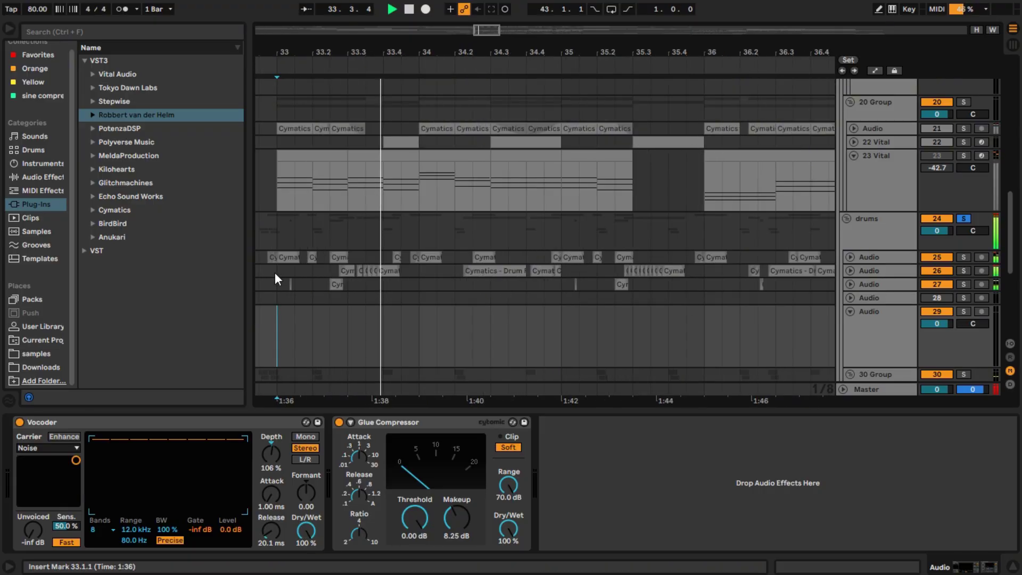
scroll(330, 285, "up", 2)
key("space")
Select the kick clip at 33.1.1 on audio track 25 and unfold the track
scroll(455, 299, "down", 2)
scroll(455, 292, "down", 2)
scroll(393, 293, "up", 4)
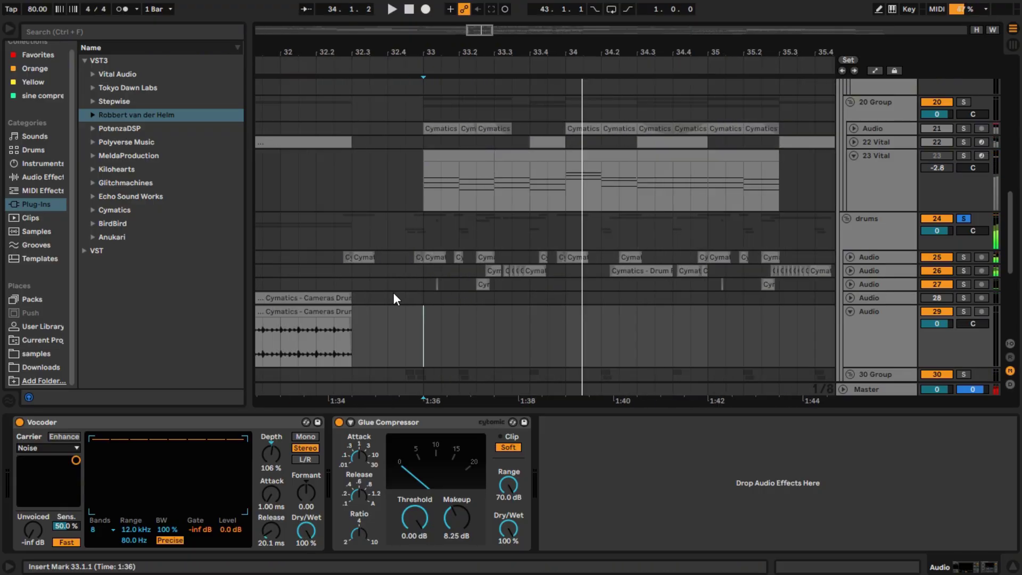
left_click(485, 295)
left_click(478, 257)
left_click(854, 259)
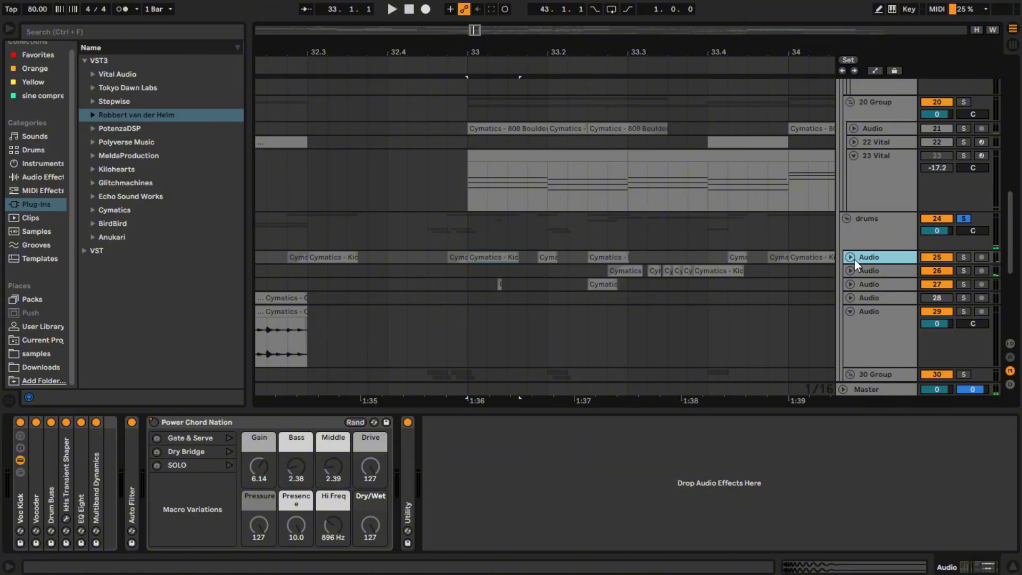
left_click(850, 257)
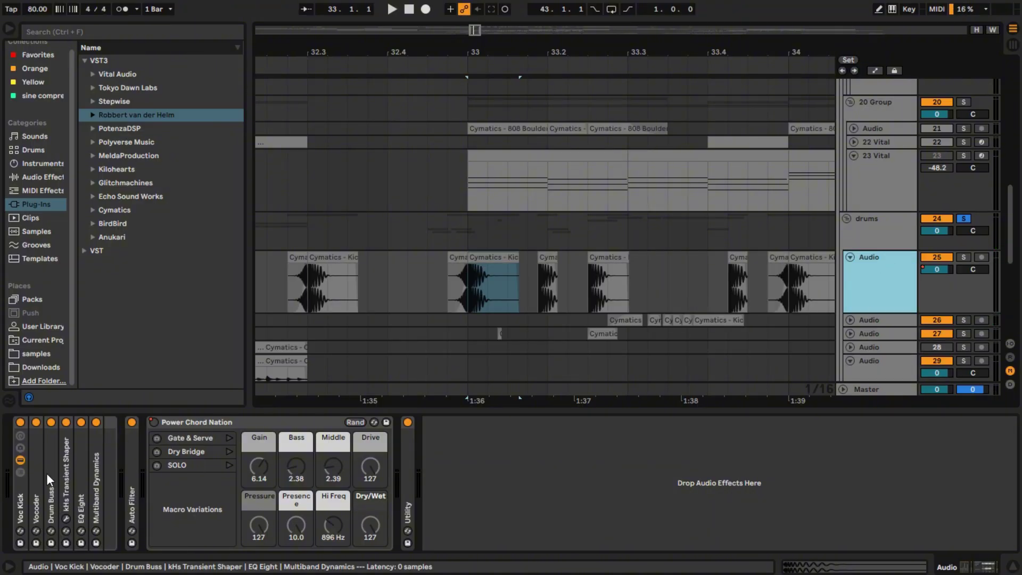
Unfold the Vocoder in track 25's Voc Kick rack and play the kick at 33.1.1 with the track soloed
double_click(37, 491)
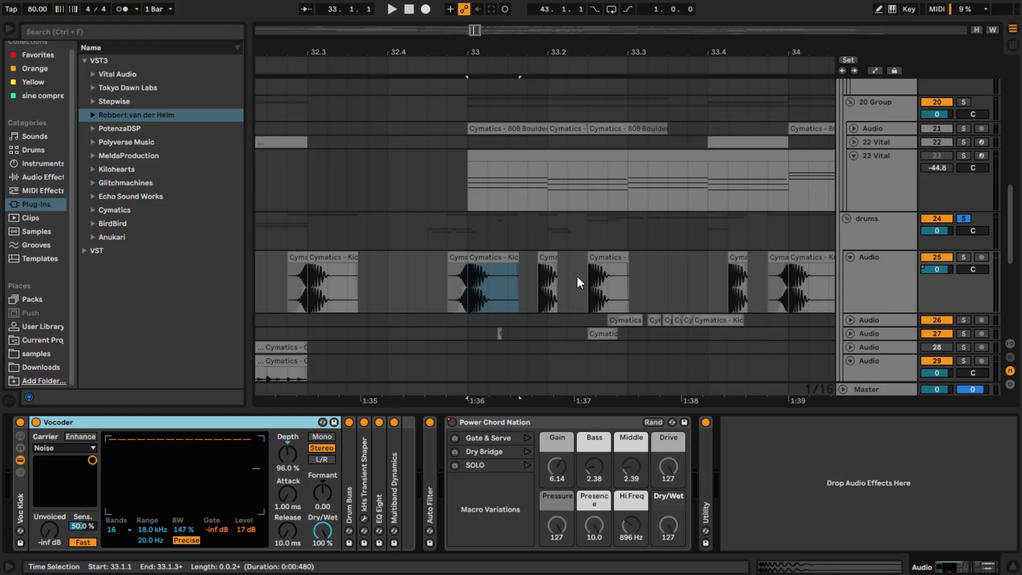
left_click(964, 256)
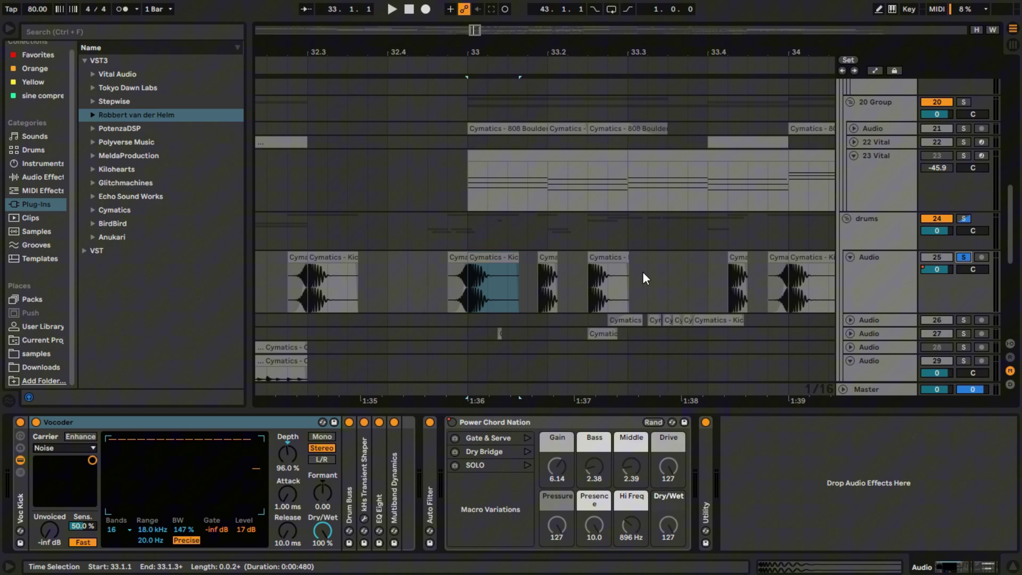
left_click(467, 284)
key("space")
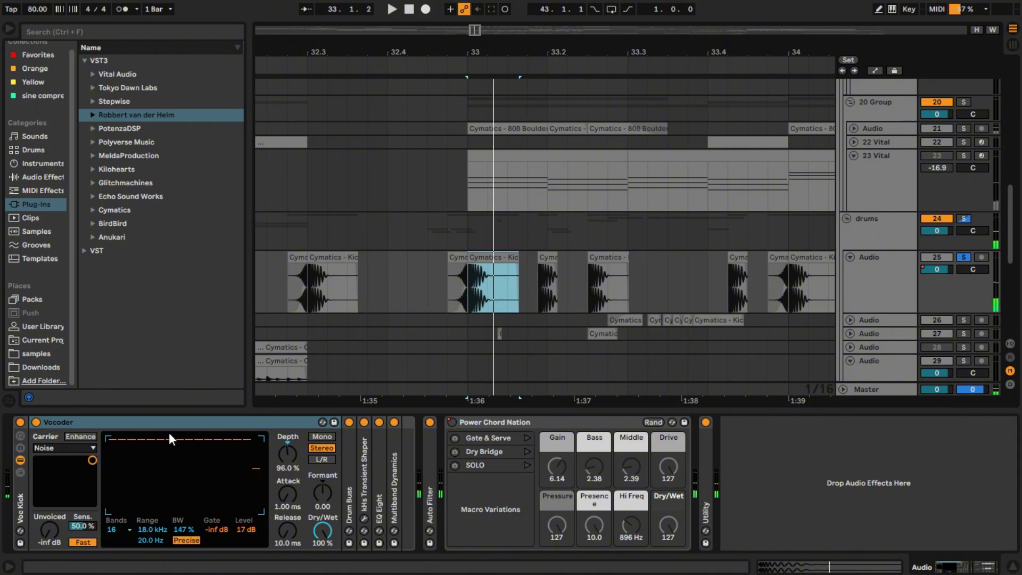
Unfold Drum Buss in the Voc Kick rack and briefly inspect kHs Transient Shaper, EQ Eight and Multiband Dynamics
double_click(350, 455)
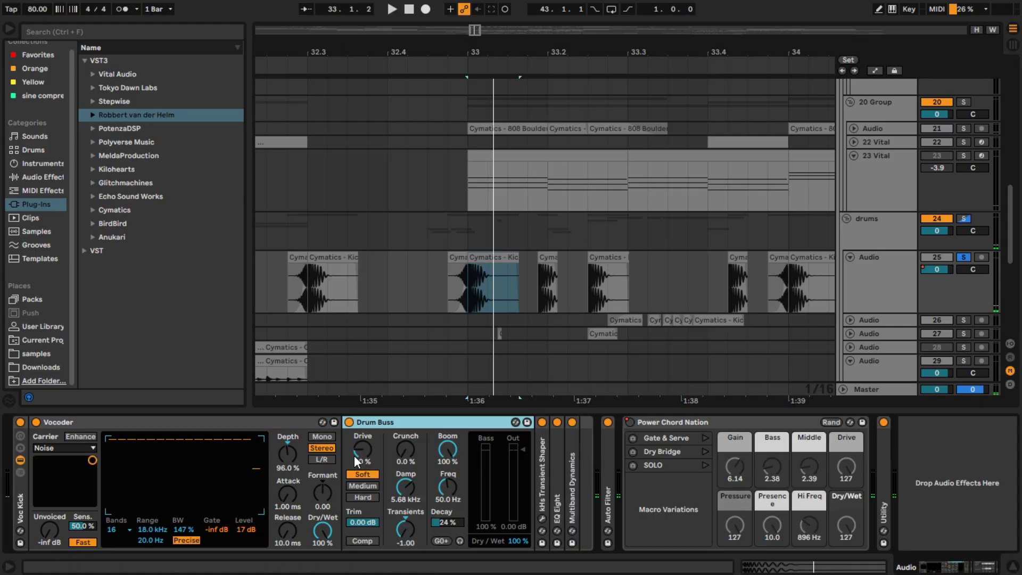
double_click(546, 458)
double_click(607, 423)
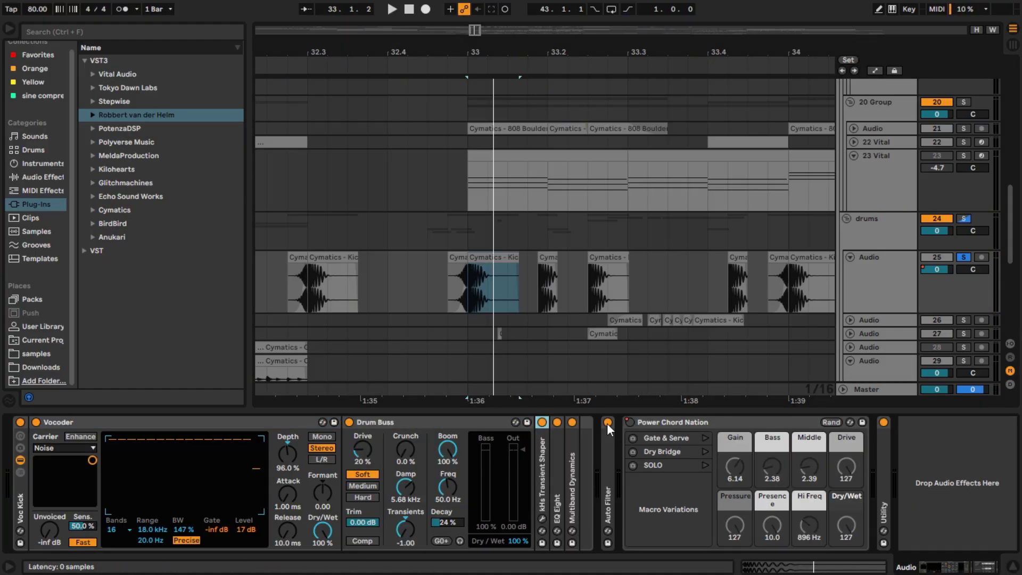
double_click(559, 478)
double_click(662, 421)
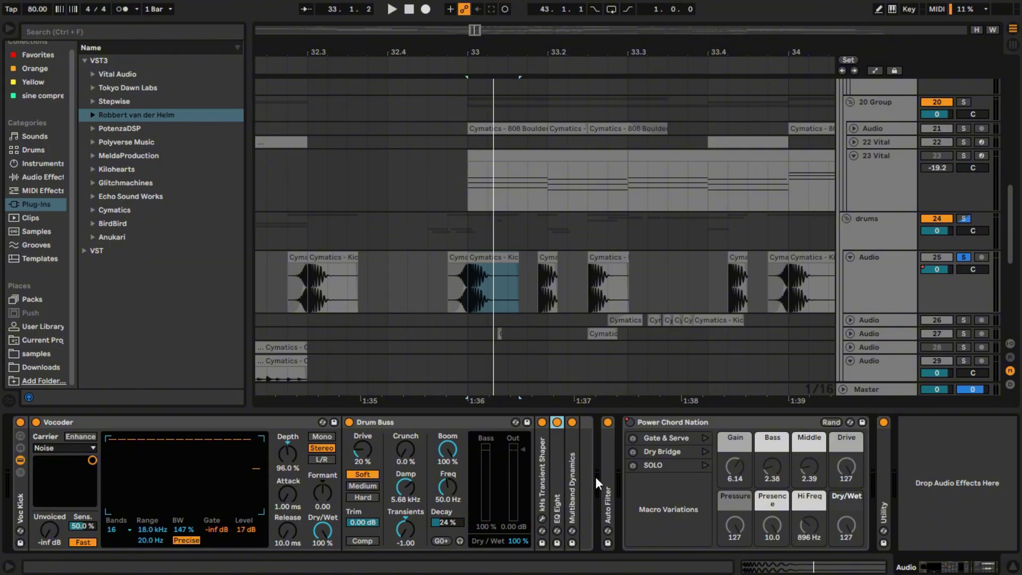
double_click(571, 475)
double_click(663, 422)
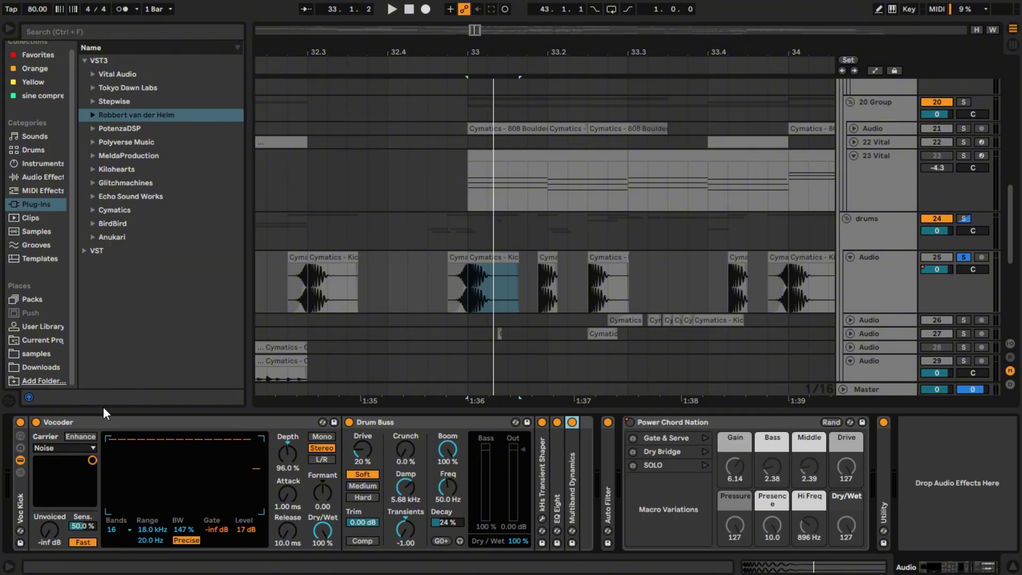
Bypass the Voc Kick rack to play and examine the kick at 33.1.1 without it, and re-enable the rack
left_click(22, 429)
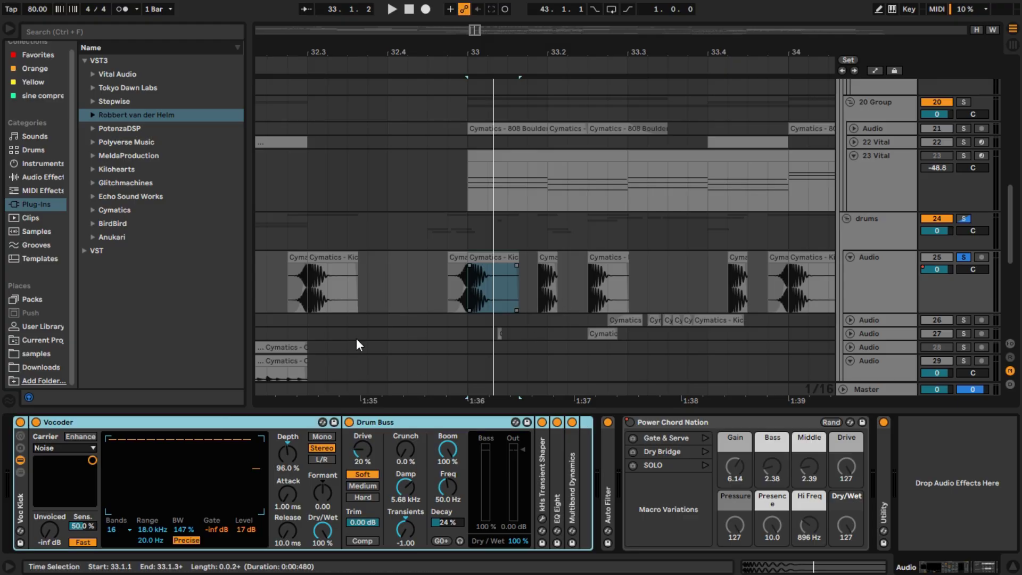
left_click(21, 422)
left_click(500, 257)
key("space")
key("space")
key("space")
key("space")
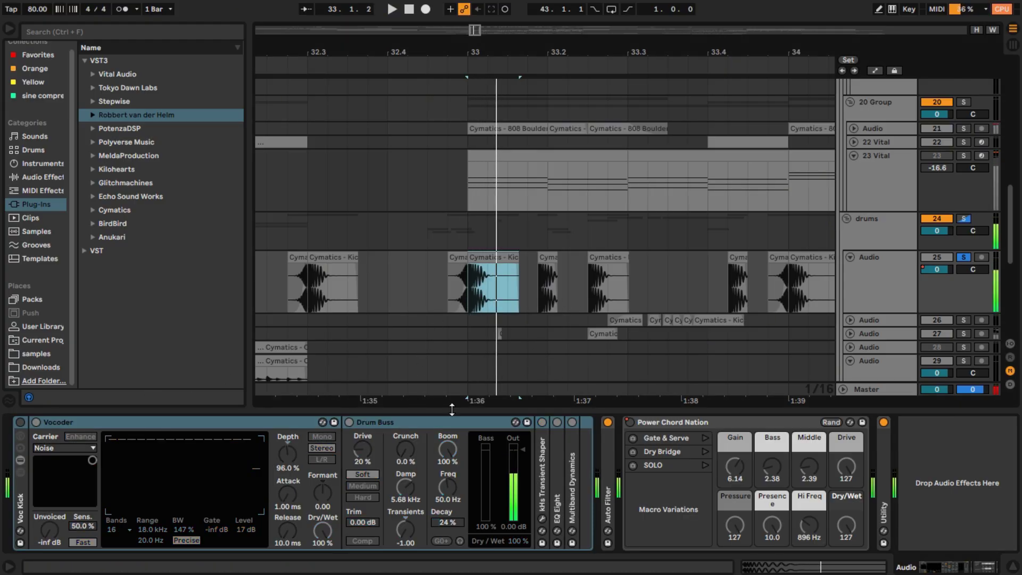
scroll(467, 279, "up", 5)
scroll(537, 297, "down", 4)
scroll(546, 286, "up", 4)
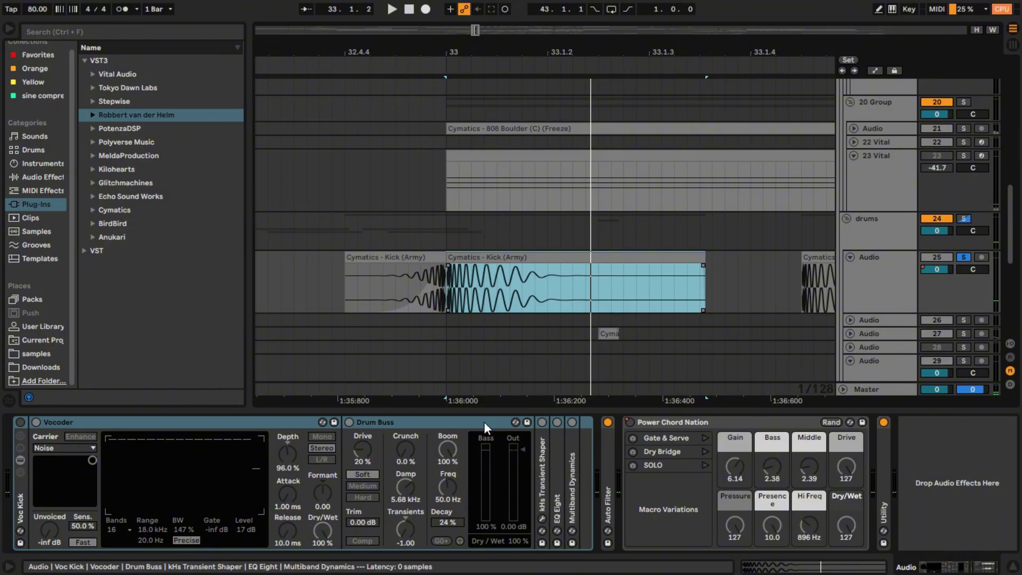
left_click(20, 422)
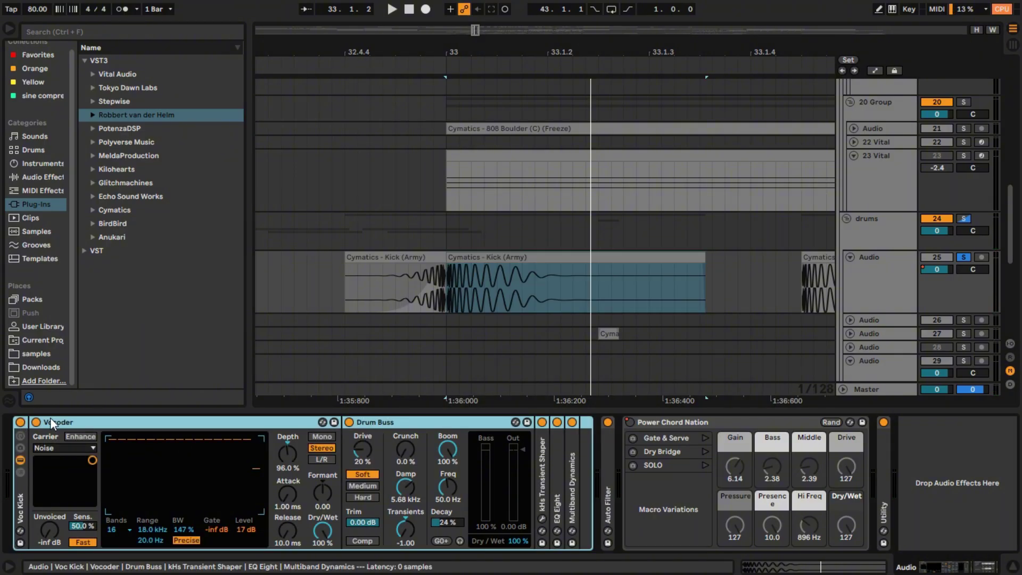
Deactivate only the Vocoder in the Voc Kick rack and play the kick clip at 33.1.1
key("0")
left_click(390, 419)
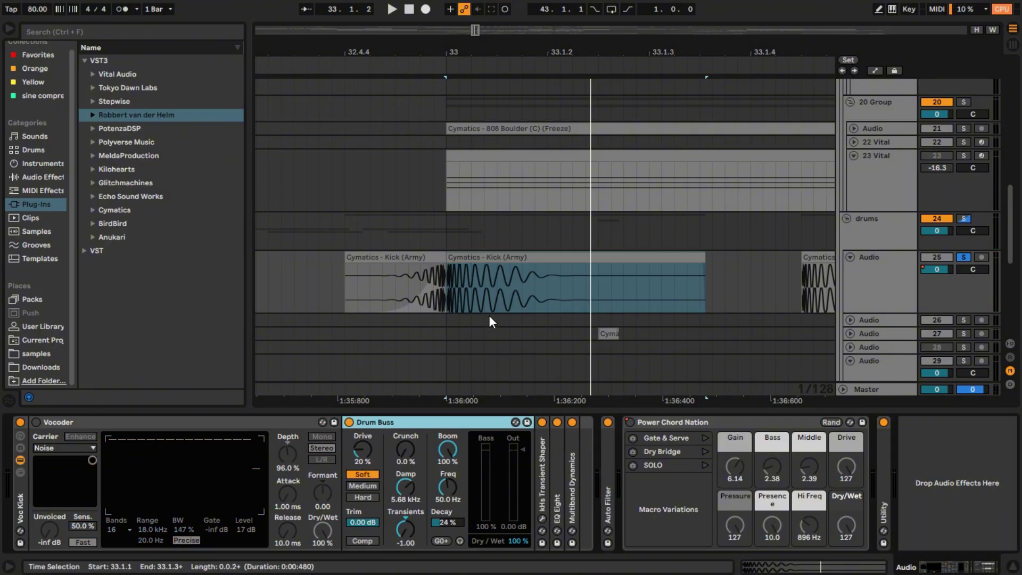
left_click(448, 298)
key("space")
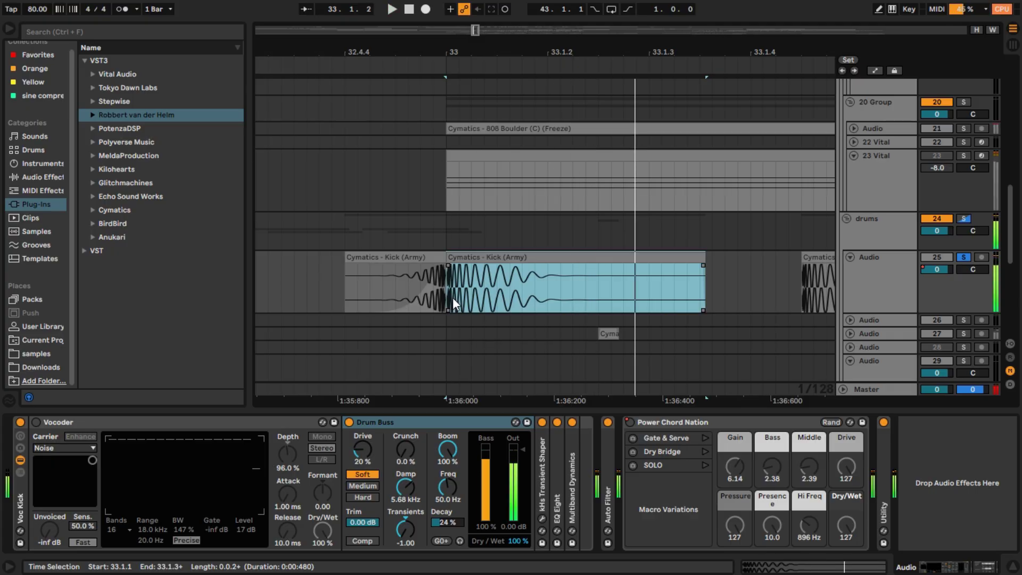
Fold Drum Buss and unfold kHs Transient Shaper in the Voc Kick rack
double_click(386, 423)
left_click(364, 468)
double_click(363, 468)
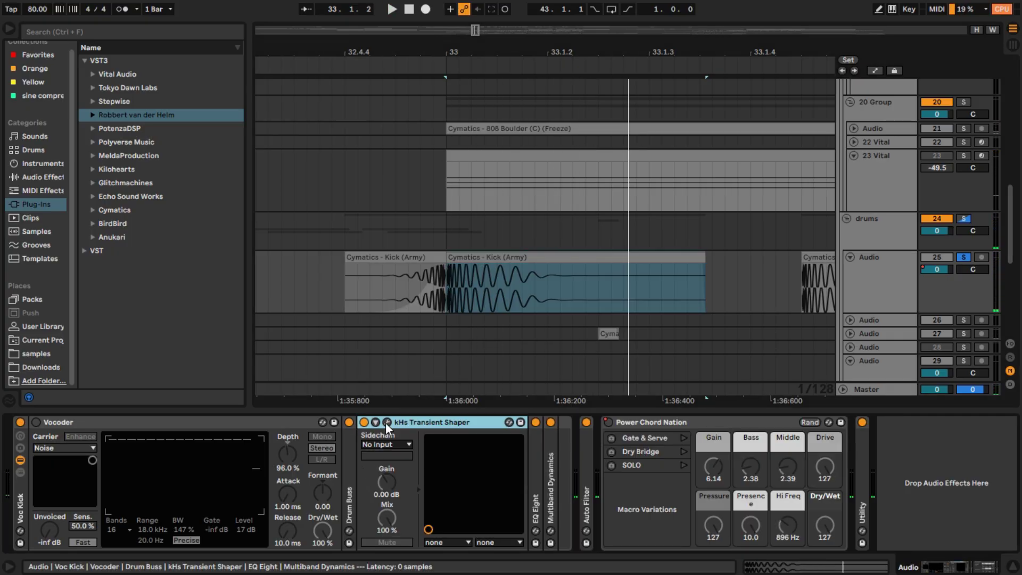
Play the kick from 33.1.1 and switch kHs Transient Shaper off and back on
left_click(443, 297)
key("space")
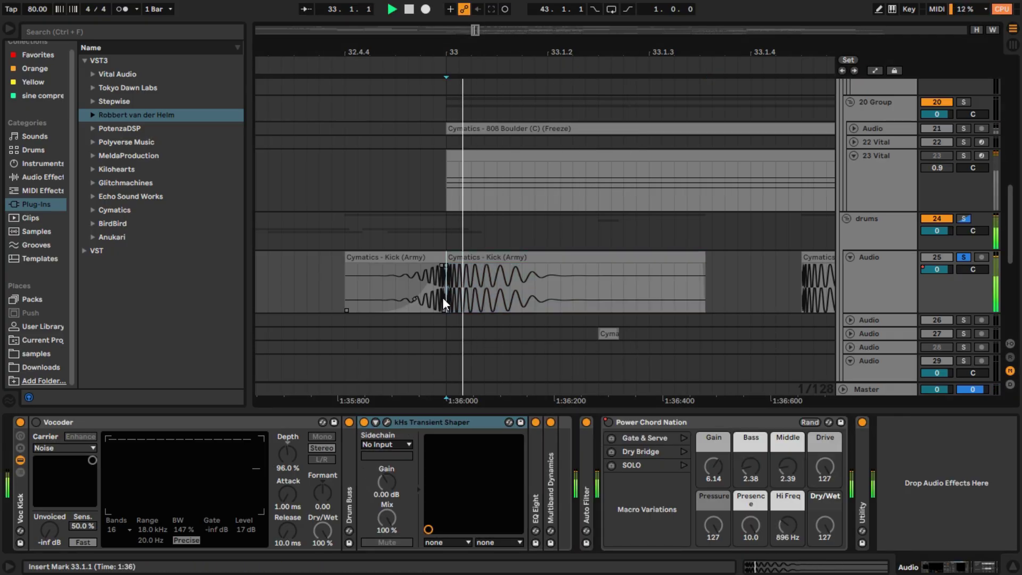
left_click(363, 421)
left_click(363, 422)
key("space")
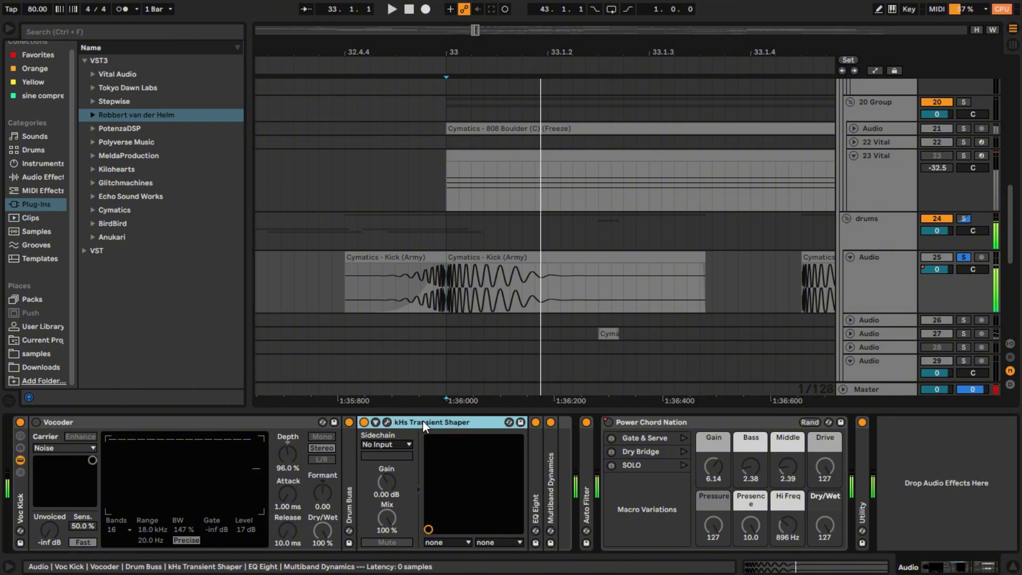
Reactivate the Vocoder in the Voc Kick rack and replay the kick clip from 33.1.1
left_click(36, 421)
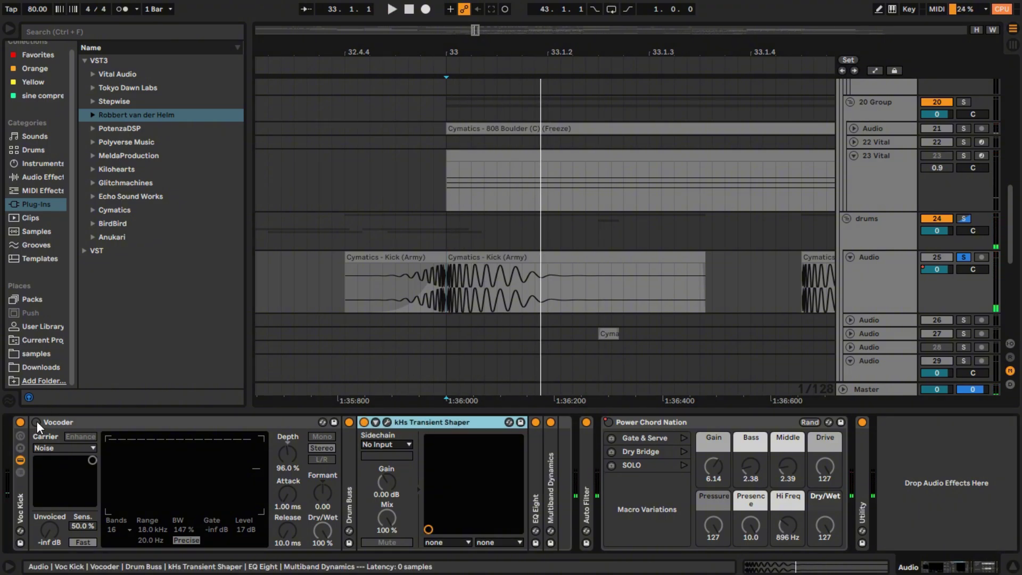
key("space")
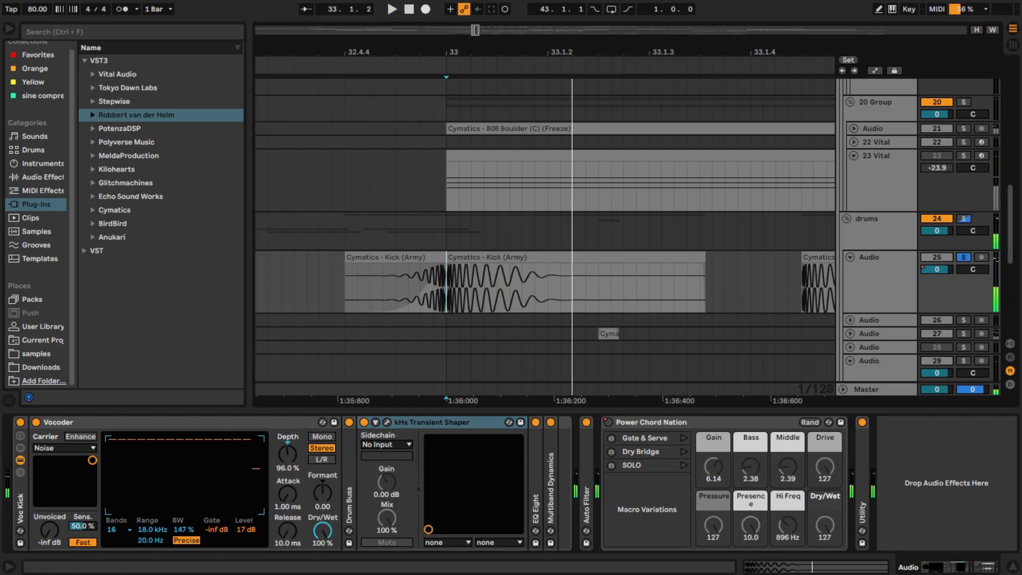
left_click(446, 283)
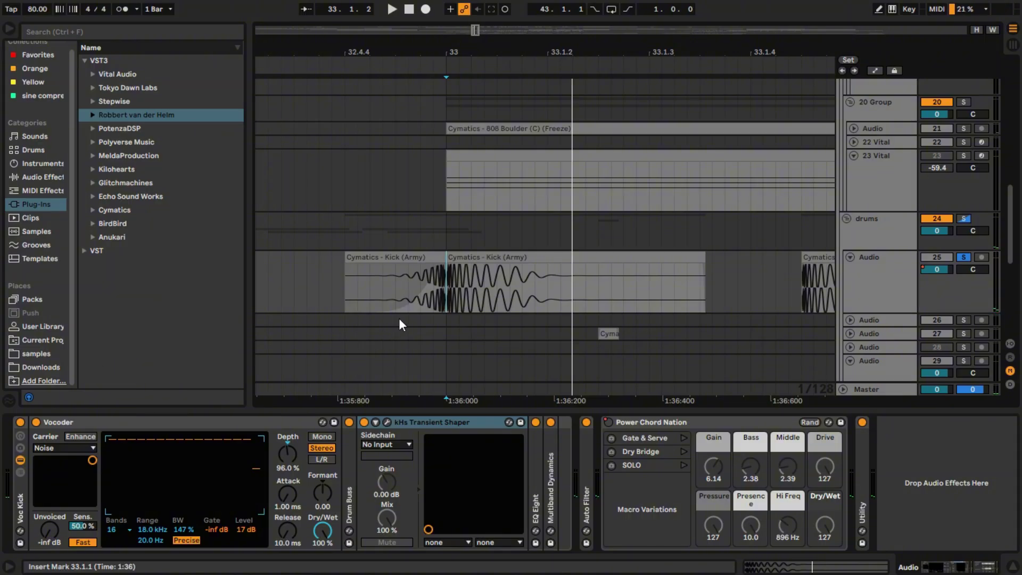
scroll(446, 287, "up", 5)
key("space")
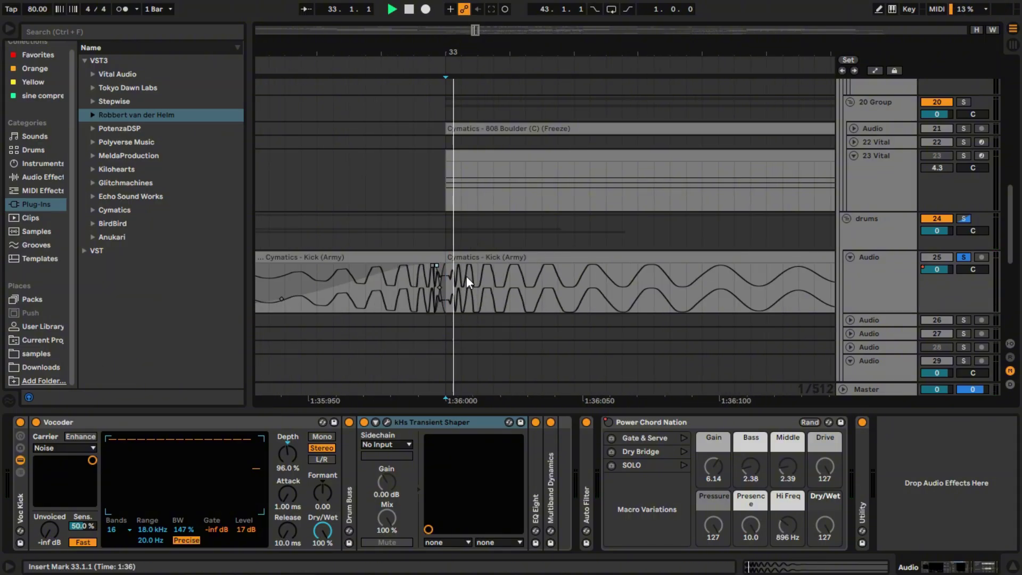
key("space")
key("space")
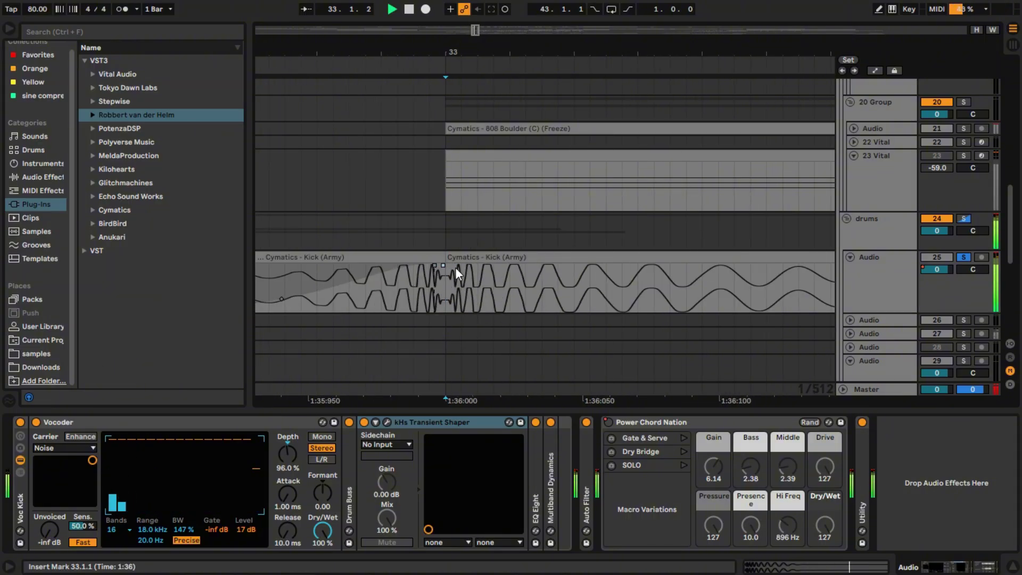
scroll(496, 335, "down", 3)
key("space")
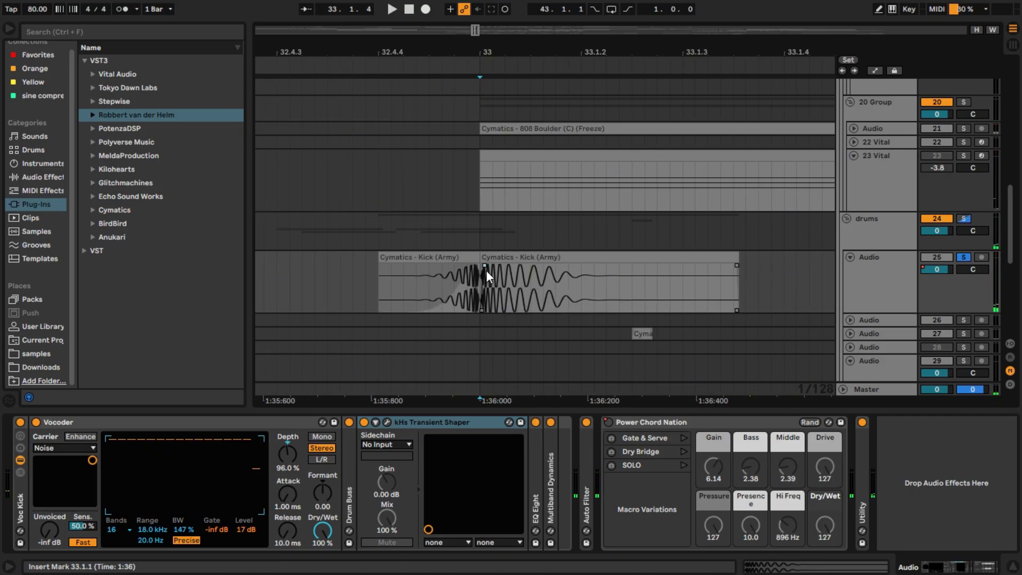
scroll(486, 270, "down", 3)
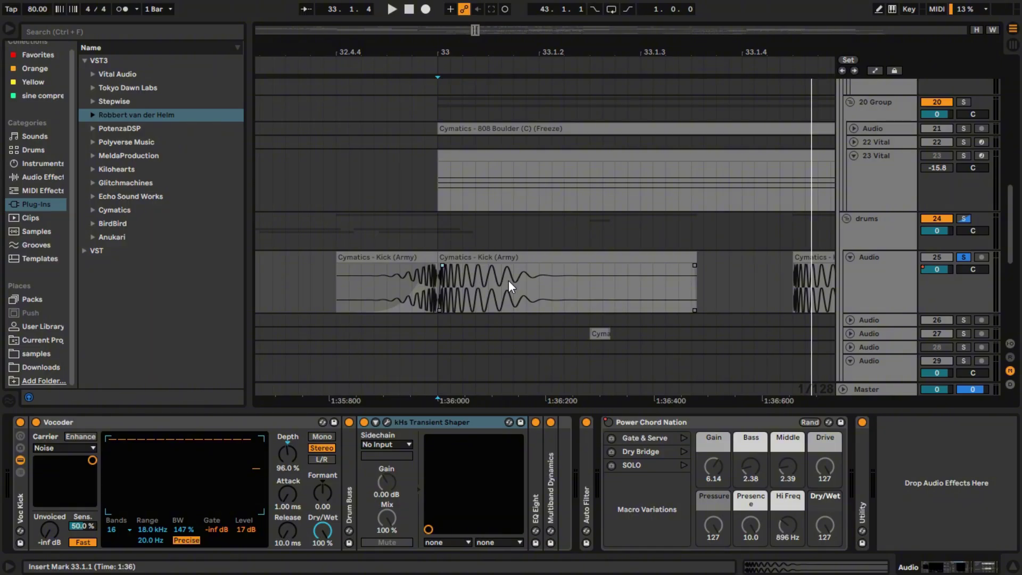
Unfold EQ Eight and Multiband Dynamics one after the other to examine their settings, then fold both along with the Vocoder
double_click(460, 422)
double_click(377, 484)
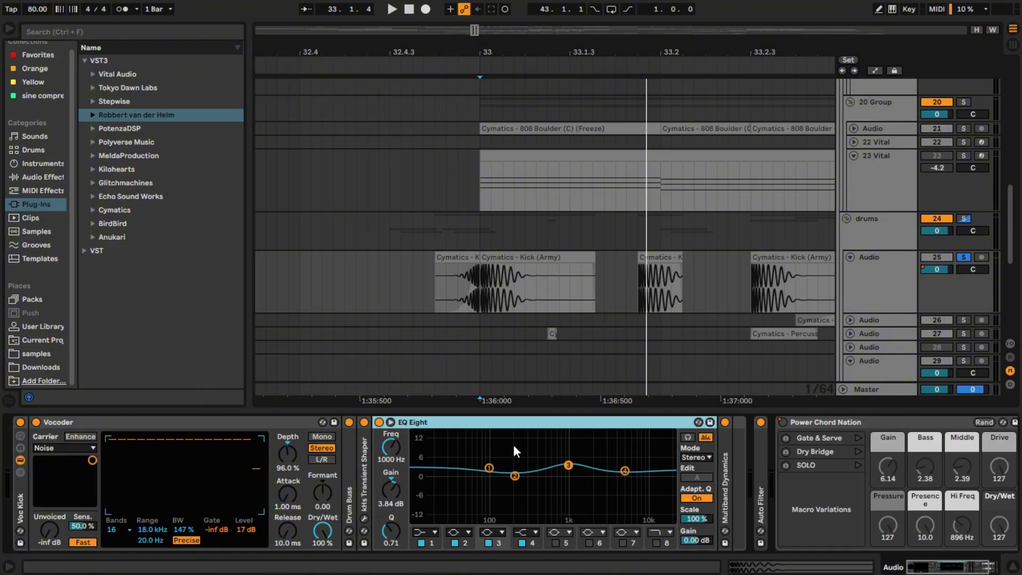
double_click(484, 422)
double_click(396, 471)
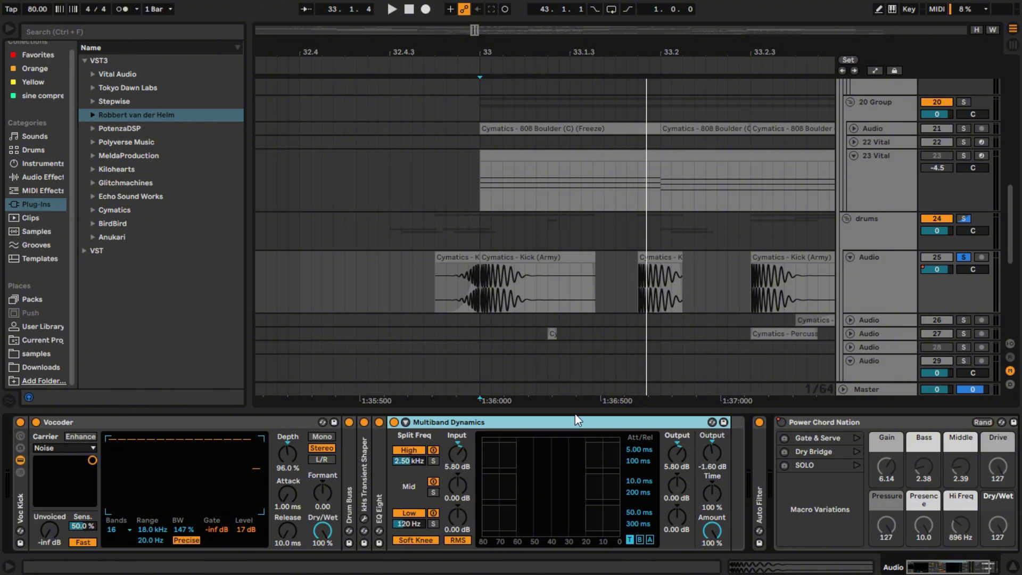
double_click(550, 422)
double_click(218, 421)
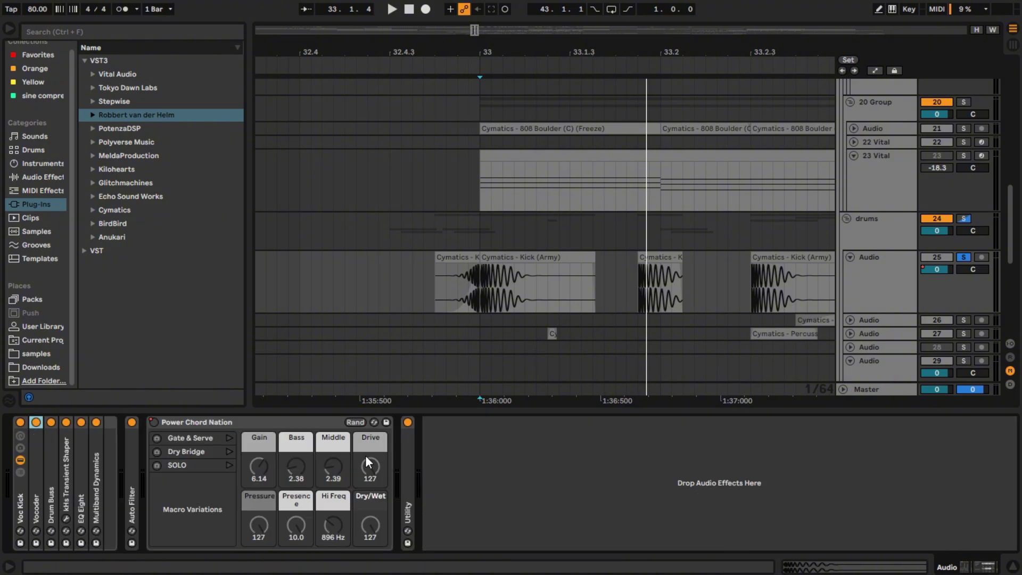
Unfold the Utility device at the end of the kick track's effect chain and examine its settings
left_click(408, 471)
double_click(408, 471)
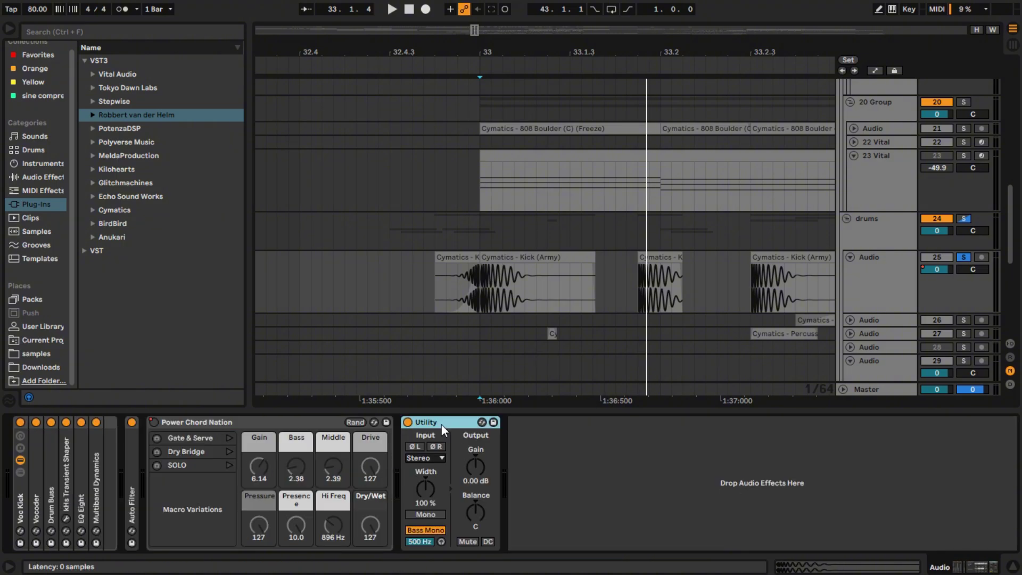
double_click(442, 424)
double_click(404, 475)
scroll(419, 306, "down", 2)
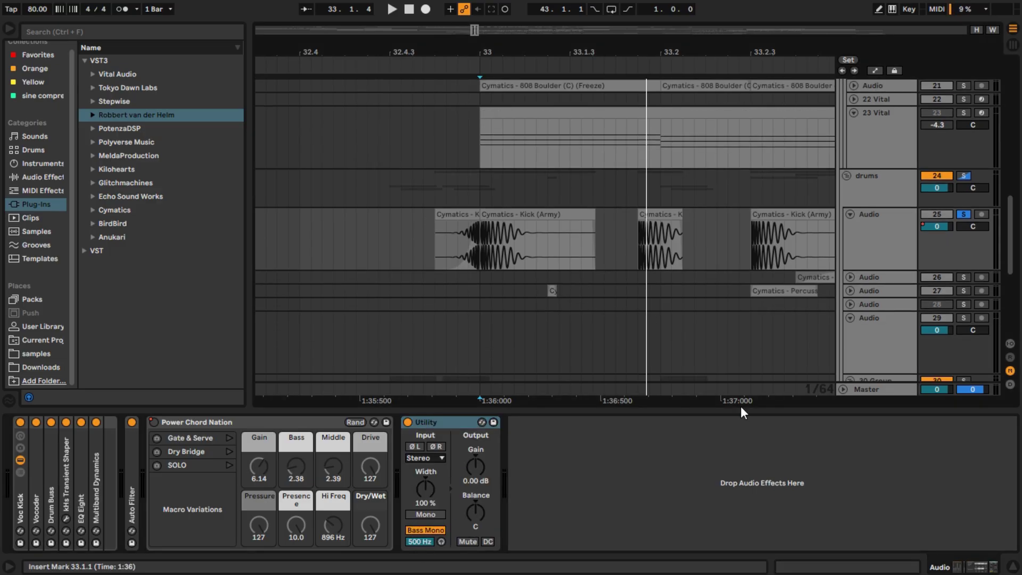
Hide the device view, fold kick track 25 and look over the remaining drum tracks around bar 33
left_click(1015, 567)
left_click(850, 214)
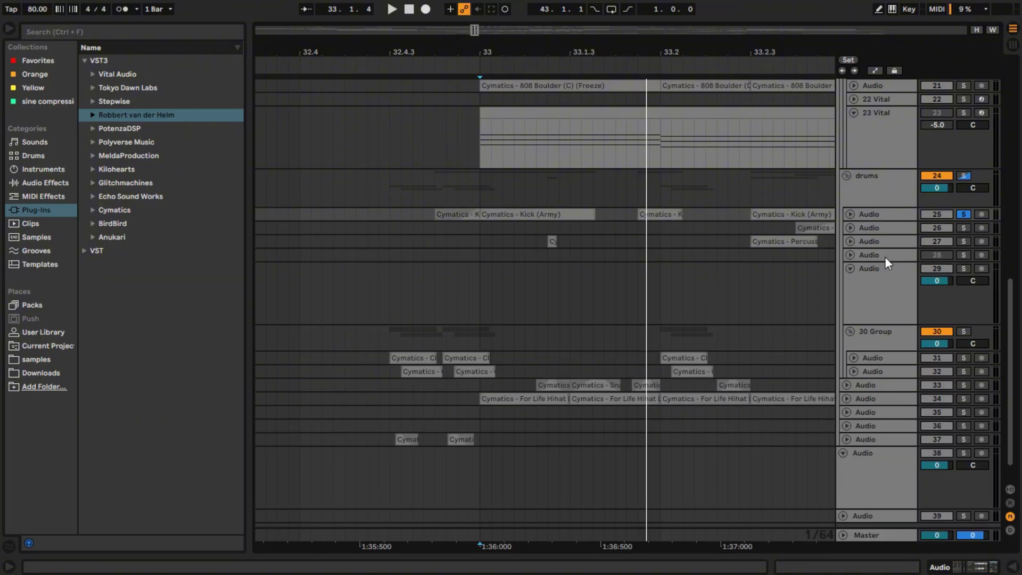
scroll(493, 283, "up", 1)
scroll(541, 282, "down", 2)
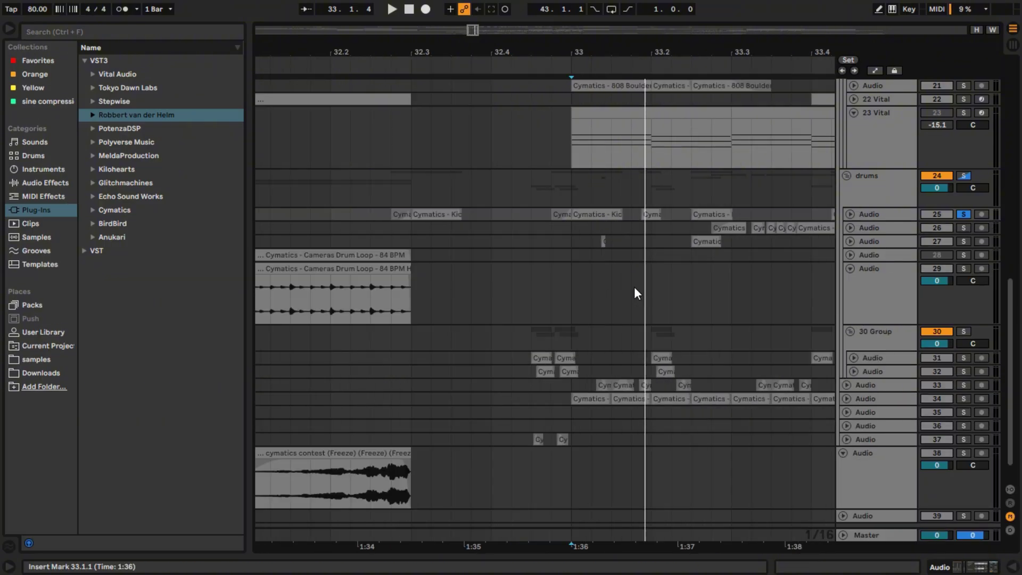
scroll(627, 266, "left", 2)
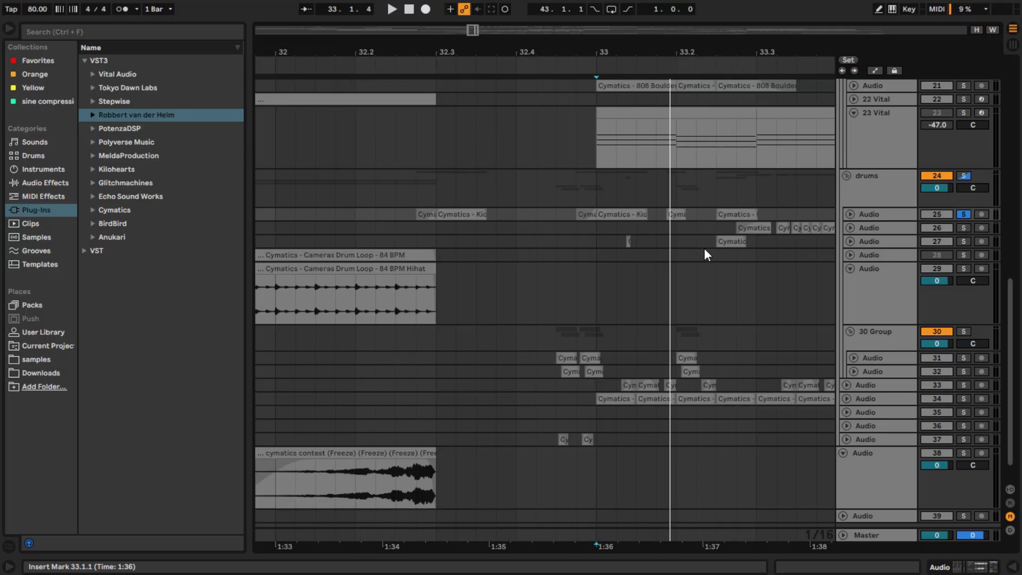
scroll(745, 246, "right", 4)
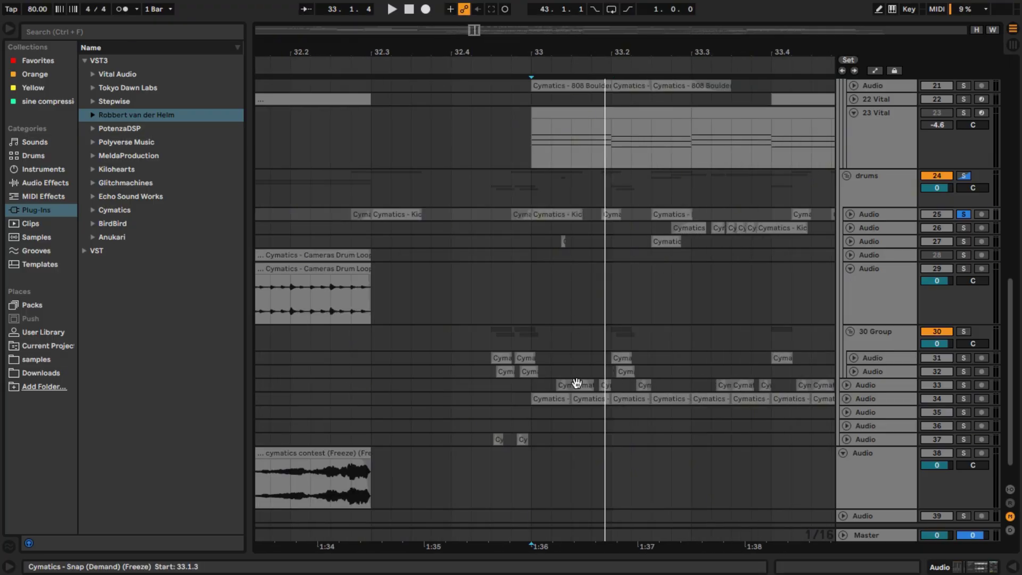
scroll(548, 280, "down", 2)
scroll(573, 356, "down", 2)
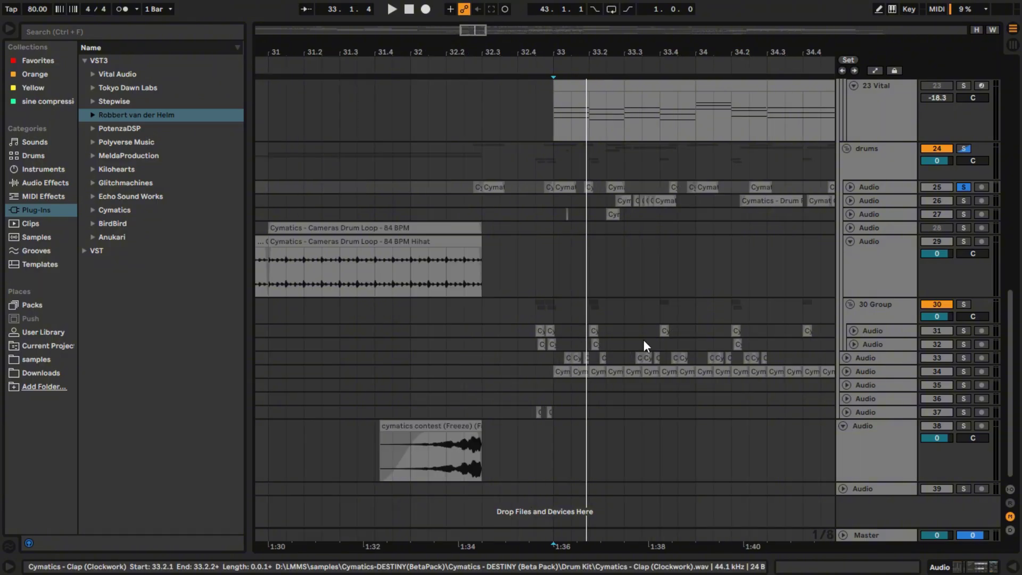
Solo clap track 31 and play its clip at 33.2.1
left_click(964, 331)
key("plus")
key("plus")
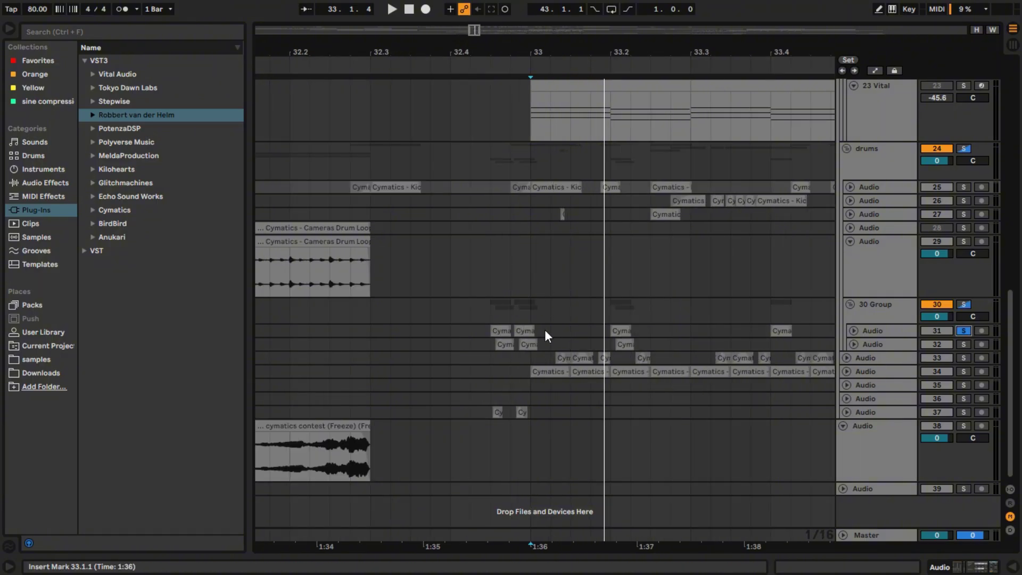
left_click(545, 330)
key("space")
left_click(614, 329)
key("space")
key("space")
key("space")
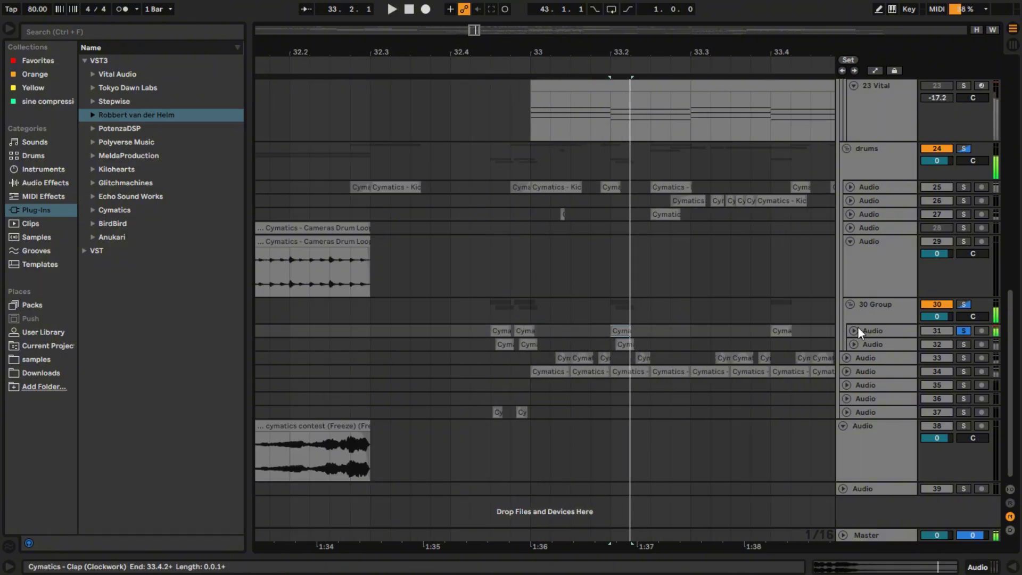
Show the effect chain of clap track 31 and deactivate Drum Buss, Vocoder and Multiband Dynamics
left_click(865, 330)
left_click(1014, 567)
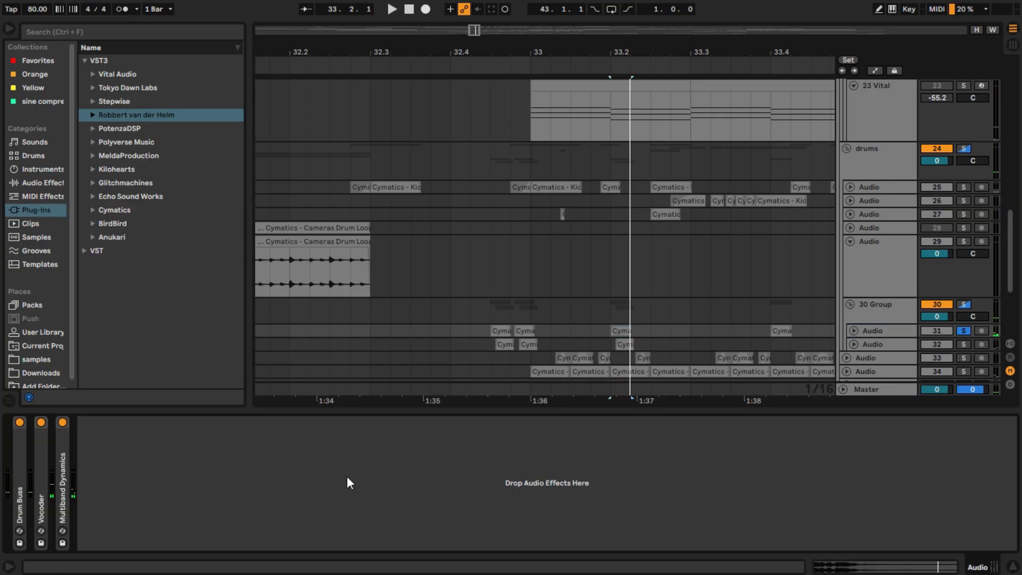
left_click(20, 422)
left_click(41, 422)
left_click(62, 422)
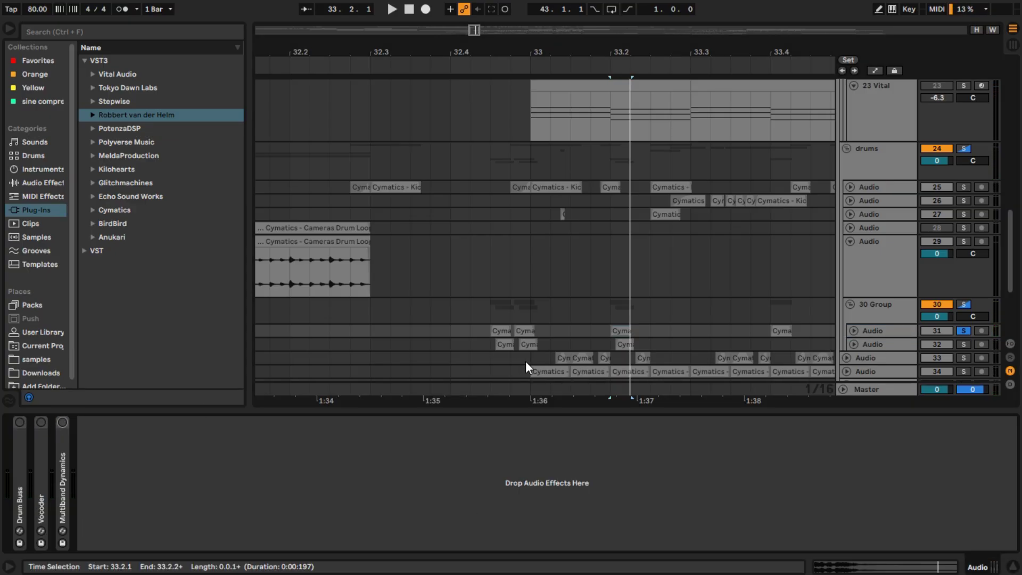
Unfold track 31 and play the Clap (Clockwork) clip from 33.2.1 without its effects
left_click(854, 330)
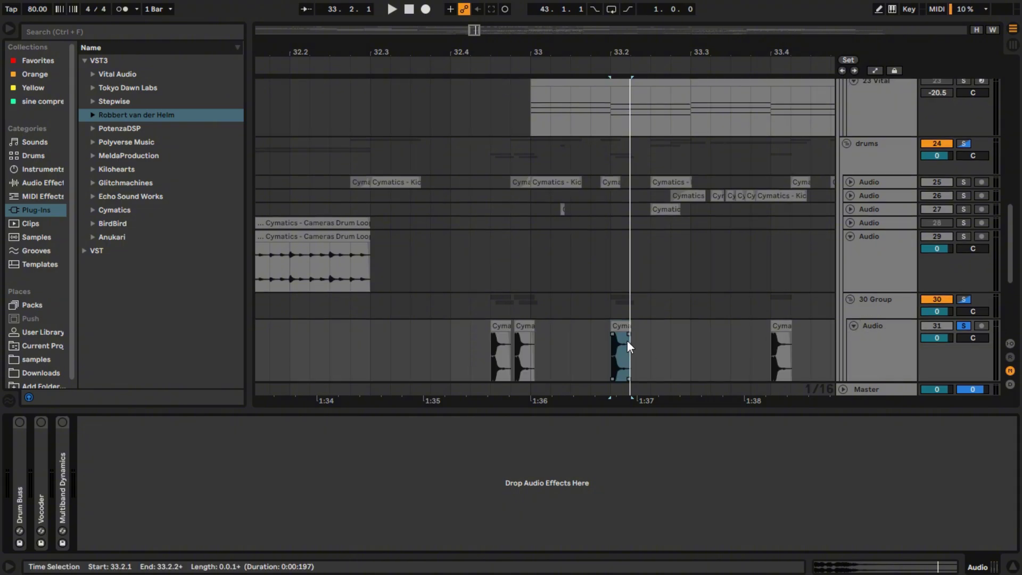
key("space")
scroll(615, 341, "up", 6)
key("space")
key("space")
key("space")
scroll(670, 343, "down", 4)
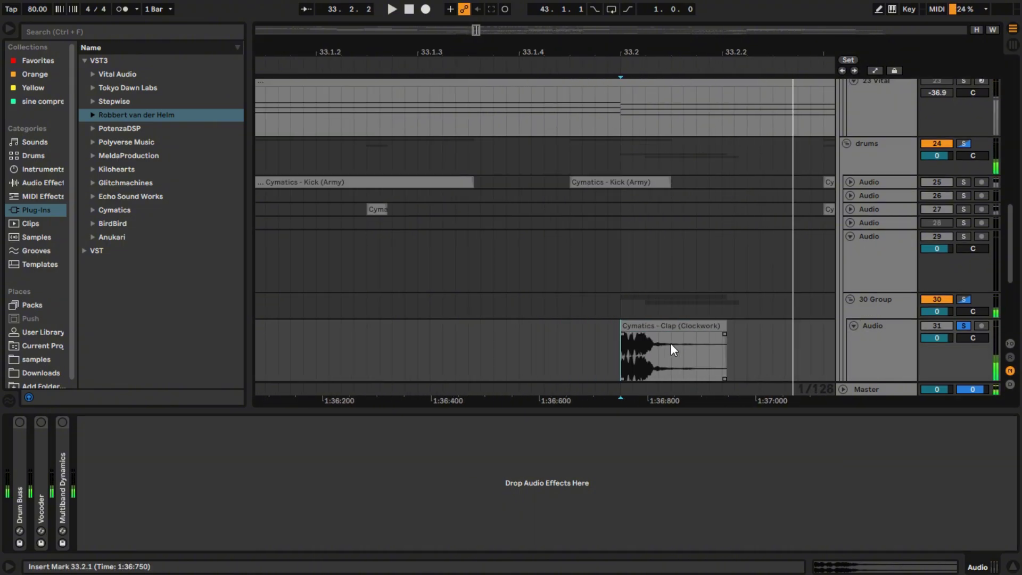
Play the unprocessed clap from several points in its tail and transient, and again from the clip's start
scroll(705, 336, "up", 2)
left_click_drag(669, 342, 763, 345)
left_click(613, 351)
key("space")
key("space")
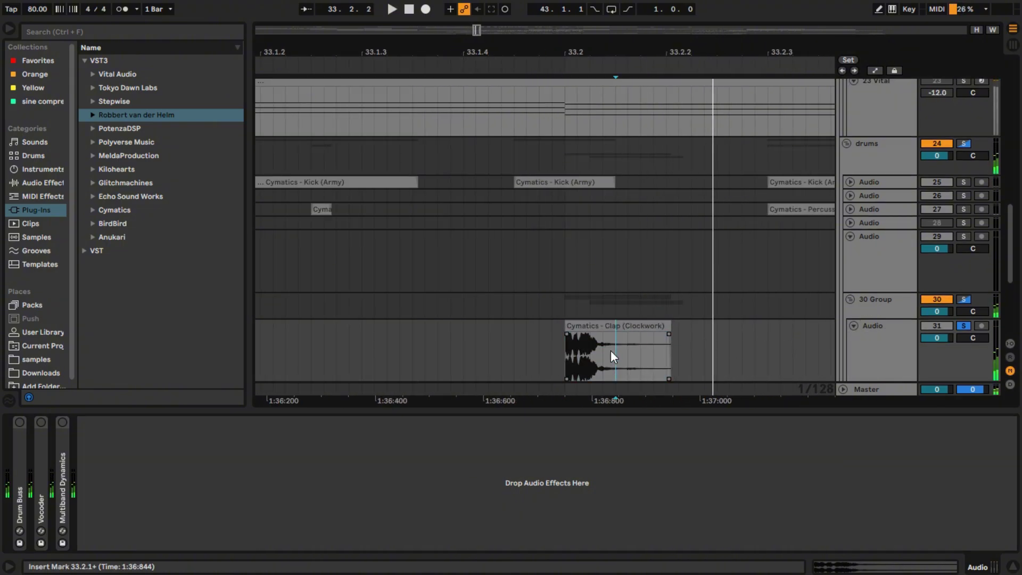
left_click(603, 351)
key("space")
key("space")
left_click(590, 352)
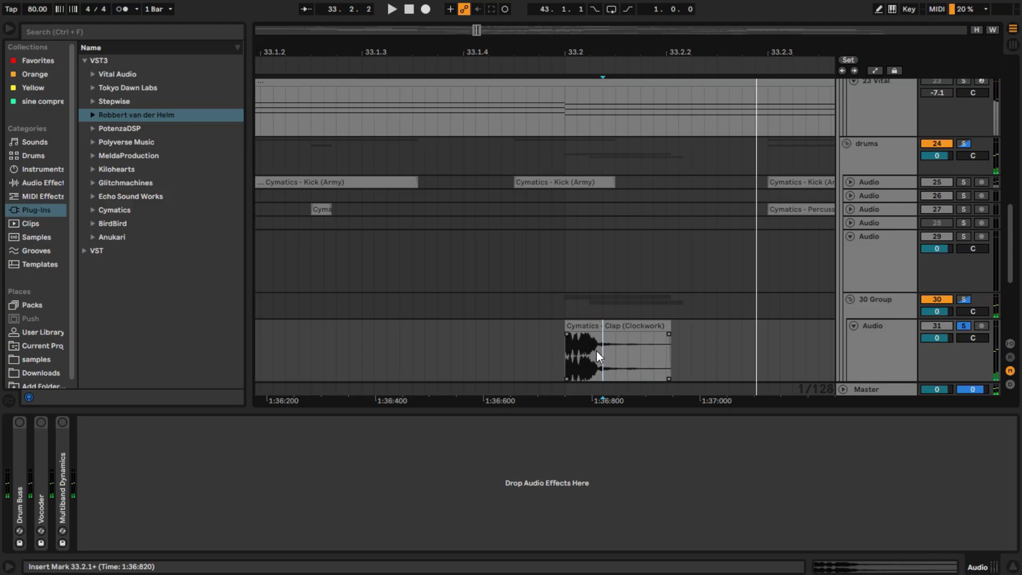
key("space")
key("space")
left_click(564, 351)
key("space")
key("space")
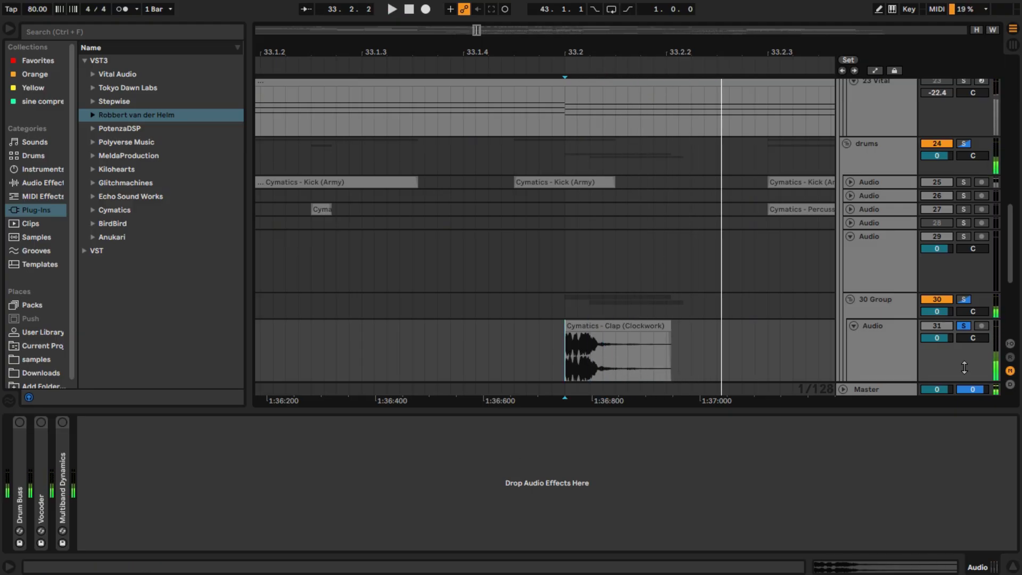
Unfold and activate Drum Buss on the clap track, play the clap through it, and fold the device
double_click(20, 475)
left_click(20, 422)
key("space")
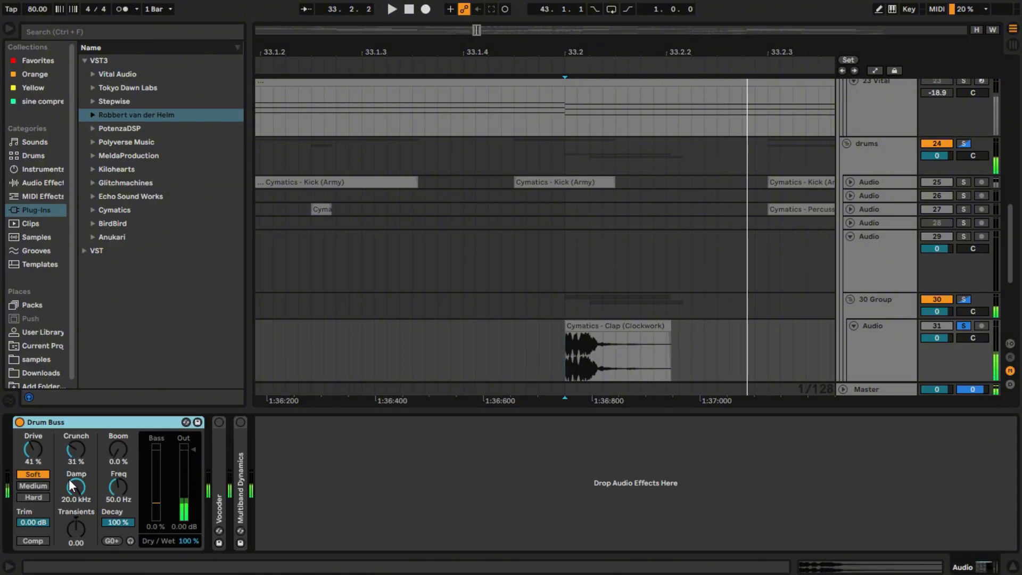
double_click(140, 424)
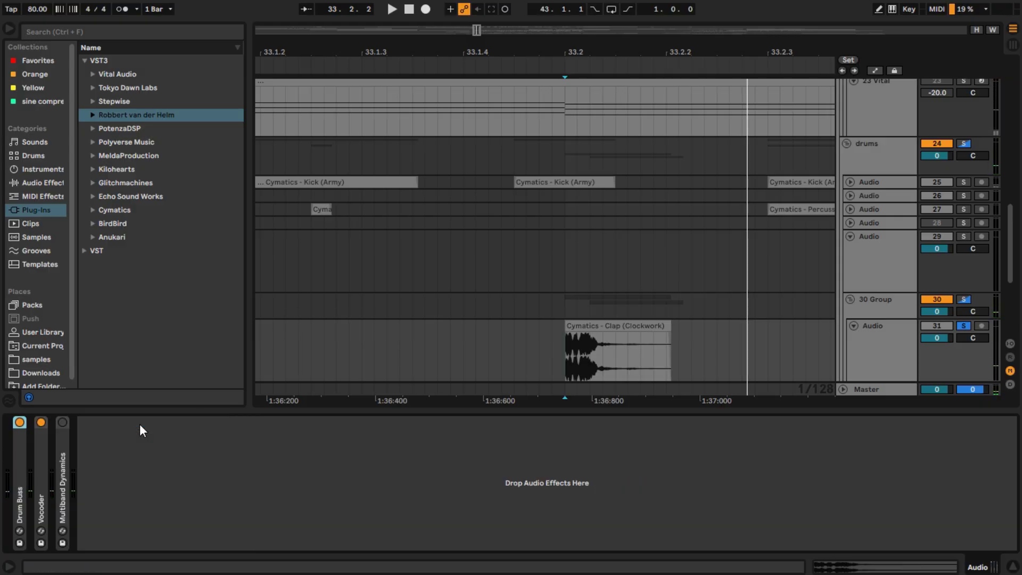
Examine the activated Vocoder on the clap track, play the clap from 33.2.1 through it, and fold the device
double_click(44, 472)
left_click(565, 355)
key("space")
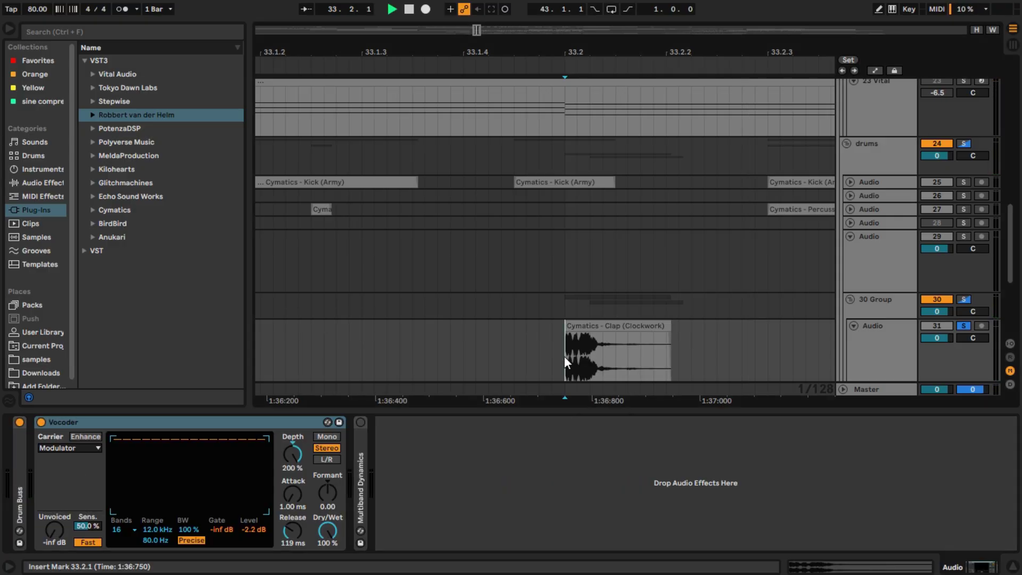
key("space")
double_click(277, 423)
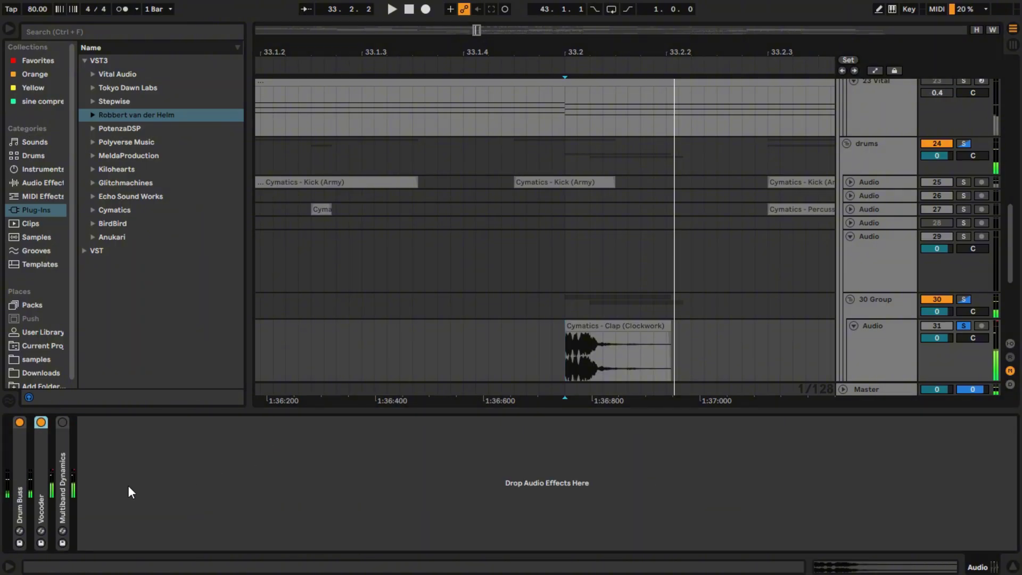
Unfold and activate Multiband Dynamics on the clap track and play the fully processed clap from 33.2.1
double_click(60, 497)
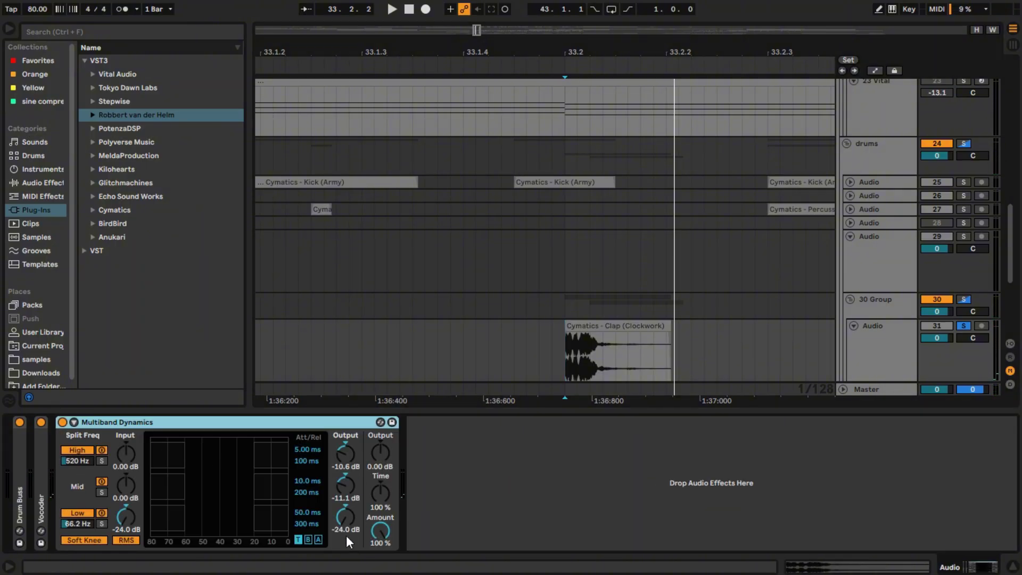
key("space")
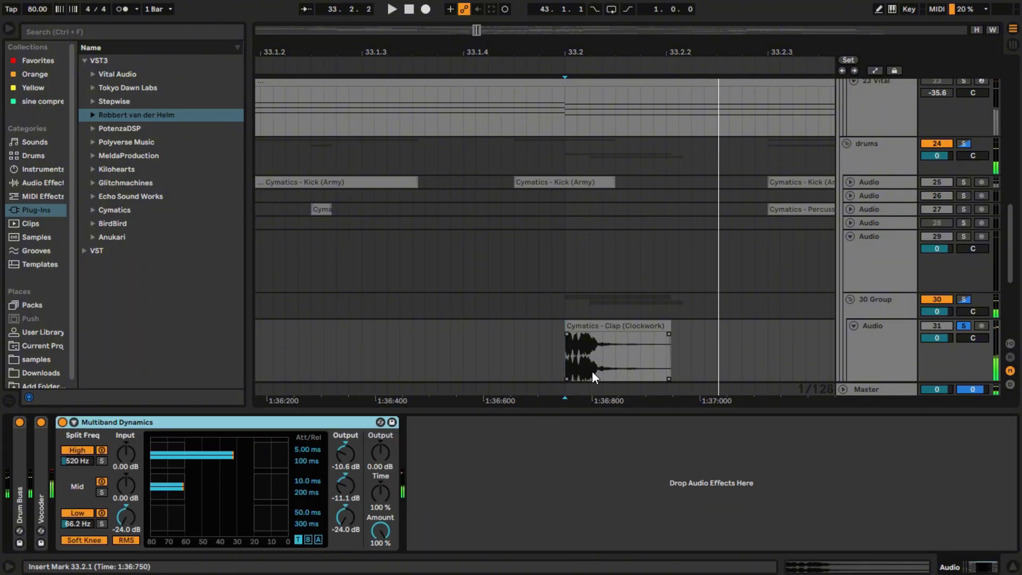
left_click(567, 362)
Unfold percussion track 27 and set the insert marker at its short clip after 33.1.2 to examine the track's effects
scroll(761, 333, "down", 5)
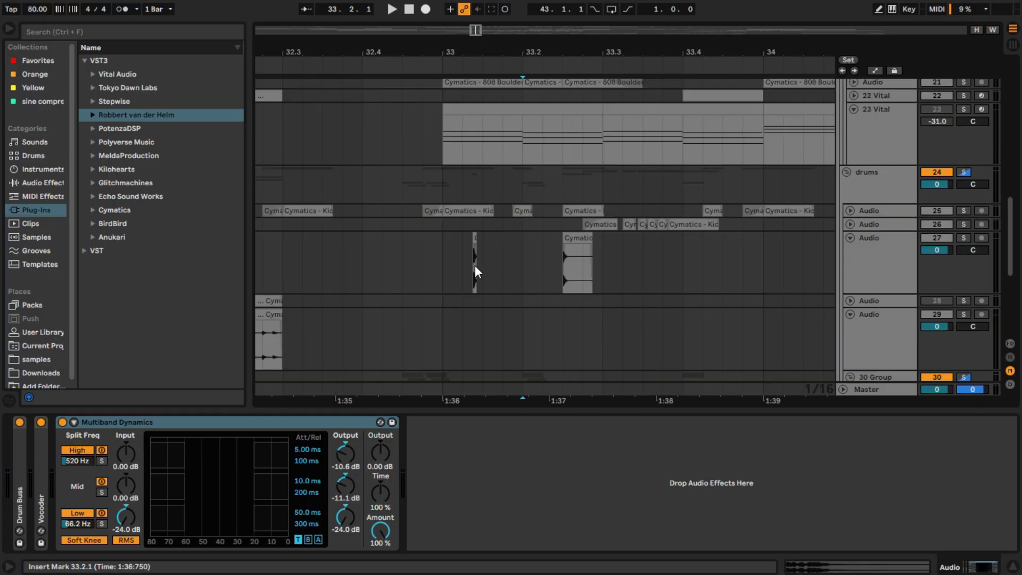
left_click(475, 265)
scroll(477, 273, "up", 5)
scroll(478, 273, "up", 4)
scroll(379, 263, "down", 4)
scroll(353, 261, "up", 2)
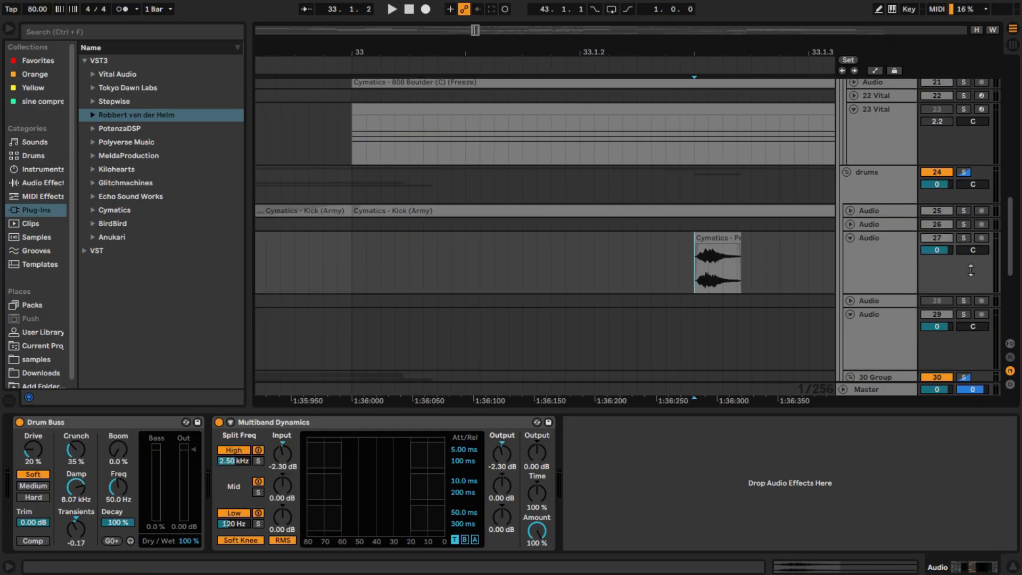
scroll(734, 302, "down", 10)
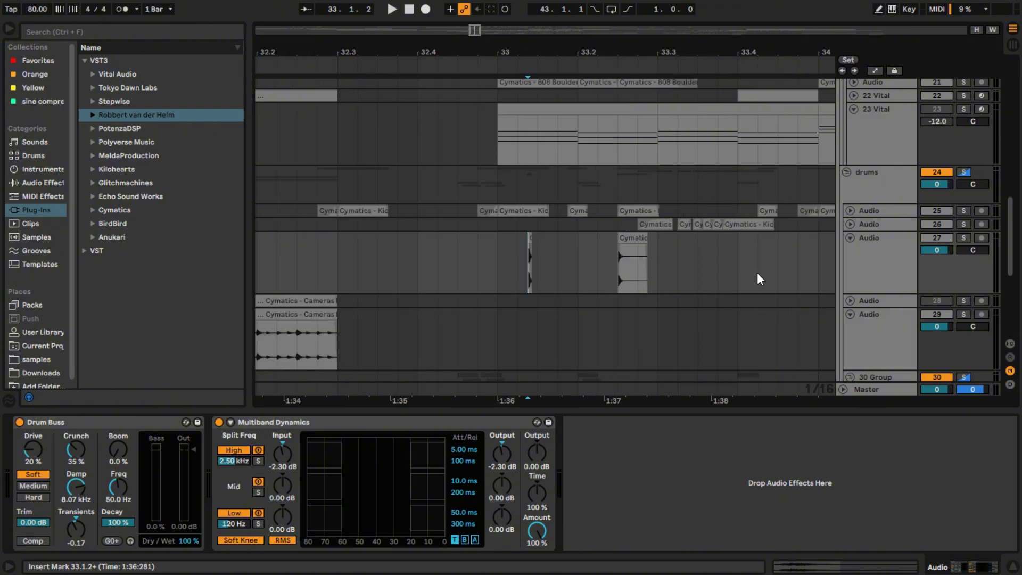
Toggle the solo on percussion track 27, play the beat from 33.1.1, and solo the whole drums group
left_click(964, 237)
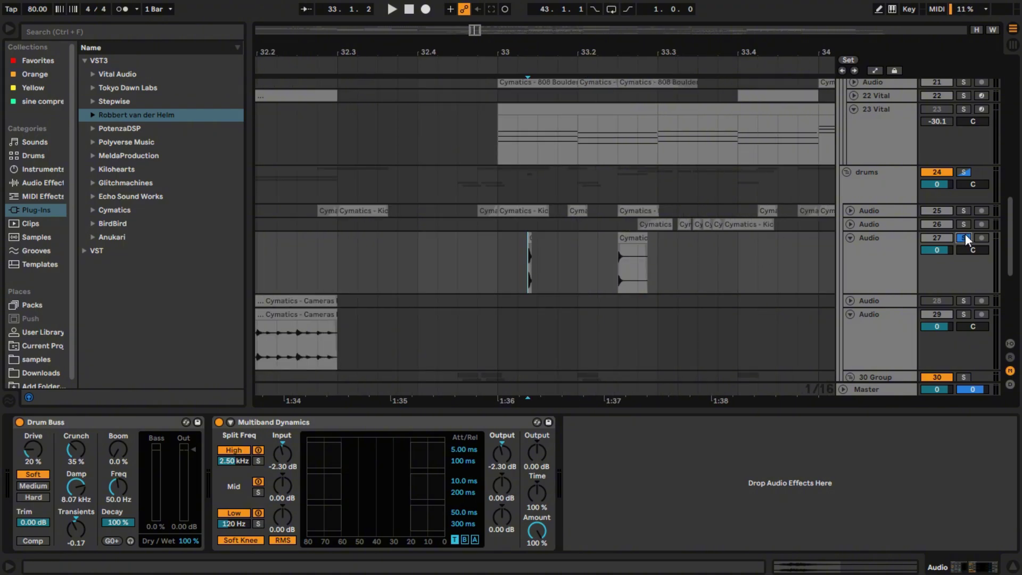
left_click(965, 237)
left_click(502, 255)
key("space")
key("space")
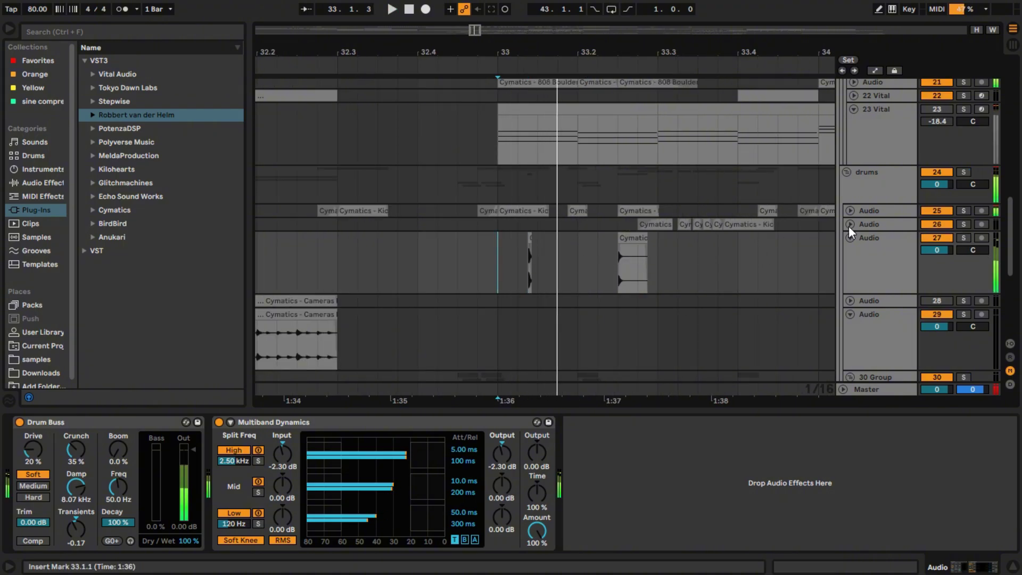
left_click(965, 172)
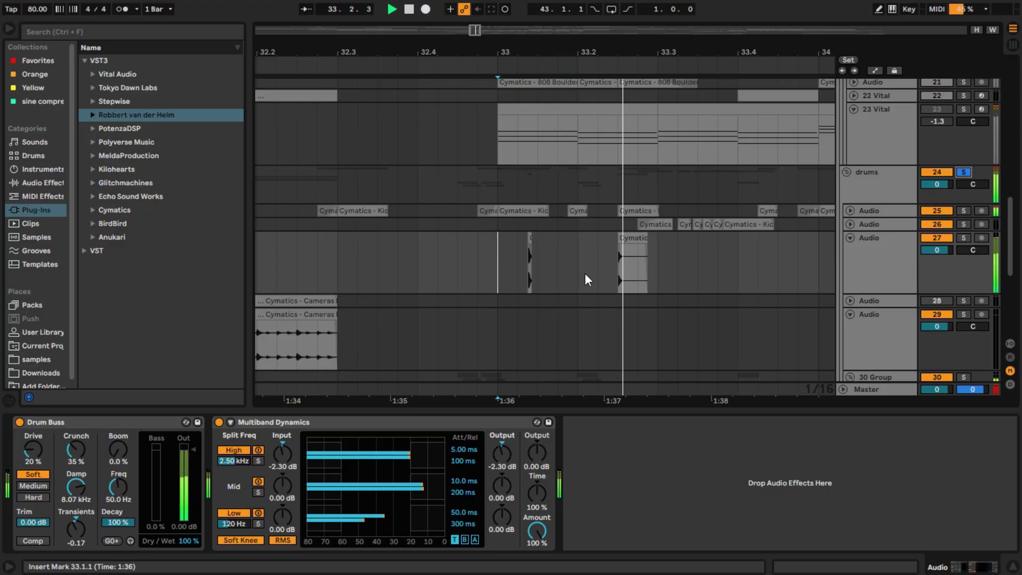
Select the percussion clip at 33.2.3 on track 27 and the short Percussion (Loaded) clip after 33.1.2
scroll(634, 250, "up", 2)
left_click(562, 251)
scroll(571, 293, "down", 3)
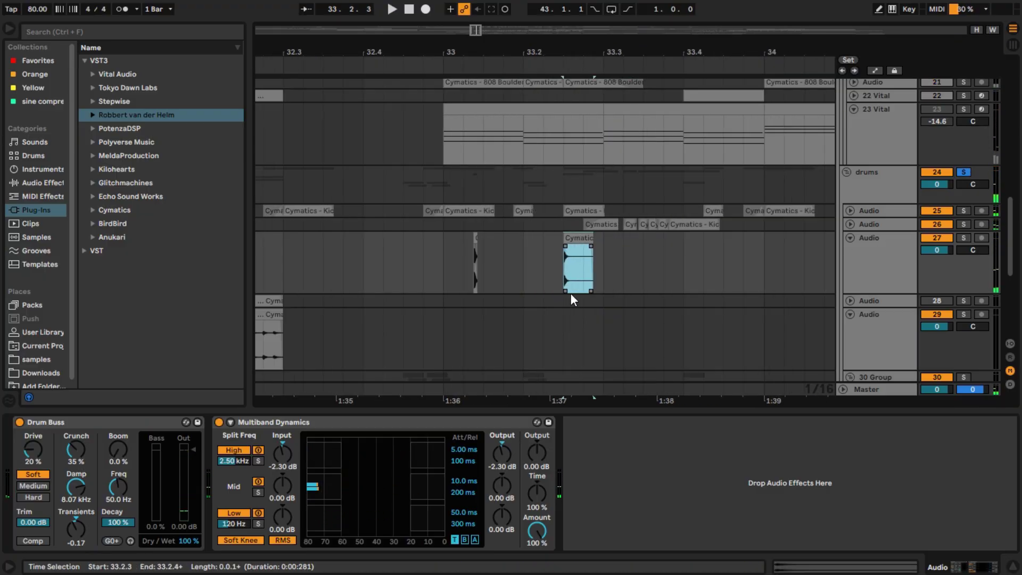
scroll(503, 279, "up", 2)
scroll(590, 281, "up", 3)
scroll(652, 267, "right", 4)
left_click(520, 238)
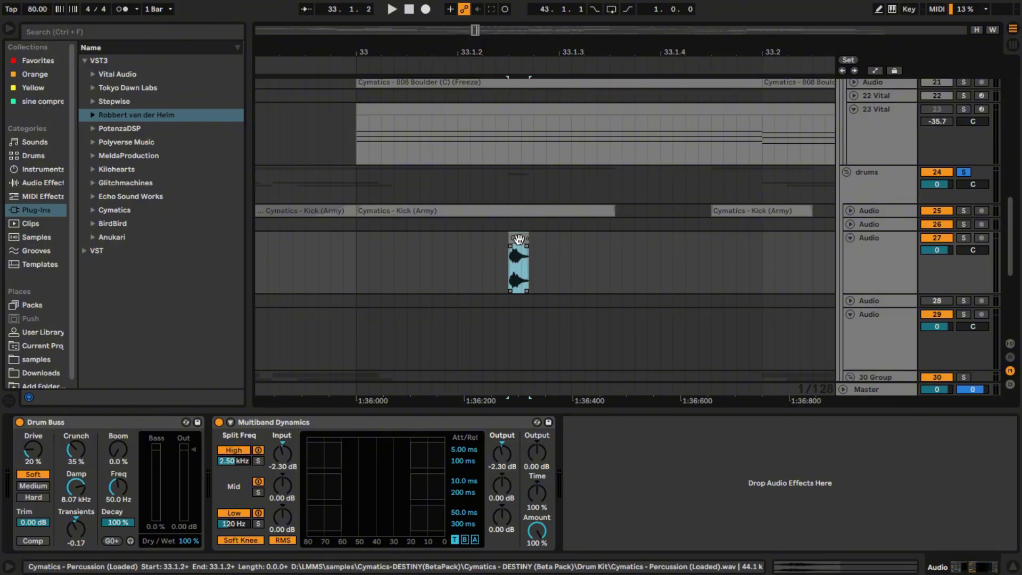
Play the soloed drums from the short percussion clip and again from 33.1.1 to hear track 27 in context
key("space")
scroll(551, 282, "down", 3)
scroll(528, 266, "up", 1)
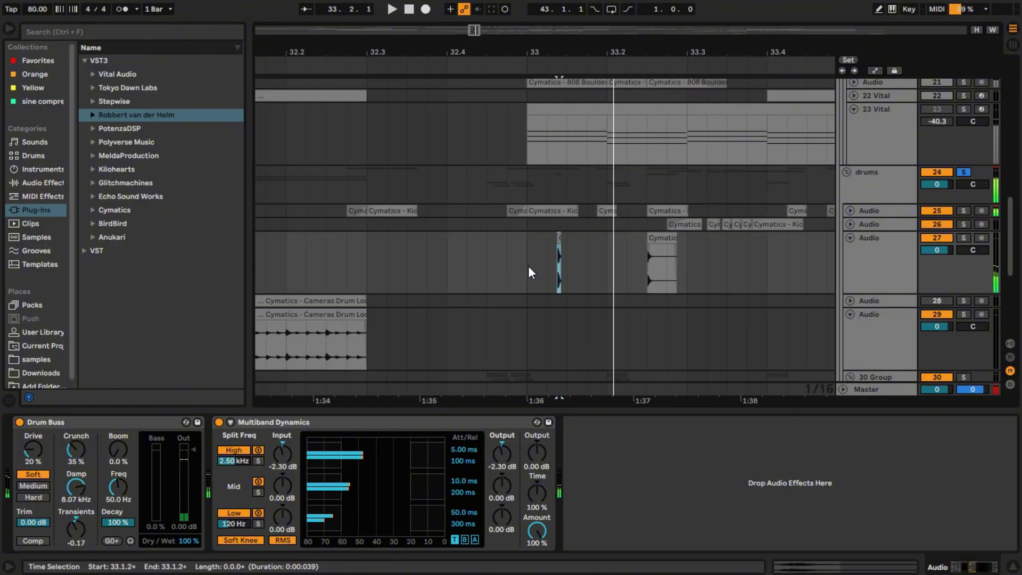
left_click(525, 265)
key("space")
scroll(565, 280, "up", 5)
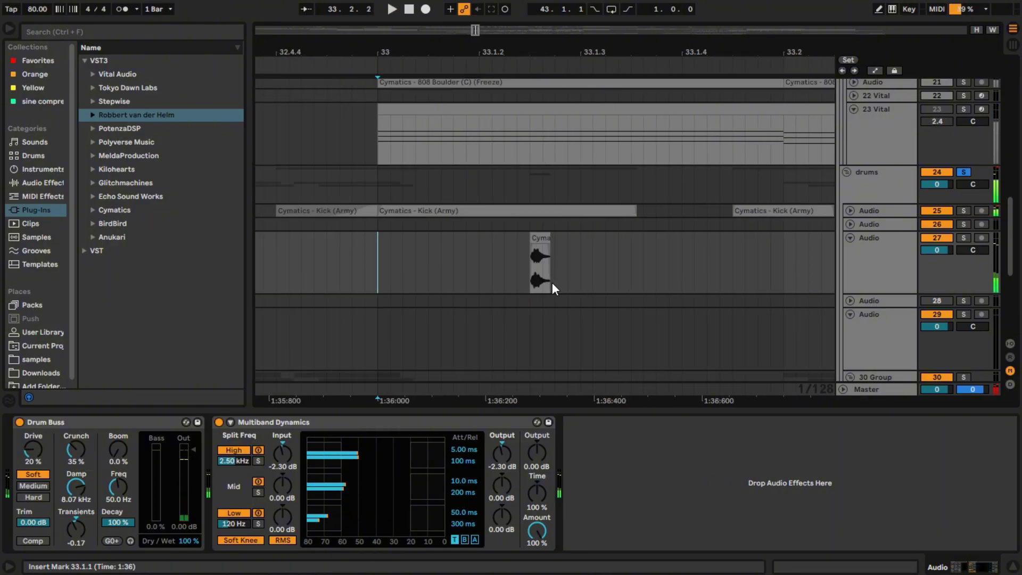
scroll(680, 284, "down", 5)
scroll(683, 292, "up", 3)
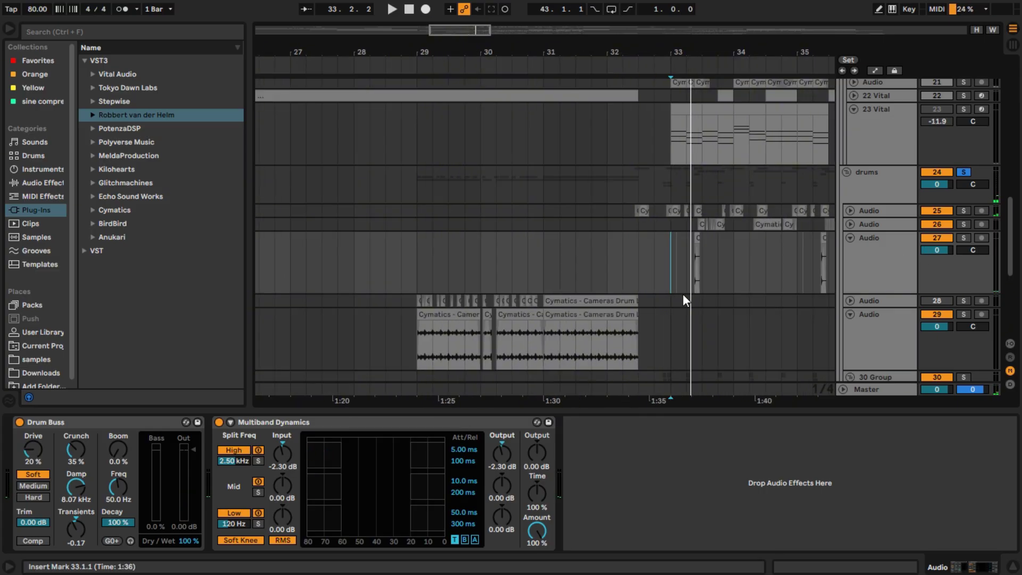
Fold percussion track 27, select the clip at 33.3.2 on track 26, and unfold track 26
left_click(857, 237)
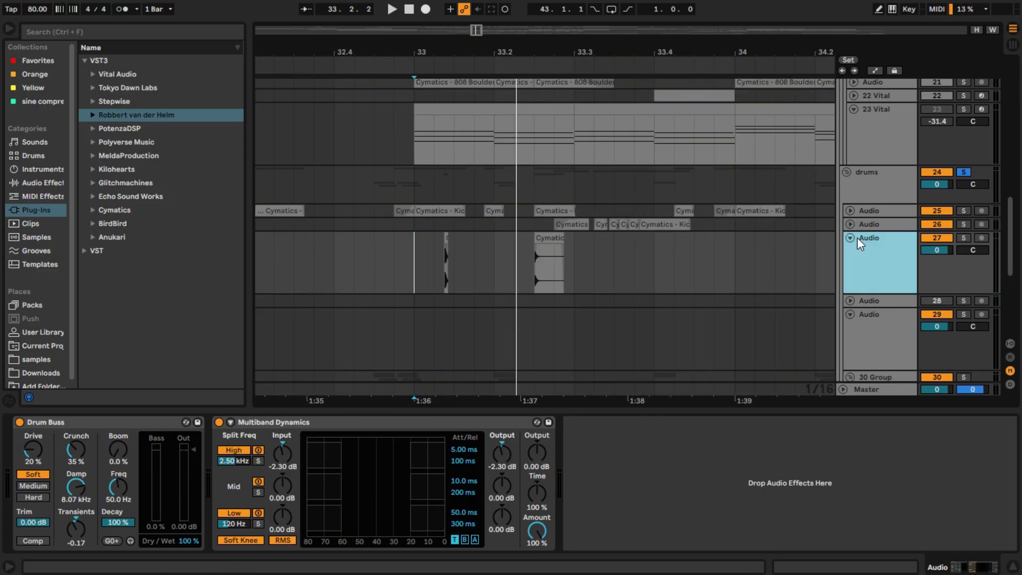
left_click(850, 238)
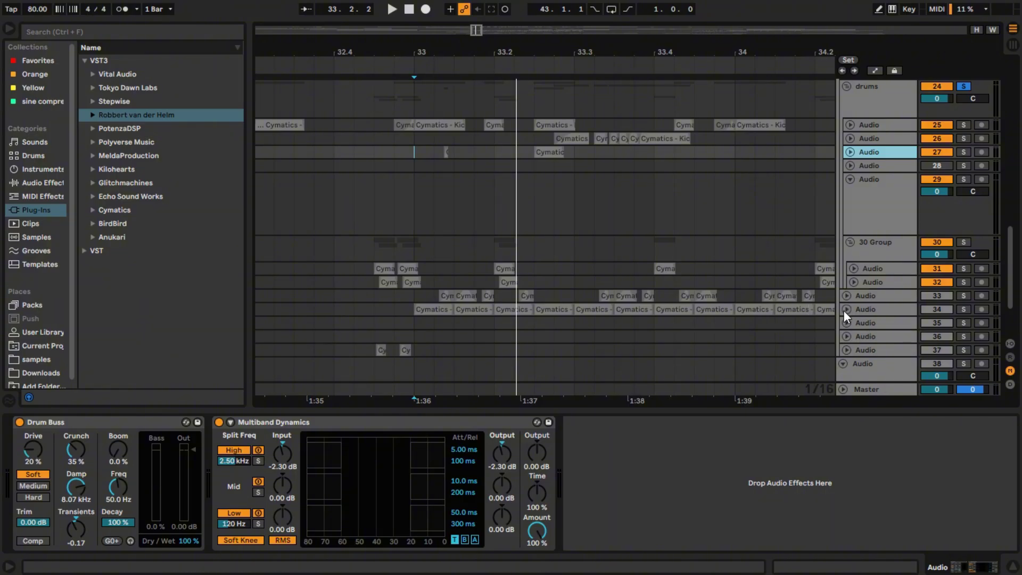
left_click(614, 224)
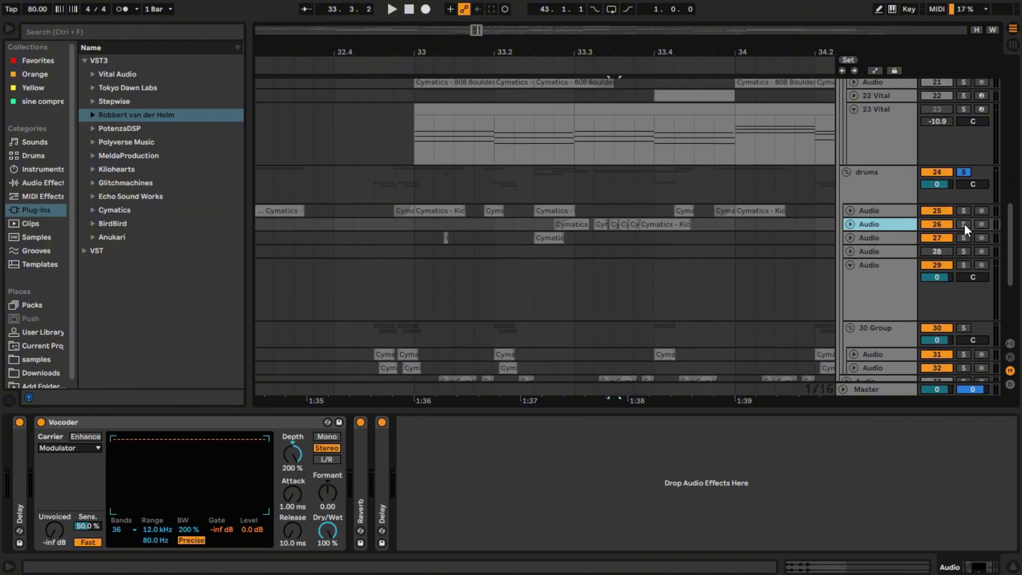
left_click(851, 225)
scroll(599, 258, "up", 3)
scroll(572, 255, "down", 4)
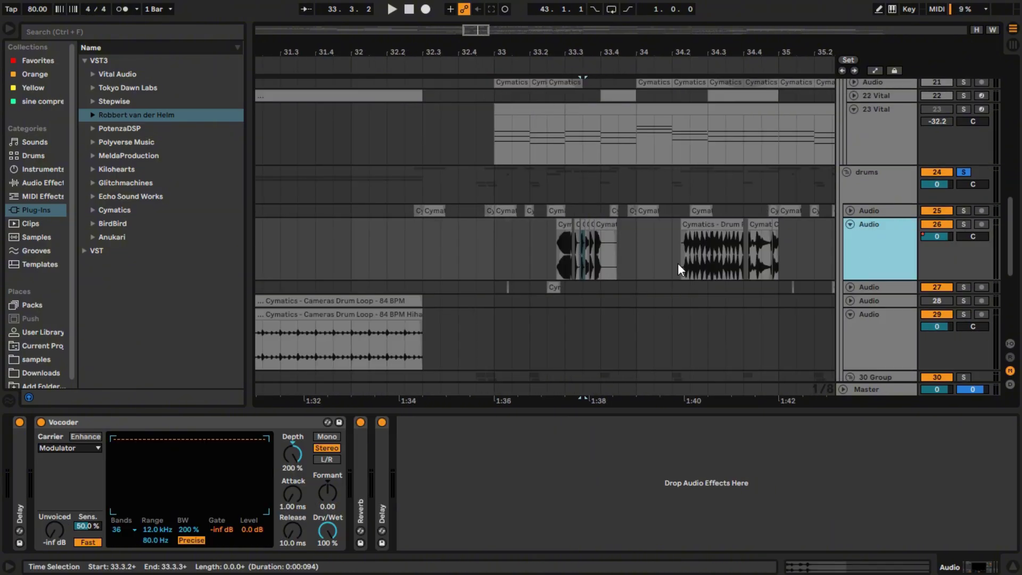
Solo drum fill track 26 and play its fill from 33.2.3 and 33.3.1
scroll(675, 263, "up", 2)
left_click(963, 224)
left_click(391, 231)
key("space")
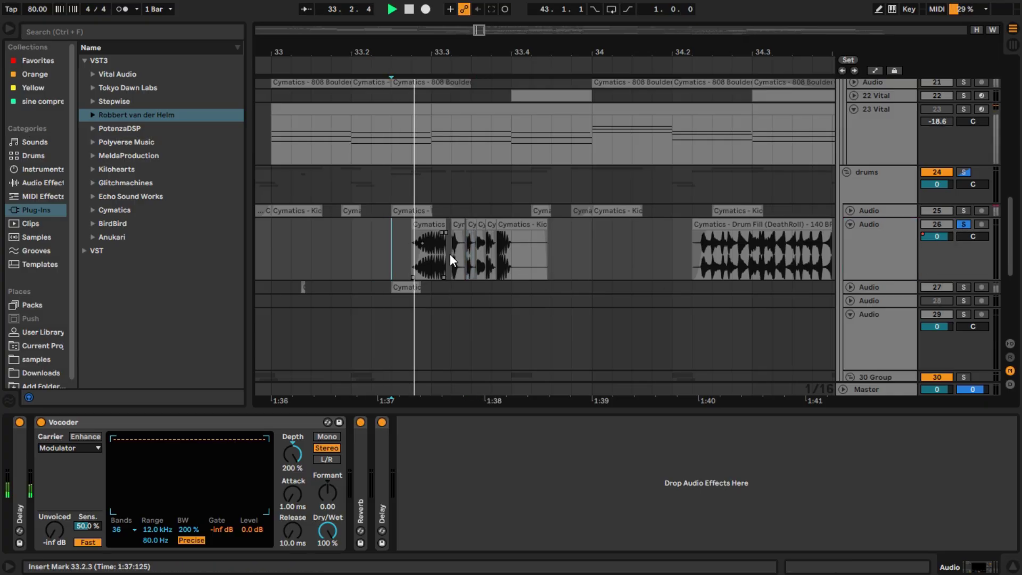
left_click(445, 271)
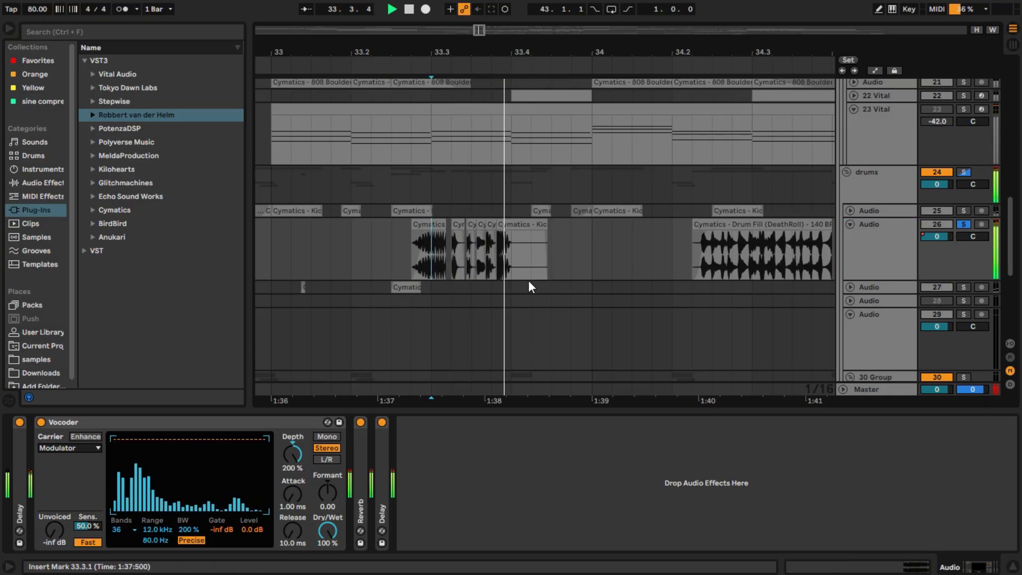
key("space")
Select the Snap (Apple) clip on track 26, play it with the Vocoder bypassed, and reactivate the Vocoder
scroll(472, 264, "up", 10)
left_click(485, 252)
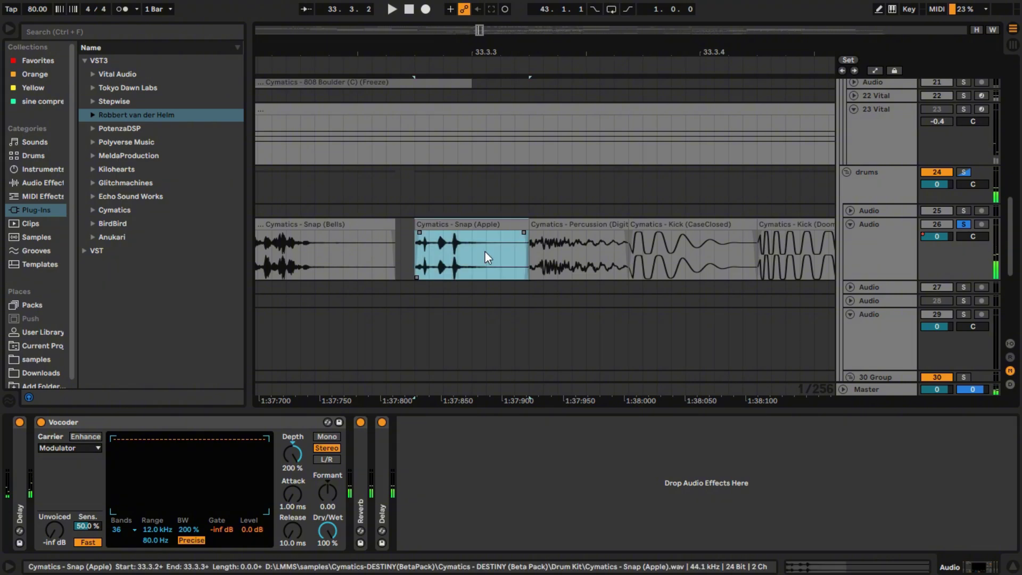
scroll(486, 270, "up", 3)
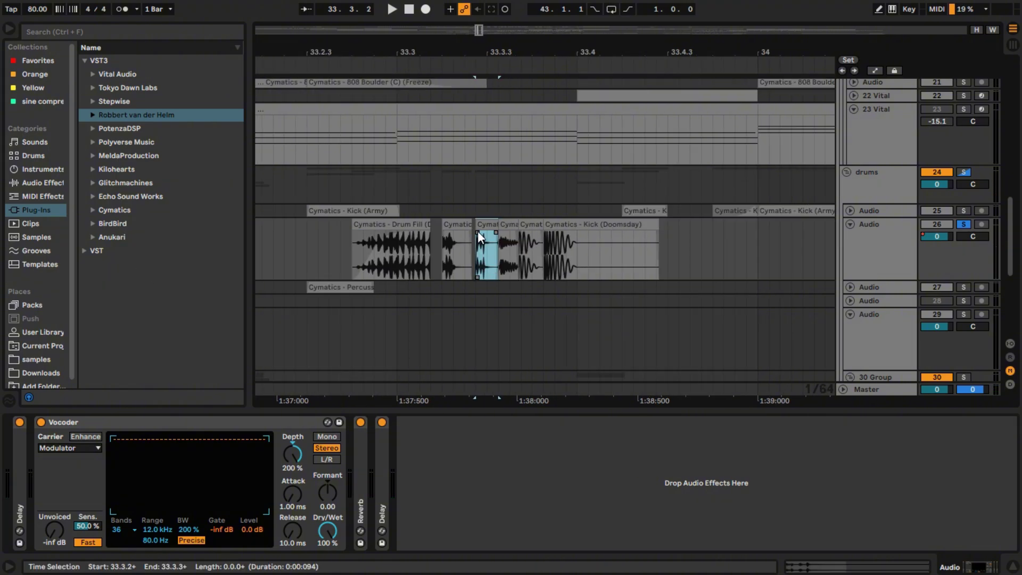
left_click(40, 423)
key("space")
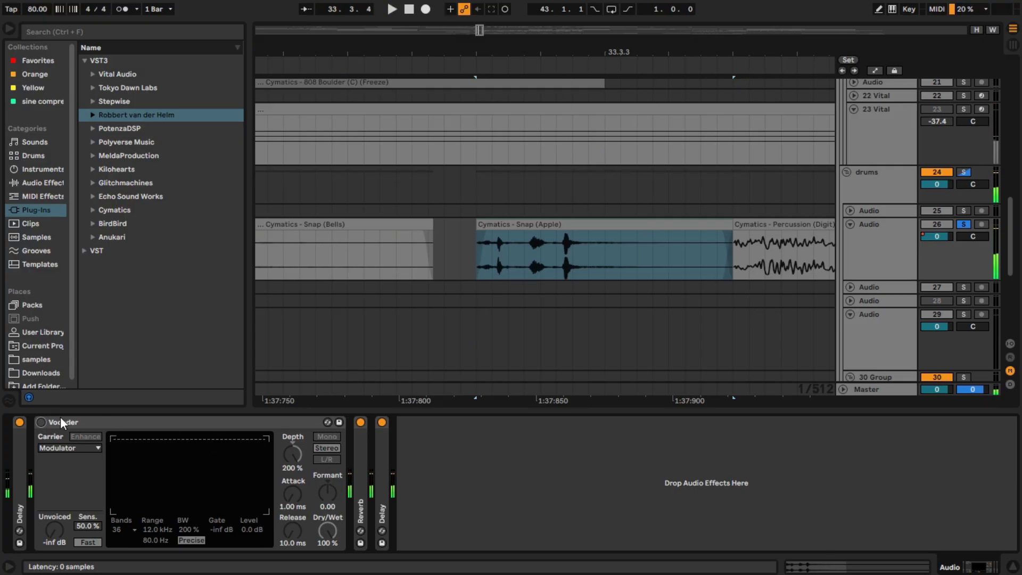
left_click(41, 423)
scroll(577, 258, "down", 2)
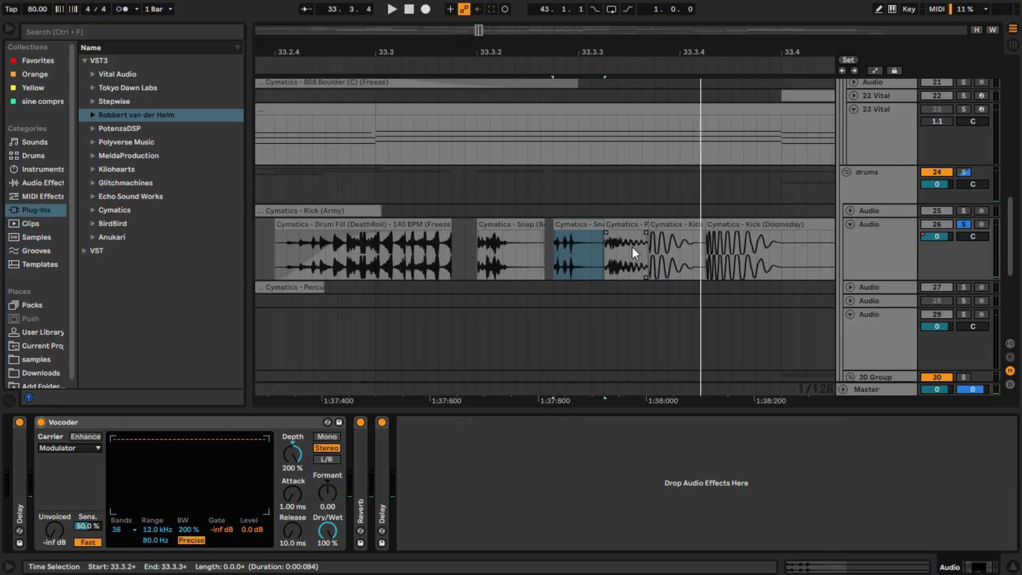
Examine the percussion, kick, Snap (Bells) and Drum Fill (DeathRoll) clips that make up the fill on track 26
left_click(637, 226)
left_click(672, 224)
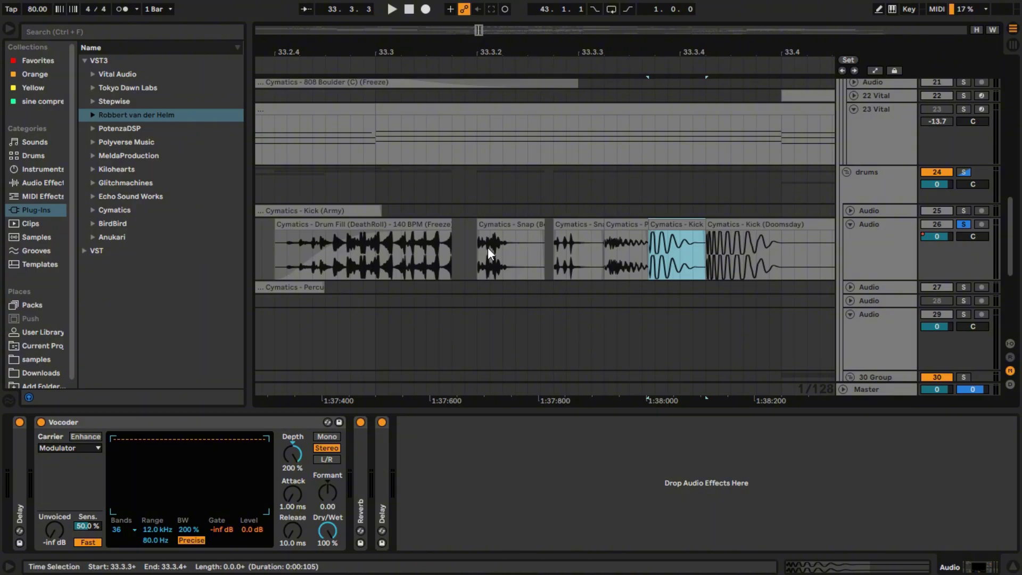
left_click(491, 225)
scroll(494, 242, "up", 2)
scroll(663, 223, "down", 4)
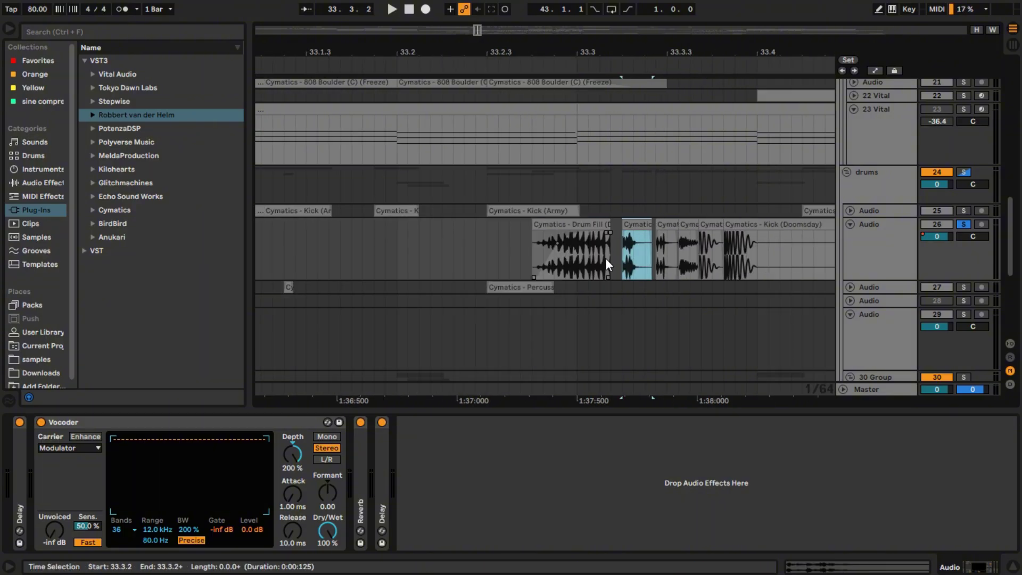
scroll(572, 262, "up", 2)
scroll(572, 261, "up", 2)
scroll(594, 261, "down", 2)
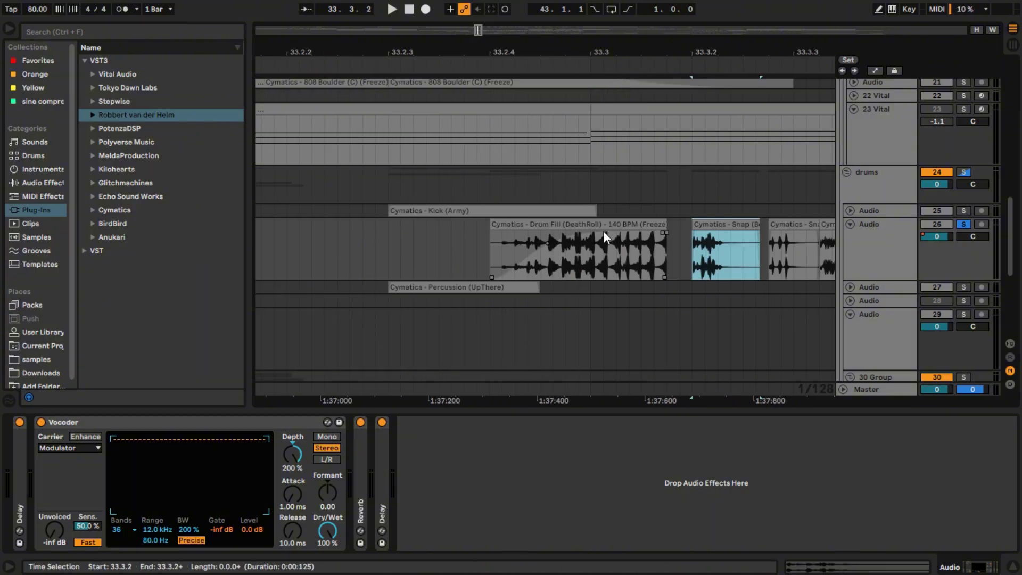
scroll(609, 284, "down", 4)
scroll(687, 268, "up", 2)
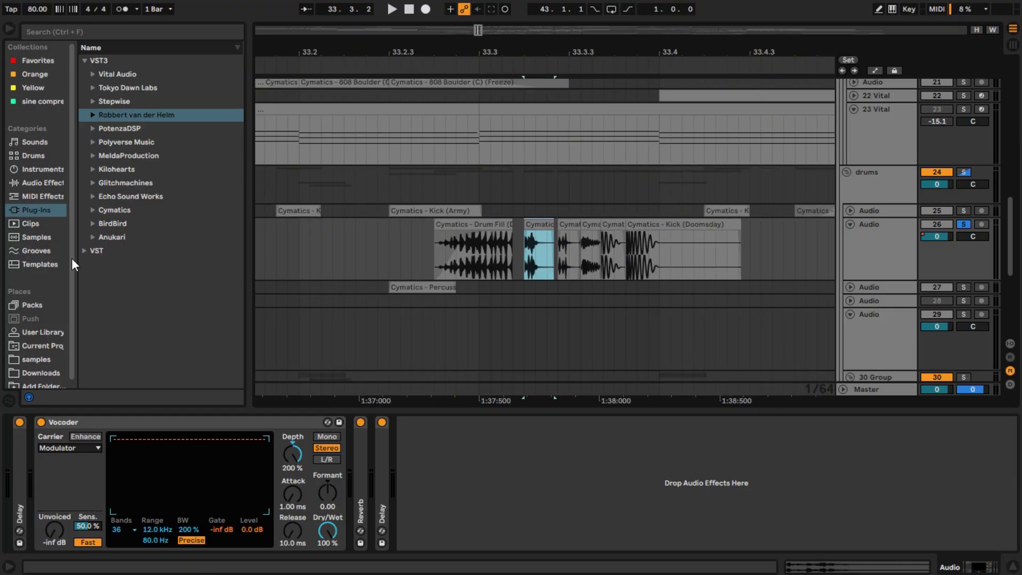
Browse the samples folder, fold 808s & Bass, unfold Drum Accents, and widen the browser to show the full file names
left_click(43, 360)
left_click(473, 250)
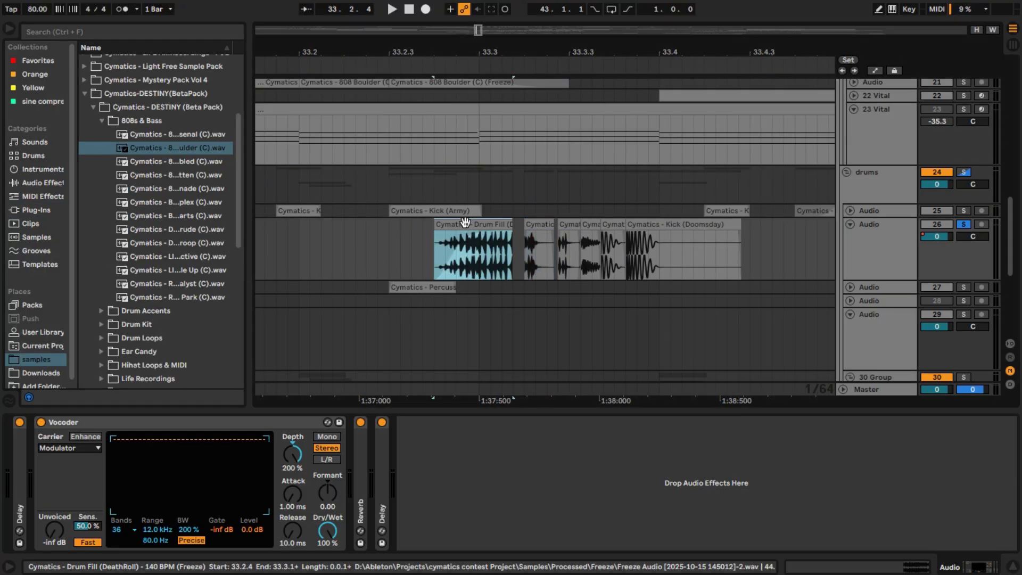
left_click(107, 120)
left_click(103, 135)
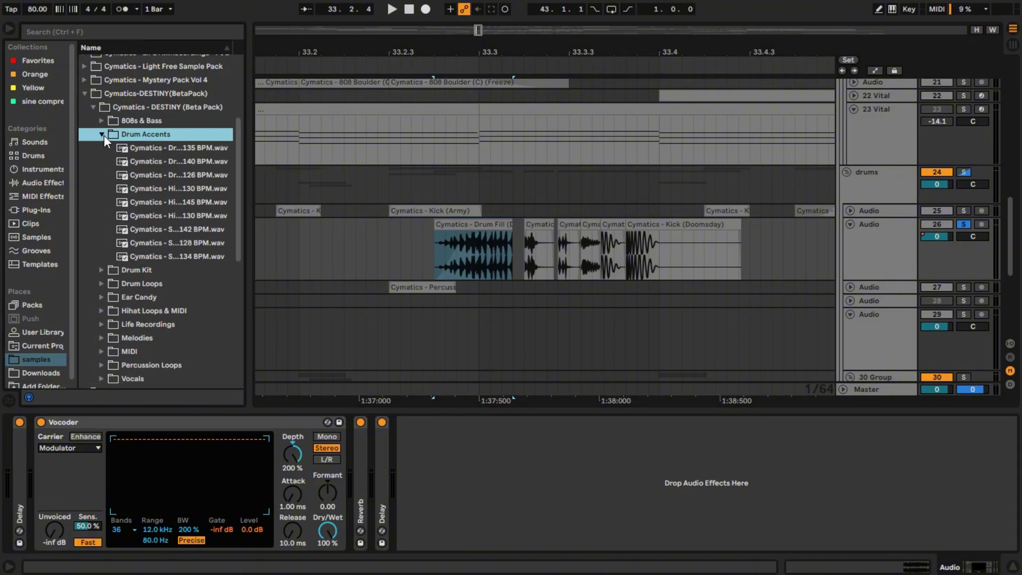
left_click_drag(248, 245, 318, 261)
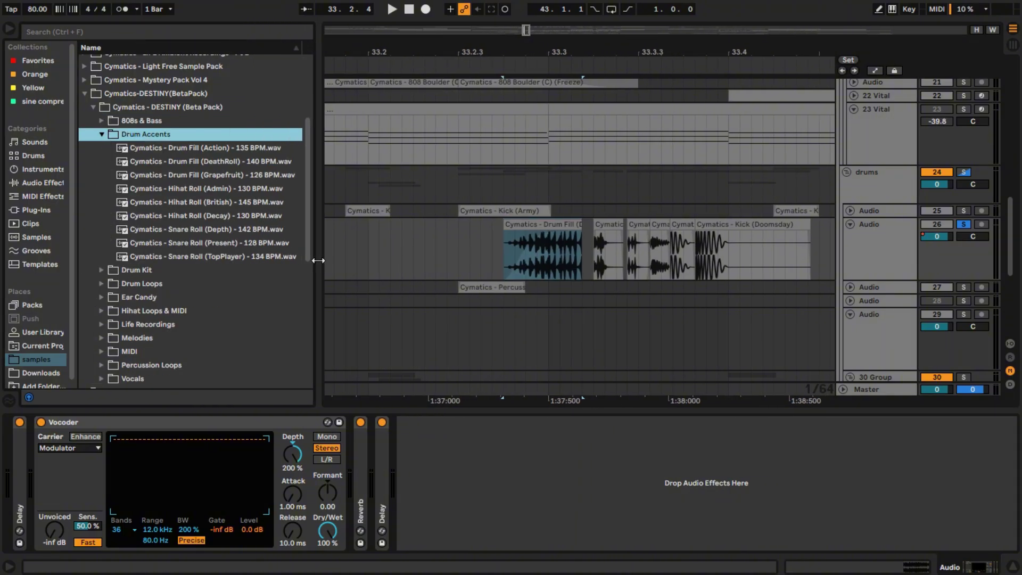
Preview Drum Accents samples, including Drum Fill (DeathRoll) - 140 BPM and Drum Fill (Action) - 135 BPM
left_click(222, 187)
left_click(217, 162)
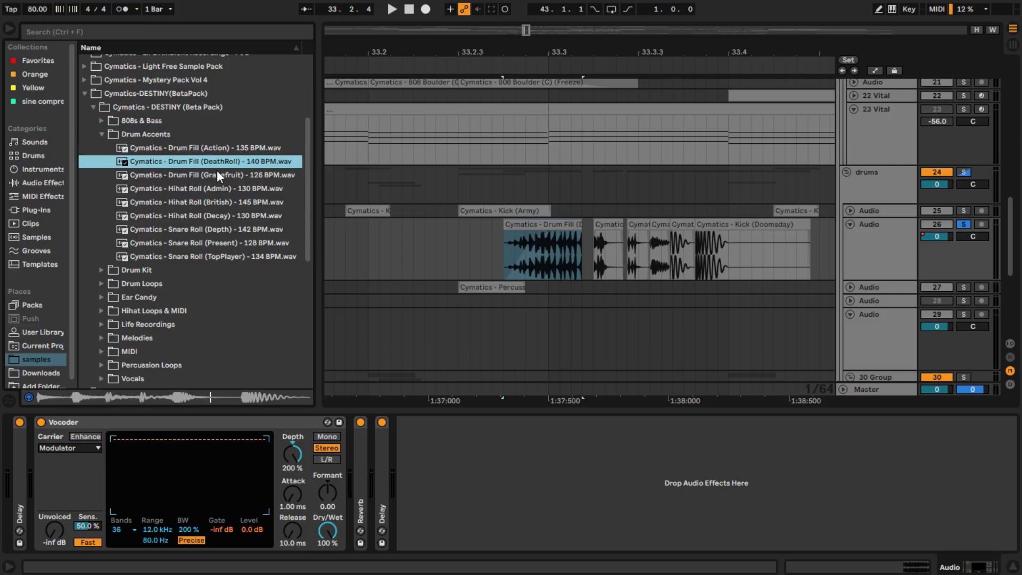
left_click(215, 149)
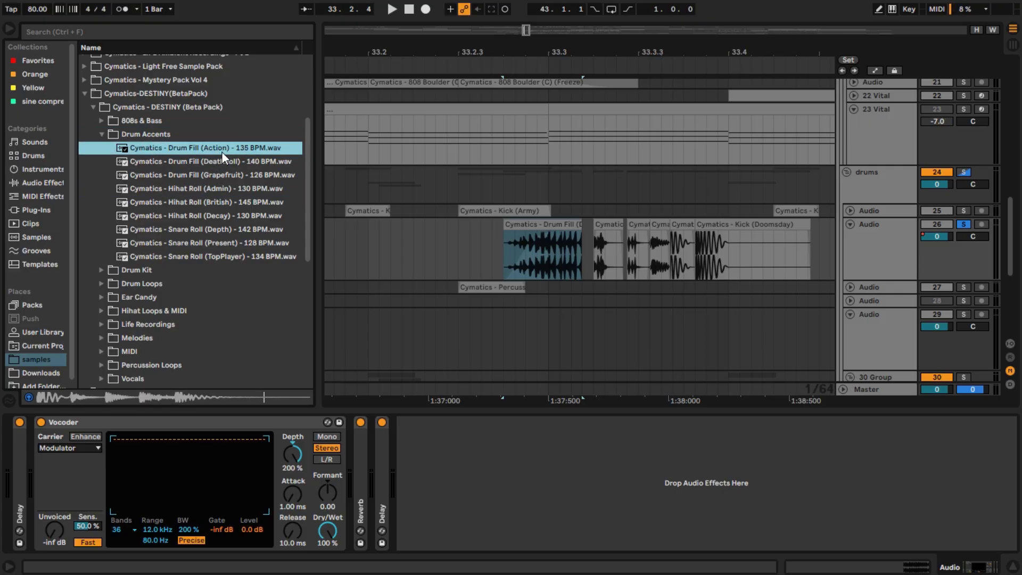
Examine the Drum Fill (DeathRoll) clip on track 26 and play the soloed fill from 33.2.4
left_click(533, 230)
scroll(566, 247, "up", 3)
scroll(557, 248, "down", 3)
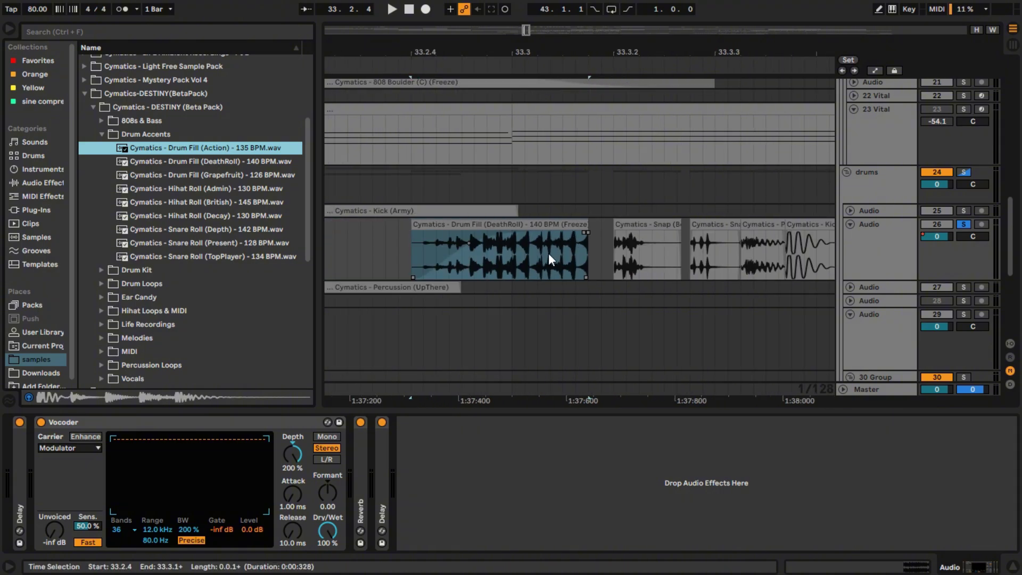
scroll(548, 266, "down", 2)
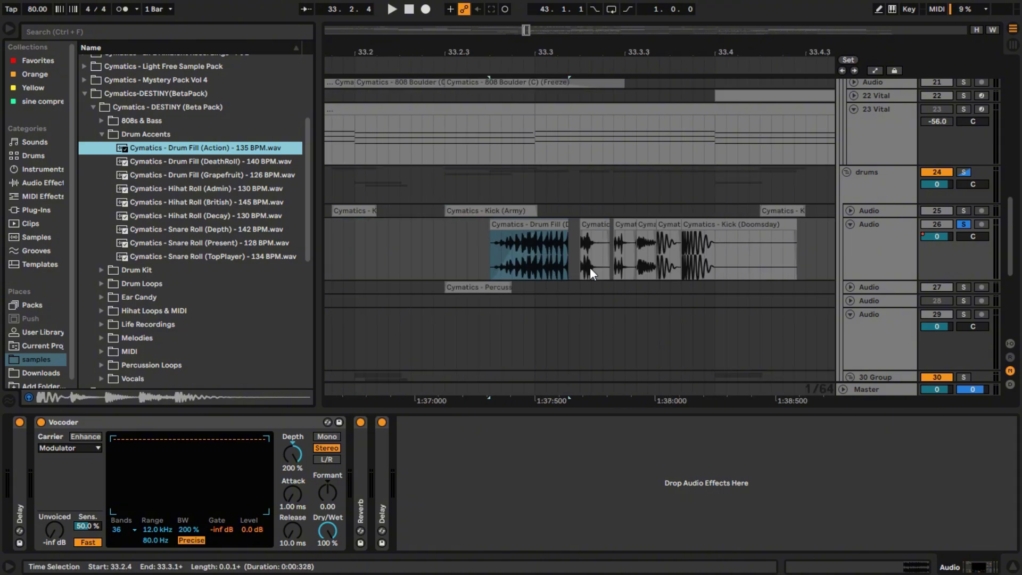
left_click(489, 254)
key("space")
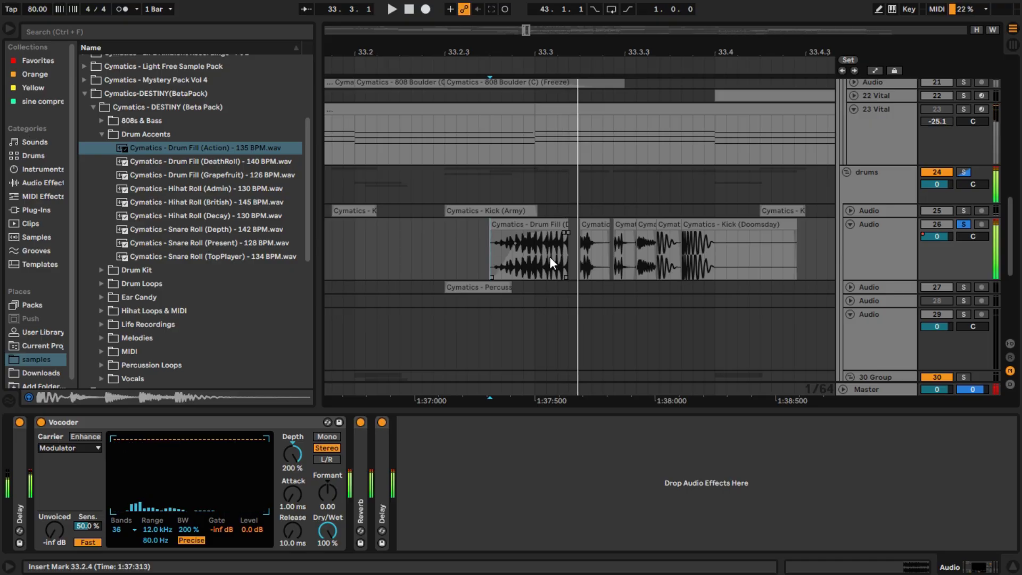
Fold track 26, play on into bar 34, and play its soloed fills from 34.2.3
left_click(851, 224)
scroll(657, 261, "down", 5)
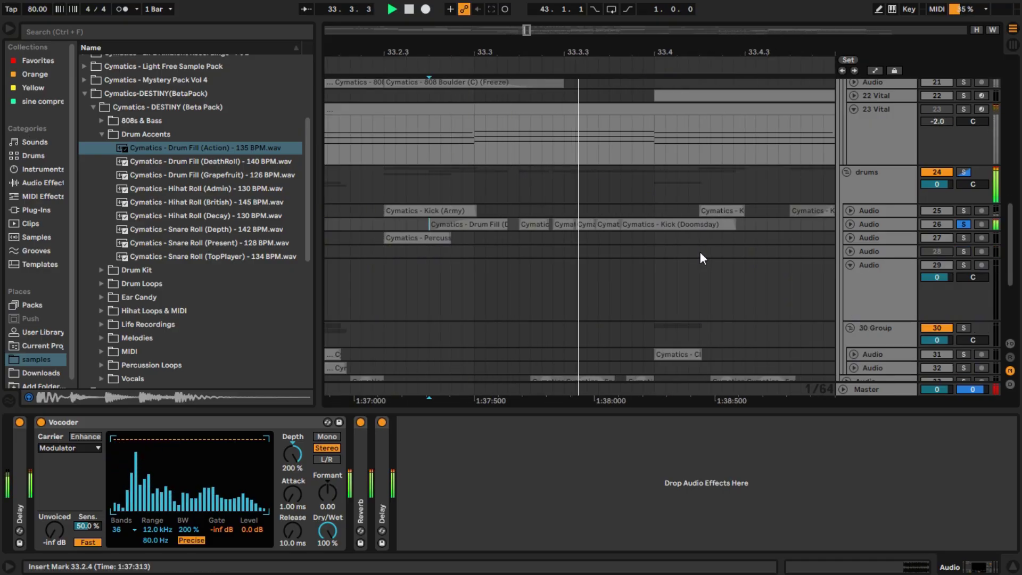
scroll(701, 253, "down", 3)
scroll(737, 255, "up", 3)
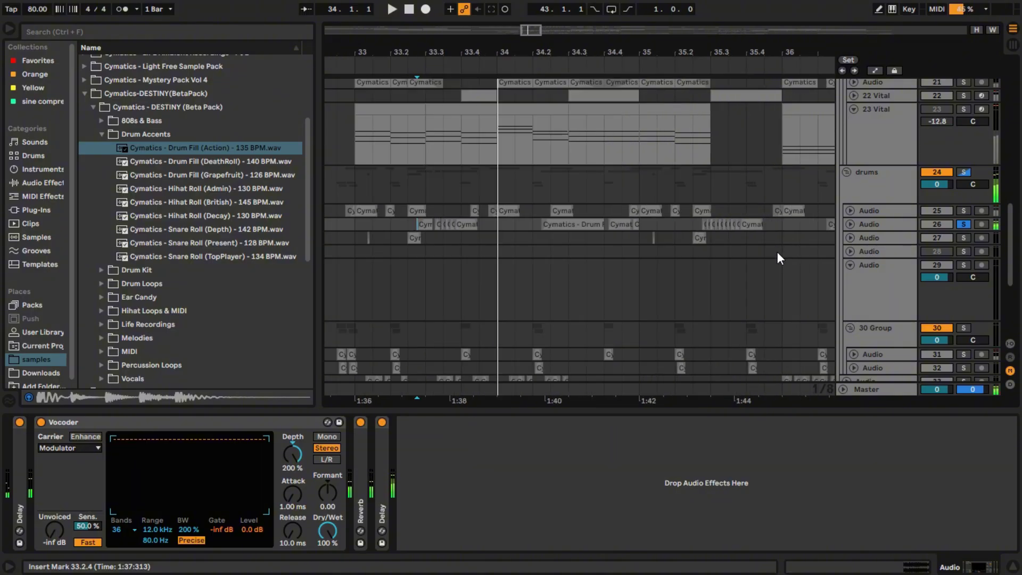
left_click(551, 237)
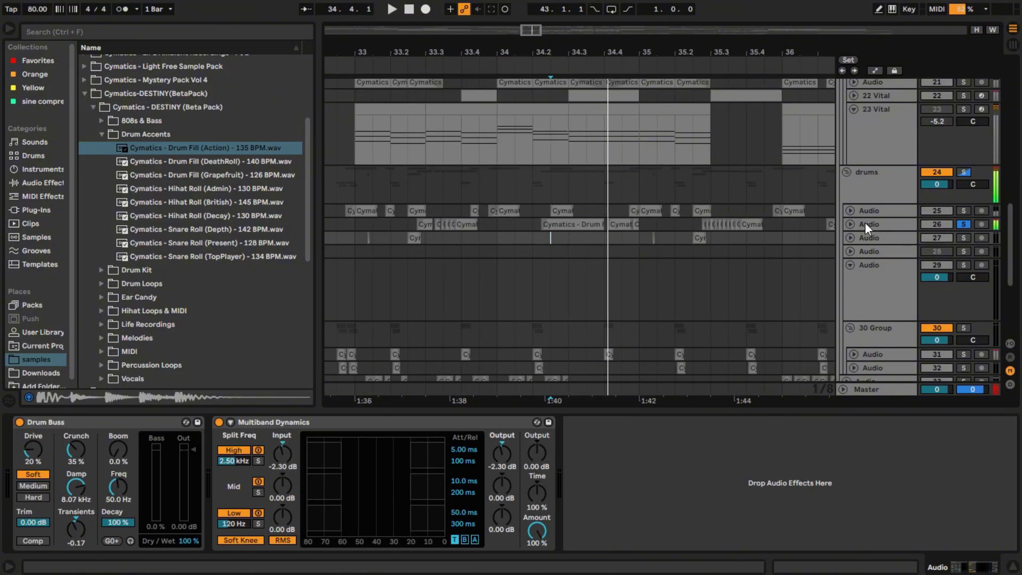
key("space")
Unfold track 26 and play the bar 34 drum fill clips, including the one at 34.4.2
double_click(880, 225)
scroll(543, 262, "up", 3)
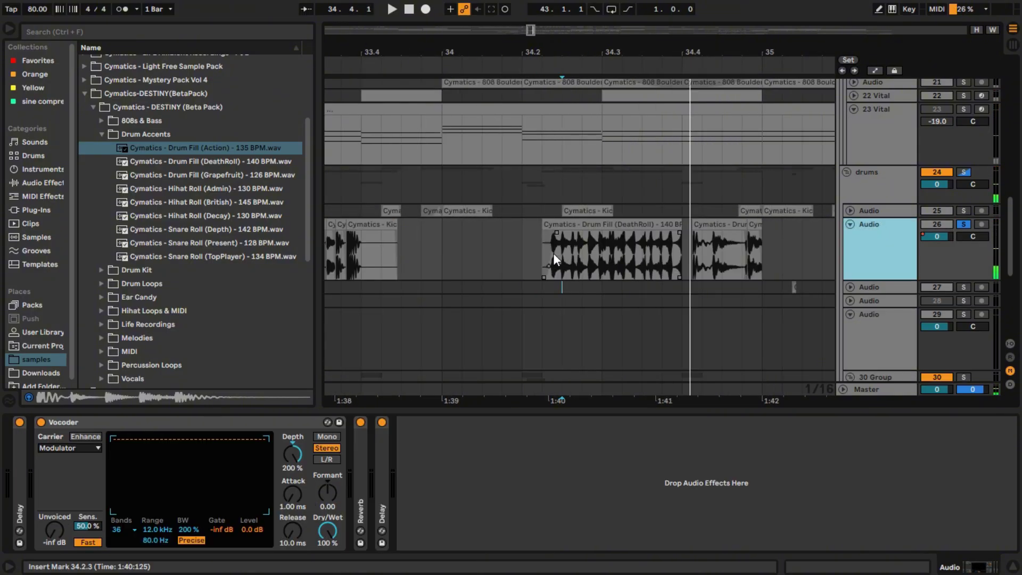
left_click(553, 253)
key("space")
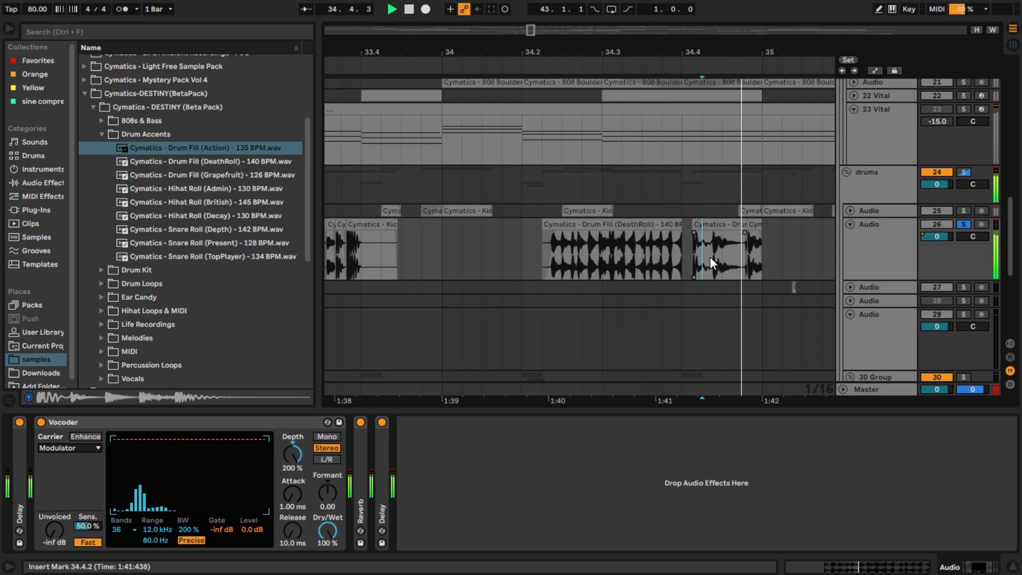
Play the soloed drum fill on track 26 from just after 34.4.1 and fold the track
left_click(692, 253)
key("space")
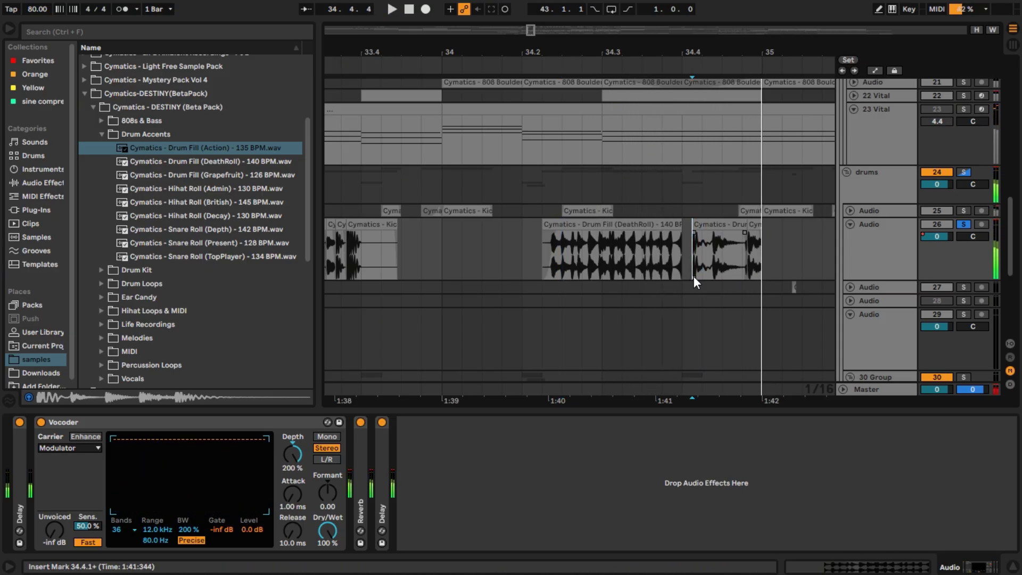
scroll(705, 277, "down", 5)
scroll(759, 276, "up", 3)
key("u")
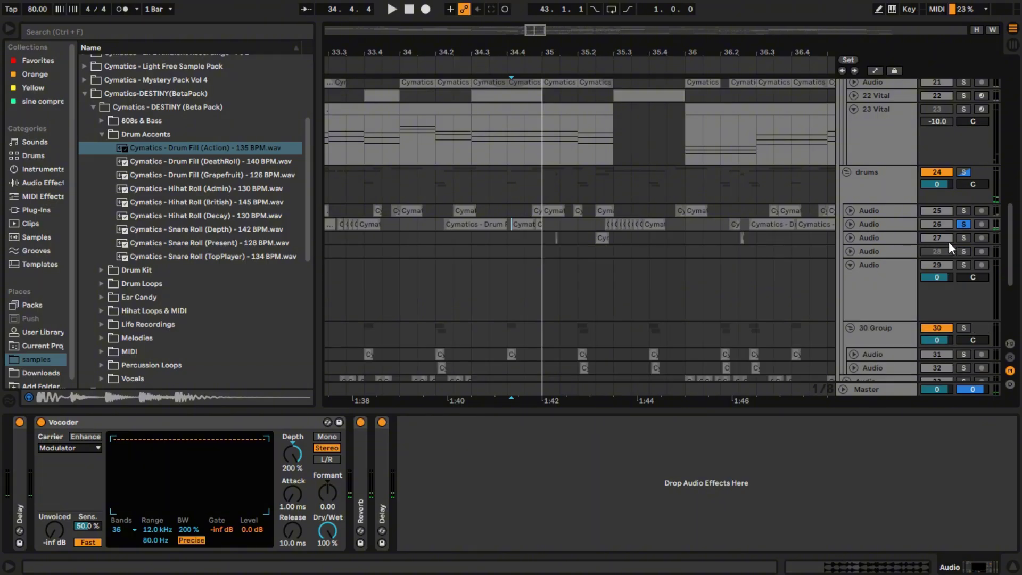
scroll(679, 299, "down", 4)
scroll(658, 311, "up", 3)
scroll(646, 327, "down", 3)
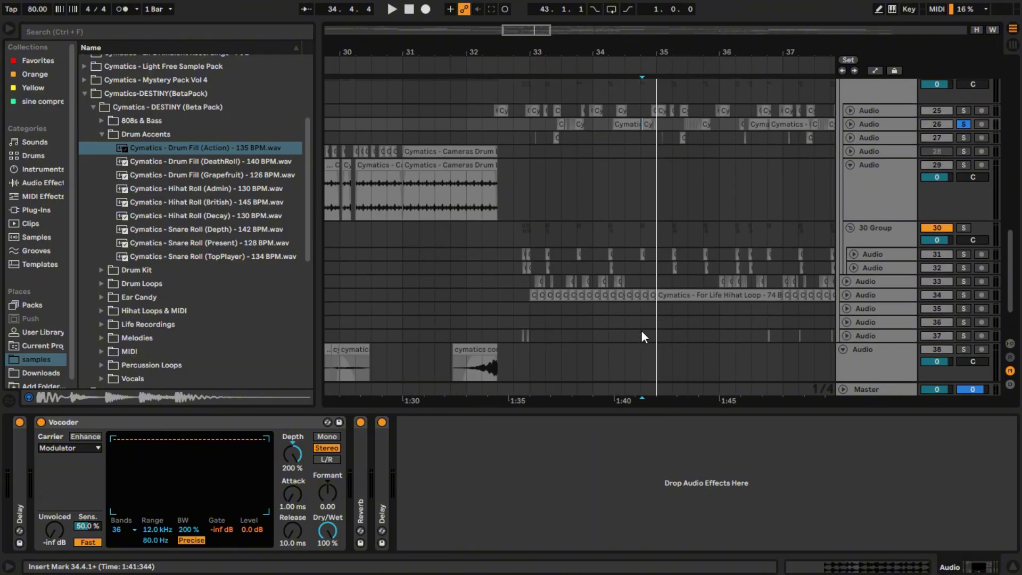
scroll(530, 274, "up", 5)
scroll(629, 274, "down", 3)
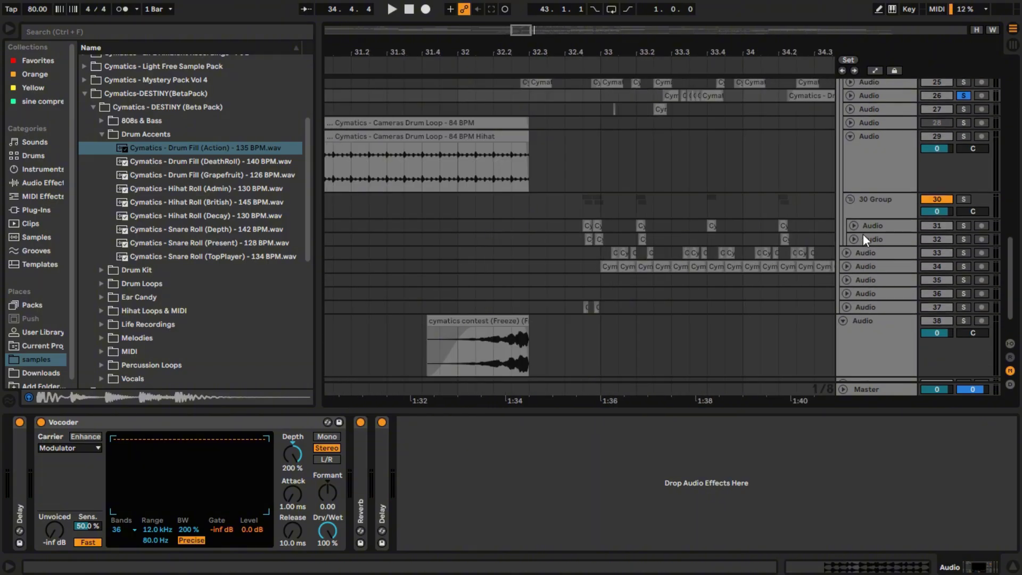
Solo the 30 Group and play its claps from 33.2
left_click(954, 238)
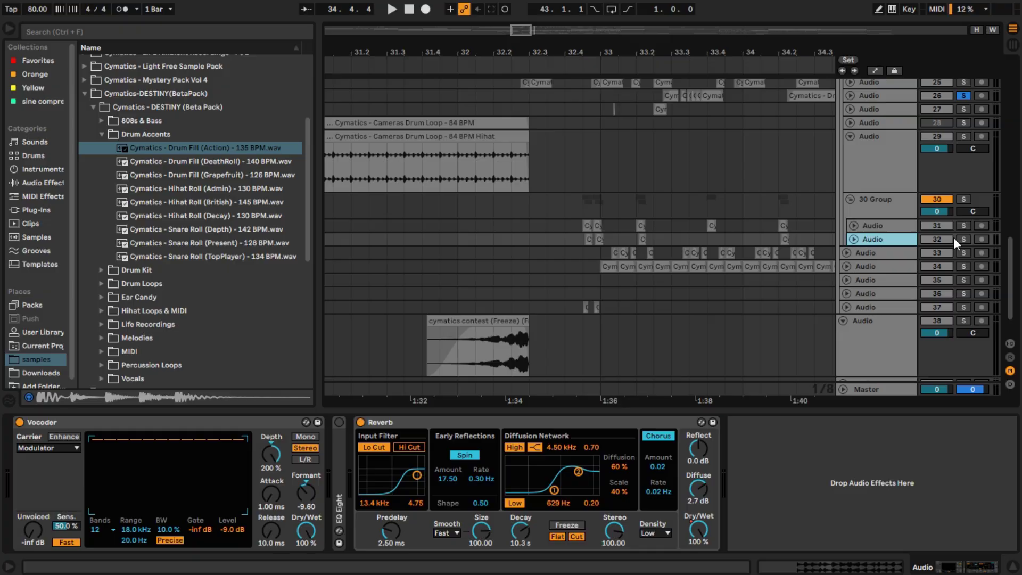
left_click(964, 200)
left_click(633, 236)
key("space")
scroll(631, 251, "up", 7)
key("space")
key("space")
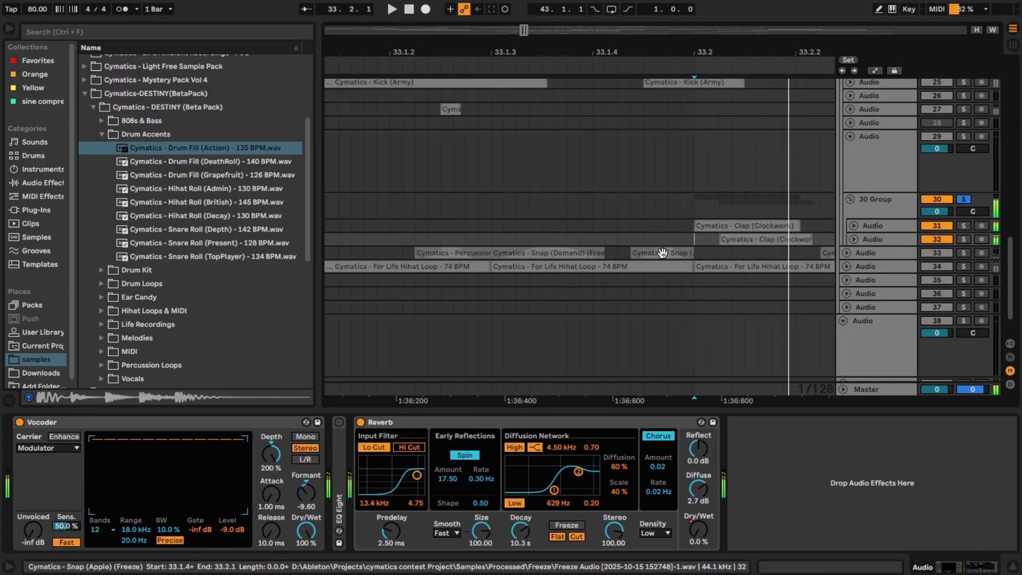
key("space")
Examine the Clap (Clockwork) clip on track 32 and its Vocoder's Modulator carrier and bandwidth settings
scroll(666, 253, "down", 2)
left_click(733, 241)
scroll(732, 242, "up", 4)
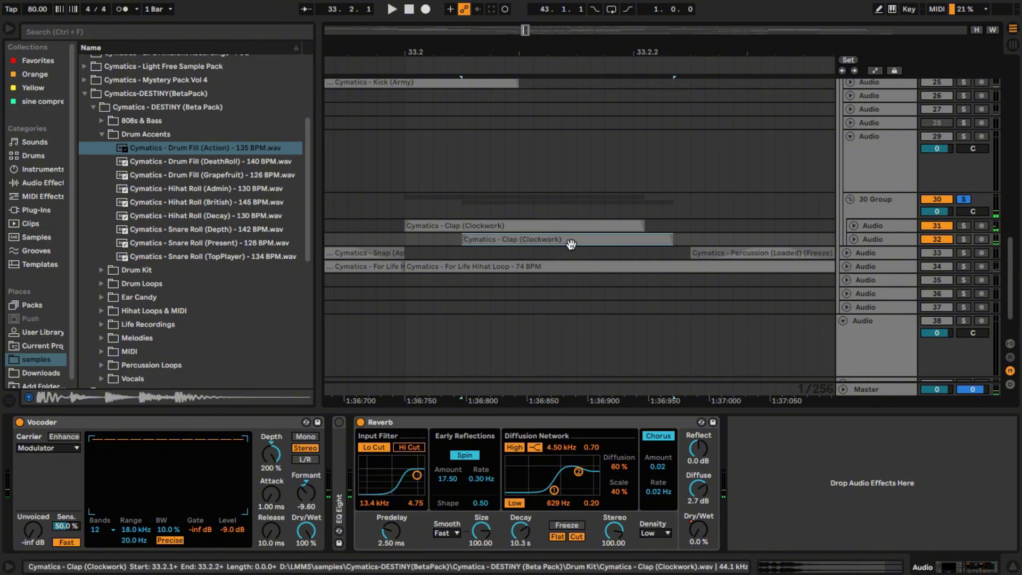
left_click(878, 240)
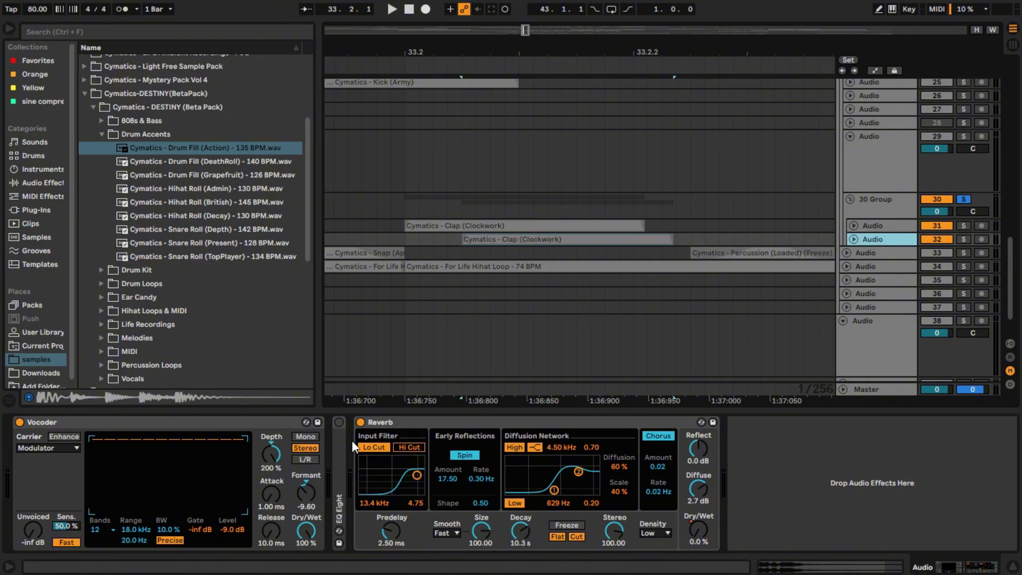
left_click(69, 448)
left_click(52, 446)
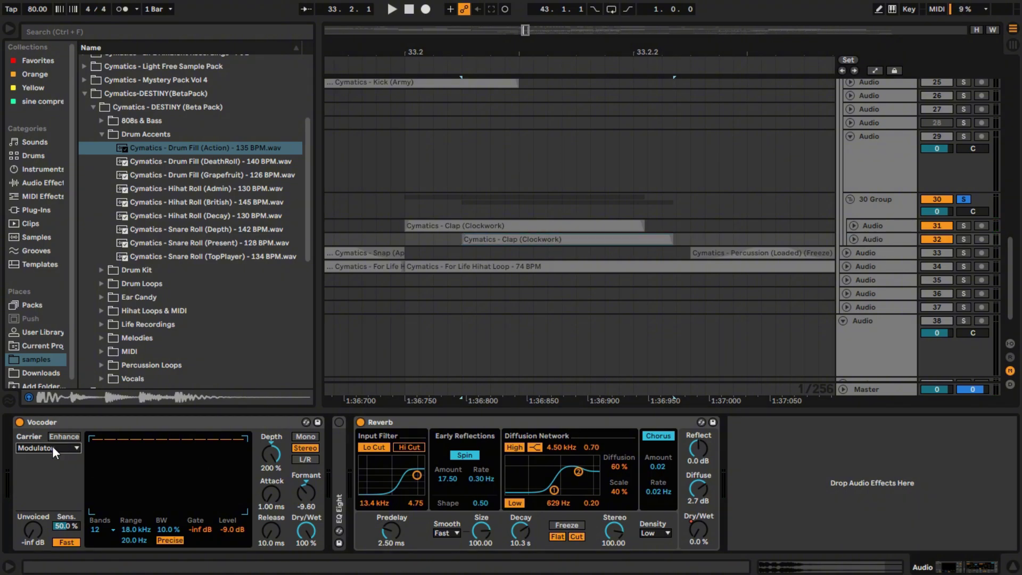
left_click(53, 446)
left_click(130, 426)
left_click(161, 527)
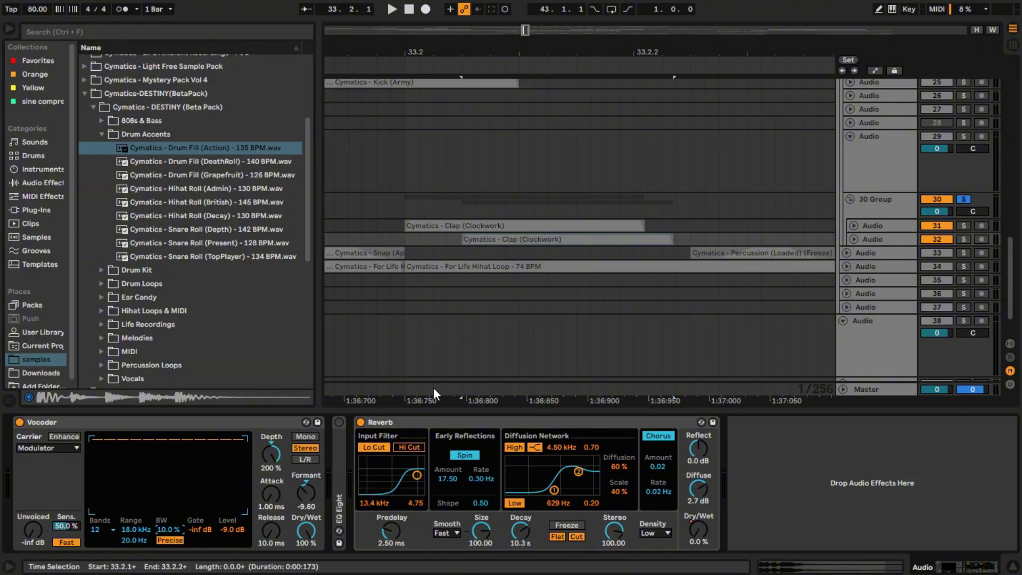
Unfold track 32, inspect the Clap (Clockwork) waveform, and play the clap from its start after 33.2.1
left_click(854, 239)
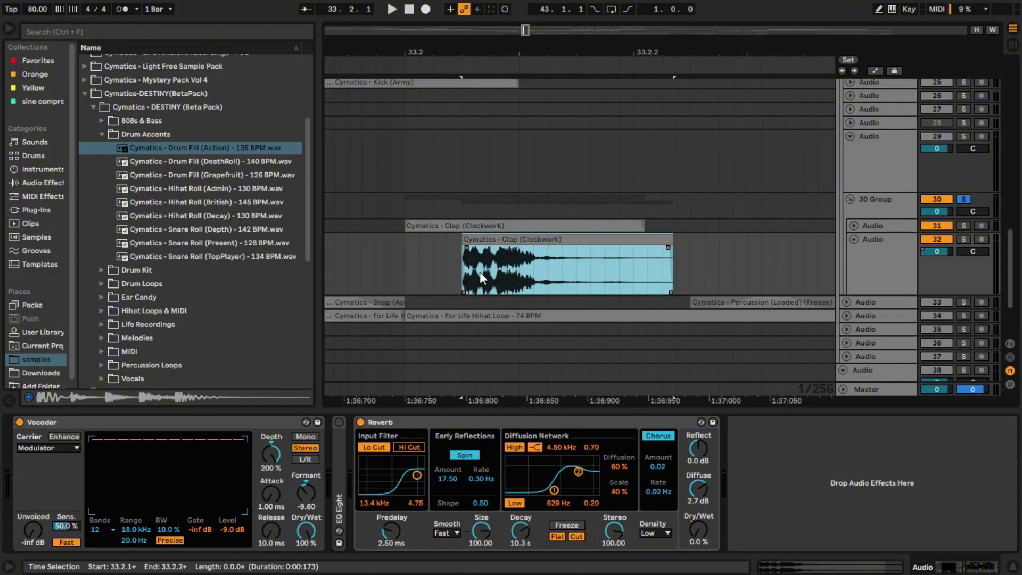
left_click(458, 277)
key("space")
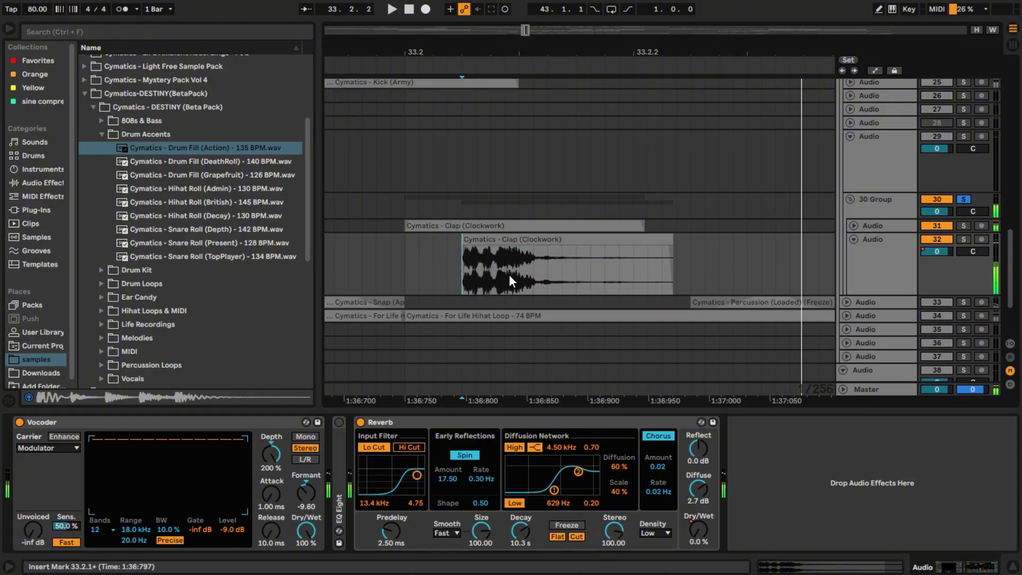
scroll(518, 318, "up", 5)
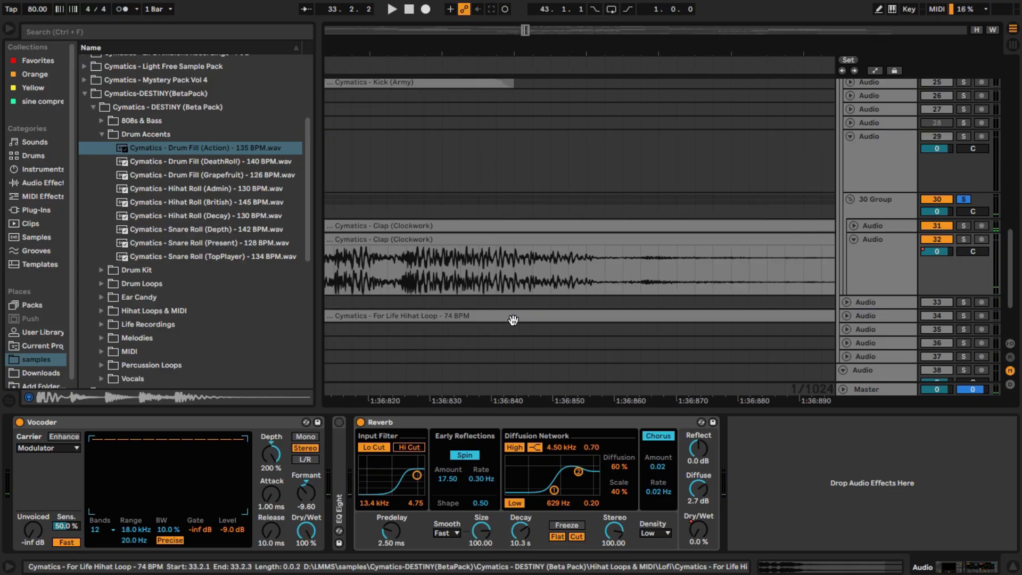
scroll(500, 321, "down", 5)
scroll(569, 295, "down", 4)
scroll(568, 298, "up", 4)
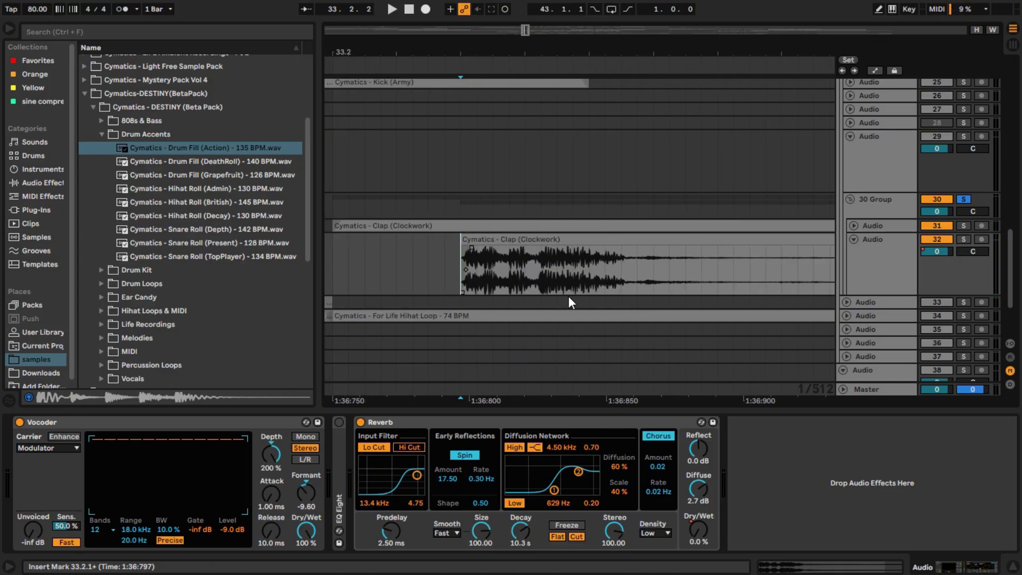
scroll(552, 292, "up", 3)
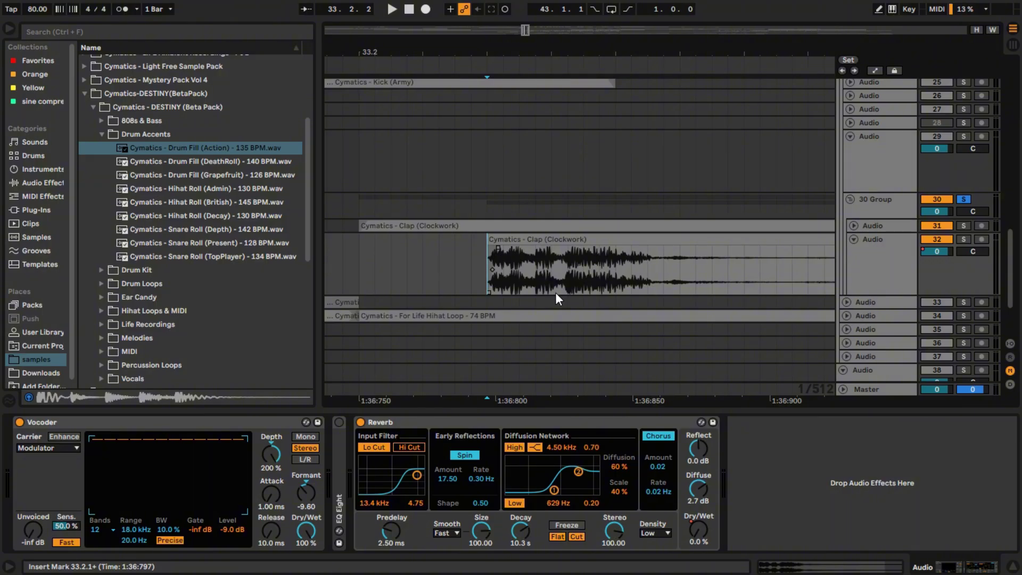
left_click(487, 292)
key("space")
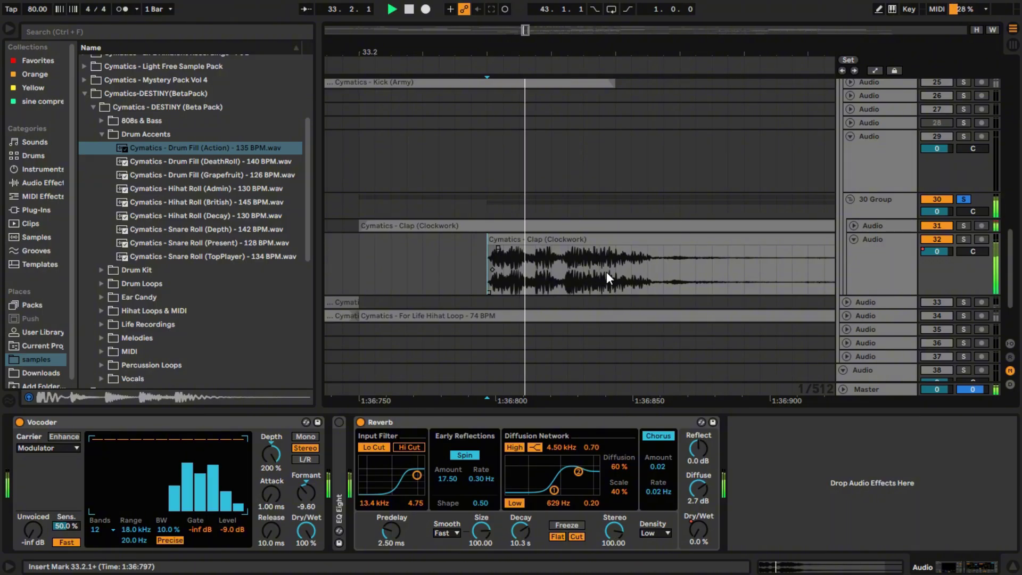
key("space")
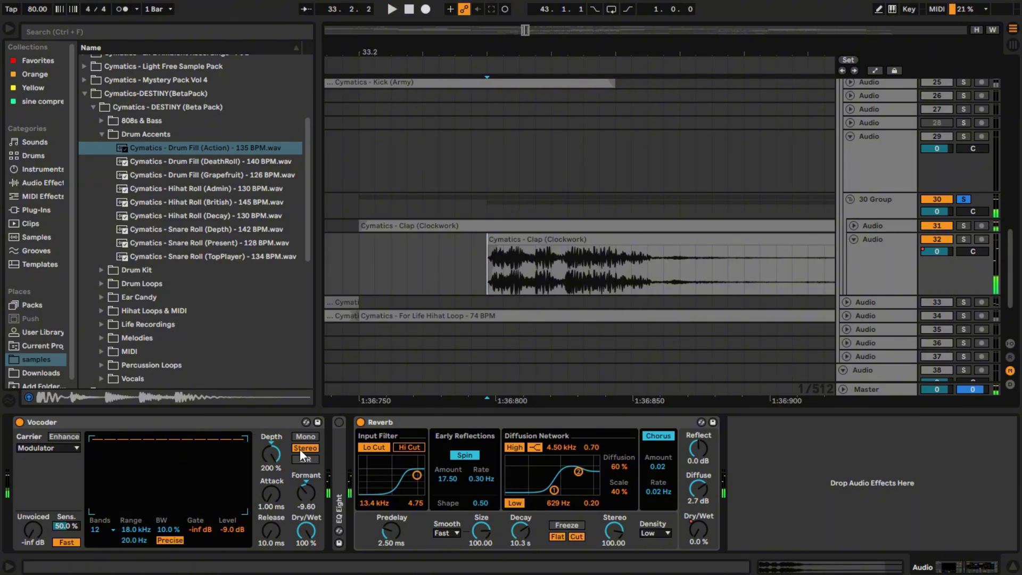
Expand the EQ Eight on track 32 and audition the clap with the Vocoder's upper range at 12.0 kHz
double_click(336, 460)
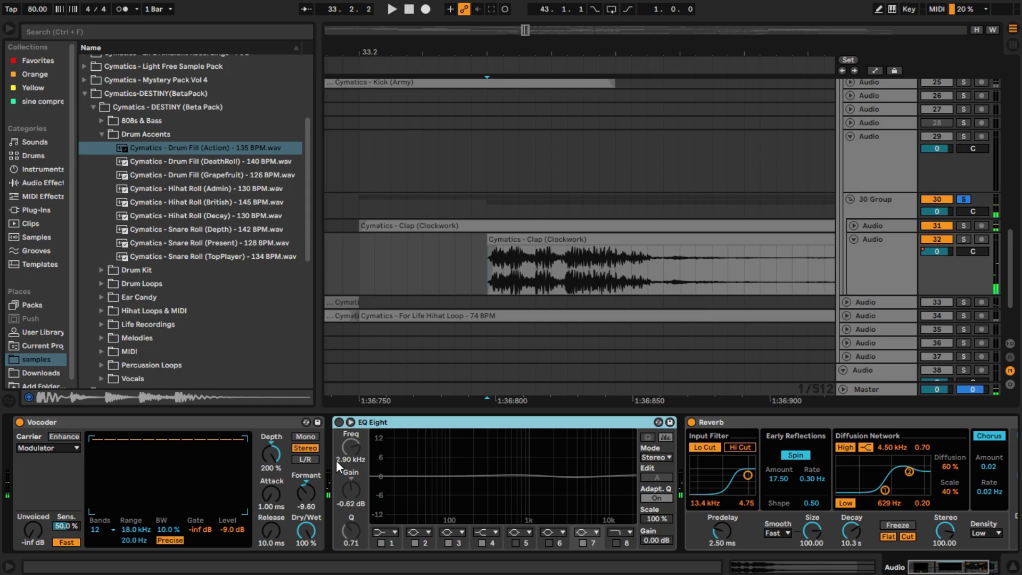
left_click(134, 530)
left_click_drag(135, 531, 163, 551)
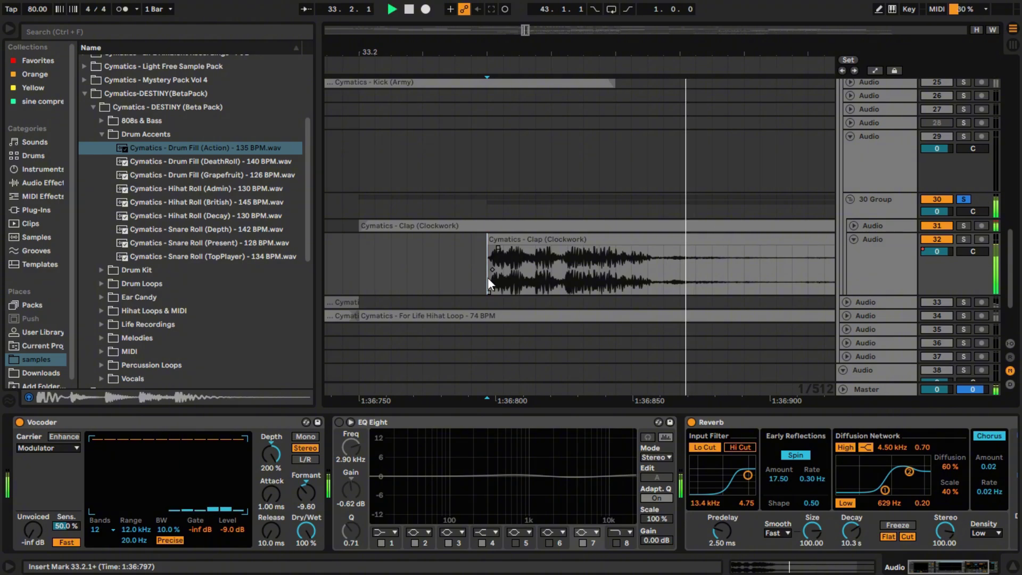
key("space")
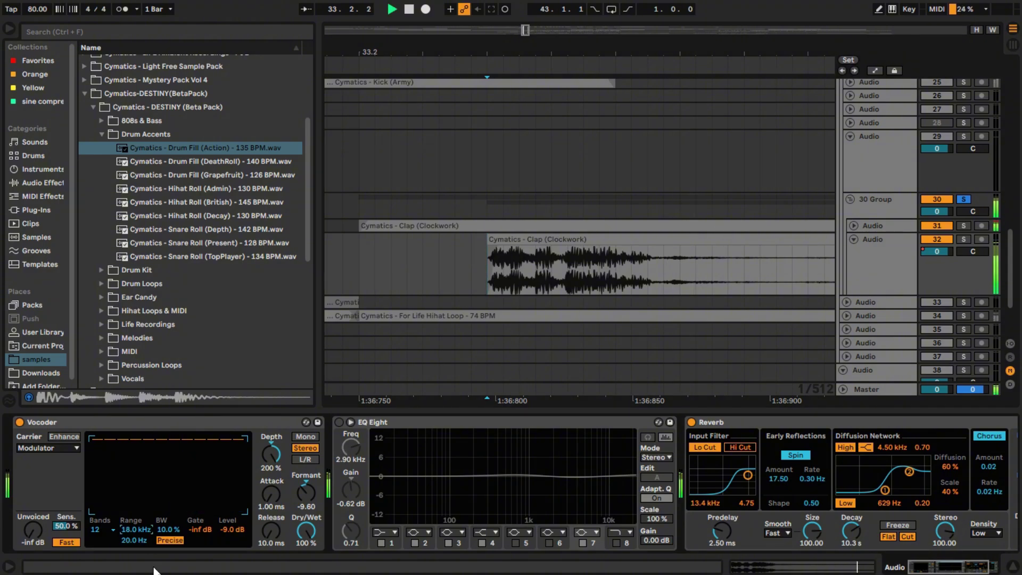
Set the lower range of track 32's Vocoder to 80.0 Hz and fold the track
mouse_move(140, 540)
left_mouse_down()
mouse_move(147, 545)
mouse_move(135, 527)
mouse_move(137, 554)
left_mouse_up()
key("space")
left_click(852, 239)
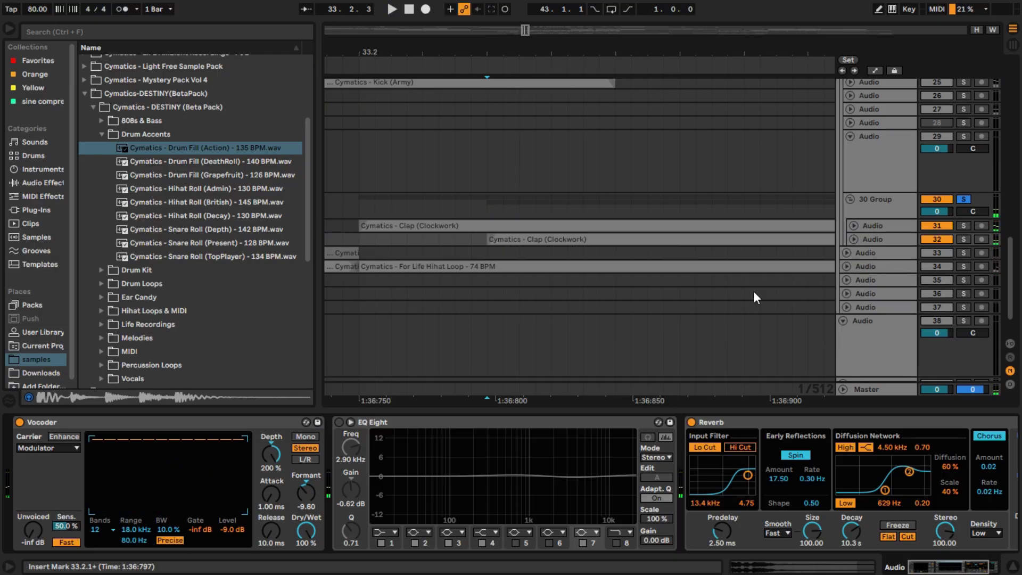
Unfold and solo tracks 33 and 34, and play their percussion and hihat loop from 32.4.4
scroll(753, 290, "down", 5)
scroll(692, 260, "down", 5)
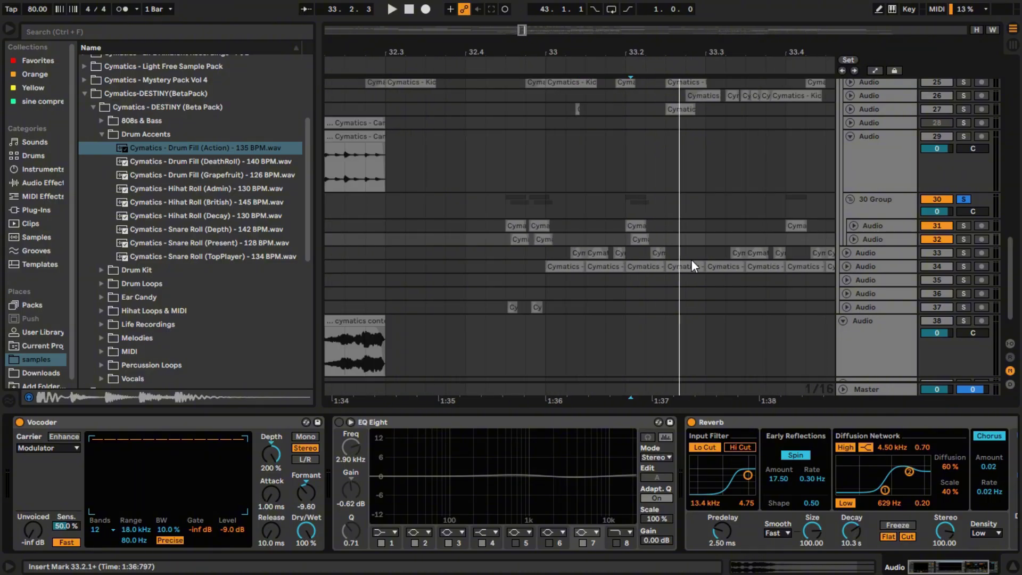
left_click(847, 253)
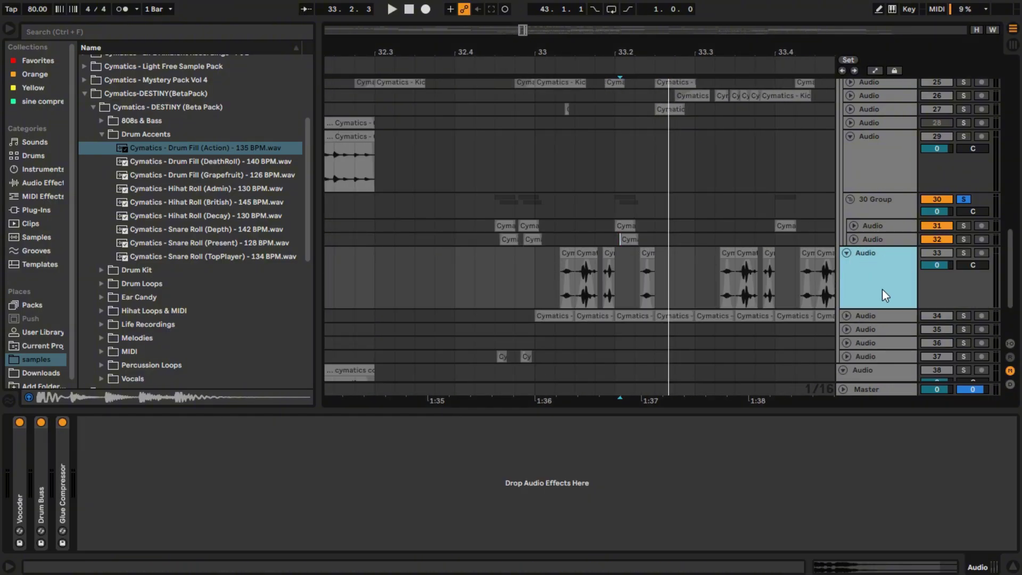
left_click(847, 316)
left_click(964, 253)
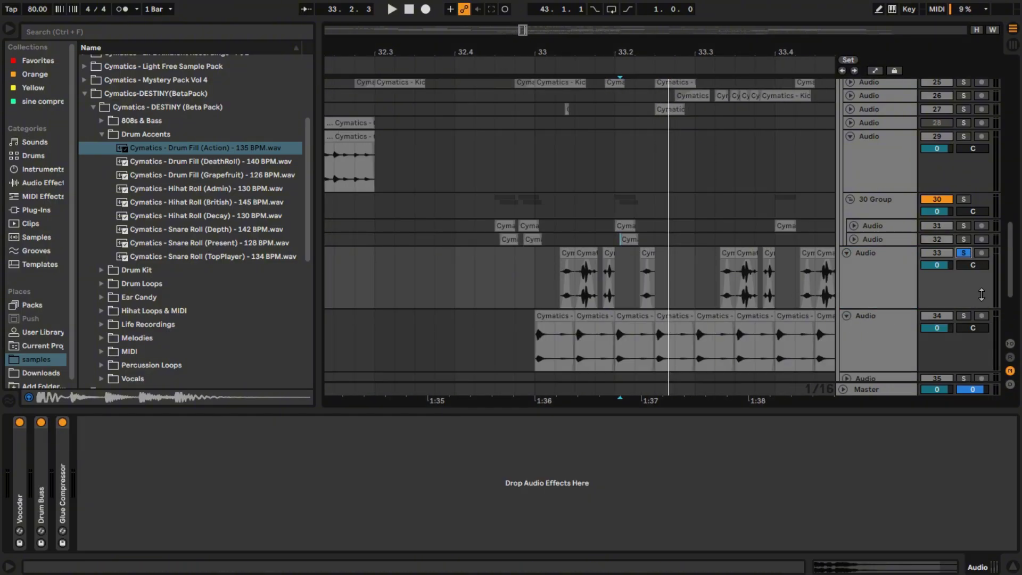
left_click(515, 352)
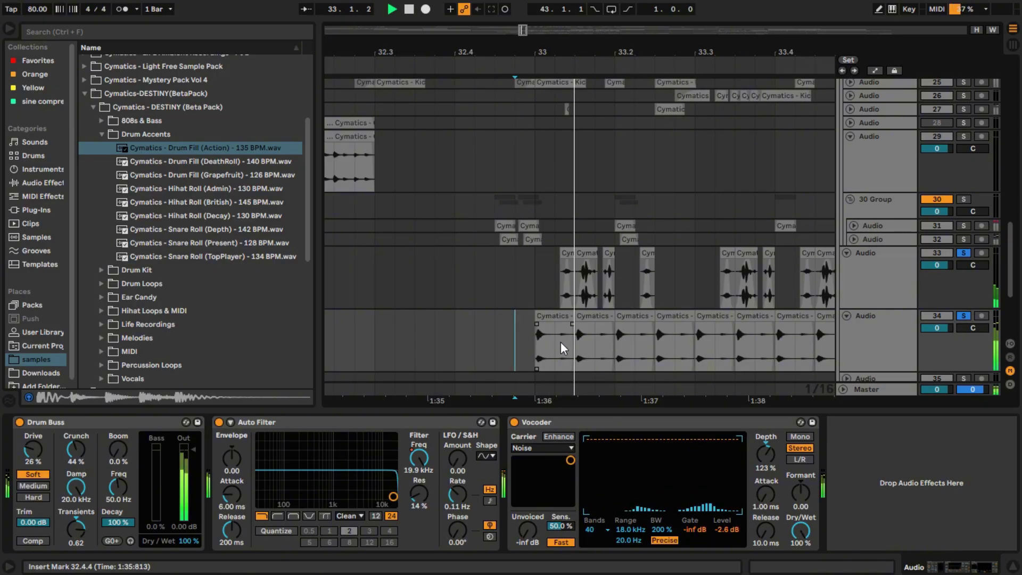
Replay the soloed percussion and For Life Hihat Loop clips from 33.1.1
scroll(555, 322, "down", 3)
scroll(558, 314, "up", 2)
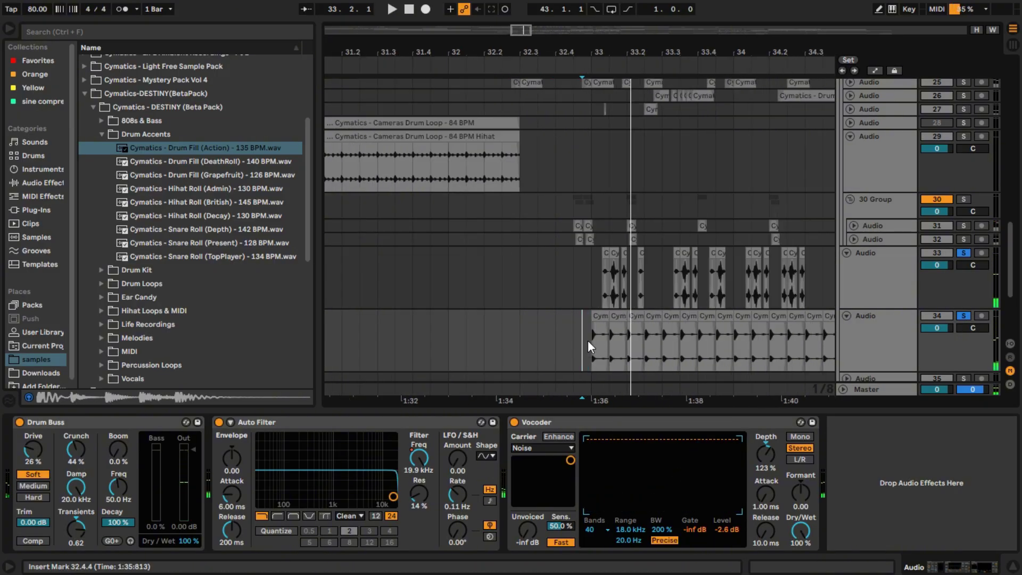
left_click(589, 341)
key("space")
scroll(615, 341, "up", 2)
scroll(676, 295, "up", 3)
key("space")
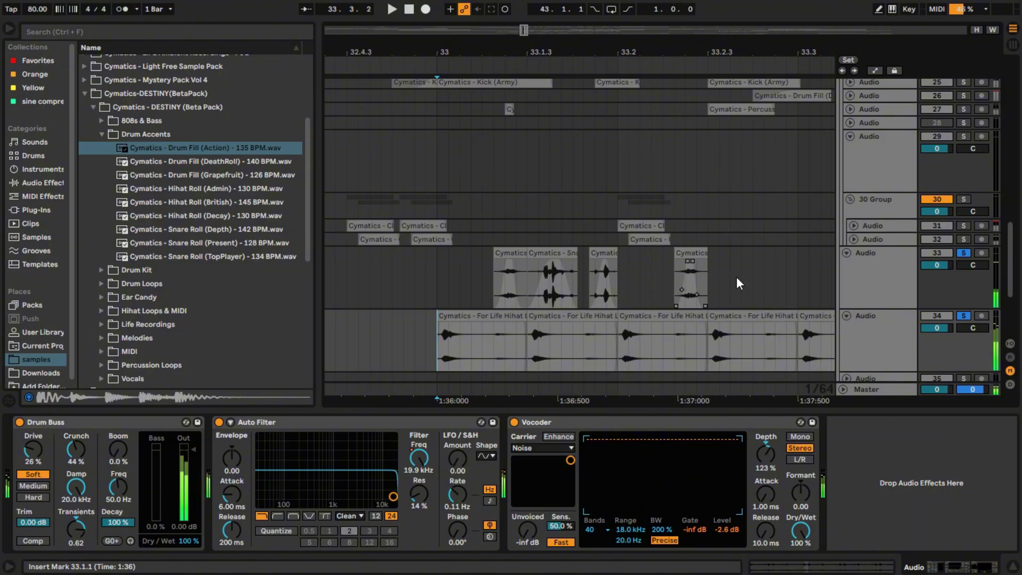
Examine the percussion clips on track 33 and select the section following beat 33.2
scroll(693, 318, "up", 3)
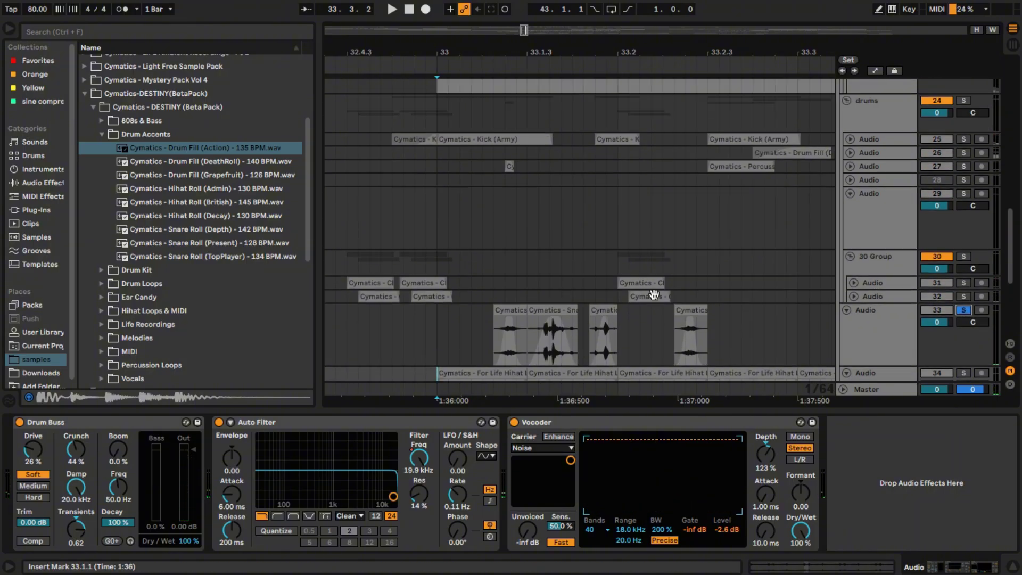
scroll(693, 318, "down", 3)
scroll(694, 318, "up", 5)
left_click_drag(389, 353, 602, 354)
scroll(602, 354, "down", 7)
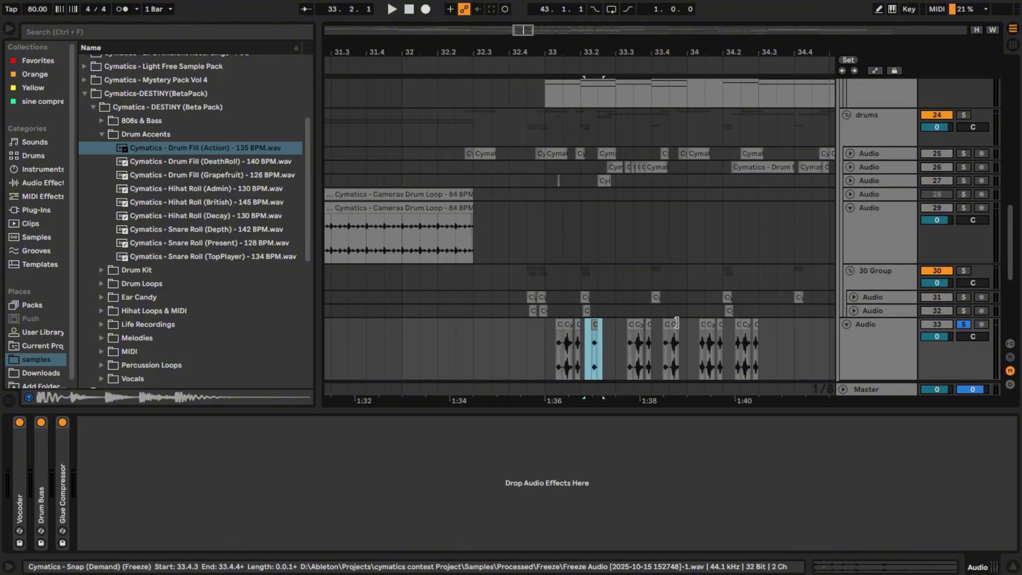
Select 33.2.3 to 34.1.1 on track 26, unfold and solo the track, and play its drum fills
scroll(675, 330, "up", 3)
left_click_drag(516, 166, 697, 168)
left_click(850, 167)
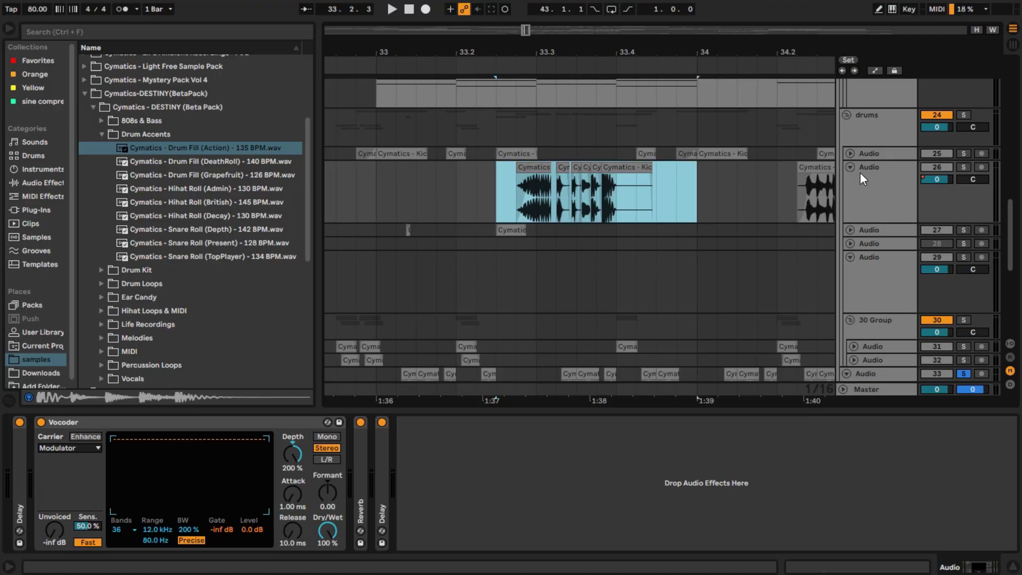
key("space")
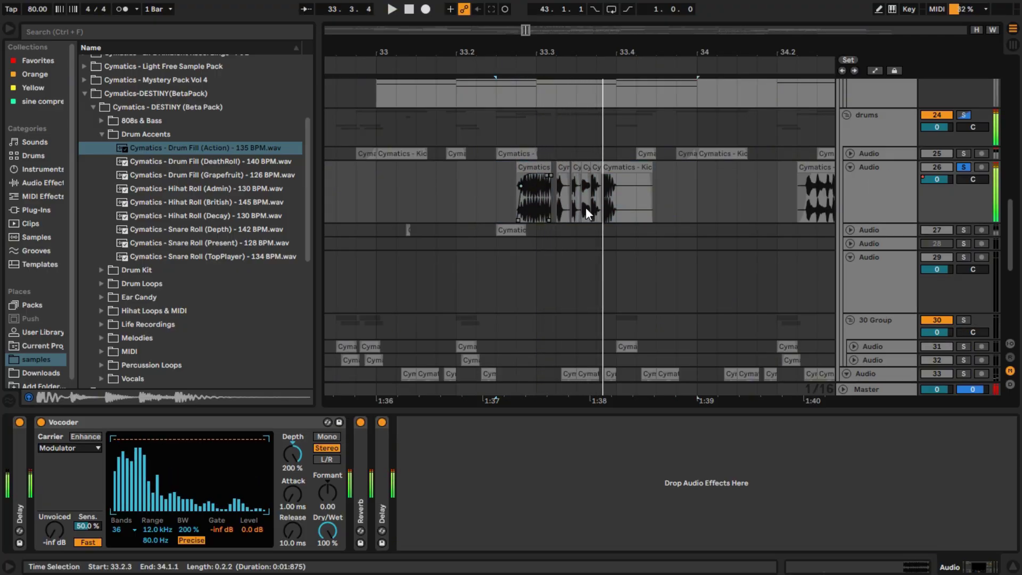
key("space")
left_click(850, 167)
scroll(552, 290, "down", 1)
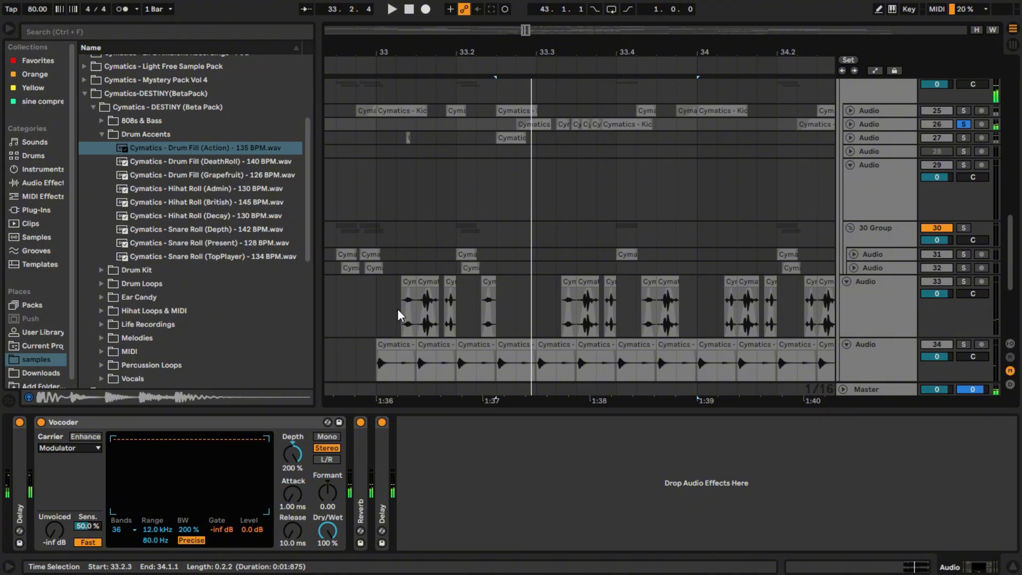
Select the Snap (Demand) clip at 33.1.3 on track 33 and examine its waveform and fades
scroll(401, 307, "up", 3)
left_click(411, 308)
left_click(456, 281)
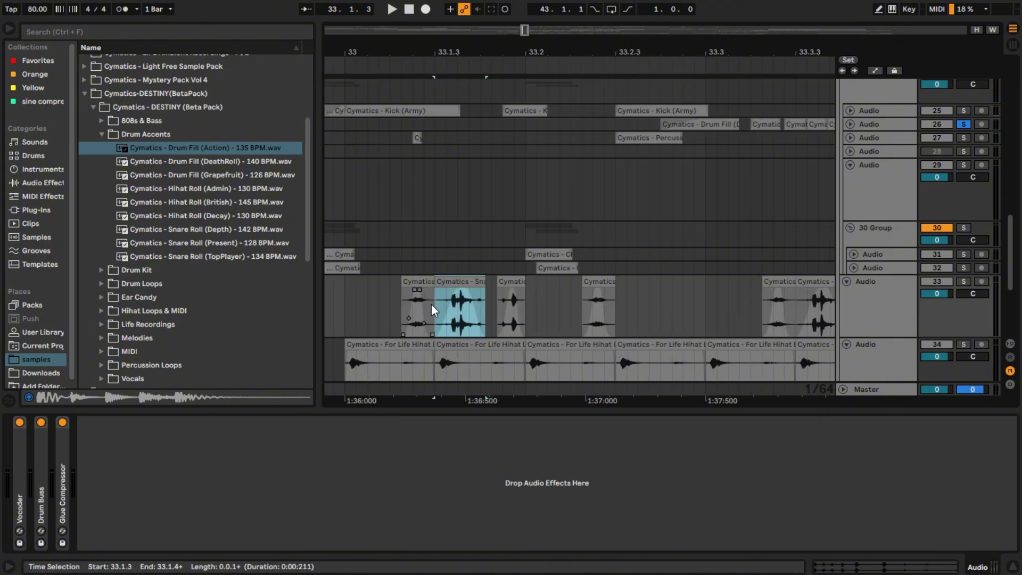
scroll(431, 310, "up", 3)
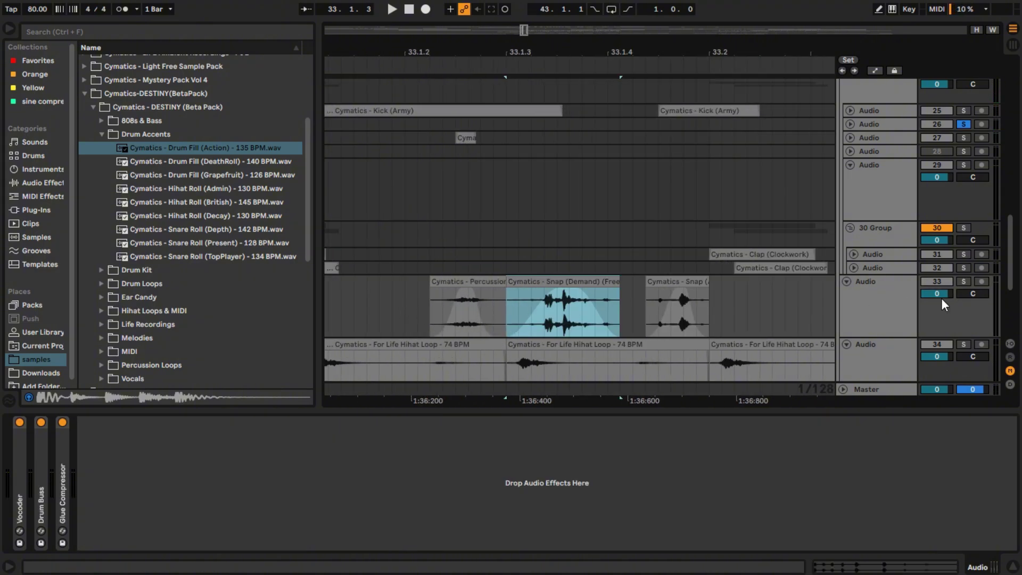
Solo track 33 and play its percussion and snap clips from just before 33.1.3, and again from 33.3.1
left_click(964, 281)
left_click(442, 309)
key("space")
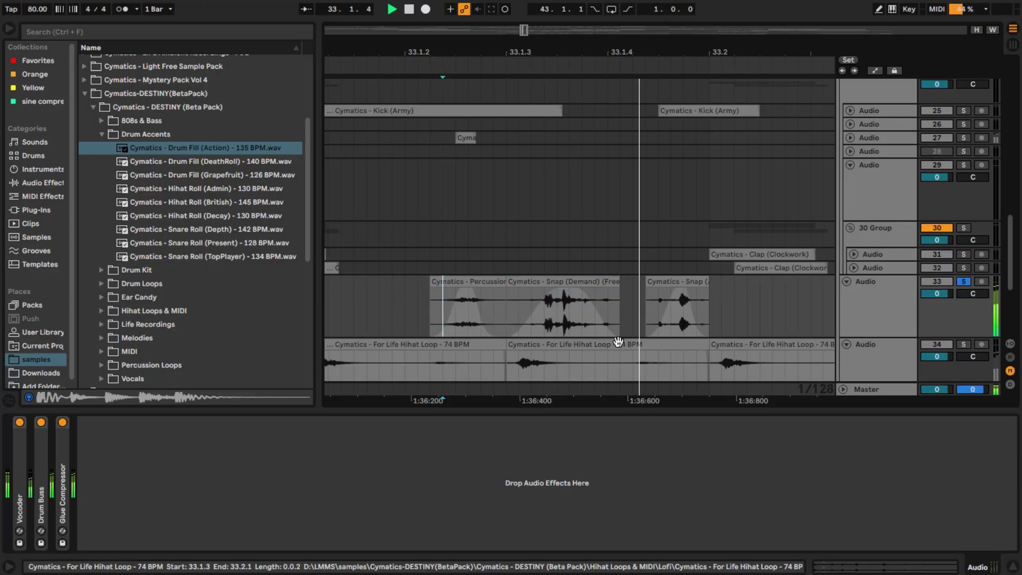
scroll(648, 335, "down", 5)
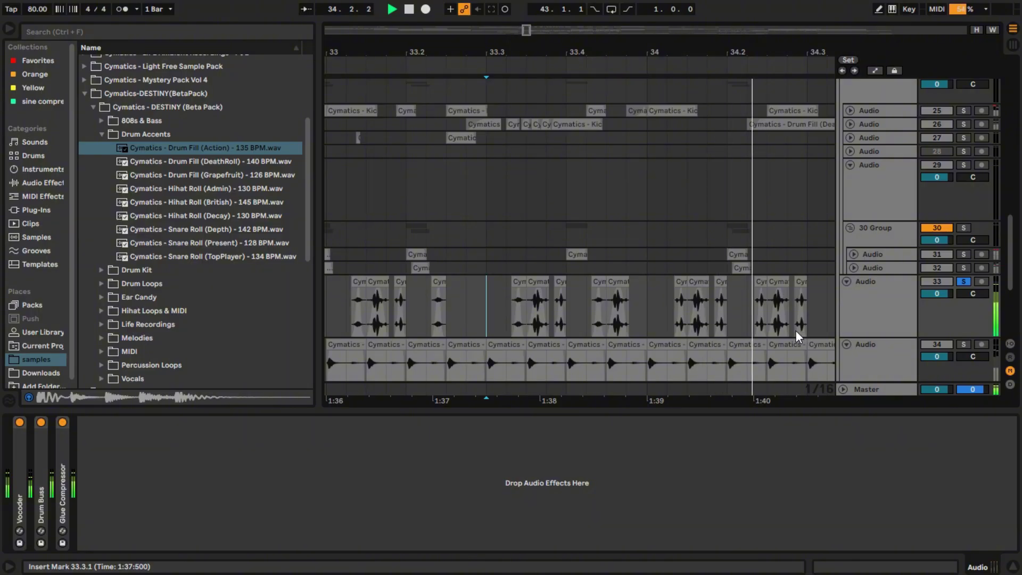
scroll(797, 328, "down", 4)
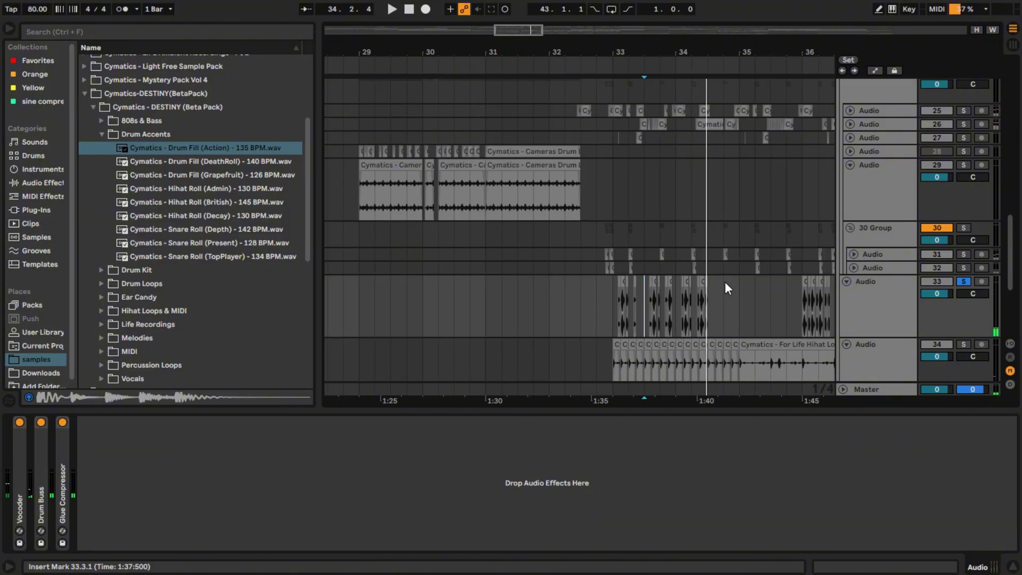
Unsolo track 33 and play the full mix from 33.1.1
scroll(726, 282, "down", 2)
left_click(963, 281)
left_click(681, 311)
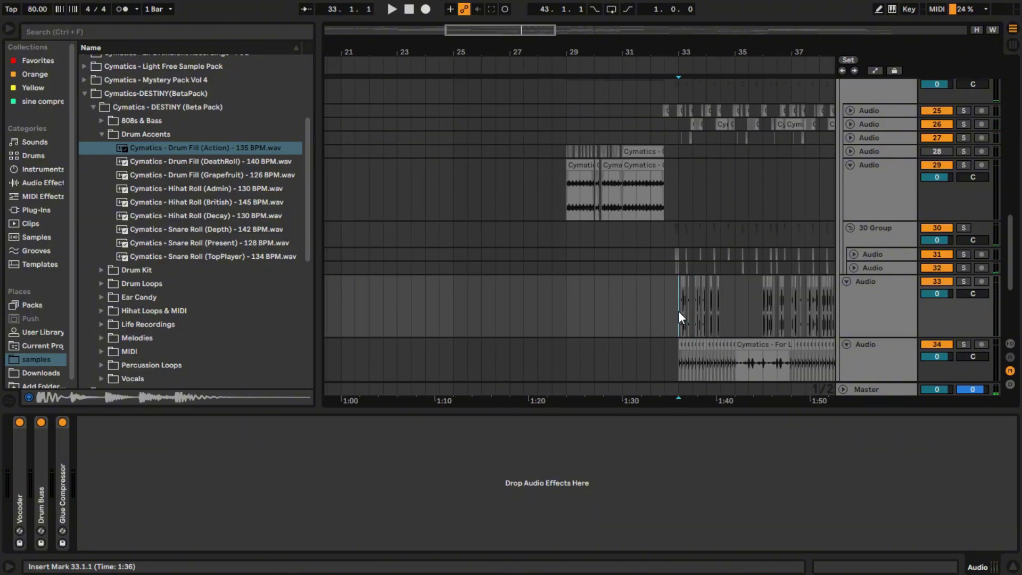
key("space")
scroll(746, 319, "up", 3)
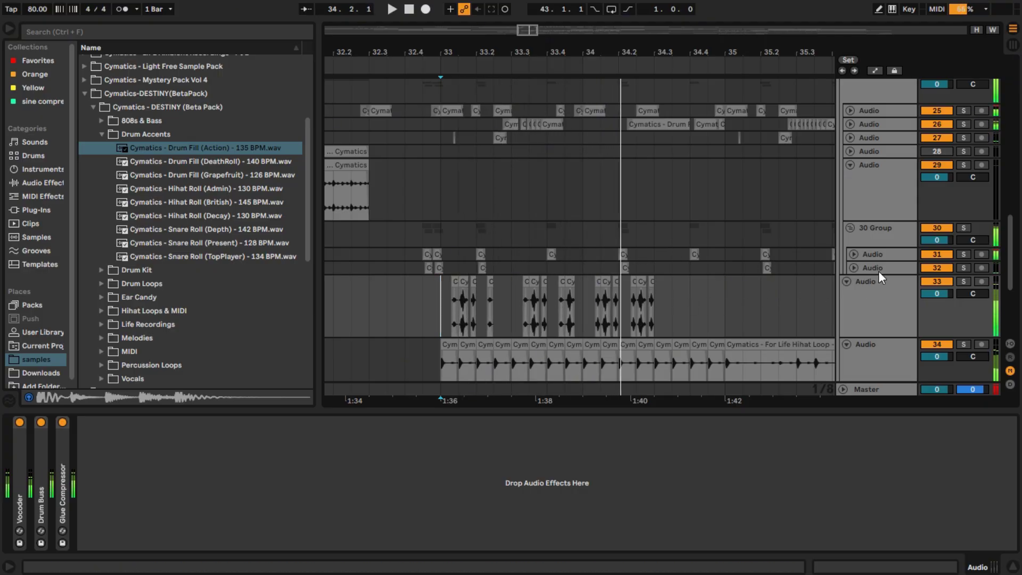
Fold track 33 and solo track 34 with the For Life Hihat Loop clips
left_click(847, 282)
scroll(614, 327, "down", 2)
scroll(570, 320, "up", 1)
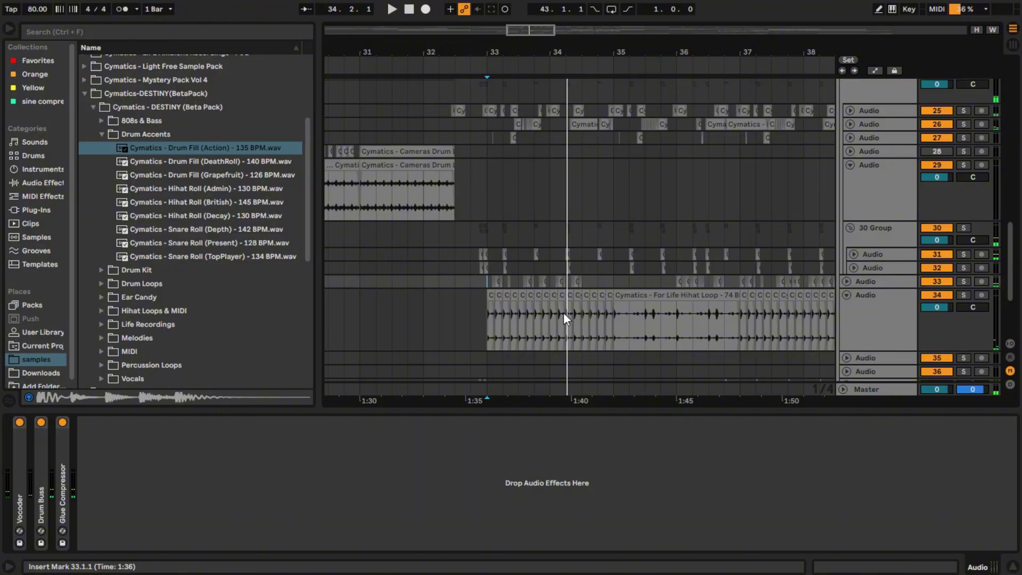
scroll(563, 312, "up", 1)
scroll(625, 337, "down", 4, "ctrl")
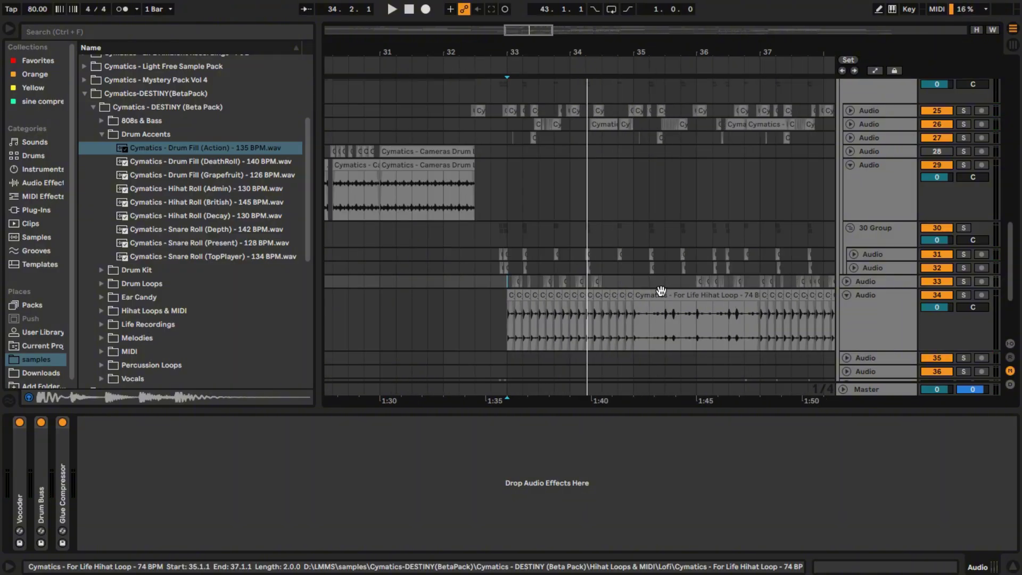
left_click(963, 295)
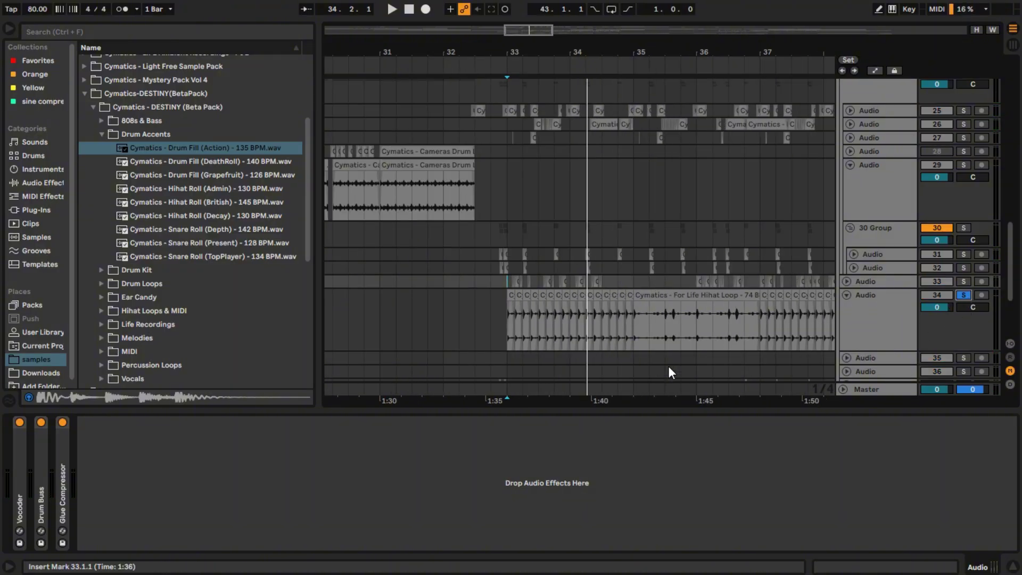
Bypass the Vocoder, Auto Filter and Drum Buss on soloed hi-hat track 34 and play the loop dry from bar 33
left_click(509, 315)
scroll(539, 328, "up", 6, "ctrl")
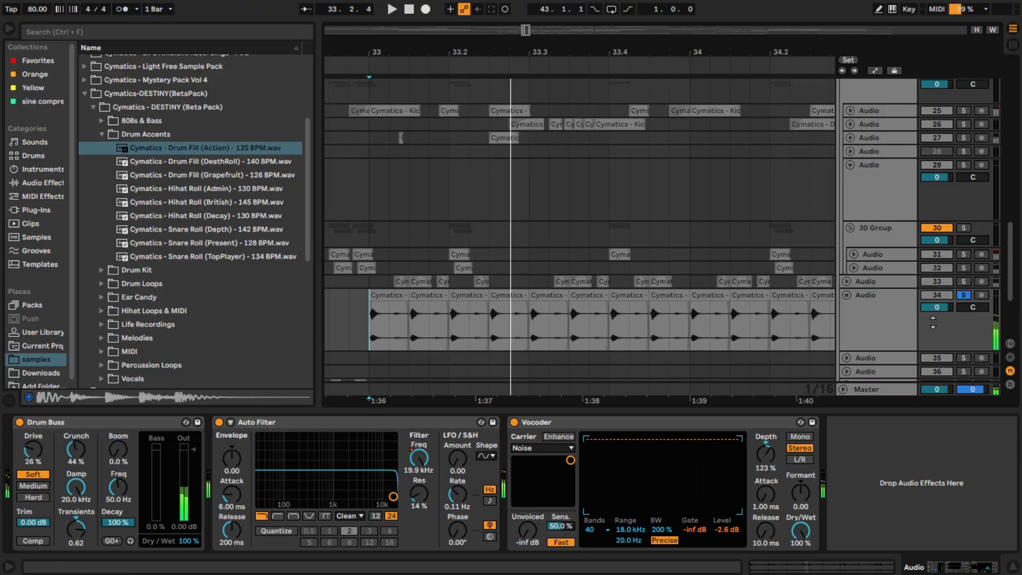
left_click(514, 423)
left_click(219, 422)
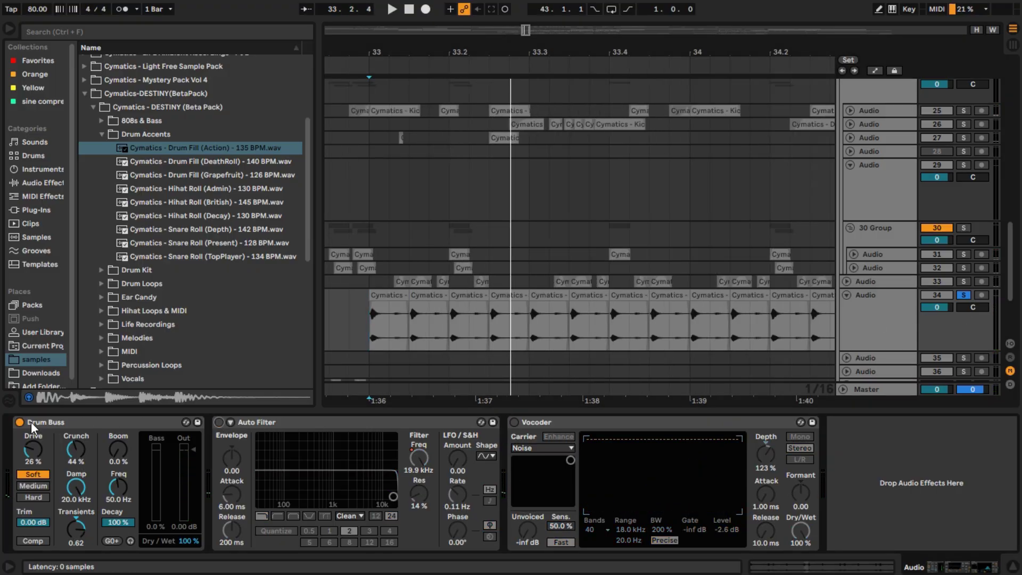
left_click(20, 422)
key("space")
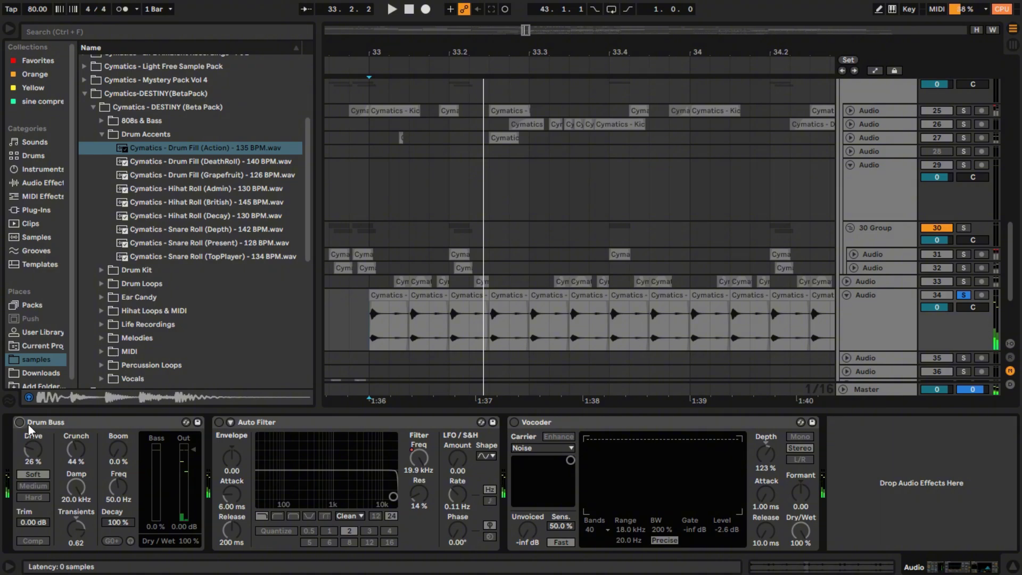
Reactivate the Drum Buss on track 34 and play the hi-hats from just before bar 33
left_click(19, 422)
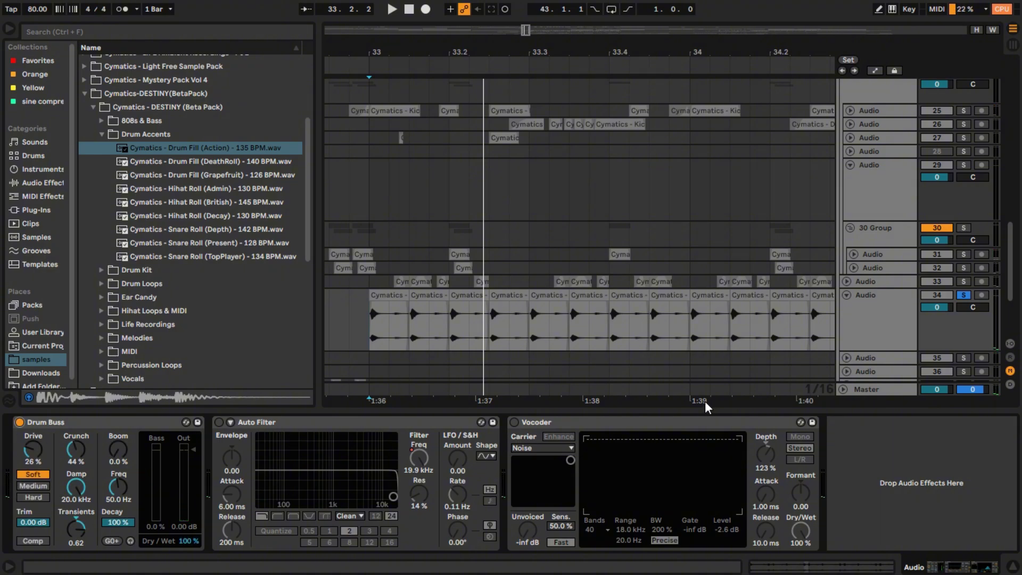
key("alt+space")
left_click(362, 327)
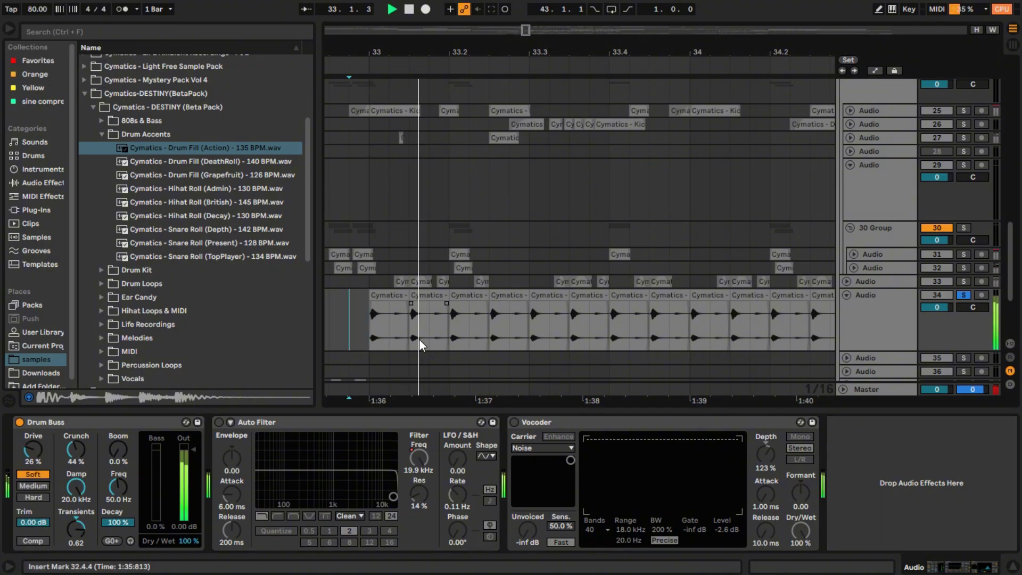
Reactivate the Vocoder and Auto Filter on track 34 and play the hi-hats from bar 33 through the full chain
left_click(515, 423)
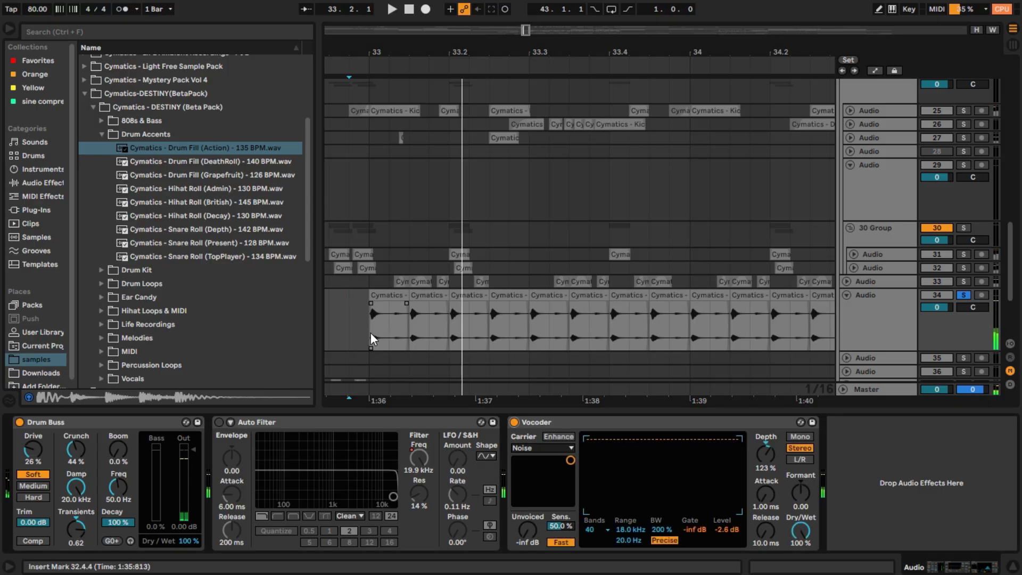
left_click(218, 421)
key("a")
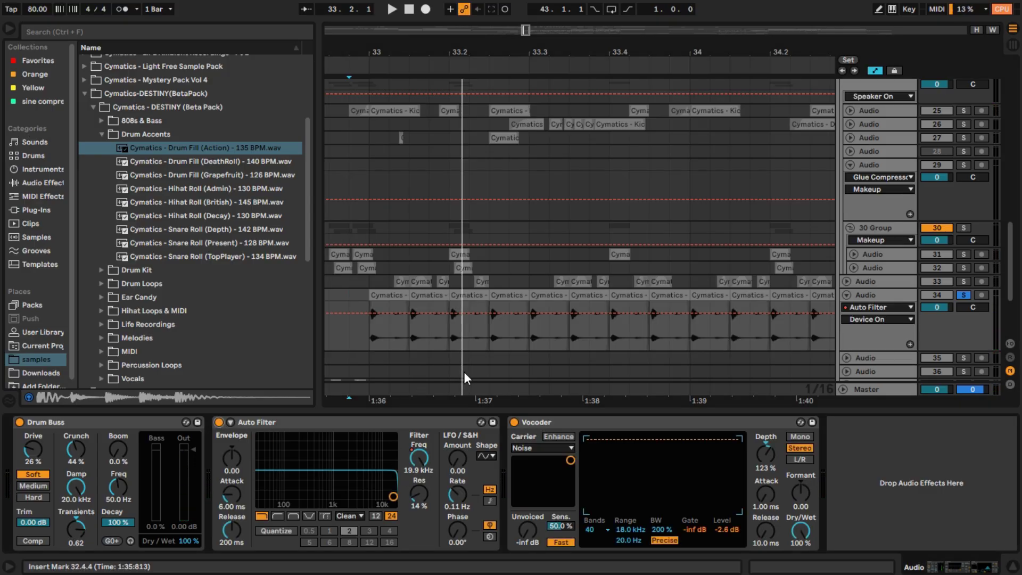
key("minus")
key("minus")
left_click(474, 337)
key("space")
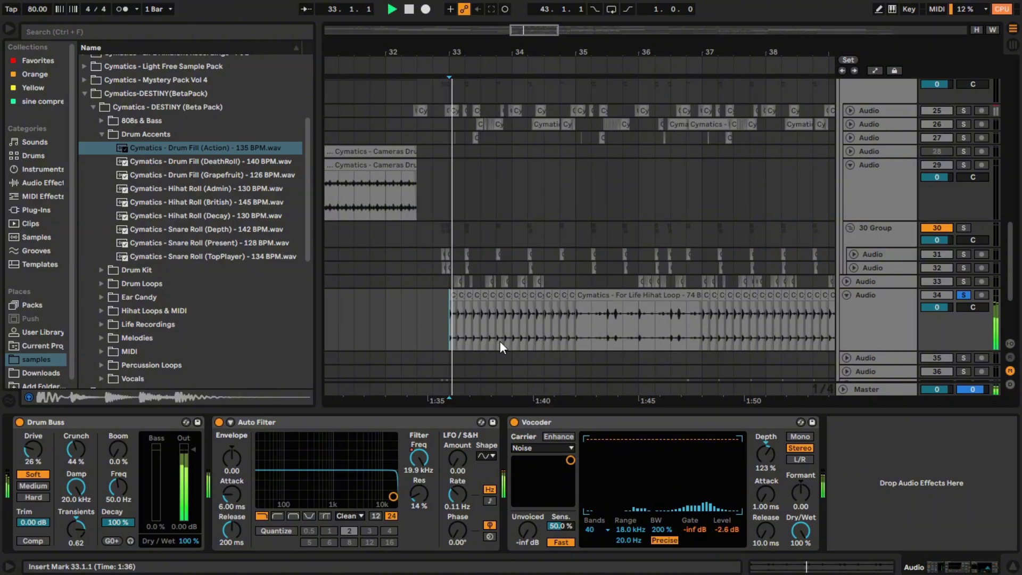
Show the Auto Filter Frequency automation on track 34 and play its closing sweep from bar 48.2
key("a")
key("a")
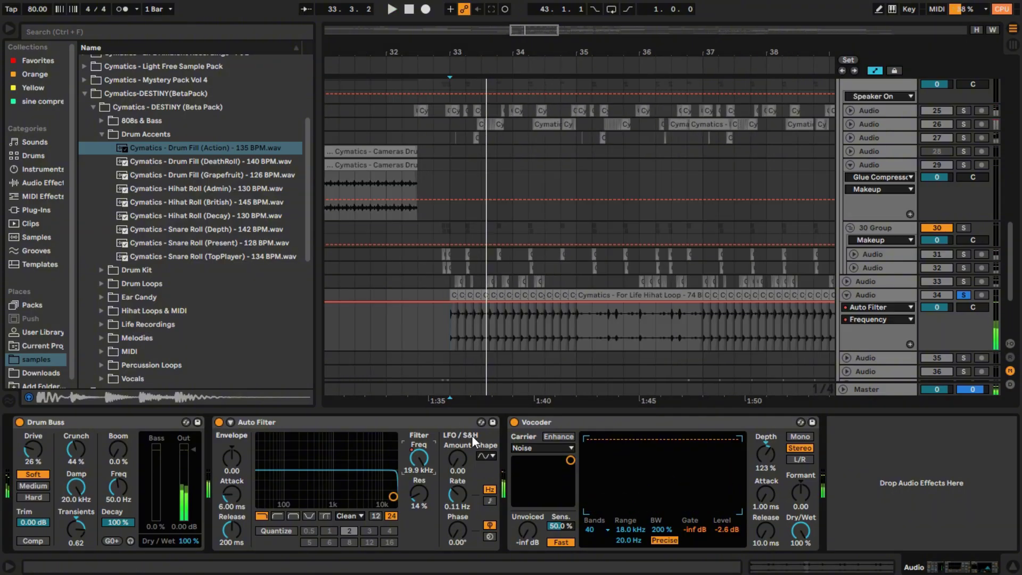
scroll(737, 347, "down", 8)
scroll(555, 335, "up", 8)
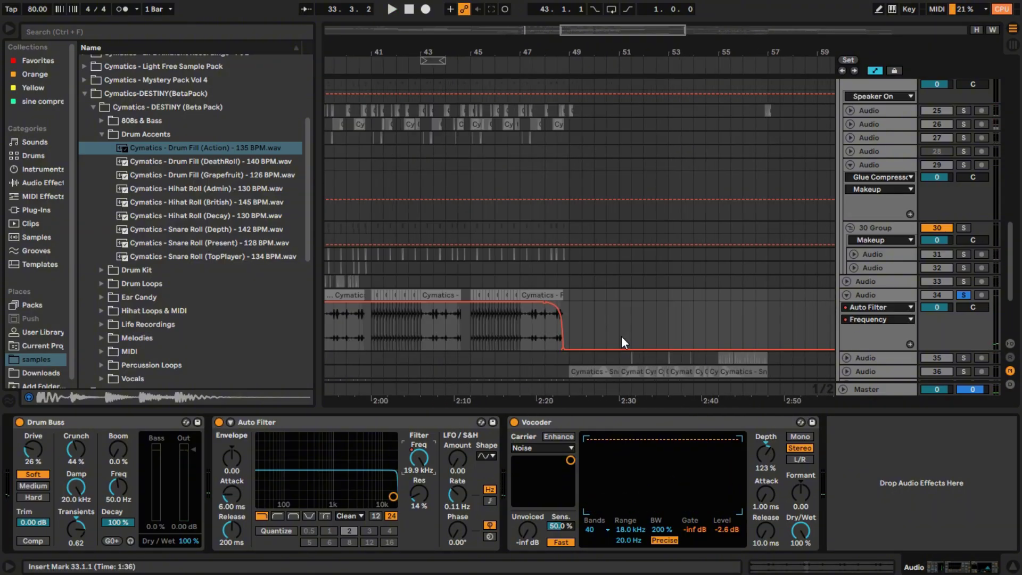
left_click(468, 336)
key("space")
scroll(474, 337, "up", 4, "ctrl")
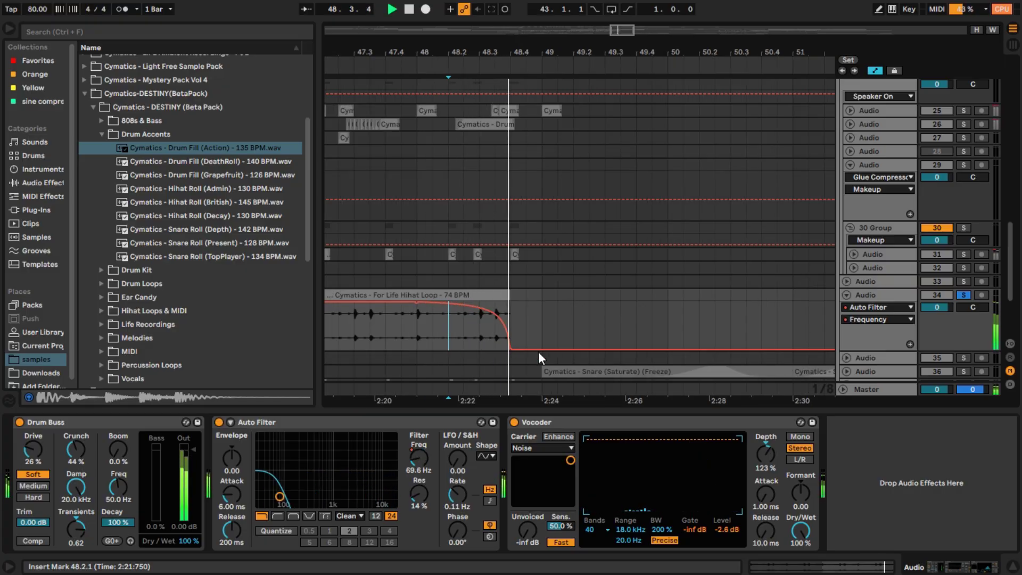
scroll(774, 323, "down", 8, "ctrl")
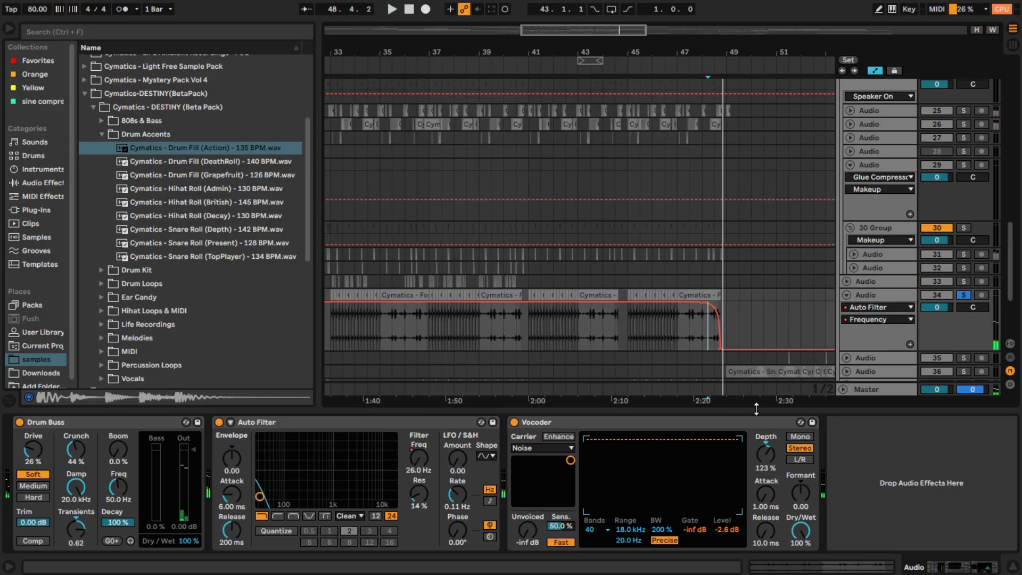
Unsolo hi-hat track 34 and play the full mix from bar 41
left_click(963, 295)
scroll(540, 339, "right", 3)
scroll(527, 302, "up", 3)
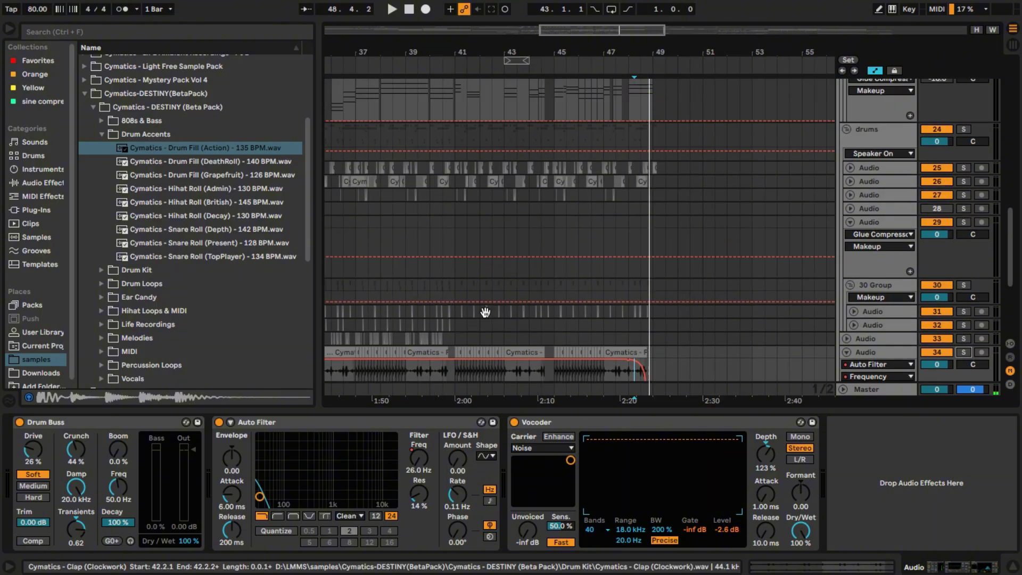
scroll(486, 312, "up", 5)
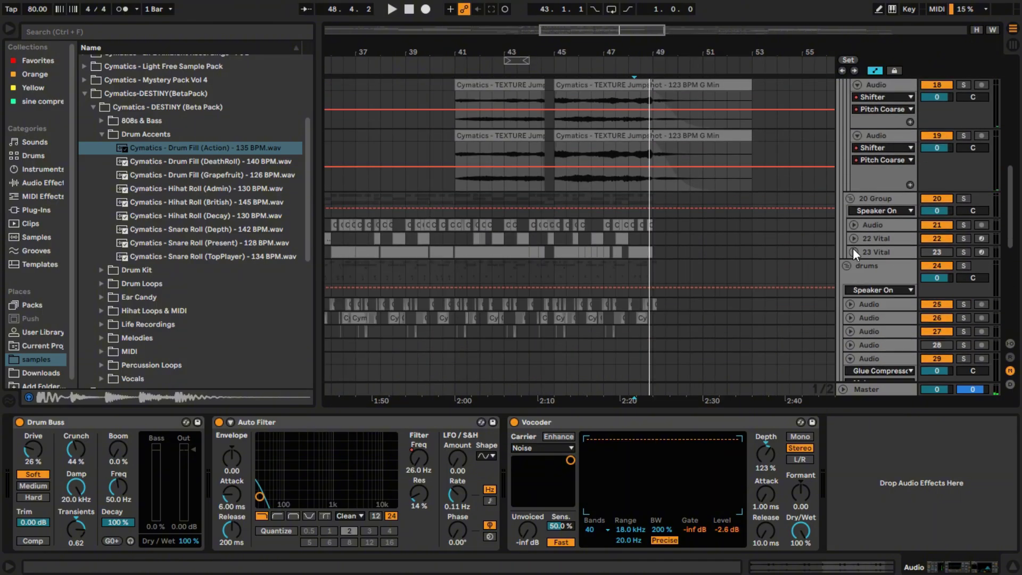
scroll(613, 250, "up", 10)
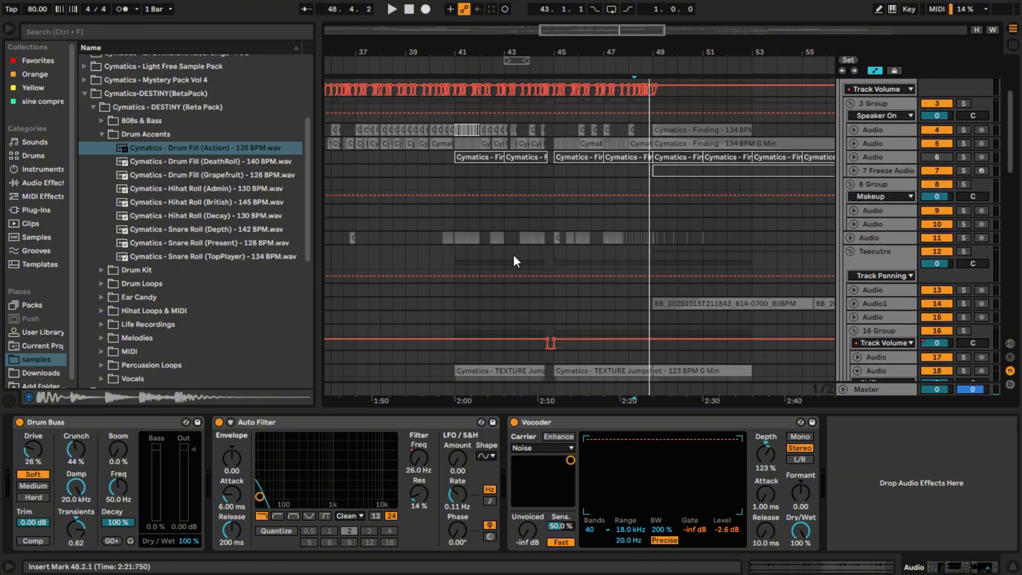
scroll(456, 267, "up", 4)
left_click(472, 261)
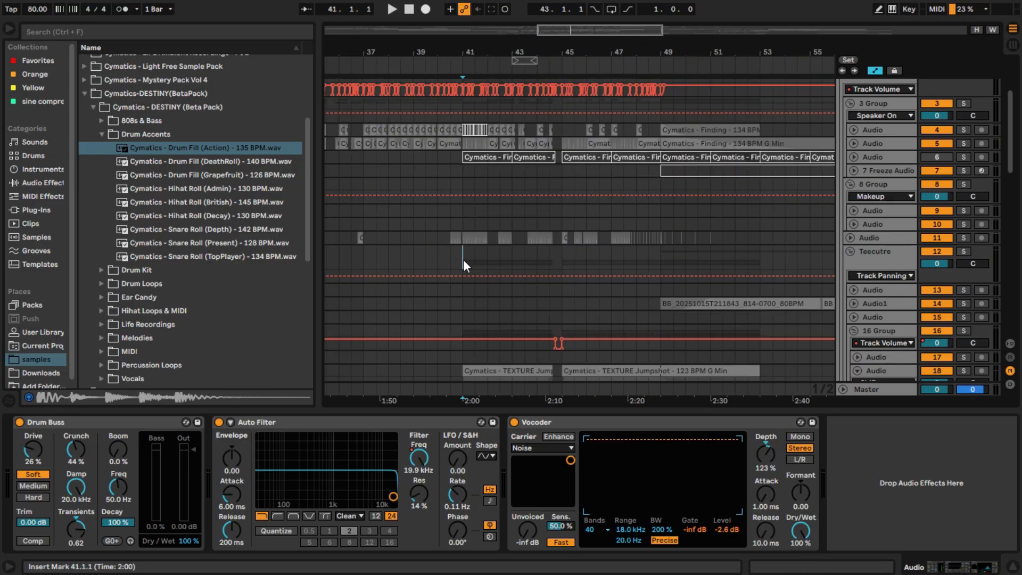
scroll(461, 259, "up", 10)
scroll(448, 241, "down", 5)
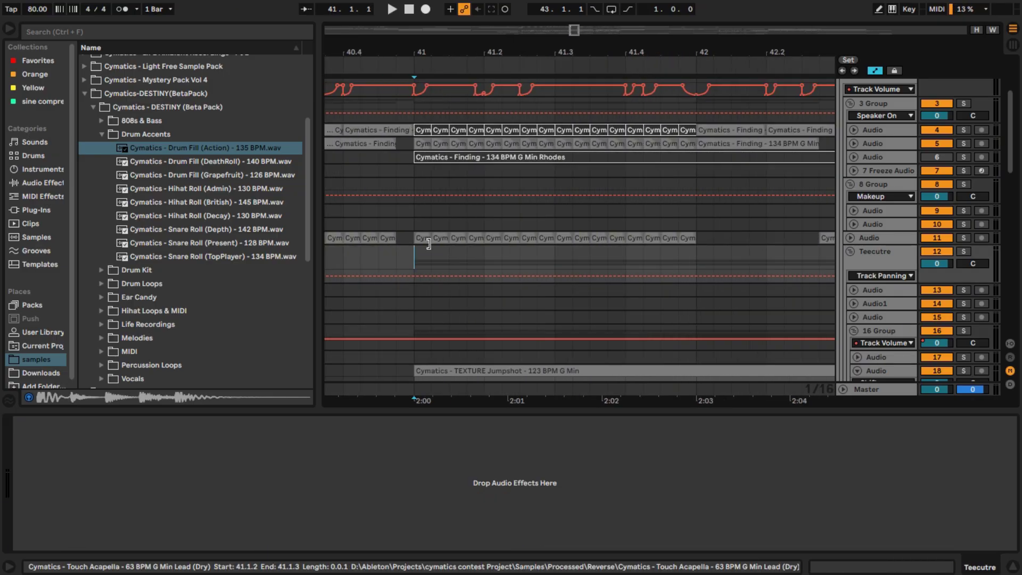
key("space")
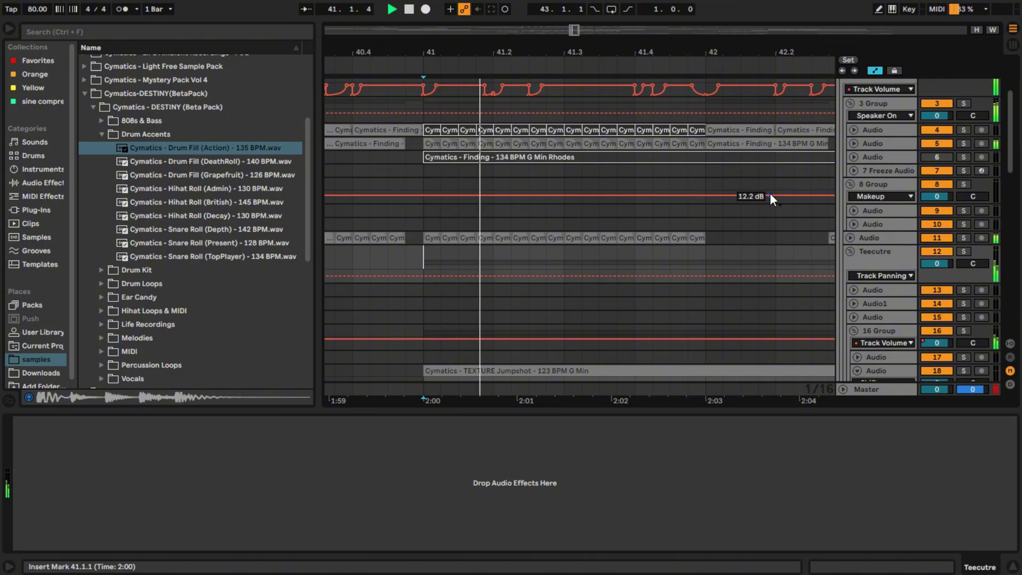
Hide the automation lanes, then unfold and solo audio track 11 to play its chopped clips from bar 40.3
key("a")
scroll(745, 256, "down", 3)
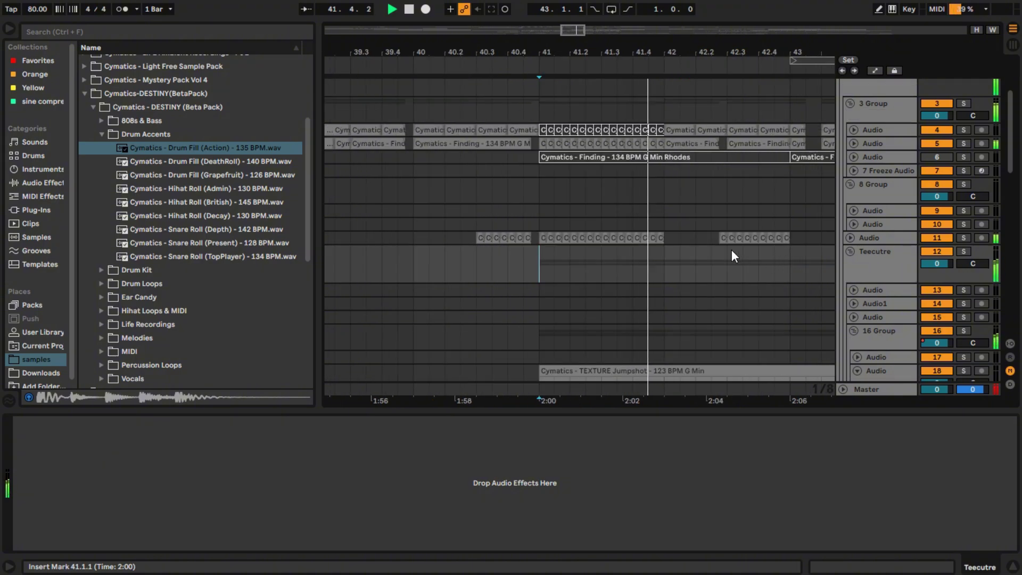
left_click(851, 238)
left_click(962, 237)
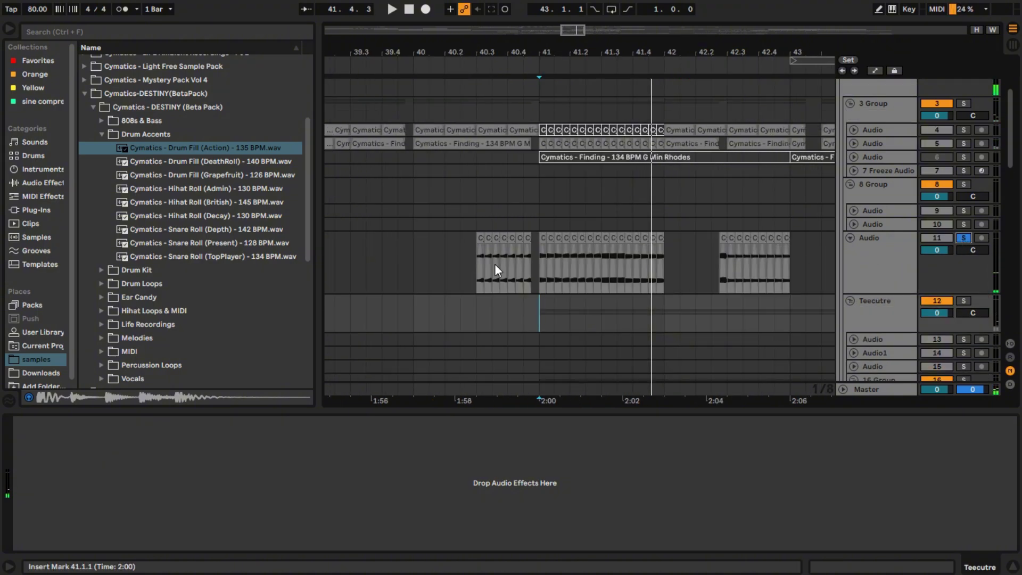
left_click(475, 258)
key("space")
scroll(564, 286, "up", 3)
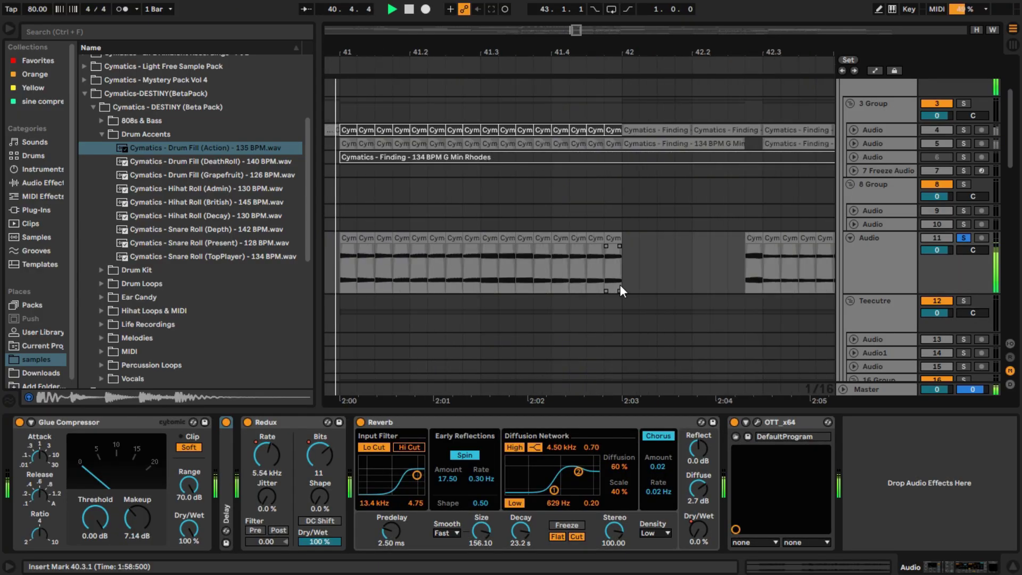
Examine how the chopped clips on track 11 are cut and spaced between bars 41 and 47
scroll(612, 285, "down", 8)
scroll(589, 260, "up", 10)
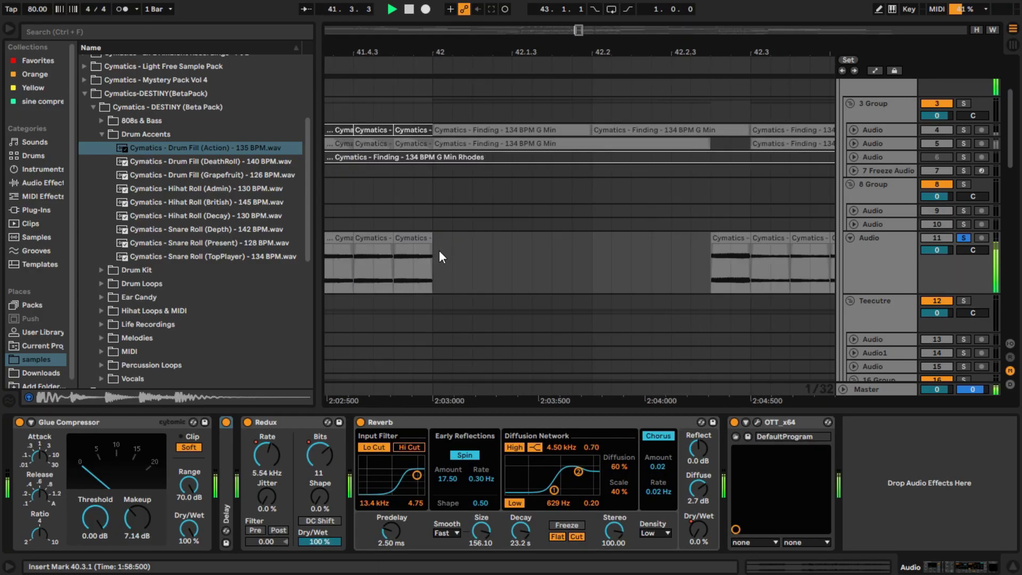
scroll(440, 251, "down", 4)
scroll(486, 270, "up", 4)
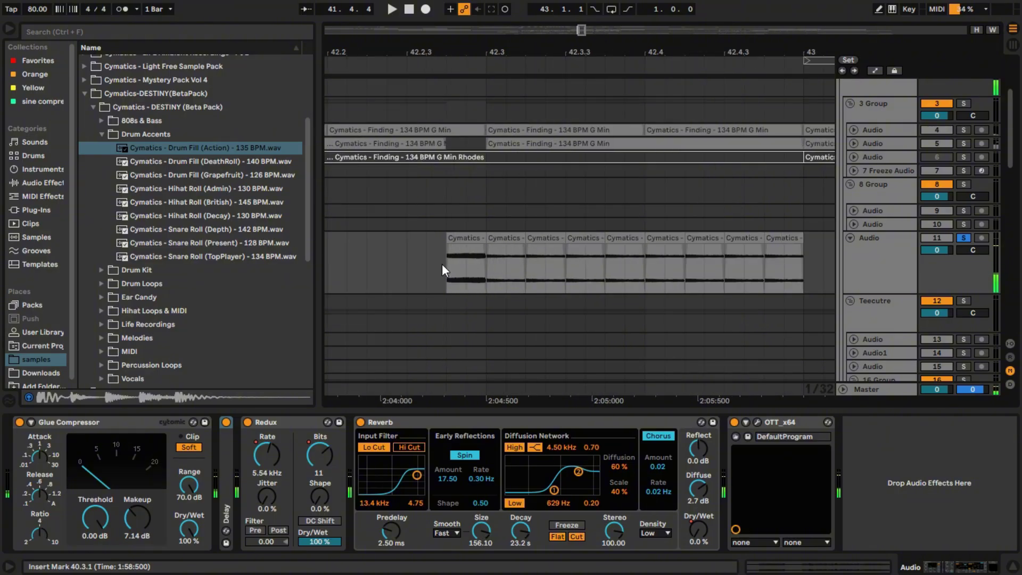
scroll(463, 265, "down", 4)
scroll(492, 255, "down", 4)
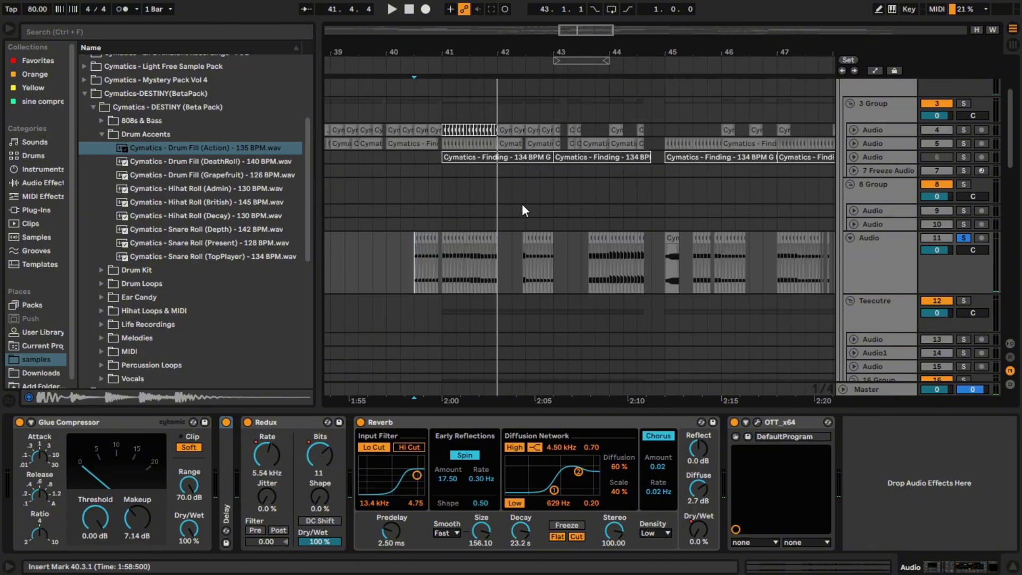
scroll(522, 206, "down", 5)
scroll(545, 214, "left", 2)
scroll(582, 219, "up", 5)
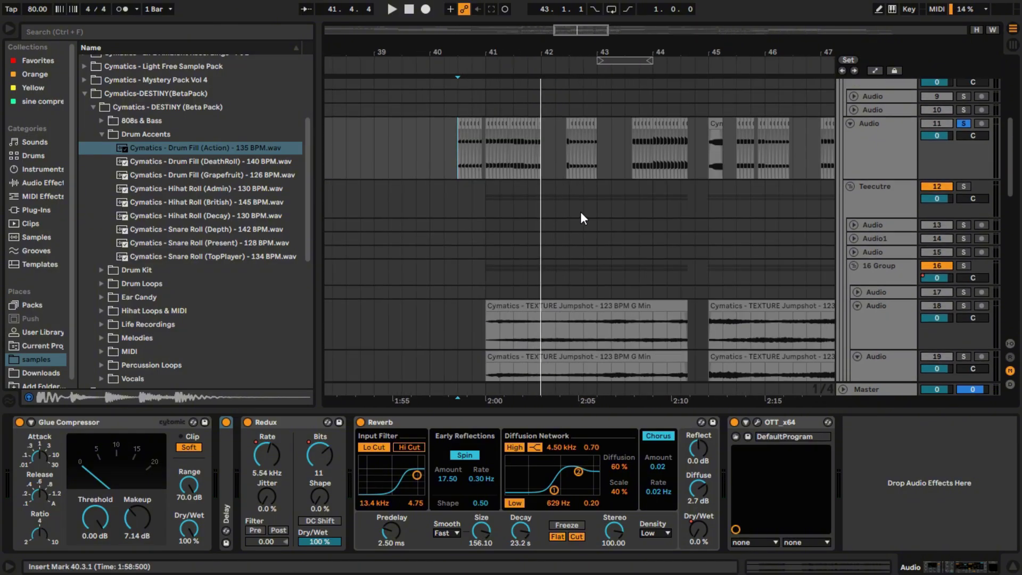
Unsolo track 11 and play the full mix from bar 40.3, moving the playback start to bar 43
left_click(962, 252)
key("space")
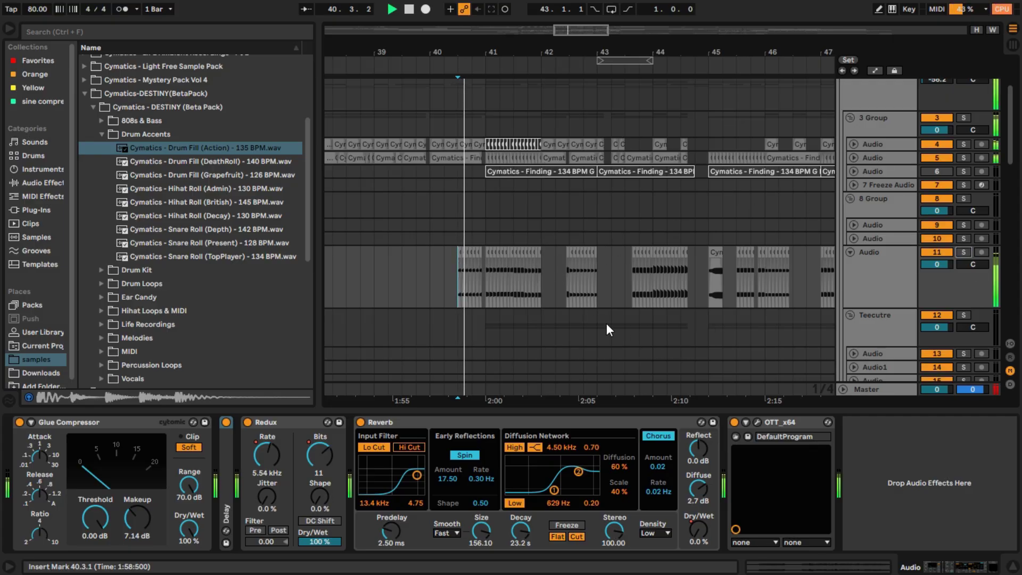
left_click(599, 330)
scroll(609, 324, "up", 3)
scroll(628, 292, "down", 3)
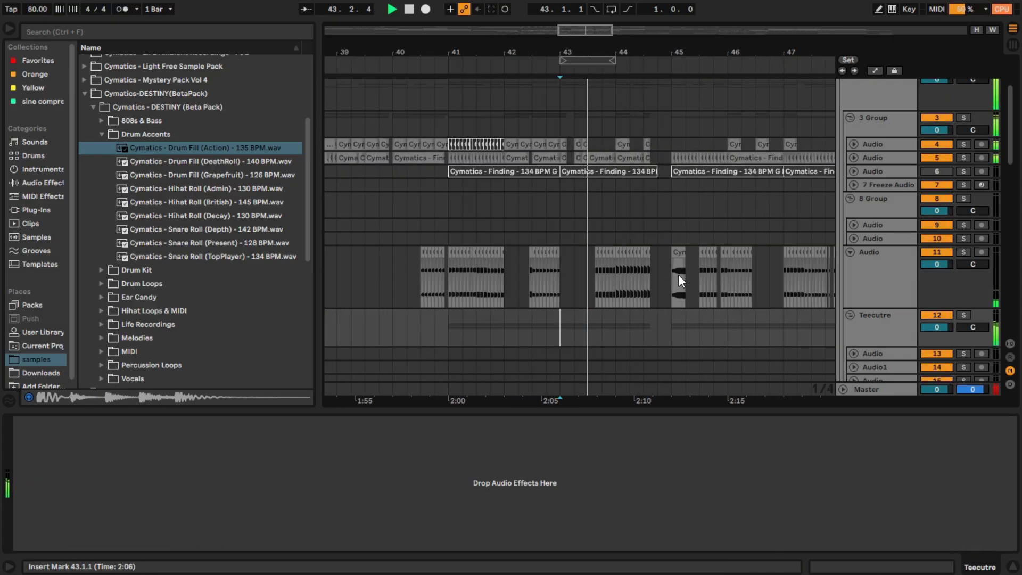
Examine the Touch Acapella clip at bar 45 on track 11 and the TEXTURE Jumpshot clips during playback, stopping at bar 45
scroll(695, 259, "down", 2)
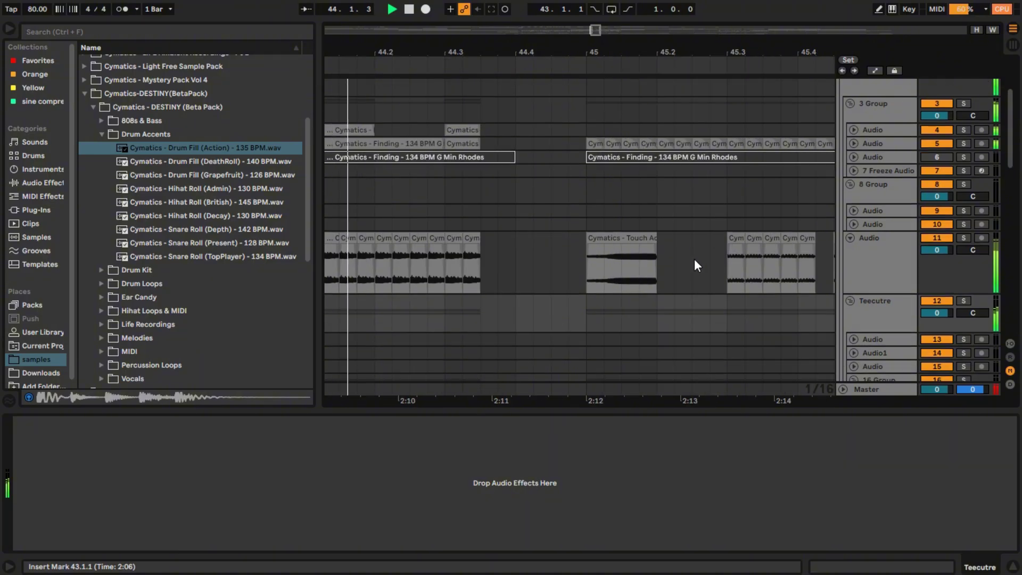
left_click(632, 243)
scroll(634, 241, "up", 4)
scroll(628, 264, "down", 5)
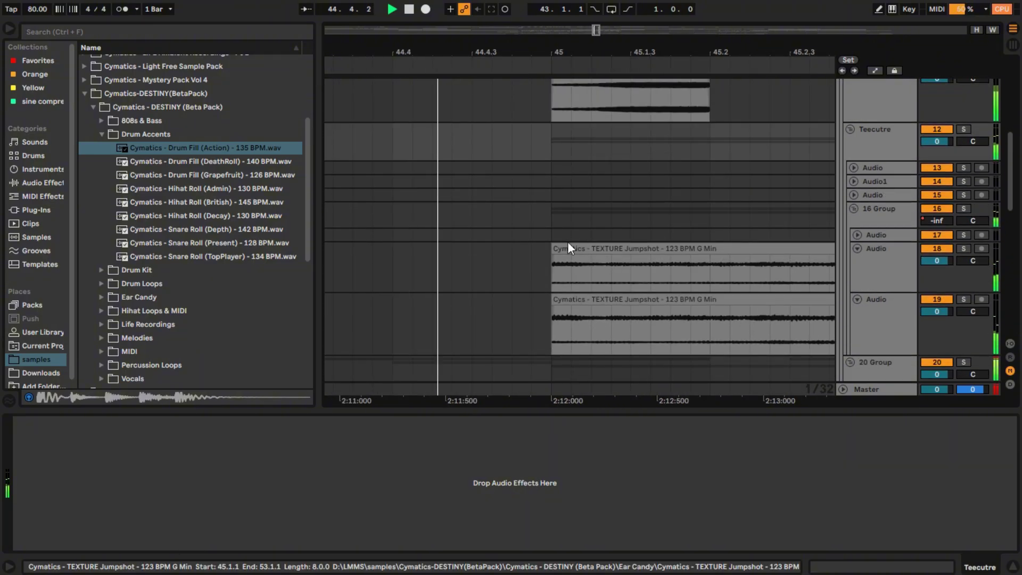
scroll(559, 237, "down", 2)
key("space")
scroll(569, 250, "down", 3)
scroll(570, 256, "down", 2)
scroll(561, 259, "down", 4)
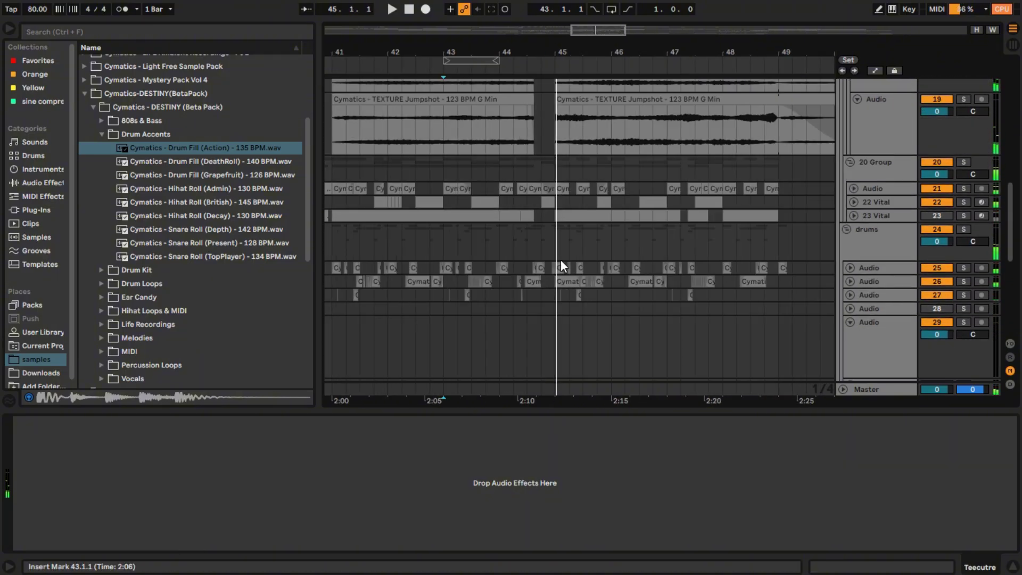
Play the full mix from bar 45 and review the drum, texture and chopped vocal tracks up to bar 48
key("space")
scroll(596, 247, "down", 5)
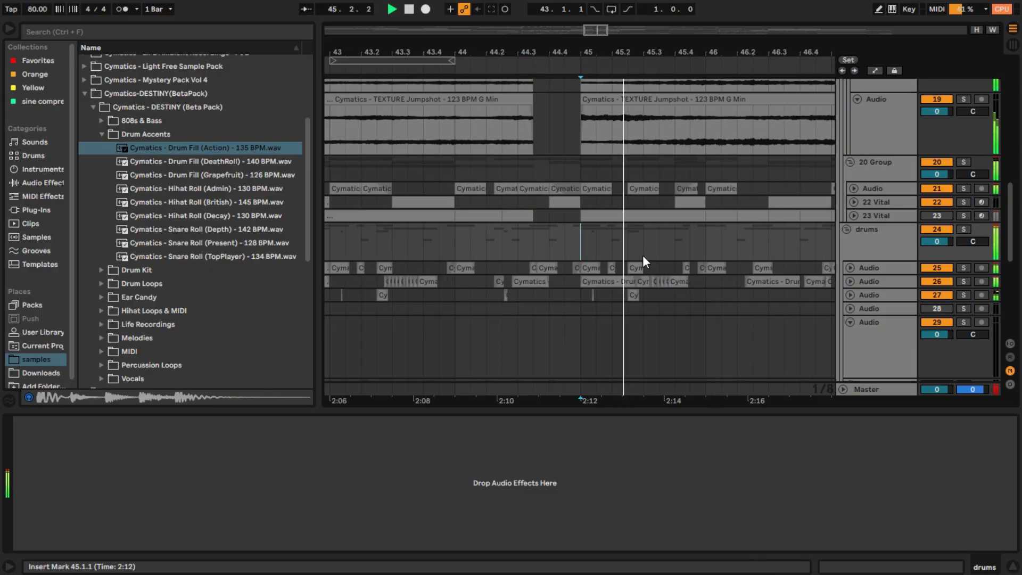
scroll(706, 268, "up", 5)
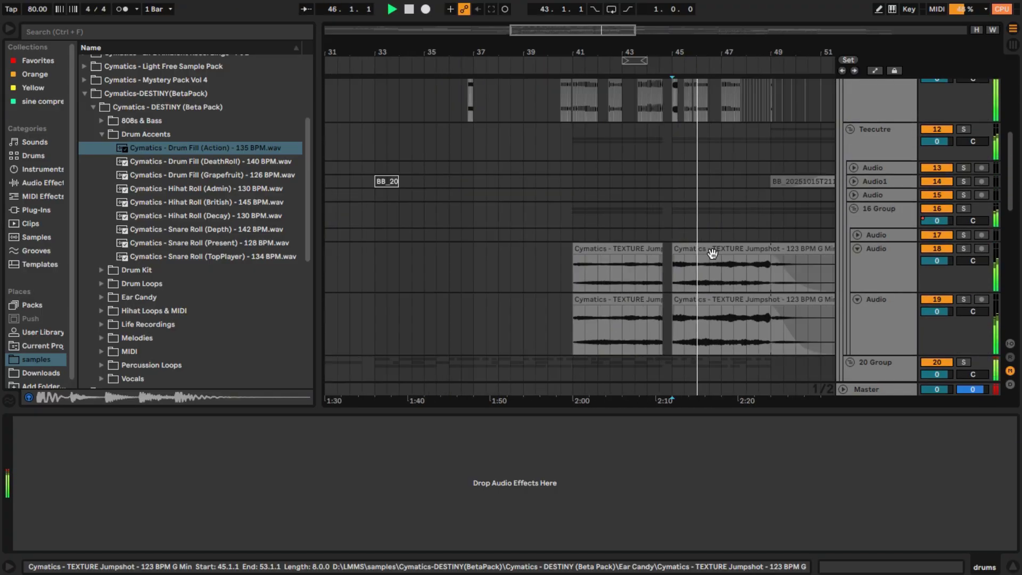
scroll(712, 253, "up", 4)
scroll(565, 250, "up", 3)
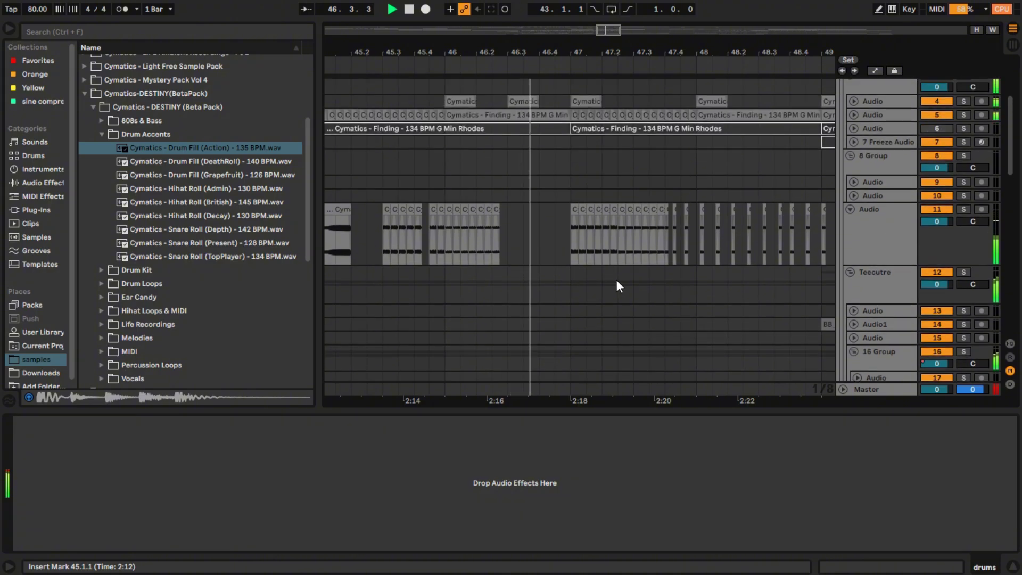
scroll(633, 283, "down", 4)
scroll(650, 285, "down", 3)
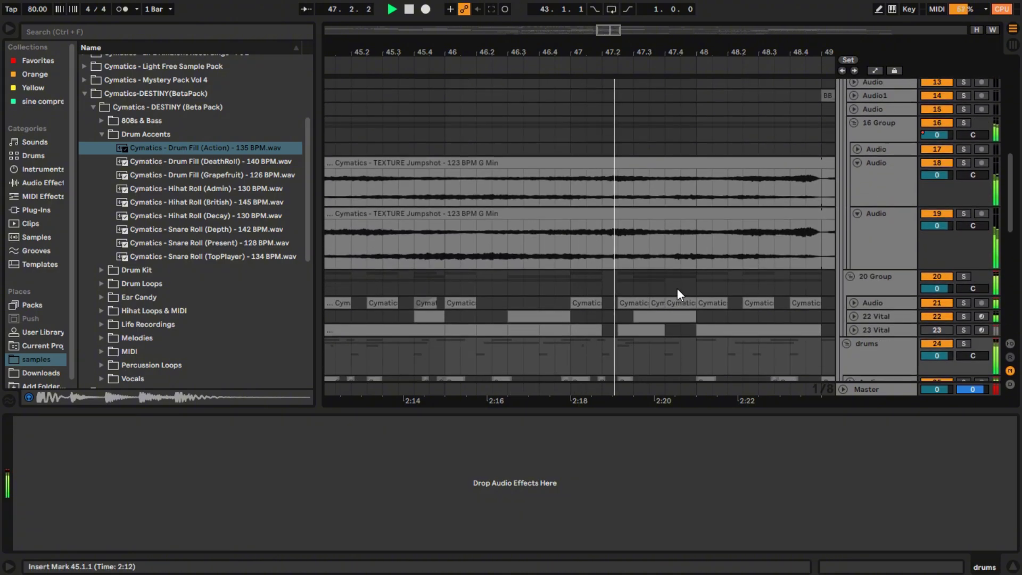
scroll(738, 267, "up", 8)
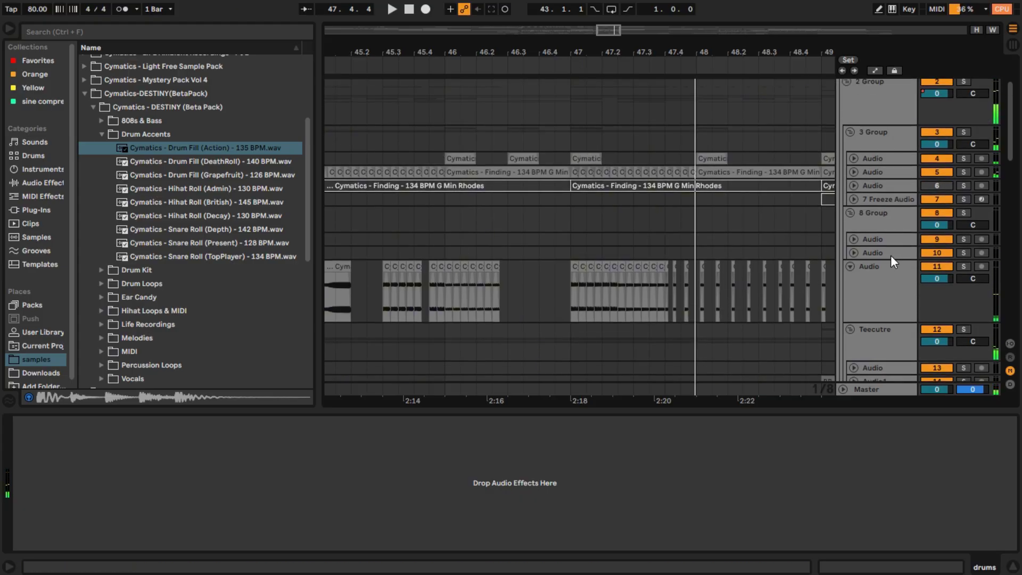
Collapse track 11, expand and solo track 5, and play its chopped Finding clips from bar 47
left_click(852, 266)
double_click(865, 171)
left_click(964, 172)
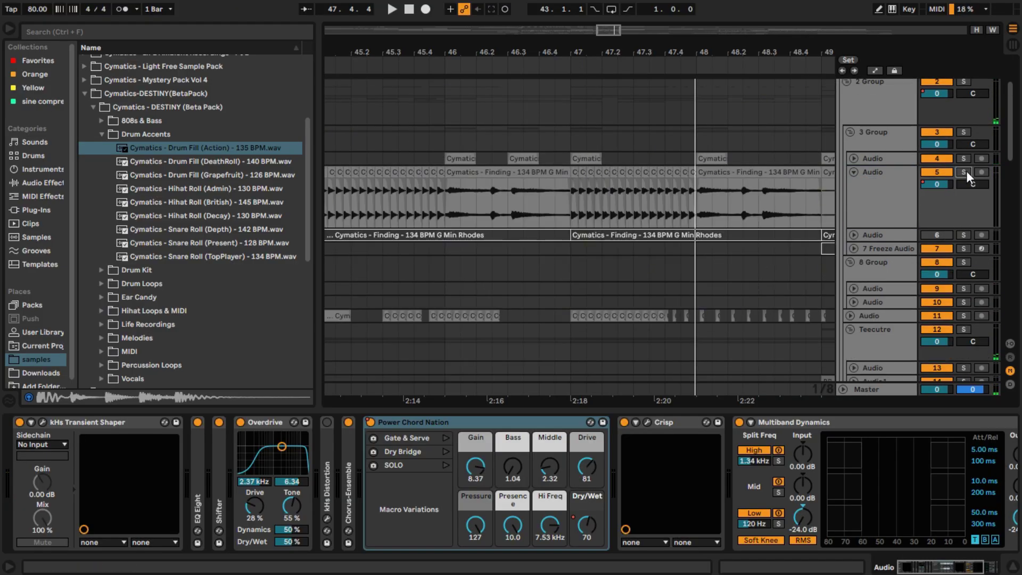
scroll(609, 223, "up", 5)
scroll(529, 235, "down", 6)
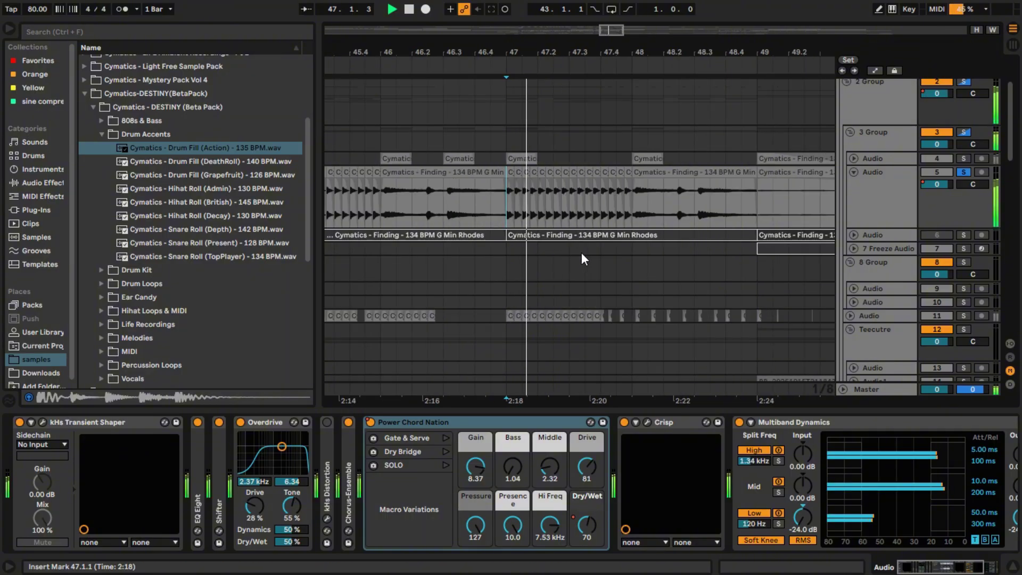
scroll(622, 248, "up", 3)
scroll(603, 245, "down", 3)
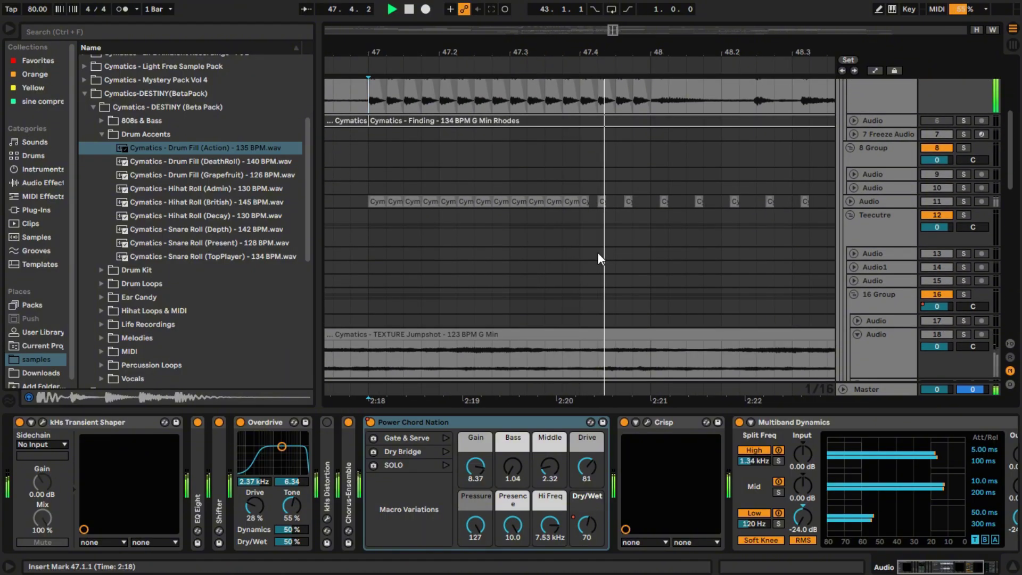
key("space")
scroll(595, 248, "down", 3)
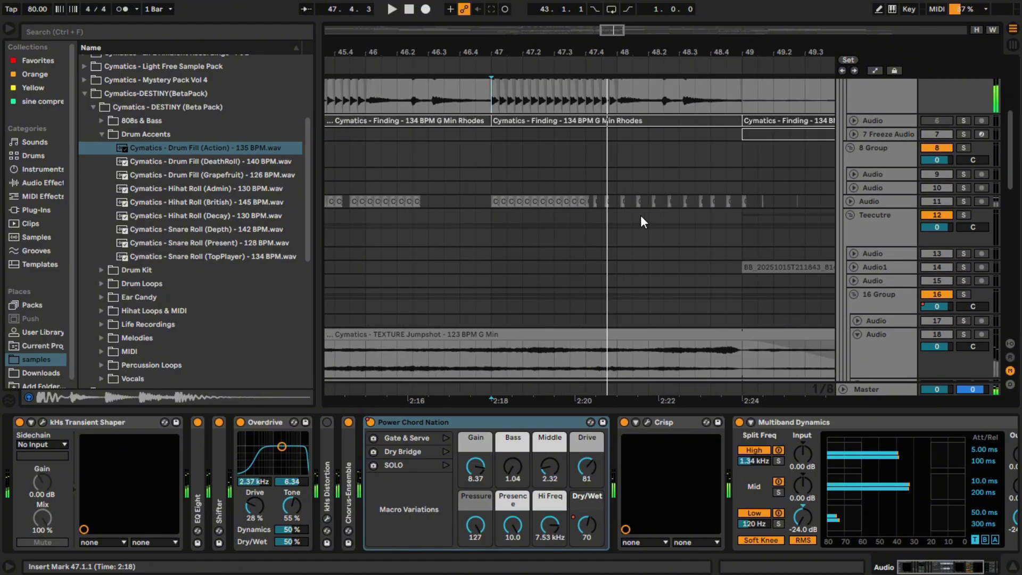
Solo track 11 instead and play its chopped clips from bar 47, stopping at bar 48
left_click(964, 201)
left_click(491, 226)
key("space")
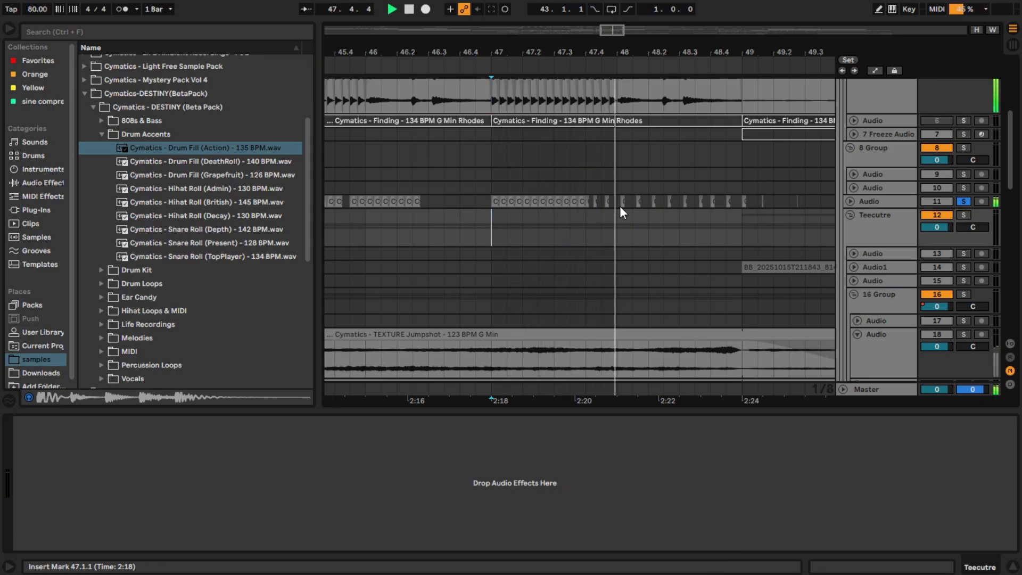
key("space")
Clear the solo, collapse track 5 and expand track 4 to show its waveforms
scroll(745, 245, "up", 3)
left_click(963, 144)
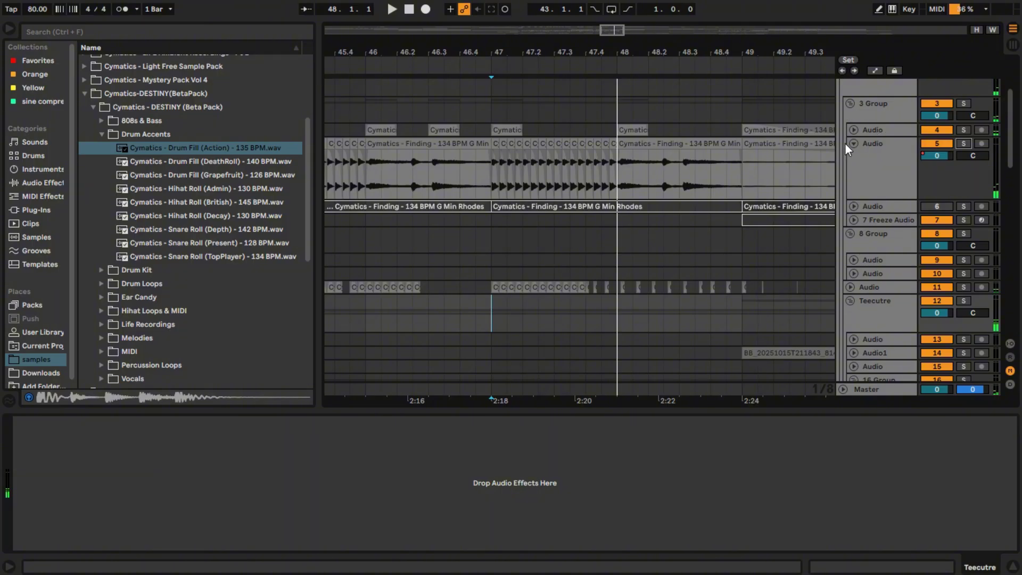
left_click(849, 144)
left_click(852, 131)
Examine how the chopped Finding clips on track 4 are cut and spaced between bars 33 and 49
scroll(593, 231, "down", 5)
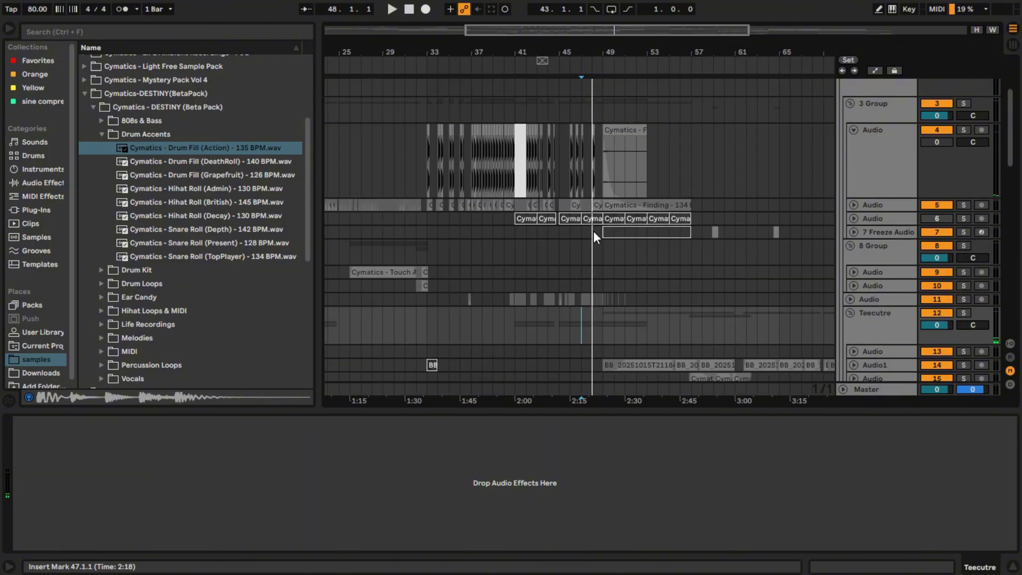
scroll(594, 231, "up", 6)
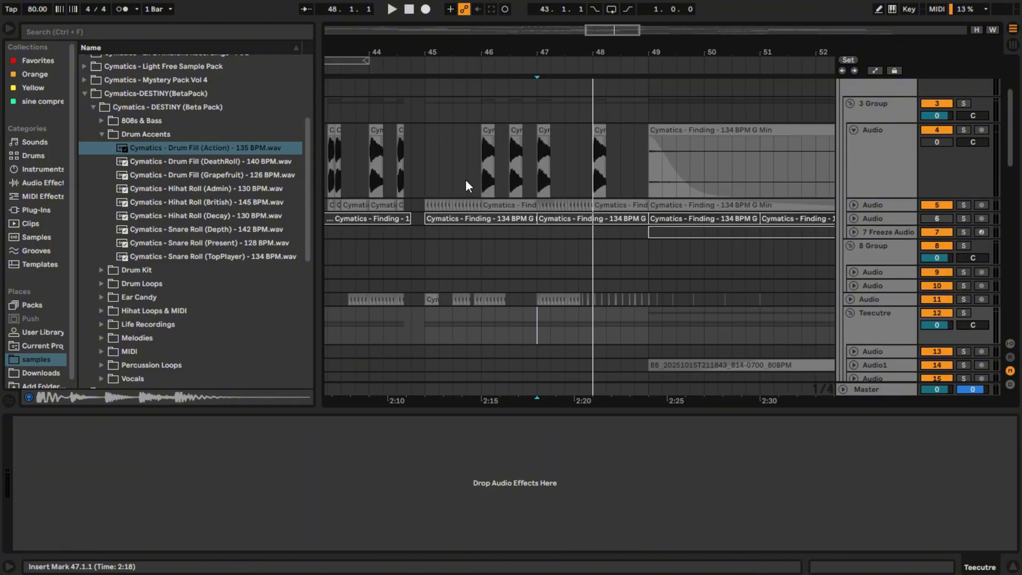
scroll(469, 180, "down", 4)
scroll(488, 178, "up", 7)
scroll(443, 177, "down", 8)
scroll(389, 177, "up", 5)
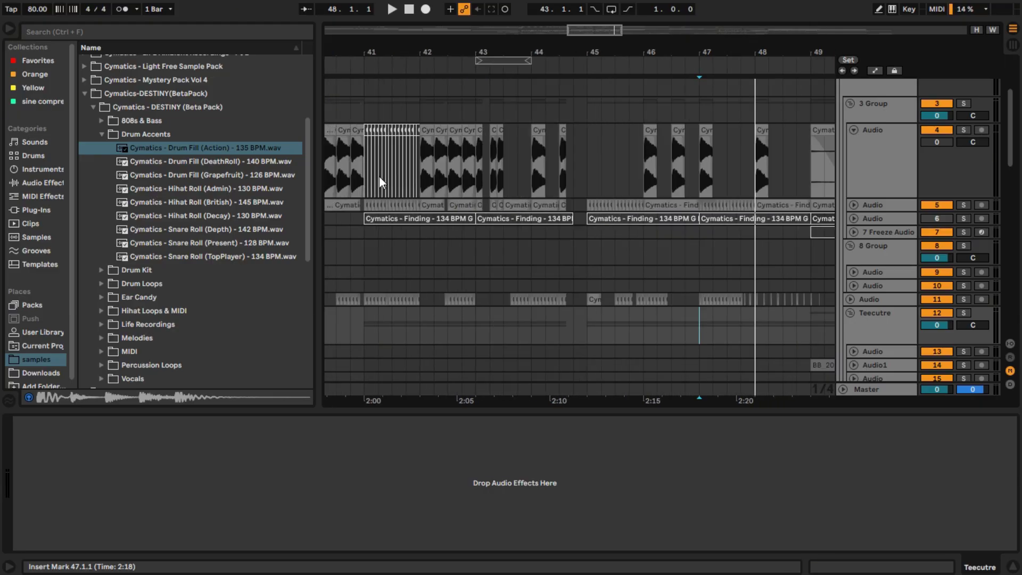
scroll(362, 180, "down", 5)
scroll(351, 181, "up", 5)
scroll(590, 192, "down", 3)
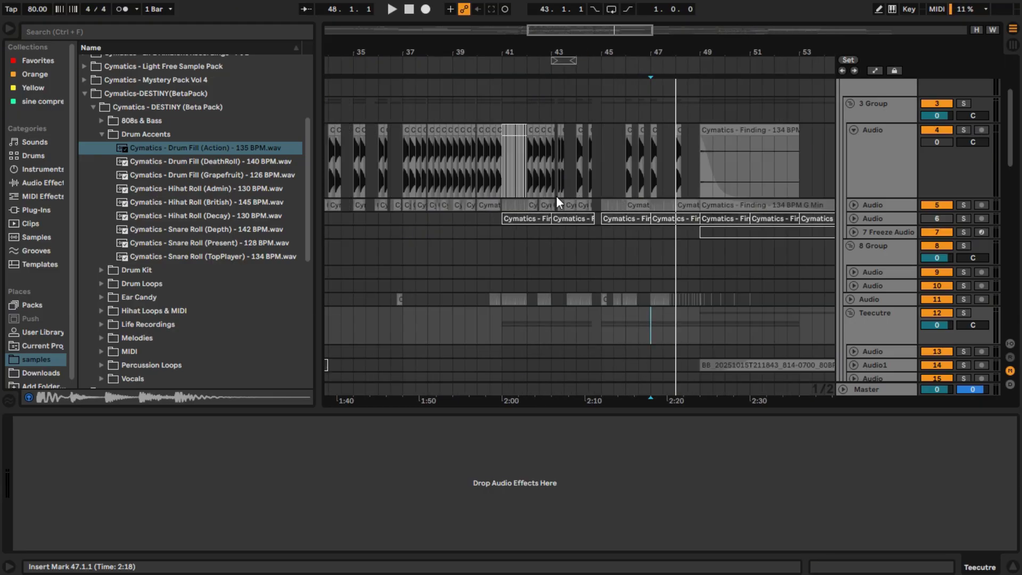
Play the full mix from bar 41 and again from bar 42, following the track 4 chops and stopping at bar 43.3
left_click(500, 175)
key("space")
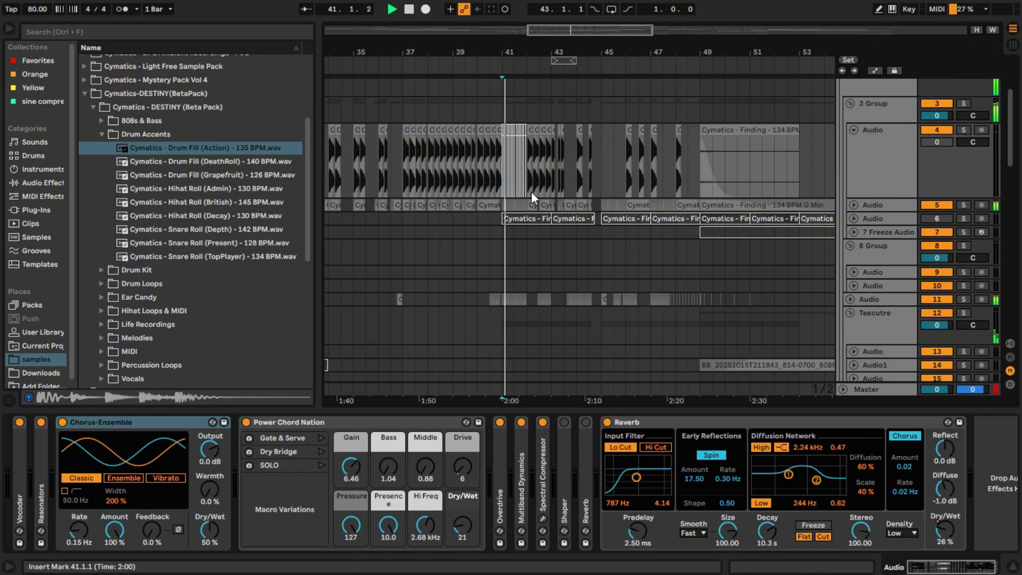
scroll(533, 190, "up", 3)
left_click(509, 180)
key("space")
key("space")
scroll(548, 183, "up", 5)
scroll(621, 192, "down", 3)
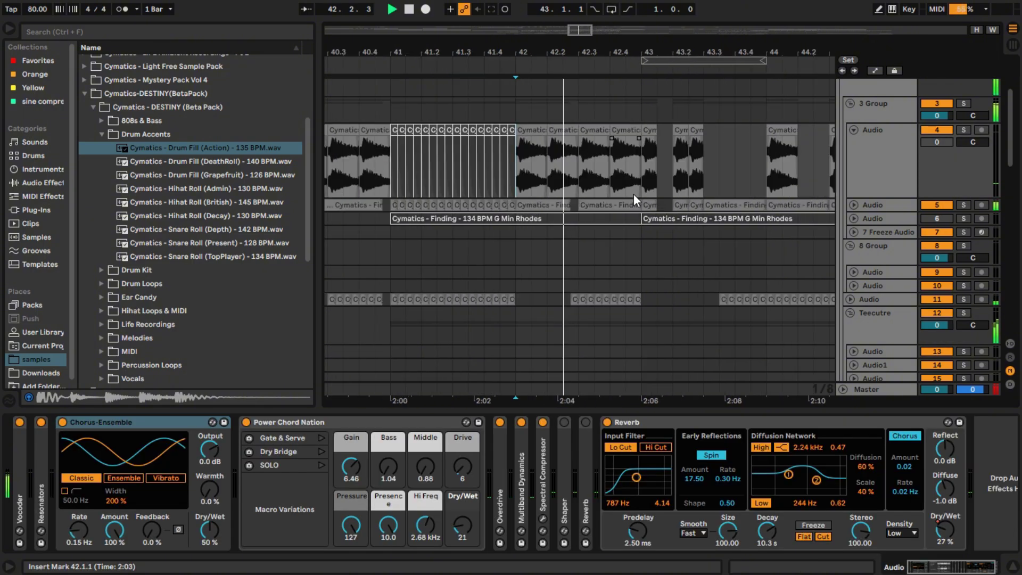
scroll(718, 193, "up", 3)
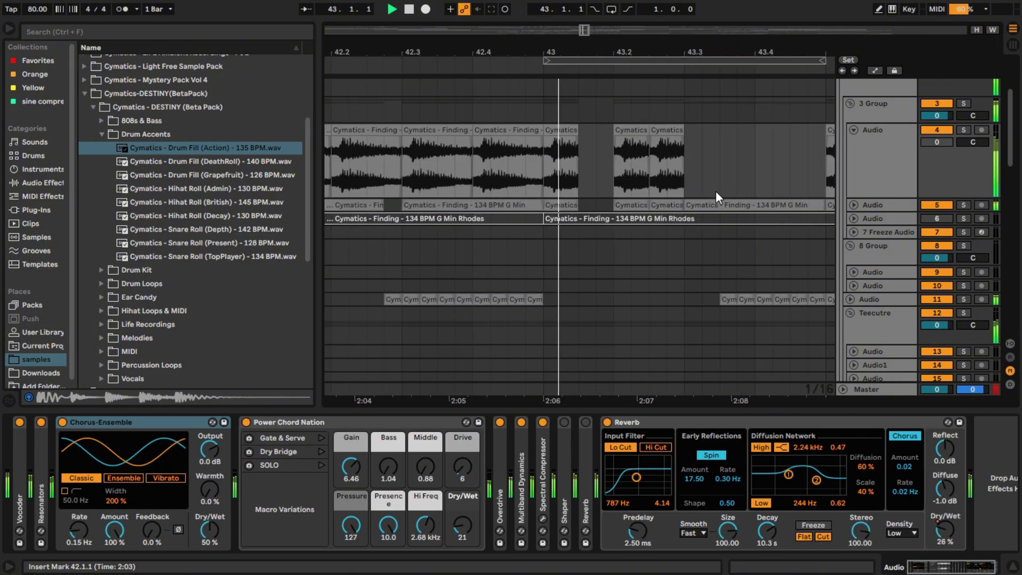
scroll(675, 180, "down", 4)
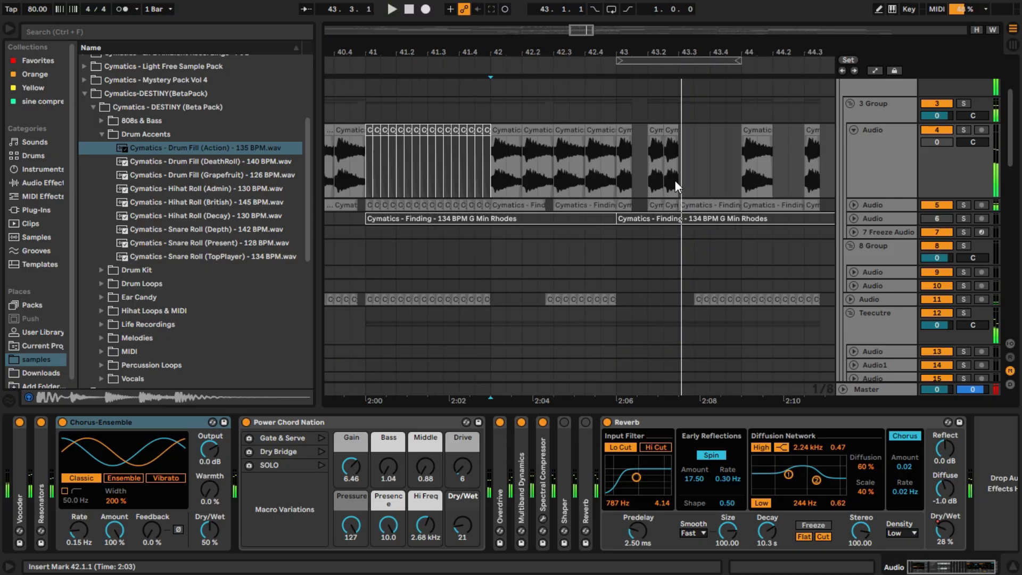
Play the full mix from bar 44 while reviewing the gaps between the track 4 chops
scroll(768, 182, "up", 2)
left_click(651, 181)
key("space")
scroll(766, 193, "down", 2)
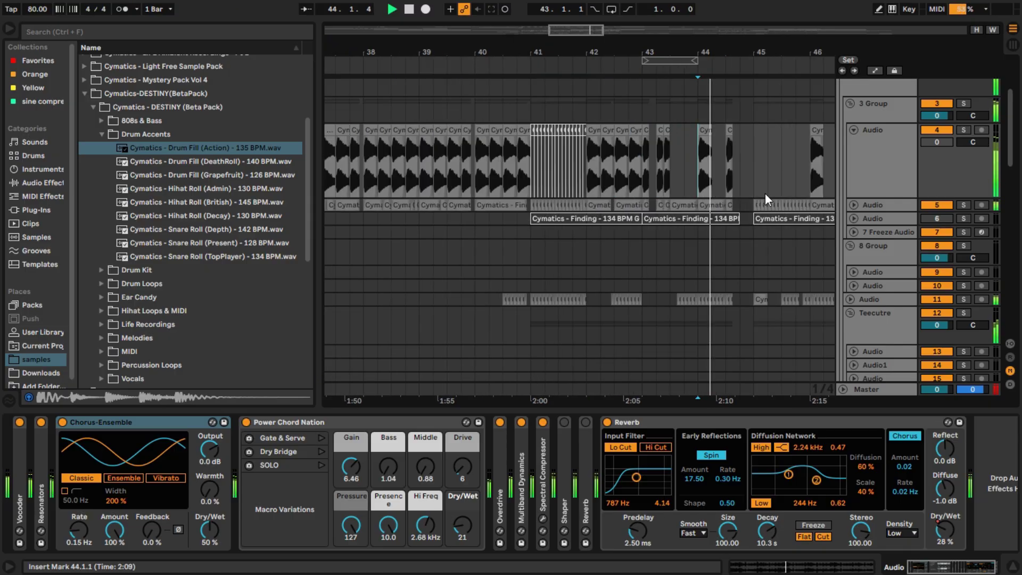
scroll(766, 193, "up", 4)
scroll(739, 189, "down", 4)
scroll(739, 189, "down", 4)
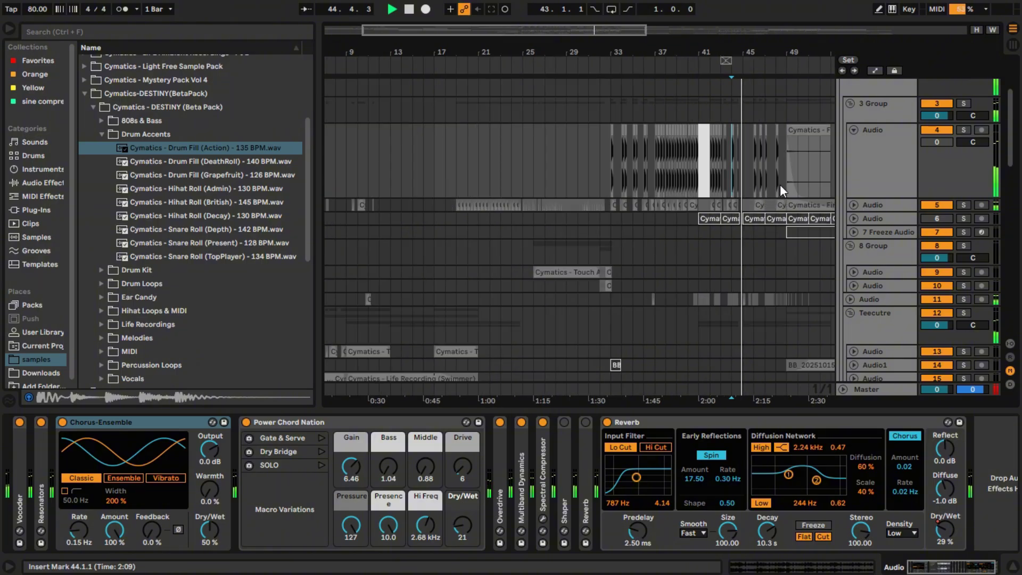
scroll(781, 185, "up", 4)
key("space")
Solo track 4, play its chops from bar 44 to bar 44.3, and unsolo it
left_click(964, 130)
key("space")
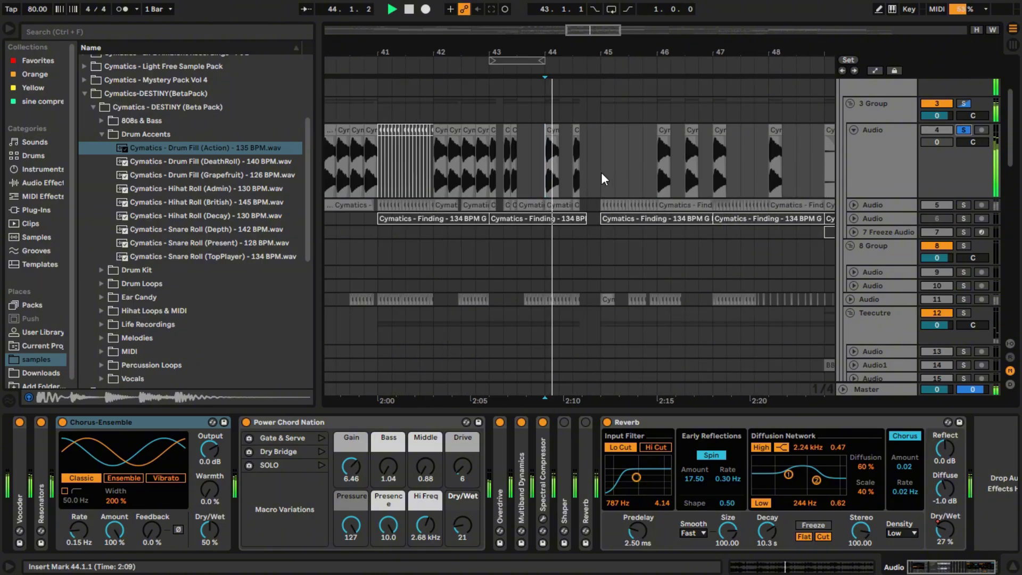
scroll(599, 172, "up", 5)
scroll(674, 174, "down", 5)
key("space")
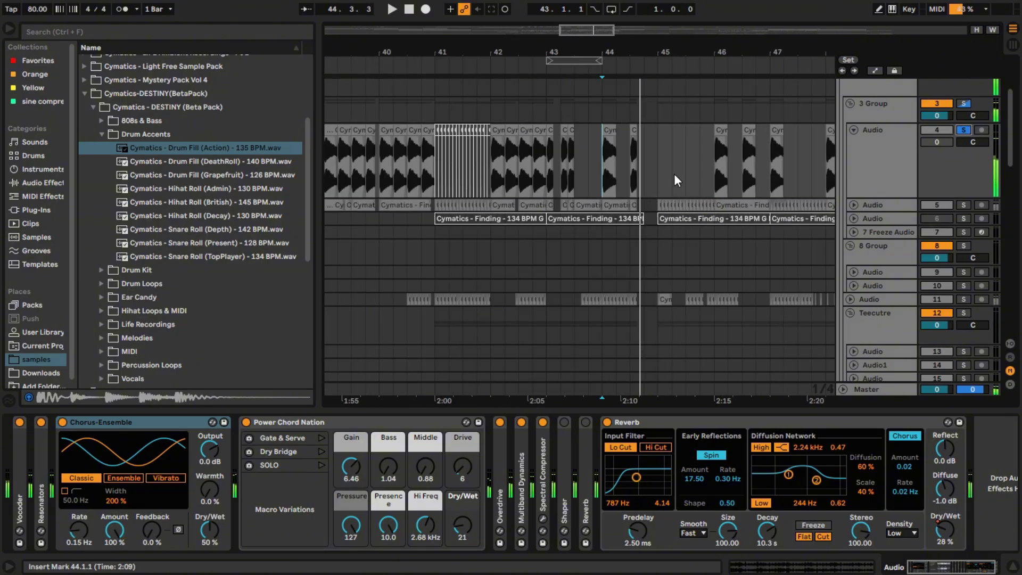
left_click(964, 131)
Show automation and examine the Shifter Pitch Coarse curves on the TEXTURE Jumpshot tracks 18 and 19
scroll(688, 238, "down", 6)
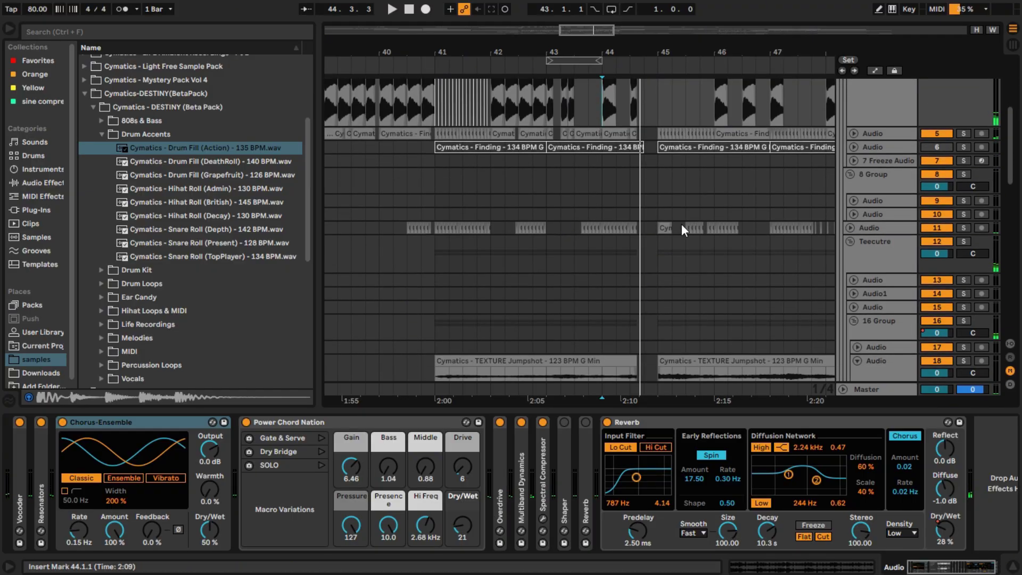
scroll(701, 269, "down", 3)
scroll(588, 228, "down", 4)
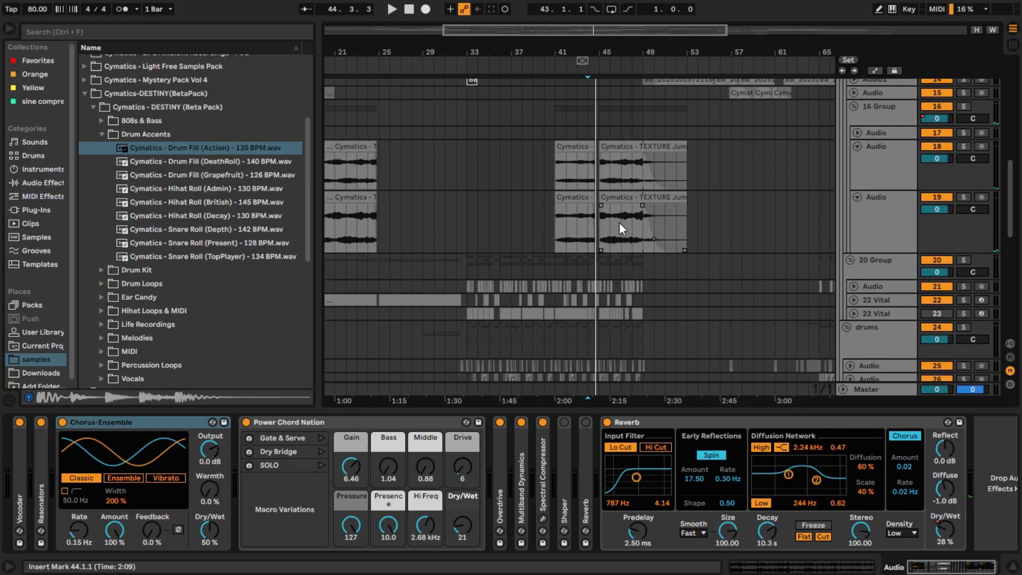
scroll(618, 222, "up", 4)
key("a")
scroll(619, 224, "down", 10)
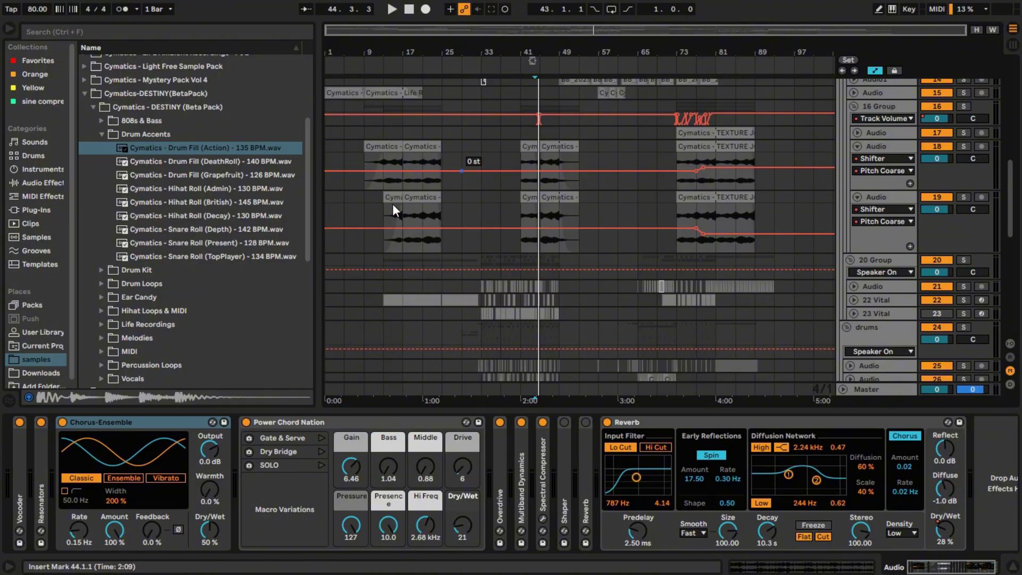
Play the full mix from bar 41.3 on track 19, following the TEXTURE Jumpshot clips, and stop at bar 41.4
scroll(548, 193, "up", 5)
left_click(442, 212)
key("space")
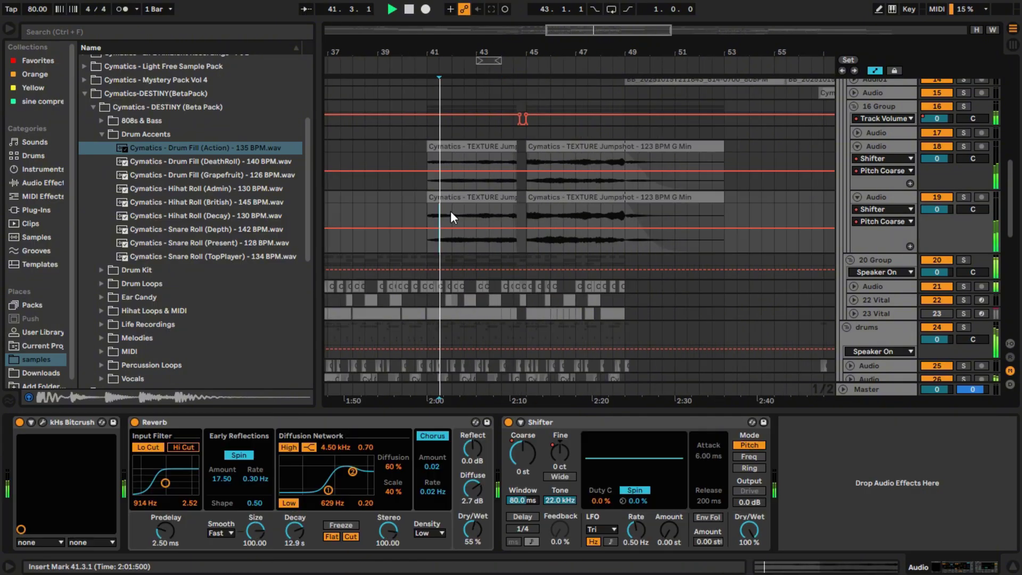
scroll(464, 206, "up", 5)
key("space")
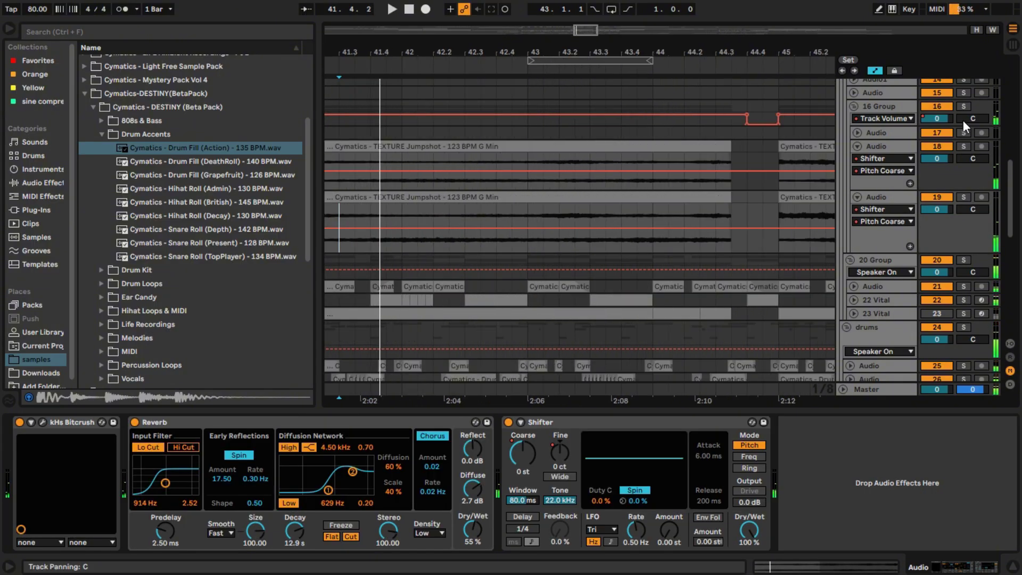
Solo 16 Group and play its TEXTURE Jumpshot clips from bar 45, hide the automation, and unsolo the group
key("space")
left_click(781, 208)
key("space")
key("space")
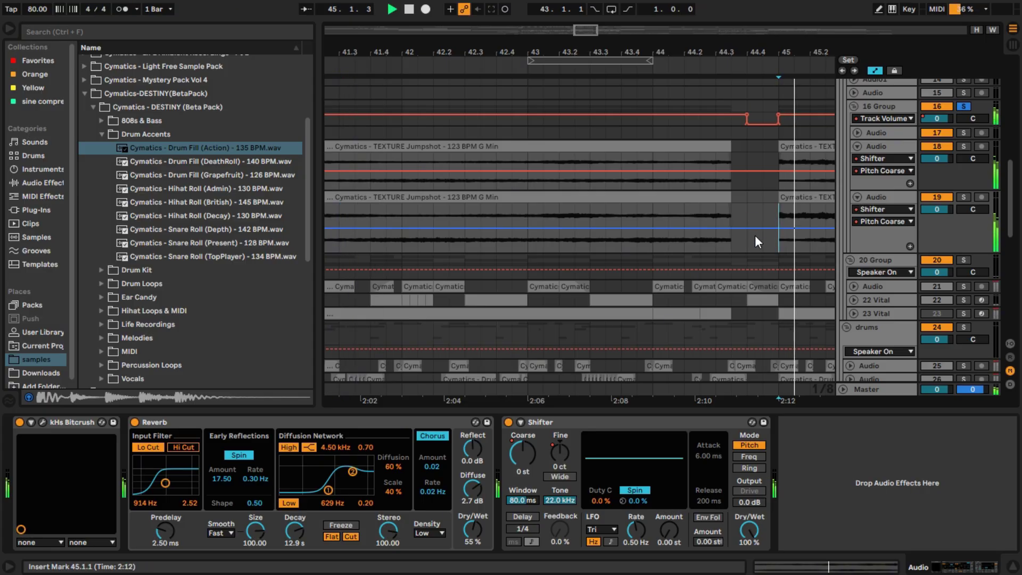
scroll(762, 233, "down", 10)
scroll(548, 187, "up", 5)
key("a")
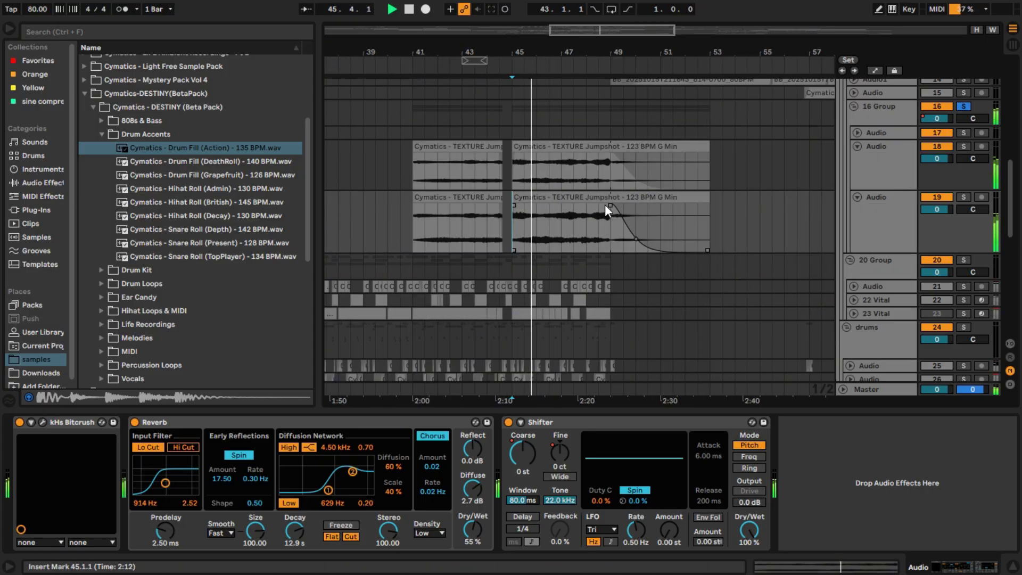
key("space")
left_click(963, 104)
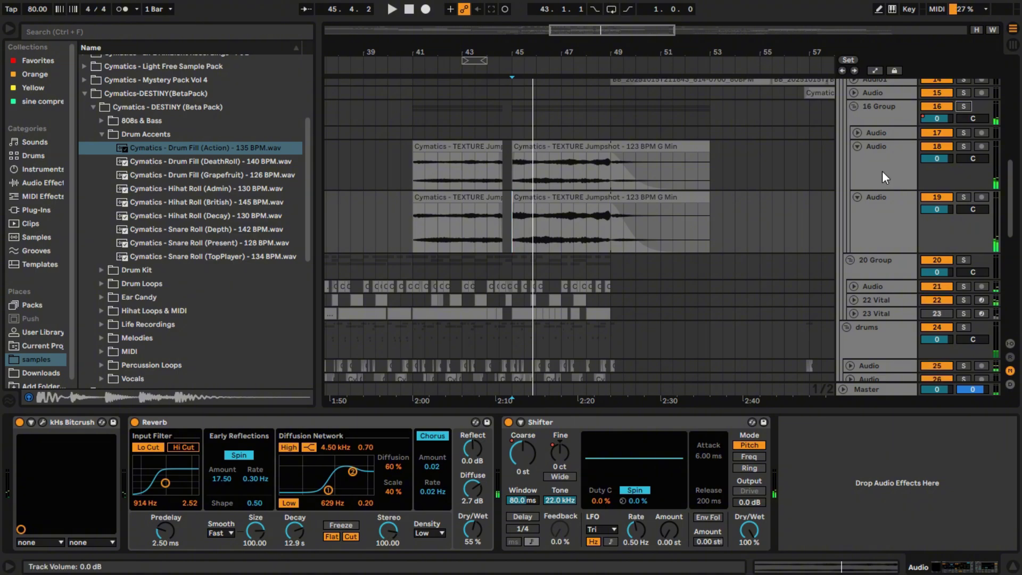
Set the playback start to bar 49 on the 22 Vital track and play the full mix from there
left_click(612, 301)
scroll(588, 277, "down", 3)
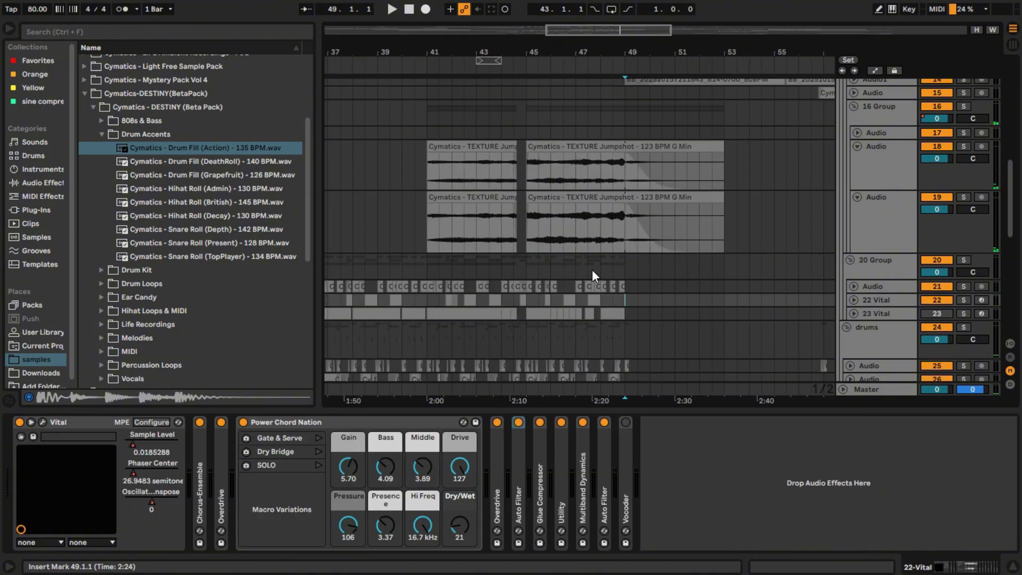
scroll(670, 286, "up", 4)
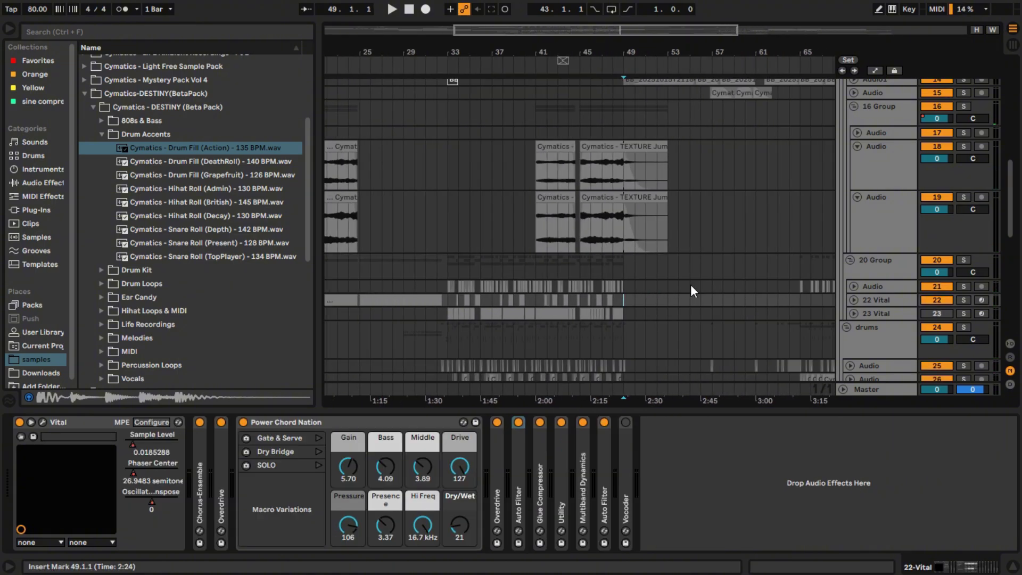
key("space")
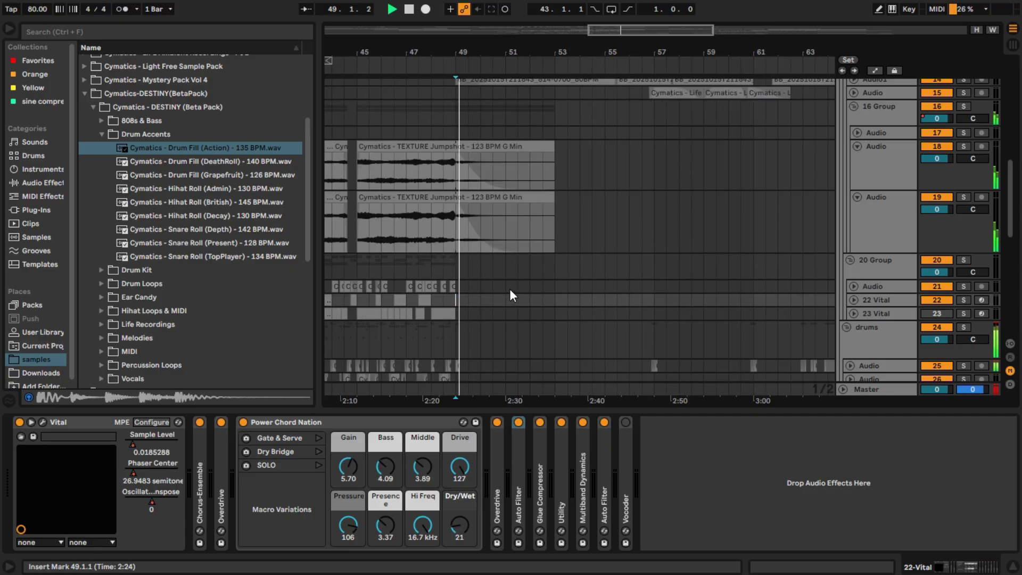
scroll(532, 250, "down", 2)
scroll(520, 244, "down", 3)
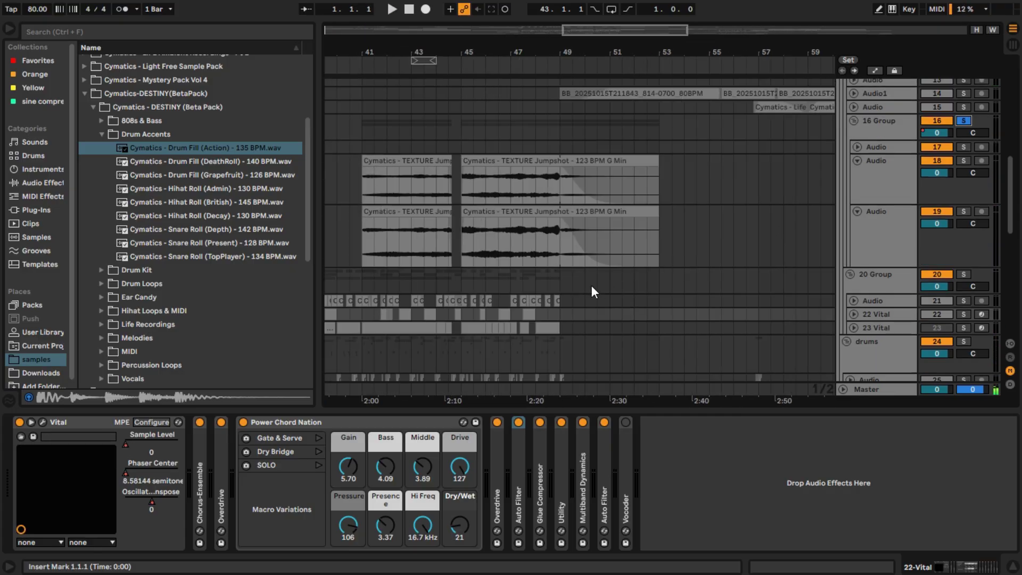
Return the playback start to bar 49 and review the drum, hi-hat and snare tracks down to track 39
left_click(565, 292)
scroll(593, 287, "down", 10)
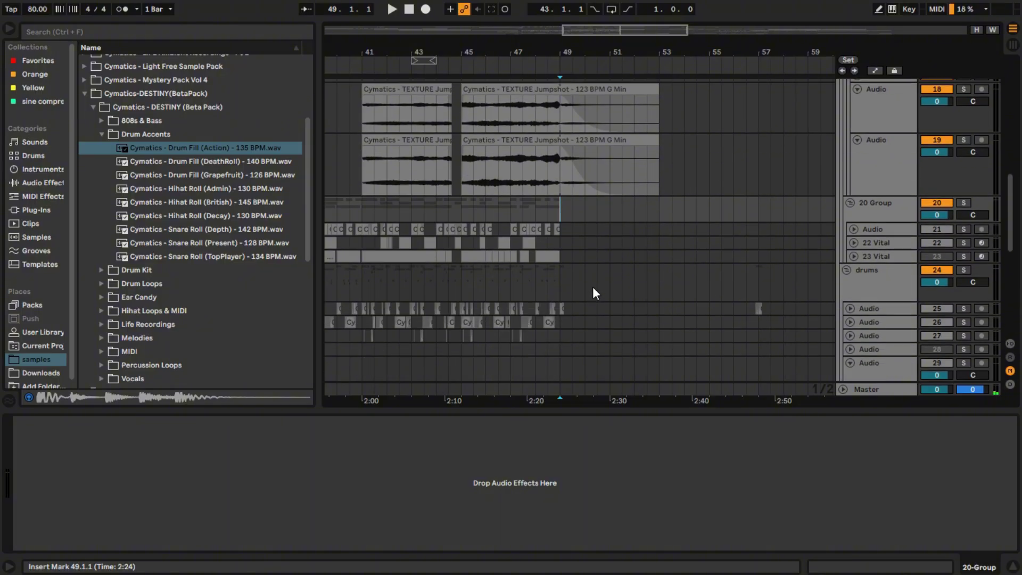
scroll(591, 277, "up", 2)
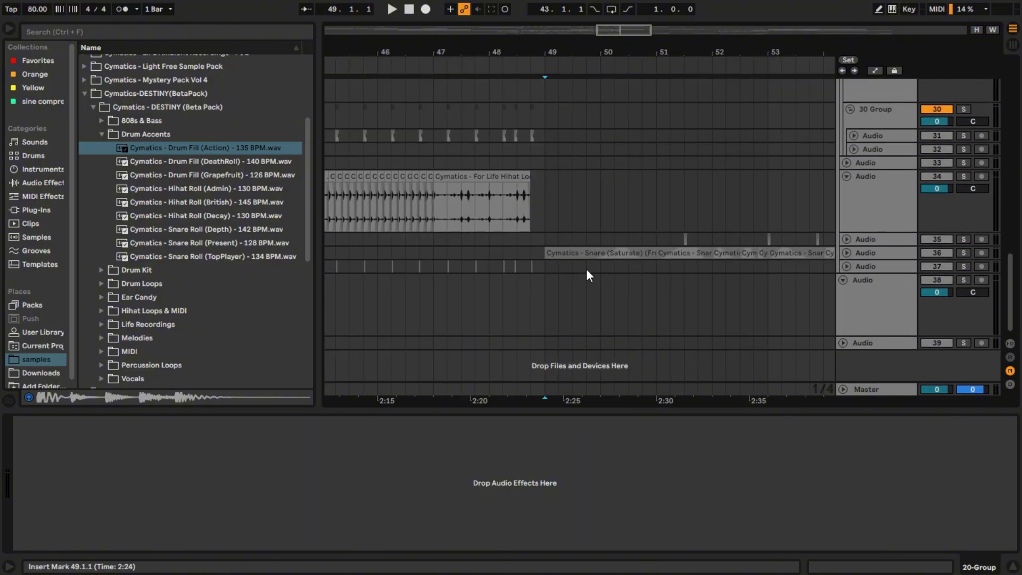
scroll(583, 287, "up", 6)
scroll(924, 161, "up", 3)
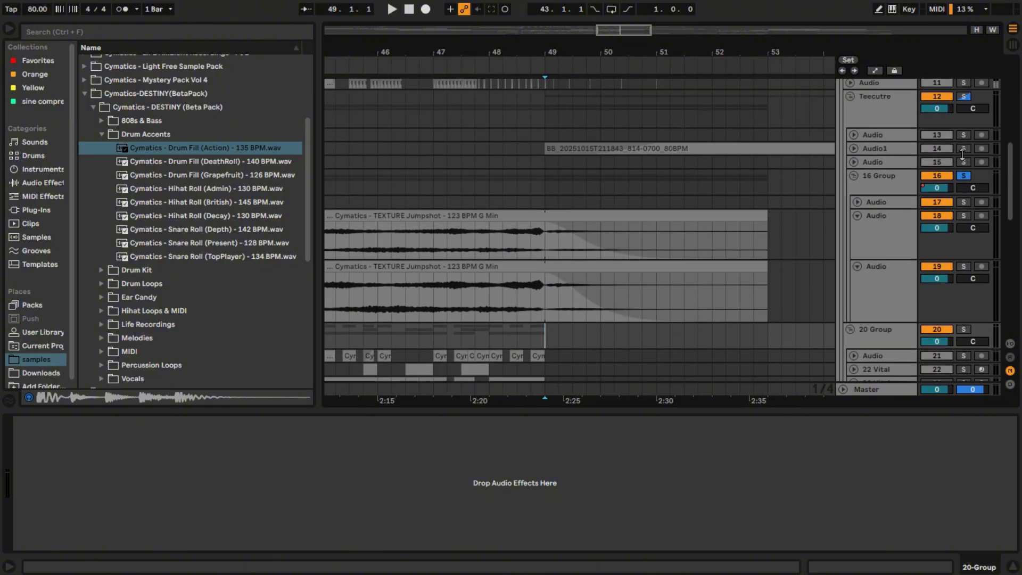
Play from bar 49 with the solos cleared, following the TEXTURE Jumpshot fade-outs and the clips on track 14
key("space")
scroll(671, 231, "right", 5)
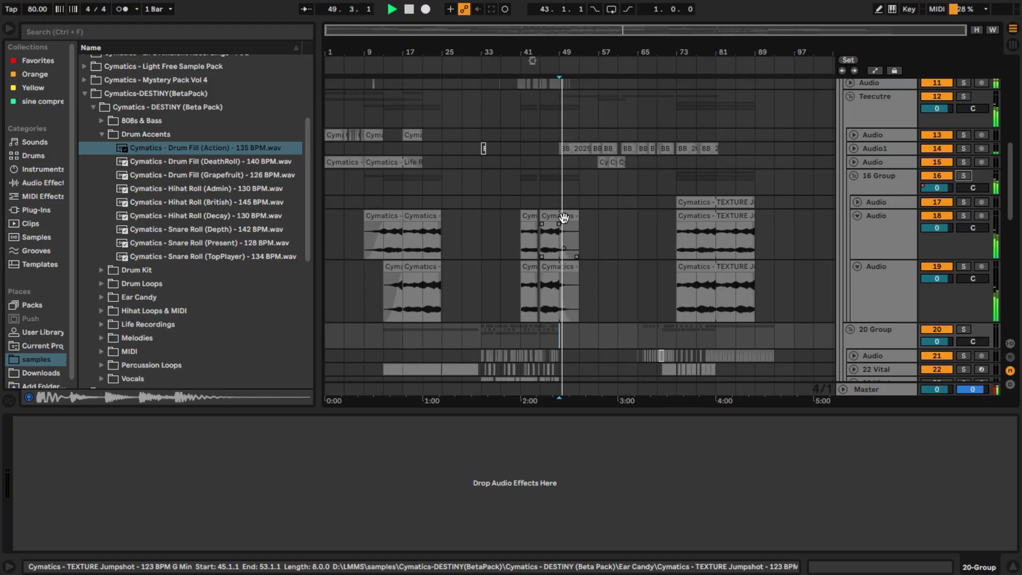
scroll(521, 194, "down", 2)
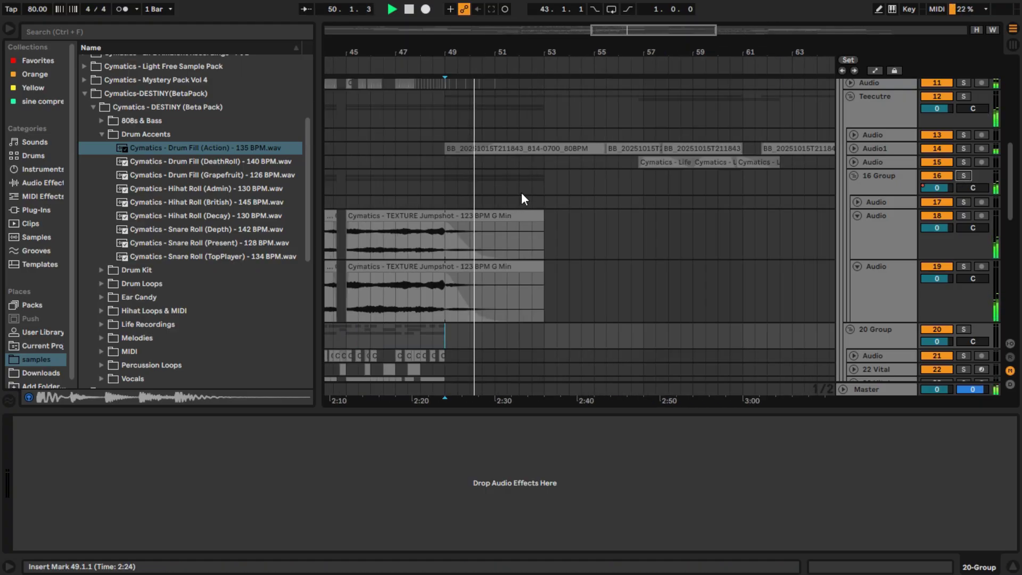
Stop the playback, then solo track 5 and unfold it to show its Finding clips around bar 49
scroll(493, 207, "up", 4)
key("space")
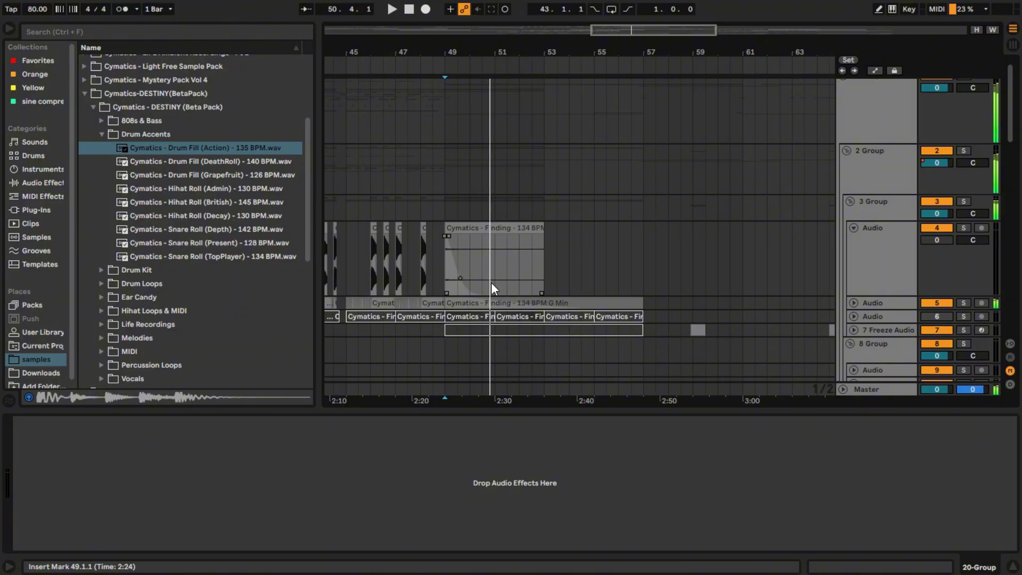
scroll(459, 299, "up", 5)
scroll(459, 299, "down", 3)
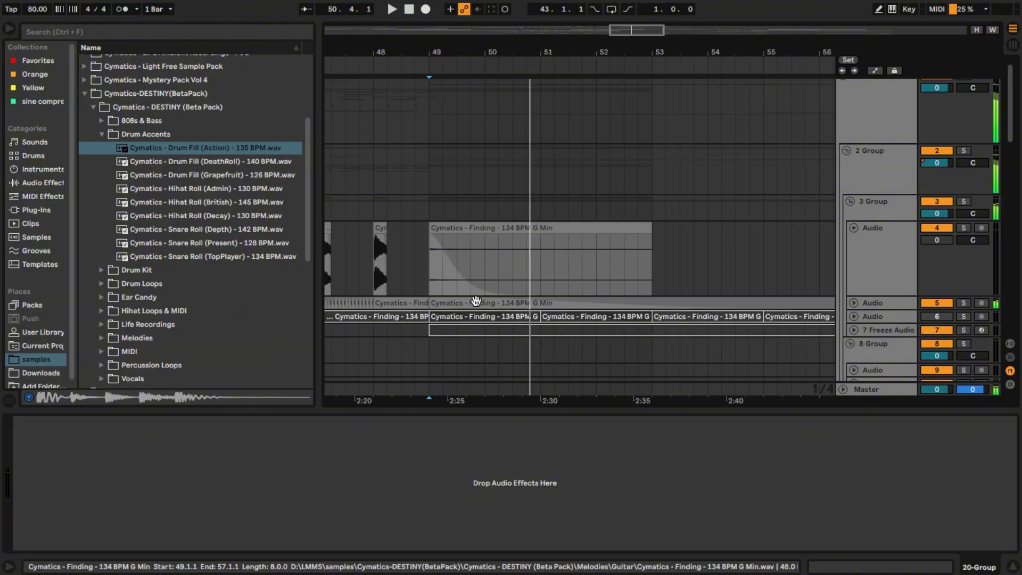
left_click(964, 303)
left_click(854, 303)
scroll(555, 311, "down", 2)
scroll(556, 311, "down", 4)
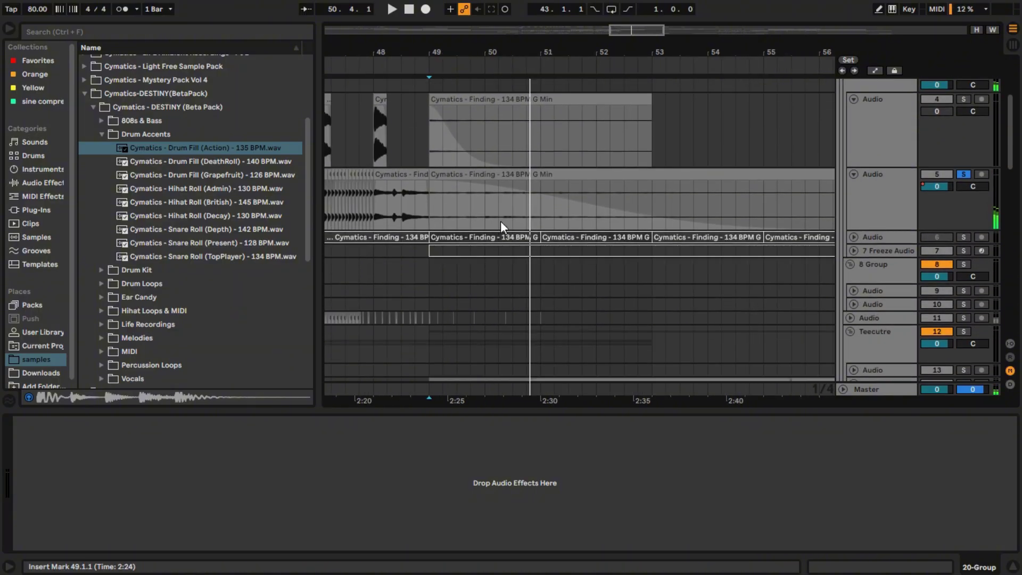
Play the fading Finding clip on track 5 from bar 49, stop it, and fold the track
left_click(485, 219)
left_click(430, 204)
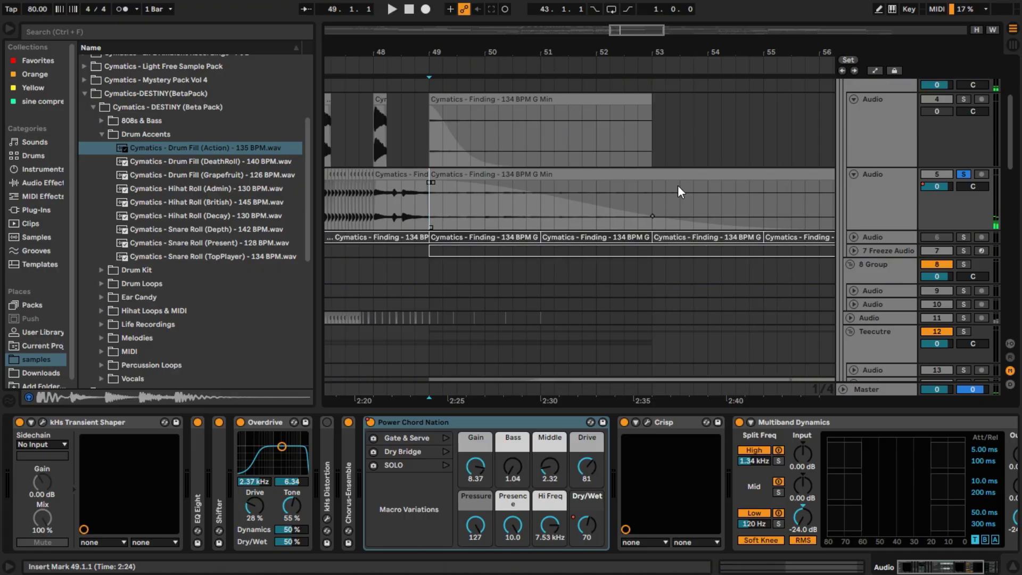
key("space")
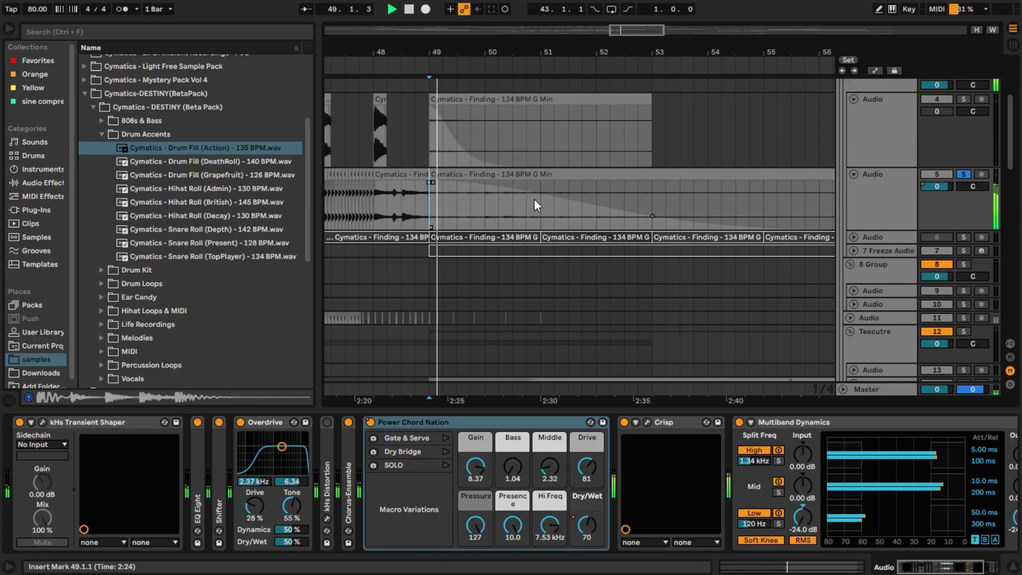
key("space")
left_click(854, 174)
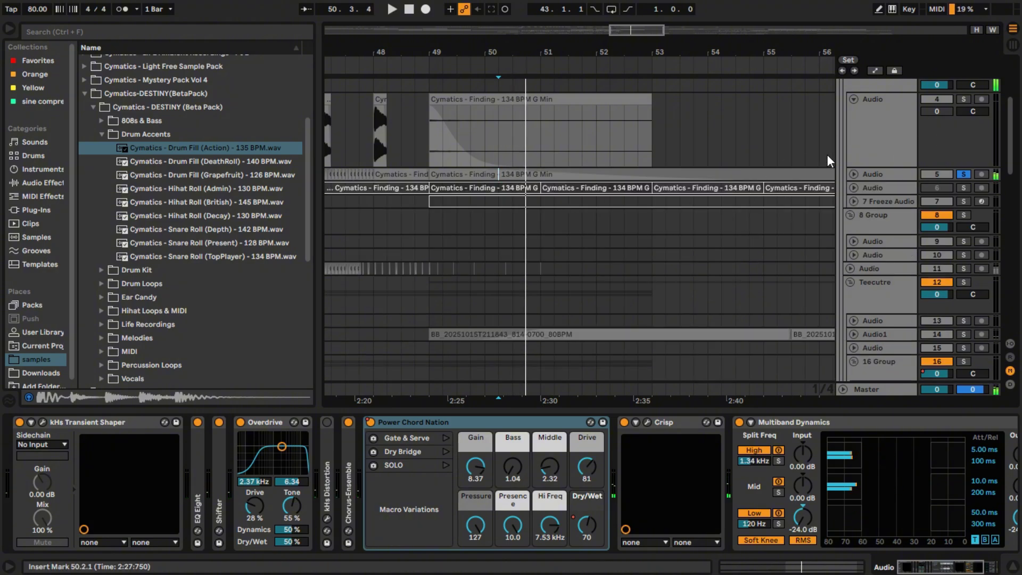
Solo track 4 instead of track 5, set the playback start to bar 49, and review the tracks down to 38
left_click(964, 99)
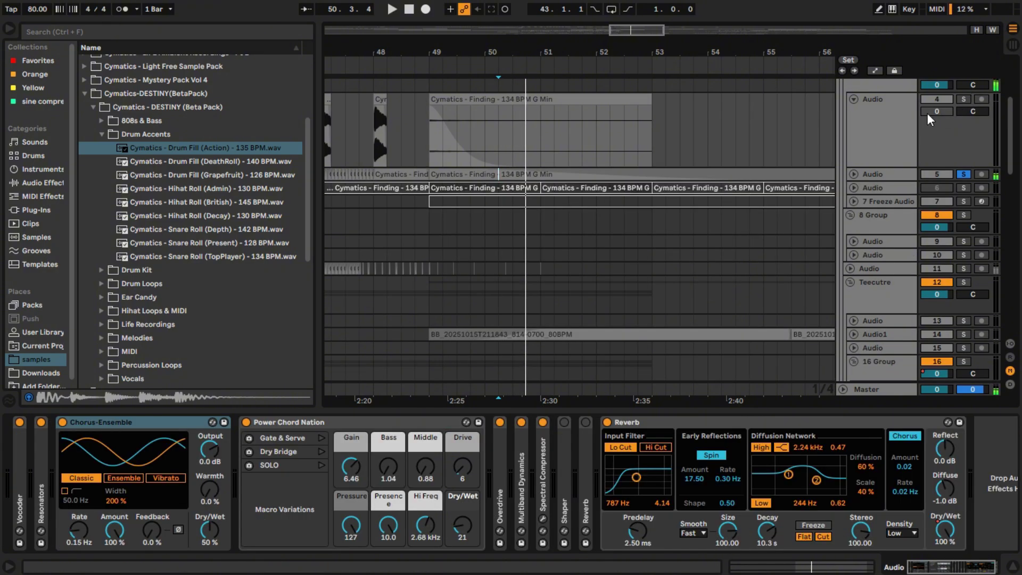
left_click(425, 136)
scroll(453, 234, "down", 10)
scroll(438, 309, "down", 4)
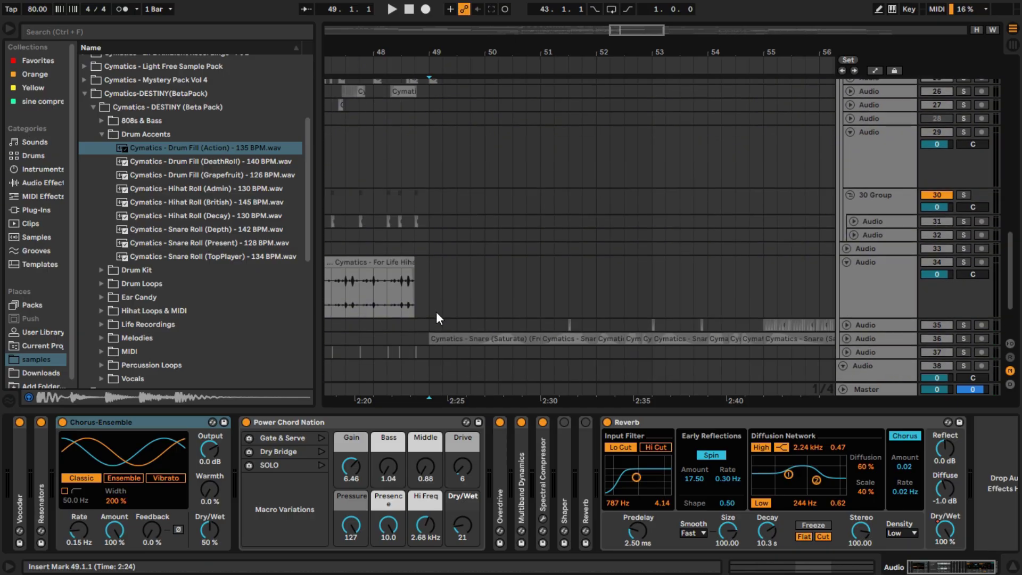
scroll(442, 325, "up", 10)
scroll(461, 346, "up", 10)
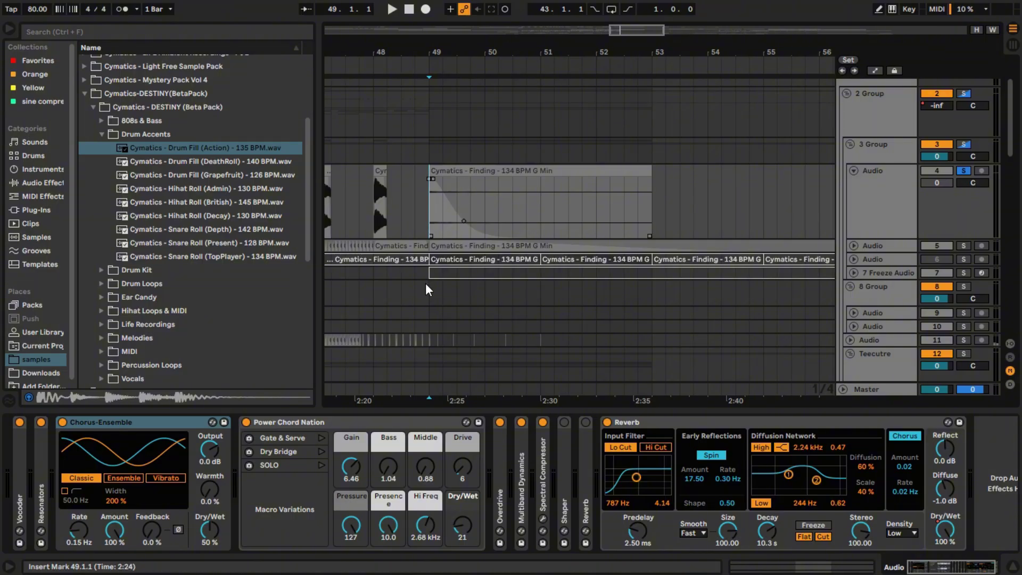
Show the effect chains of 8 Group and its audio track 9 at bar 49
key("plus")
key("plus")
key("plus")
key("minus")
left_click(433, 301)
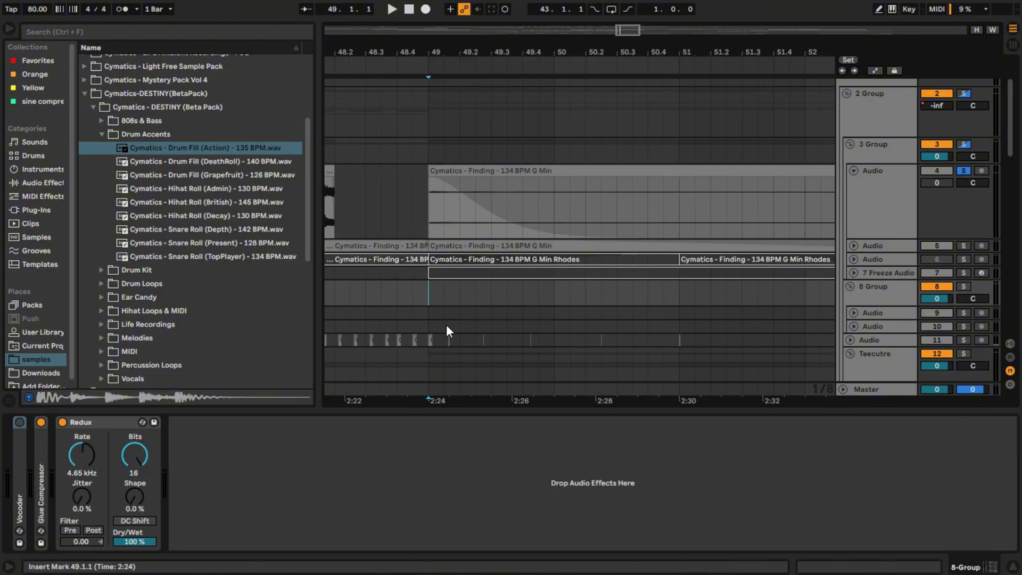
left_click(427, 310)
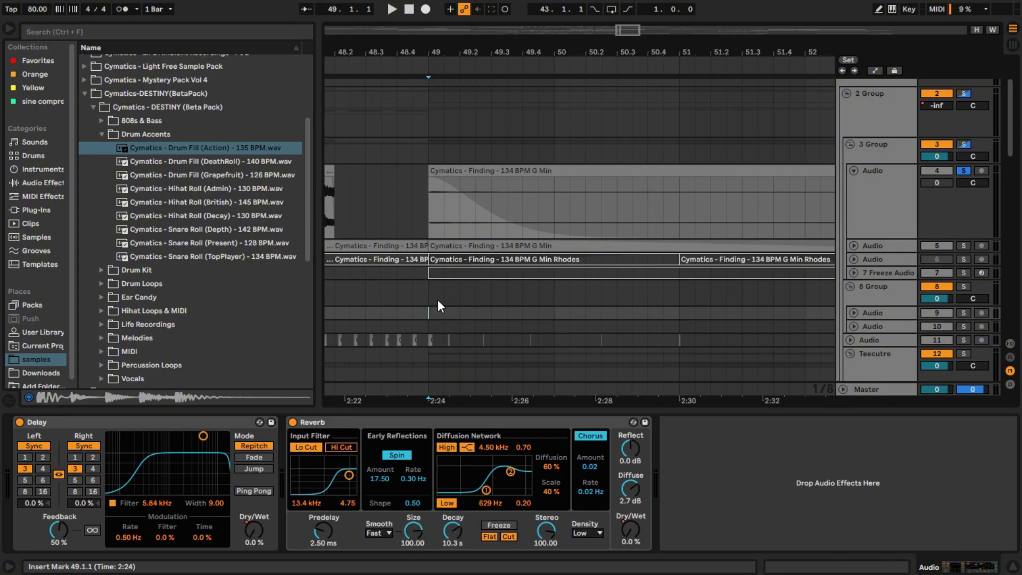
Select the Finding clip on track 4 and play its fade-out from bar 49, then stop
left_click(441, 170)
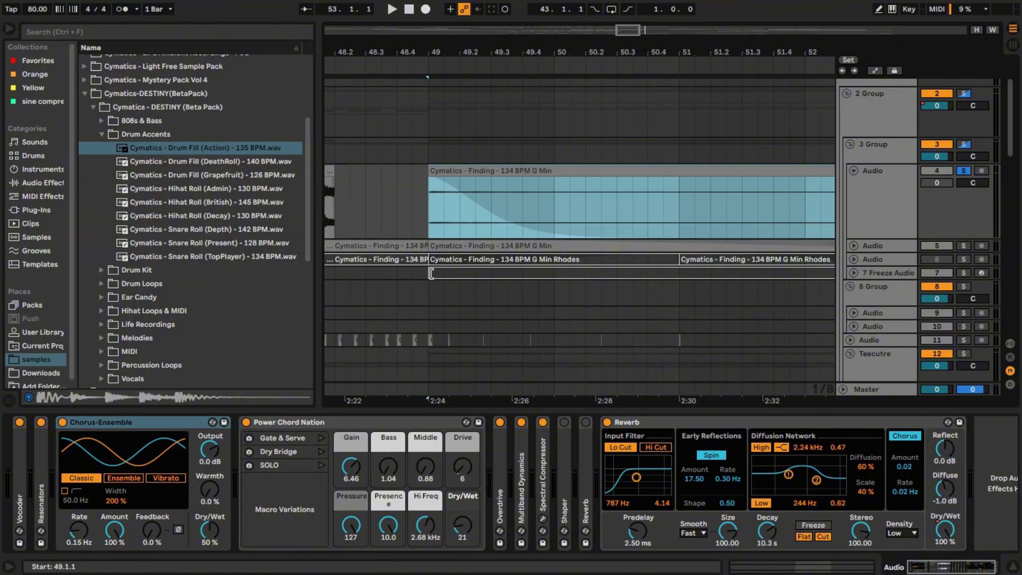
scroll(430, 303, "down", 3)
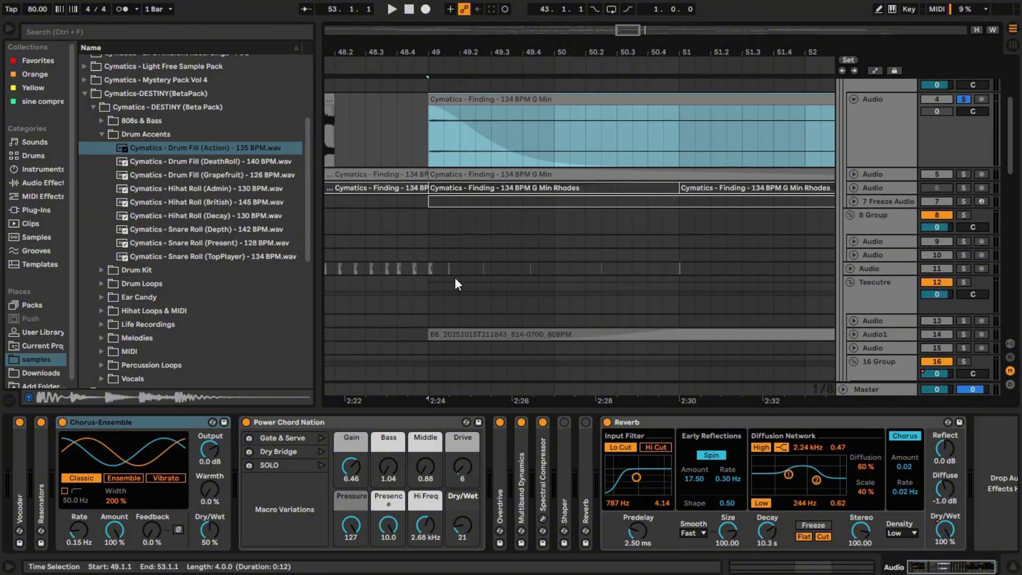
left_click(434, 142)
key("space")
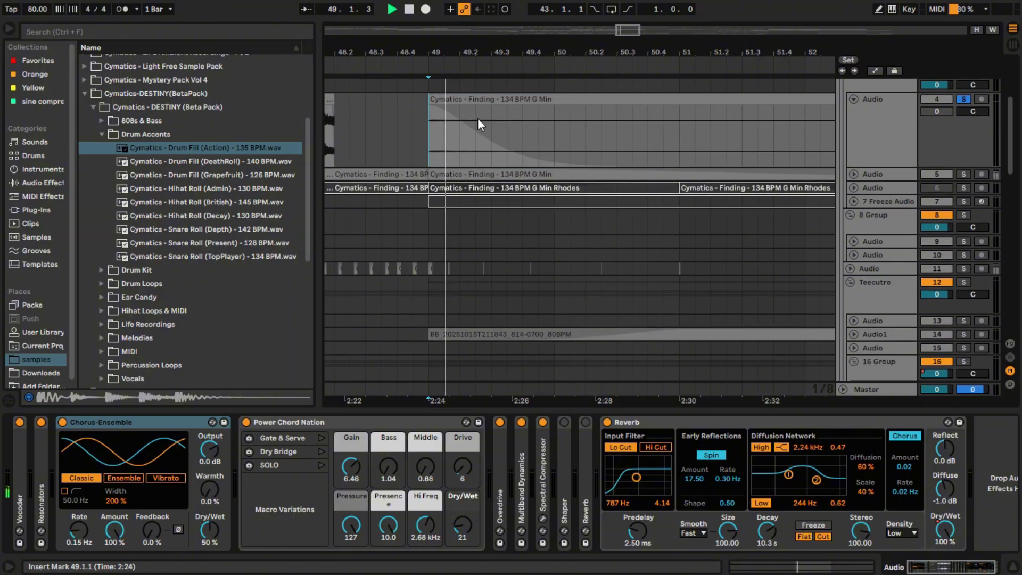
key("space")
left_click(493, 99)
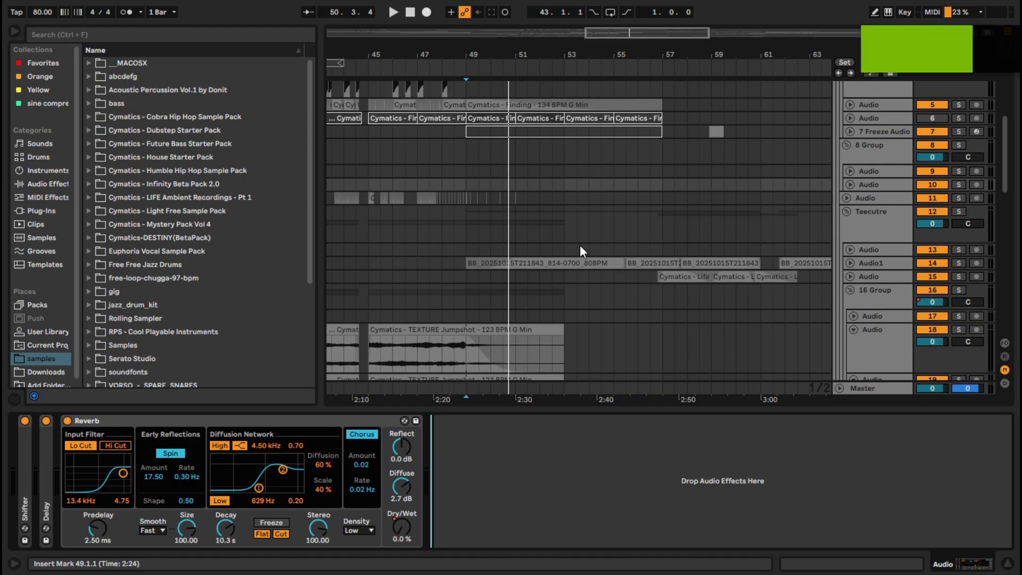
Unfold track 14 to examine the fade-in of its BB_20251015T211843 clip at bar 49
scroll(564, 248, "down", 3)
scroll(599, 249, "up", 5)
scroll(599, 255, "left", 3)
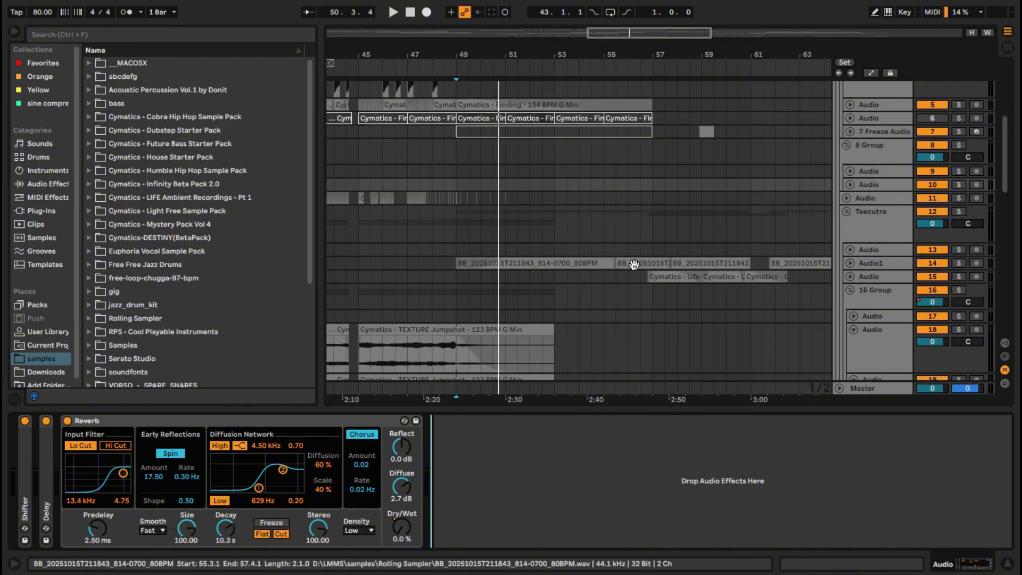
left_click(851, 264)
scroll(445, 271, "down", 7)
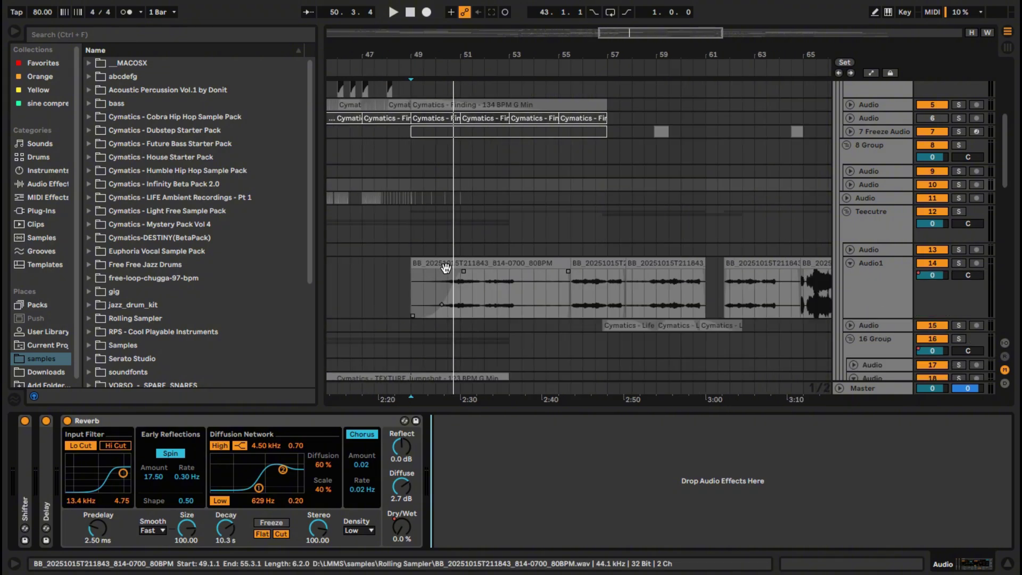
key("z")
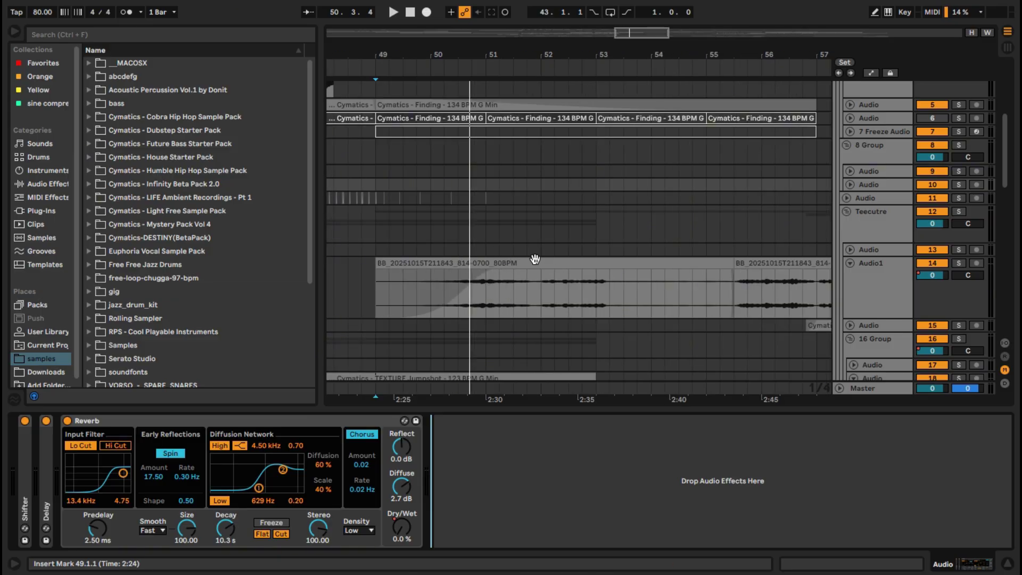
Solo track 14 and play its faded-in clip from bar 51 and again from bar 52, then stop
left_click(960, 264)
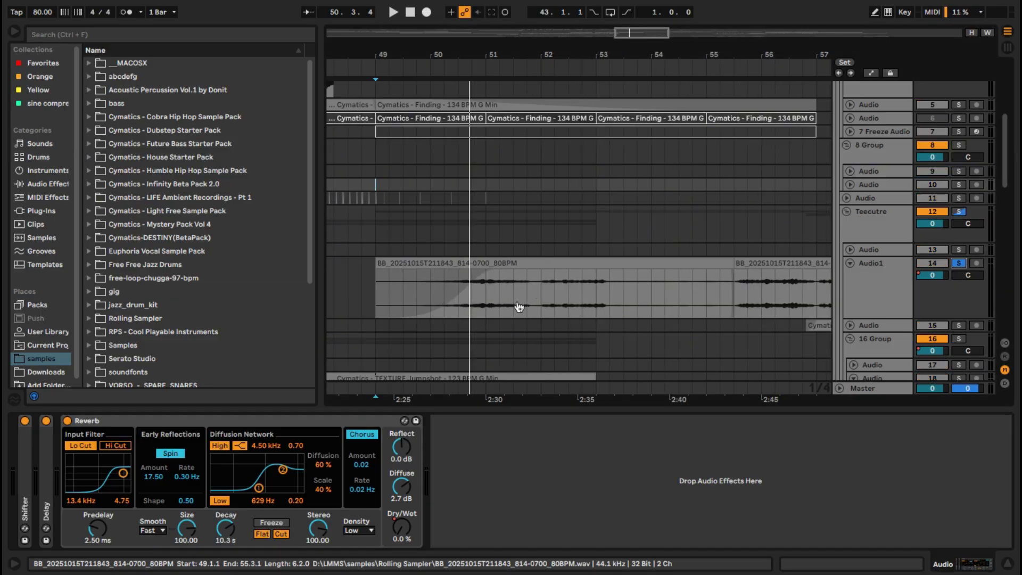
scroll(511, 298, "left", 1)
left_click(461, 282)
key("space")
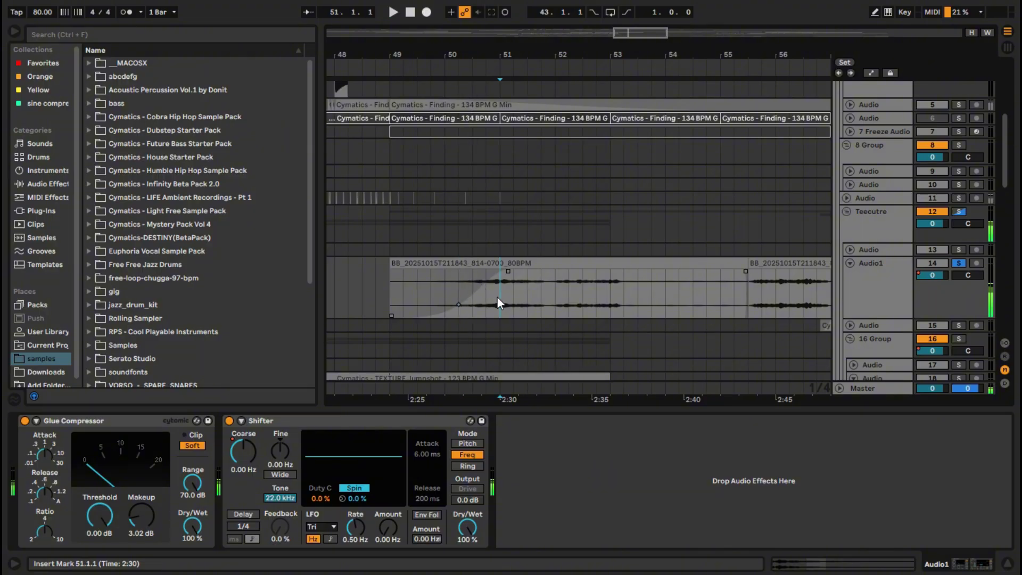
left_click(498, 296)
left_click(559, 288)
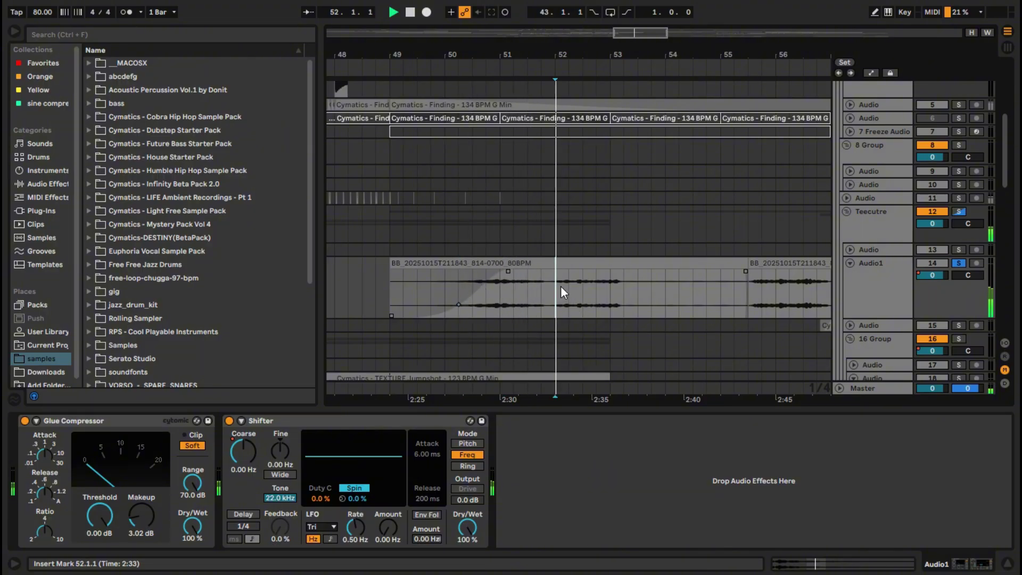
key("space")
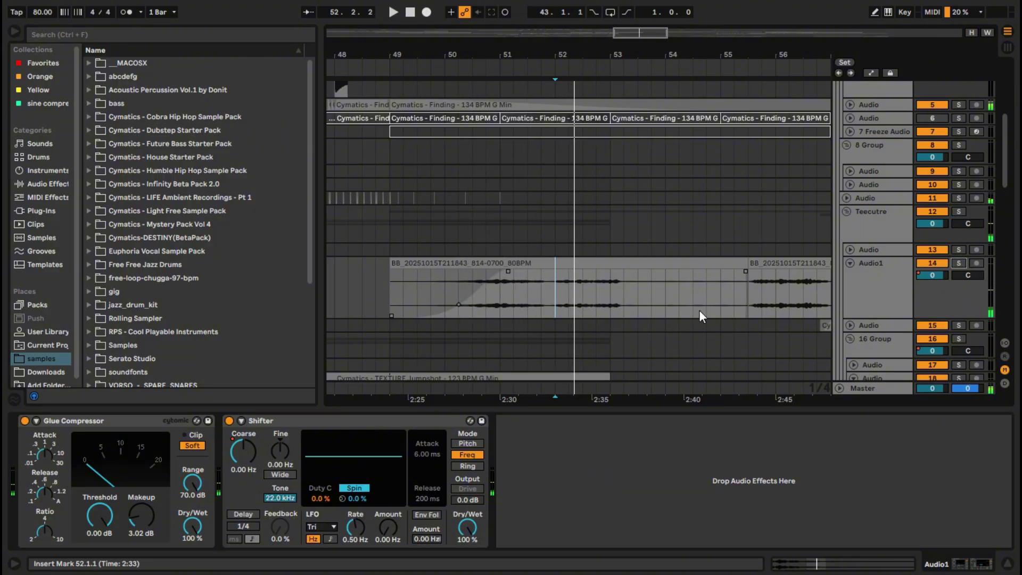
Unfold and solo track 36 and examine the fades on its frozen Snare (Saturate) clips from bar 49 to 57
scroll(465, 357, "down", 10)
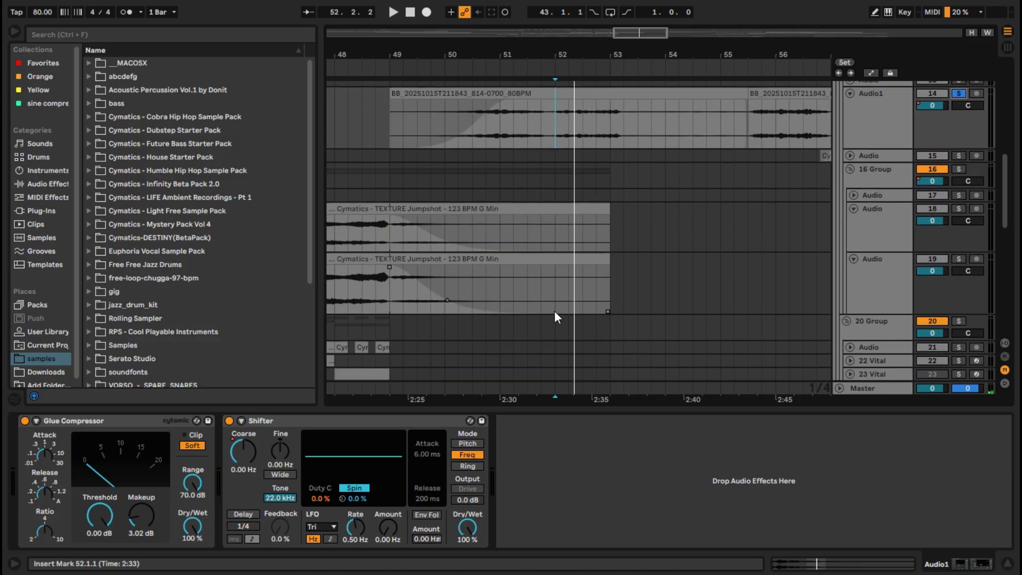
left_click(892, 325)
left_click_drag(891, 330, 890, 355)
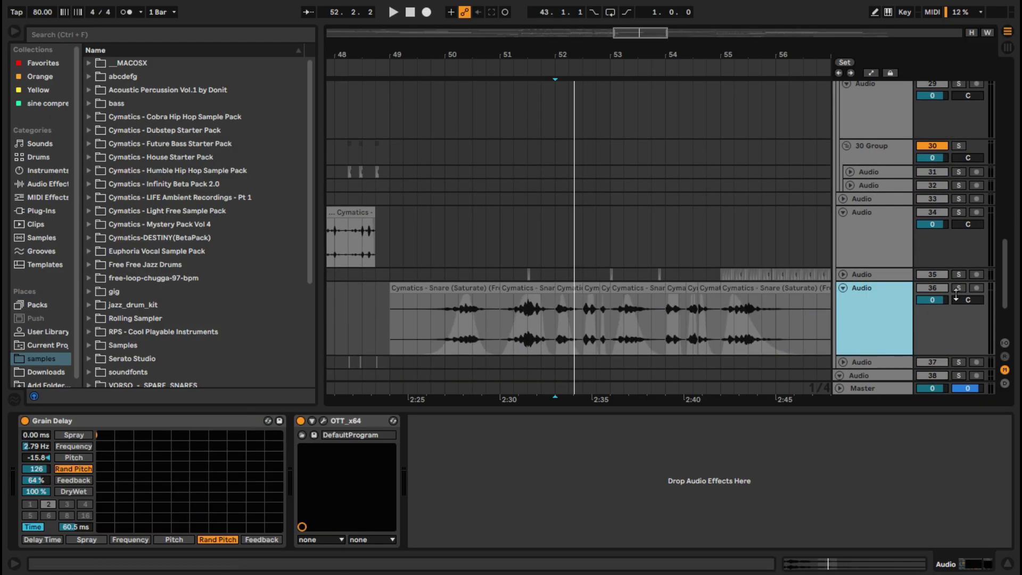
left_click(959, 290)
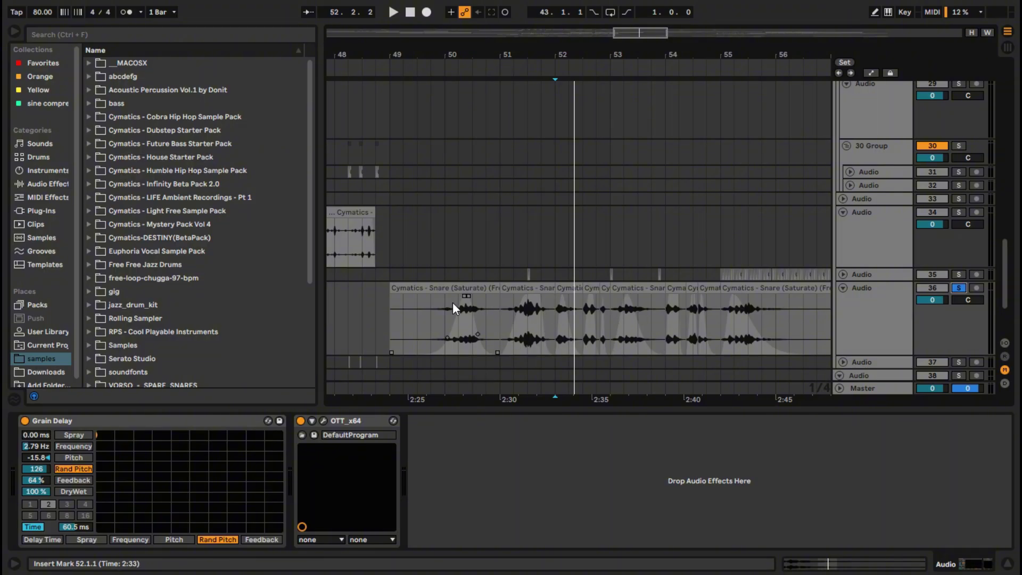
scroll(407, 307, "up", 3)
scroll(489, 321, "down", 4)
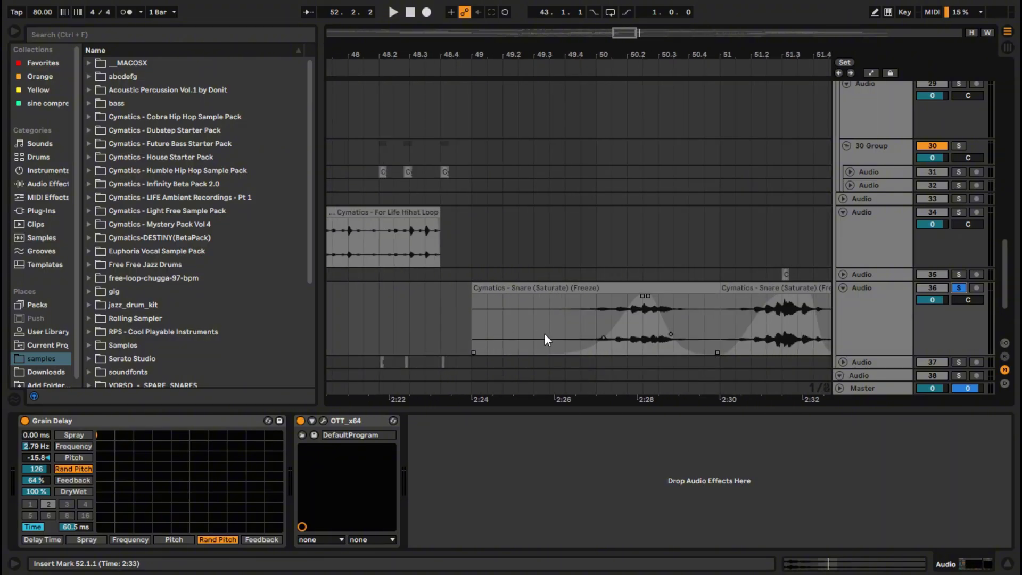
scroll(575, 335, "left", 2)
scroll(623, 332, "right", 3)
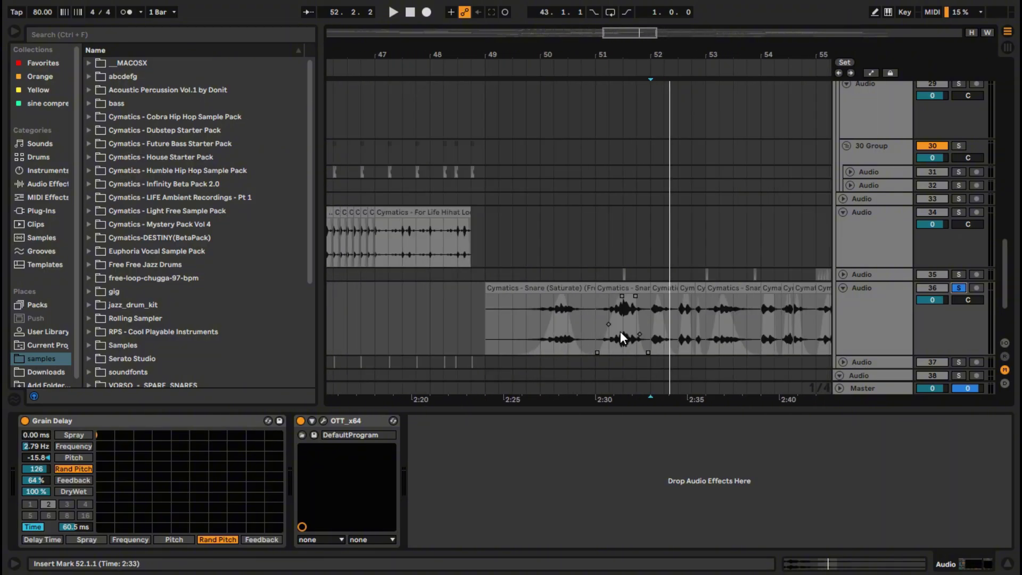
scroll(628, 315, "down", 4)
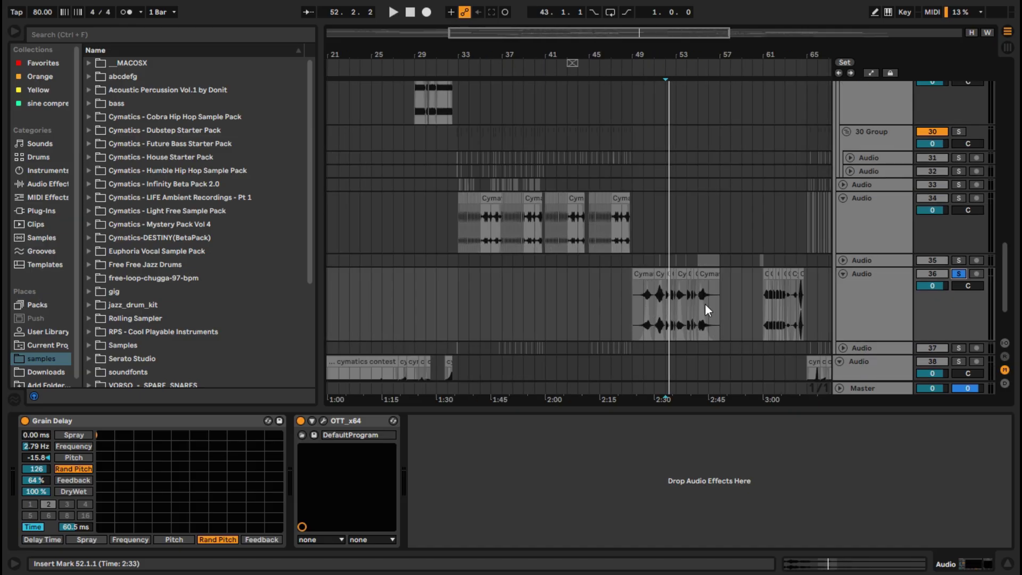
scroll(704, 302, "up", 7)
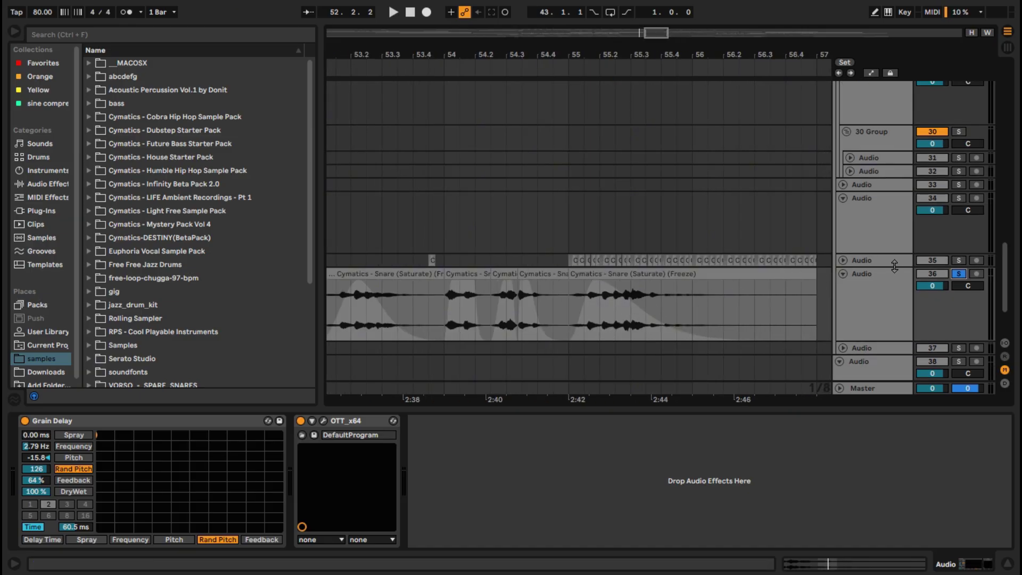
Unfold track 35 and inspect the Grain Delay on its clips at bar 55, then the one on track 36
left_click(842, 260)
left_click(842, 260)
left_click(588, 277)
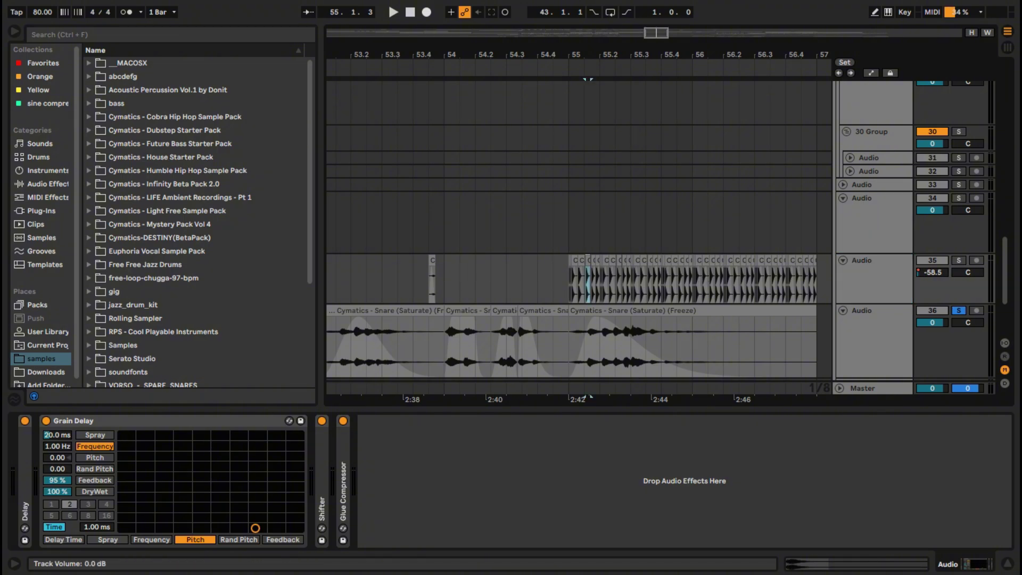
left_click(122, 421)
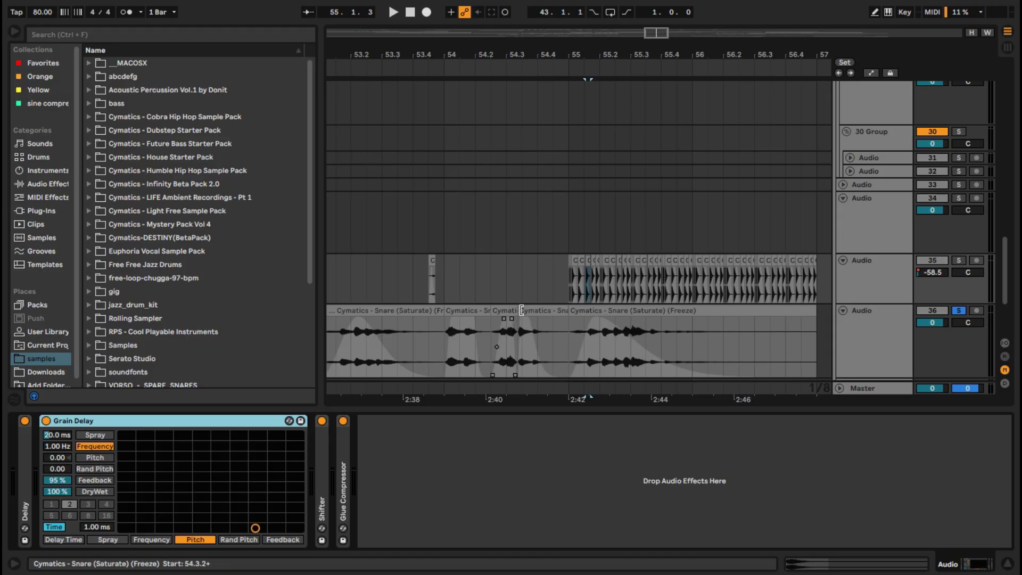
left_click(536, 338)
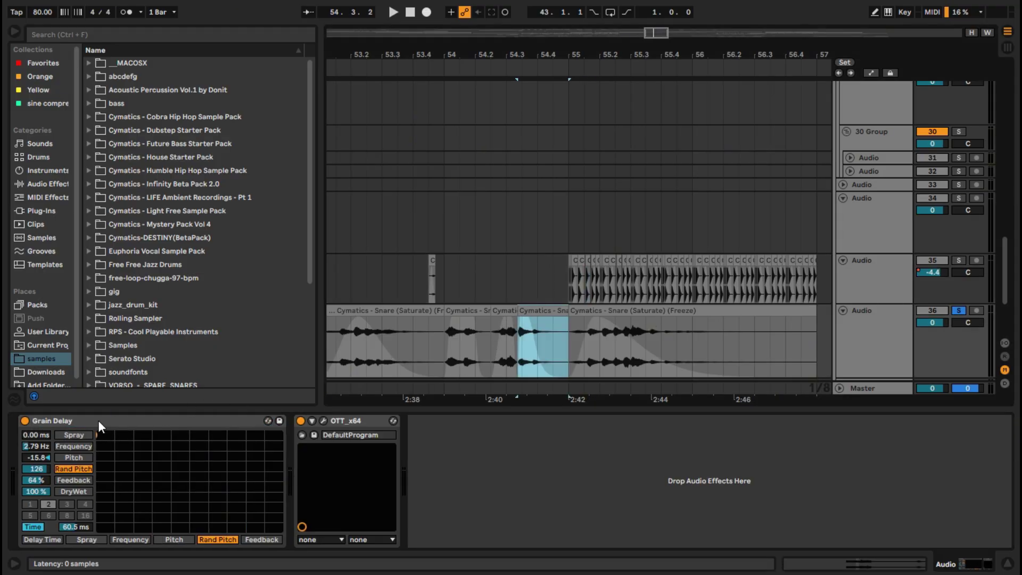
Select the snare clip portion from 49.3 to 49.4 on track 36 and play the soloed track from there
scroll(442, 335, "down", 5)
scroll(399, 340, "up", 5)
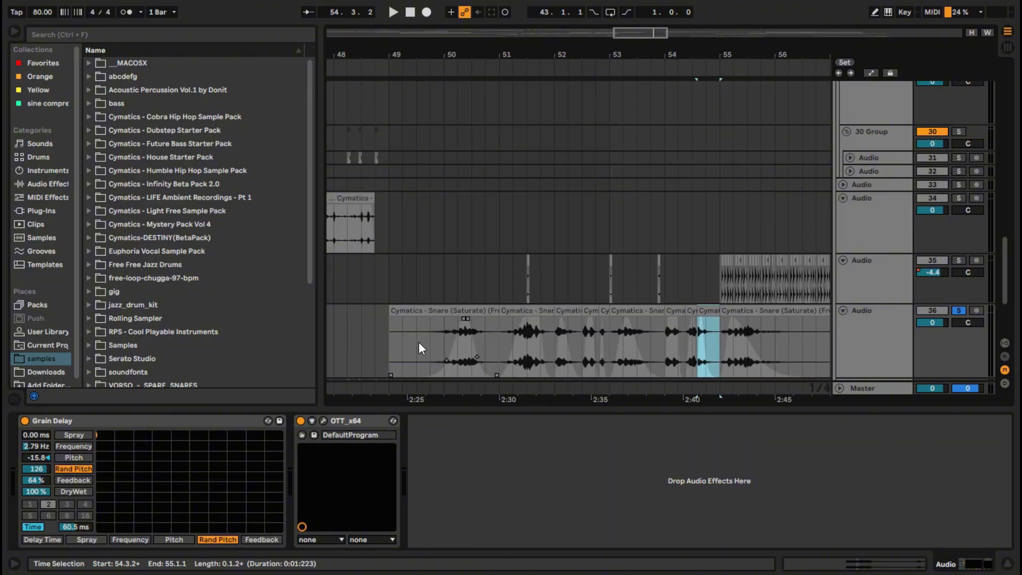
left_click_drag(418, 342, 433, 336)
key("space")
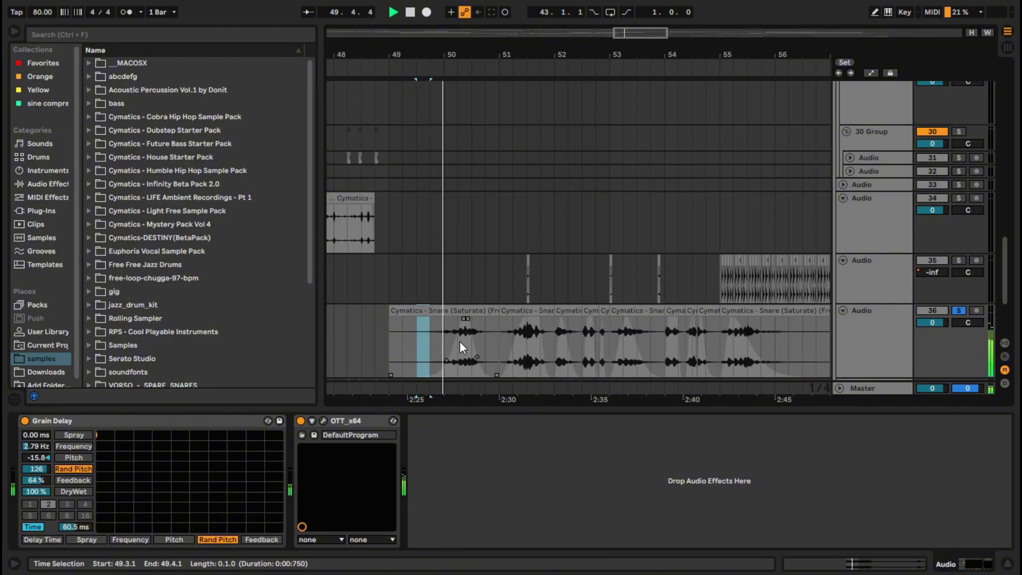
scroll(489, 345, "up", 2)
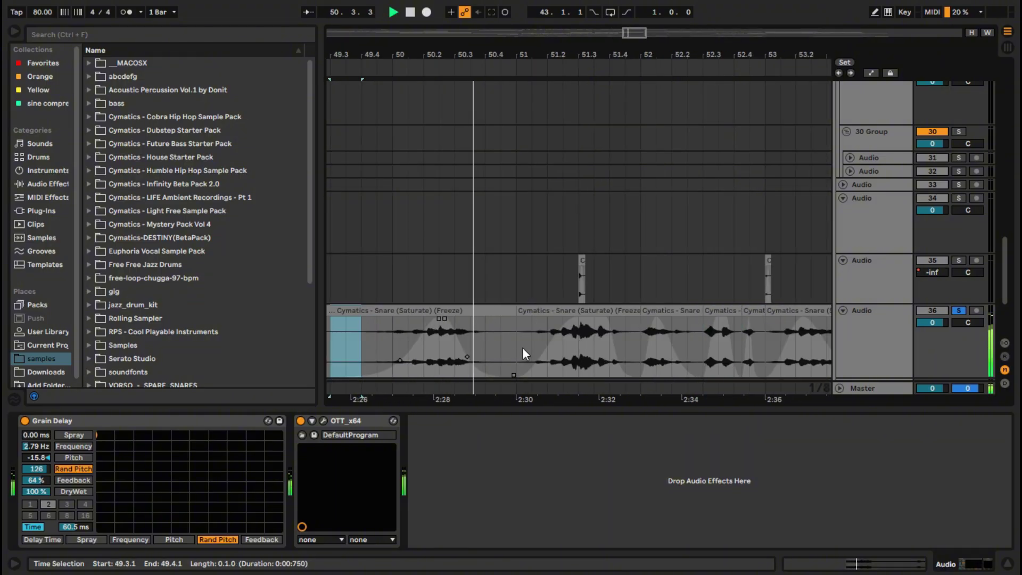
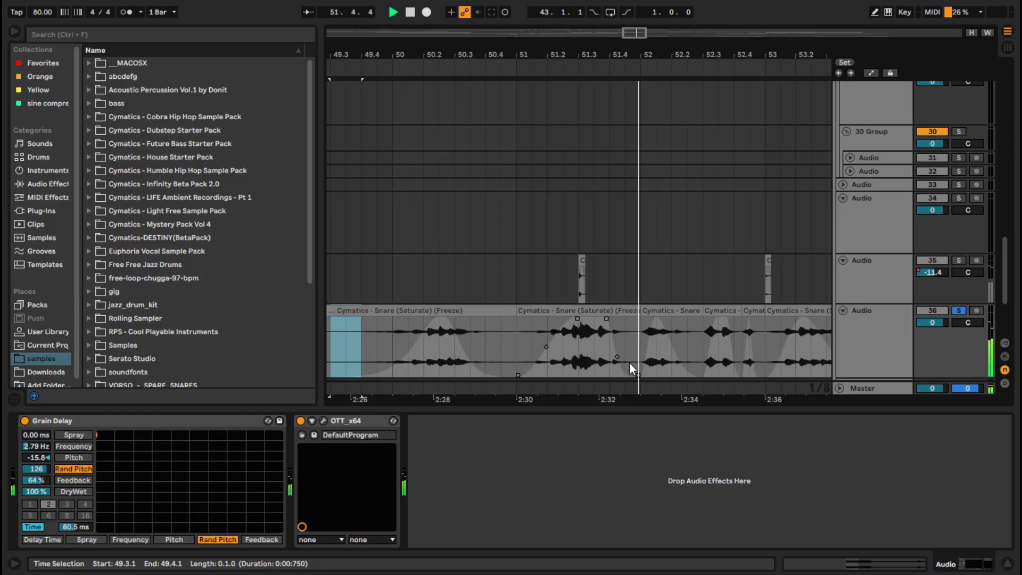
Follow the soloed playback of track 36's Snare (Saturate) clips to bar 53 and stop it
scroll(549, 353, "down", 2)
scroll(717, 359, "up", 2)
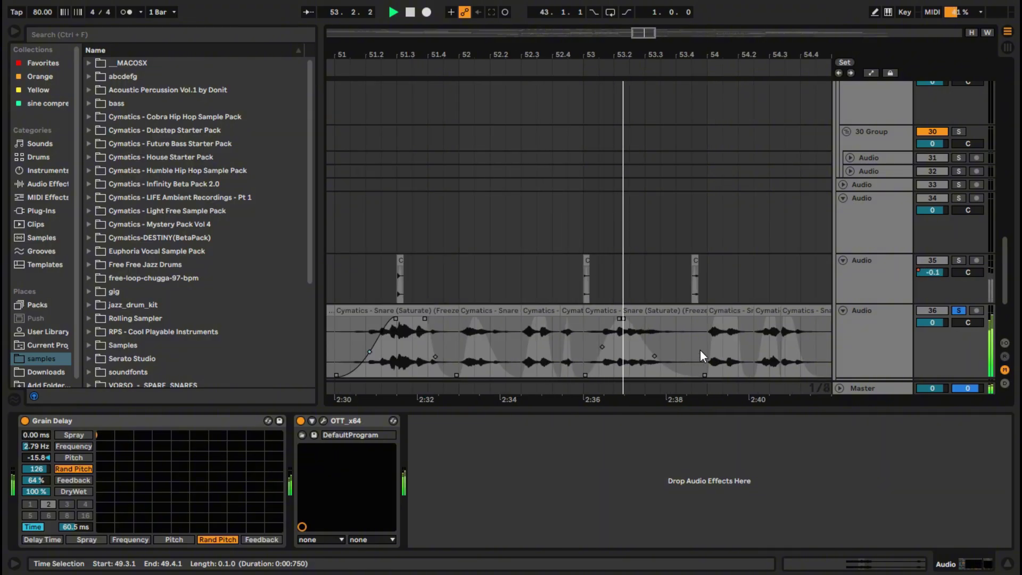
scroll(815, 321, "down", 2)
scroll(816, 321, "right", 4)
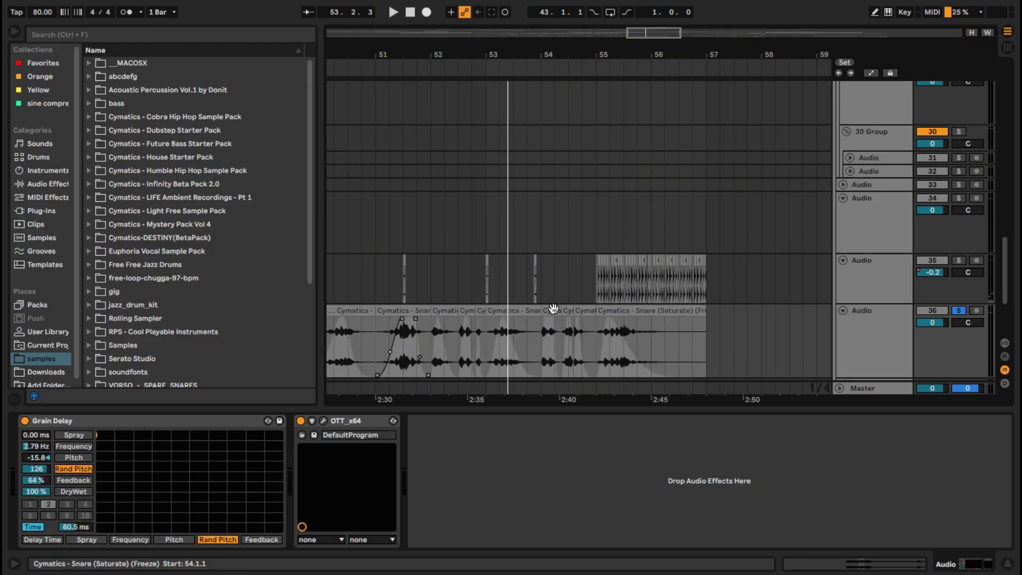
Solo track 35, set the insert mark at bar 55, and bypass its Delay, Grain Delay, Shifter and Glue Compressor
left_click(959, 264)
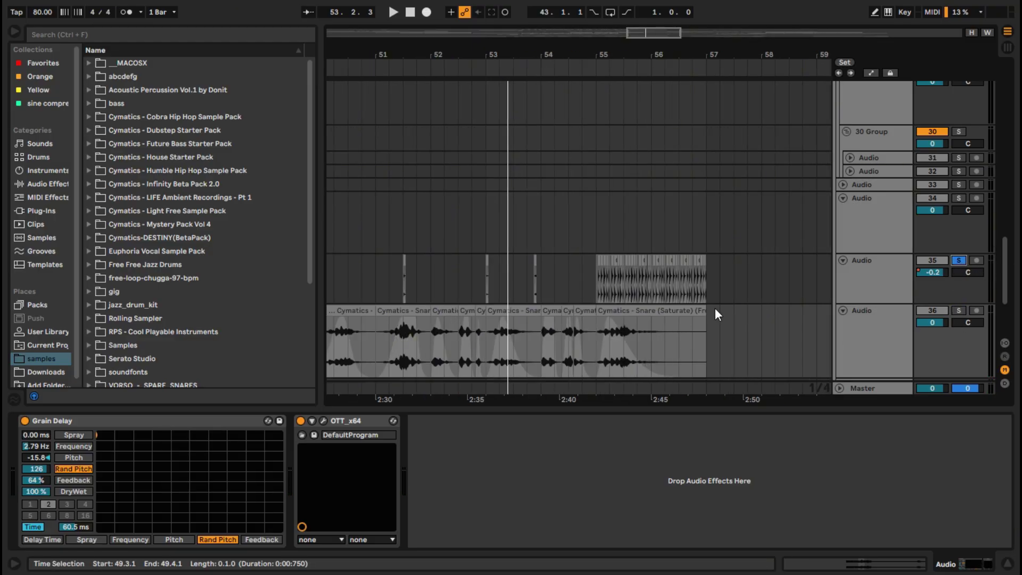
scroll(608, 276, "up", 5)
left_click(544, 277)
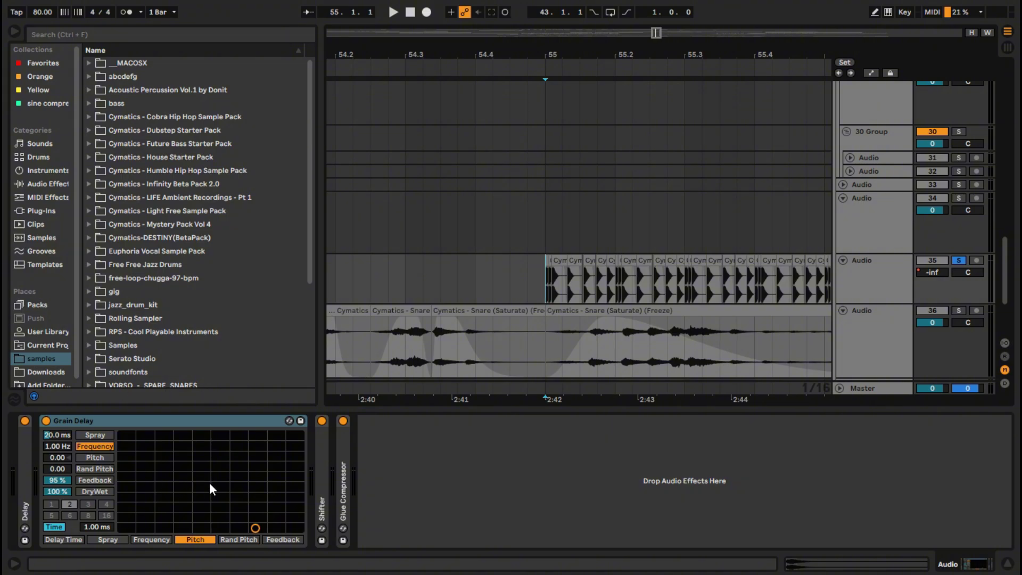
left_click(45, 419)
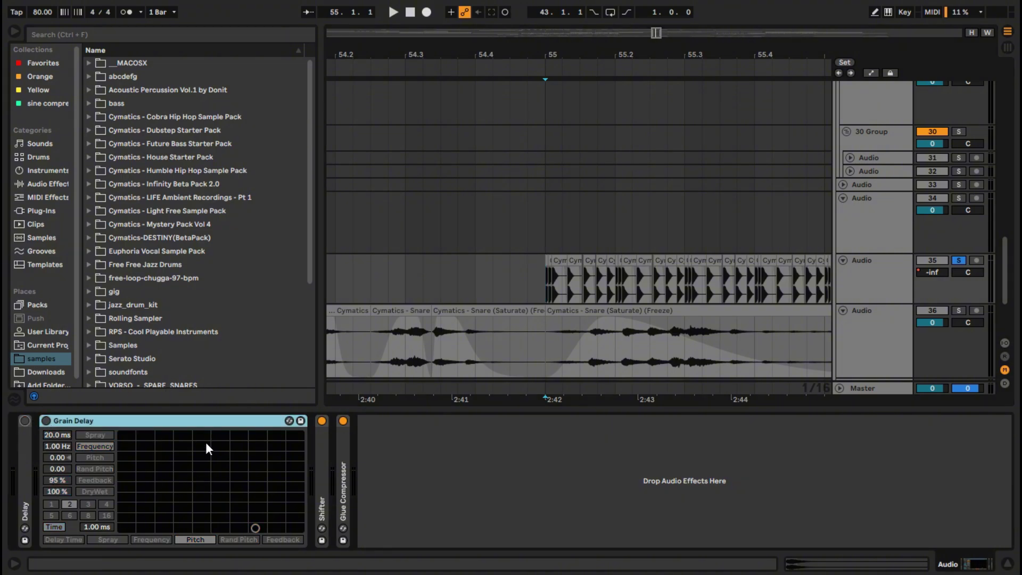
left_click(322, 420)
left_click(344, 421)
Play the dry snare clips on track 35 from just after bar 55 and stop before bar 57
scroll(442, 300, "down", 5)
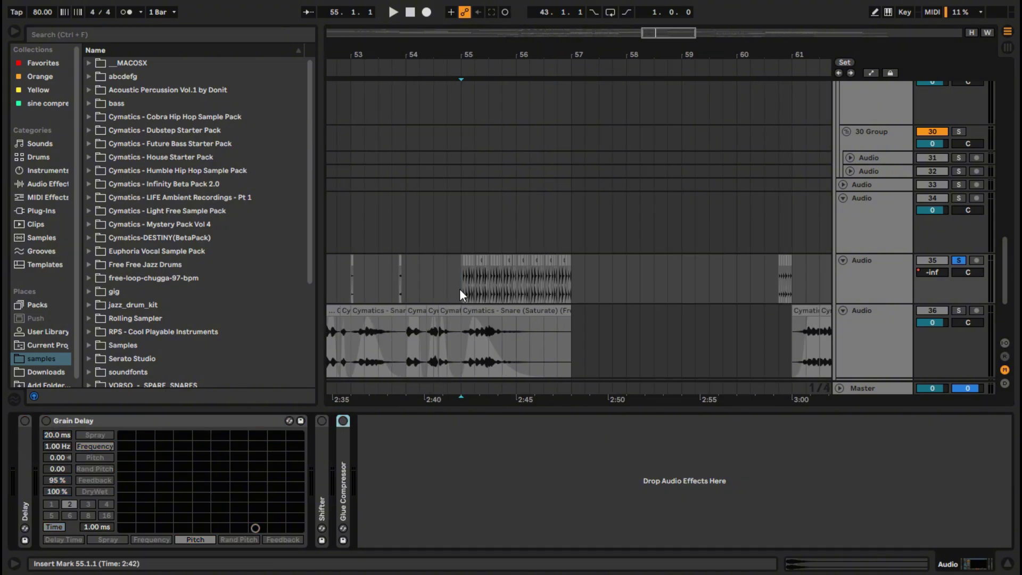
scroll(462, 289, "up", 3)
left_click(470, 287)
key("space")
scroll(570, 280, "up", 3)
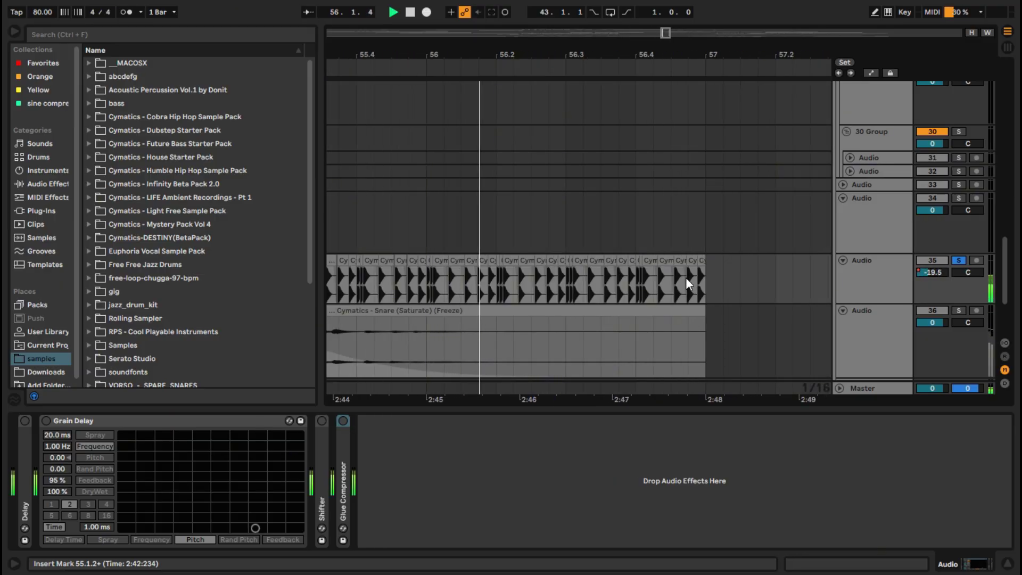
key("space")
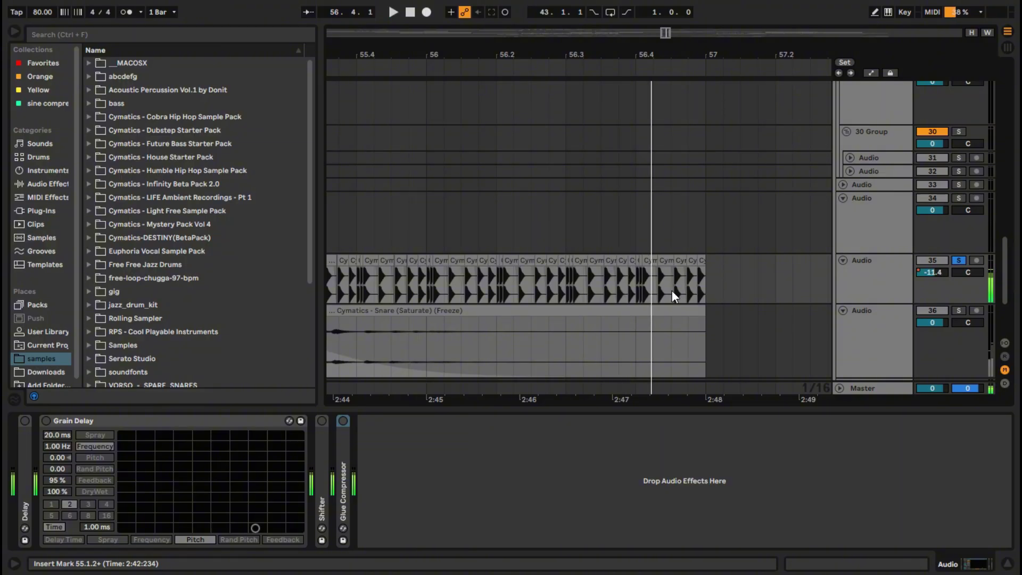
Re-enable the Delay, Grain Delay, Shifter and Glue Compressor on track 35
scroll(652, 290, "down", 5)
scroll(563, 293, "up", 3)
scroll(693, 303, "down", 3)
scroll(719, 293, "up", 3)
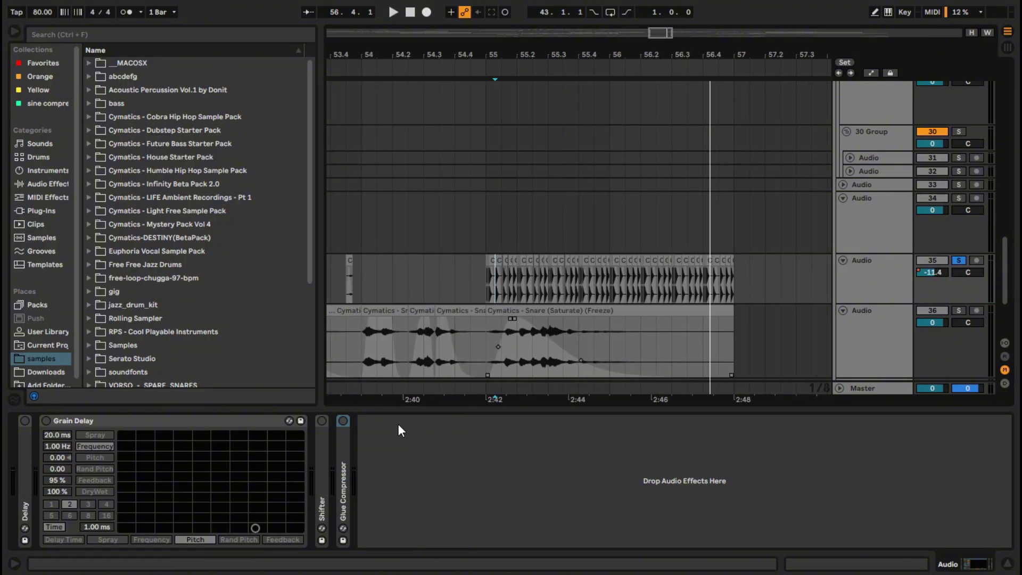
left_click(24, 420)
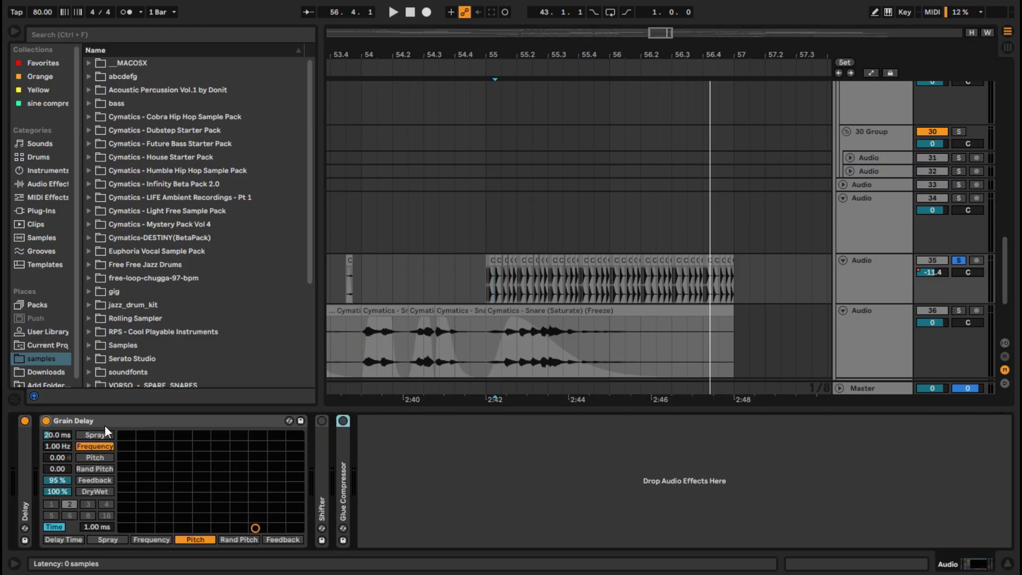
left_click(322, 421)
left_click(343, 420)
Play track 35 with its effects from bar 55 and stop after bar 57
left_click(491, 277)
key("space")
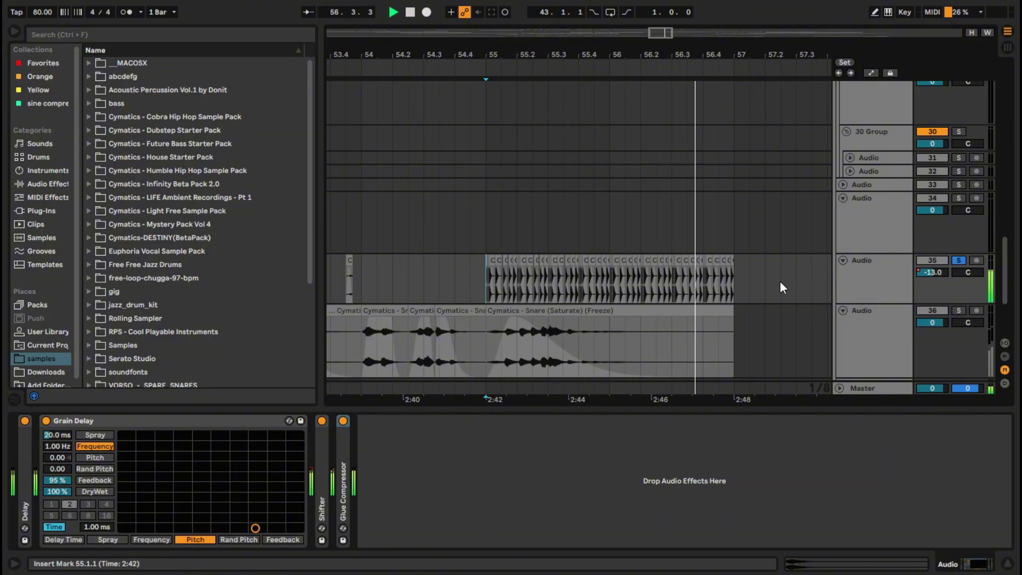
key("space")
Examine the snare clips and fades on tracks 35 and 36 between bars 49 and 57
scroll(778, 292, "down", 10)
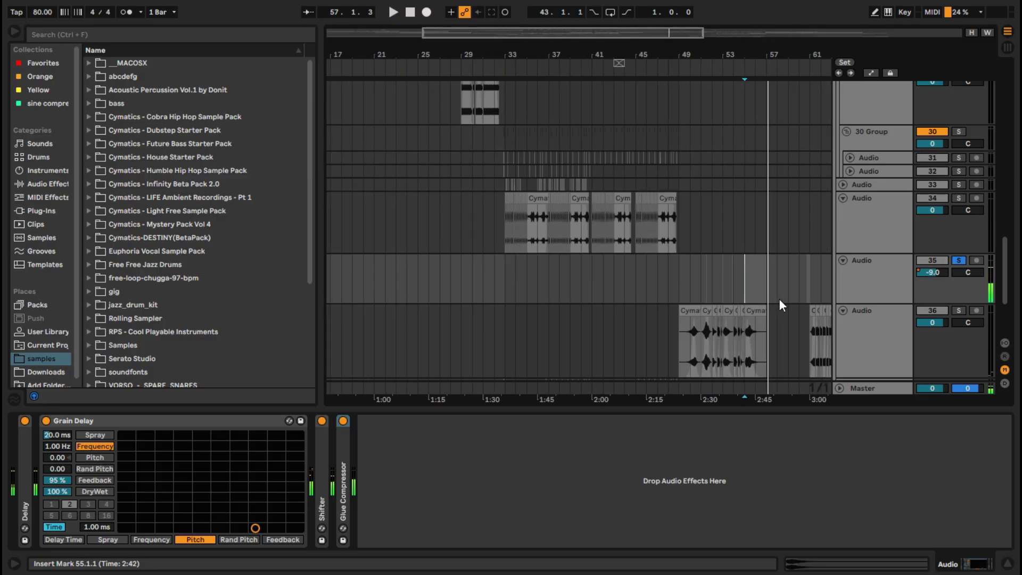
scroll(591, 320, "up", 10)
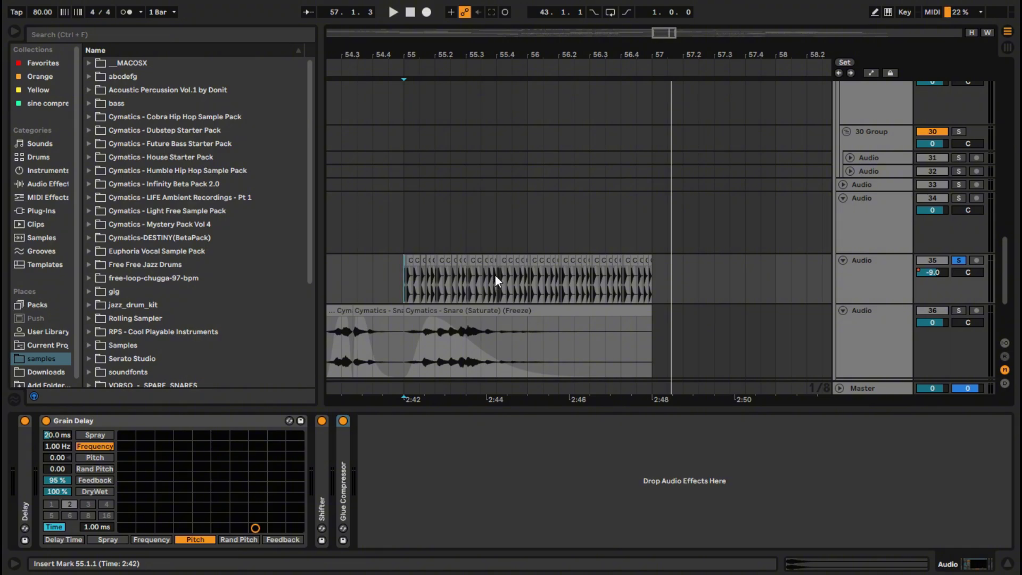
scroll(495, 274, "down", 3)
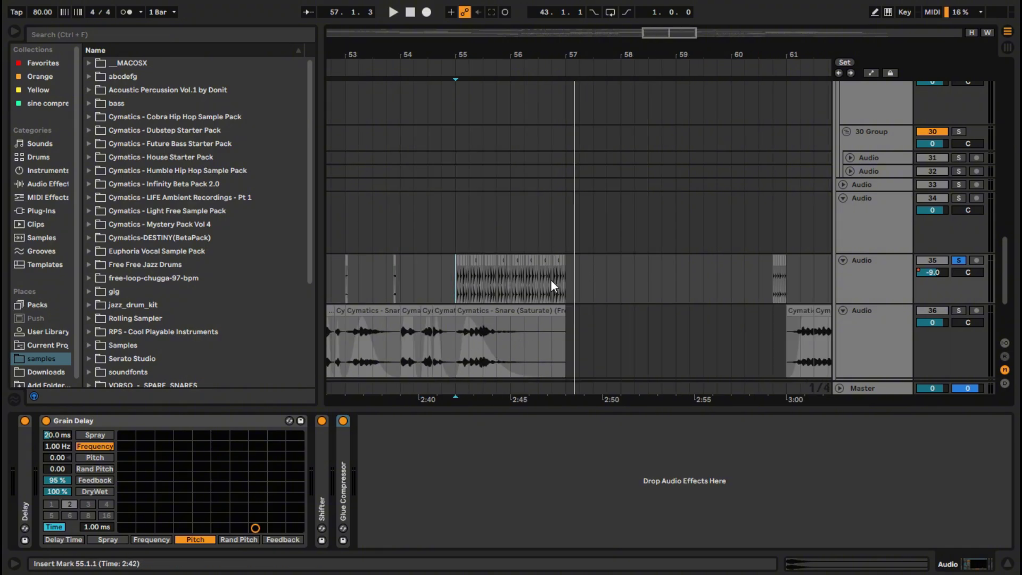
scroll(502, 362, "down", 3)
scroll(458, 357, "up", 6)
scroll(484, 351, "down", 3)
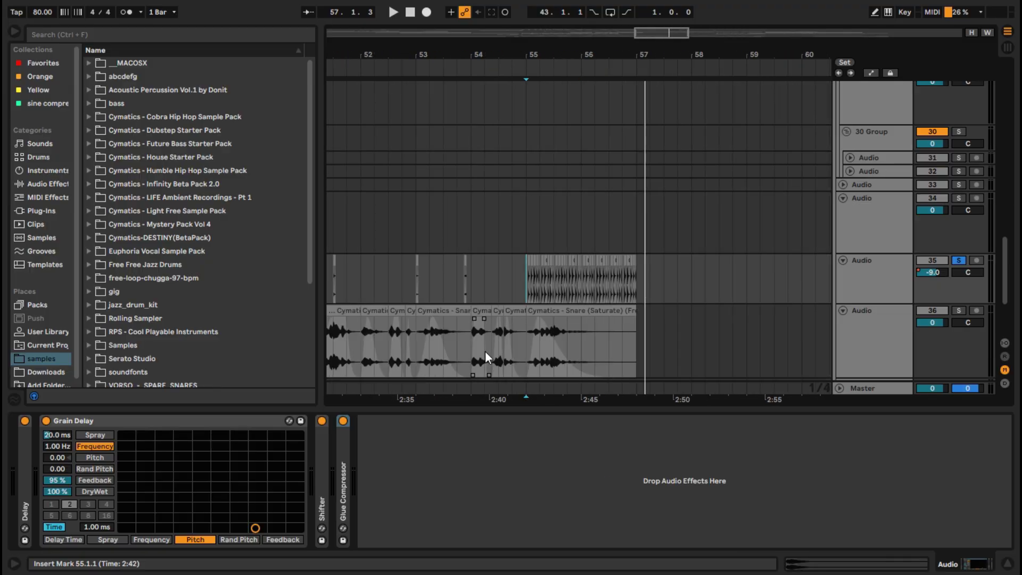
scroll(437, 358, "down", 3)
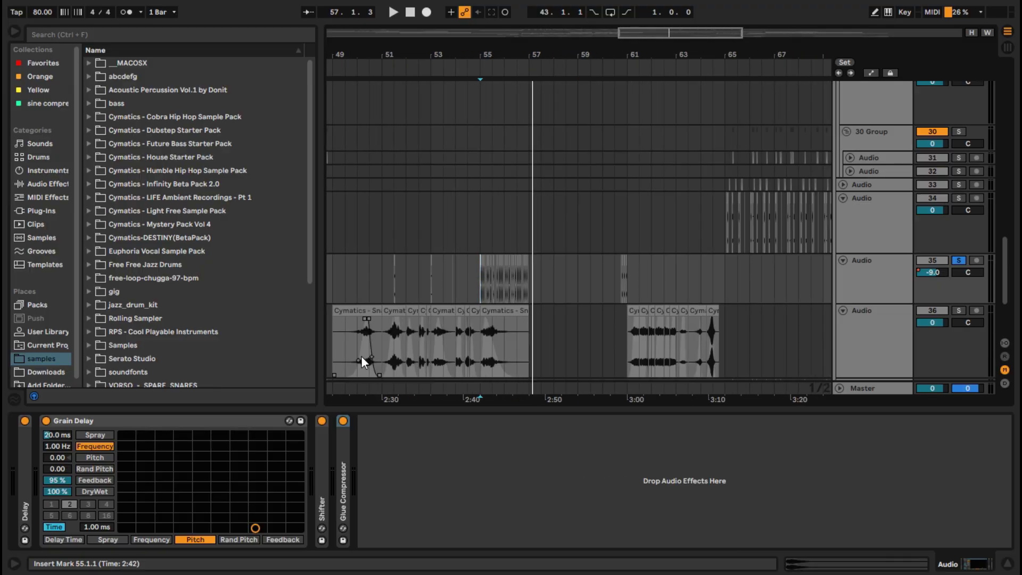
scroll(343, 354, "up", 3)
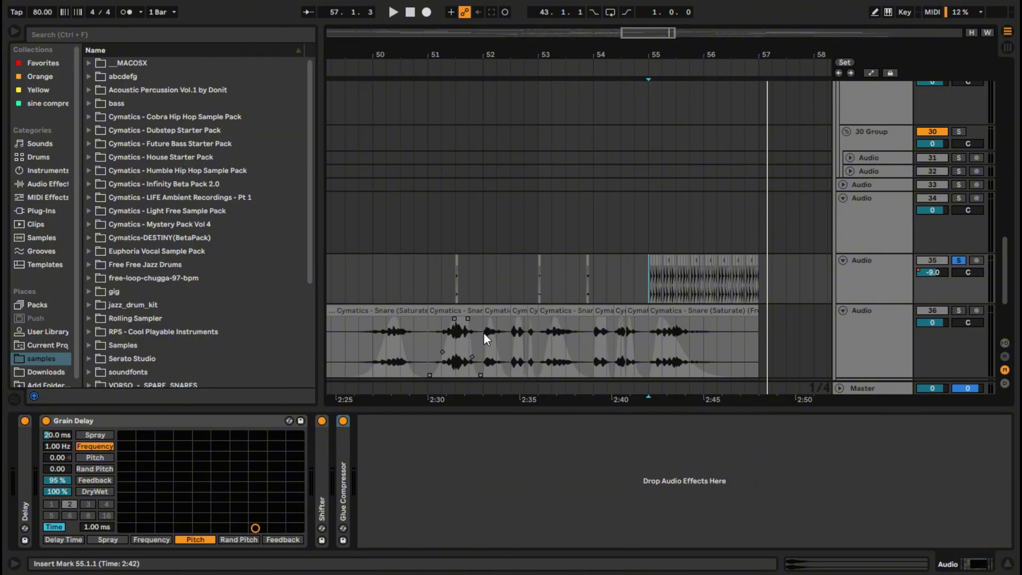
Find the short clip at bar 57 on track 39, show the track's effect chain, then solo and unfold it
key("w")
scroll(468, 299, "up", 6)
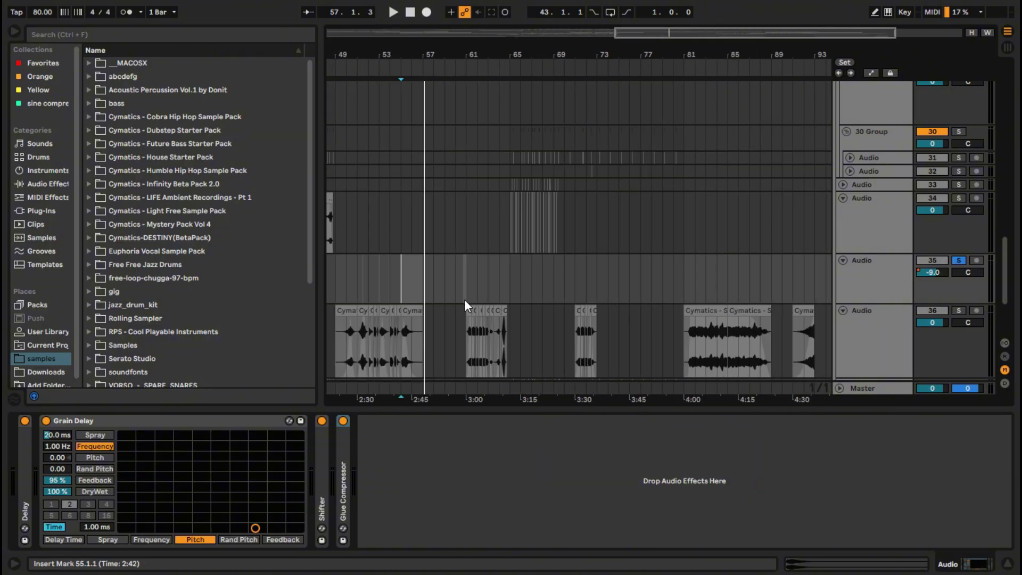
scroll(527, 298, "up", 6)
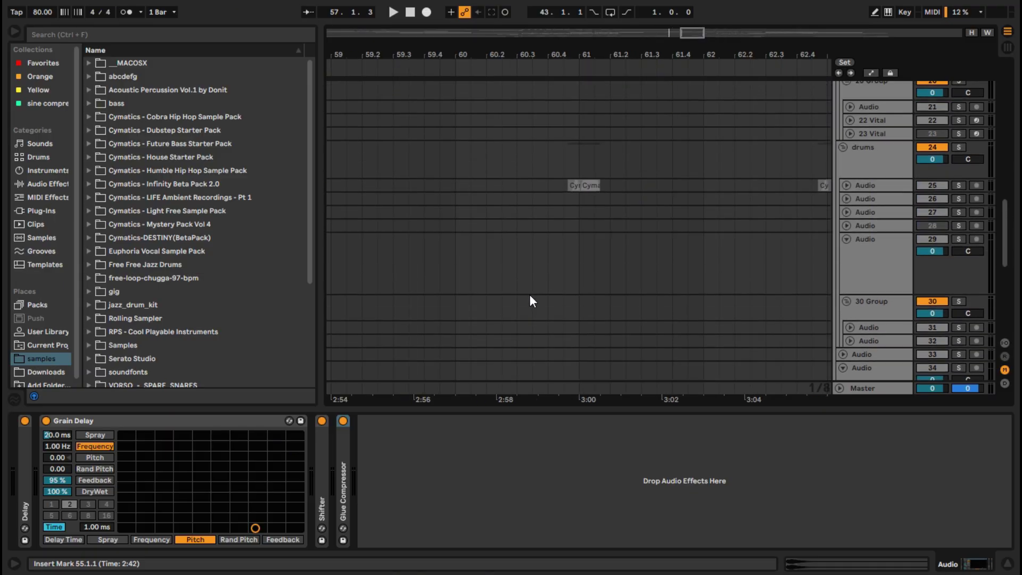
scroll(535, 293, "down", 3)
scroll(532, 298, "down", 3)
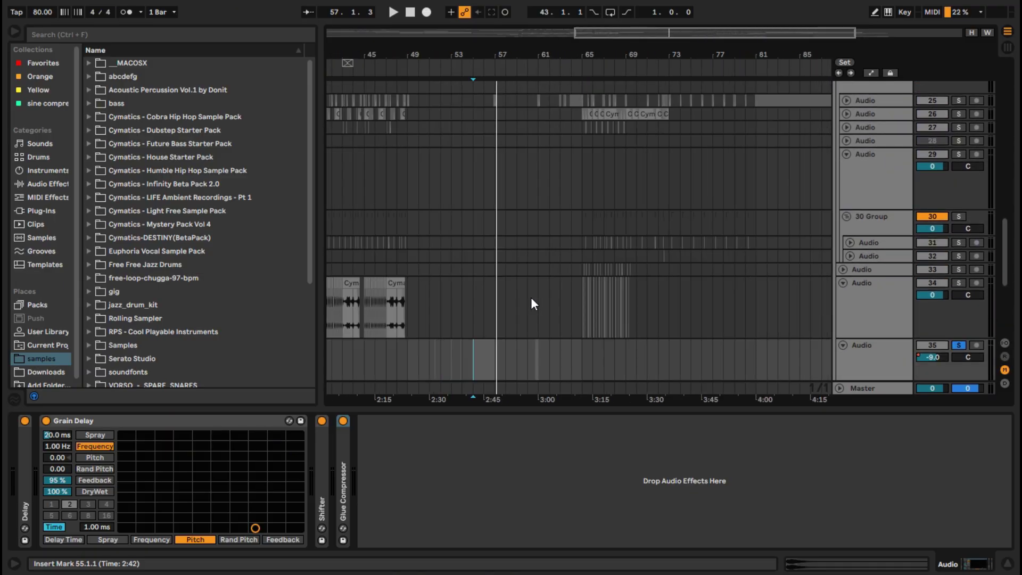
scroll(504, 303, "down", 5)
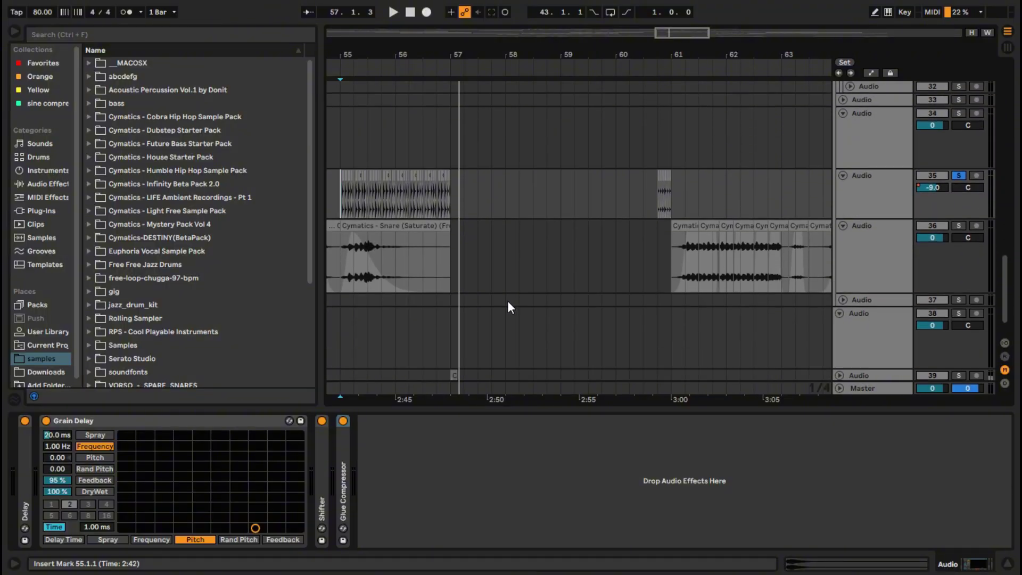
scroll(504, 301, "up", 3)
left_click(873, 342)
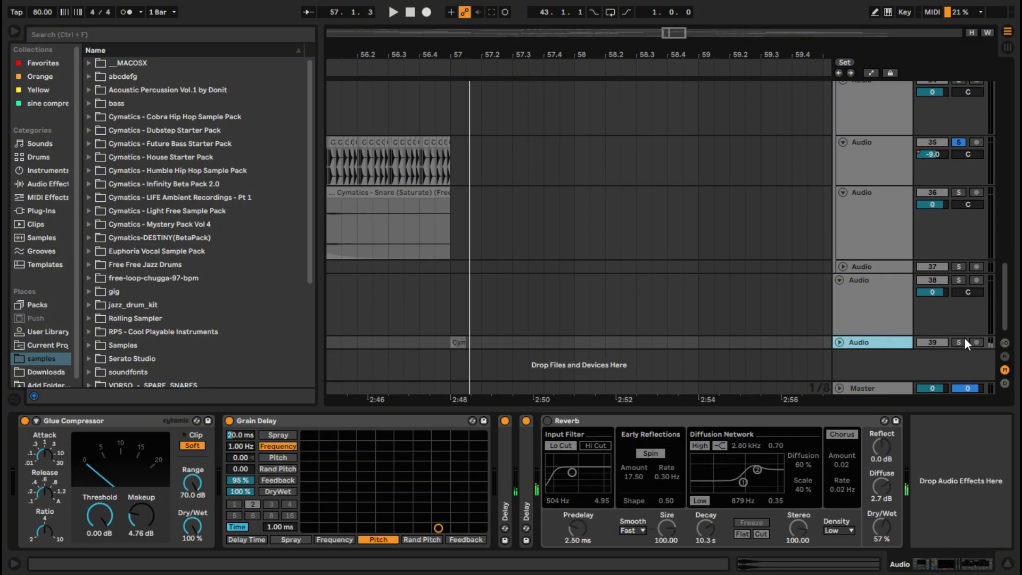
left_click(959, 343)
left_click(844, 344)
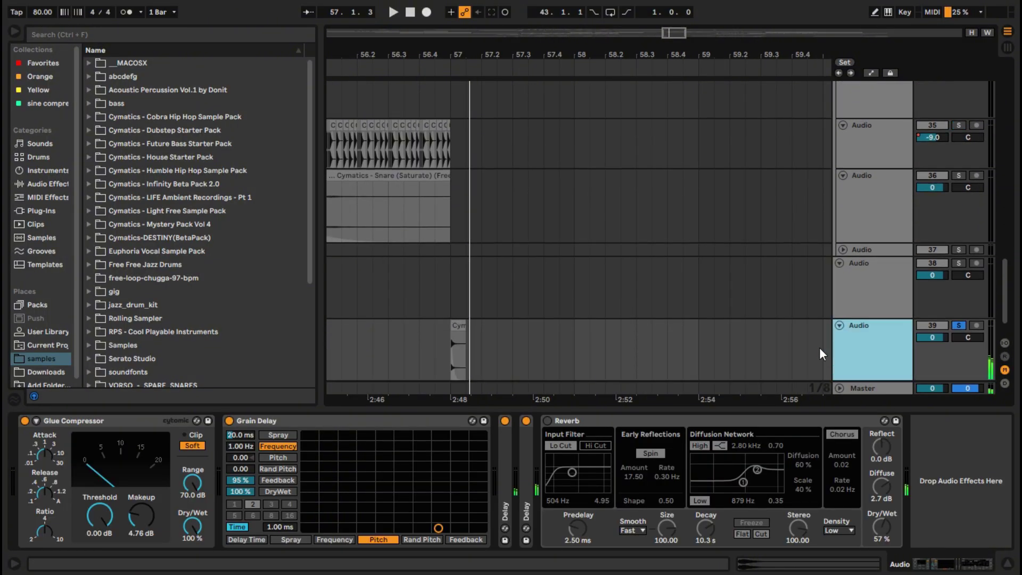
Play track 39 from bar 57, set the insert mark at 60.2.1, stop playback and unsolo the track
left_click(451, 350)
key("space")
scroll(554, 313, "down", 6)
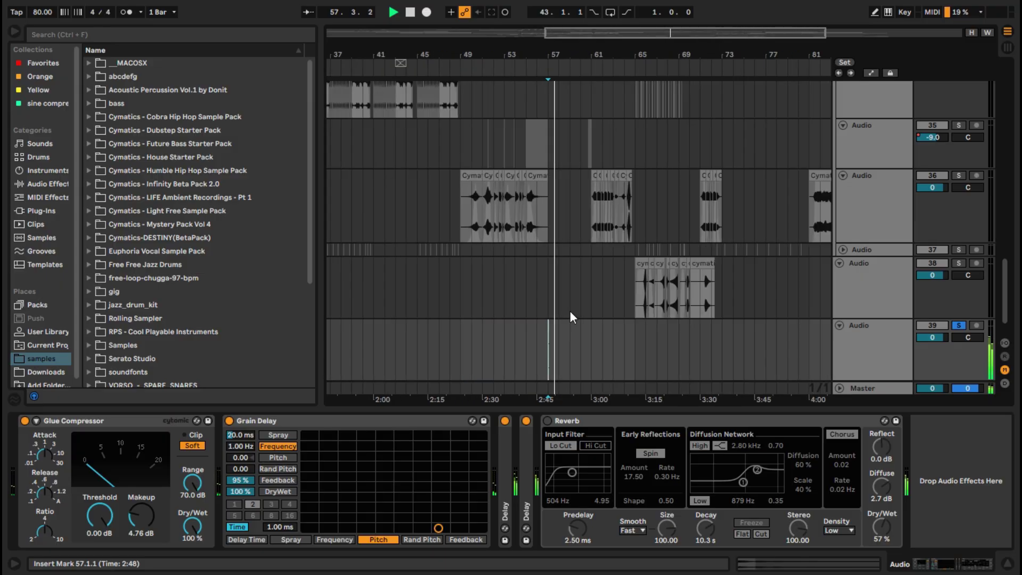
scroll(574, 310, "up", 4)
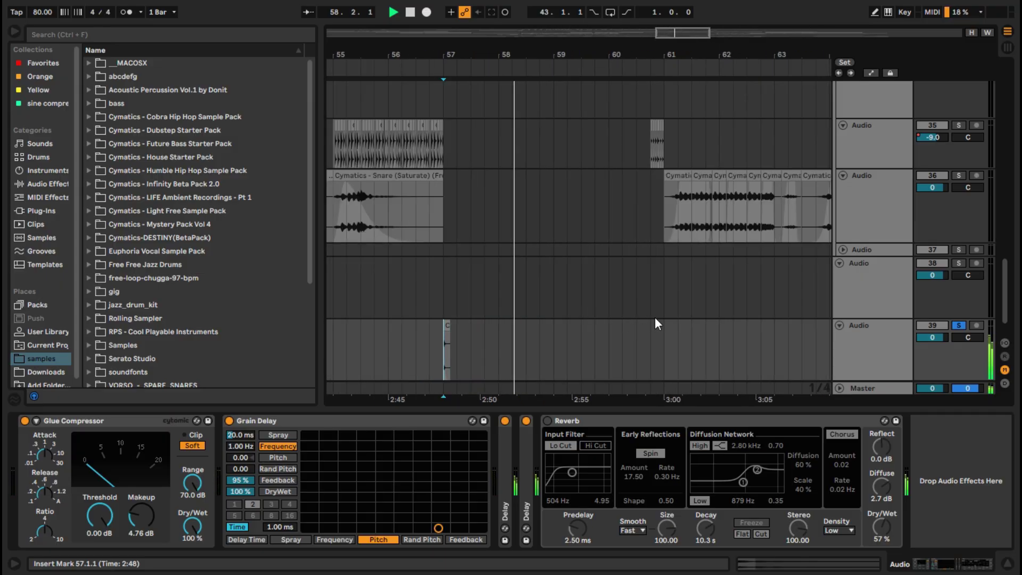
left_click(622, 347)
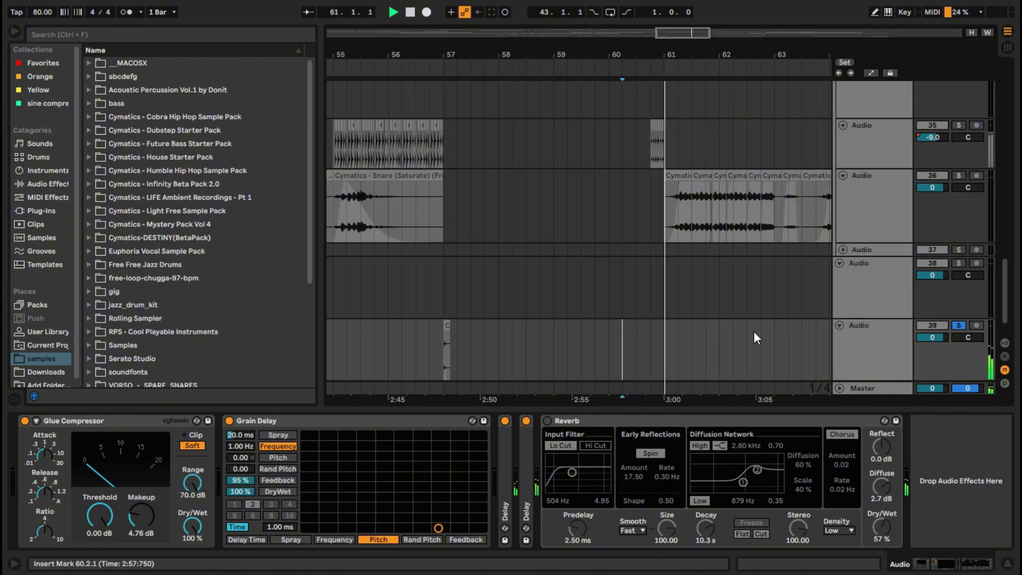
left_click(960, 324)
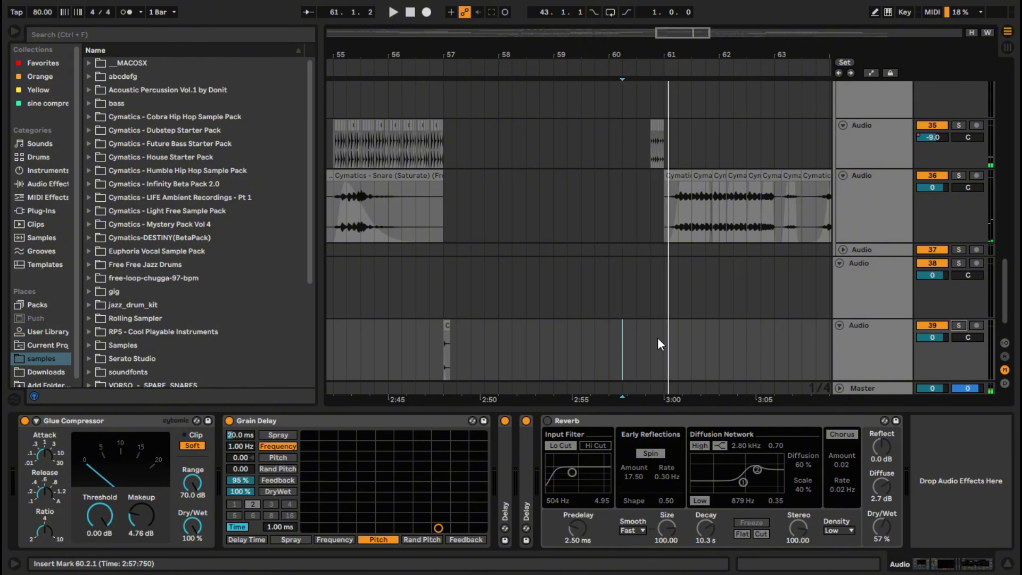
Unfold track 15 to examine its Life Recording clip fades around bar 57, and show track 14's effect chain
scroll(666, 325, "up", 5)
scroll(647, 314, "up", 10)
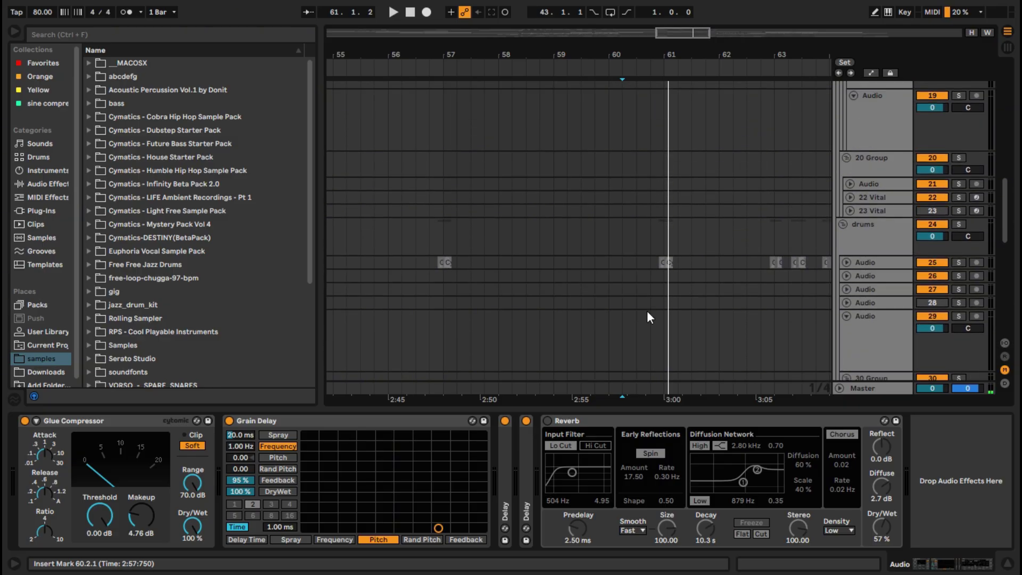
scroll(644, 309, "up", 2)
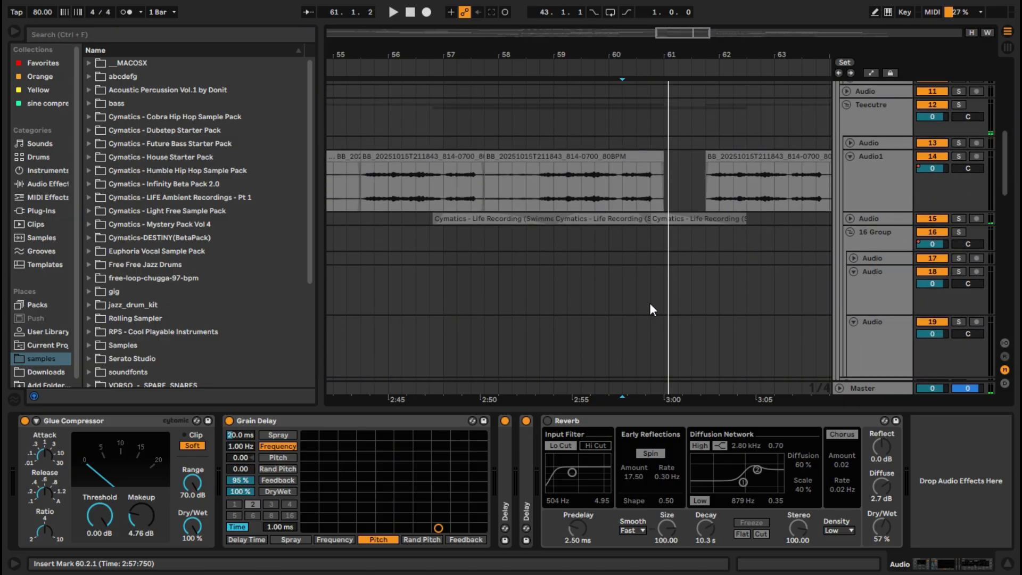
left_click(846, 218)
left_click(858, 158)
scroll(724, 222, "down", 6)
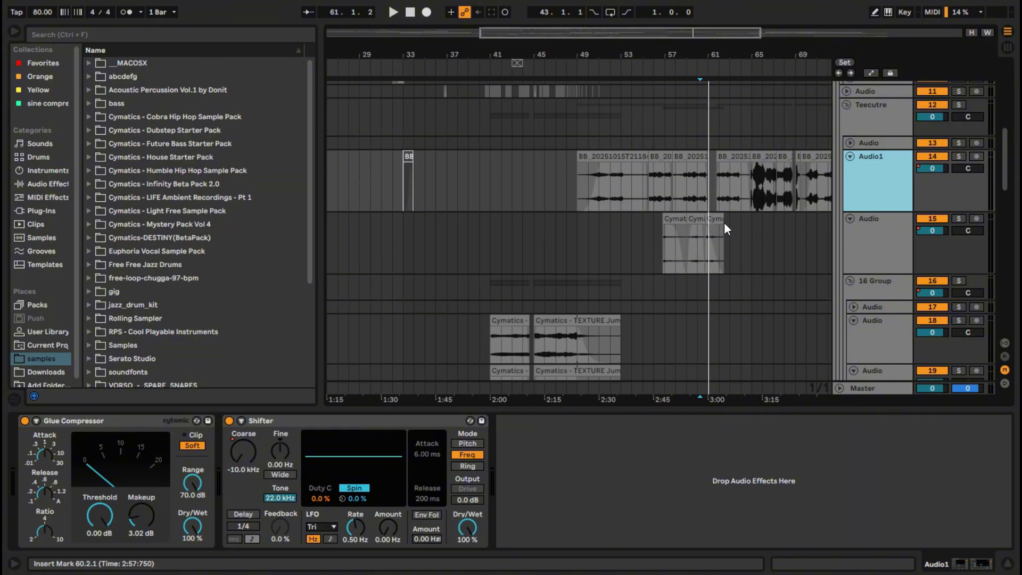
scroll(614, 223, "up", 3)
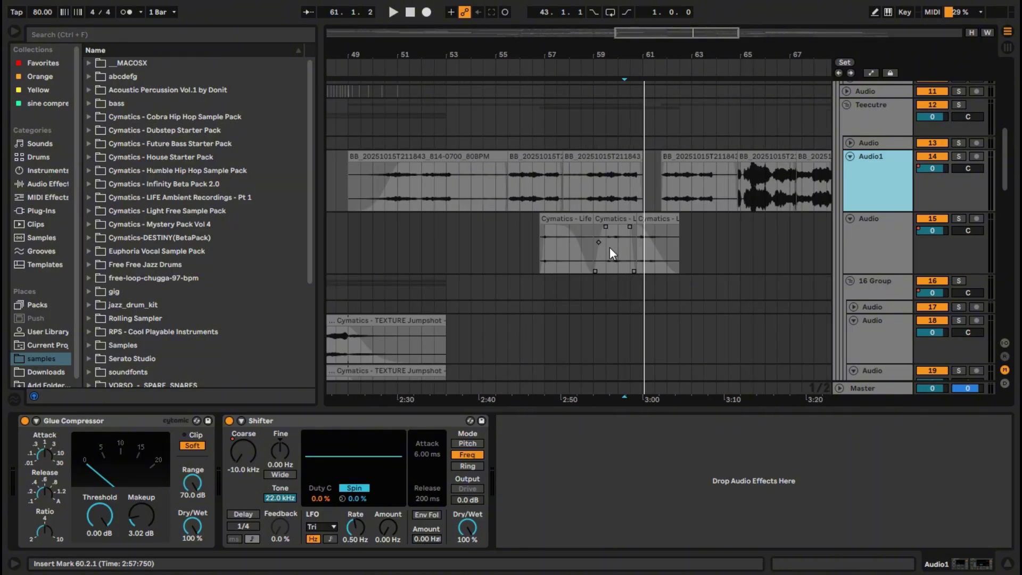
Unfold the 7 Freeze Audio track, show its effect chain, and view its clips across the whole arrangement
scroll(607, 247, "up", 10)
scroll(621, 246, "up", 3)
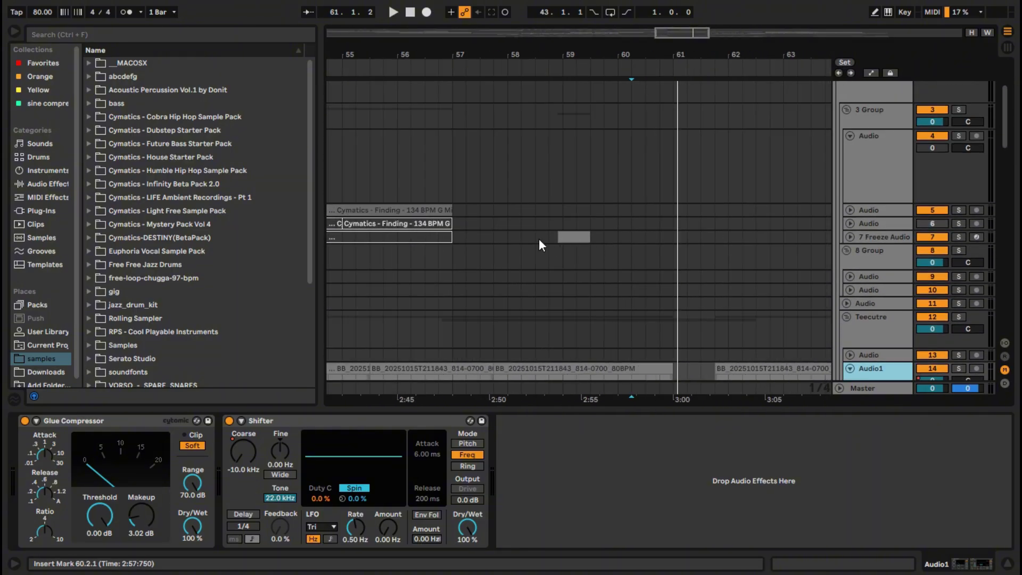
scroll(535, 241, "down", 3)
scroll(520, 243, "up", 3)
left_click(850, 236)
left_click(883, 244)
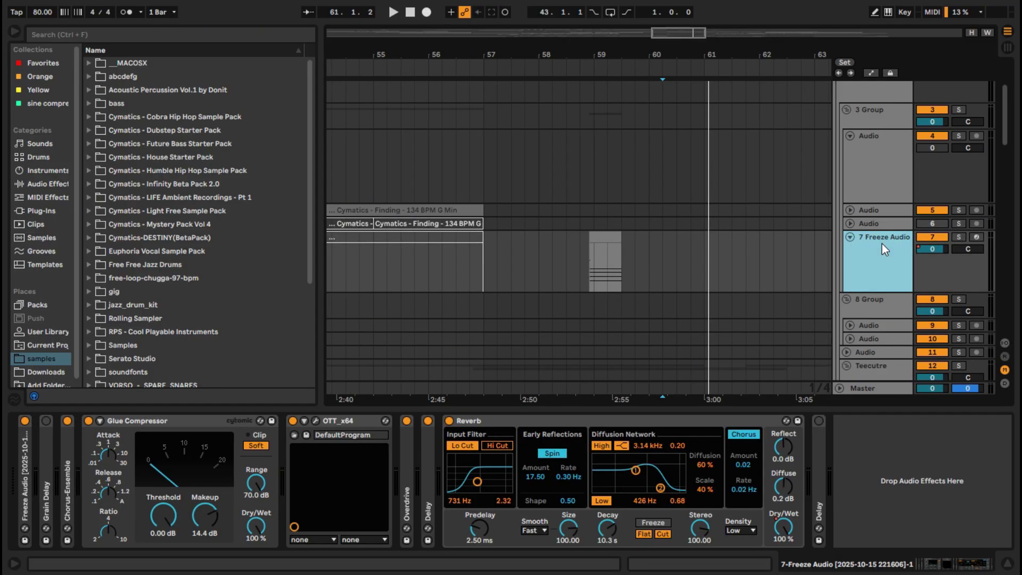
scroll(647, 293, "down", 10)
scroll(680, 299, "down", 5)
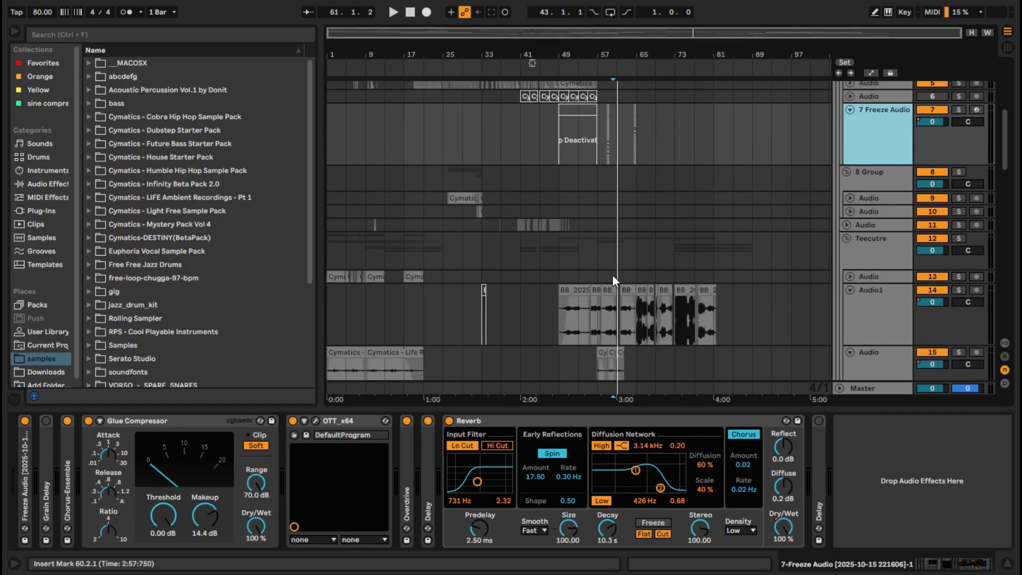
Select the short clip just before bar 59 on the 7 Freeze Audio track and solo the track
scroll(613, 274, "up", 5)
scroll(612, 273, "up", 2)
right_click(611, 274)
left_click(565, 214)
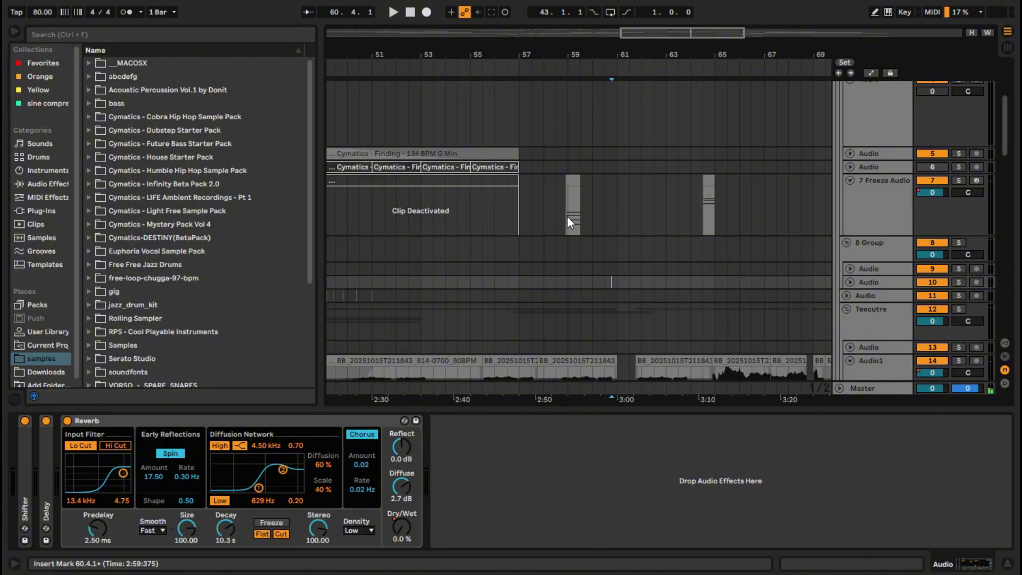
left_click(567, 215)
scroll(619, 239, "up", 5)
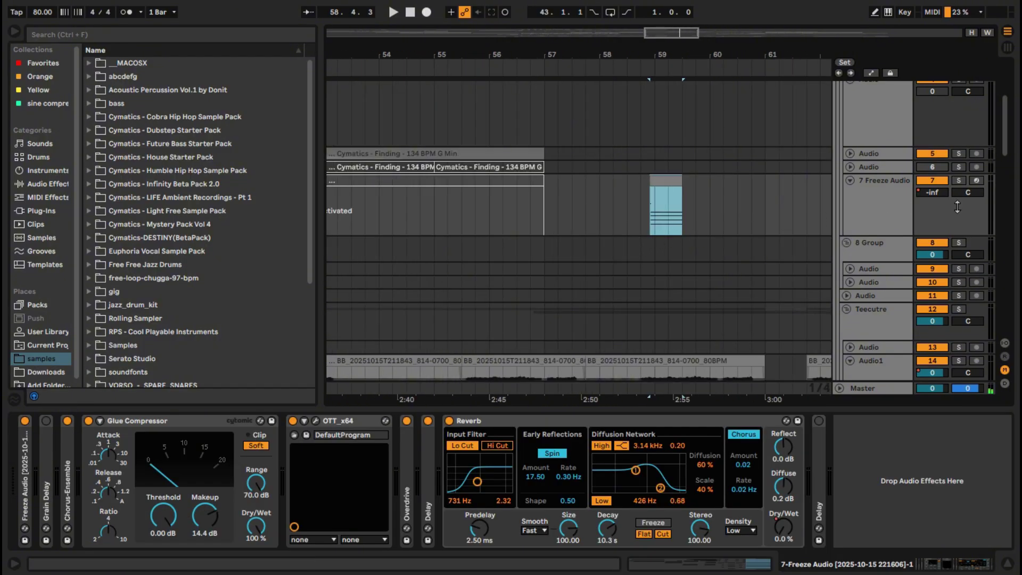
left_click(962, 180)
Play the soloed 7 Freeze Audio clip from 58.4.3, stop playback and select the clip
scroll(676, 216, "up", 4)
key("space")
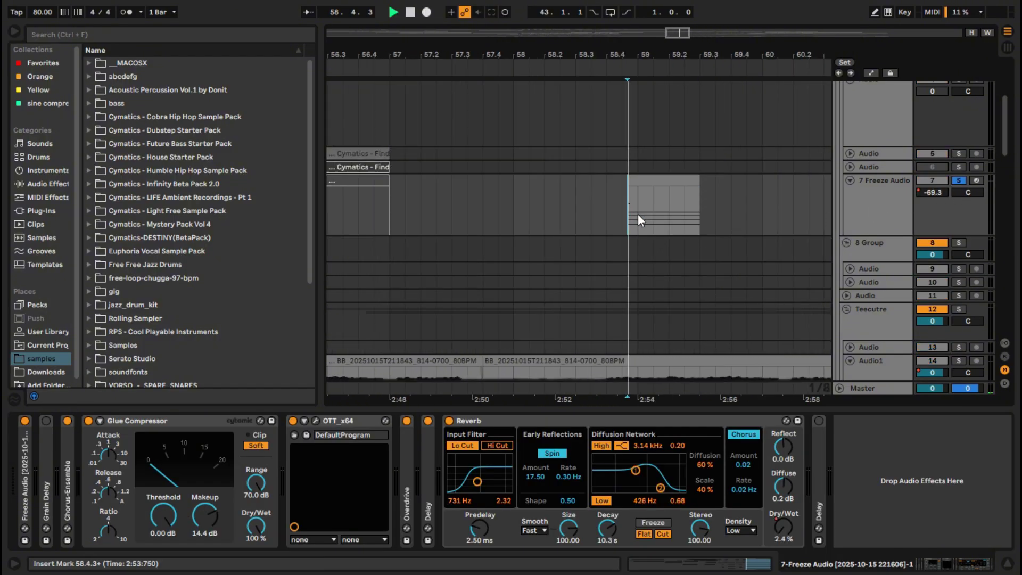
scroll(656, 227, "down", 5)
scroll(705, 226, "up", 5)
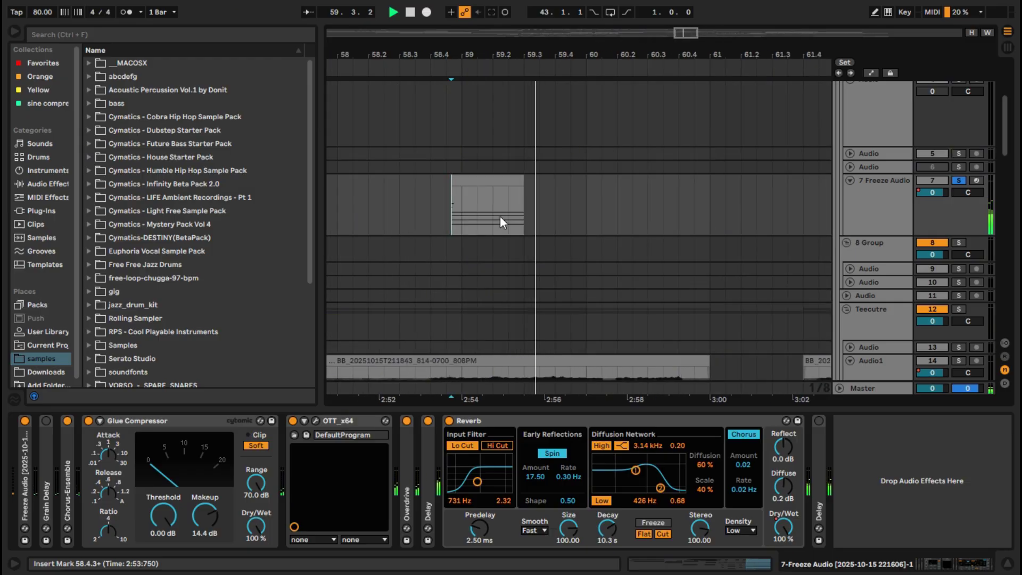
left_click(505, 189)
key("space")
Unfold tracks 5 and 6, and activate track 6's deactivated Rhodes clips from bar 49 to 57
scroll(534, 238, "down", 10)
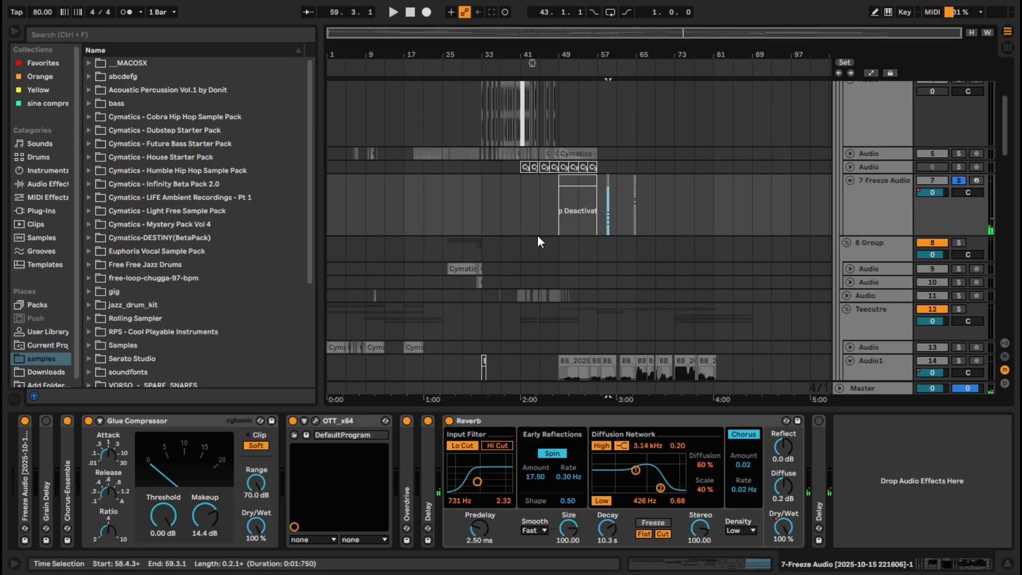
scroll(538, 234, "up", 10)
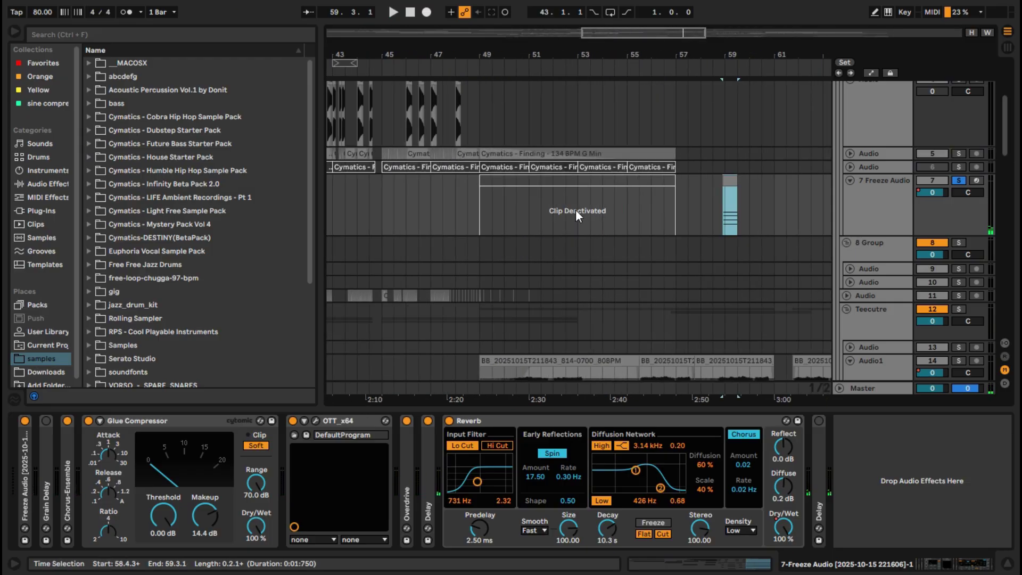
left_click(851, 166)
left_click(851, 153)
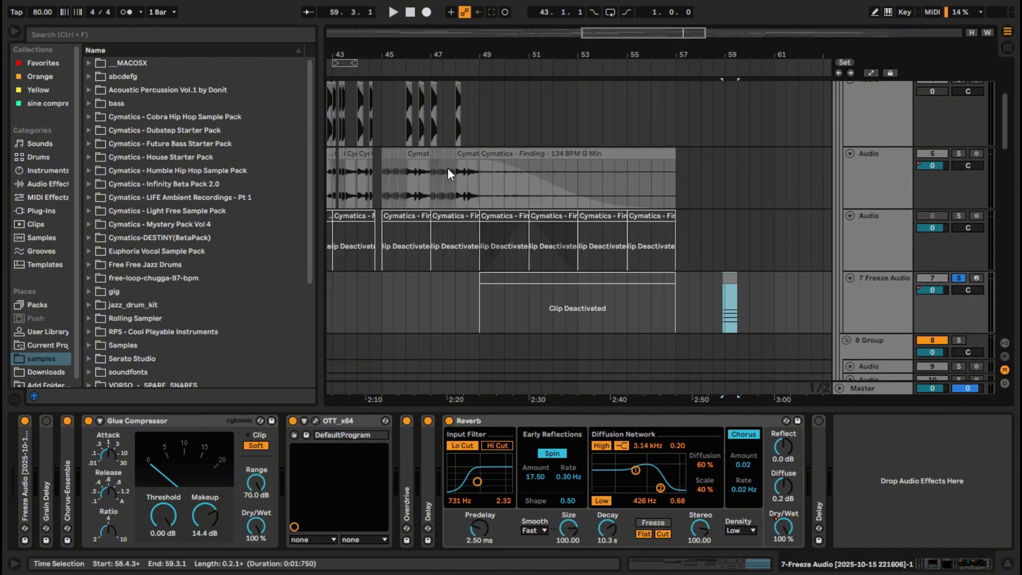
left_click(662, 218)
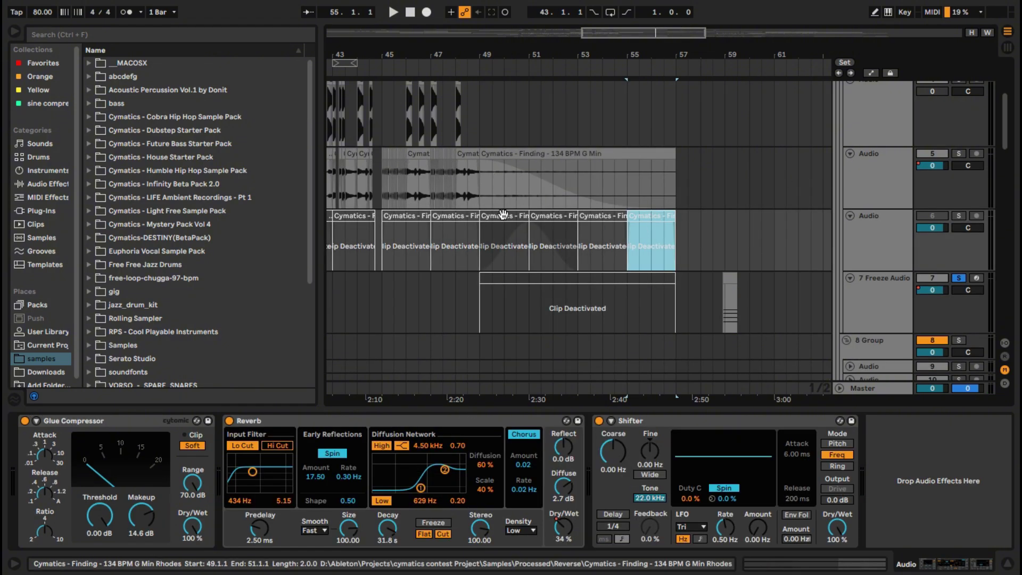
left_click(503, 214, "shift")
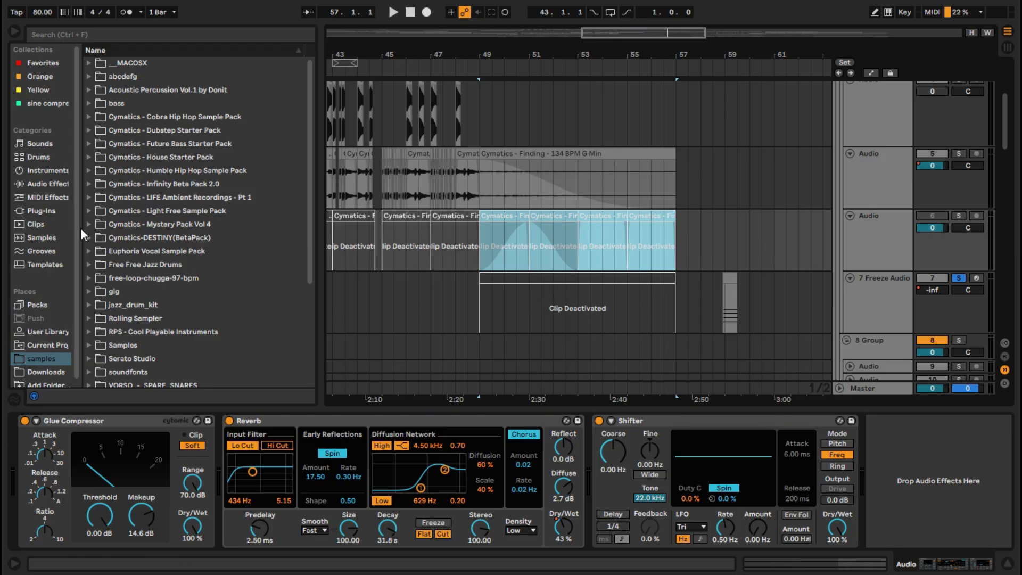
key("0")
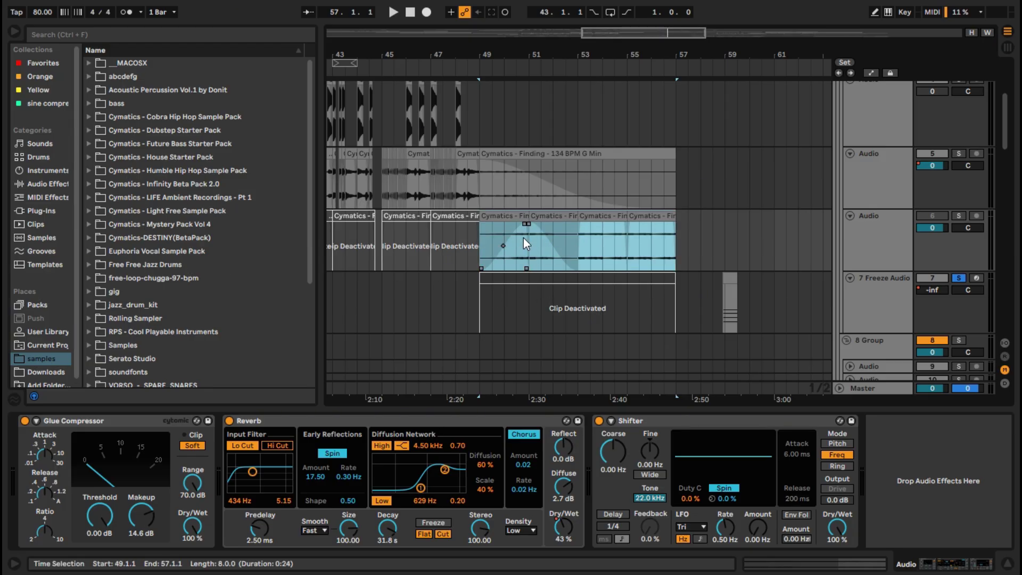
Start playback at 55.1.1 on track 6 and solo that track
key("z")
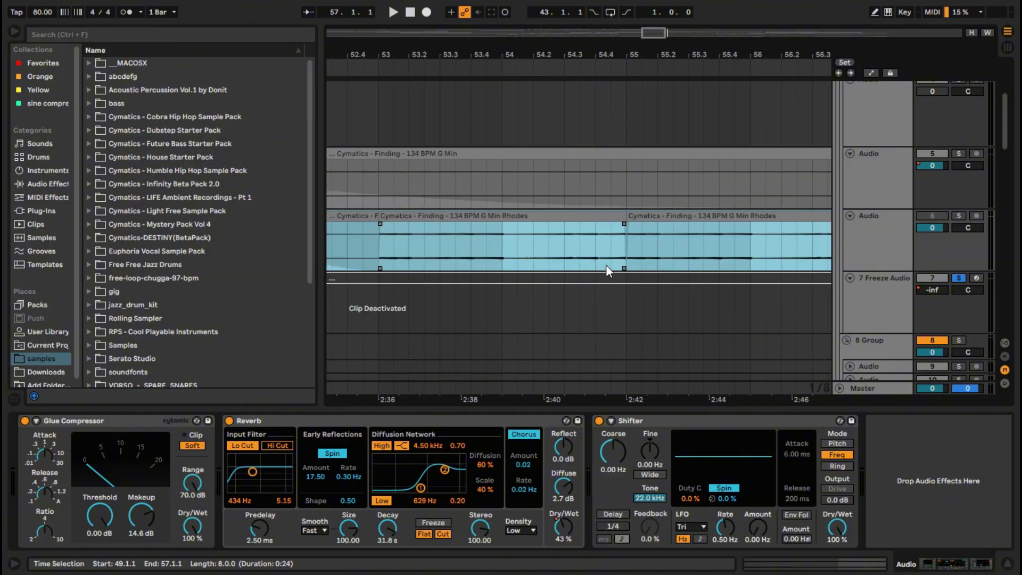
left_click(642, 260)
key("space")
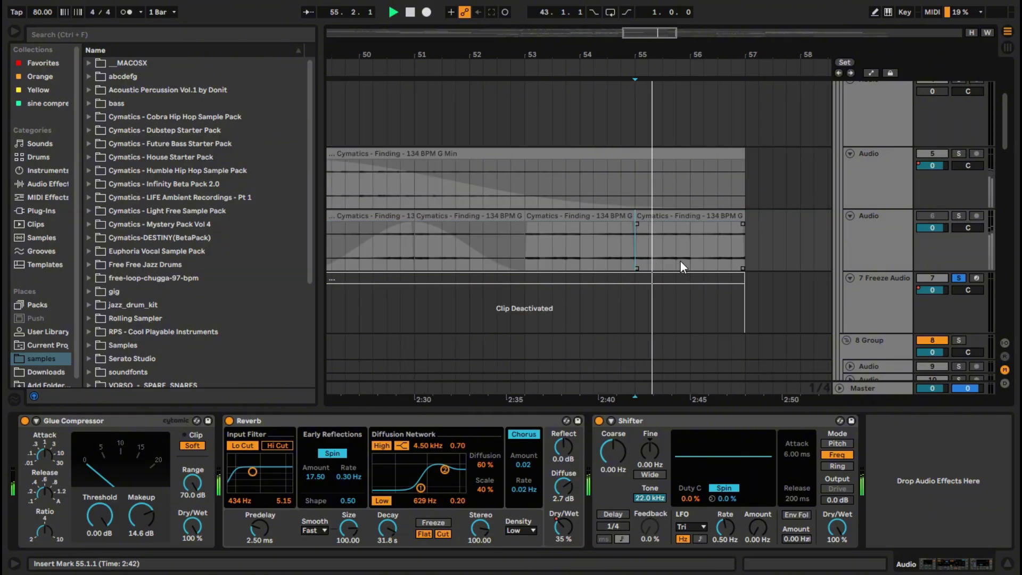
key("space")
key("space")
left_click(959, 215)
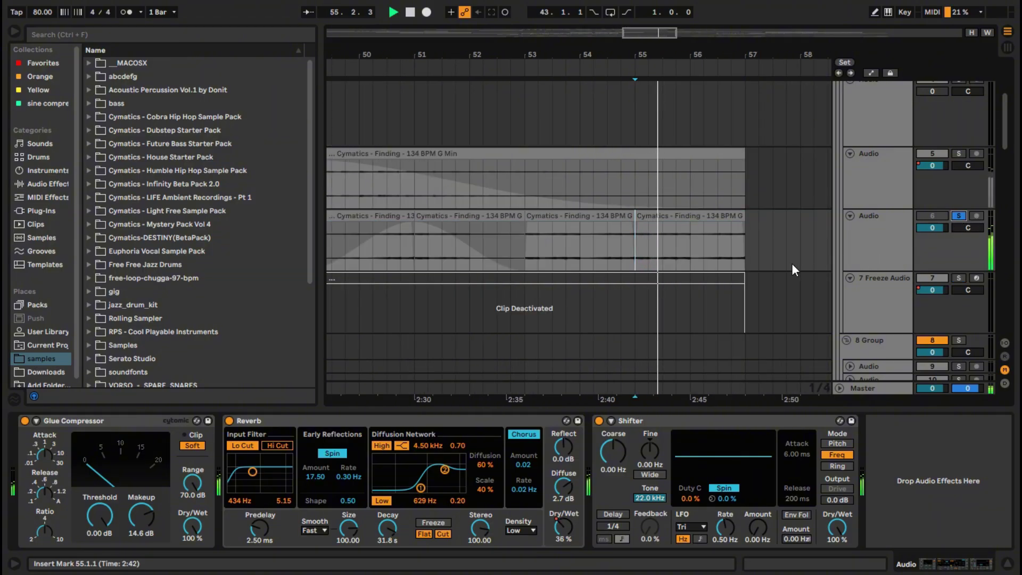
Listen to track 6's last Rhodes clip up to about 56.3, stop playback and unsolo the track
scroll(745, 264, "up", 3)
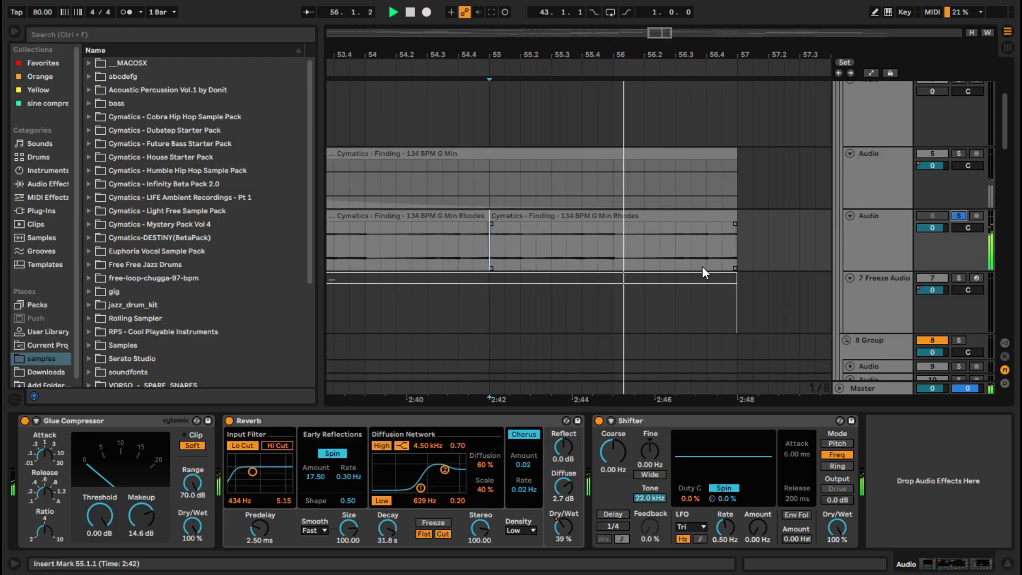
scroll(706, 267, "down", 6)
scroll(733, 270, "up", 6)
key("space")
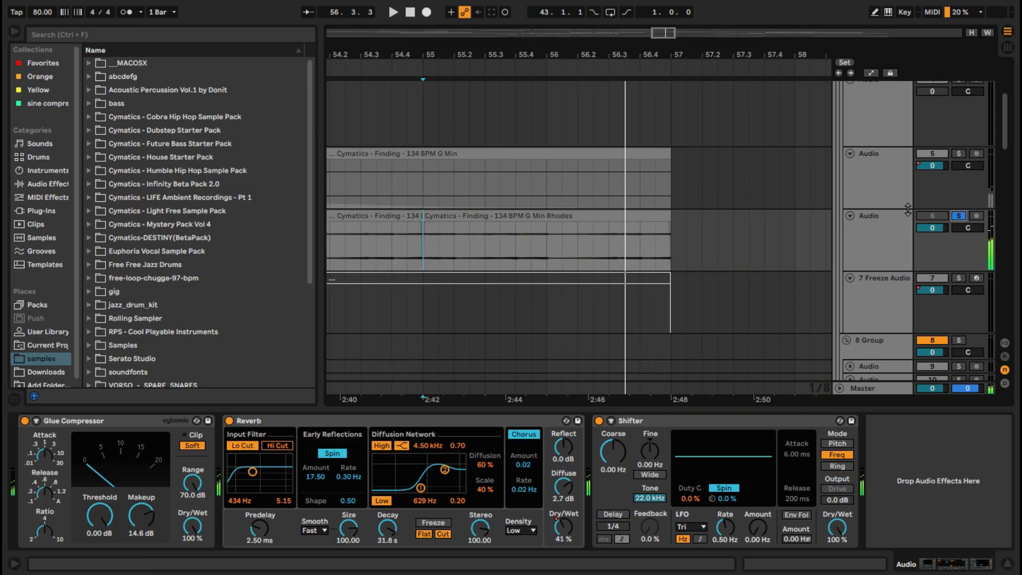
left_click(959, 215)
Activate the deactivated bar 49 to 57 clip on the 7 Freeze Audio track and solo the track
scroll(734, 252, "down", 3)
scroll(740, 259, "down", 3)
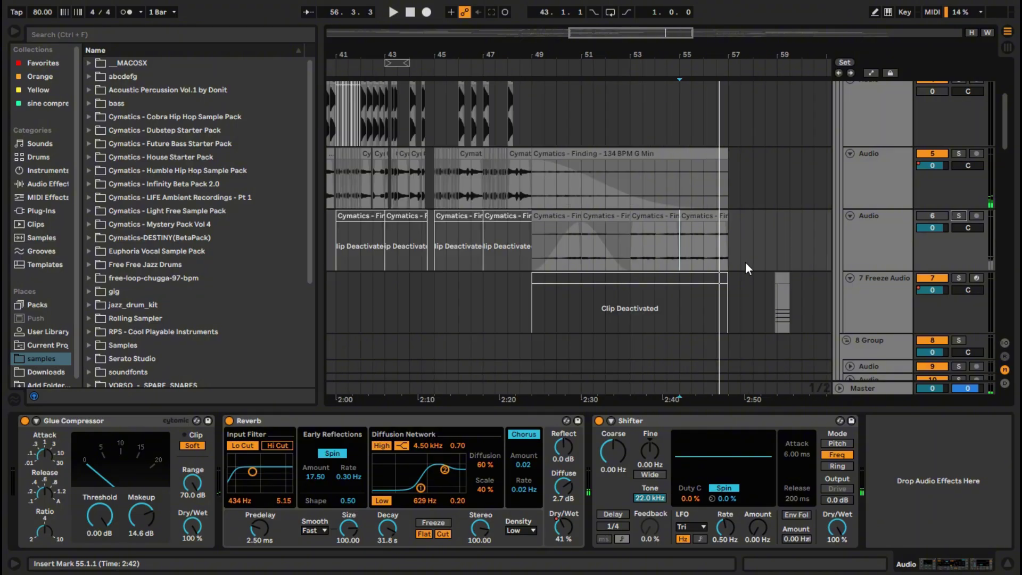
left_click(707, 279)
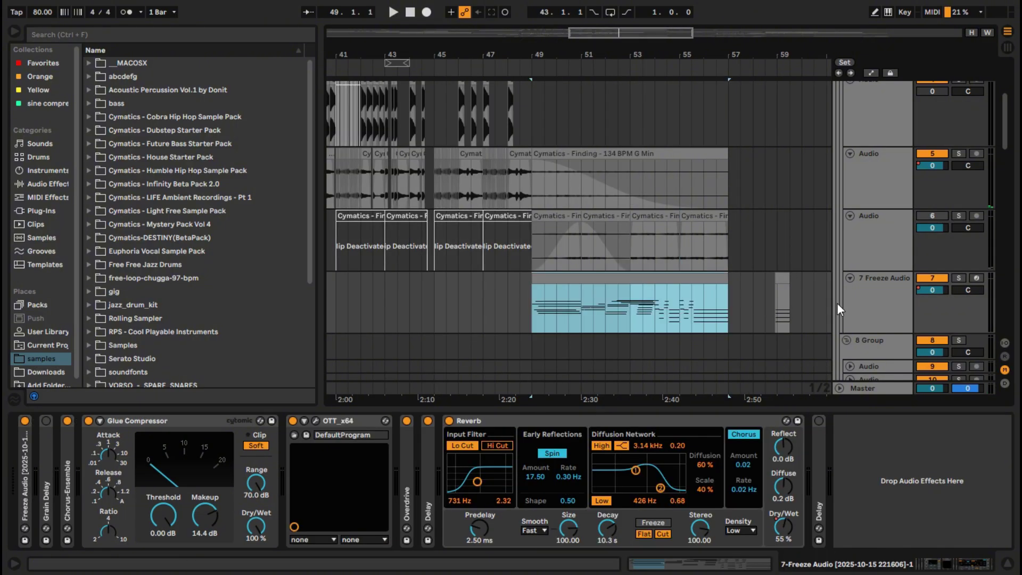
left_click(961, 277)
Play the 7 Freeze Audio clip from 49.1.1 to past bar 53, following its notes, and stop playback
left_click(532, 312)
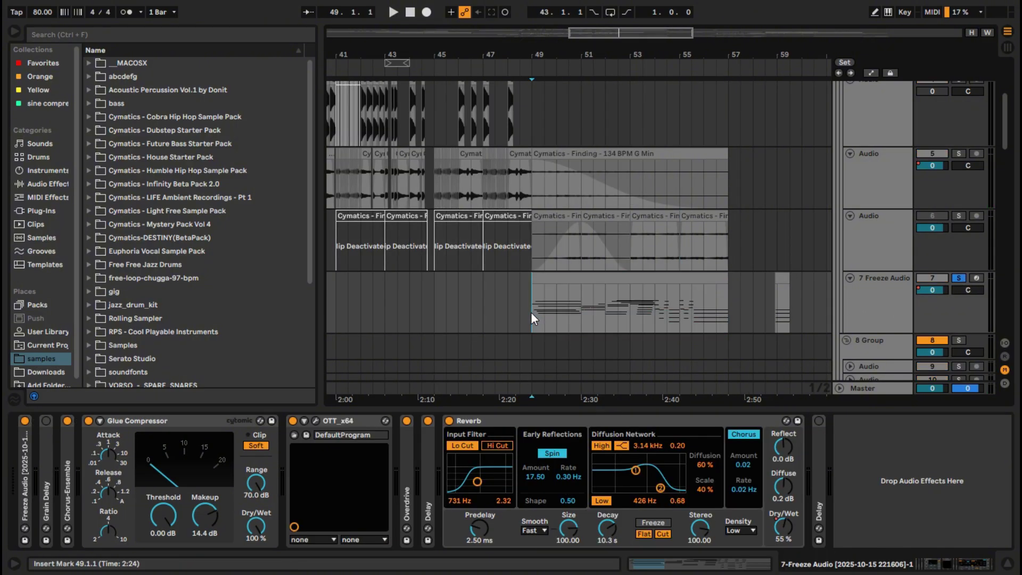
scroll(590, 320, "up", 3)
key("space")
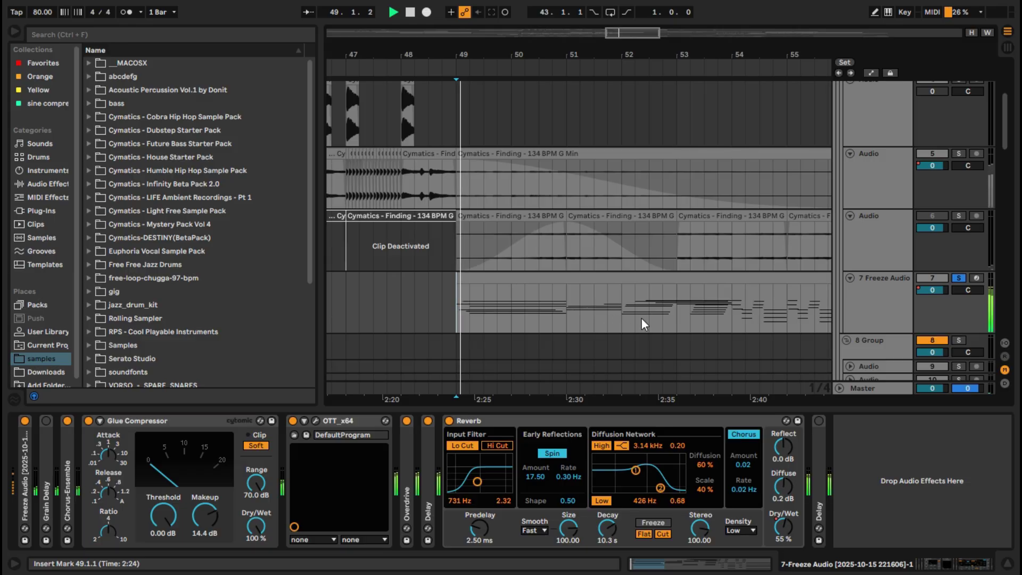
scroll(648, 312, "down", 10)
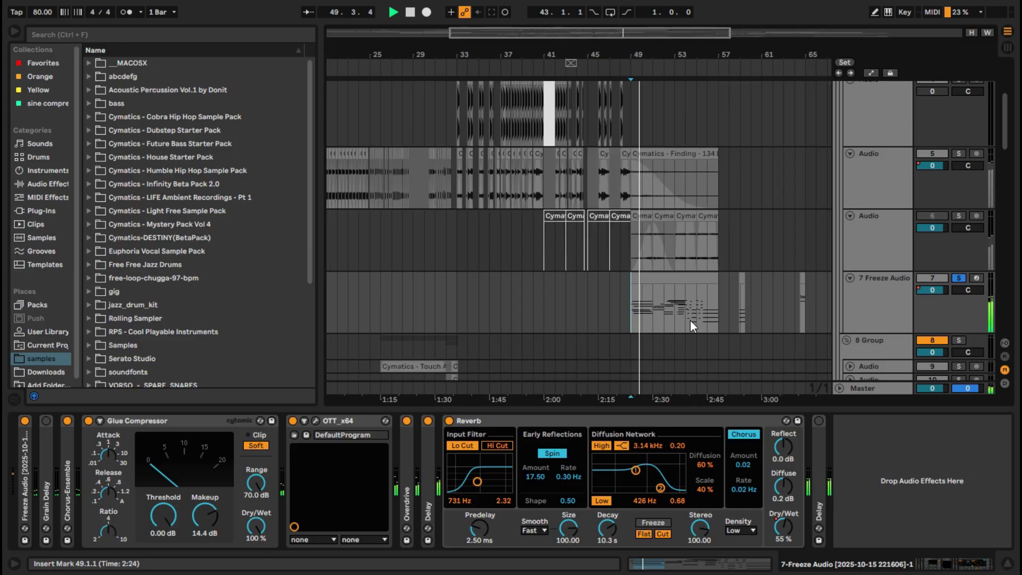
scroll(583, 308, "up", 10)
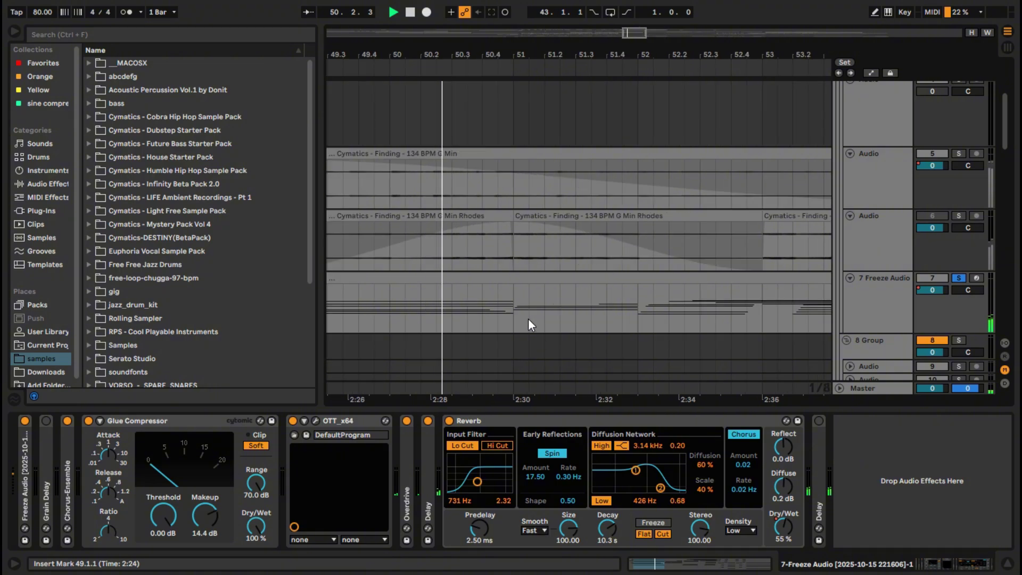
scroll(575, 317, "down", 2)
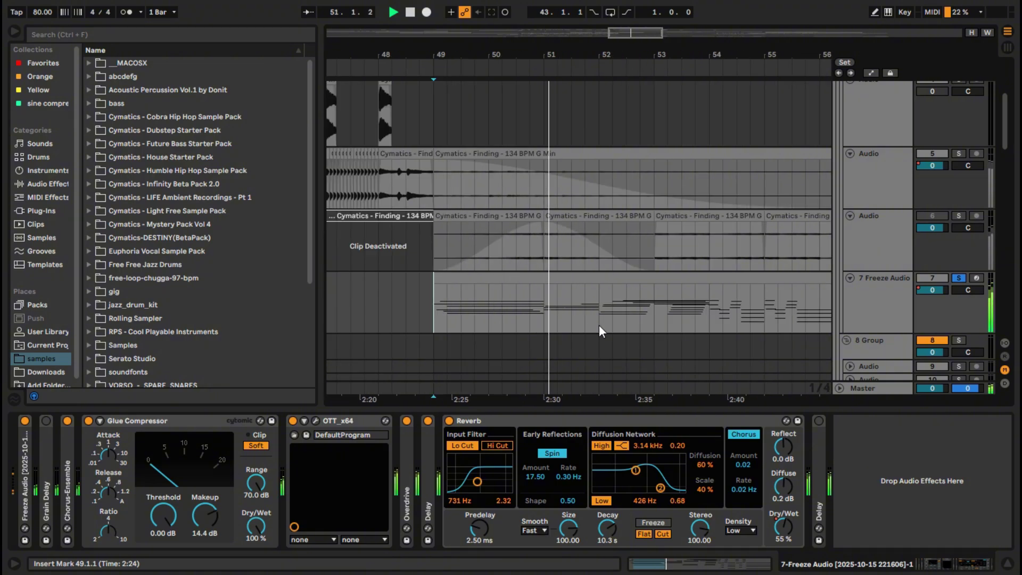
scroll(625, 331, "down", 3)
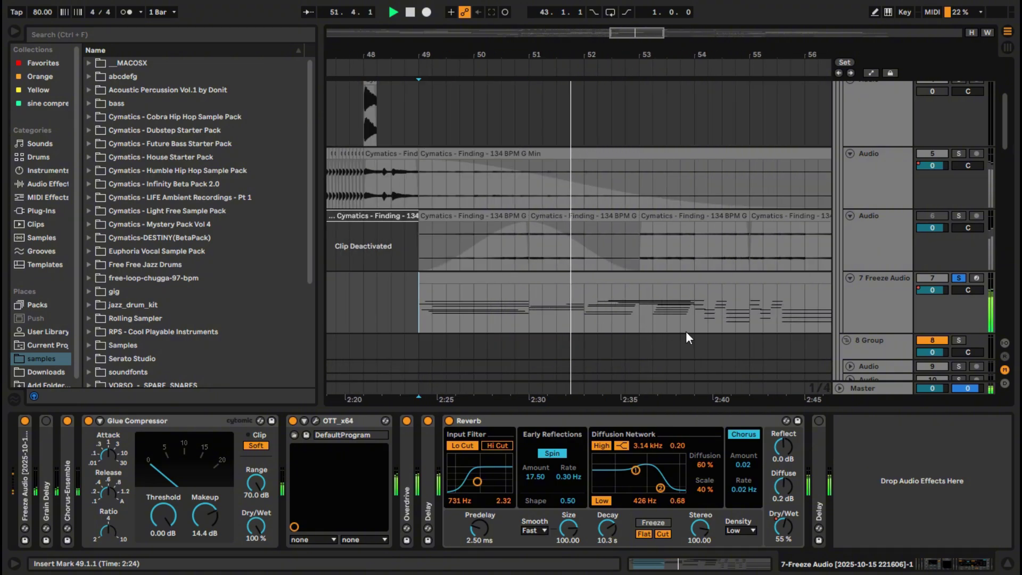
scroll(767, 333, "up", 2)
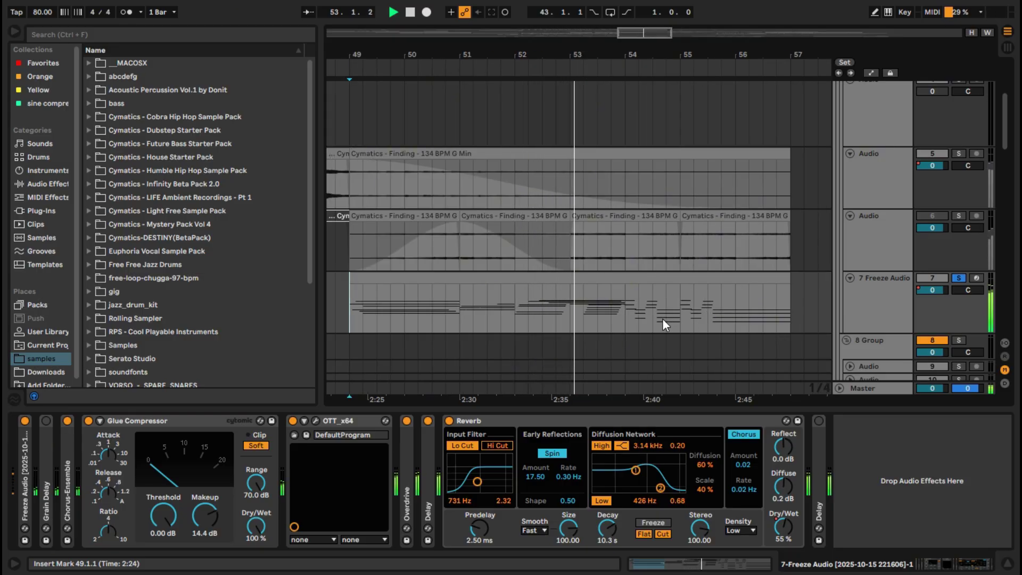
scroll(695, 314, "down", 5)
key("space")
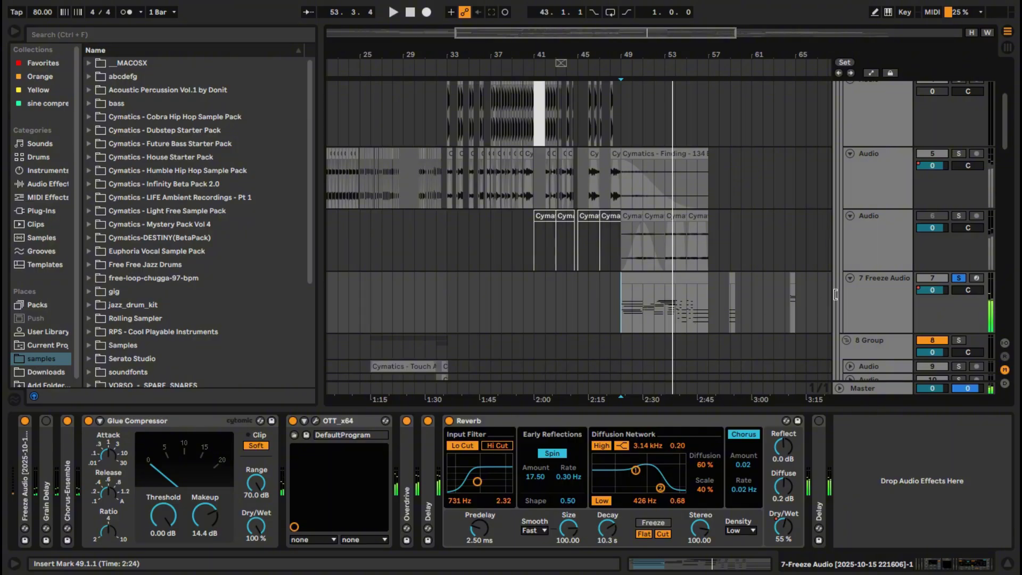
Deactivate the bar 49 to 57 clip on the 7 Freeze Audio track again
left_click(669, 288)
key("0")
scroll(824, 304, "up", 6)
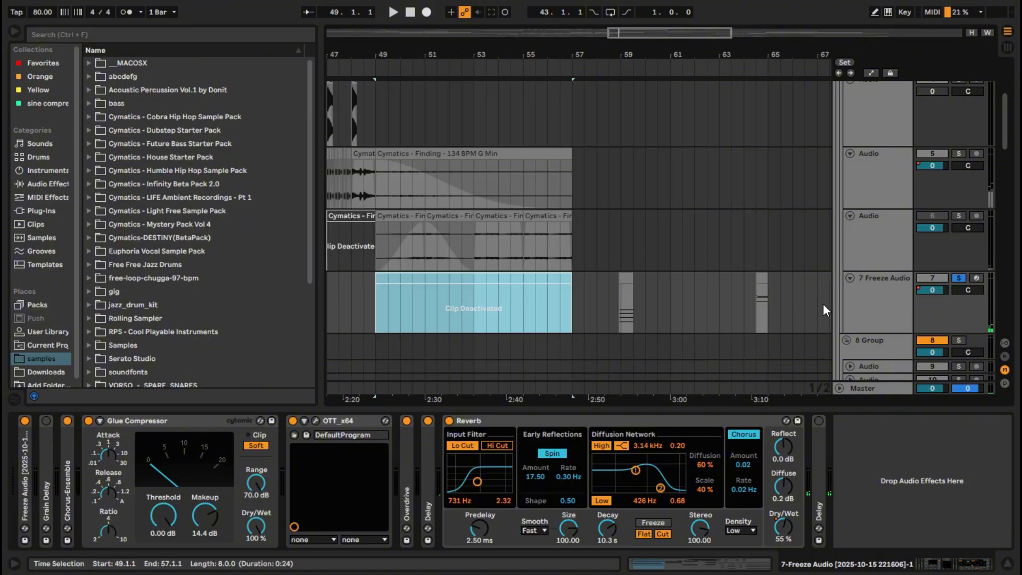
Play the two short 7 Freeze Audio clips from 59.1.1 and from 64.3.1, and stop playback
scroll(710, 305, "down", 3)
left_click(558, 301)
key("space")
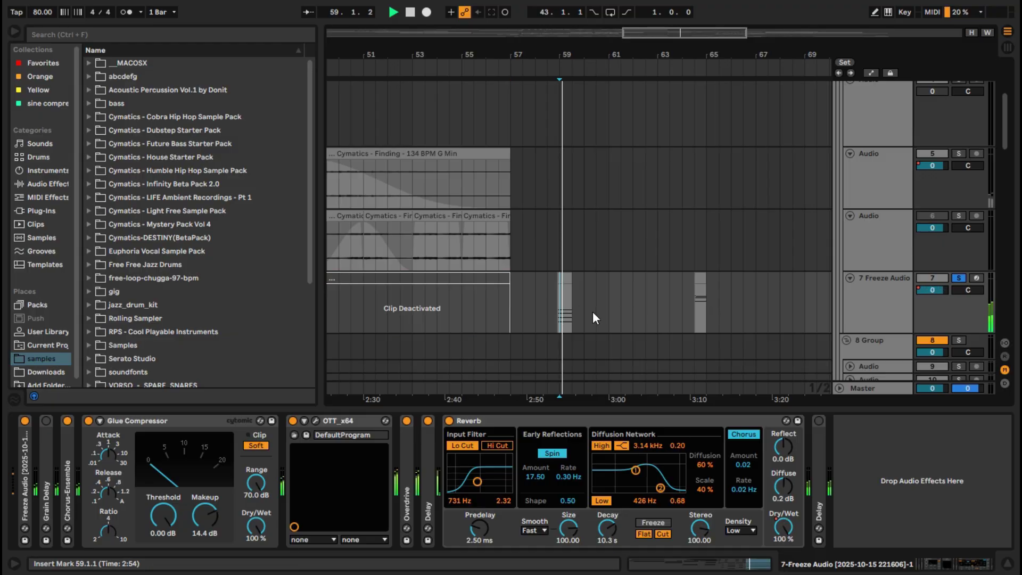
left_click(693, 310)
key("space")
scroll(735, 318, "up", 5)
key("space")
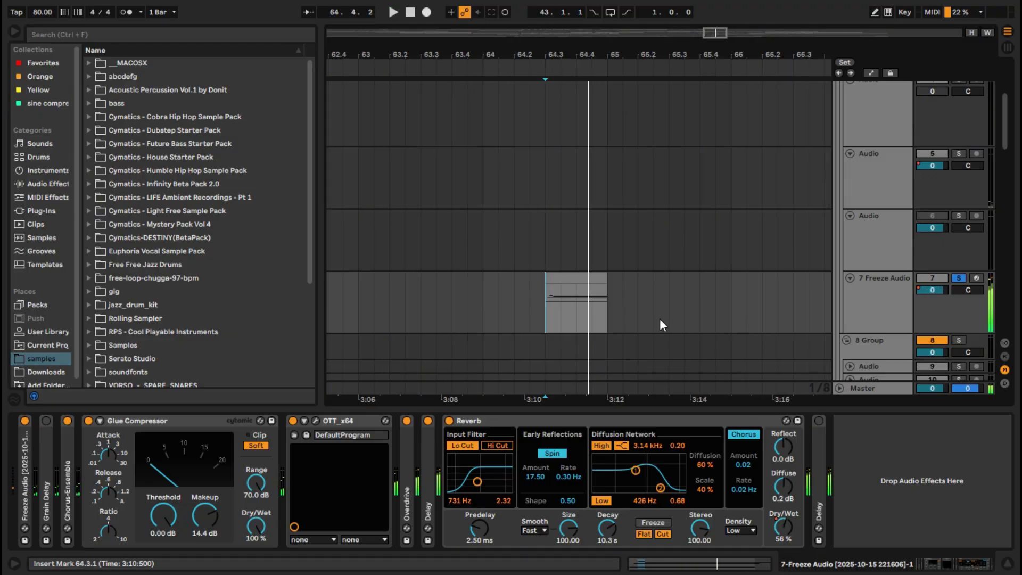
Fold the 7 Freeze Audio track, unfold track 25 in the drums group and find its short clips at bar 57
scroll(659, 318, "down", 8)
scroll(629, 314, "down", 5)
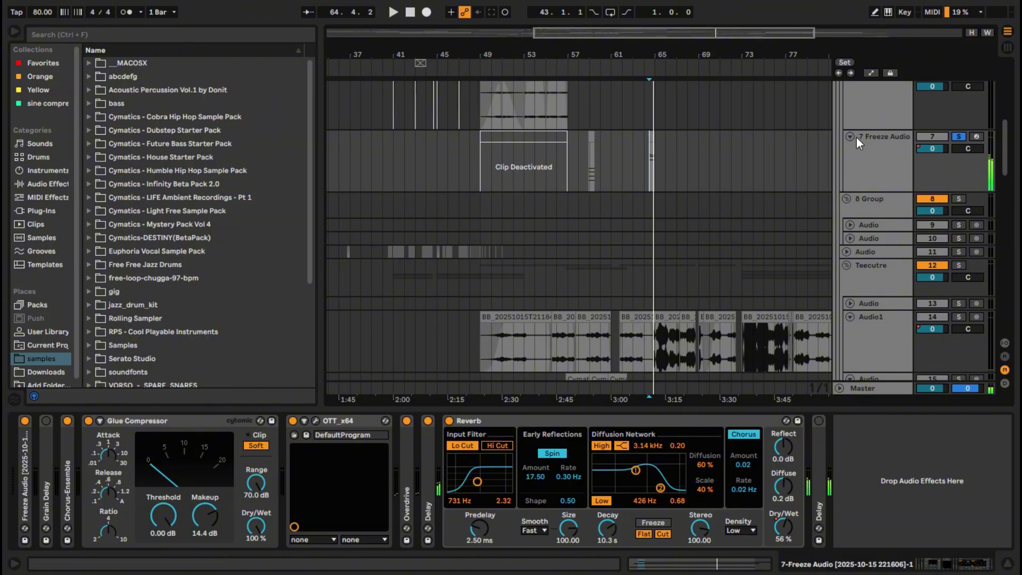
scroll(639, 308, "down", 5)
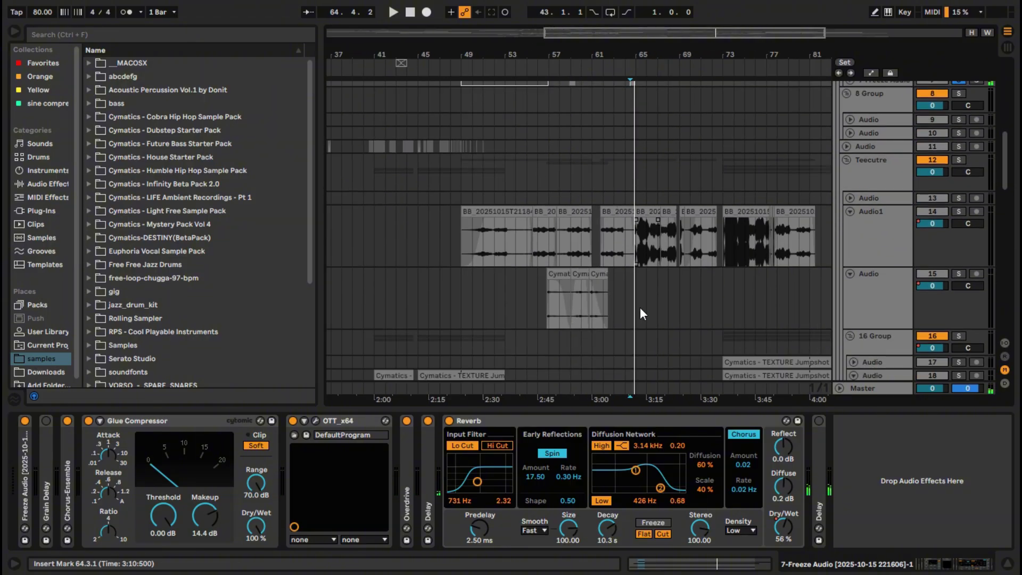
scroll(642, 308, "down", 7)
scroll(642, 307, "up", 4)
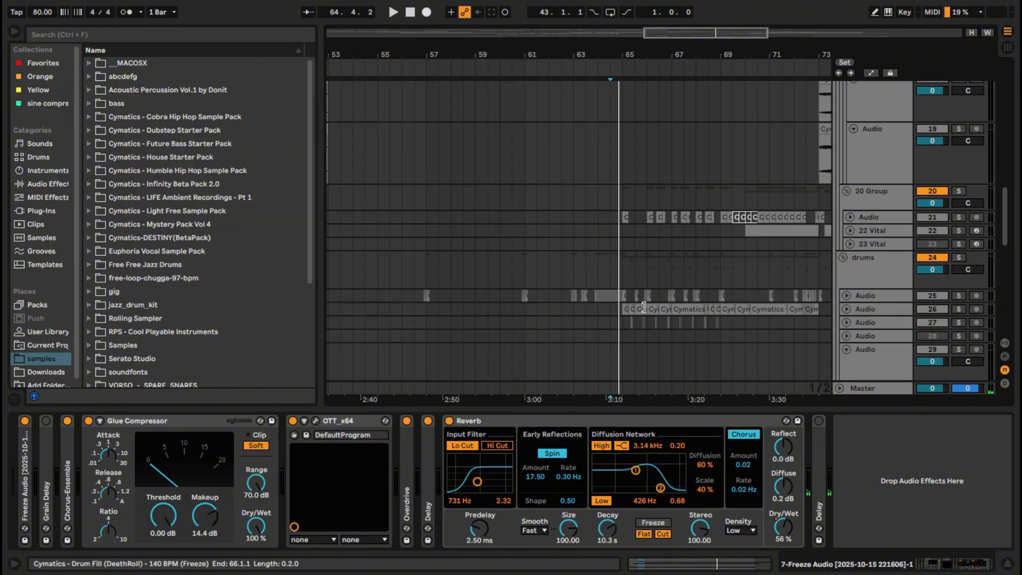
left_click(846, 295)
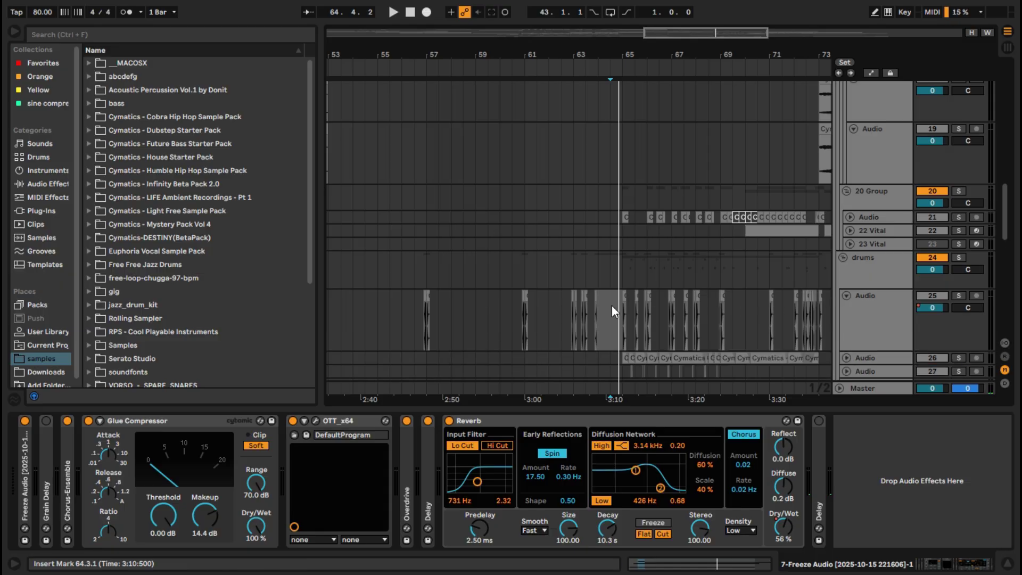
scroll(544, 312, "up", 5)
scroll(535, 312, "down", 5)
scroll(367, 325, "up", 5)
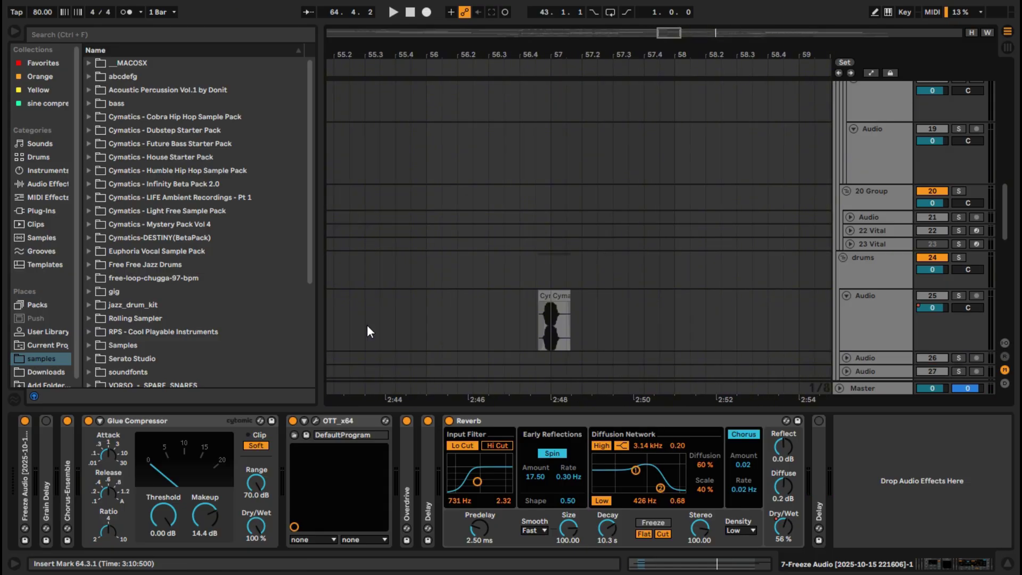
Show track 25's effect chain, solo the track and play it from 56.4.3
left_click(522, 320)
left_click(959, 295)
left_click(533, 323)
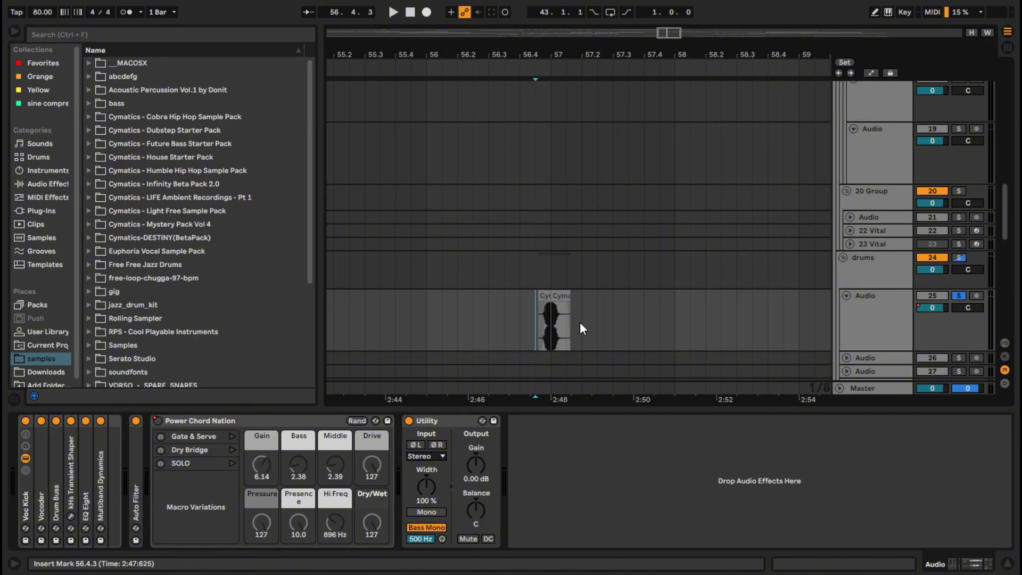
key("space")
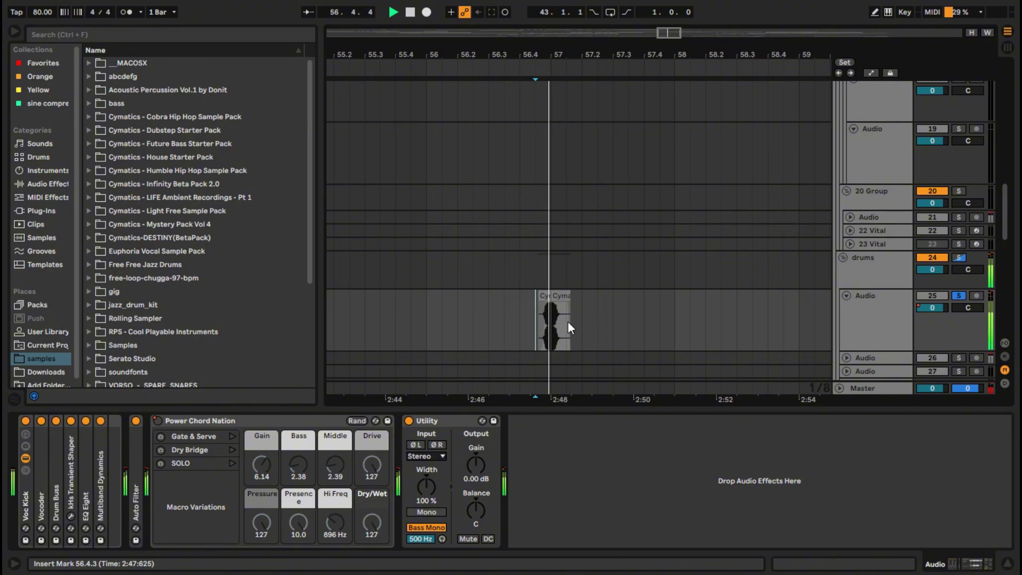
Stop playback, play track 25's sliced kick clips from 63.1.1 and stop again
scroll(568, 321, "down", 5)
scroll(674, 331, "up", 3)
key("space")
scroll(414, 330, "up", 3)
left_click_drag(434, 327, 450, 325)
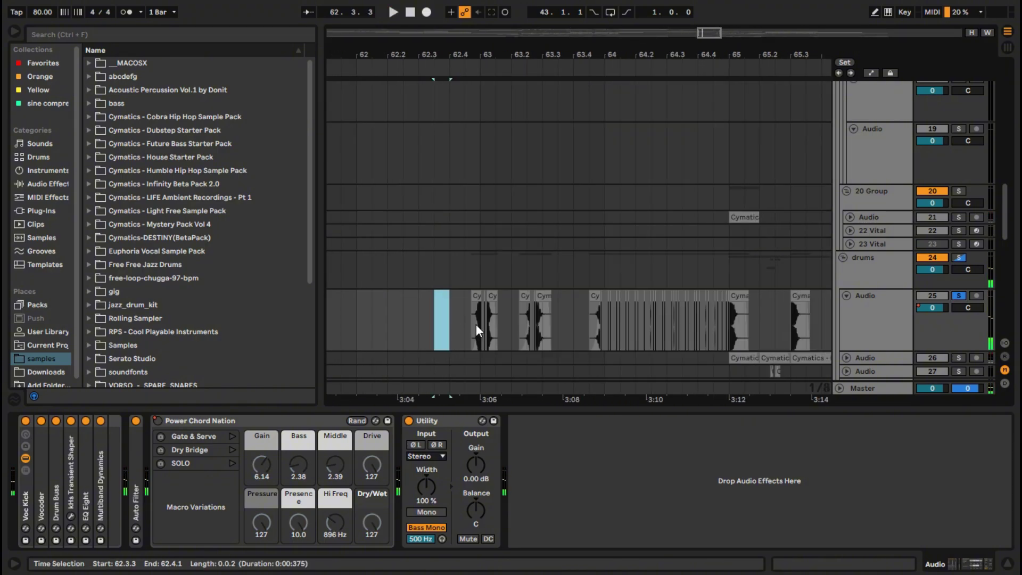
left_click(476, 324)
key("space")
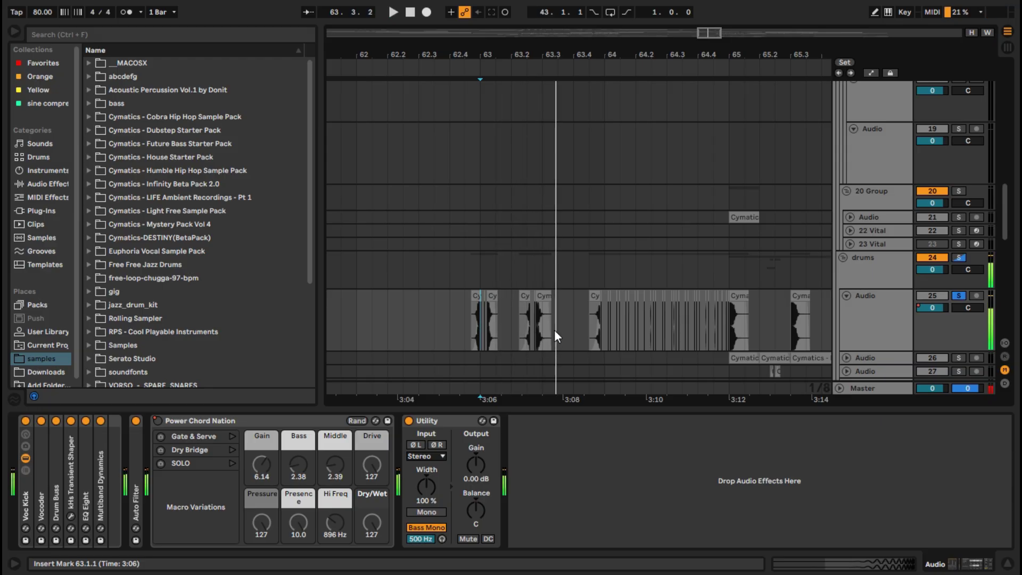
key("space")
Examine up close the sliced Cymatics - Kick (Army) clips on track 25 around 63.1 and 63.2
scroll(445, 320, "up", 5)
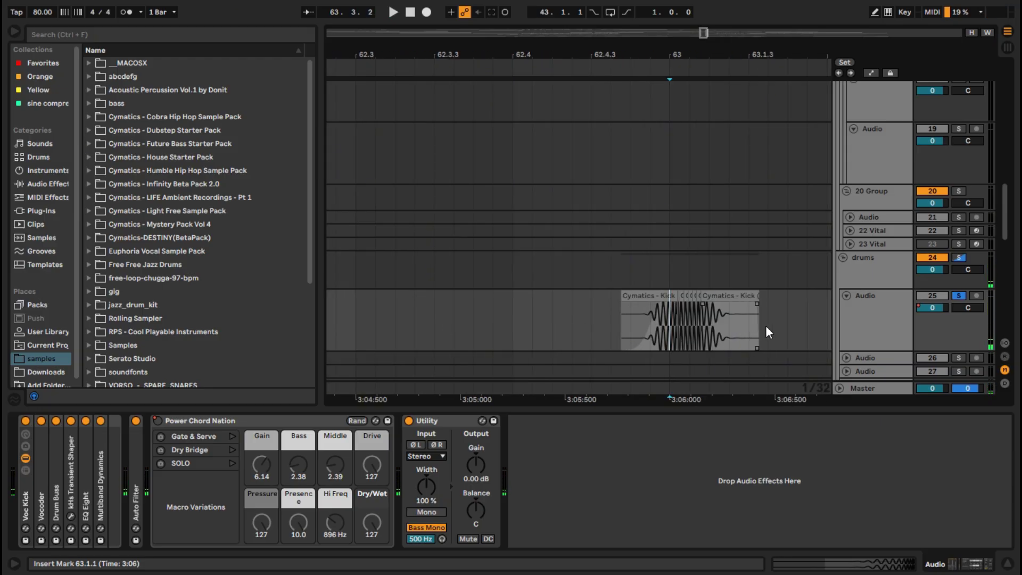
scroll(766, 332, "up", 4)
scroll(681, 314, "down", 2)
scroll(579, 327, "up", 3)
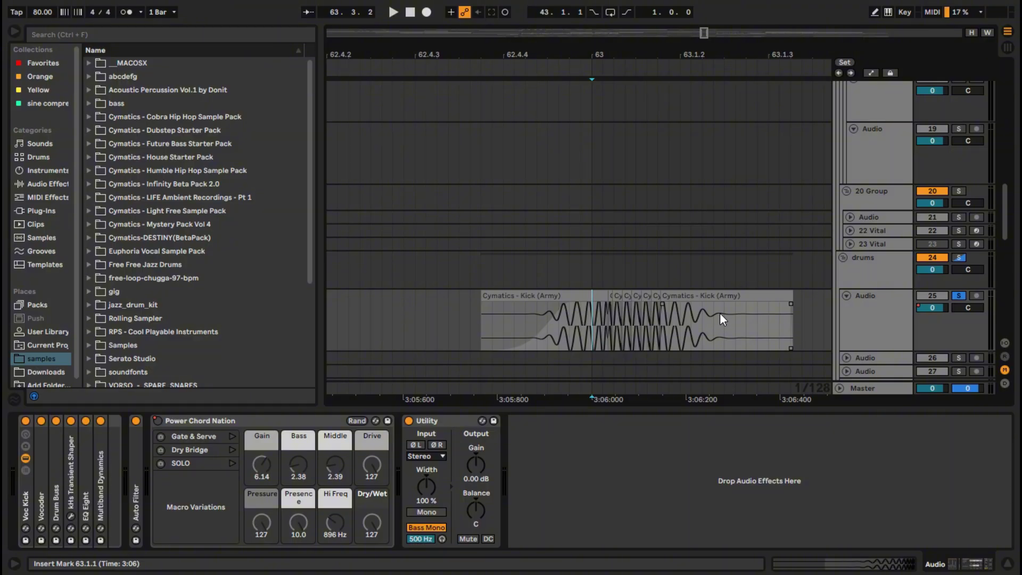
scroll(725, 314, "down", 3)
scroll(774, 323, "up", 3)
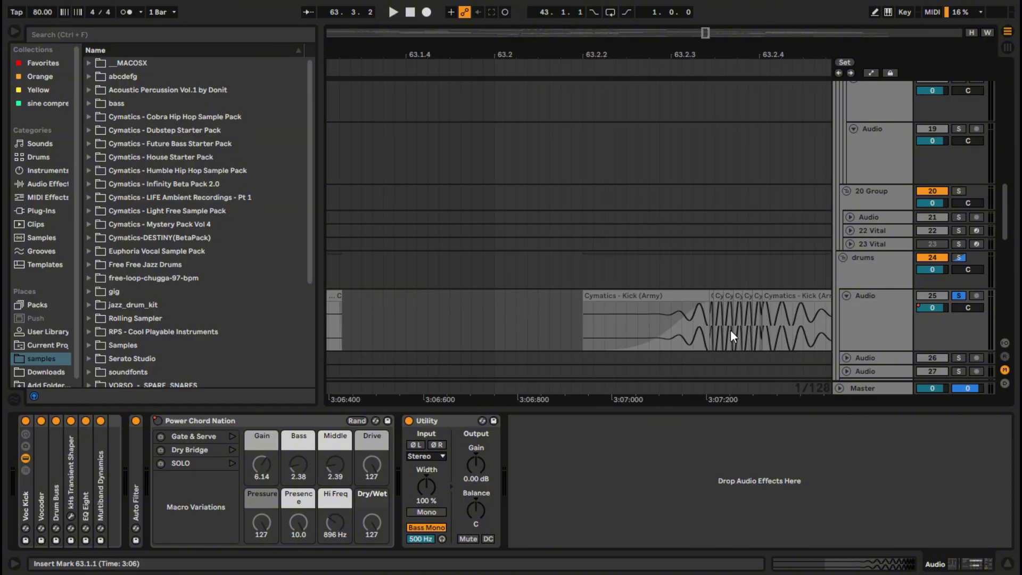
scroll(731, 330, "down", 2)
scroll(735, 329, "up", 4)
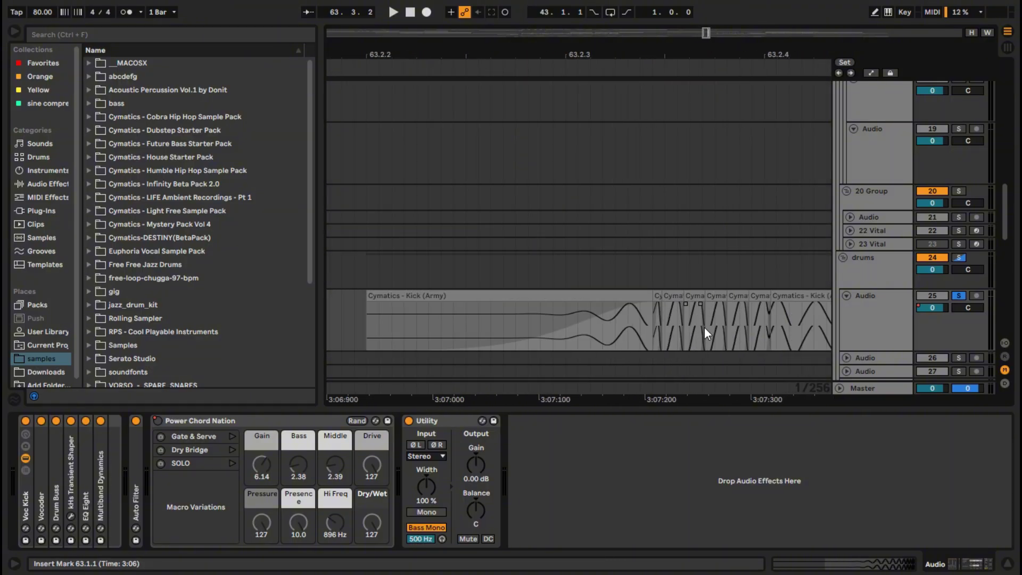
scroll(705, 327, "down", 3)
scroll(605, 329, "up", 2)
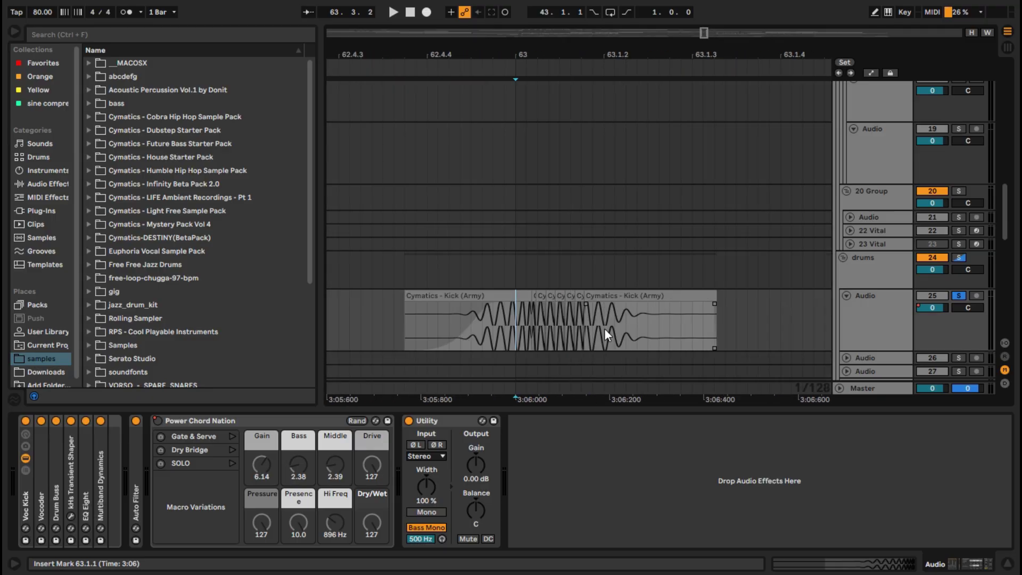
Play the first sliced kick group from its start just after 62.4.3 and stop playback
left_click(405, 317)
key("space")
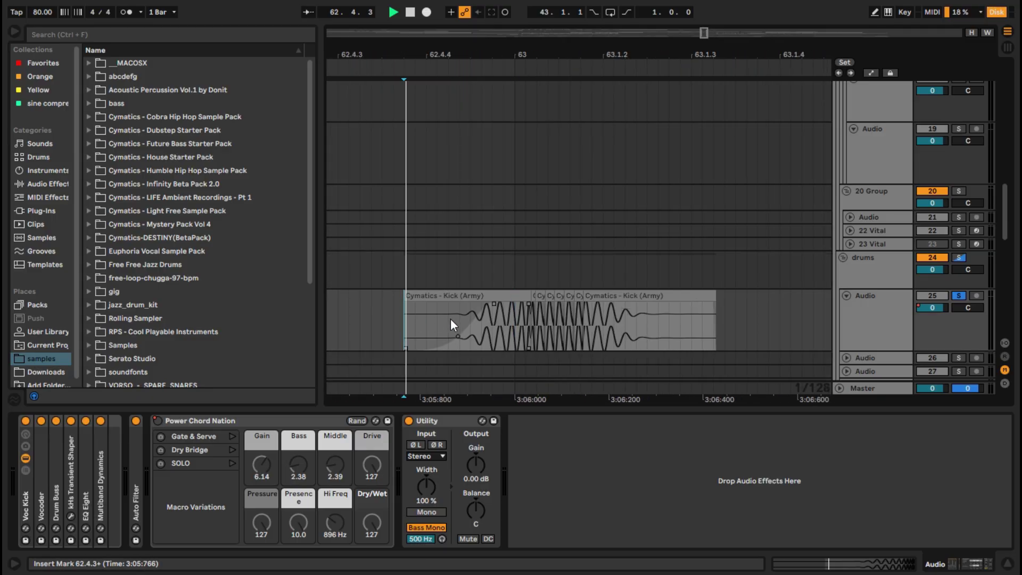
key("space")
Examine the slices of the kick group at 63.2 and the long kick roll leading into bar 65
scroll(665, 335, "down", 4)
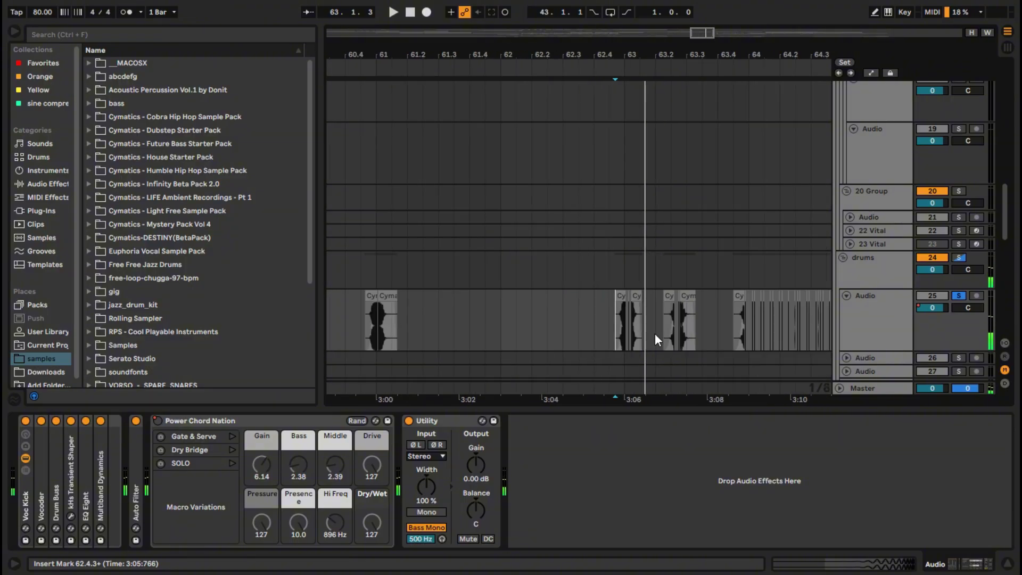
scroll(655, 333, "up", 6)
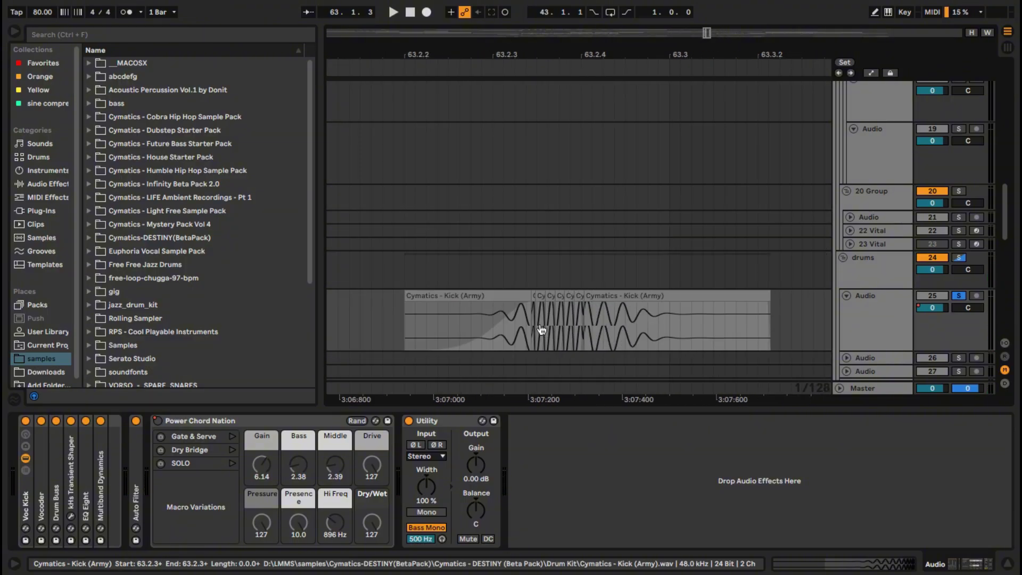
scroll(542, 328, "up", 4)
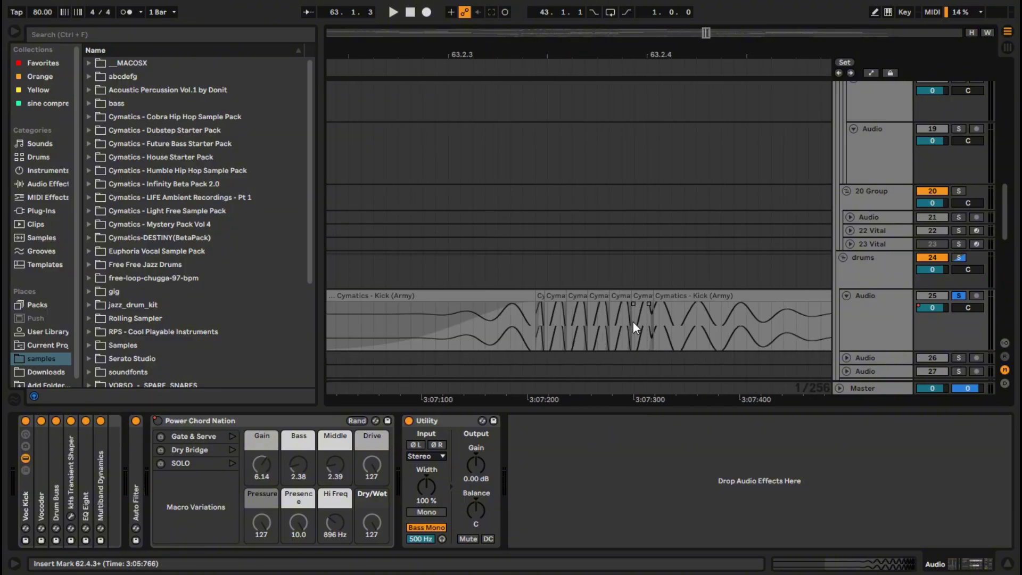
scroll(601, 322, "down", 5)
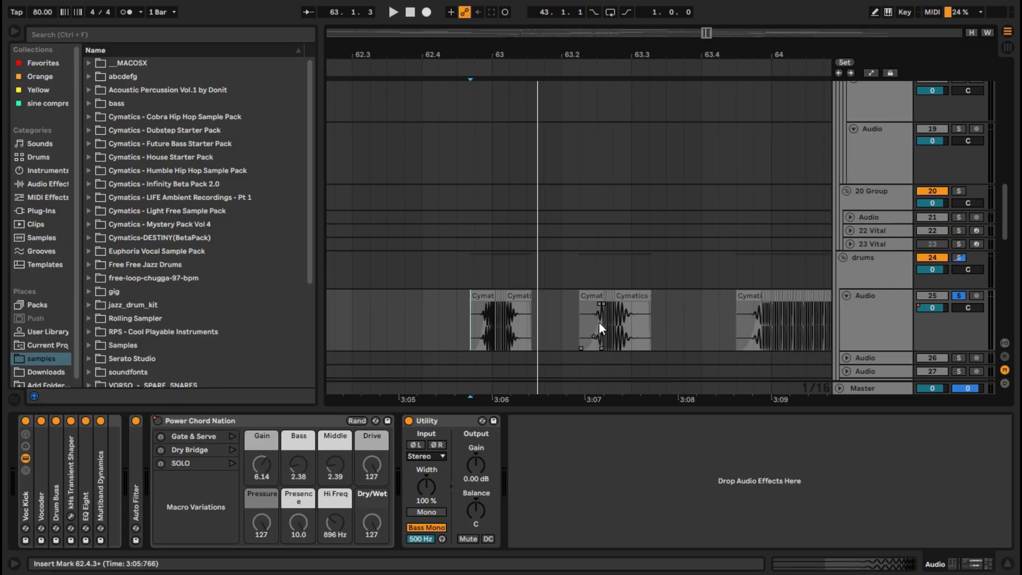
scroll(598, 323, "up", 2)
scroll(676, 325, "down", 7)
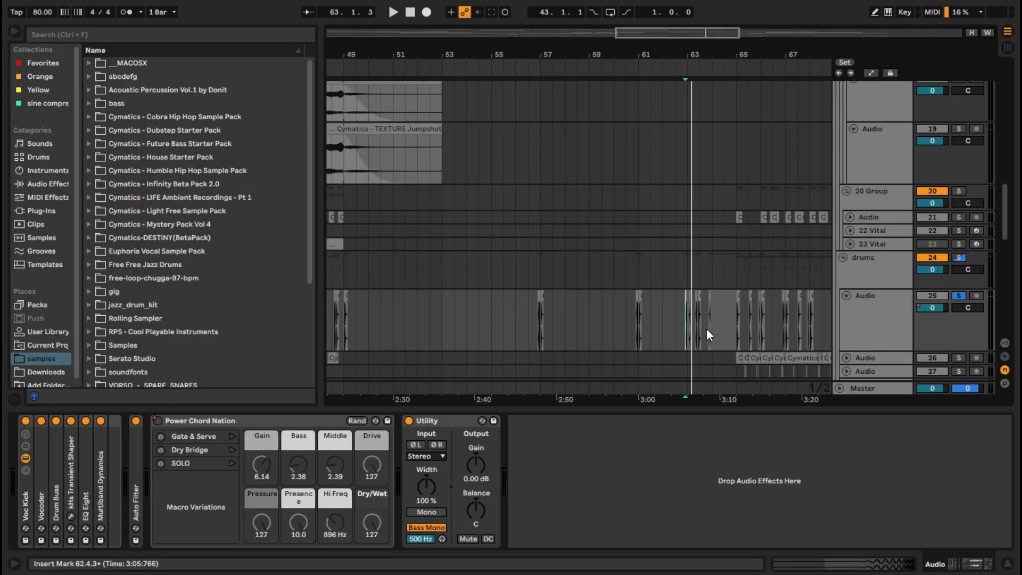
scroll(730, 322, "up", 4)
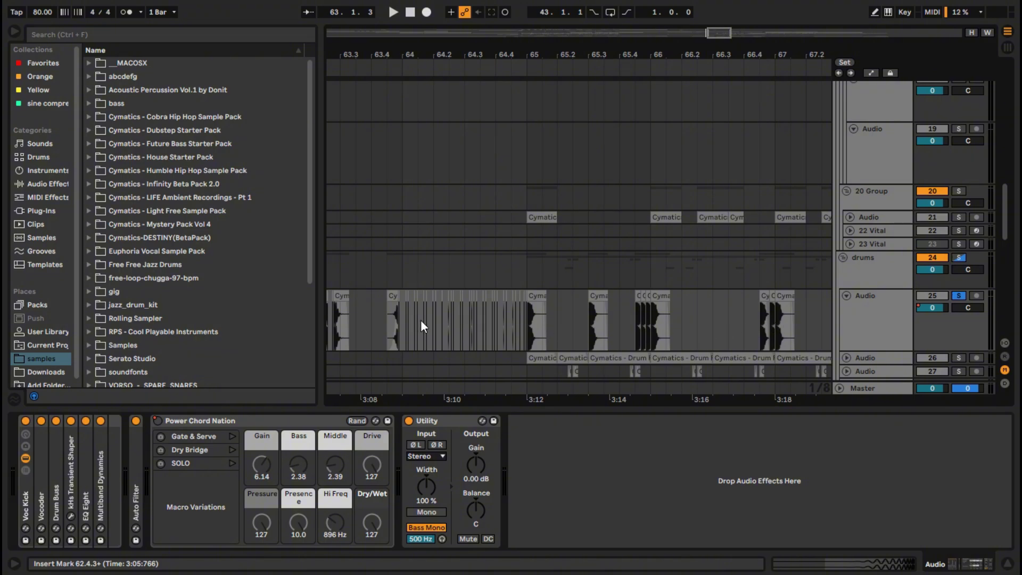
scroll(425, 321, "up", 3)
scroll(469, 326, "down", 3)
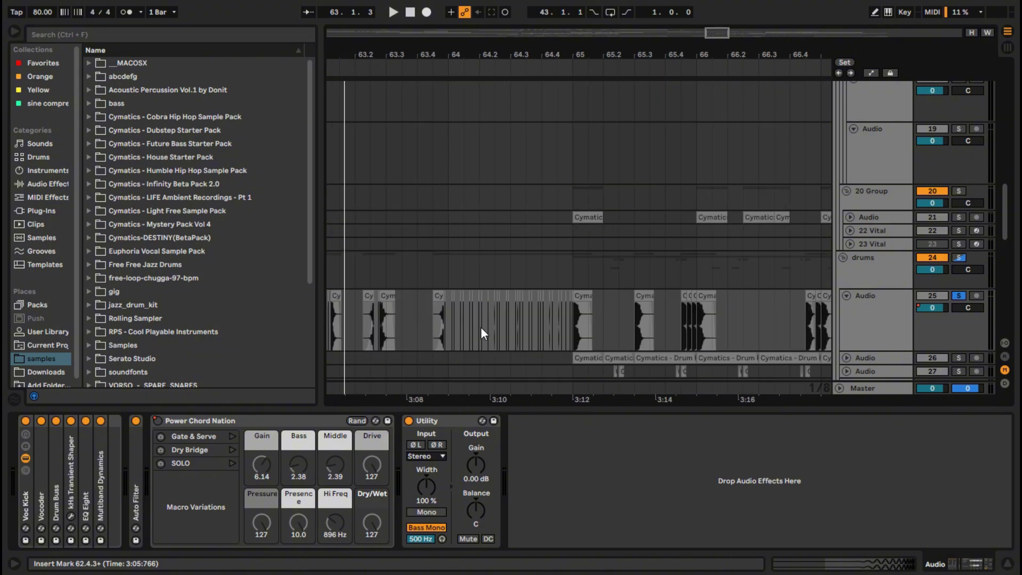
Play the long kick roll on track 25 from 63.4.3 into bar 65 and stop playback
left_click(431, 326)
key("space")
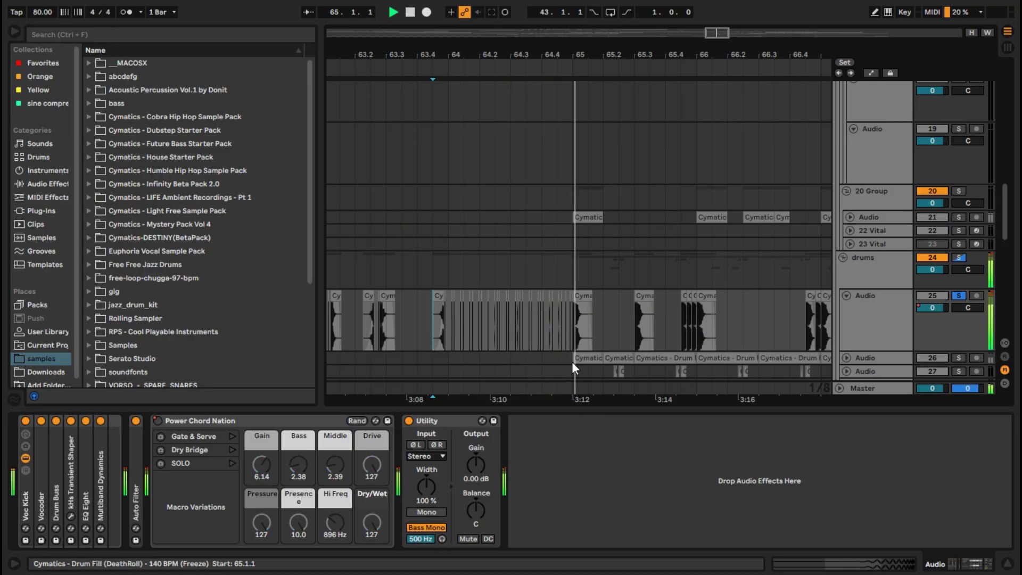
key("space")
Find the Audio1 track 14 in the Teecutre group and clear the solo so the full mix is audible
scroll(532, 318, "down", 5)
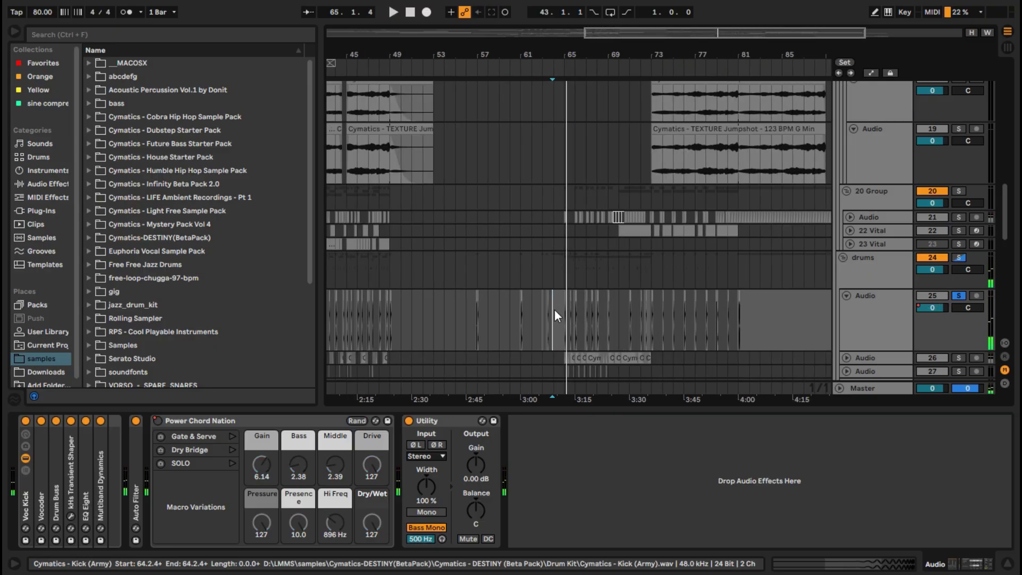
scroll(573, 305, "up", 5)
scroll(542, 298, "up", 4)
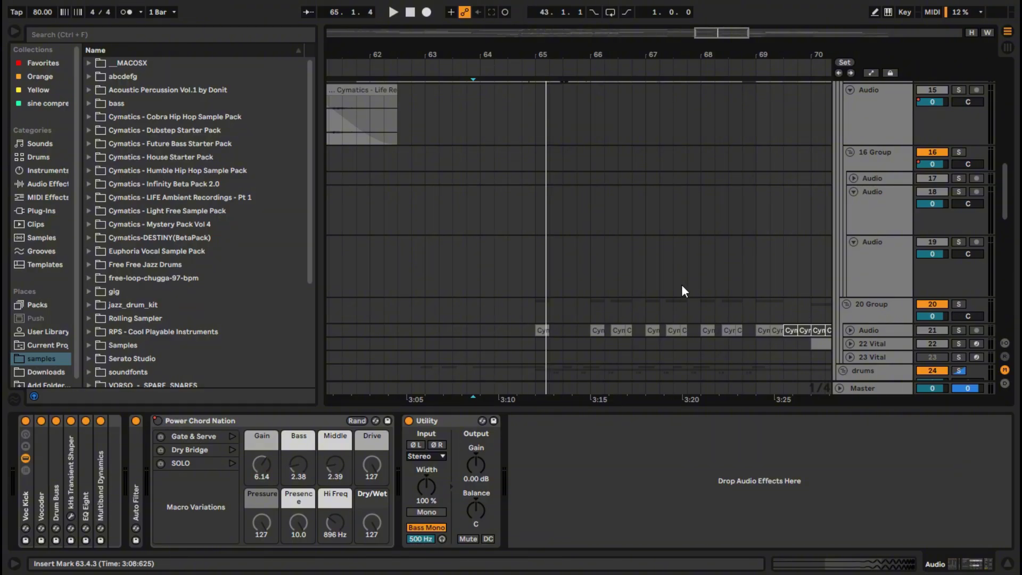
scroll(682, 284, "up", 8)
scroll(522, 269, "up", 5)
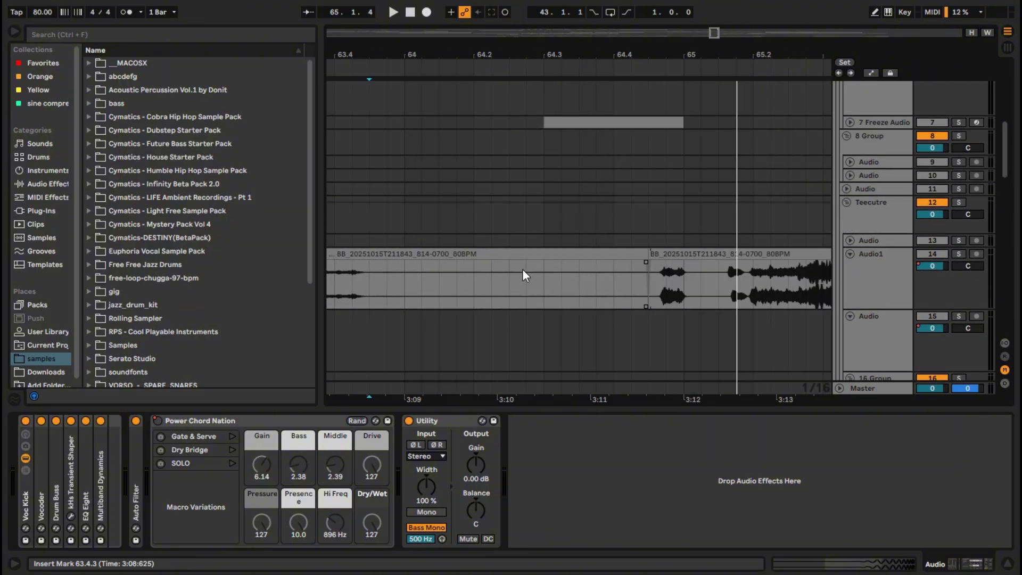
scroll(688, 283, "down", 6)
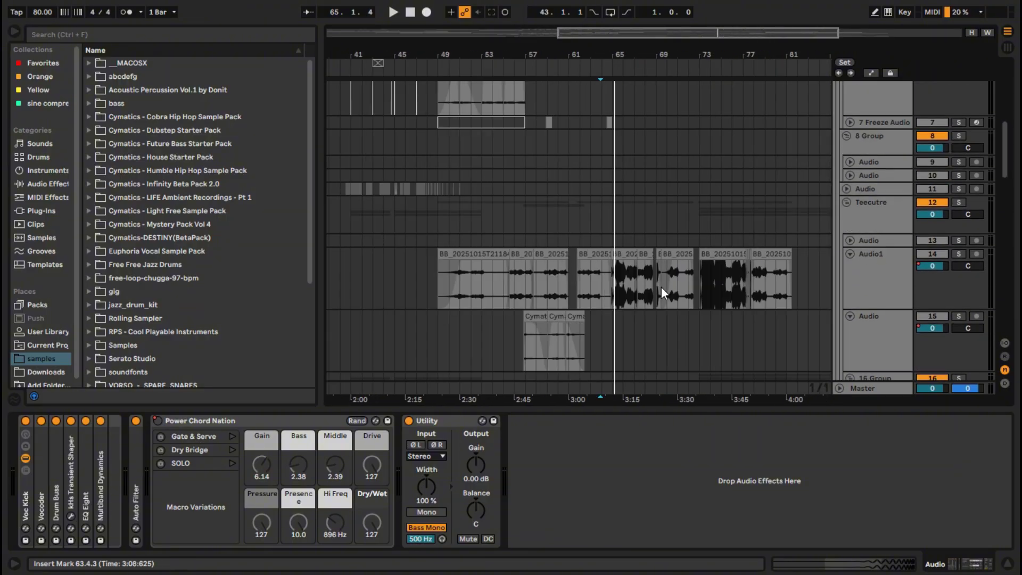
scroll(687, 293, "up", 2)
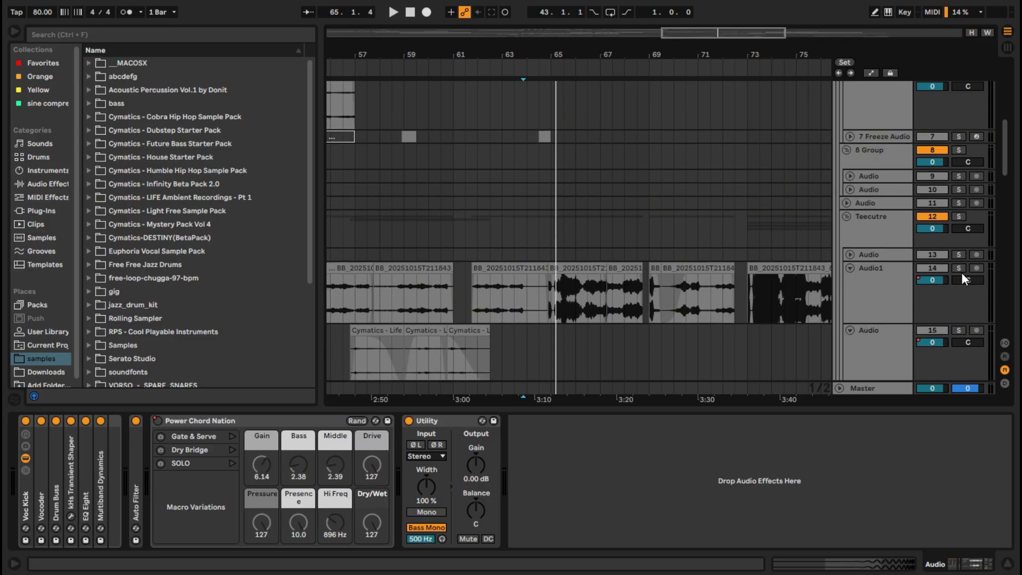
left_click(960, 268)
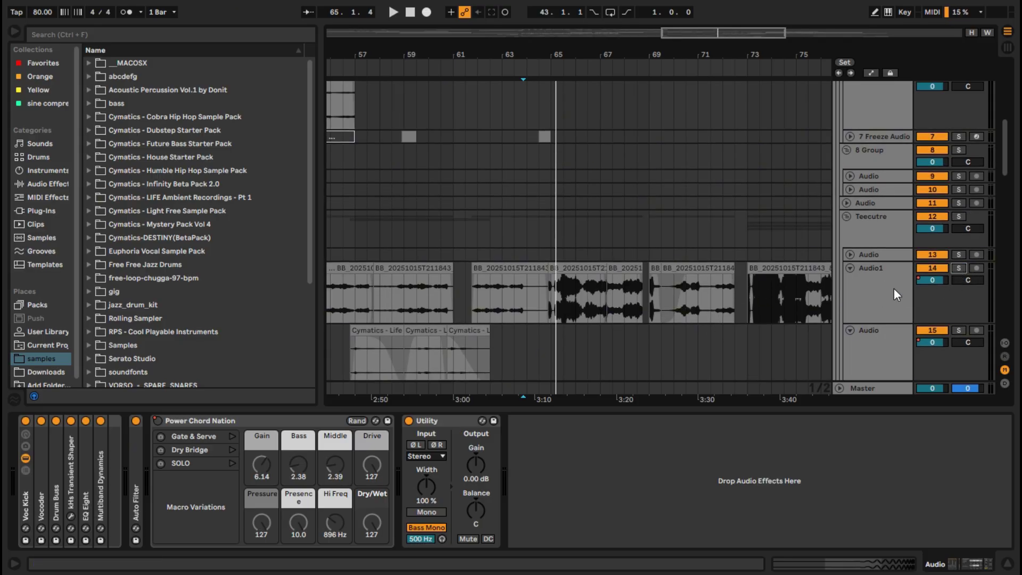
Play the full mix from 64.4.3 and follow the Audio1 clips from bar 65 onward
scroll(554, 344, "up", 4)
left_click(535, 347)
scroll(586, 335, "down", 4)
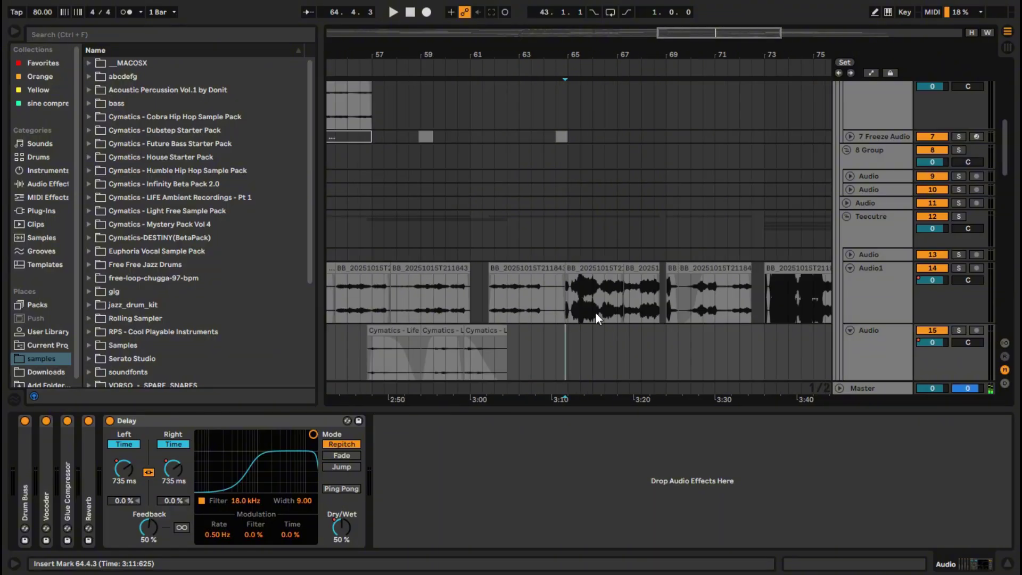
scroll(614, 309, "up", 2)
key("space")
scroll(614, 303, "down", 2)
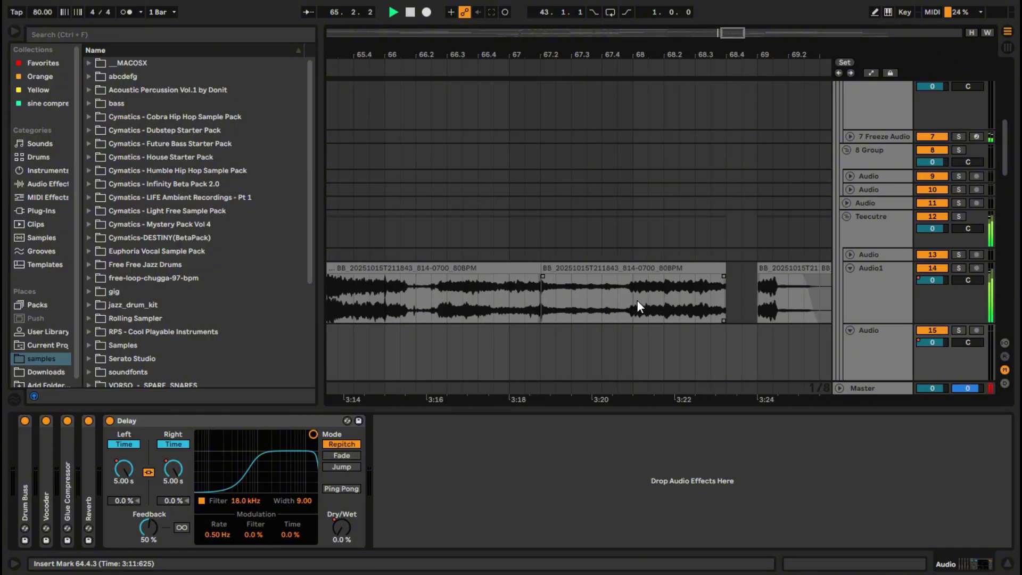
scroll(594, 299, "up", 4)
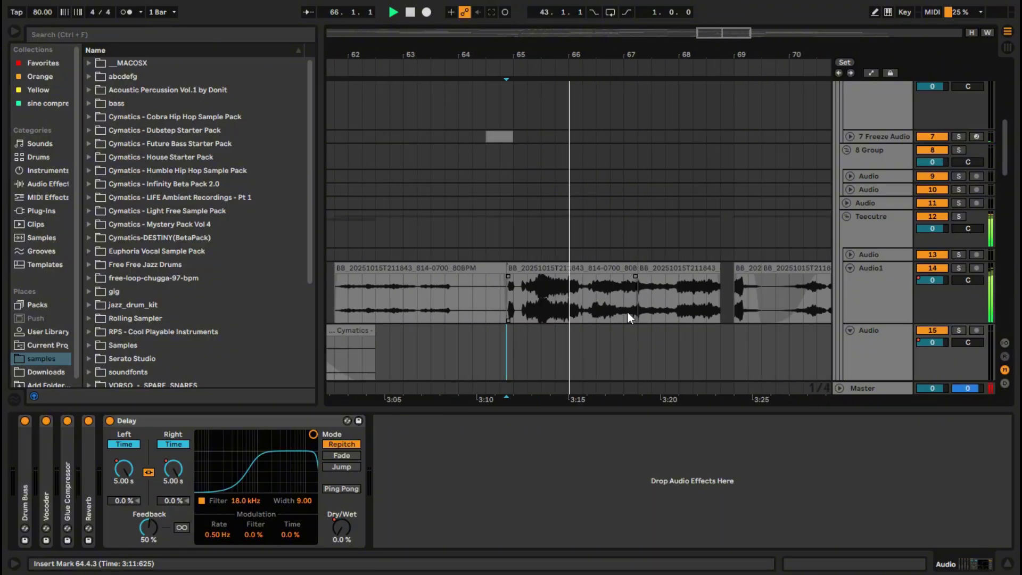
scroll(630, 312, "down", 2)
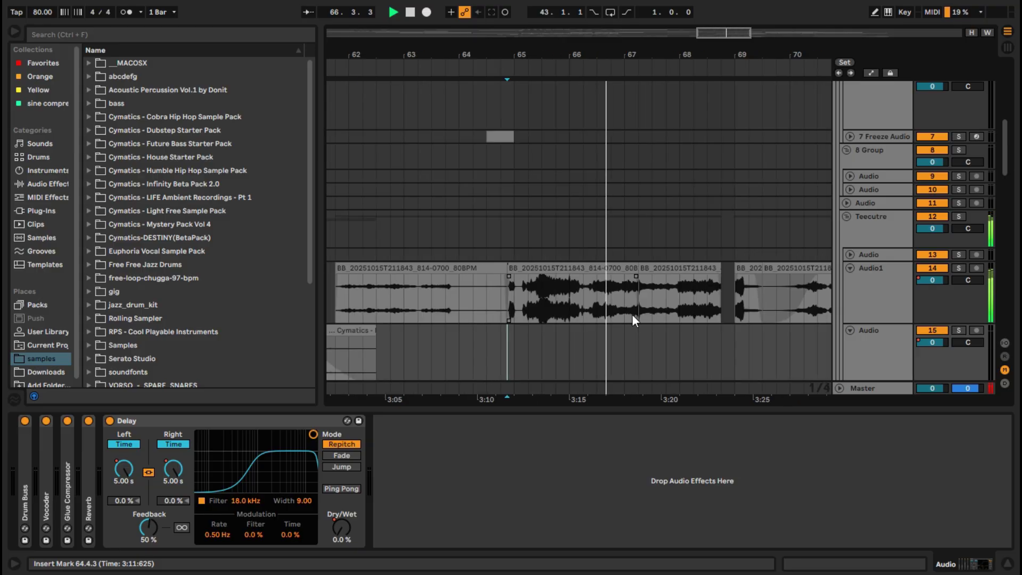
Fold the Audio1 track 14 and audio track 15 in the Teecutre group
scroll(666, 314, "down", 2)
scroll(772, 325, "down", 1)
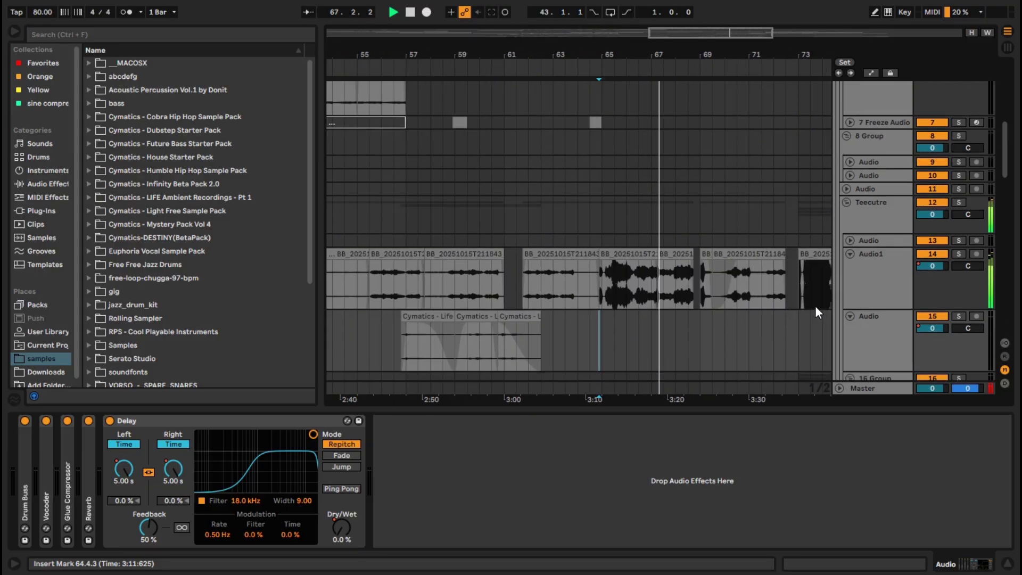
left_click(850, 253)
left_click(849, 269)
scroll(689, 293, "down", 10)
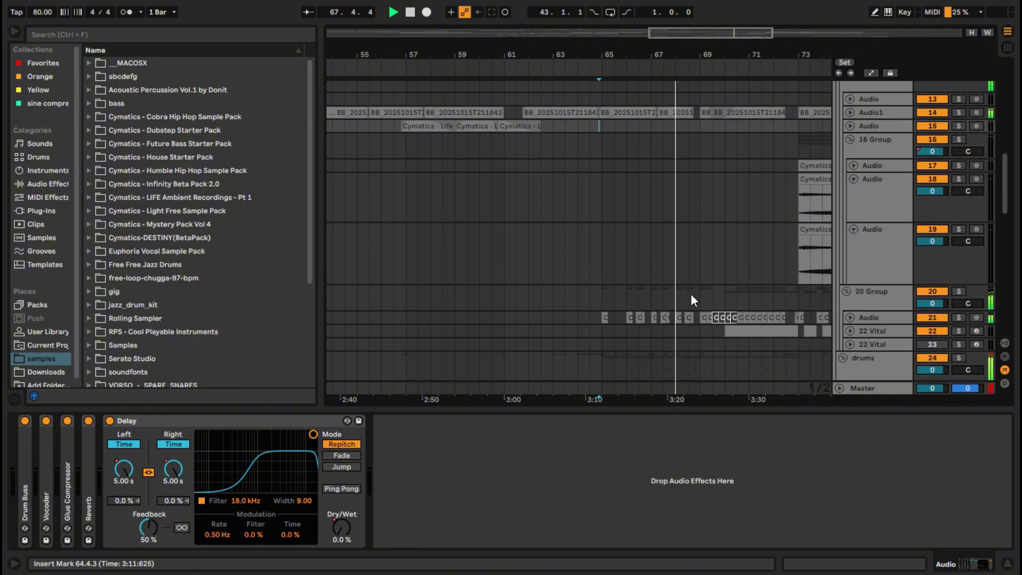
Fold audio tracks 19 and 18 in the 16 Group and track 25 in the drums group
scroll(690, 288, "down", 4)
scroll(669, 280, "up", 7)
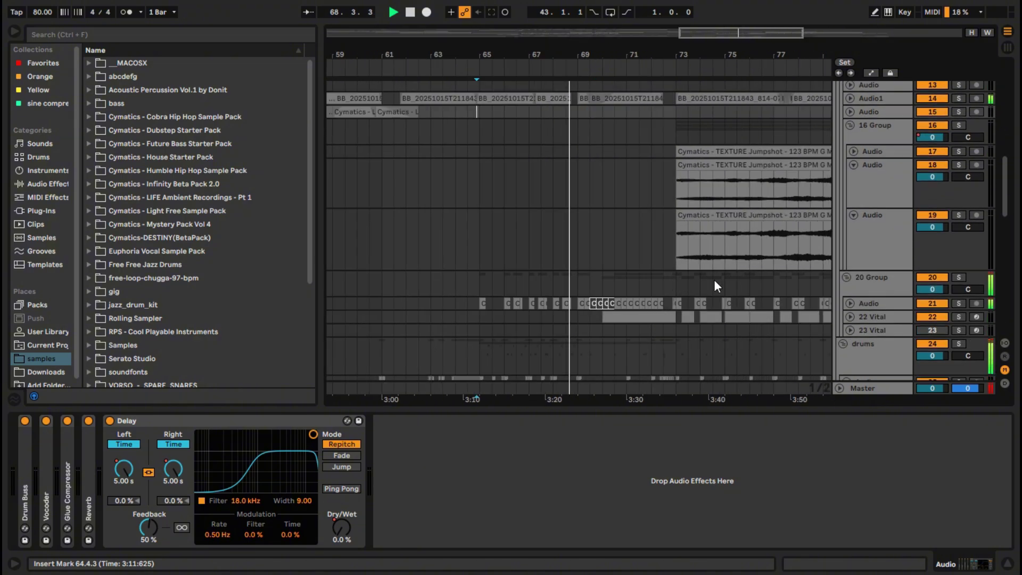
left_click(854, 215)
left_click(854, 166)
scroll(612, 250, "down", 3)
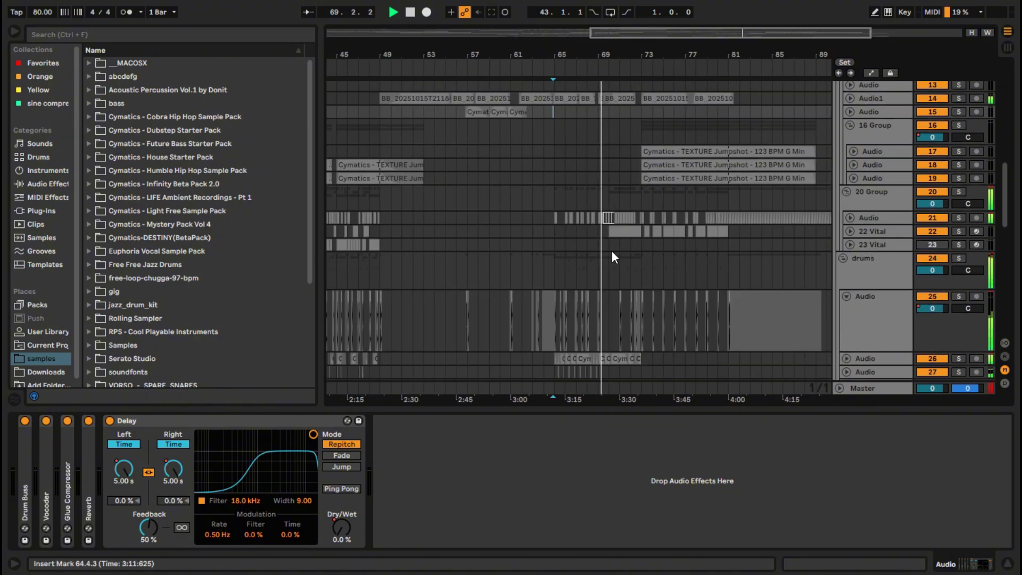
left_click(850, 296)
Look over the clips from bar 57 to bar 81 across the upper tracks during playback
scroll(577, 287, "up", 3)
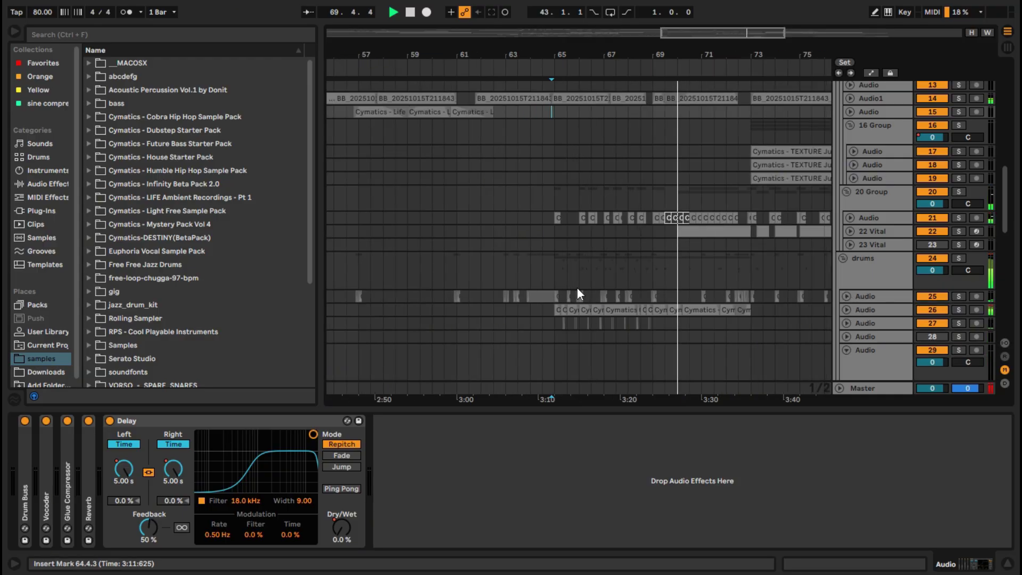
scroll(639, 308, "up", 3)
scroll(698, 308, "right", 5)
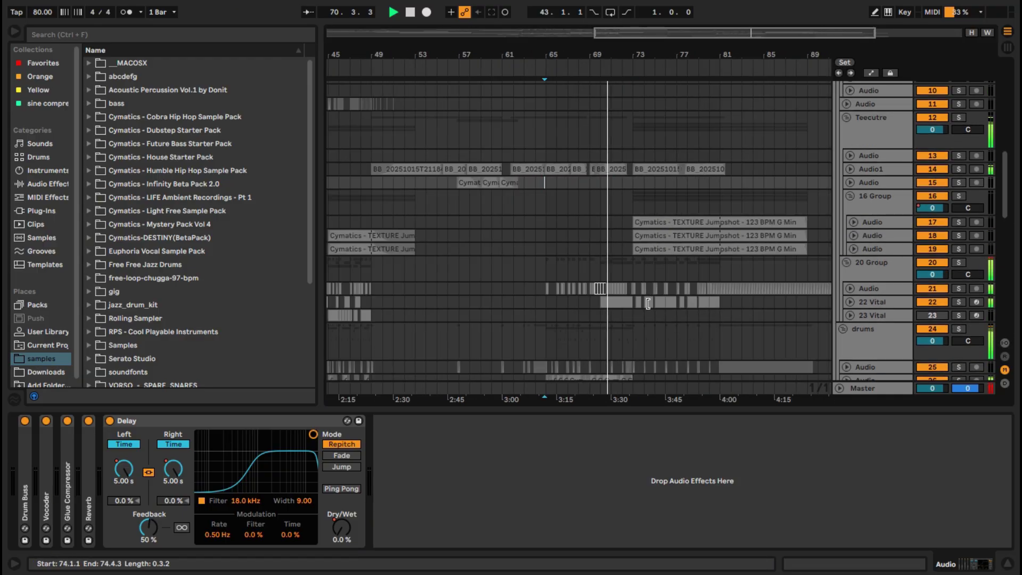
scroll(644, 309, "up", 3)
scroll(612, 298, "up", 5)
scroll(617, 296, "down", 5)
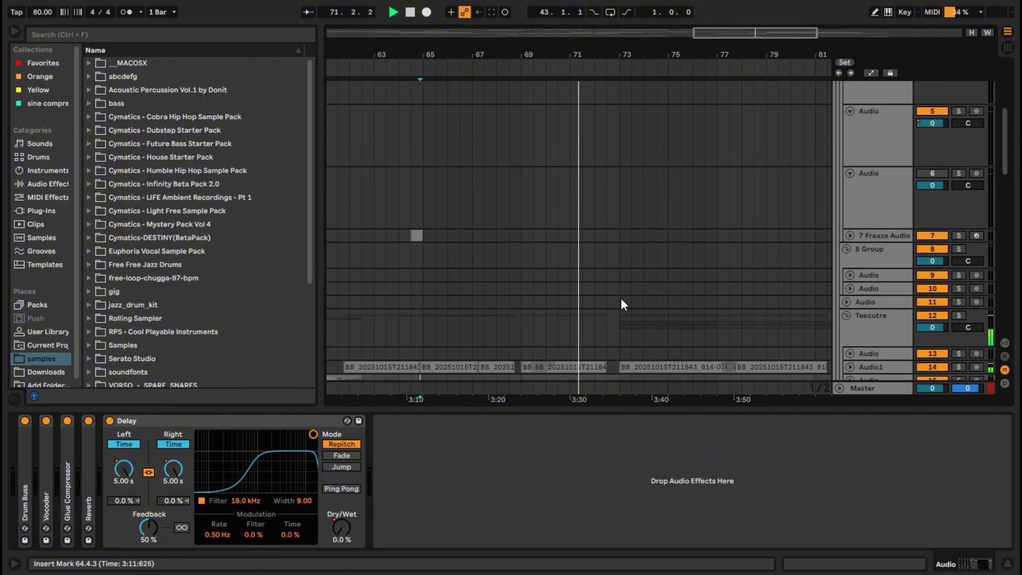
Hide the effect chain view to show the arrangement's tracks from the Teecutre group down to track 34
scroll(622, 320, "down", 3)
scroll(622, 319, "down", 3)
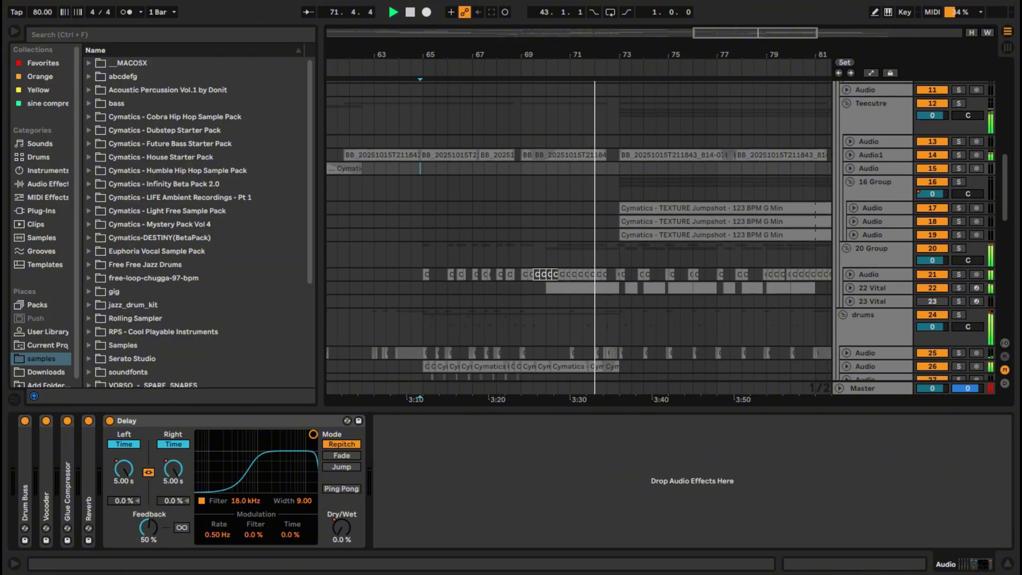
left_click(1007, 566)
scroll(677, 410, "down", 2)
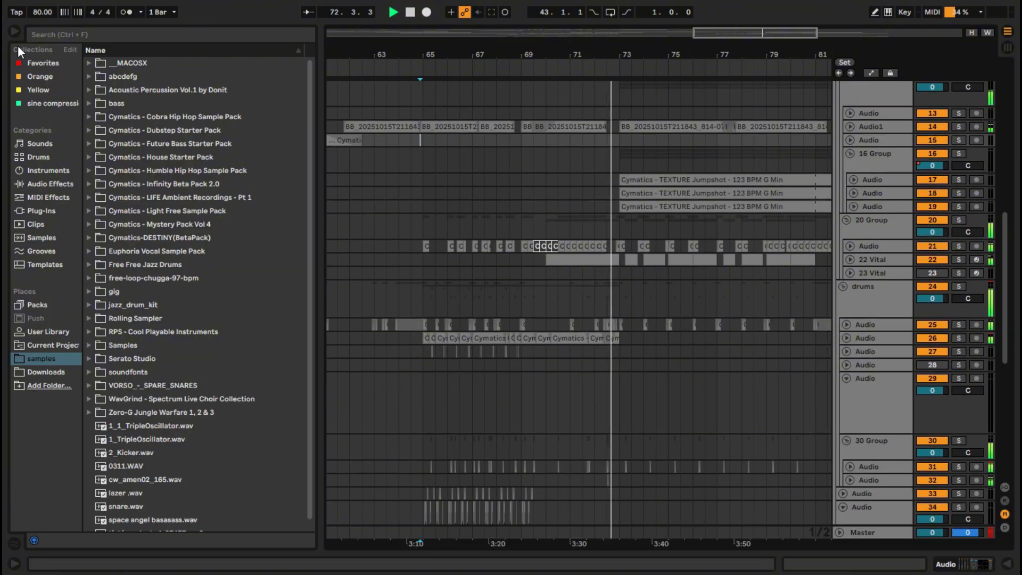
Hide the browser and look over the arrangement around bars 55 to 85, down to audio track 36
left_click(15, 33)
scroll(252, 247, "left", 5)
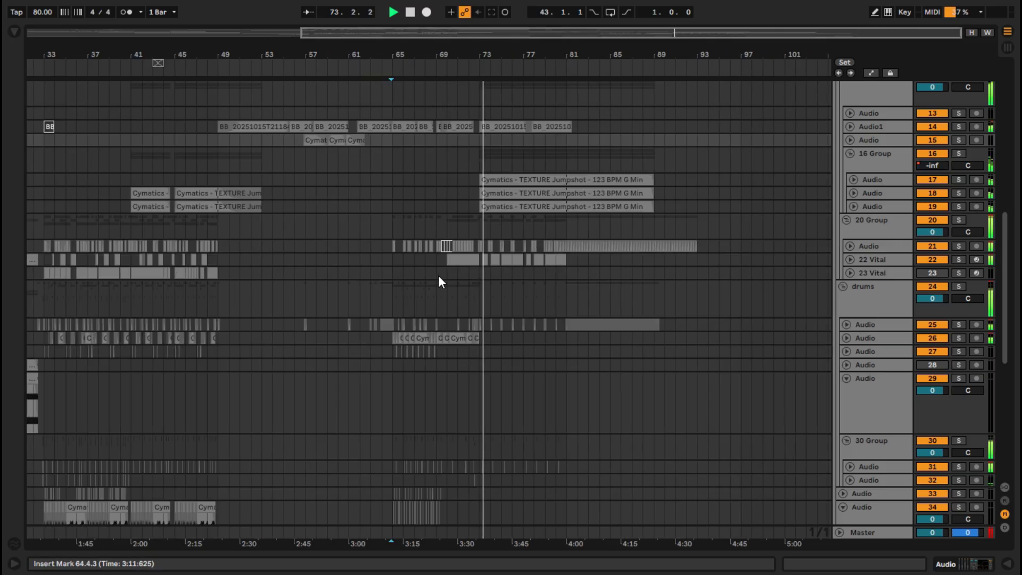
scroll(479, 277, "left", 2)
scroll(495, 276, "right", 1)
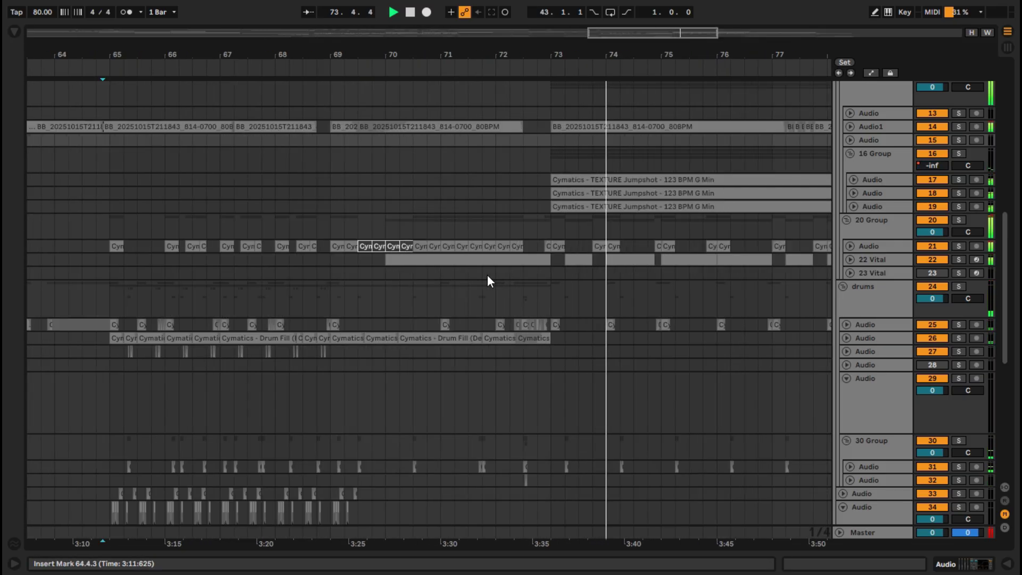
scroll(487, 275, "left", 1)
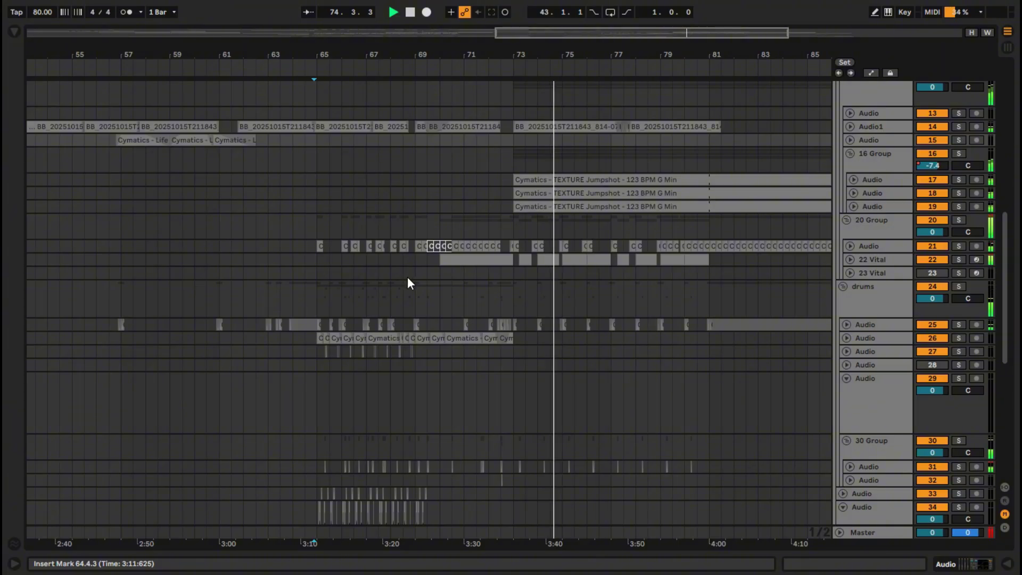
scroll(431, 279, "down", 8)
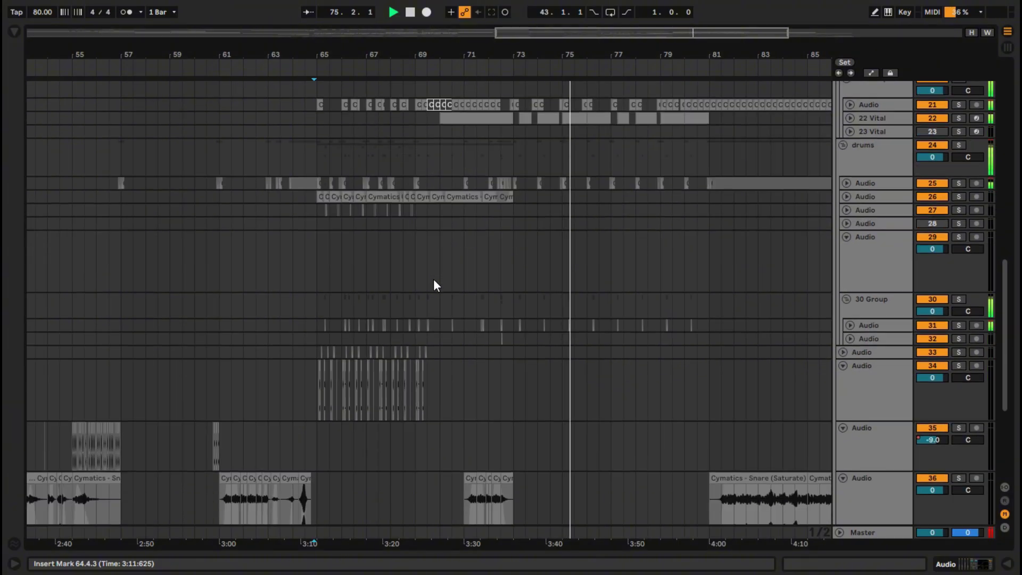
Stop playback and place the insert mark at 65.1.1 on audio track 35
key("space")
left_click(330, 366)
left_click(323, 368)
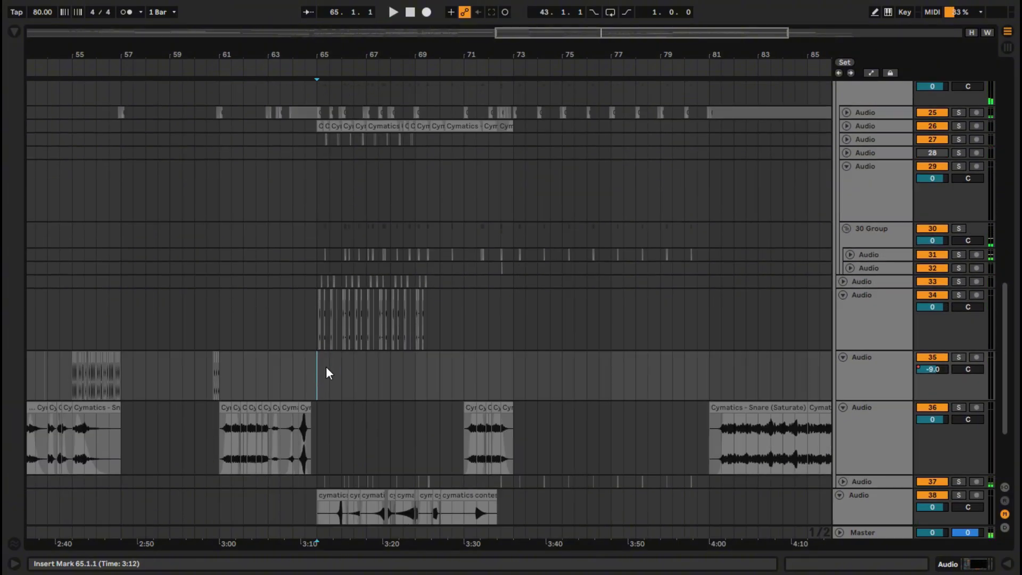
Unfold audio tracks 26 and 25 in the drums group and audio track 21 in the 20 Group
scroll(329, 341, "up", 5)
scroll(262, 345, "up", 3)
scroll(263, 352, "up", 5)
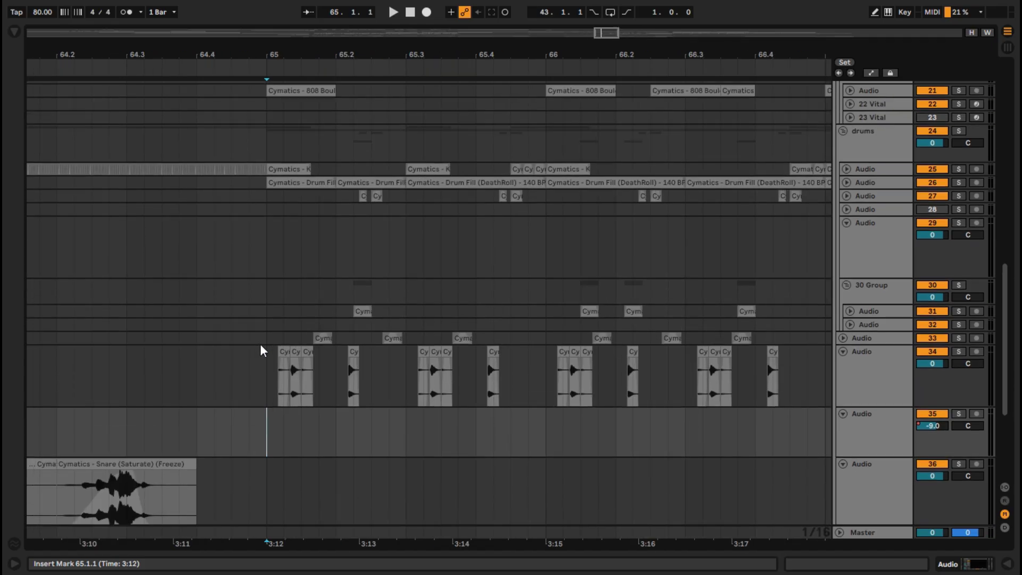
scroll(280, 358, "up", 2)
left_click(847, 323)
left_click(847, 311)
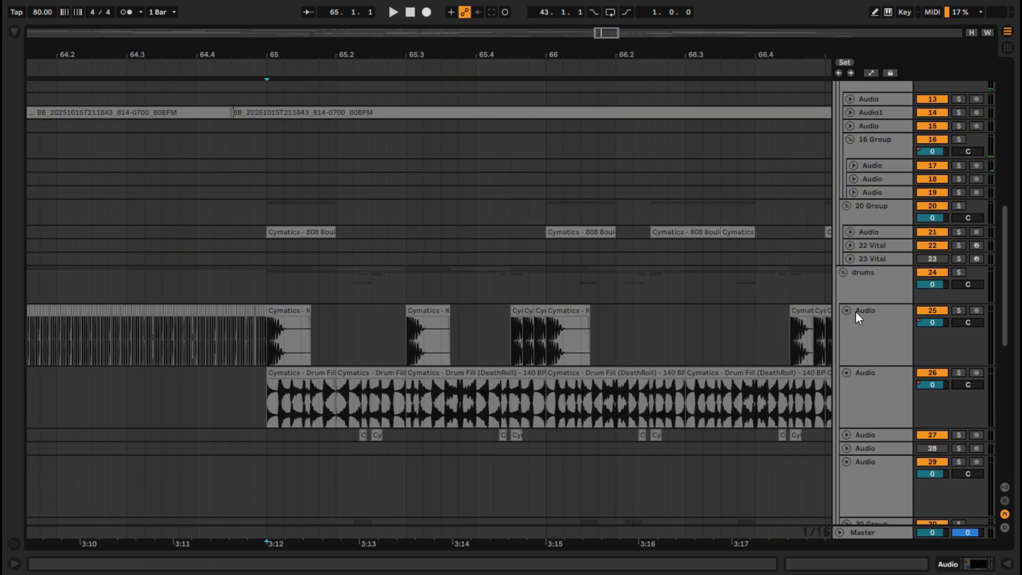
left_click(849, 232)
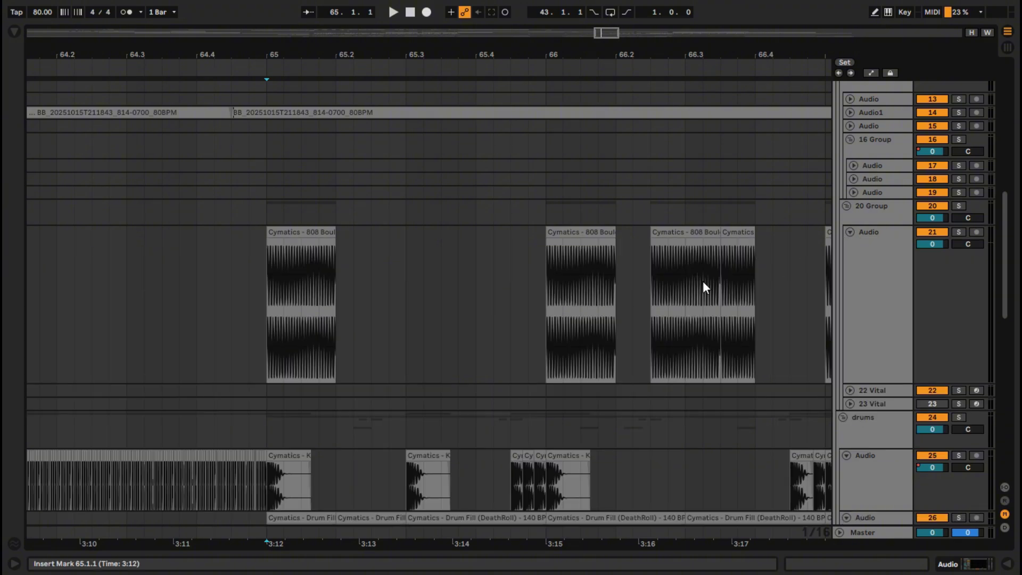
Unfold the Audio1 track 14 and select its clip that starts just before bar 65
scroll(703, 281, "down", 3)
left_click(851, 112)
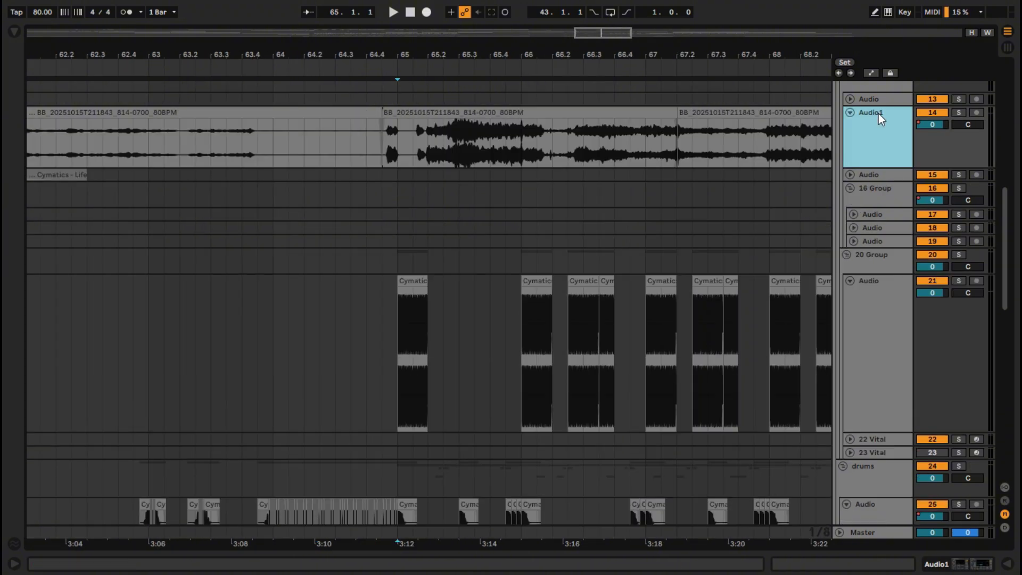
left_click(424, 114)
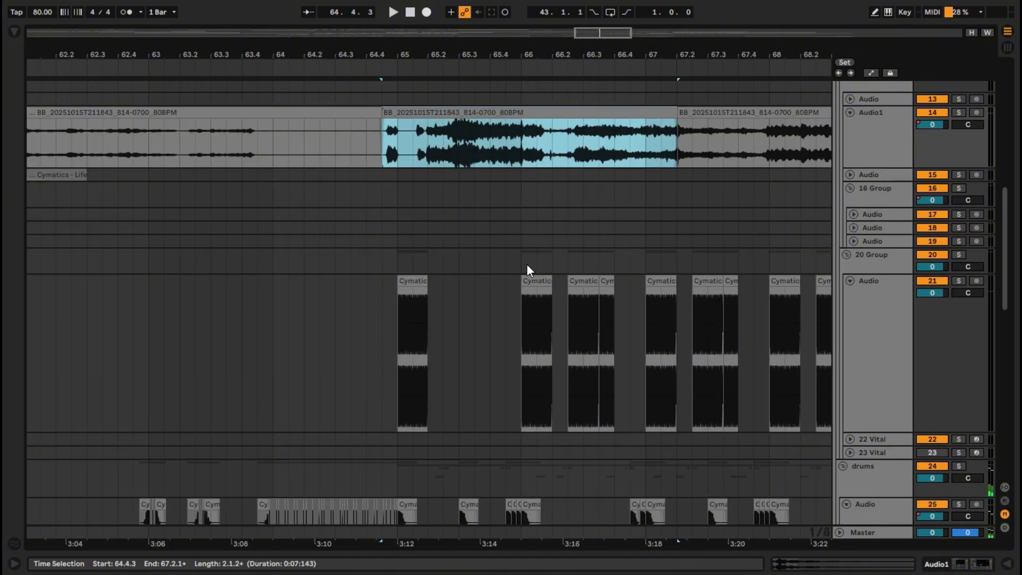
Solo audio track 21 and audition its 808 clips from bar 65
scroll(524, 263, "down", 10)
scroll(551, 393, "down", 10)
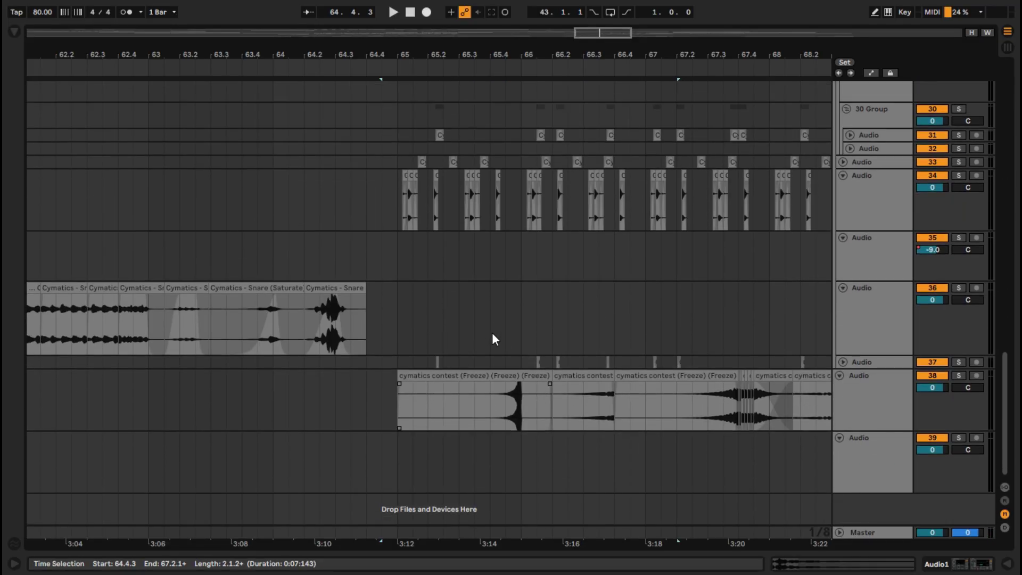
scroll(495, 346, "up", 11)
scroll(496, 373, "up", 11)
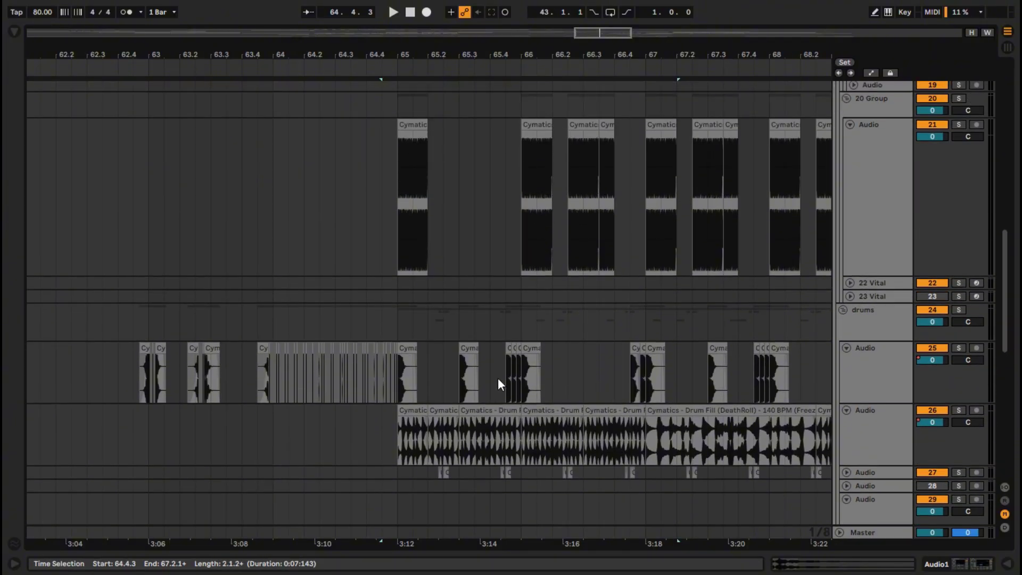
scroll(417, 356, "up", 3, "ctrl")
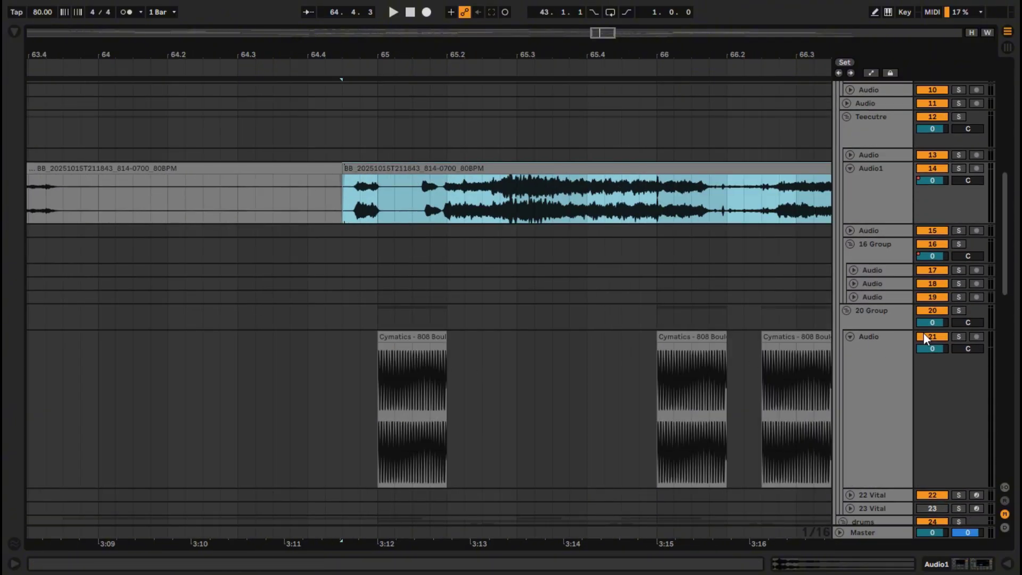
left_click(959, 337)
left_click(374, 403)
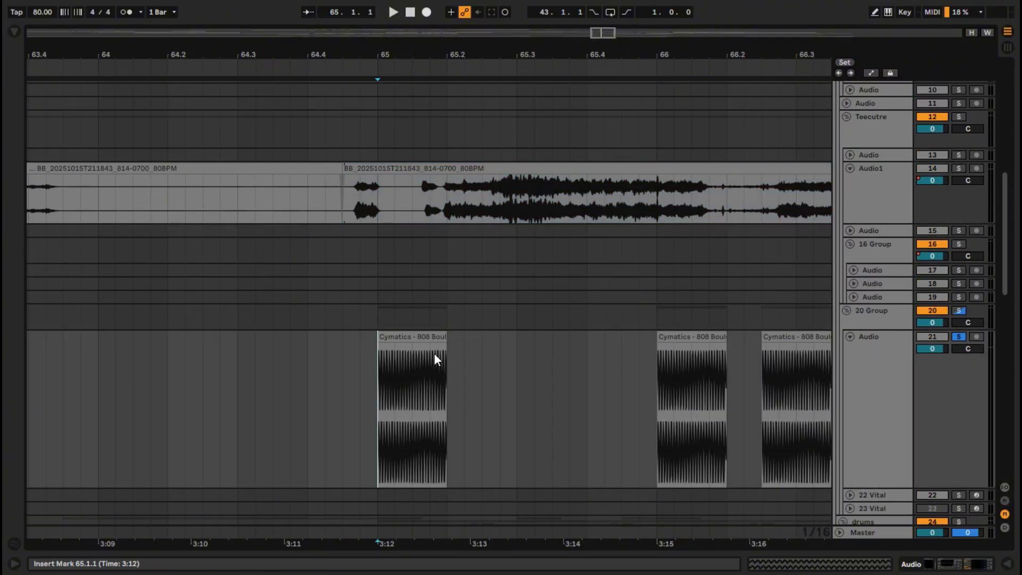
key("space")
left_click(673, 369)
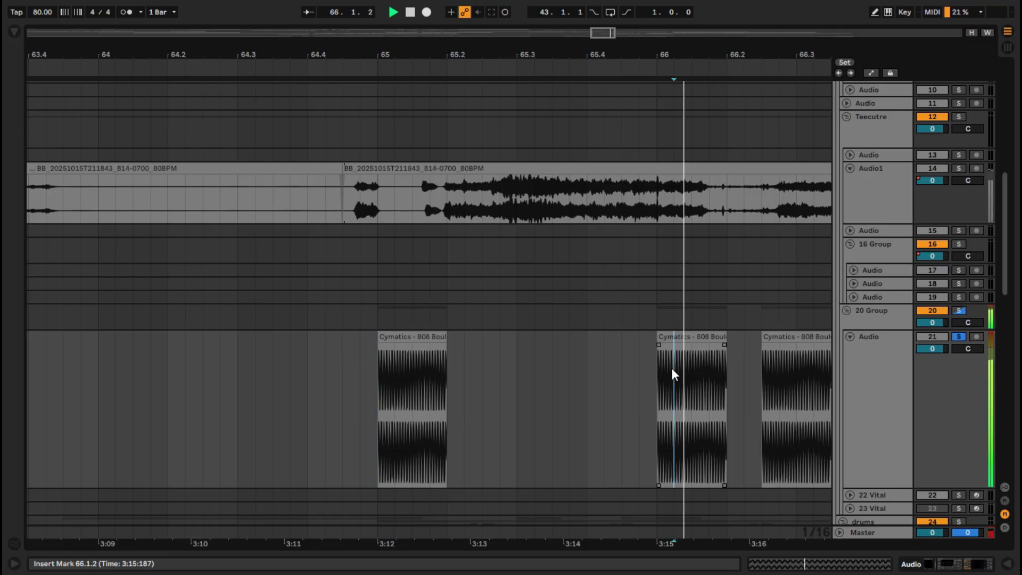
Solo the Audio1 track 14 and audition its clip from 65.1.4
scroll(852, 301, "up", 3)
left_click(959, 239)
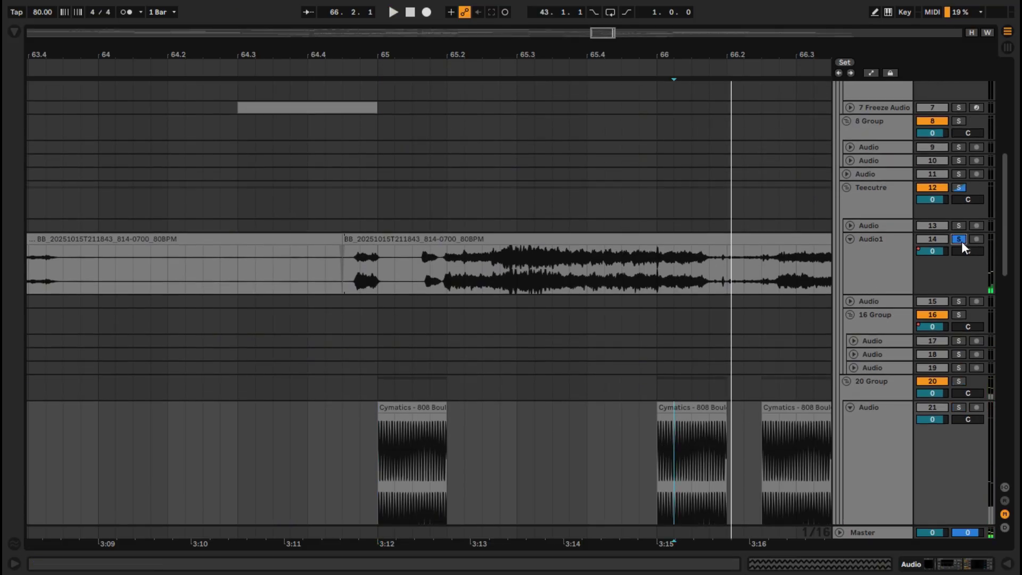
left_click(431, 267)
key("space")
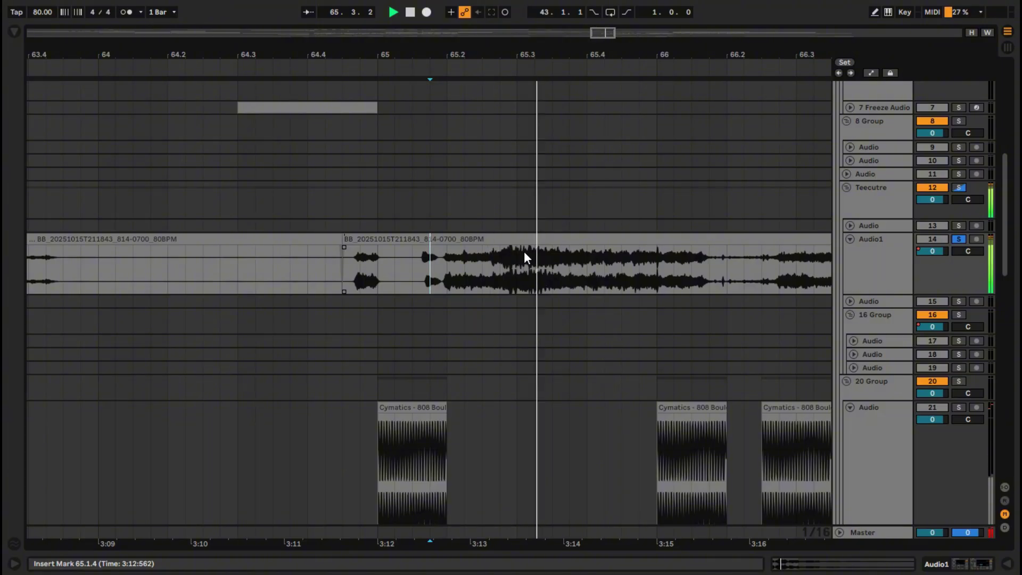
Examine the recorded clips on the Audio1 track between bars 49 and 81, stopping playback
scroll(552, 269, "down", 3)
scroll(637, 283, "up", 3)
scroll(634, 282, "down", 6)
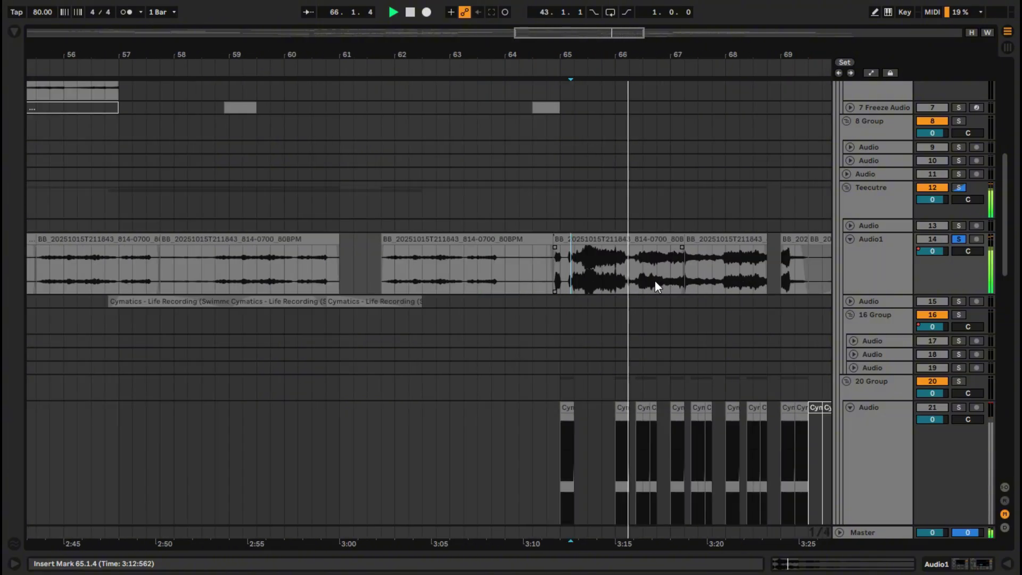
scroll(645, 292, "down", 4)
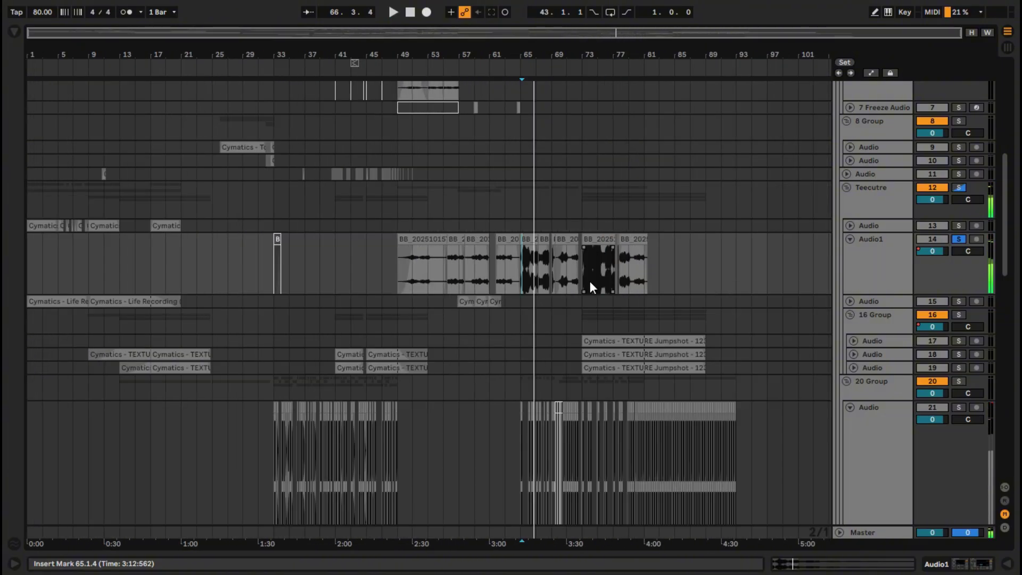
scroll(557, 260, "up", 5)
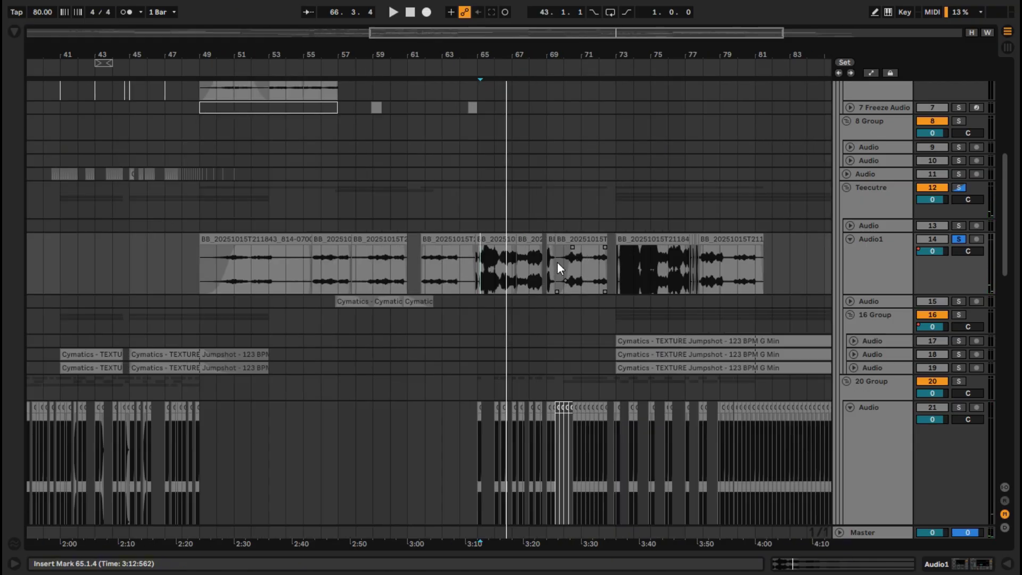
scroll(583, 263, "up", 3)
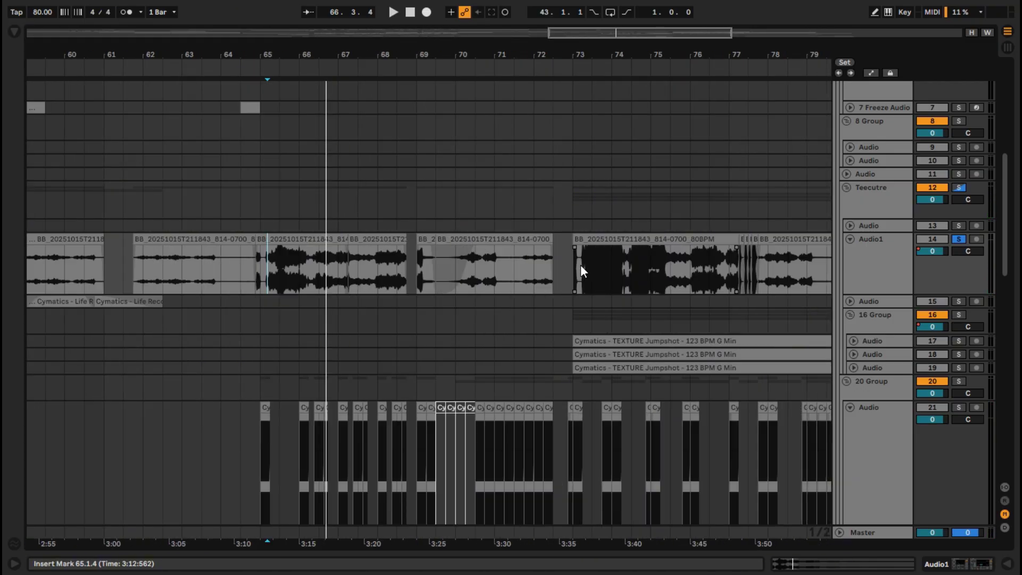
Unfold the 22 Vital track in the 20 Group and view its clips alongside the drum tracks
scroll(586, 282, "down", 5)
scroll(591, 307, "down", 3)
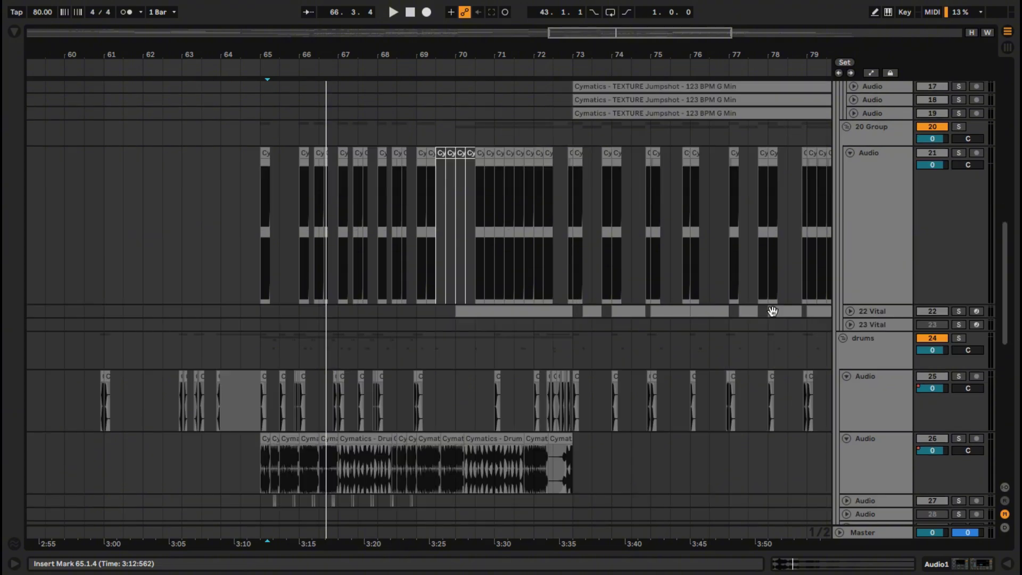
left_click(850, 316)
scroll(461, 345, "down", 3)
scroll(461, 345, "down", 3)
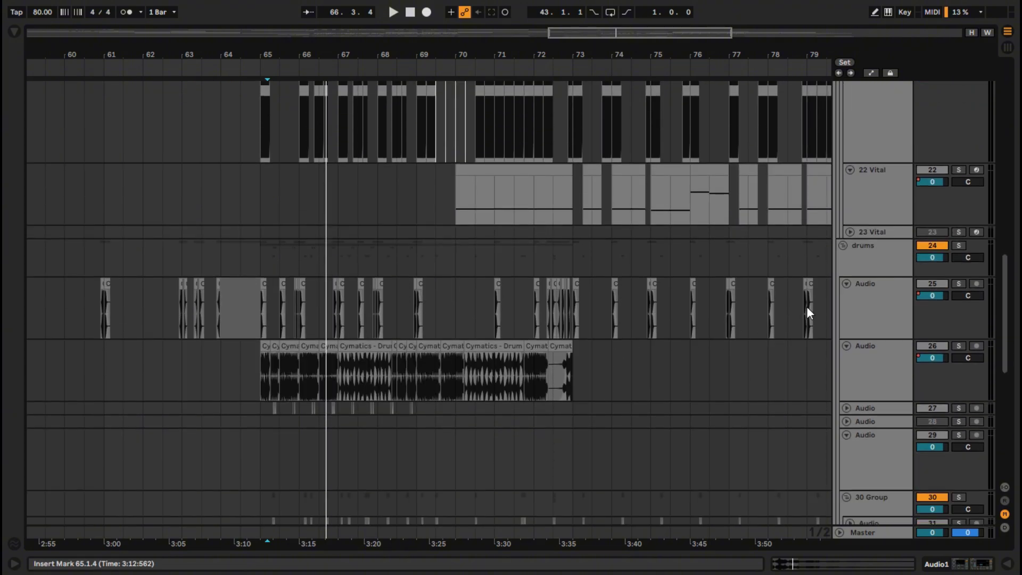
Solo audio track 26 and examine its Drum Fill (DeathRoll) clips between bars 65 and 73
scroll(612, 374, "down", 6)
scroll(549, 371, "up", 10)
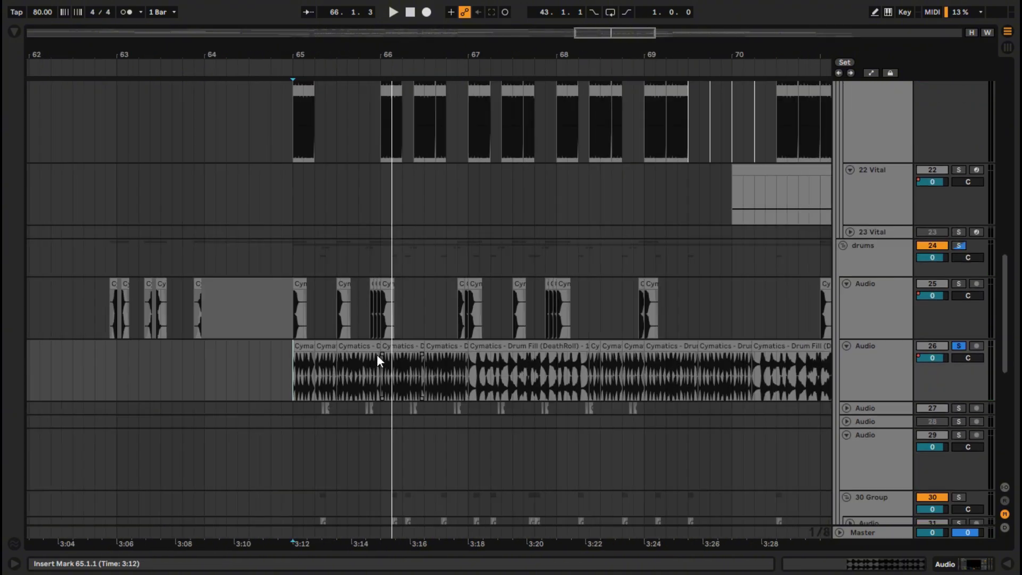
scroll(488, 364, "down", 5)
scroll(545, 363, "up", 5)
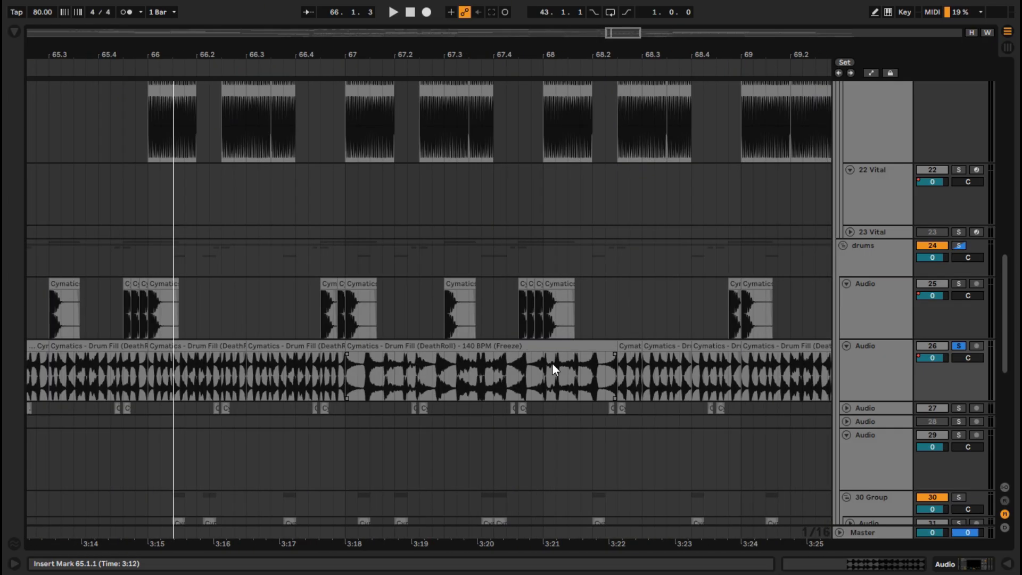
scroll(559, 363, "down", 3)
scroll(616, 362, "up", 3)
scroll(544, 364, "down", 4)
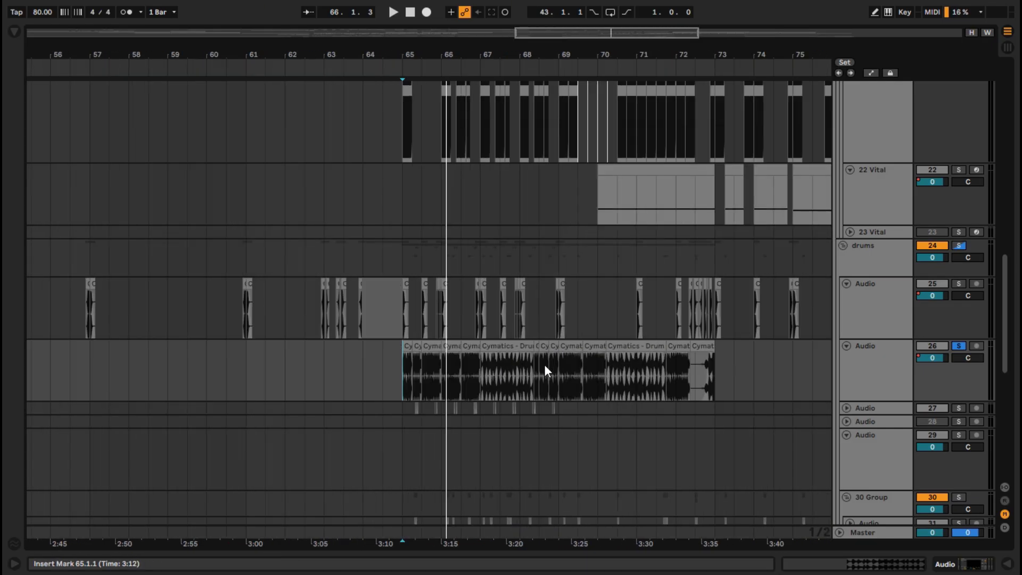
scroll(453, 352, "up", 4)
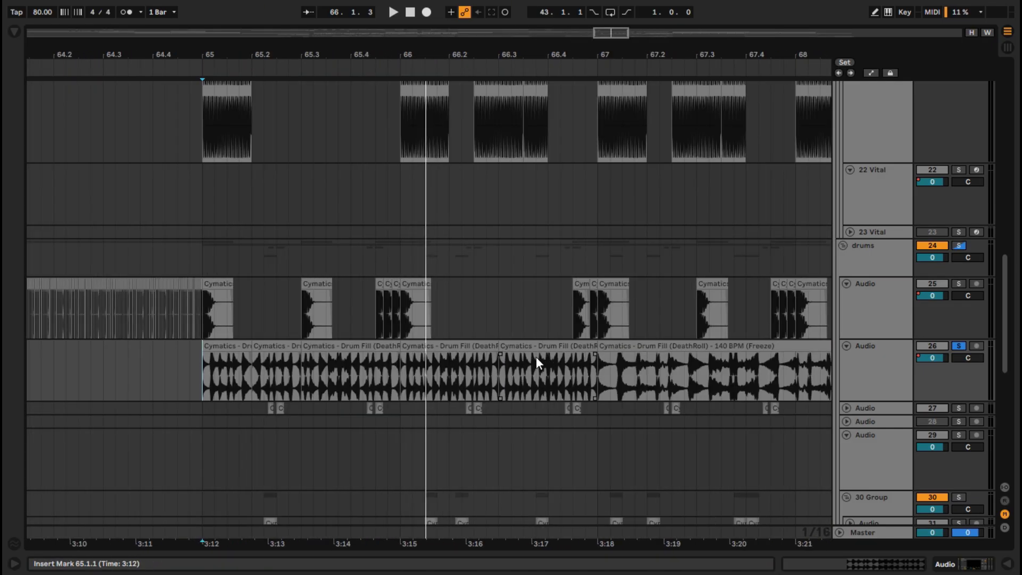
Unfold and solo audio track 27 in the drums group, and audition its clips from 65.2.2
left_click(879, 408)
left_click(847, 408)
left_click(959, 408)
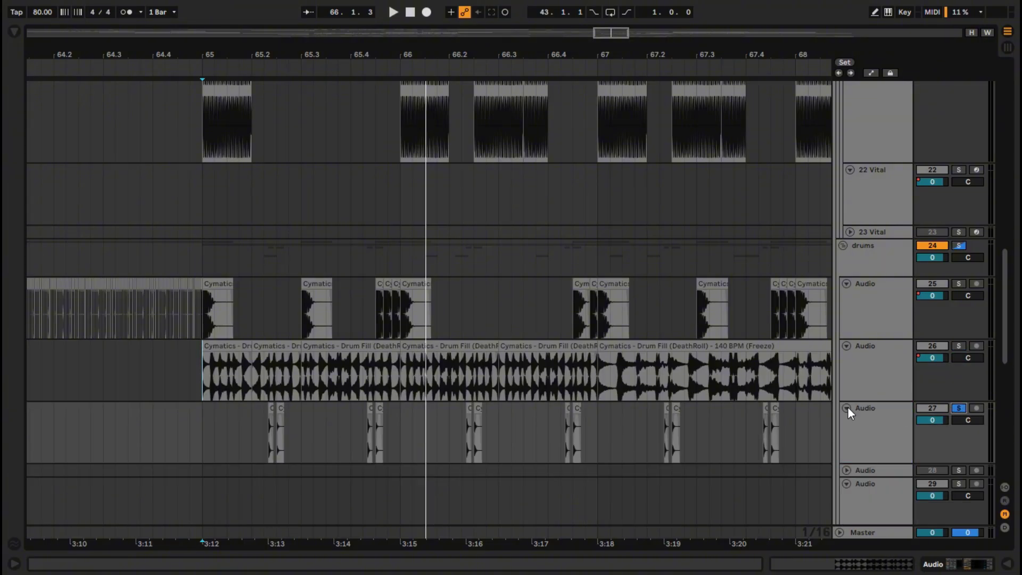
left_click(262, 430)
key("space")
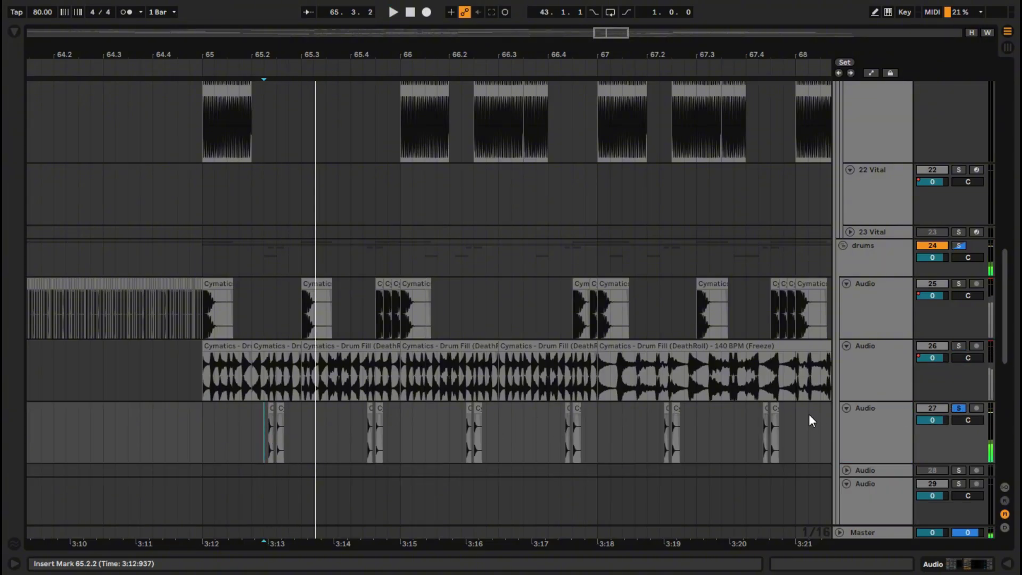
Examine how the short clips on audio tracks 27, 31, 33 and 34 are placed around bars 65 and 66
scroll(275, 432, "up", 4)
scroll(281, 433, "down", 4)
scroll(221, 450, "up", 3)
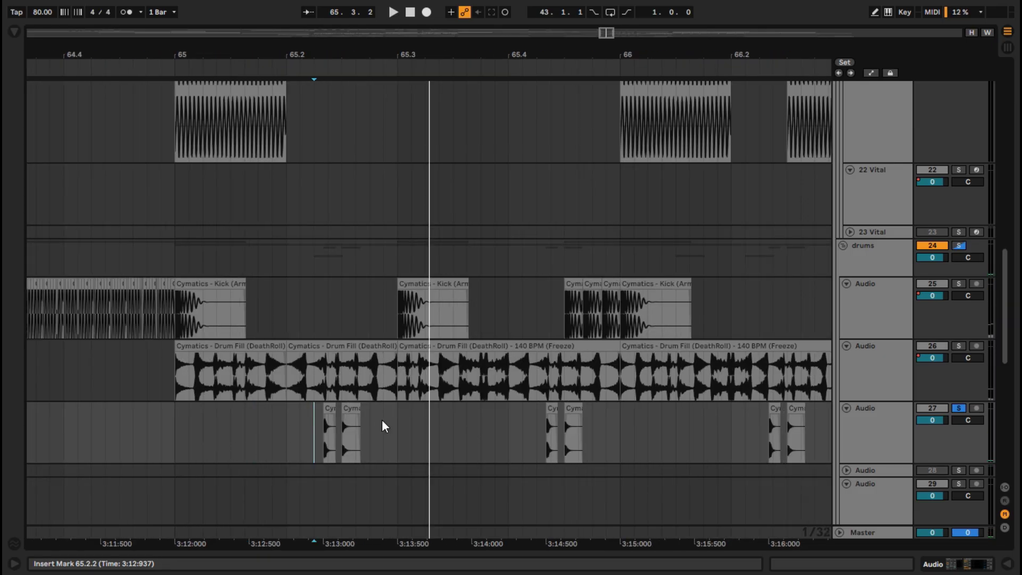
scroll(378, 426, "down", 4)
scroll(394, 433, "down", 2)
scroll(403, 434, "down", 4)
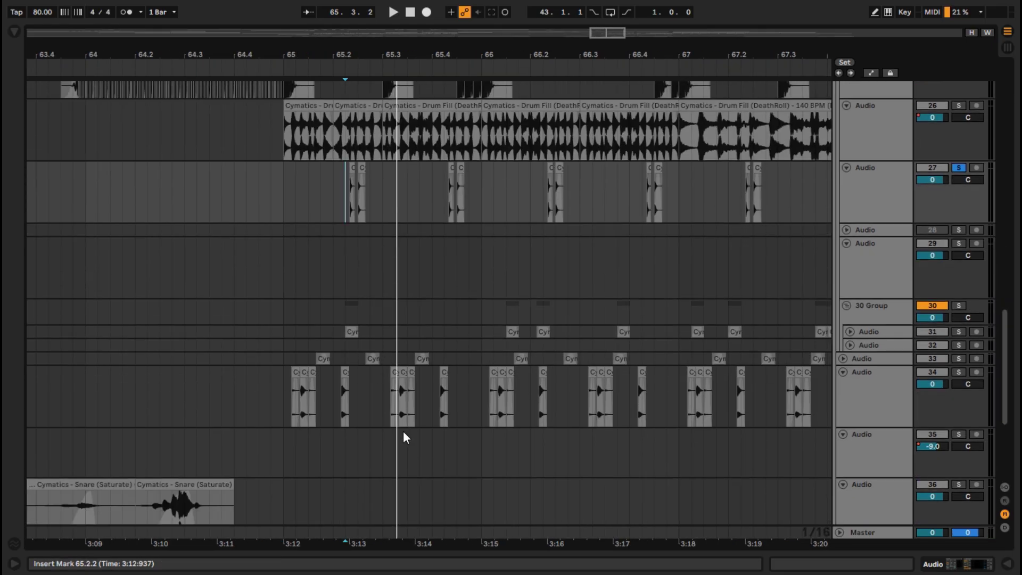
scroll(381, 381, "down", 4)
scroll(384, 338, "up", 5)
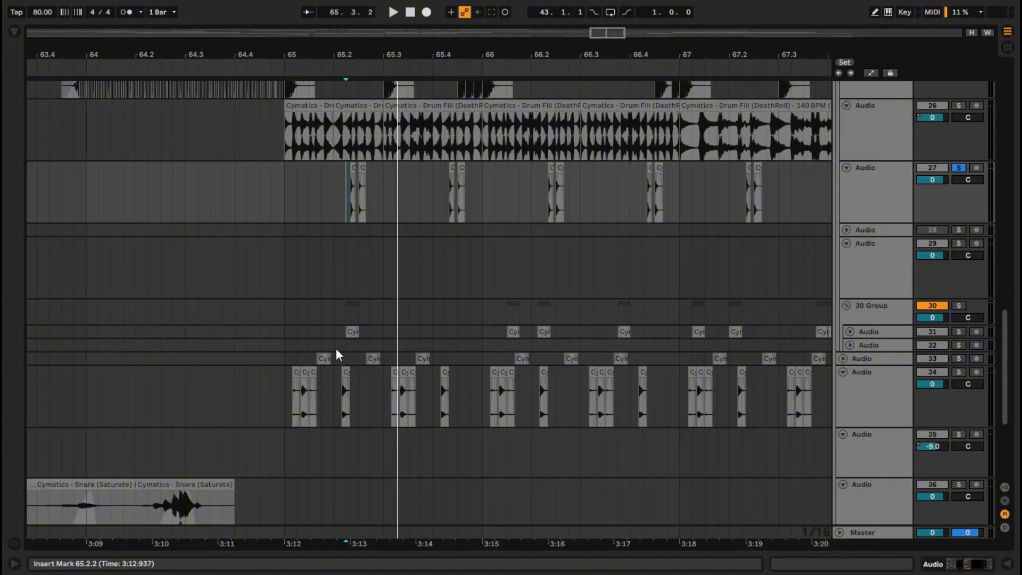
scroll(338, 353, "down", 1)
scroll(320, 346, "up", 2)
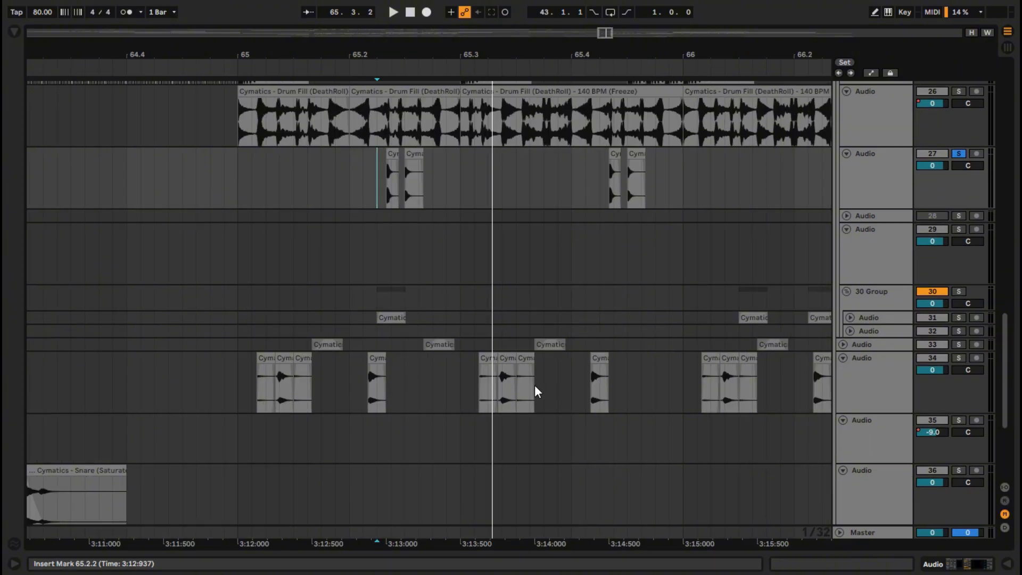
Unfold and solo audio track 31 in the 30 Group, and audition its clip from 65.2.2
left_click(861, 318)
left_click(841, 317)
left_click(852, 318)
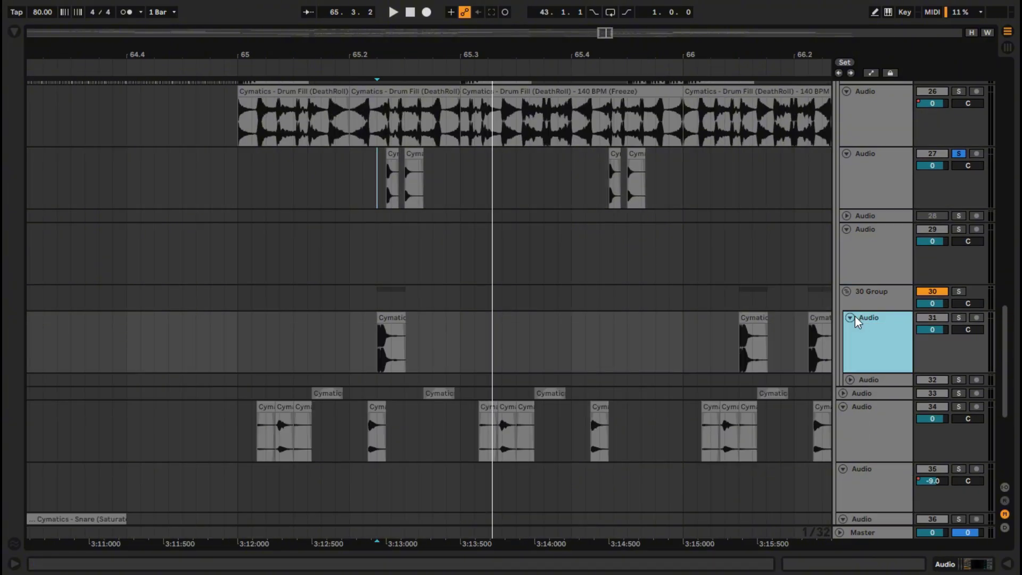
left_click(957, 318)
left_click(374, 347)
key("space")
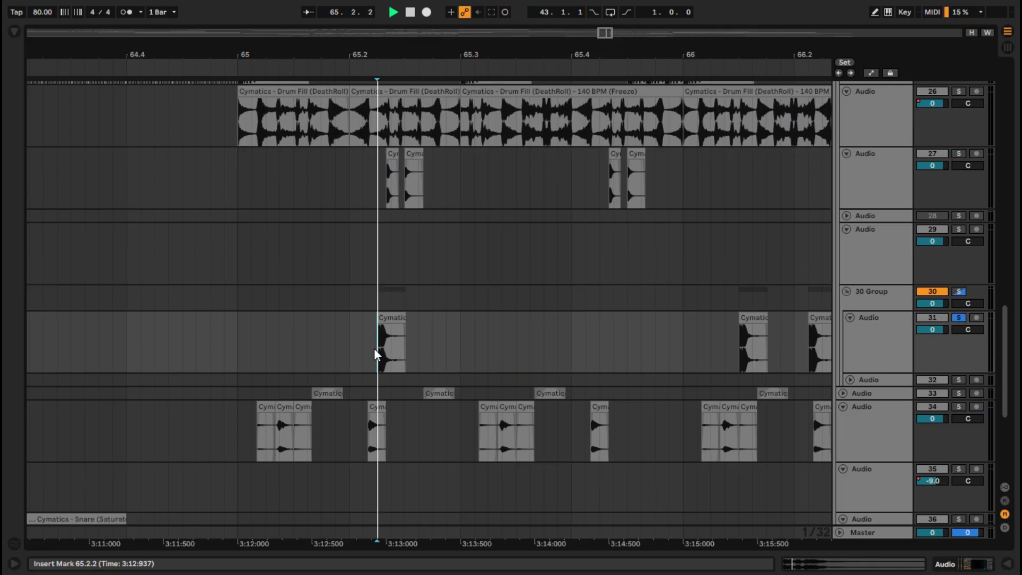
Replay the soloed clip on audio track 31 from 65.2.2
key("space")
key("space")
key("space")
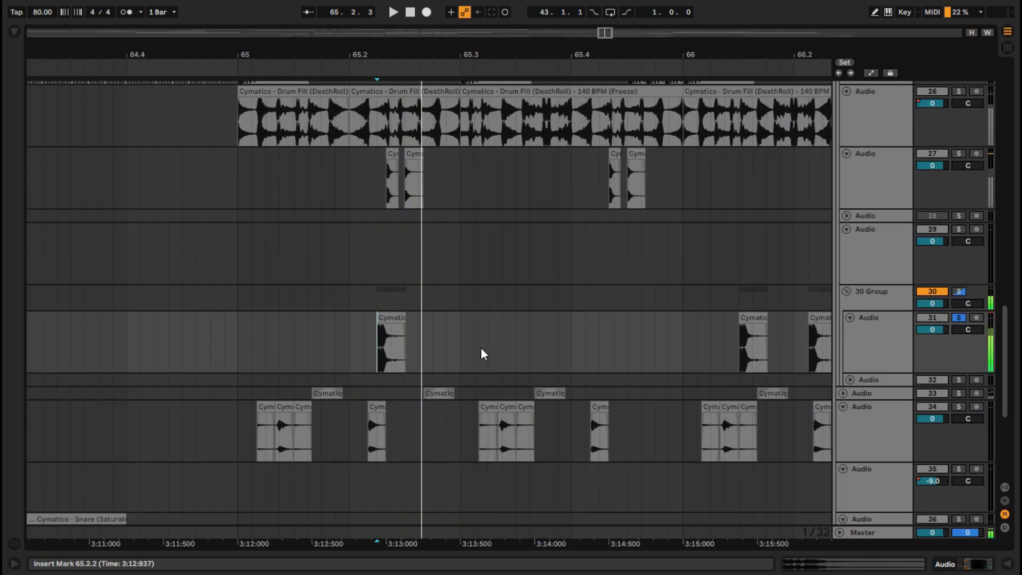
scroll(485, 347, "down", 5)
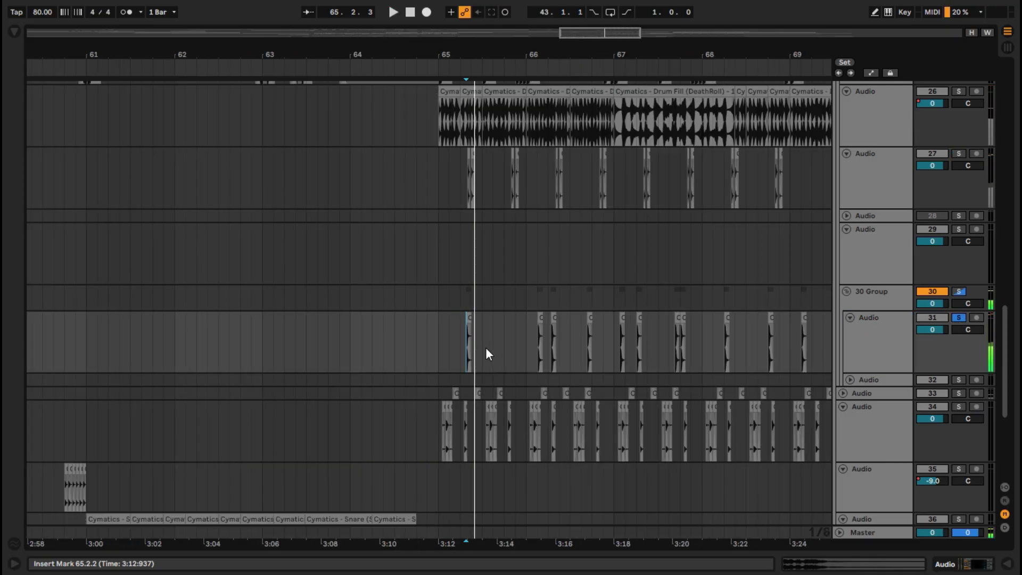
Unsolo audio track 31 and play the full mix from bar 65
left_click(960, 316)
left_click(437, 341)
key("space")
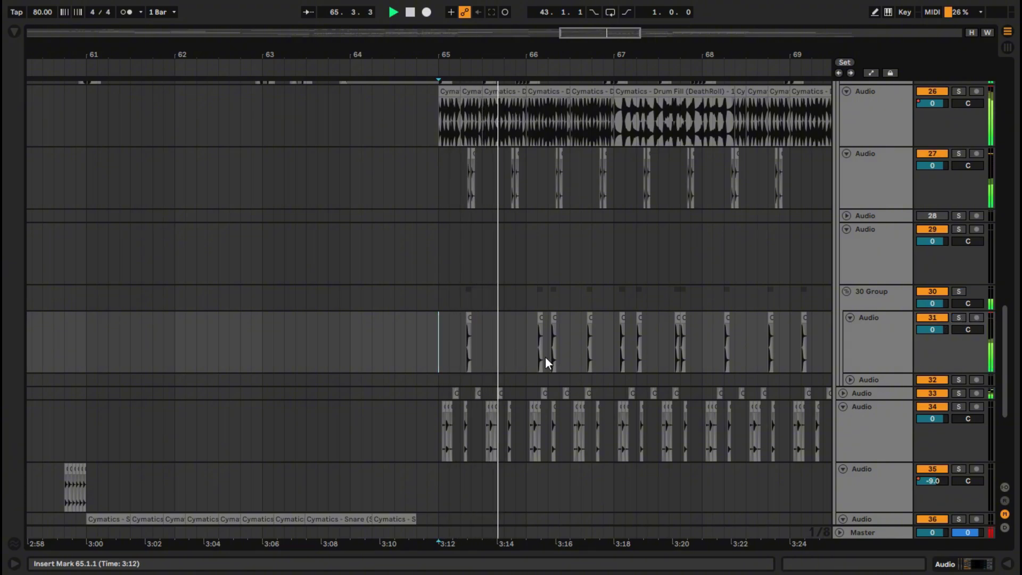
scroll(541, 366, "up", 2)
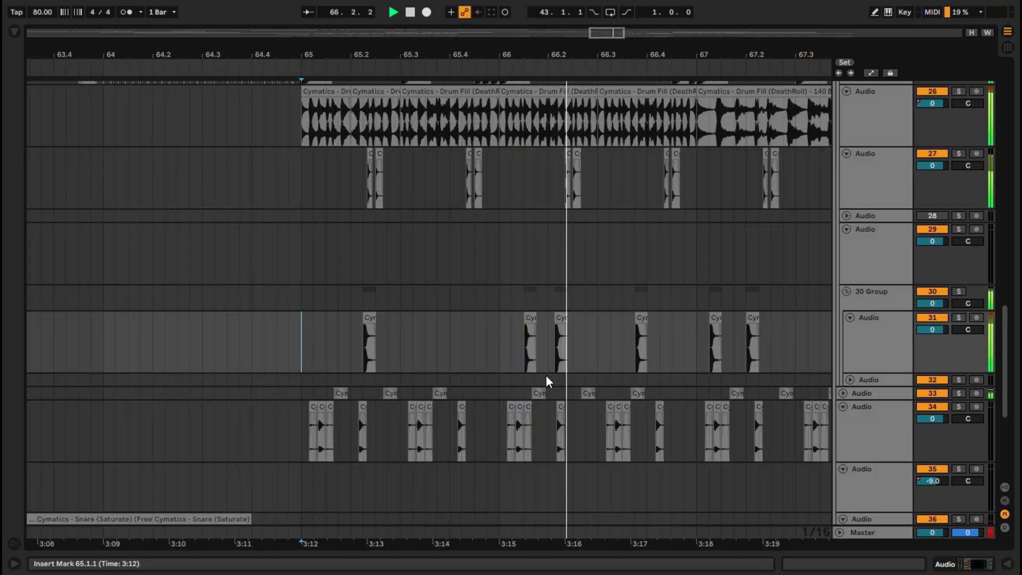
key("space")
scroll(548, 375, "down", 2)
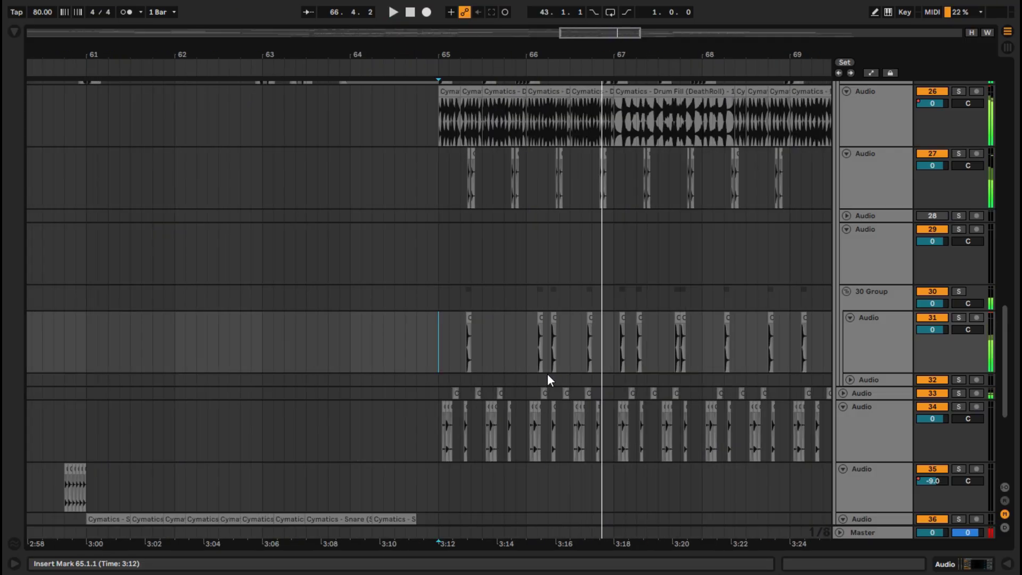
Solo audio tracks 33 and 34 together, audition their clips from bar 65, and clear the solos
scroll(487, 372, "up", 4)
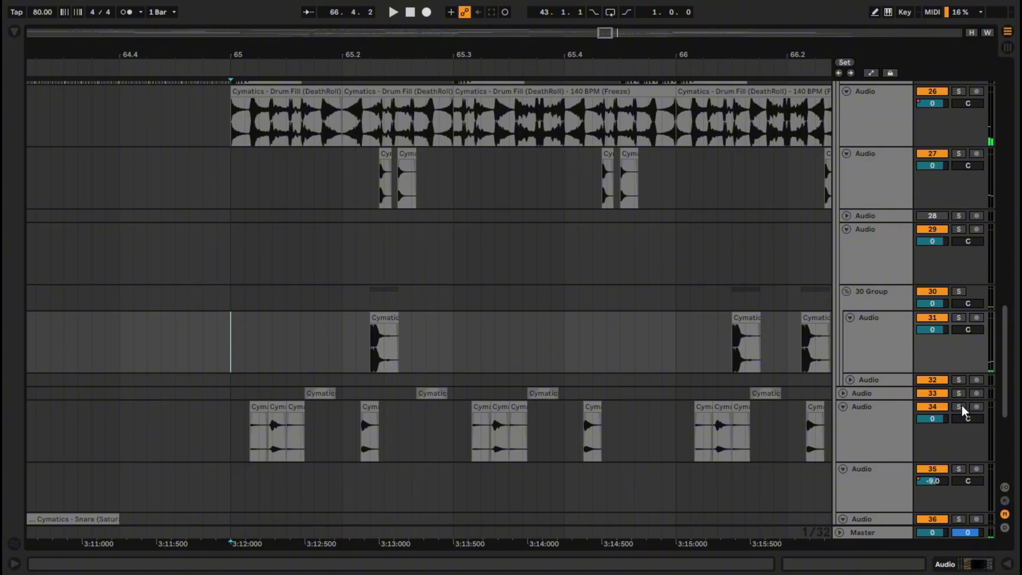
left_click(961, 395)
left_click(963, 405, "ctrl")
scroll(507, 406, "down", 3)
left_click(385, 426)
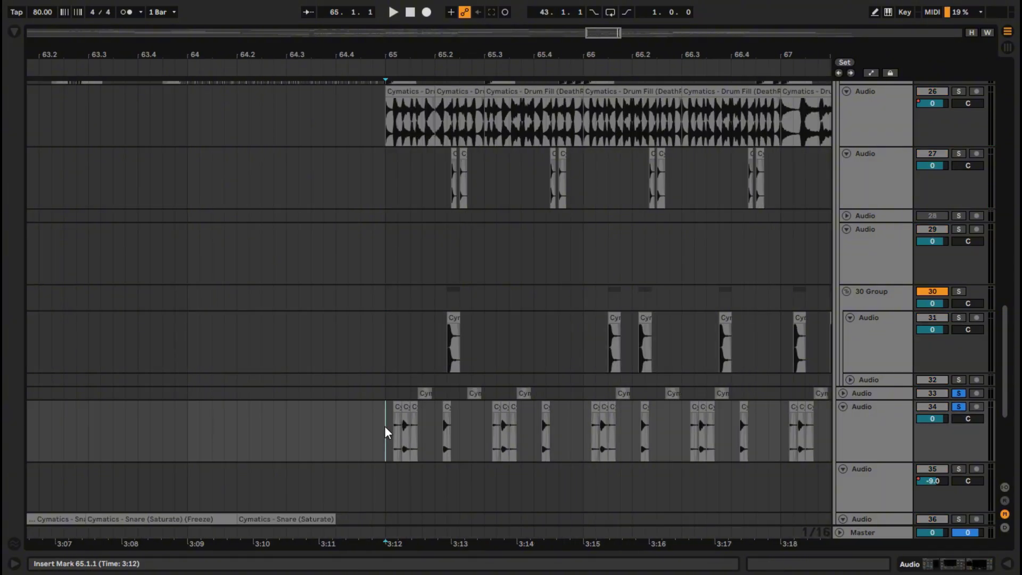
key("space")
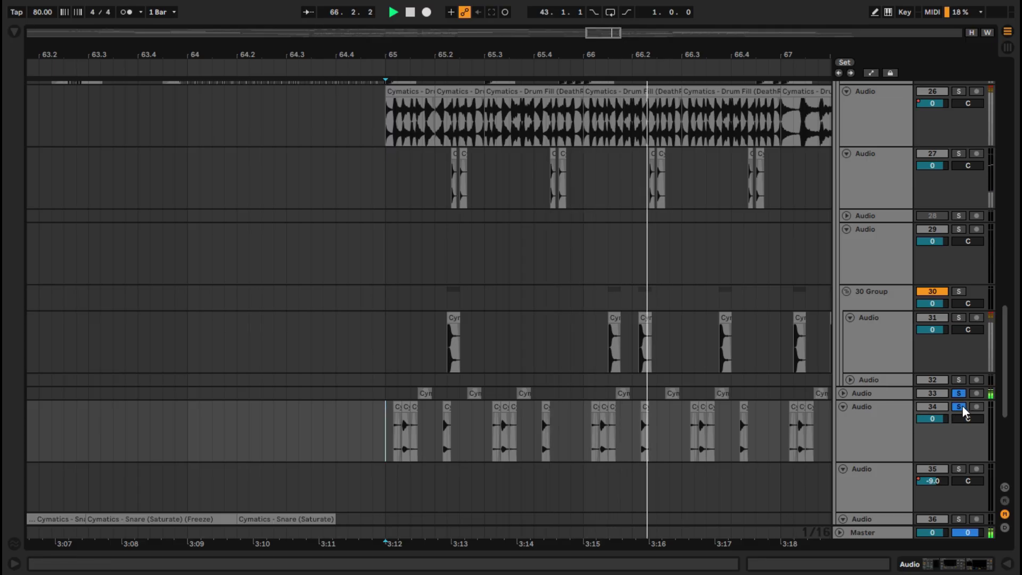
key("space")
scroll(705, 424, "down", 2)
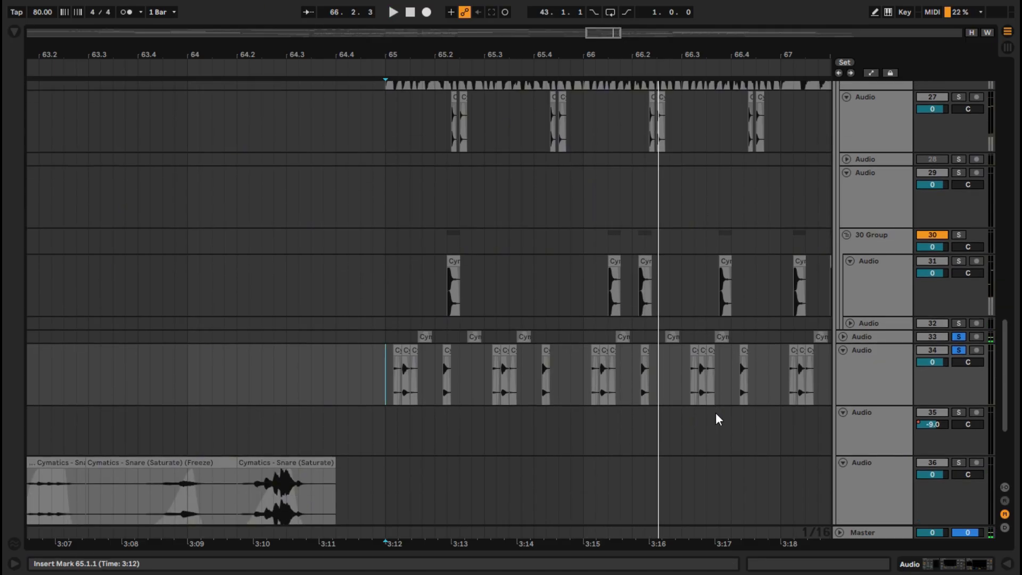
left_click(962, 349)
Unfold and solo audio track 37, and audition its Snare (Saturate) clip from 66.1.3
scroll(802, 413, "down", 6)
scroll(720, 389, "down", 3)
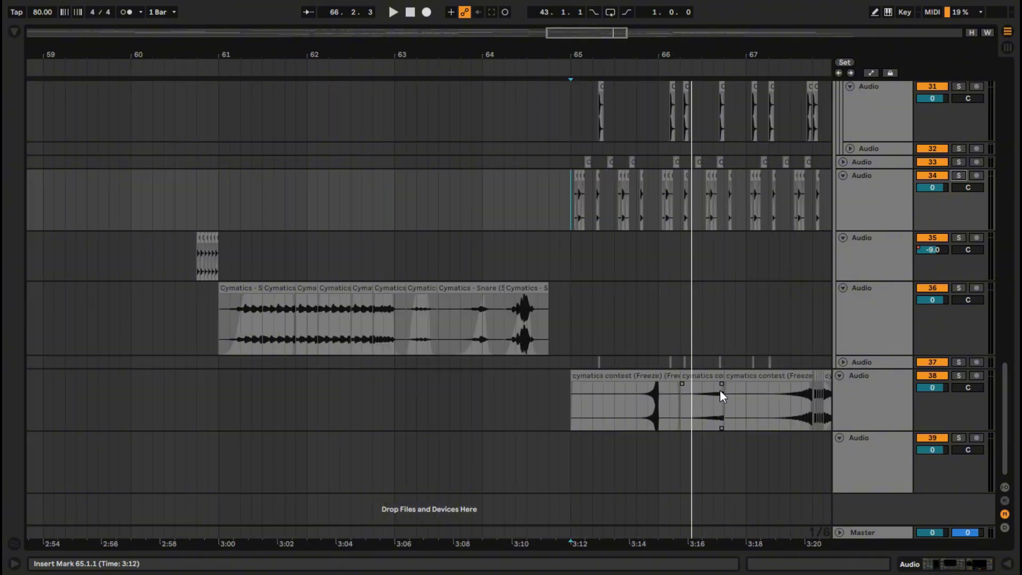
left_click(851, 362)
left_click(843, 362)
scroll(683, 381, "up", 4)
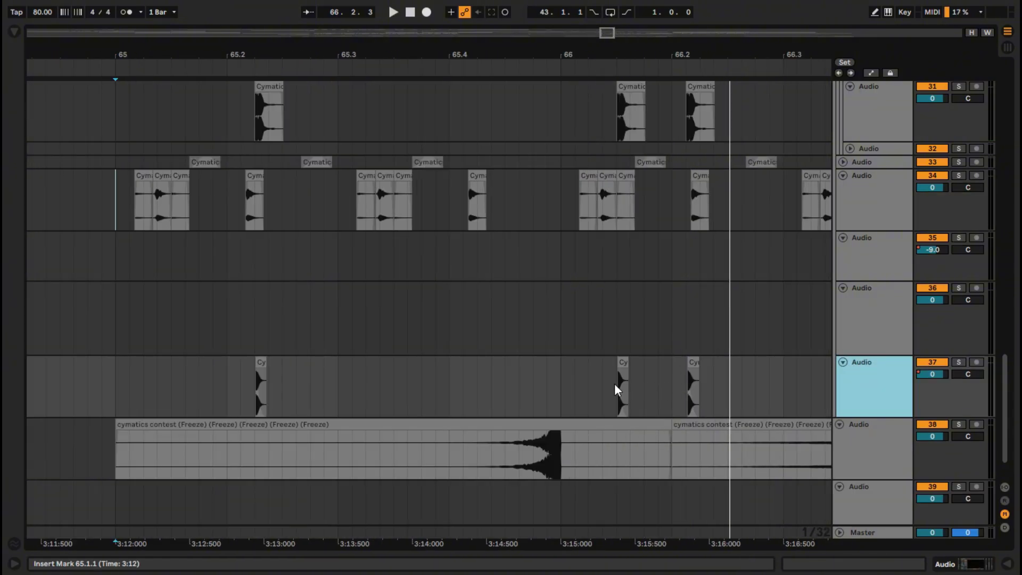
left_click(615, 383)
scroll(686, 357, "down", 5)
scroll(703, 368, "up", 10)
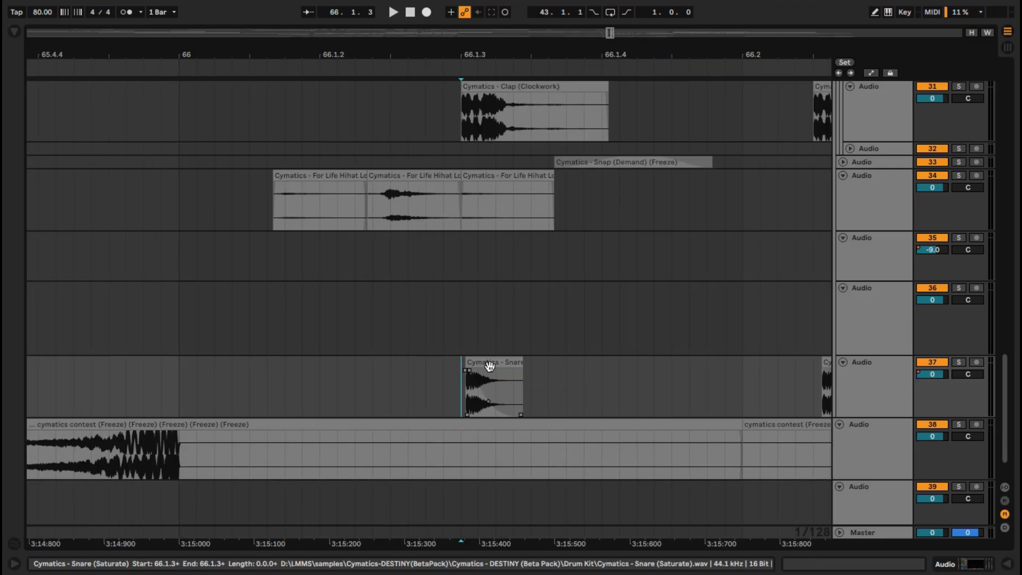
left_click(961, 362)
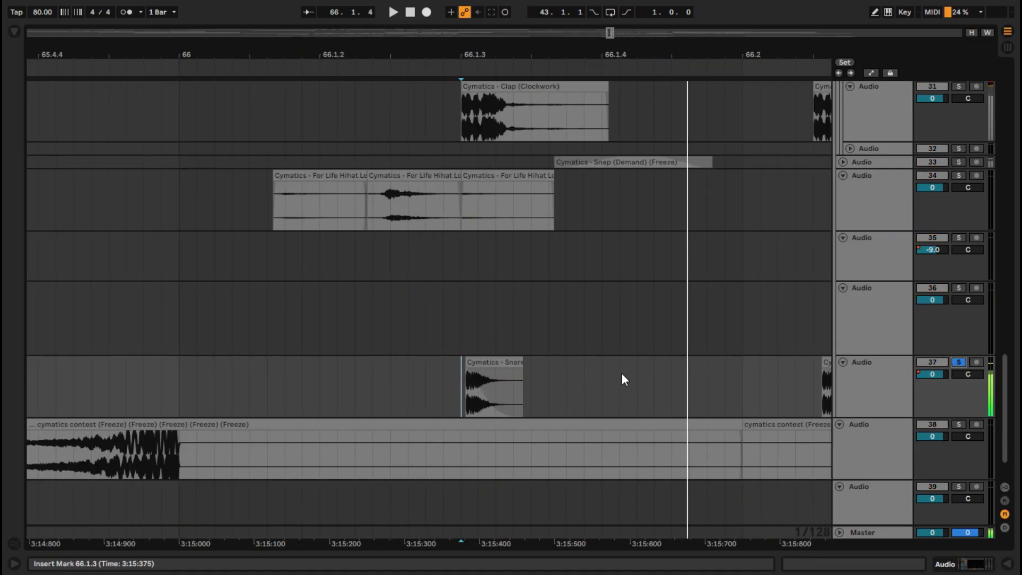
left_click(500, 361)
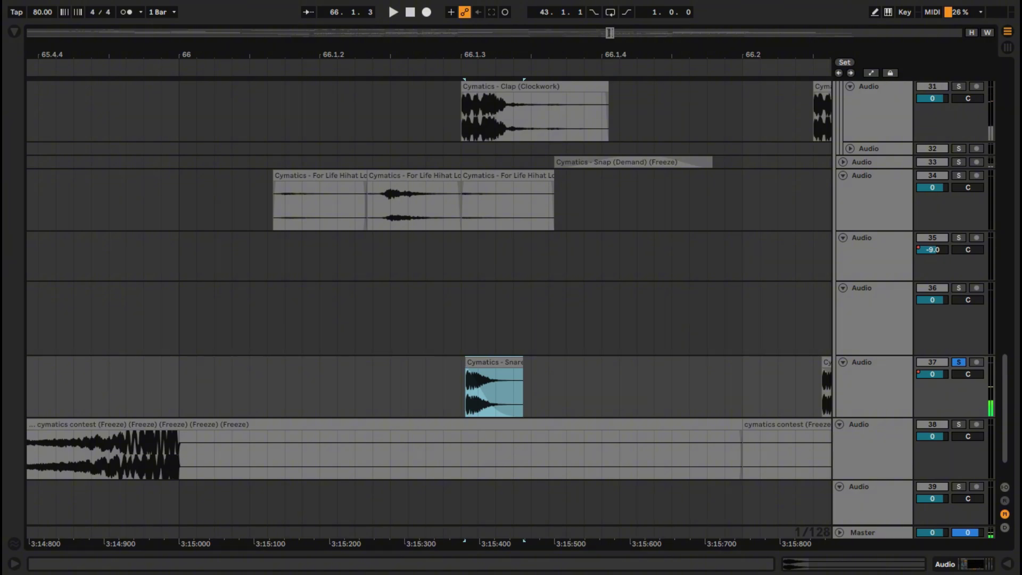
Examine how the short Snare (Saturate) clips on audio track 37 are spread across the arrangement and how the 66.1.3 clip is shaped
scroll(346, 392, "down", 10)
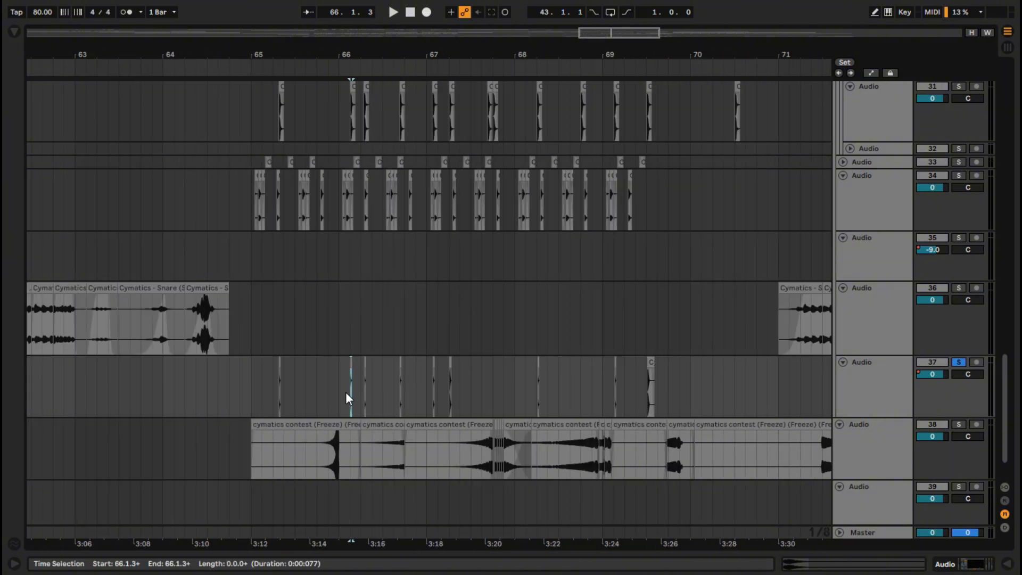
scroll(354, 398, "up", 3)
key("plus")
key("plus")
key("plus")
key("plus")
key("plus")
key("plus")
key("plus")
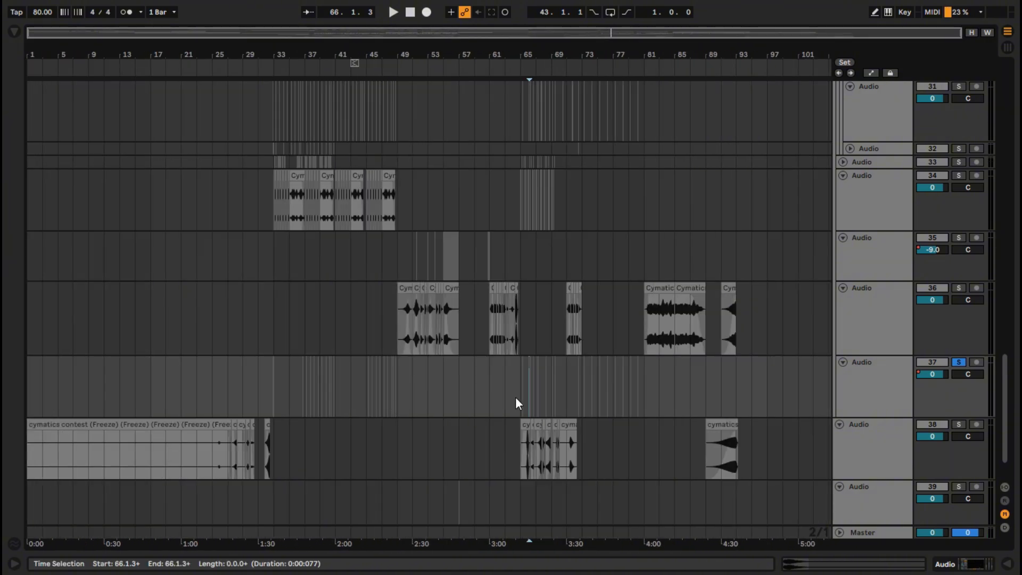
key("plus")
key("plus")
key("plus")
key("plus")
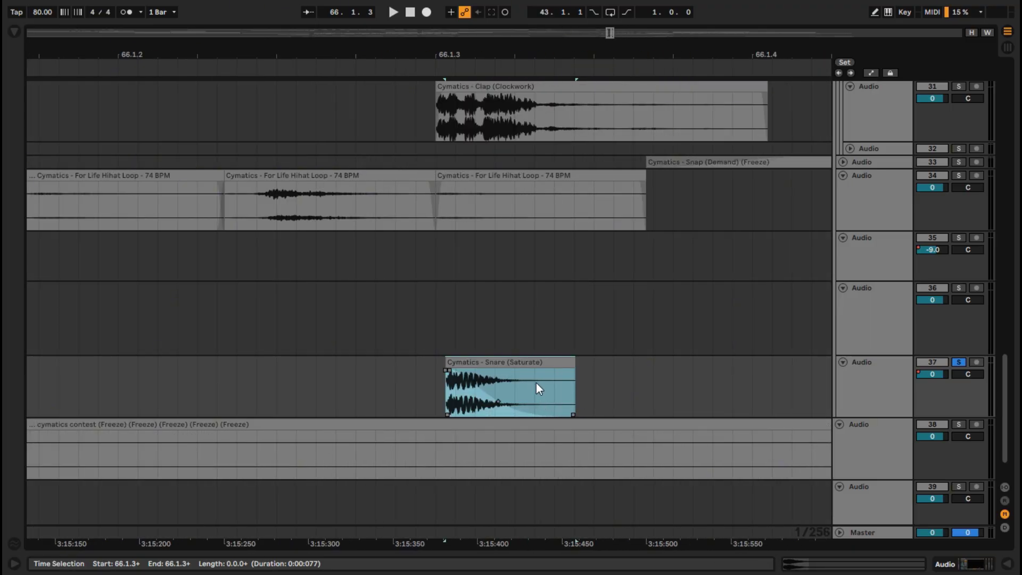
Show track 37's effect chain and audition the Snare (Saturate) clip with Grain Delay switched off and back on
left_click(1007, 562)
scroll(631, 295, "down", 2)
scroll(633, 298, "down", 2)
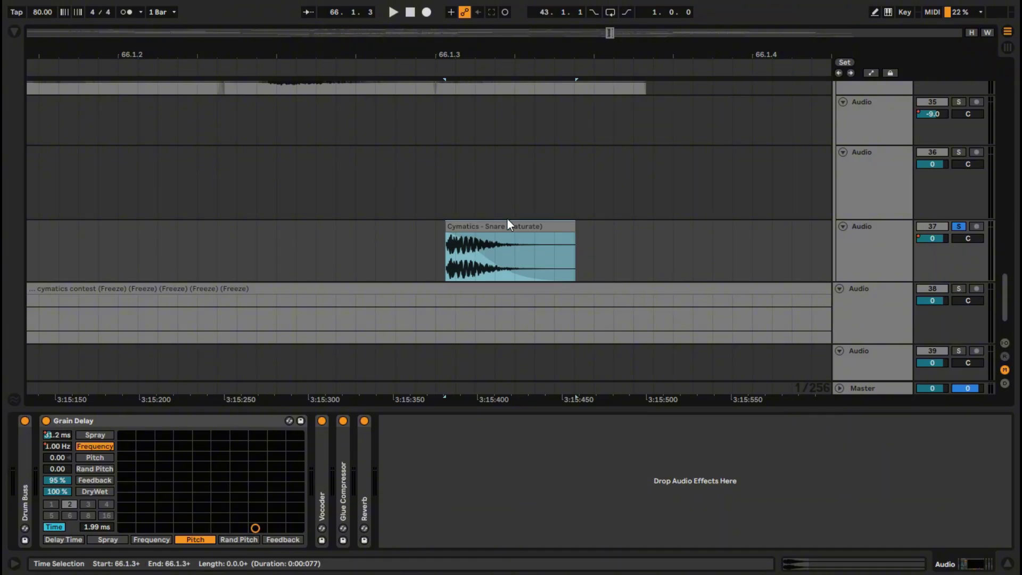
left_click(445, 245)
key("space")
left_click(45, 421)
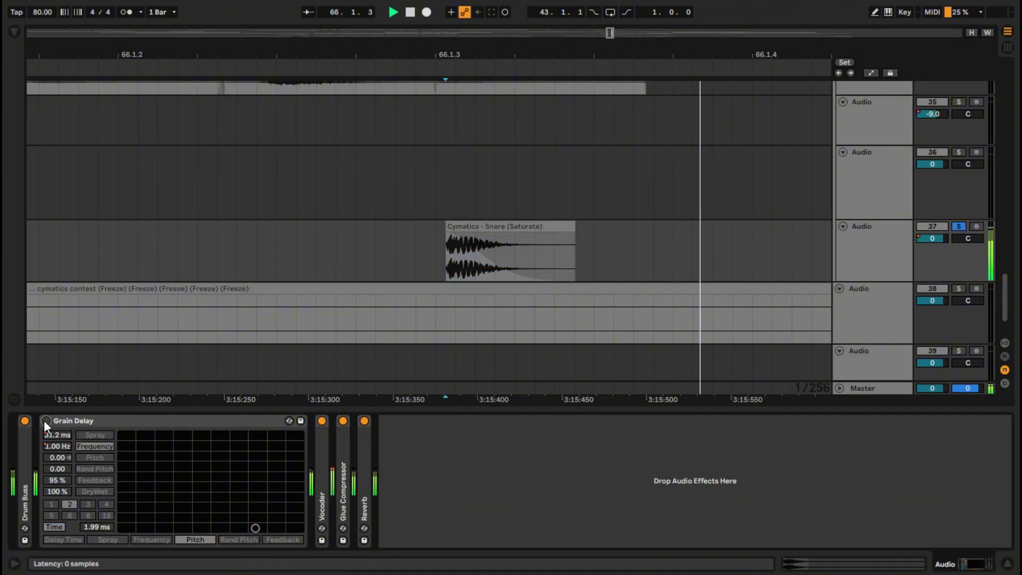
left_click(46, 420)
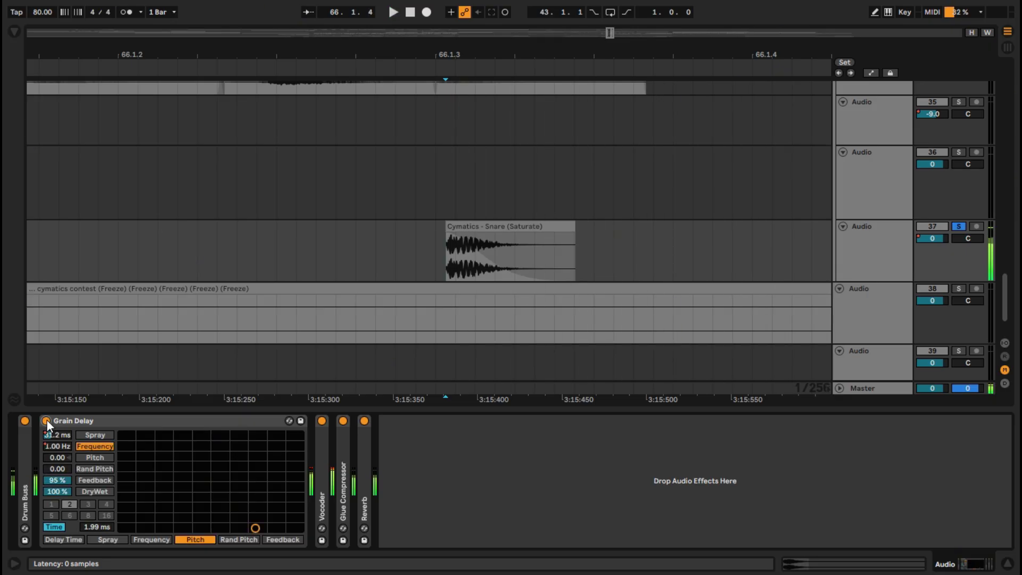
left_click(1008, 564)
Examine the frozen cymatics contest clips and their crossfades on audio track 38 between bars 65 and 68
scroll(675, 386, "down", 6)
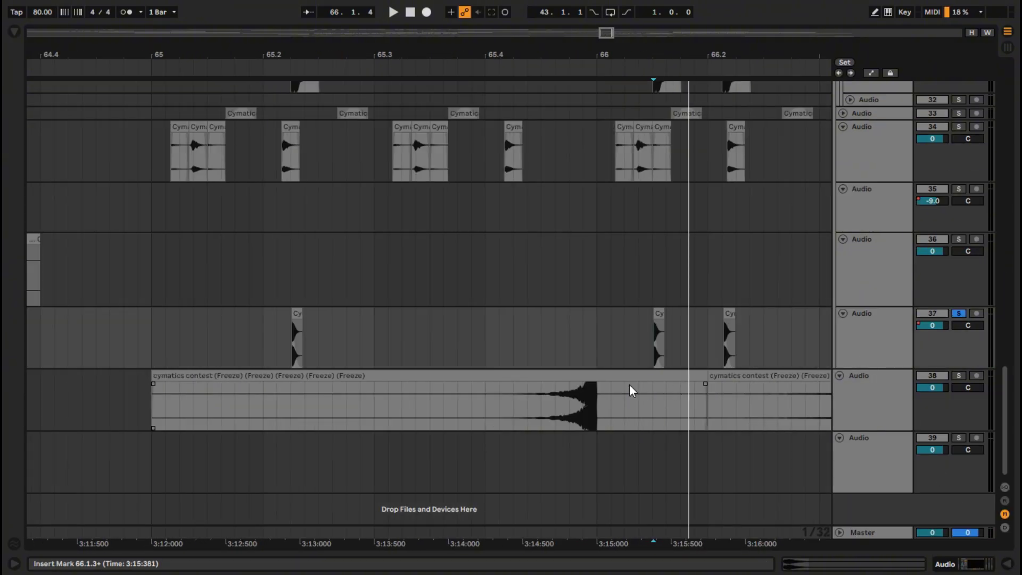
scroll(568, 375, "down", 7)
scroll(468, 394, "up", 7)
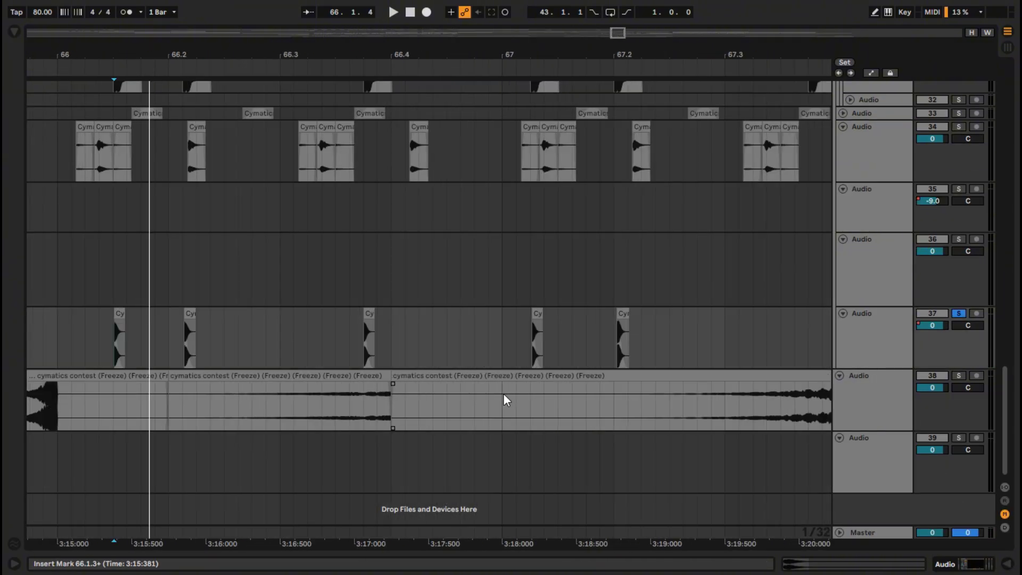
scroll(552, 395, "down", 6)
scroll(538, 396, "up", 6)
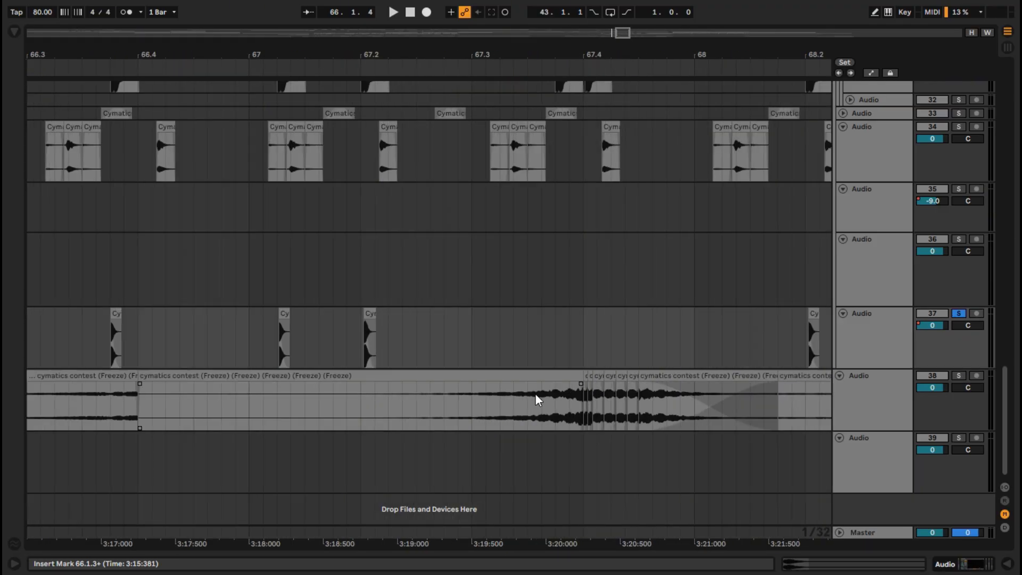
scroll(535, 393, "down", 3)
scroll(647, 360, "up", 6)
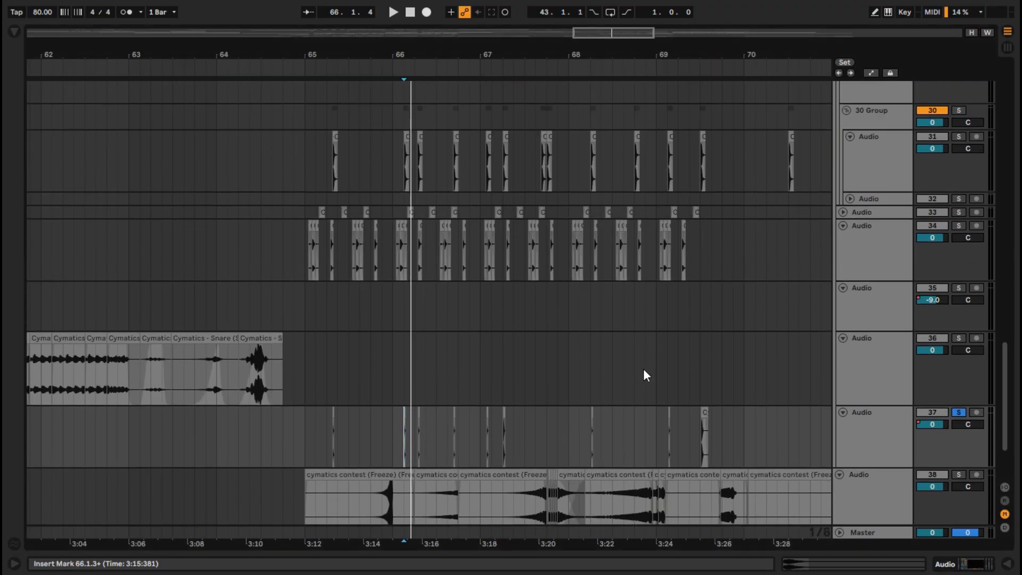
scroll(643, 369, "down", 4)
Solo audio track 38 and audition its cymatics contest clips from 66.2.3
left_click(959, 404)
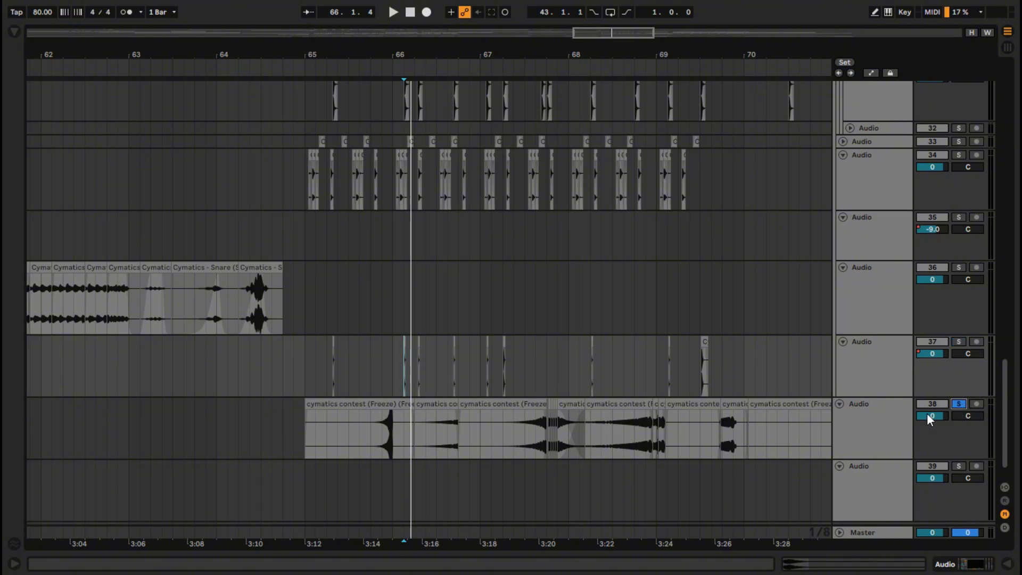
scroll(450, 420, "up", 3)
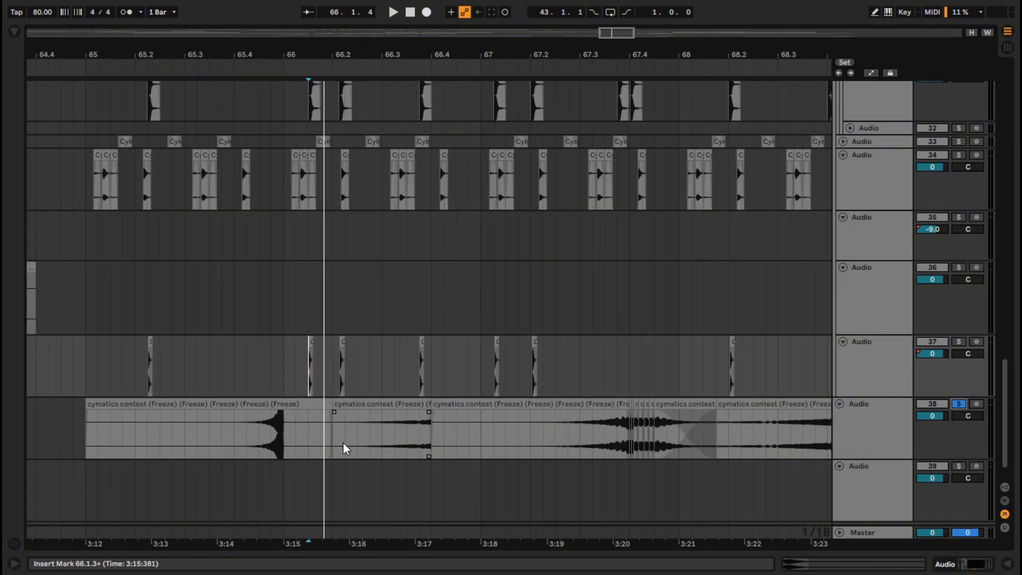
scroll(344, 434, "up", 3)
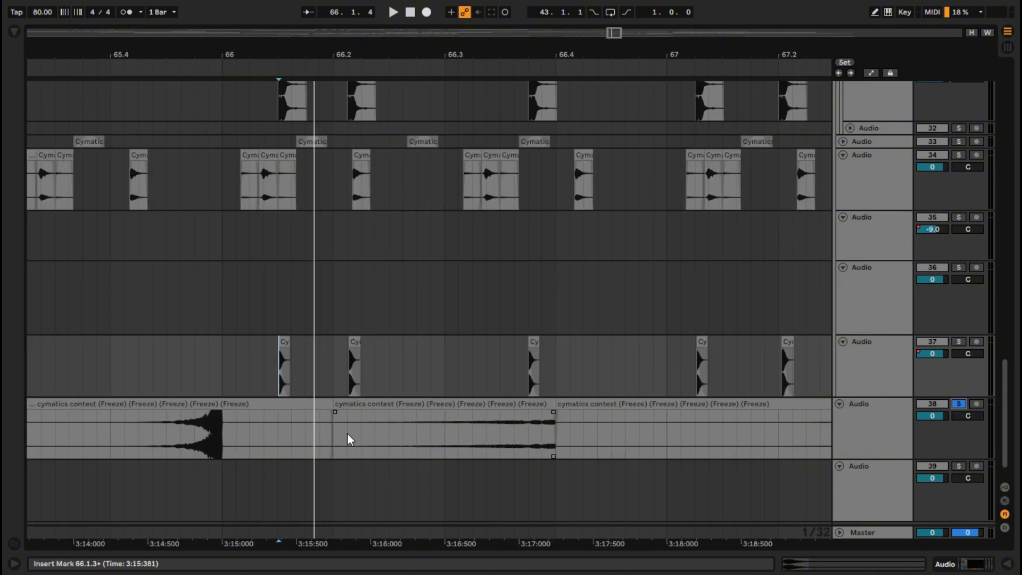
left_click(403, 437)
key("space")
scroll(576, 456, "down", 6)
key("space")
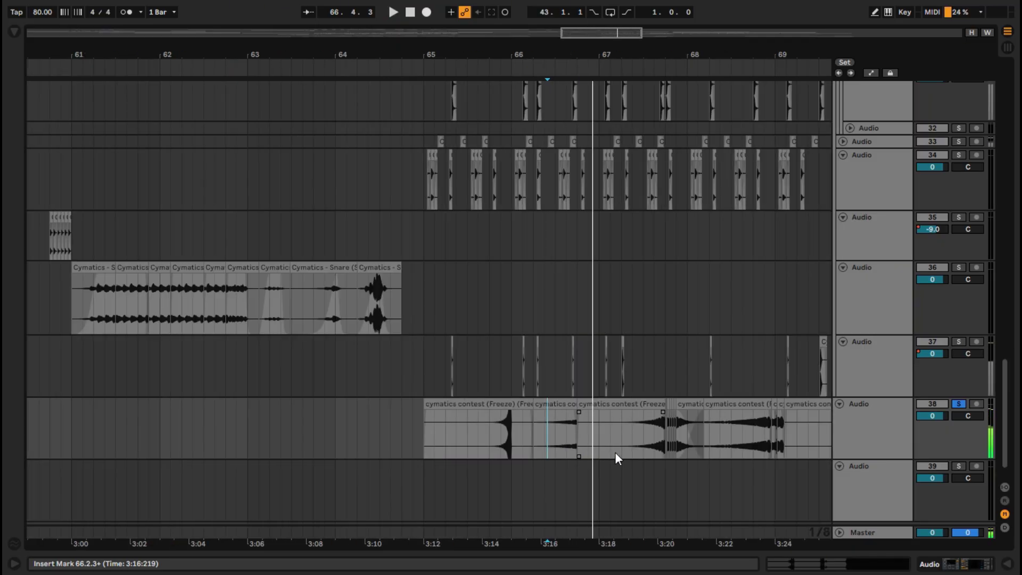
Audition the rising cymatics contest clip on soloed audio track 38 from 67.1.3
scroll(615, 453, "down", 3)
scroll(717, 445, "up", 5)
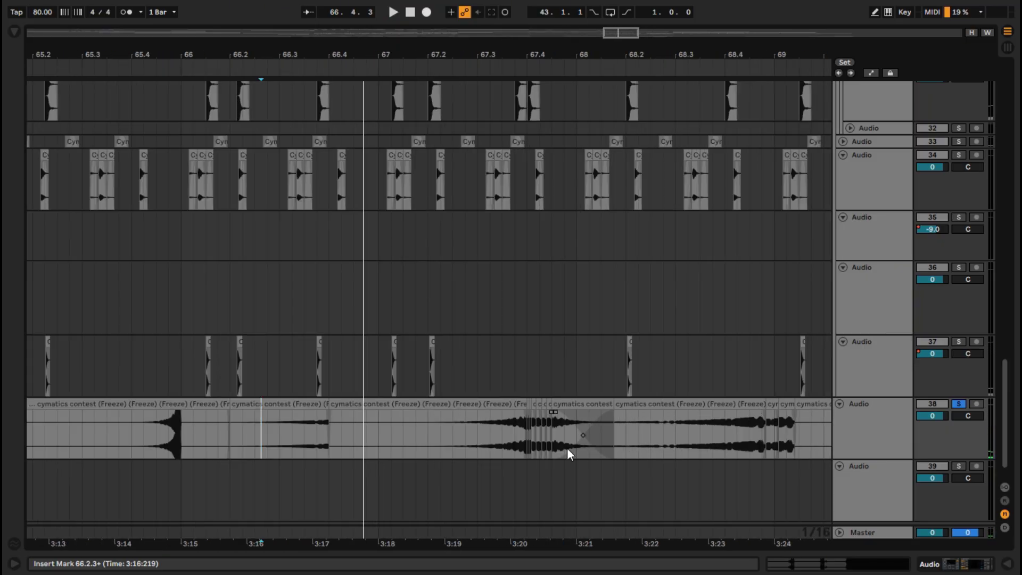
left_click(403, 436)
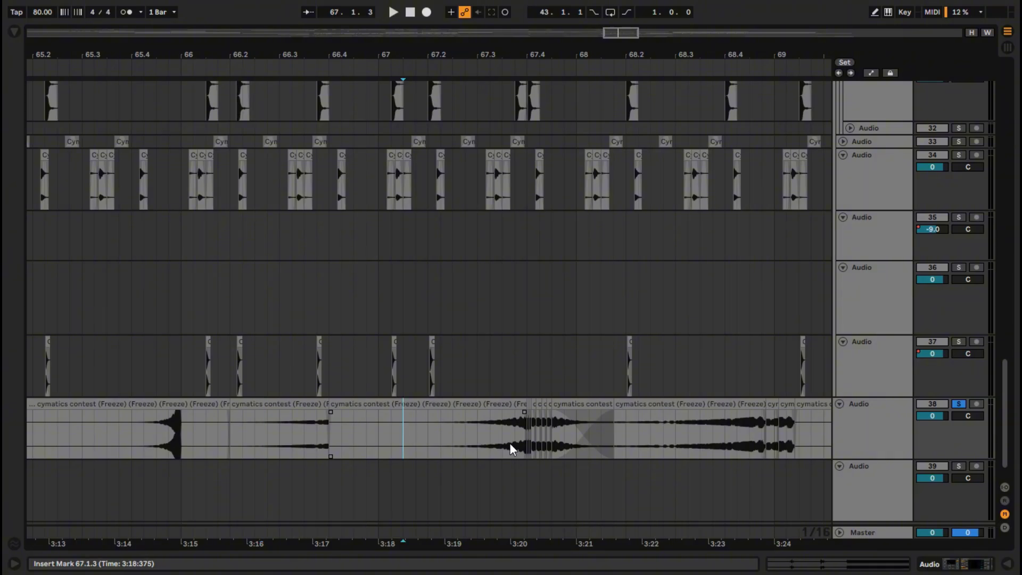
key("space")
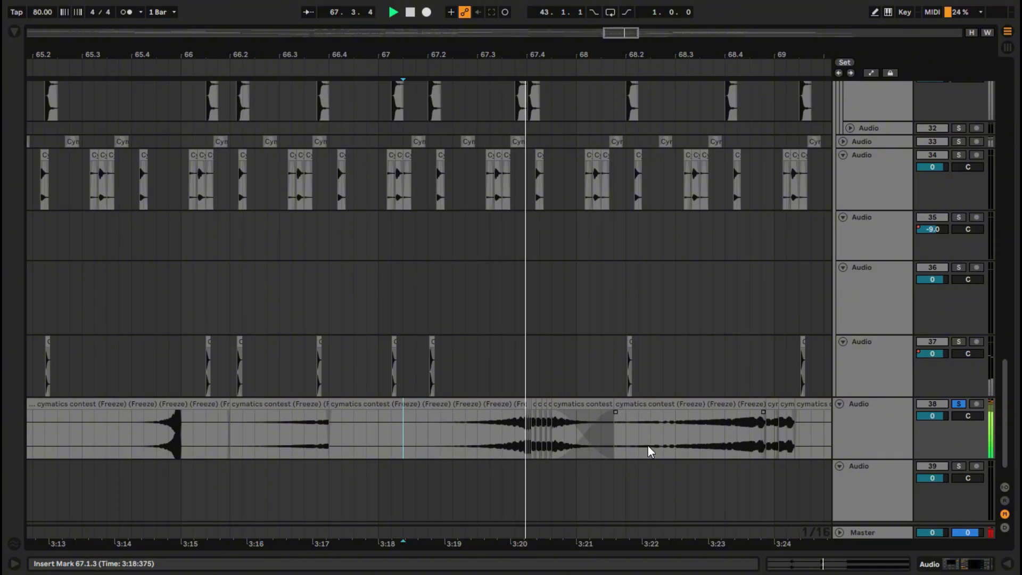
Audition the following cymatics contest clips on audio track 38 from 68.4.1 and from 69.3.3
scroll(647, 445, "down", 4)
scroll(614, 442, "up", 2)
left_click(613, 442)
scroll(629, 442, "up", 2)
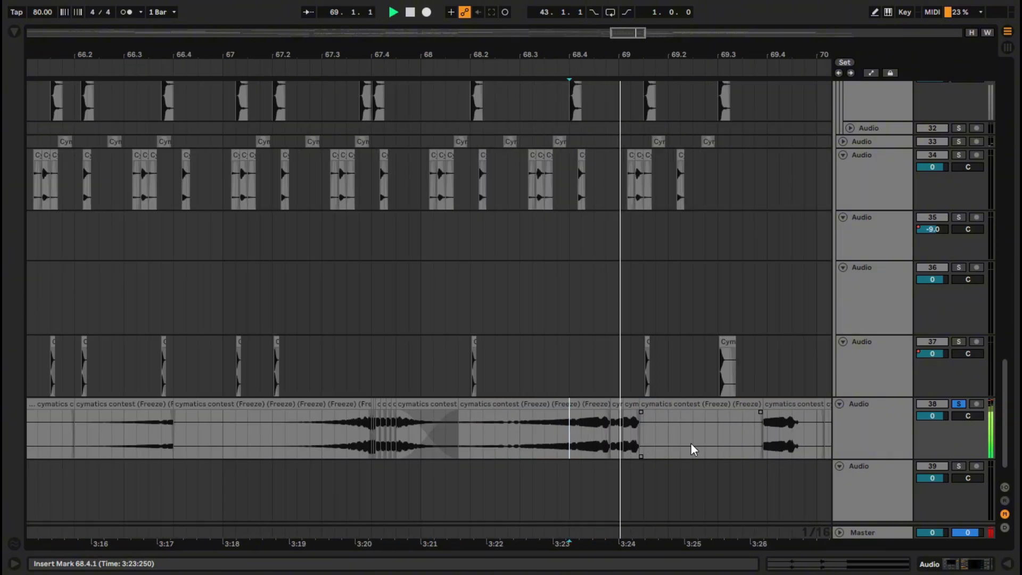
left_click(748, 440)
scroll(754, 442, "down", 4)
scroll(755, 442, "up", 4)
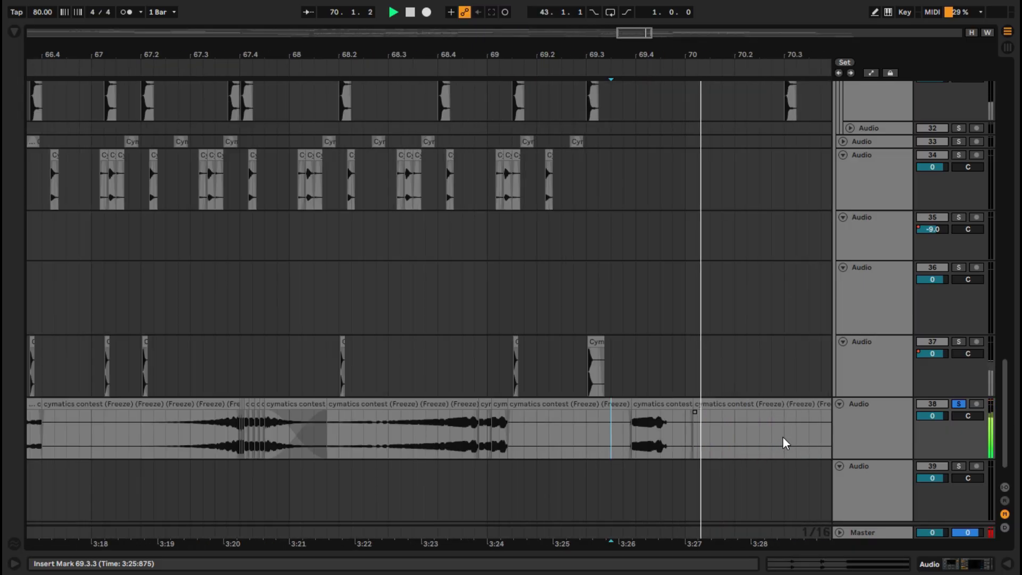
key("space")
Unsolo audio track 38 and look over the drums group clips between bars 65 and 73
left_click(958, 405)
scroll(694, 440, "down", 6)
scroll(721, 413, "up", 4)
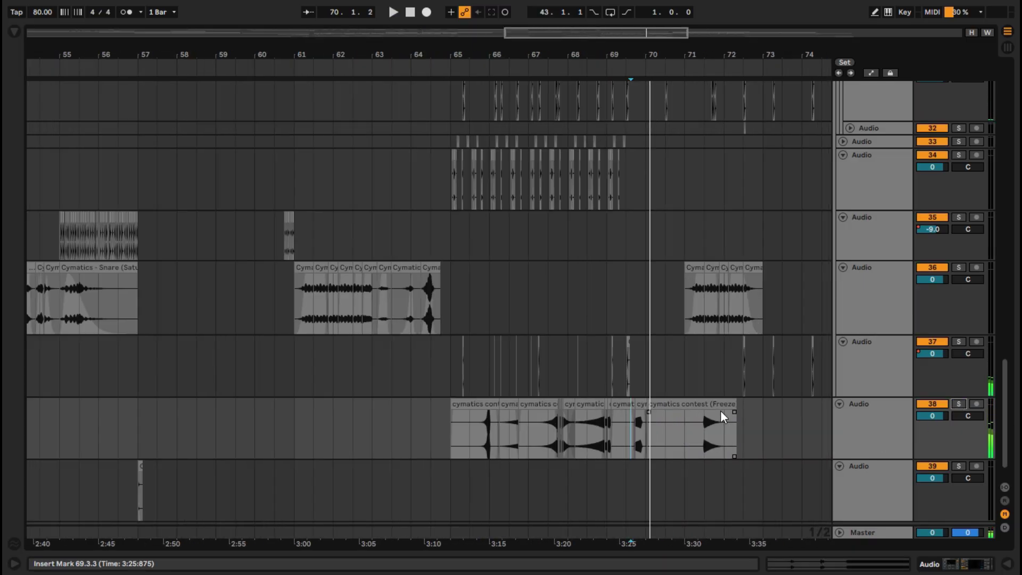
scroll(533, 399, "up", 2)
scroll(507, 401, "up", 8)
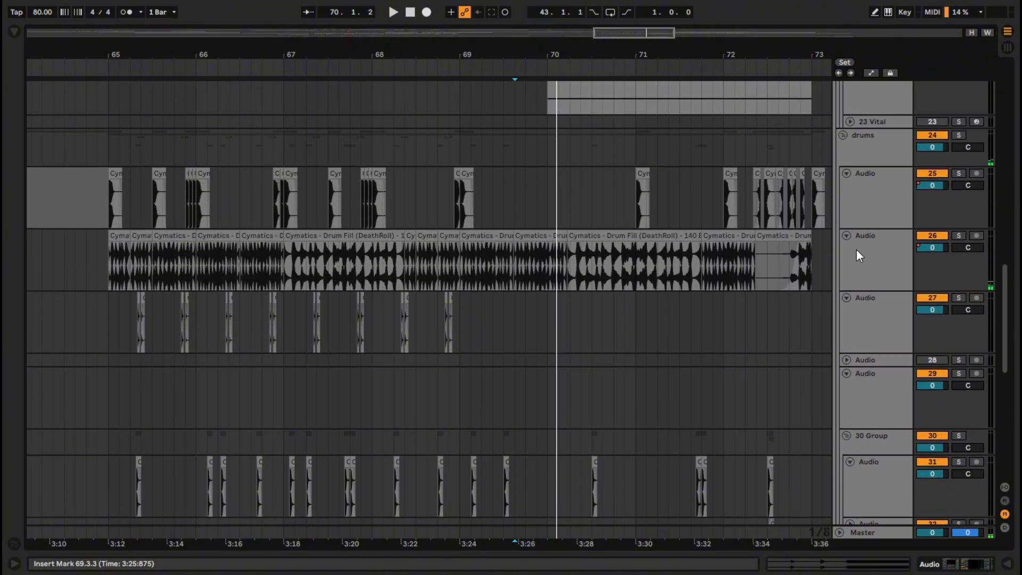
Collapse audio tracks 26 and 25 in the drums group
left_click(847, 235)
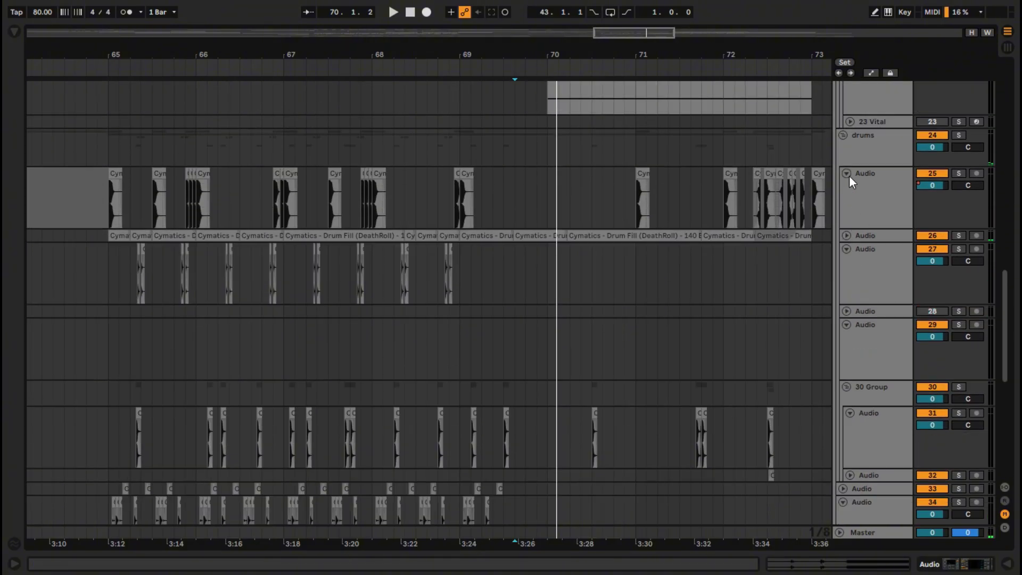
left_click(847, 173)
scroll(533, 309, "up", 2)
scroll(484, 296, "up", 4)
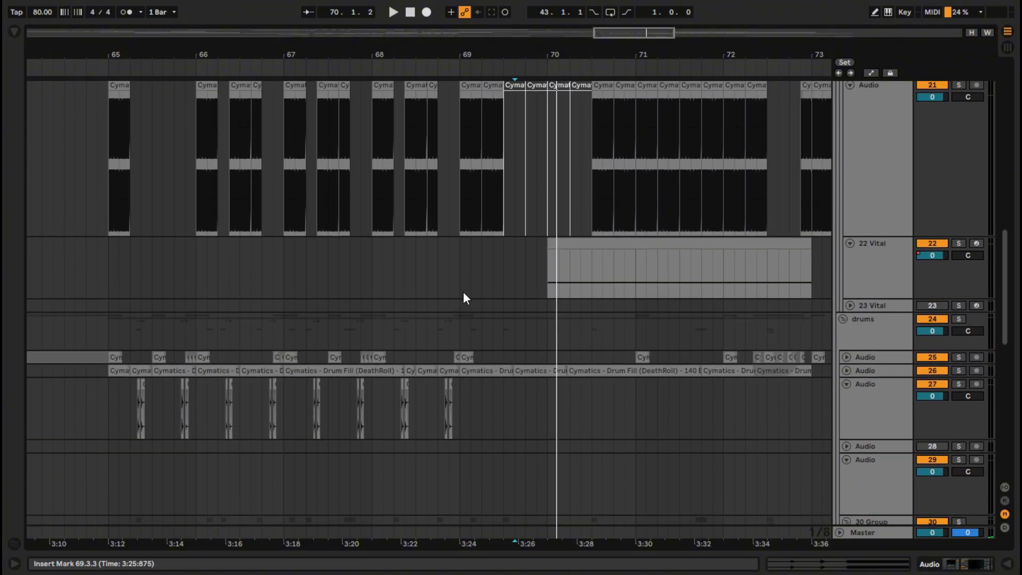
Set the insert mark at 69.1.1 on the 22 Vital track and look over its clips between bars 70 and 81
left_click(464, 291)
scroll(507, 321, "up", 3)
scroll(547, 428, "up", 1)
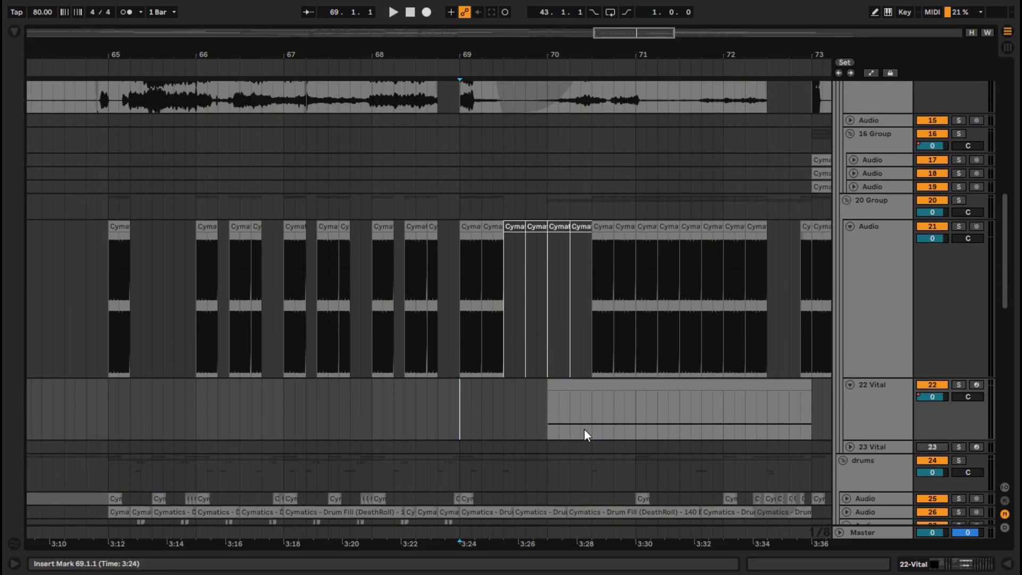
scroll(586, 429, "down", 4)
scroll(650, 427, "down", 2)
scroll(627, 424, "up", 6)
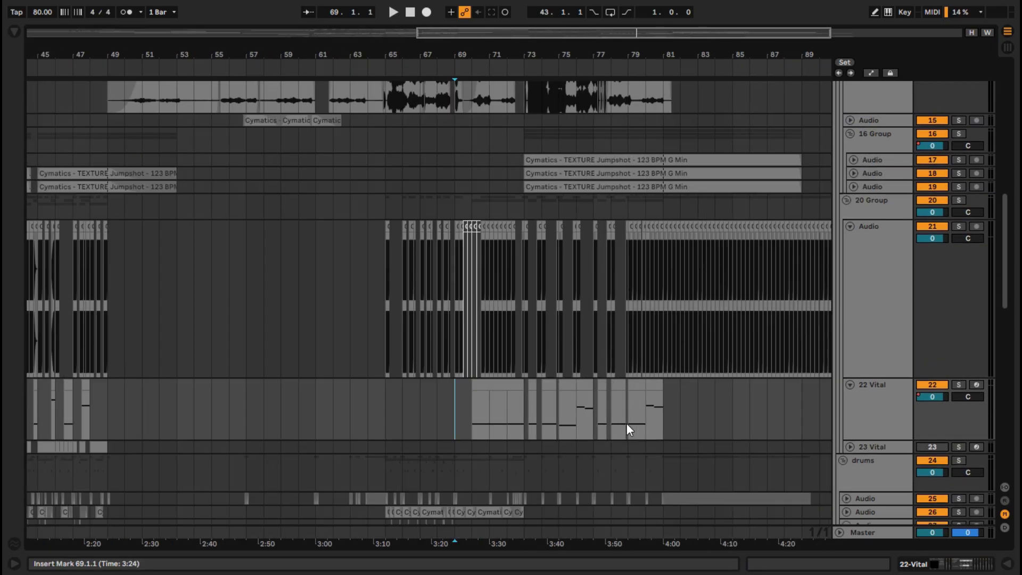
scroll(616, 429, "down", 4)
scroll(564, 451, "up", 2)
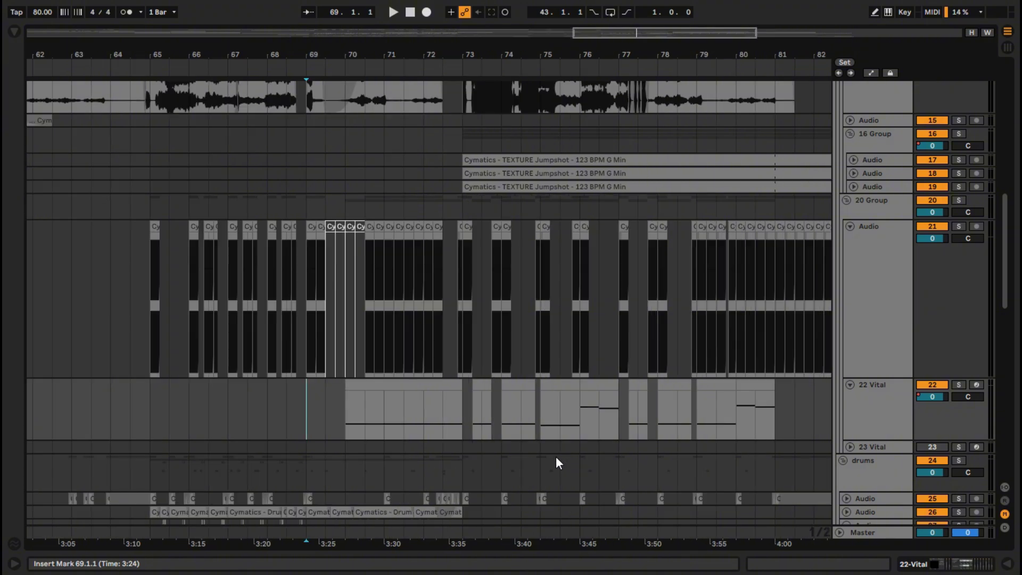
Audition the full arrangement from 73.1.1, following the sub bass, Vital and texture tracks
left_click(464, 472)
scroll(490, 453, "down", 3)
key("space")
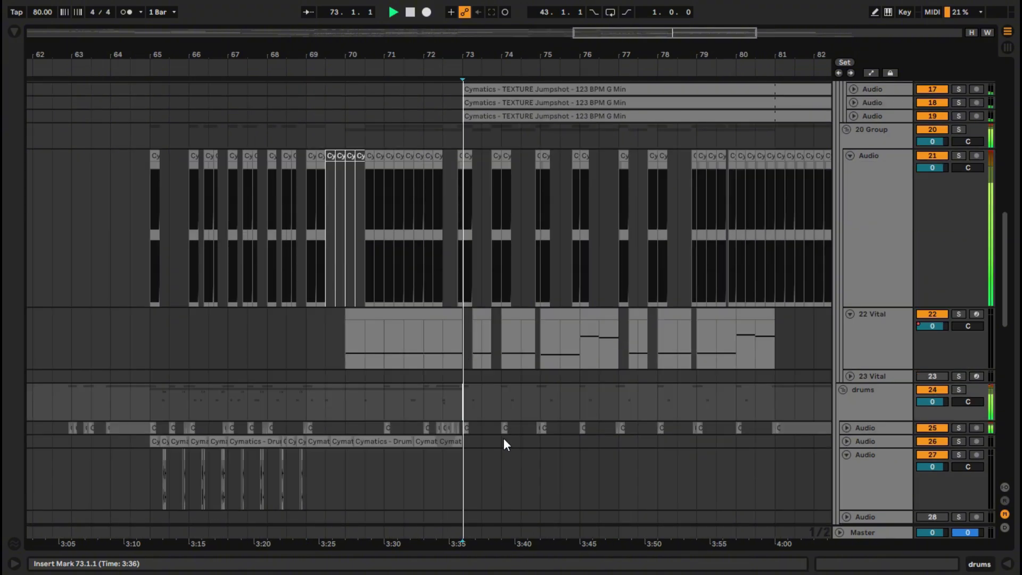
scroll(538, 436, "up", 4)
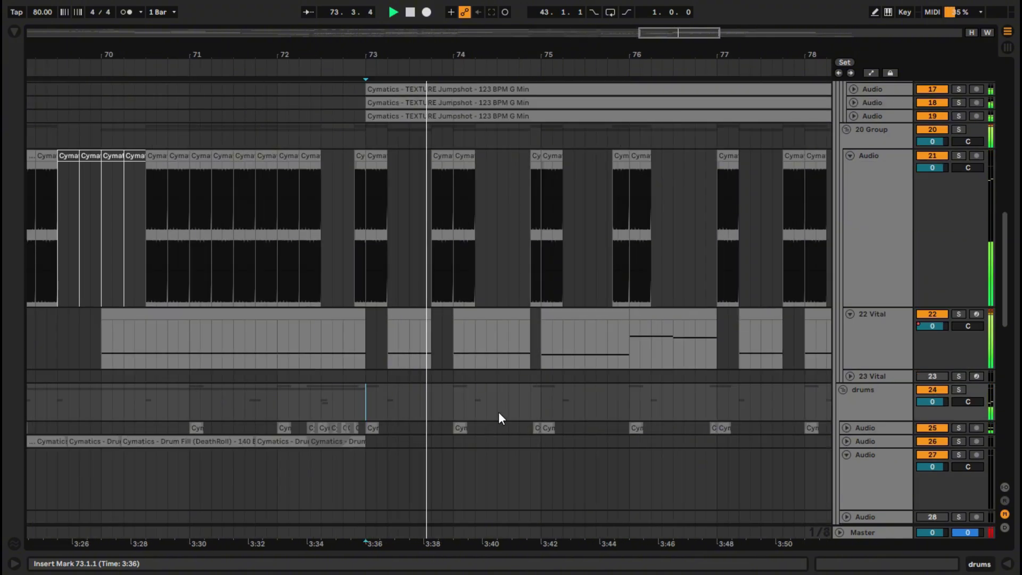
scroll(536, 365, "up", 8)
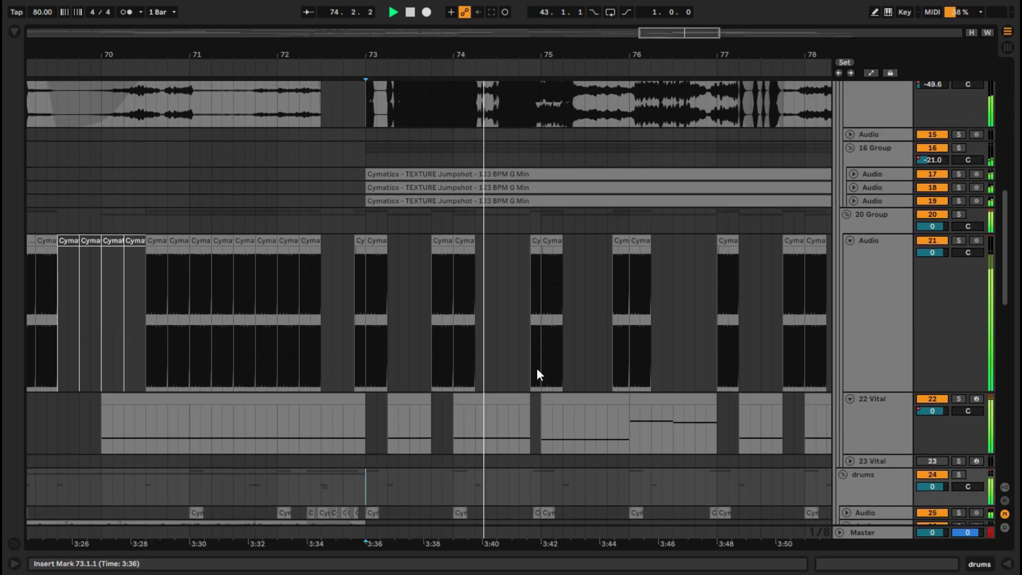
Select the recorded clip on the Audio1 track that starts at 73.1.1
scroll(677, 311, "down", 3)
scroll(636, 296, "down", 2)
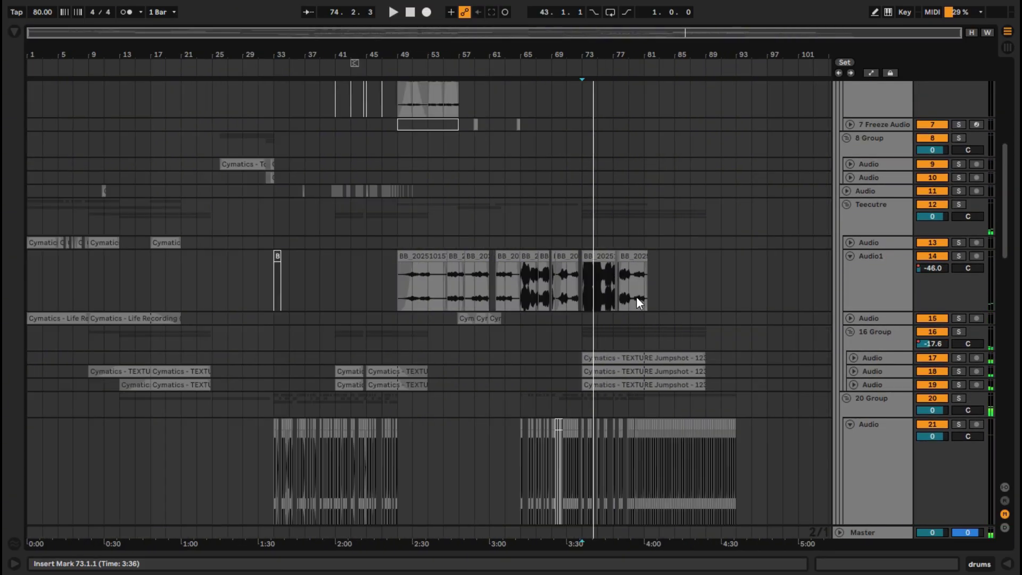
scroll(637, 296, "up", 2)
left_click(500, 257)
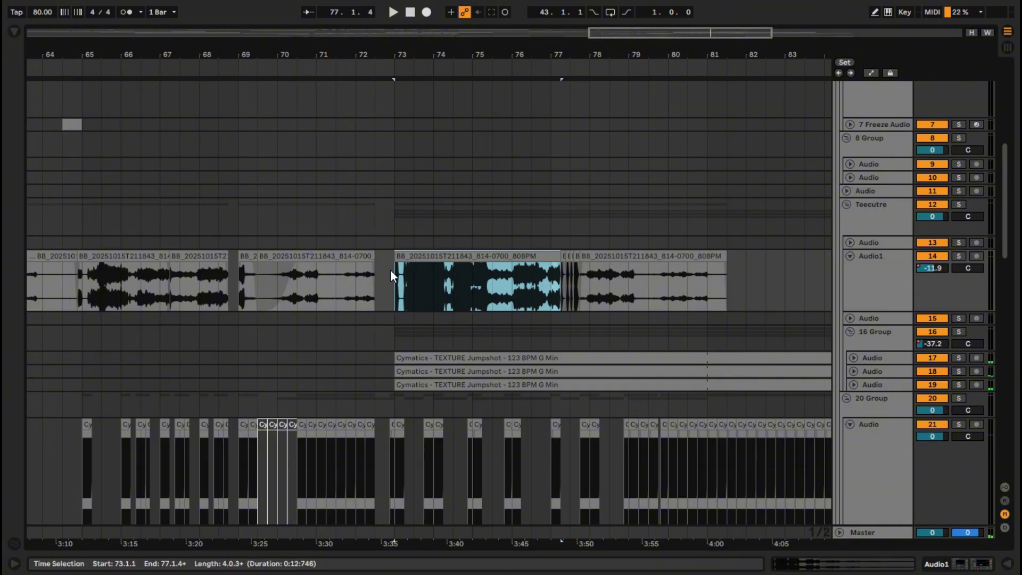
Expand audio tracks 17, 18 and 19 in 16 Group to view their texture clips, and collapse them again
scroll(474, 295, "down", 3)
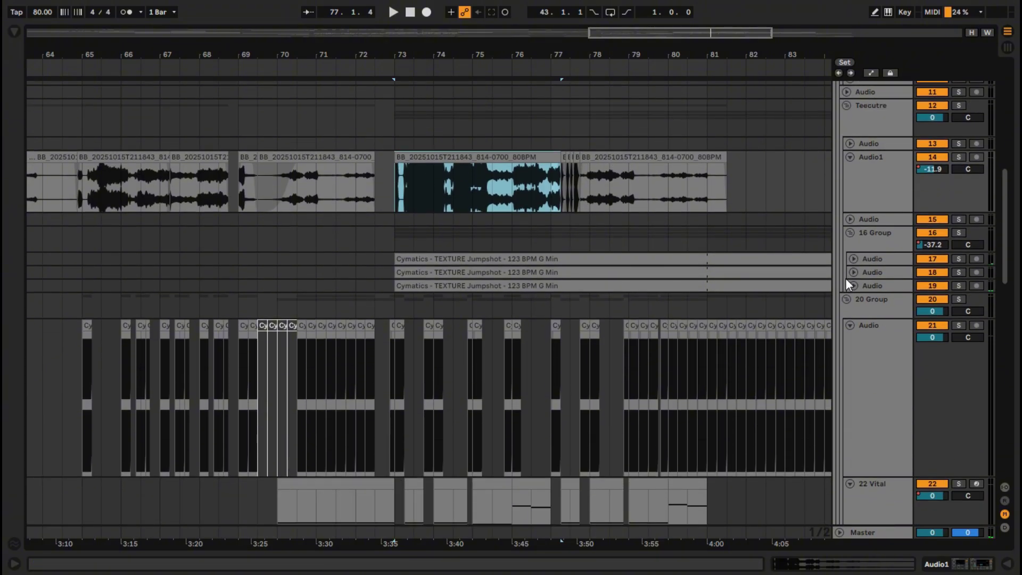
left_click(847, 279)
left_click(854, 285)
left_click(855, 261)
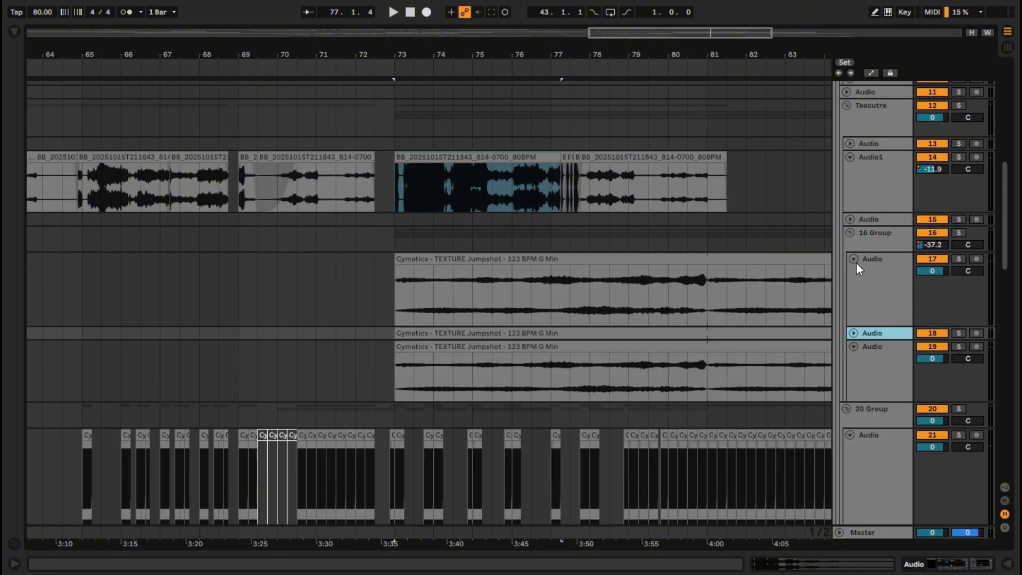
left_click(855, 332)
left_click(853, 333)
left_click(853, 261)
left_click(854, 287)
Select the 22 Vital track and expand audio track 25 in the drums group to show its kick clips
scroll(630, 336, "down", 5)
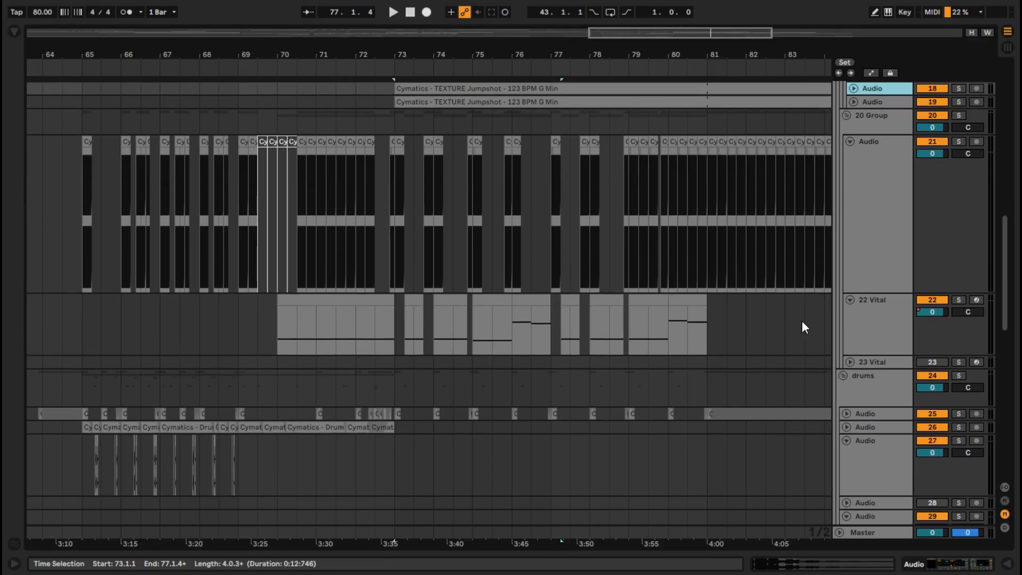
left_click(870, 320)
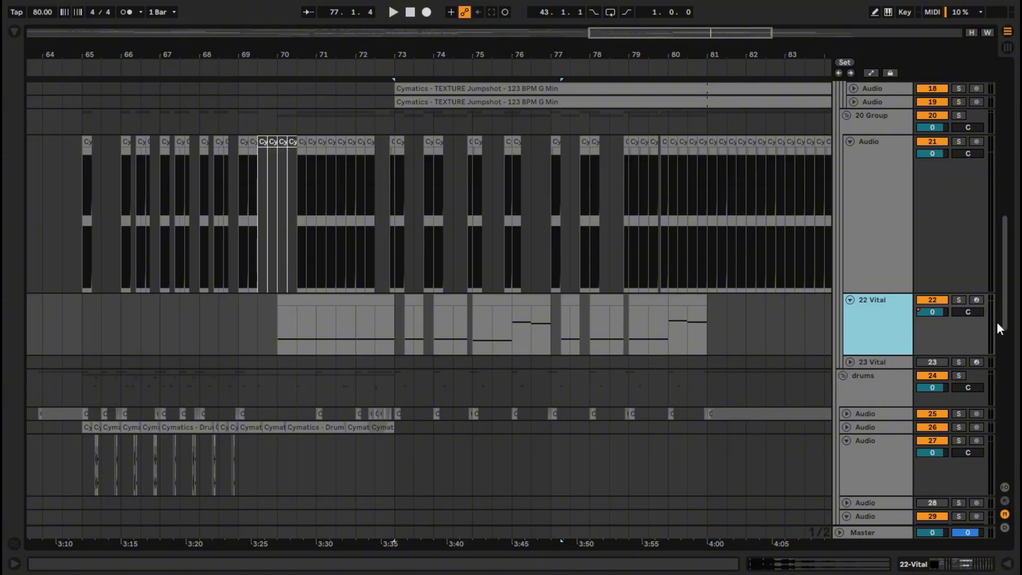
scroll(561, 349, "down", 2)
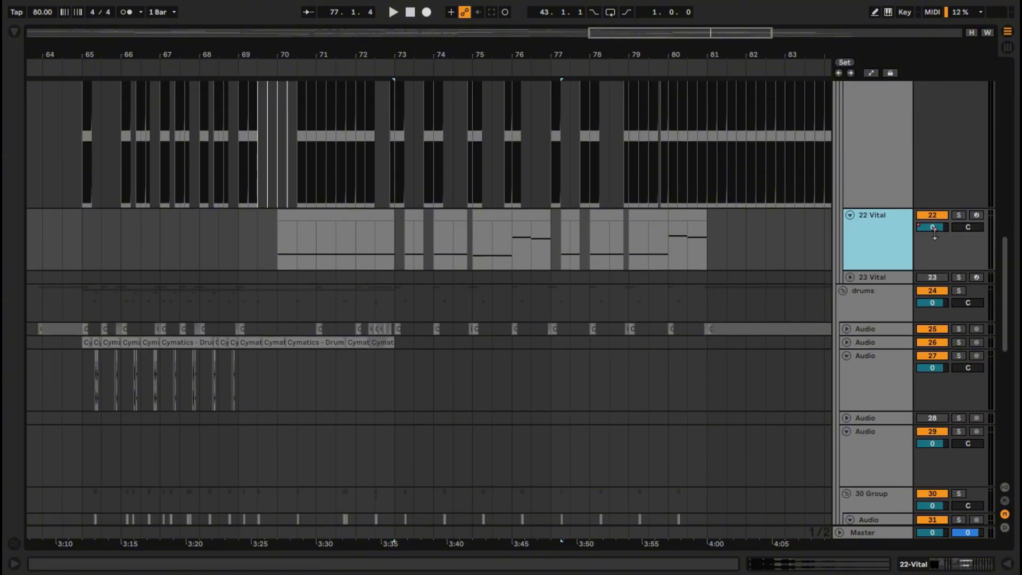
left_click(844, 329)
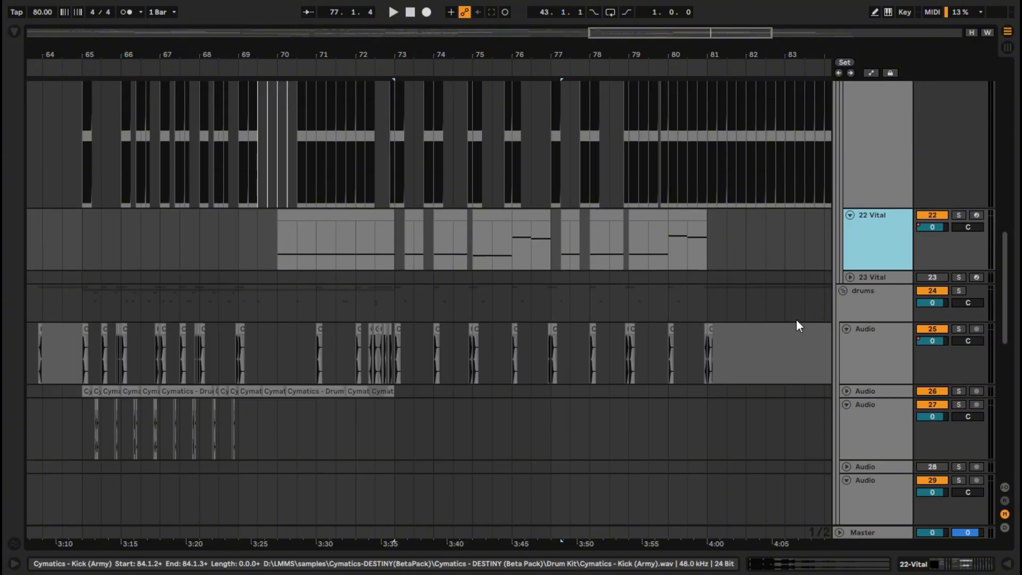
Solo the 22 Vital track and audition its clip from 77.2.1
left_click(959, 215)
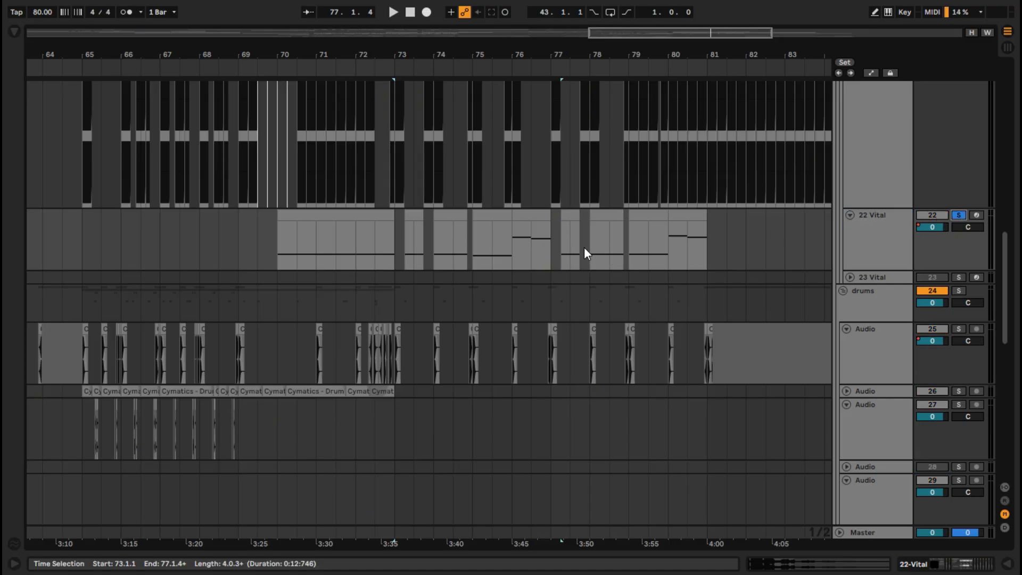
scroll(511, 243, "up", 5, "ctrl")
left_click(480, 238)
key("space")
scroll(525, 292, "down", 3, "ctrl")
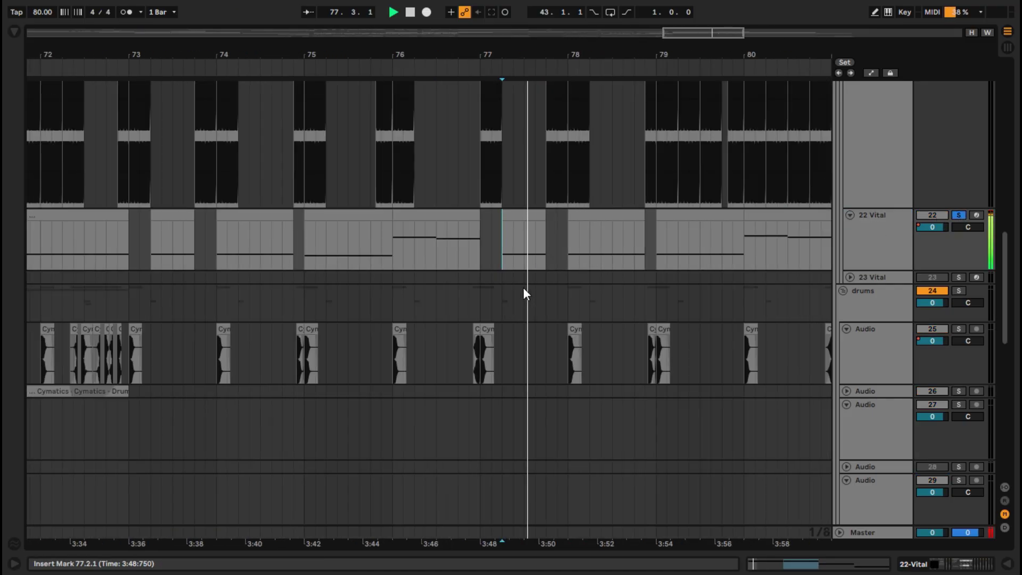
scroll(525, 292, "up", 2, "ctrl")
scroll(449, 283, "down", 5, "ctrl")
Examine the drum, percussion and effect clips on the tracks from 22 Vital down to audio track 39
scroll(660, 307, "up", 3, "ctrl")
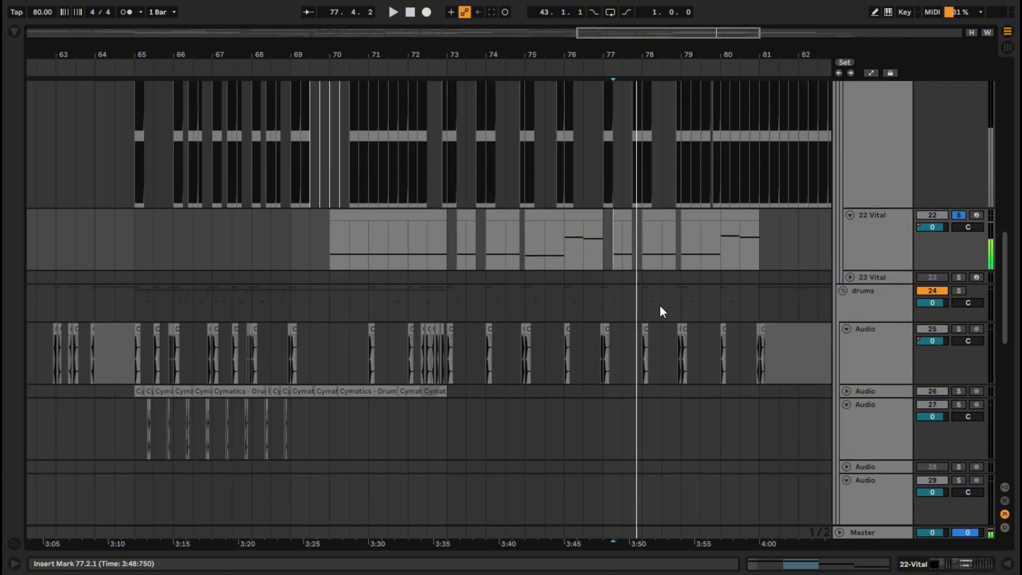
scroll(678, 312, "down", 4, "ctrl")
scroll(605, 341, "up", 4, "ctrl")
scroll(655, 347, "down", 2)
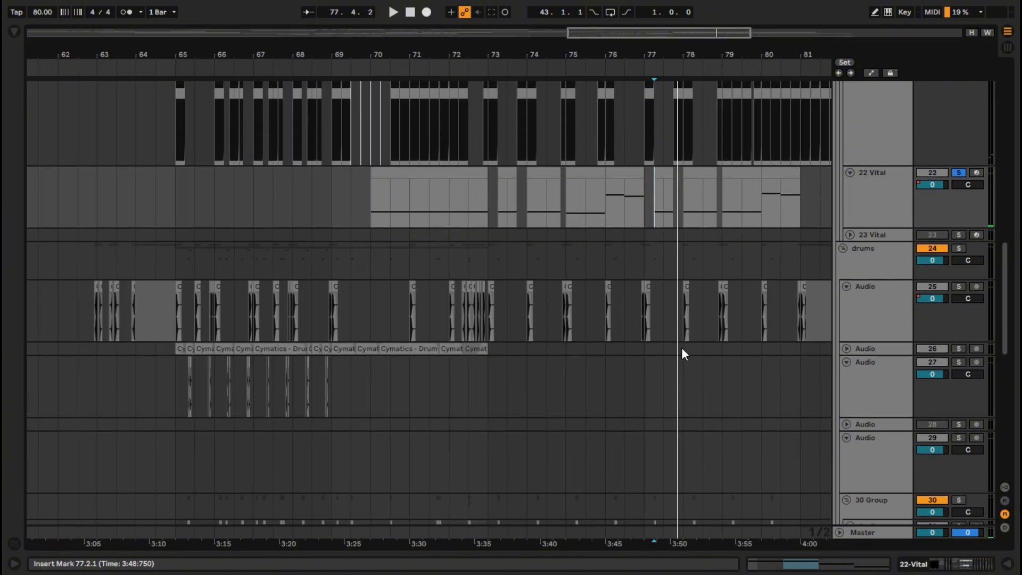
scroll(689, 352, "down", 3, "ctrl")
scroll(677, 362, "up", 2, "ctrl")
scroll(623, 384, "down", 3)
scroll(554, 413, "down", 8)
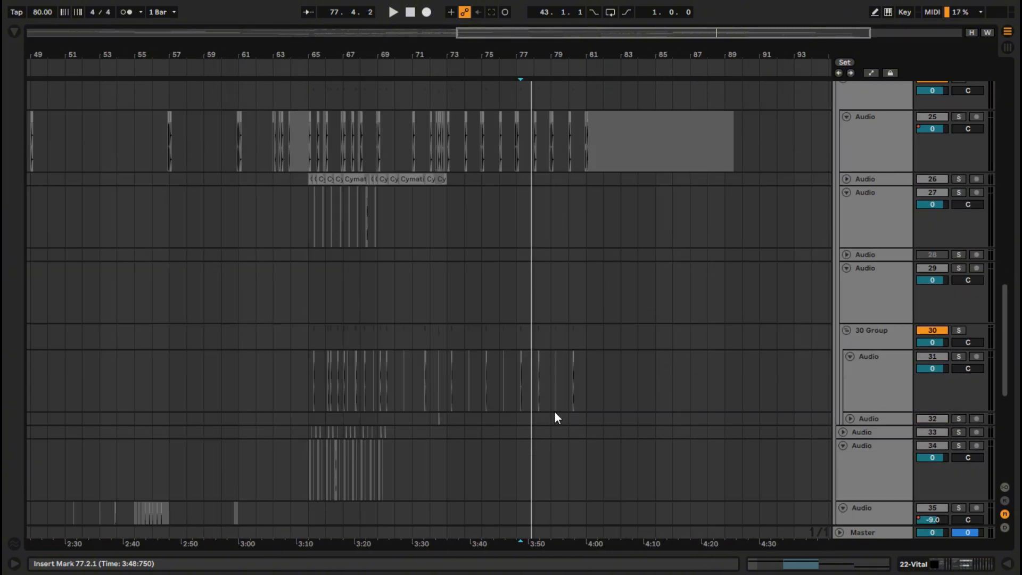
scroll(556, 408, "up", 8)
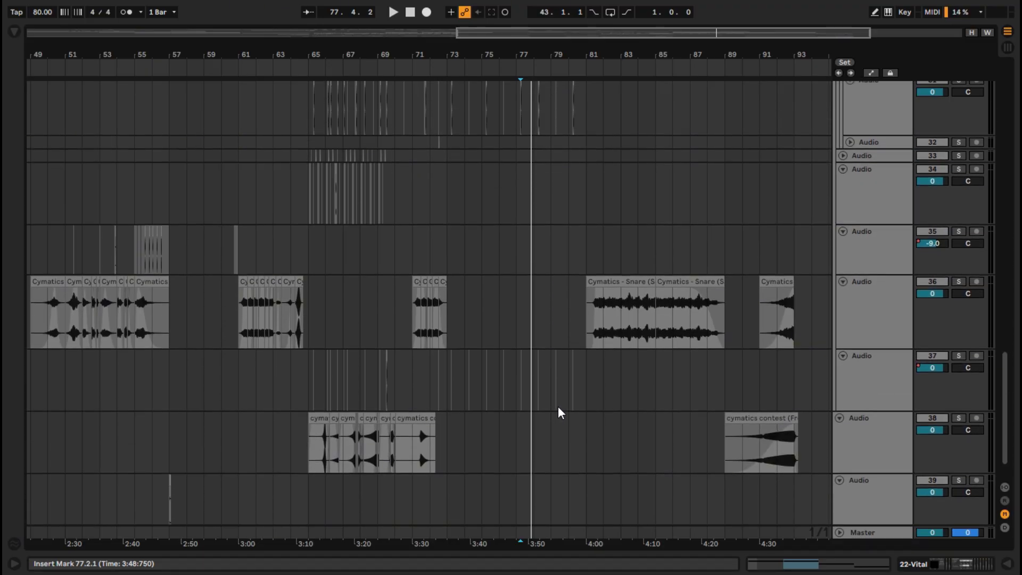
scroll(591, 347, "up", 2)
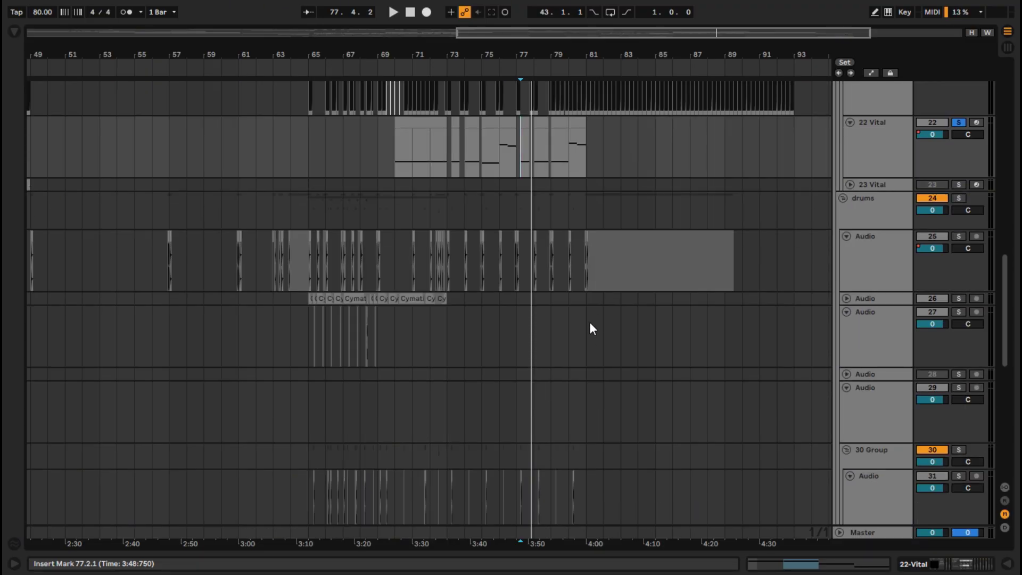
Audition the end of the soloed 22 Vital part from 80.1.1 into bar 81
left_click(590, 323)
scroll(576, 329, "up", 3, "ctrl")
left_click(544, 334)
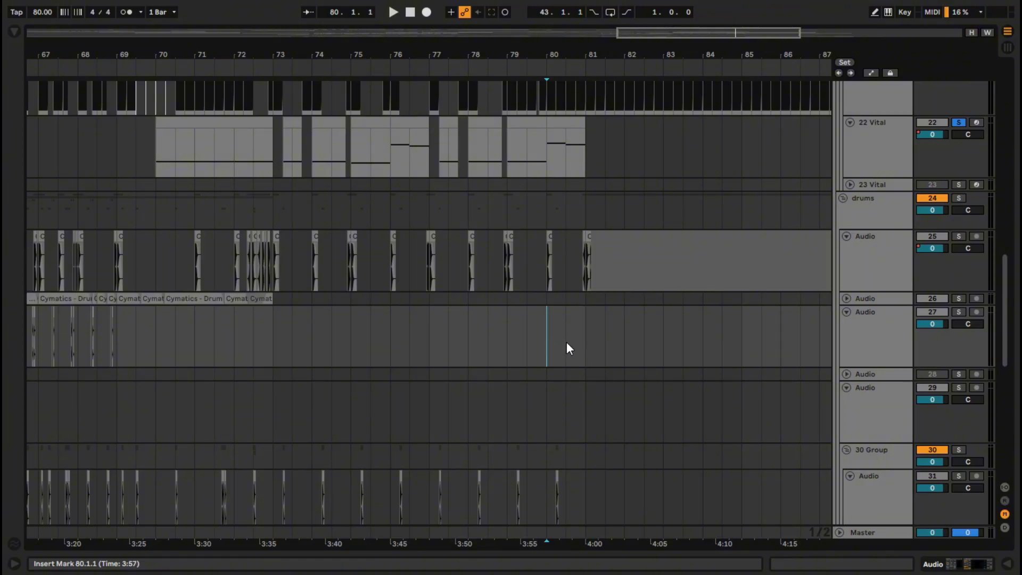
scroll(596, 348, "down", 2)
scroll(627, 357, "down", 4, "ctrl")
scroll(685, 372, "up", 3, "ctrl")
key("space")
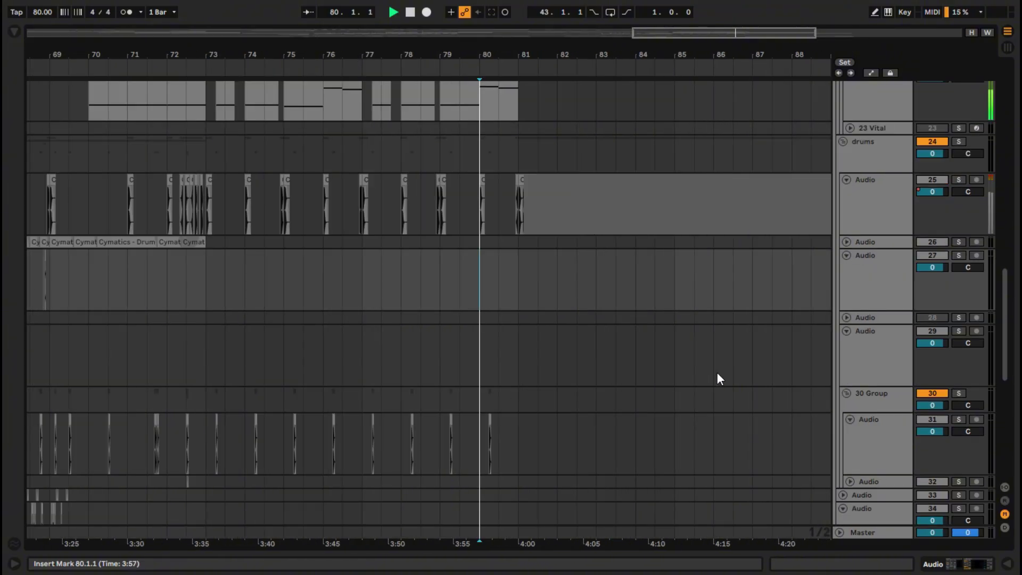
scroll(676, 376, "up", 3, "ctrl")
scroll(692, 372, "down", 3, "ctrl")
scroll(699, 379, "up", 3, "ctrl")
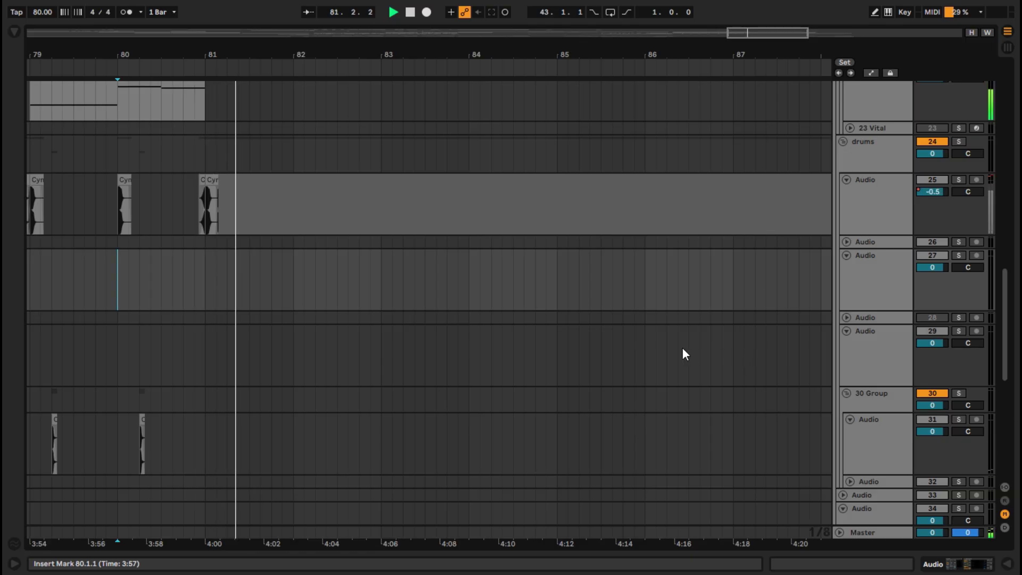
key("space")
scroll(640, 307, "down", 3, "ctrl")
Solo audio track 21 in 20 Group and audition its continuous run of cymatics clips from bar 82
scroll(640, 303, "up", 6)
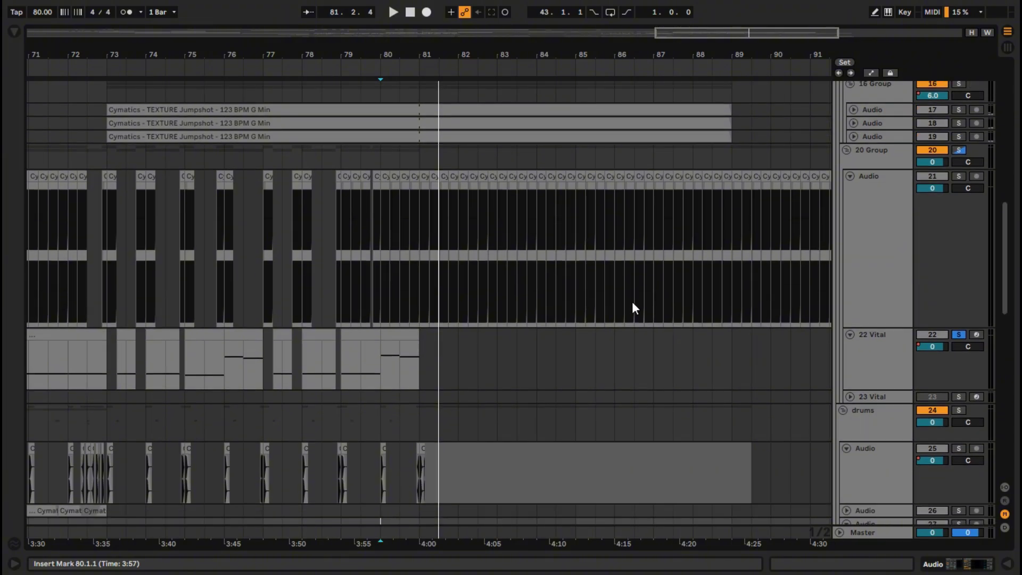
scroll(647, 302, "down", 5, "ctrl")
scroll(677, 308, "up", 5, "ctrl")
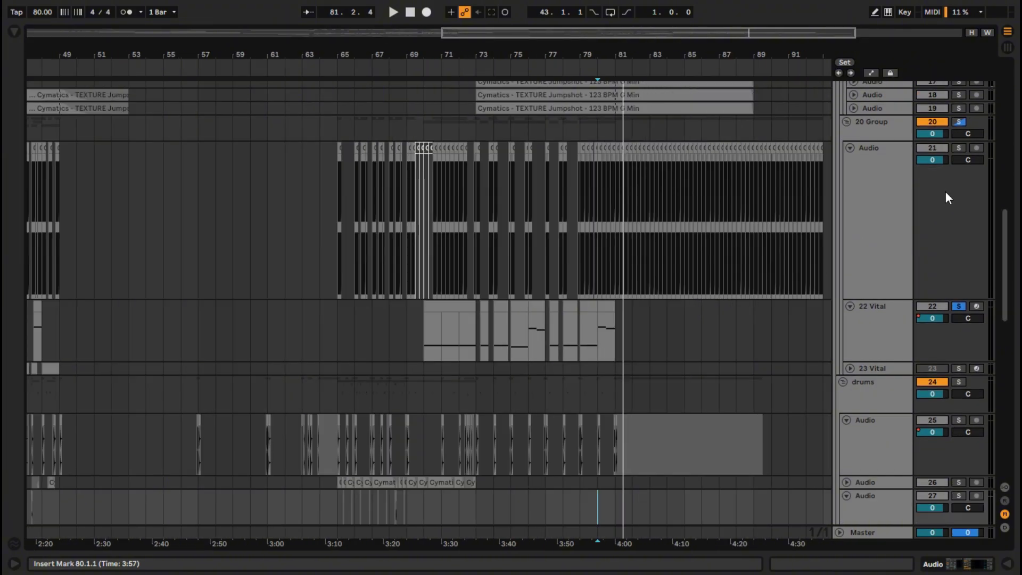
left_click(957, 148)
left_click(642, 216)
key("space")
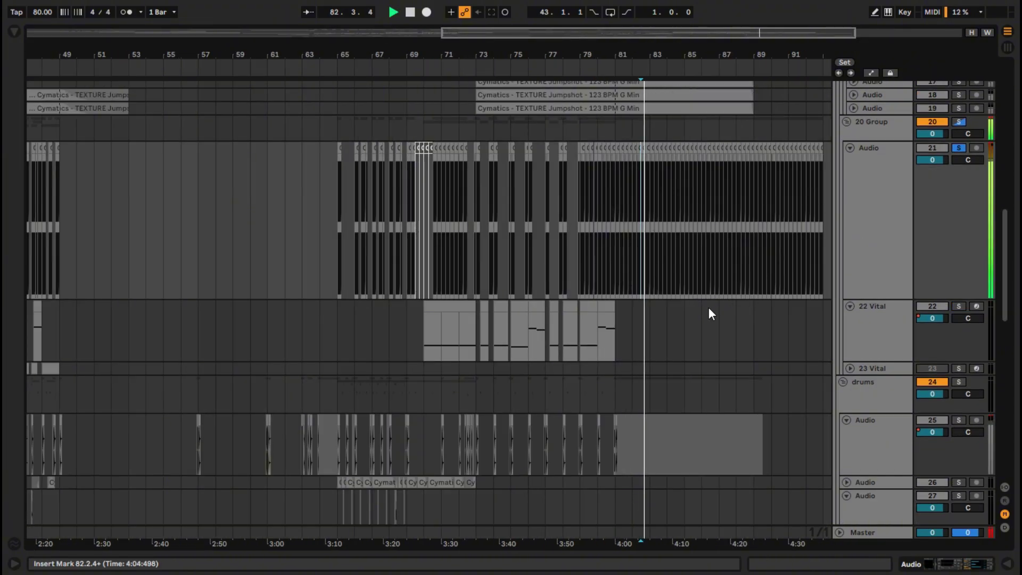
scroll(730, 311, "up", 8, "ctrl")
scroll(489, 253, "down", 7, "ctrl")
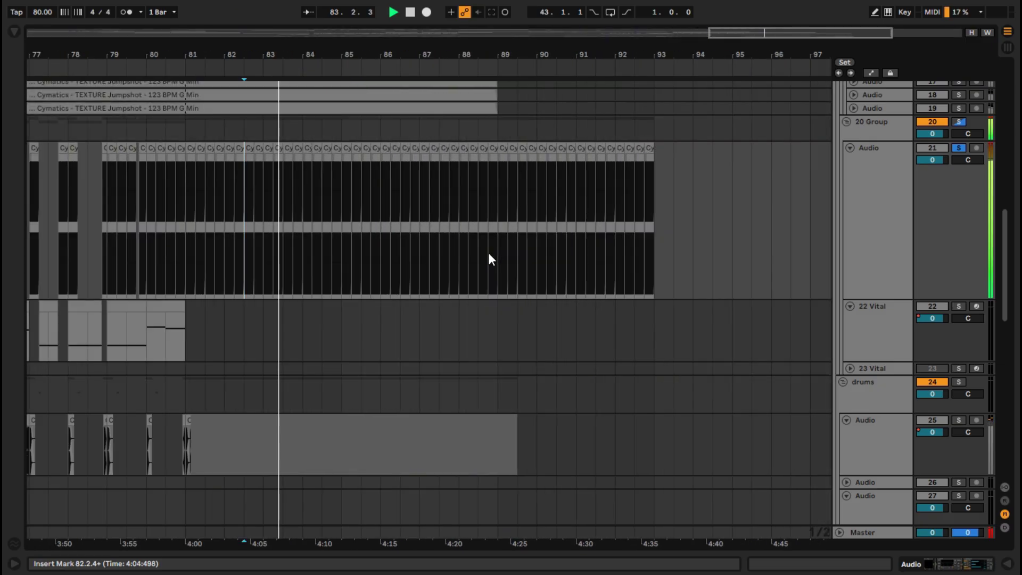
scroll(451, 248, "down", 2, "ctrl")
scroll(463, 251, "up", 3, "ctrl")
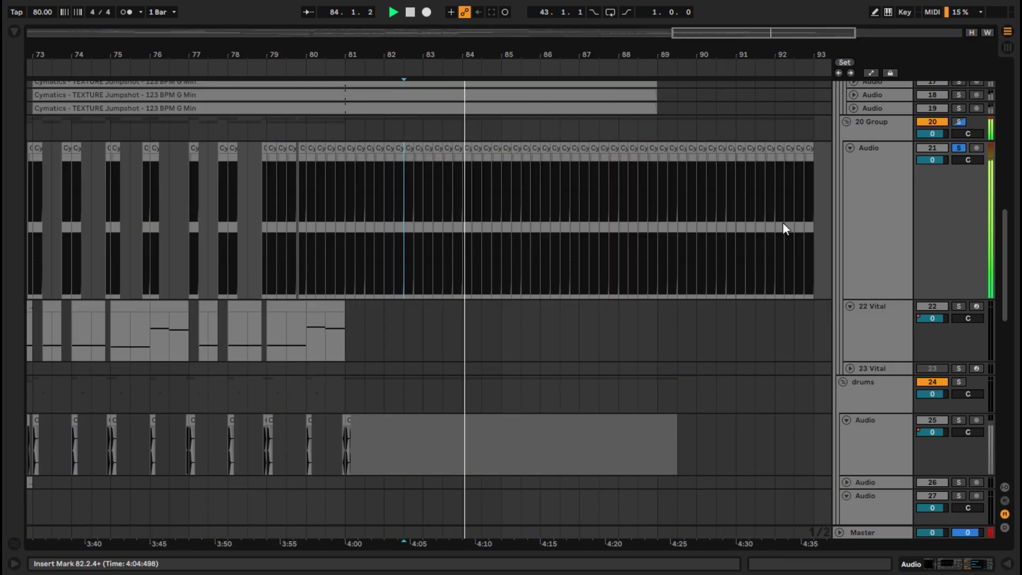
Unsolo audio track 21 and expand texture tracks 19, 18 and 17 in 16 Group
left_click(959, 148)
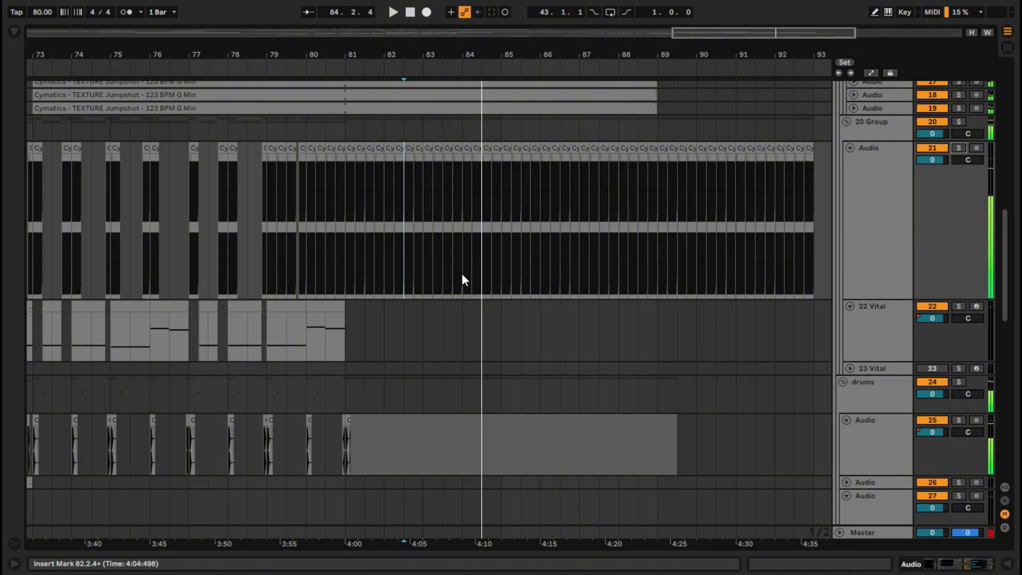
scroll(463, 277, "up", 3)
left_click(858, 247)
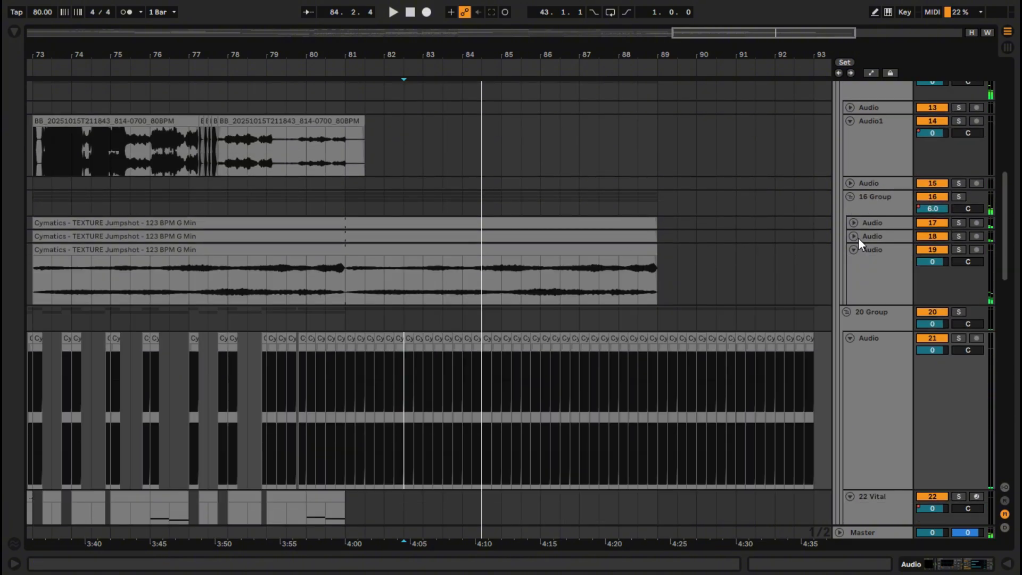
left_click(856, 236)
left_click(855, 223)
Audition the Cymatics TEXTURE Jumpshot clips from 81.1.1 and solo 16 Group during playback
left_click(363, 283)
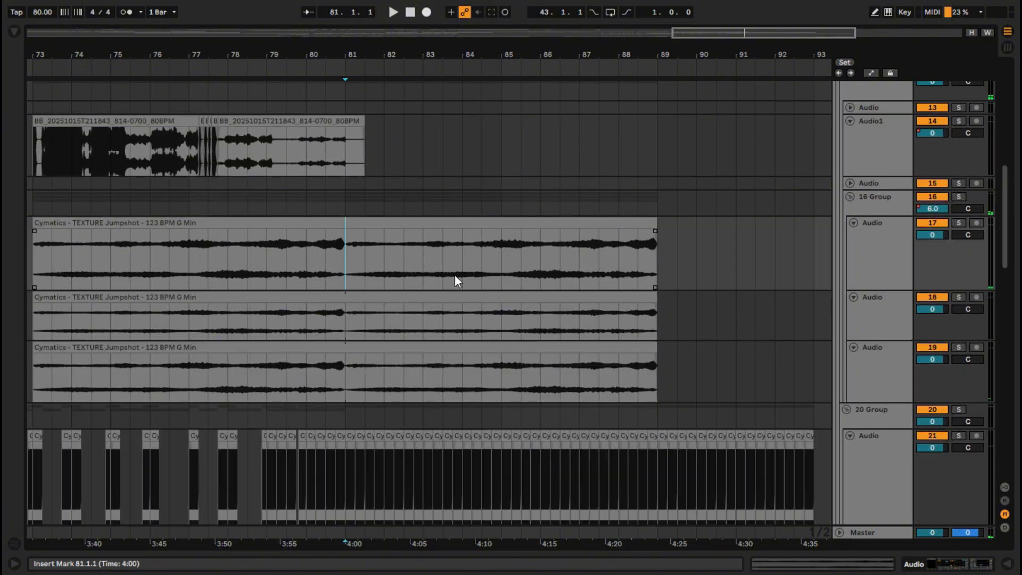
key("space")
scroll(468, 270, "up", 3)
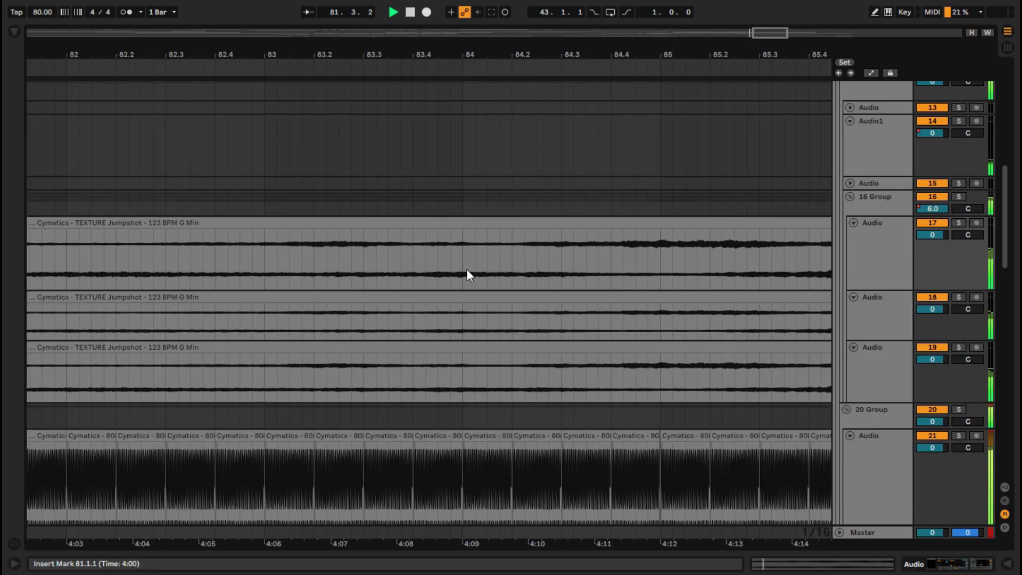
scroll(469, 272, "down", 5)
scroll(530, 276, "up", 2)
left_click(959, 196)
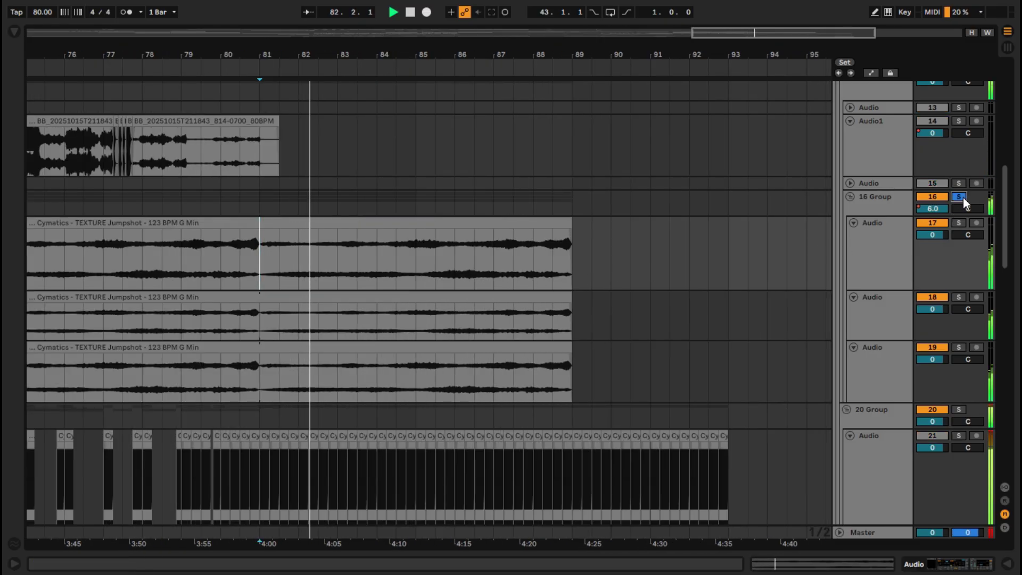
Show the automation lanes, stop playback and examine the curves across 16 Group and its texture tracks
key("a")
scroll(206, 283, "up", 3)
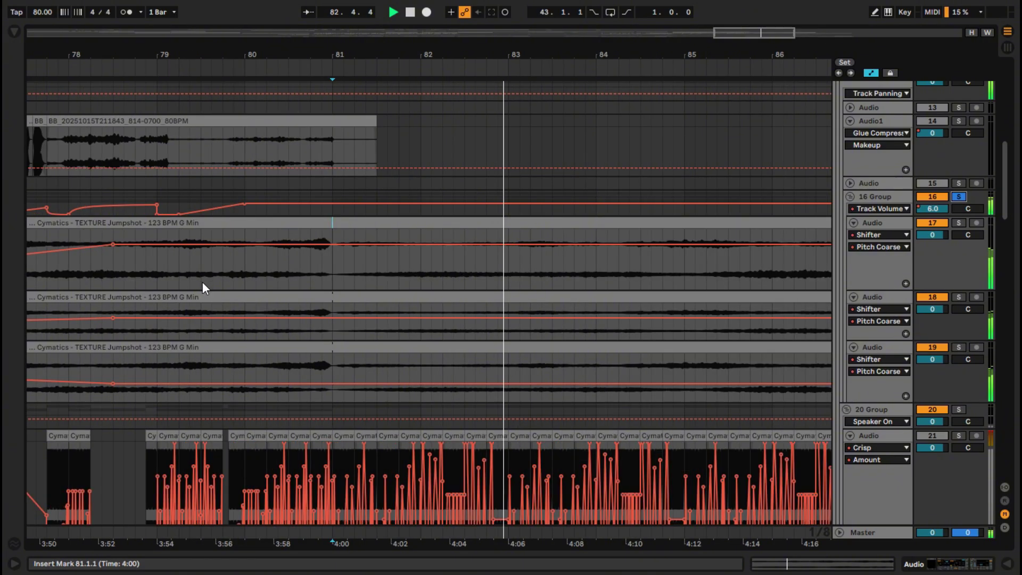
scroll(234, 293, "down", 5)
key("space")
scroll(324, 309, "up", 5)
scroll(415, 314, "down", 3)
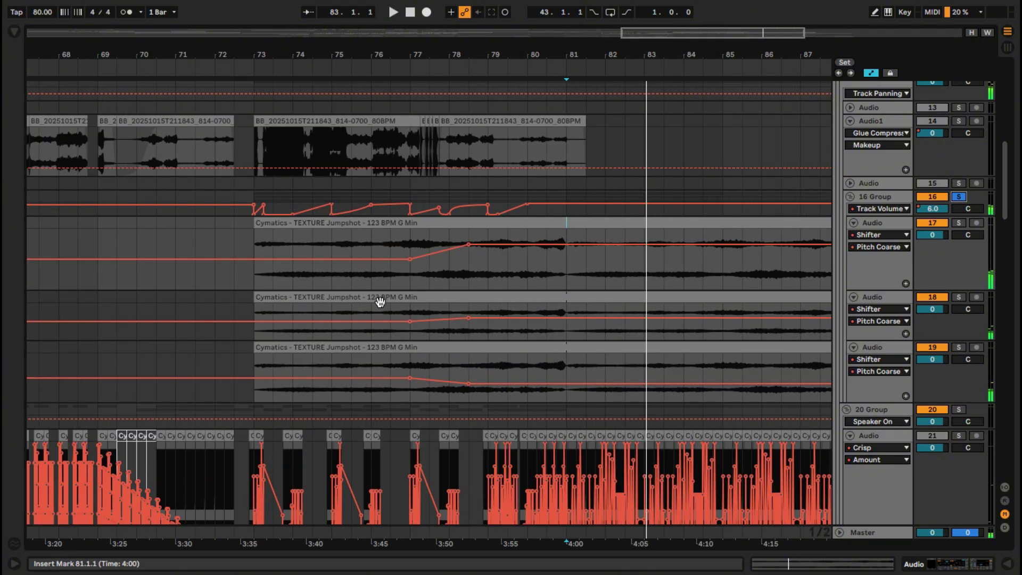
Audition the start of the Shifter pitch ramps on the soloed texture tracks from 77.1.1
left_click(340, 224)
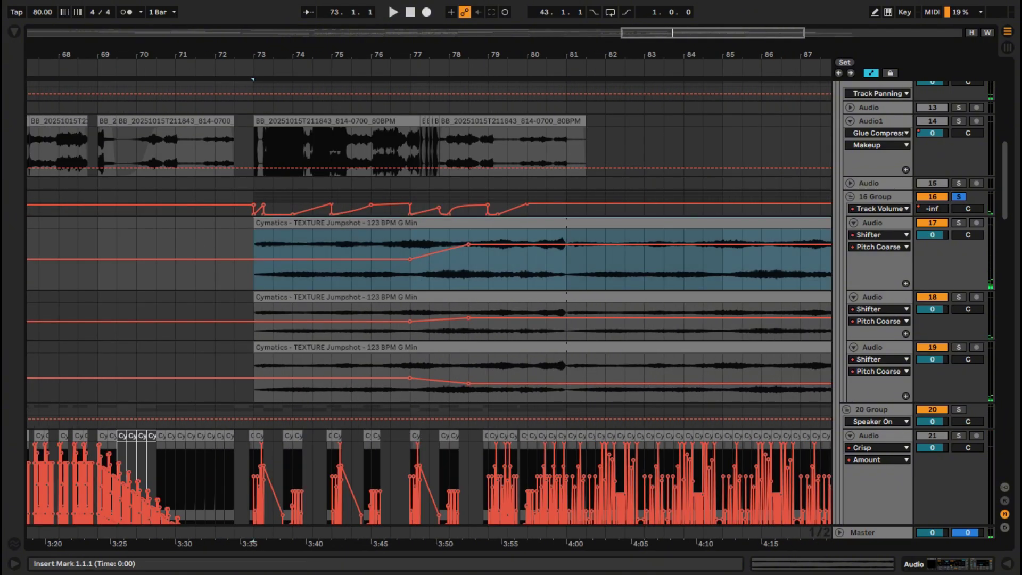
left_click(410, 281)
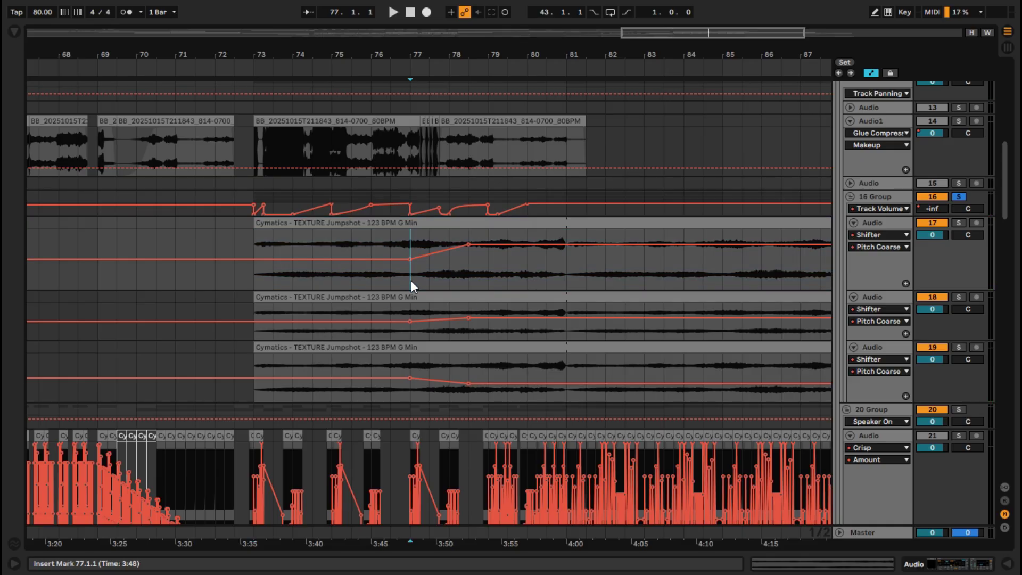
scroll(451, 288, "up", 3)
key("space")
key("space")
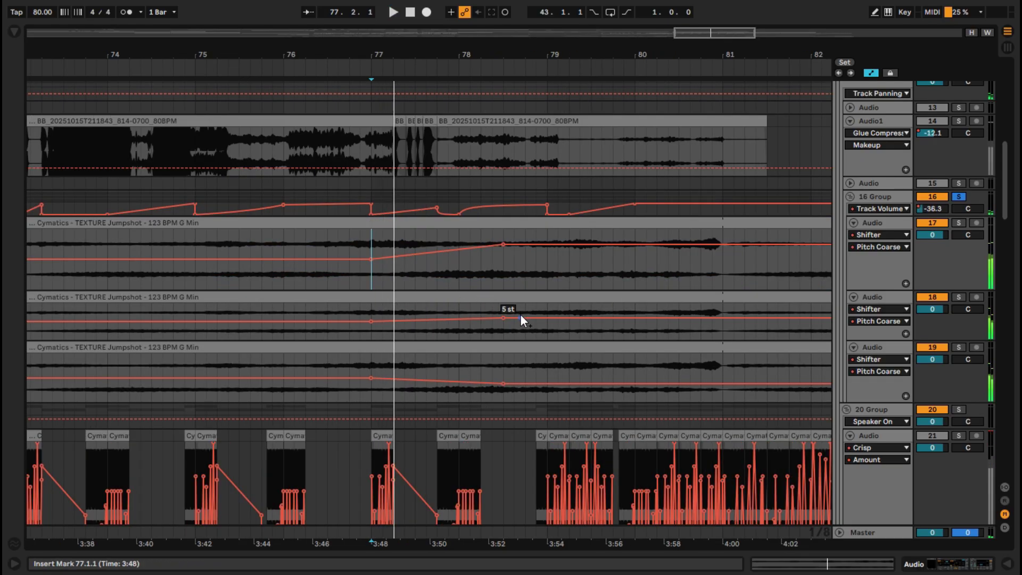
Examine the Shifter Pitch Coarse automation values on texture tracks 17, 18 and 19 around bars 77 to 81
scroll(474, 309, "down", 3)
scroll(530, 361, "up", 3)
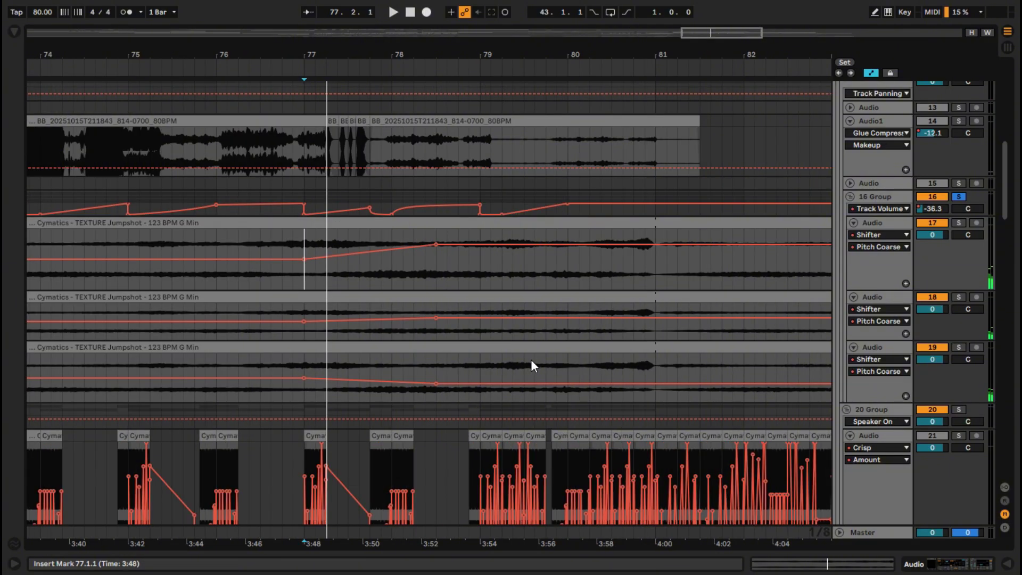
scroll(550, 383, "down", 3)
scroll(610, 387, "down", 3)
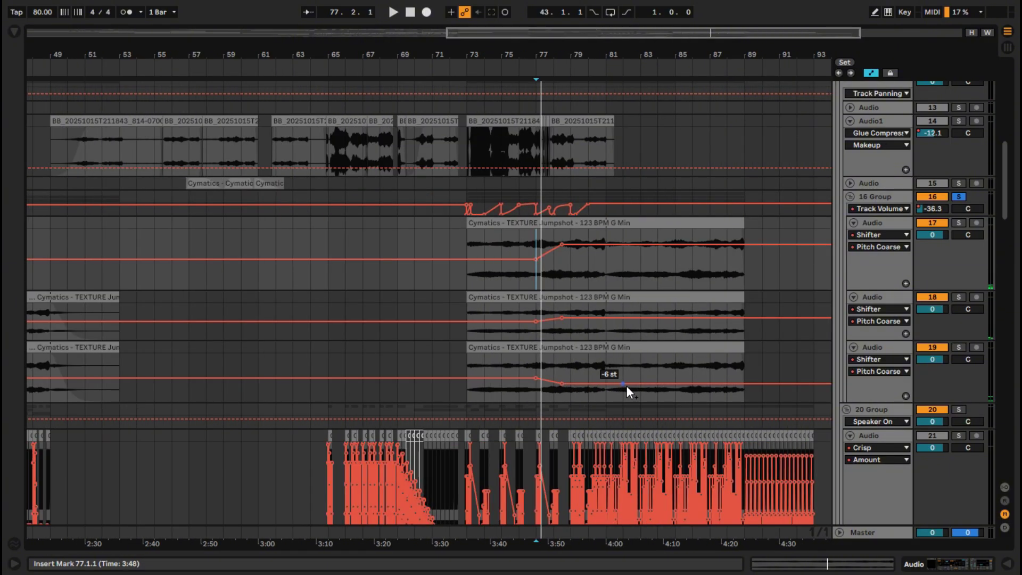
scroll(690, 372, "up", 3)
scroll(676, 372, "down", 2)
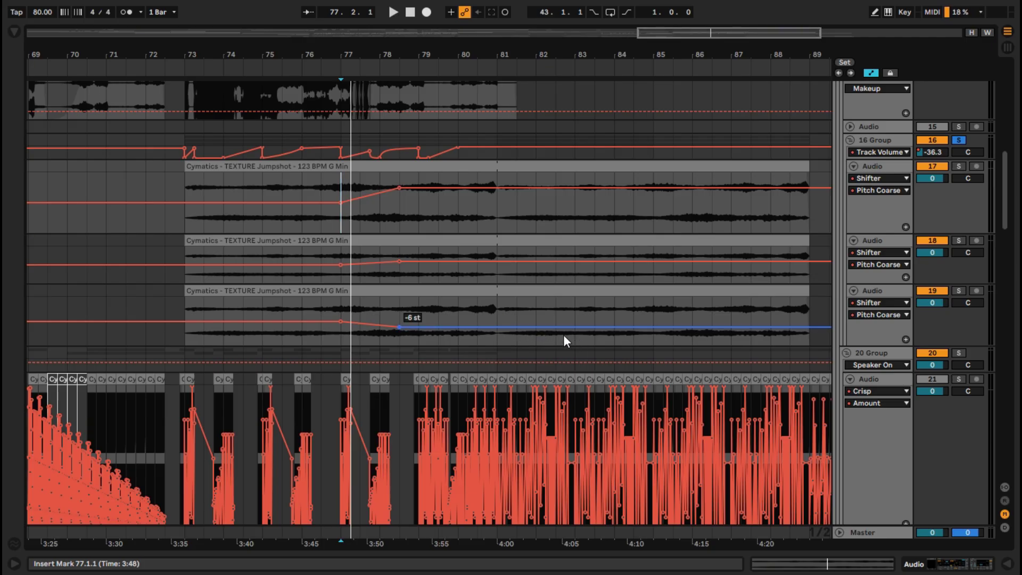
scroll(397, 291, "up", 3)
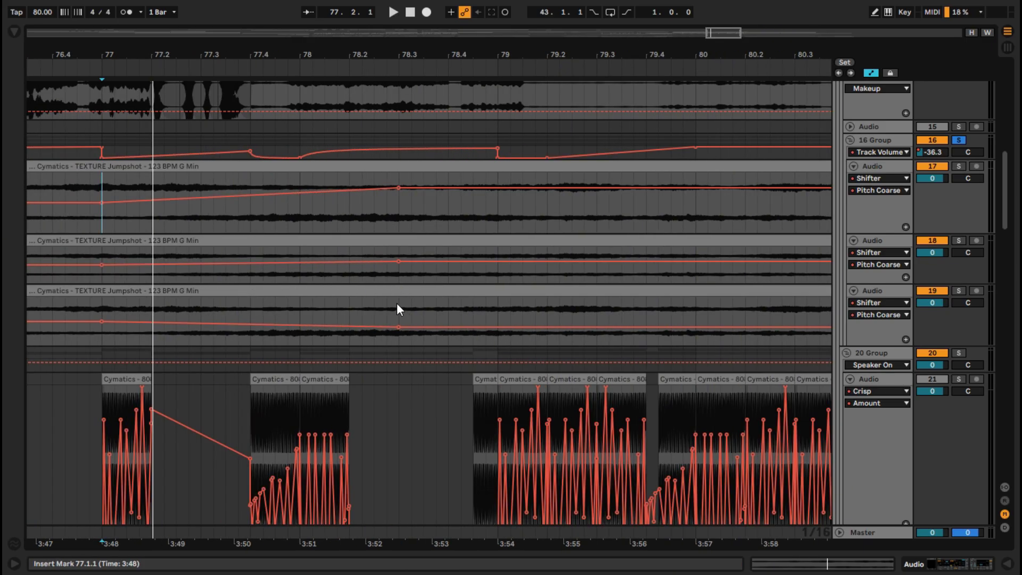
scroll(397, 303, "down", 3)
Audition the pitch-shifted textures of 16 Group from 78.3.1, where the Shifter ramps end
left_click(398, 308)
key("space")
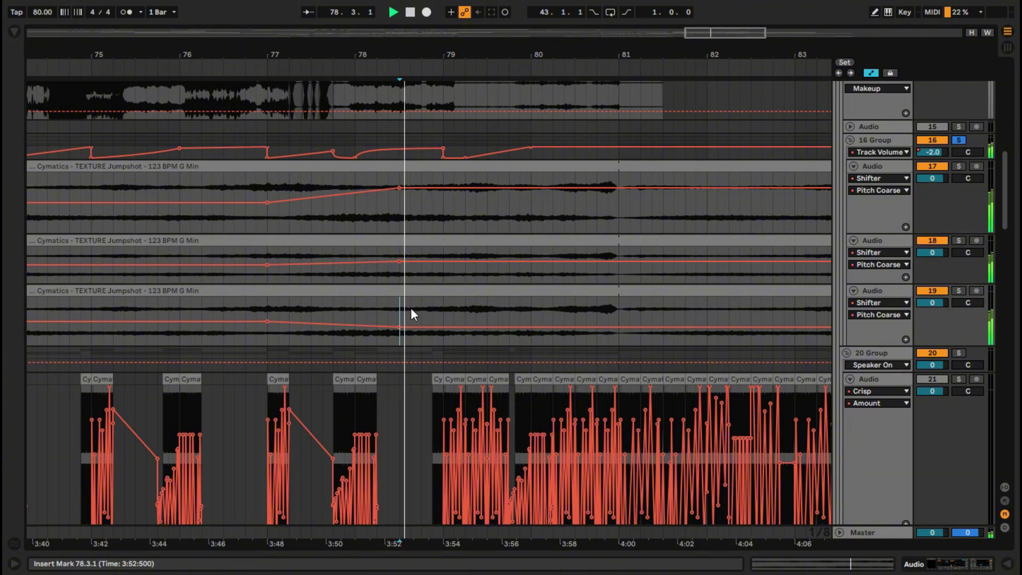
scroll(410, 299, "down", 5)
scroll(690, 286, "up", 2)
scroll(690, 286, "up", 3)
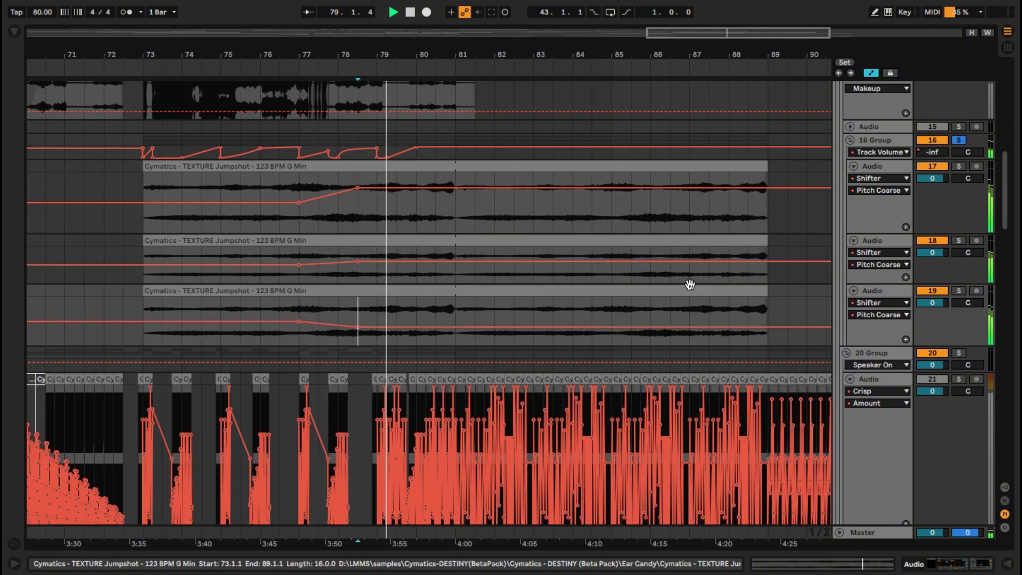
scroll(716, 286, "up", 3)
scroll(515, 301, "down", 5)
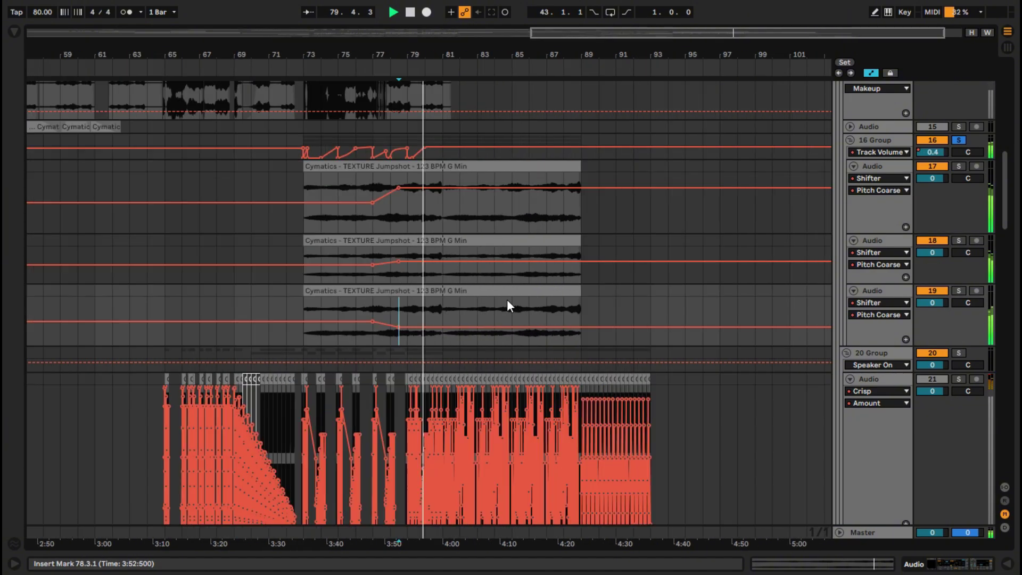
Audition the soloed texture layers from 81.1.1 into bar 82, then stop playback
scroll(569, 294, "up", 3)
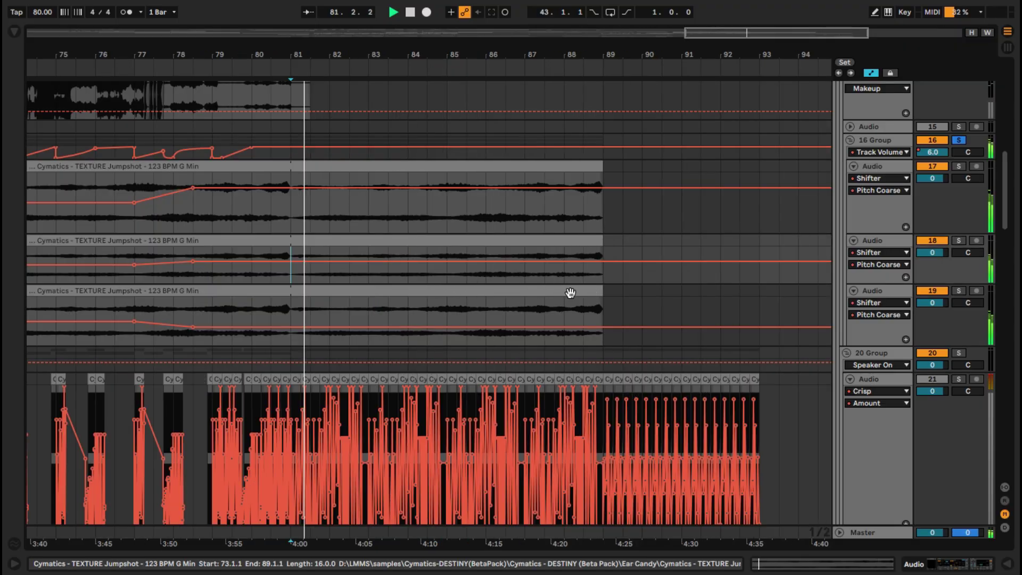
scroll(570, 293, "up", 6)
scroll(572, 293, "down", 8)
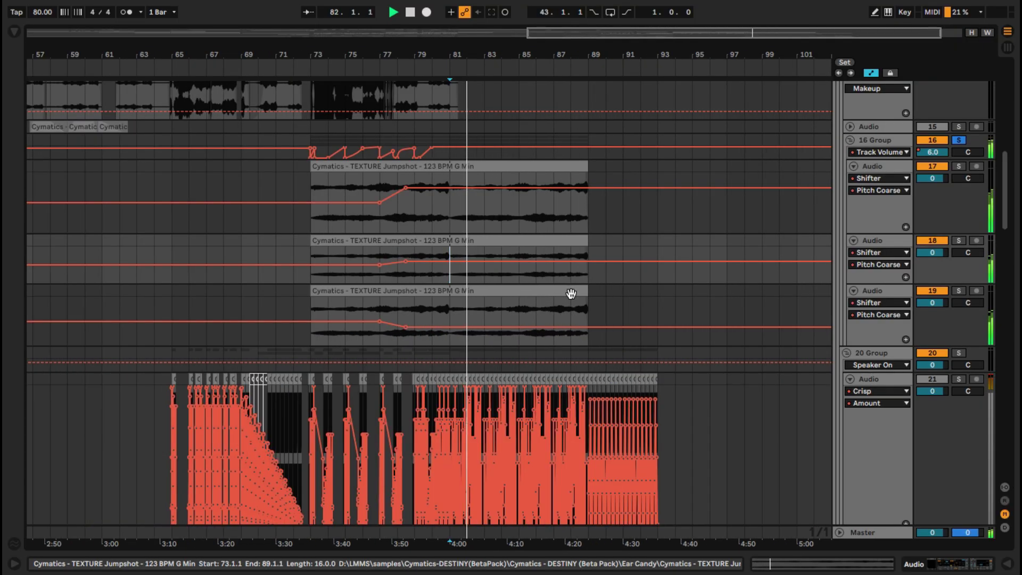
scroll(578, 294, "left", 1)
scroll(588, 293, "up", 3)
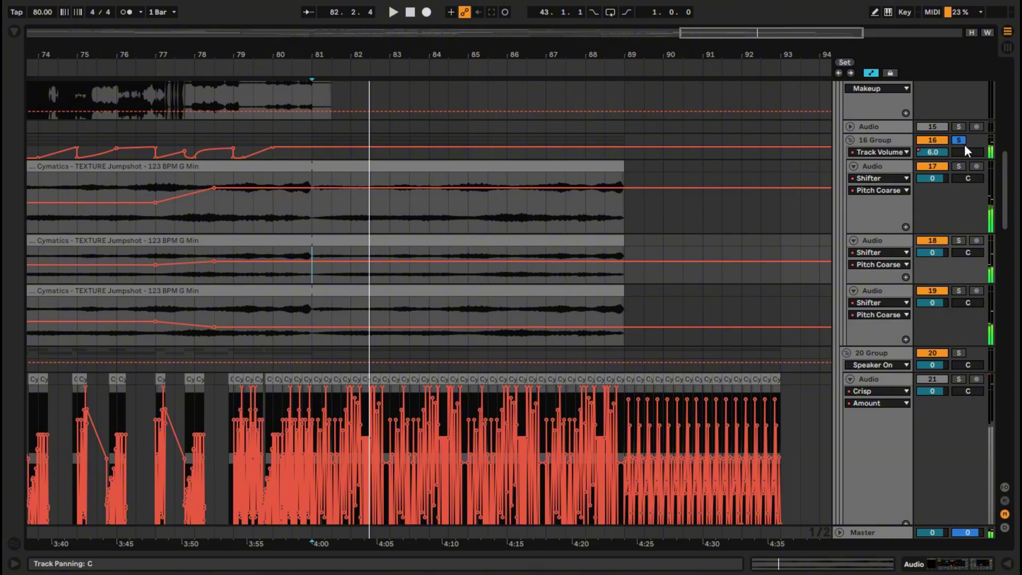
Unsolo 16 Group and examine the automation lanes of audio track 21, 22 Vital and the drums group
scroll(639, 325, "down", 2)
scroll(595, 327, "down", 4)
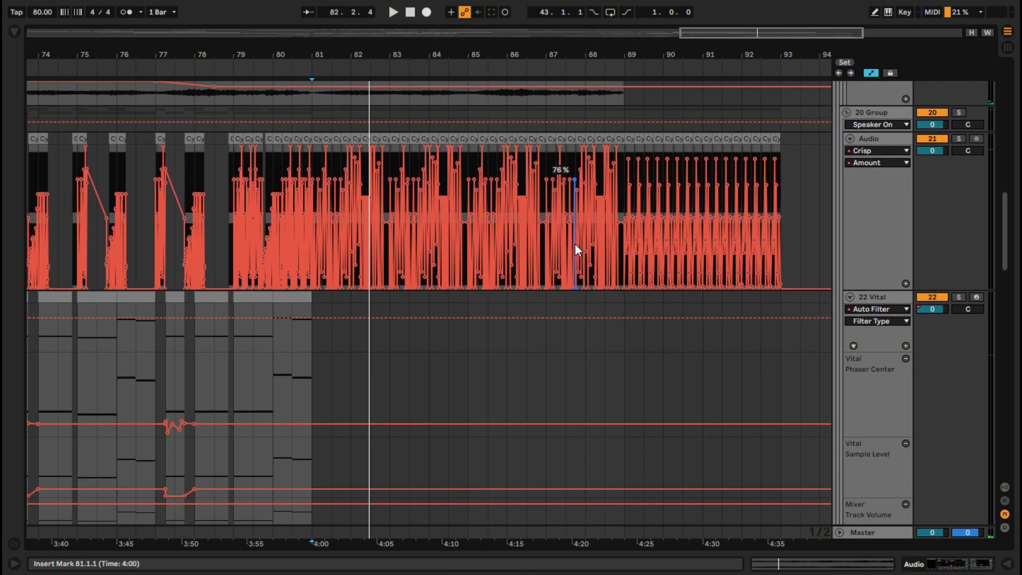
scroll(576, 245, "down", 9)
scroll(584, 282, "down", 9)
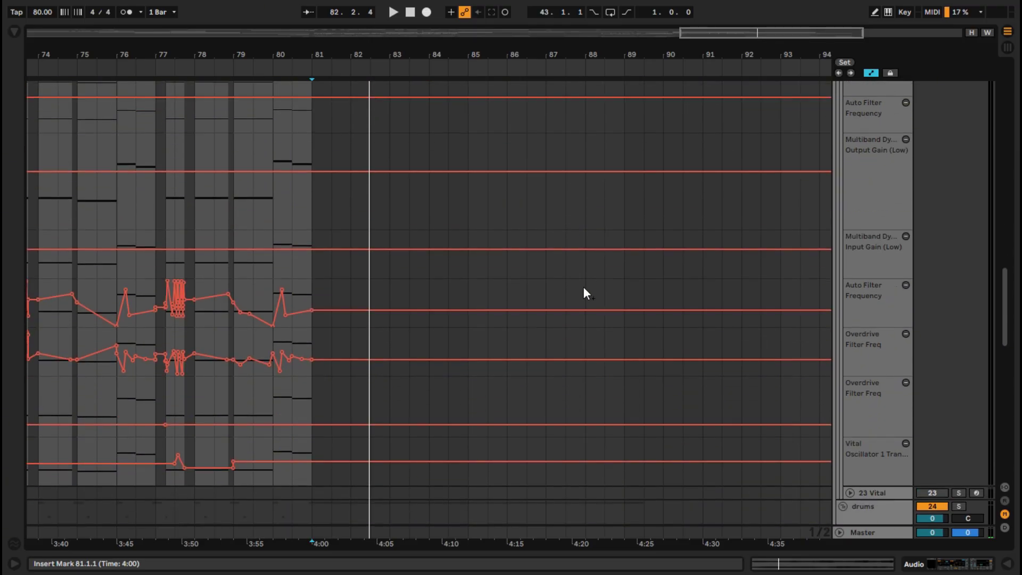
scroll(380, 319, "down", 4)
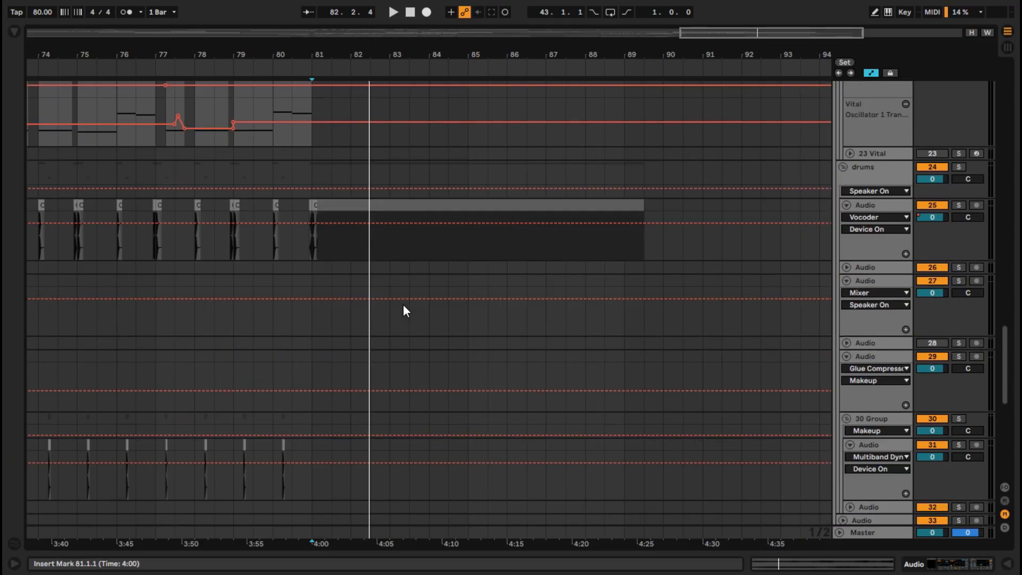
Hide the automation lanes, solo audio track 25 in the drums group and audition its long clip from bar 82
scroll(408, 308, "up", 2)
left_click(959, 191)
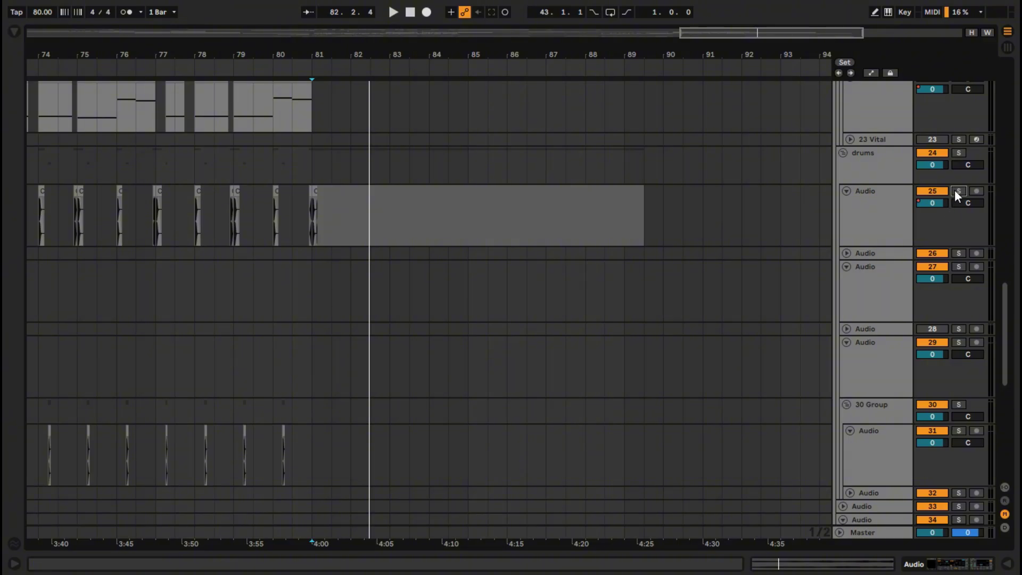
left_click(384, 225)
key("space")
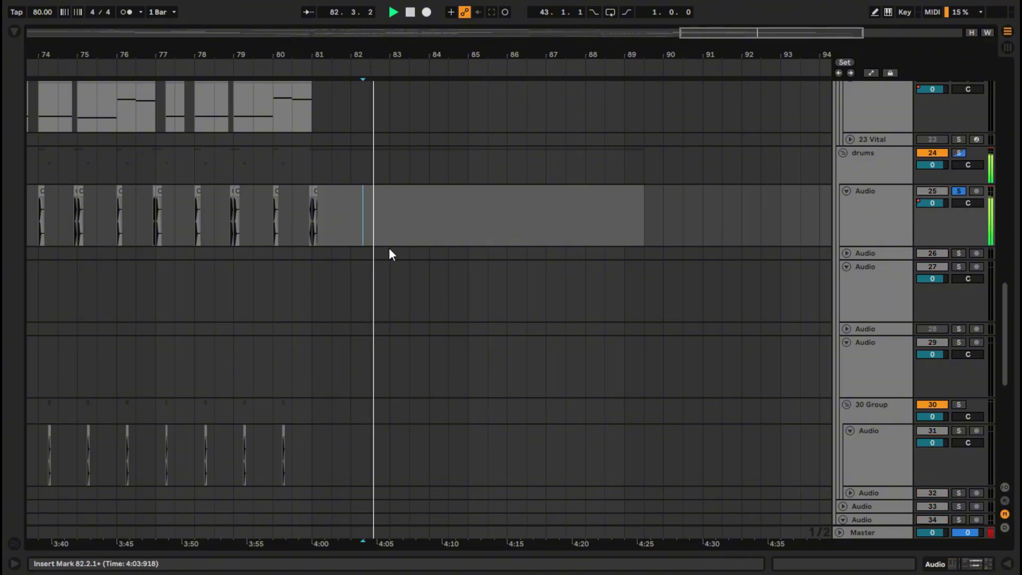
Solo audio track 36 instead of track 25 and audition its Cymatics Snare (Saturate) (Freeze) clips from 81.1.1
scroll(479, 298, "down", 3)
scroll(434, 314, "down", 7)
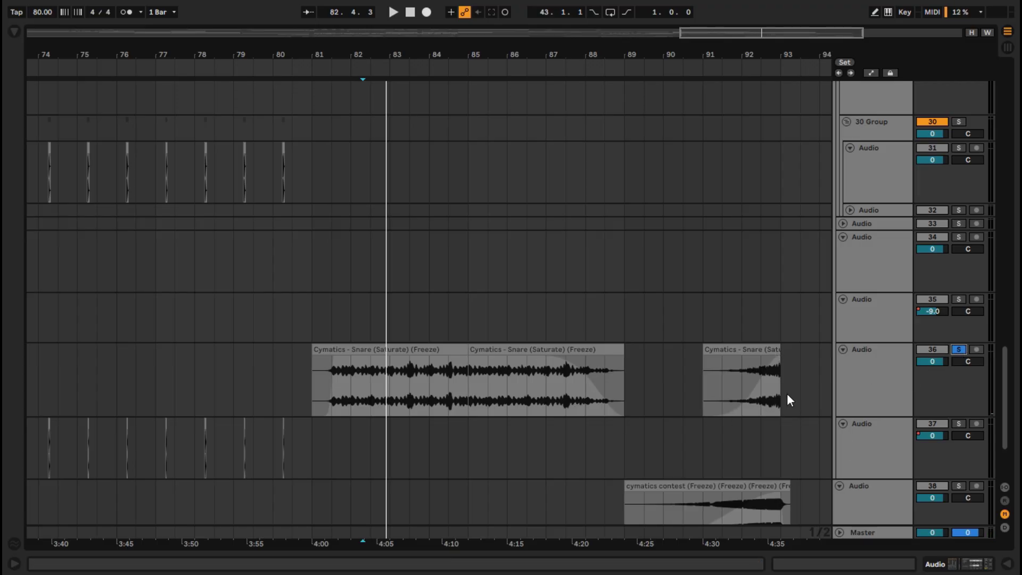
left_click(316, 379)
key("space")
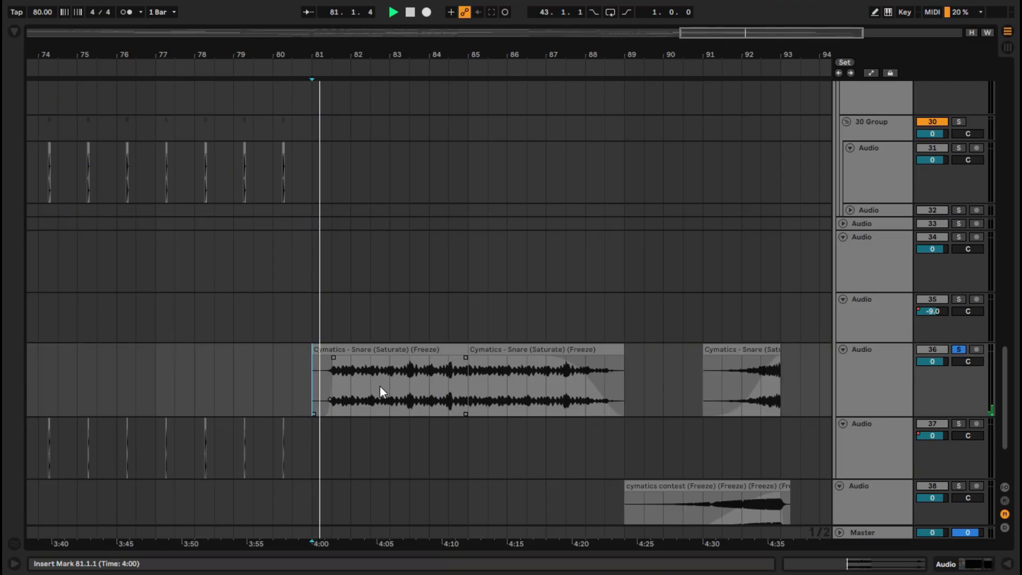
scroll(374, 386, "up", 3)
scroll(383, 384, "down", 3)
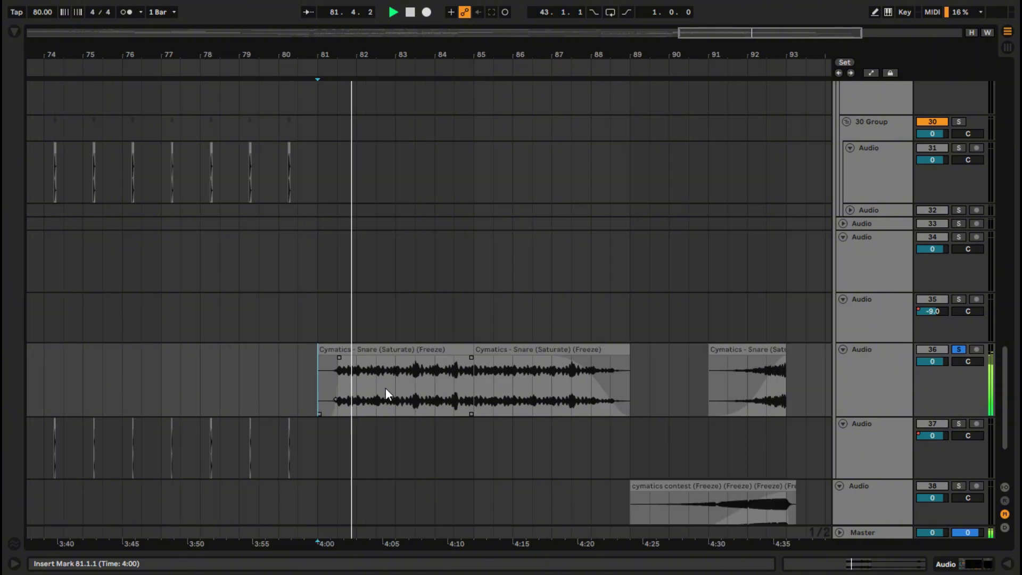
key("space")
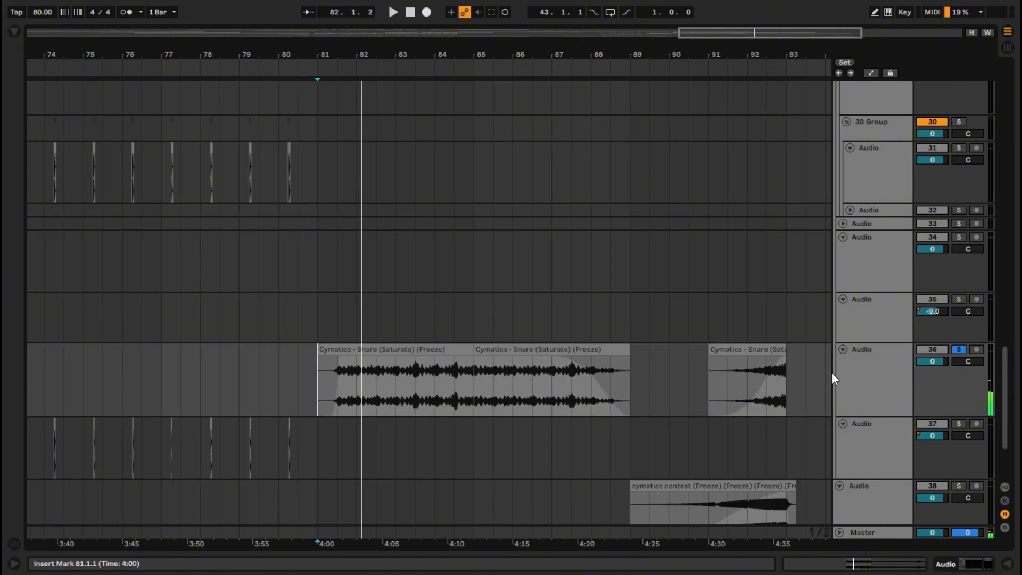
Unsolo audio track 36 and audition the full mix from 91.1.1 to the ending at bar 93
scroll(704, 357, "down", 4)
scroll(718, 361, "down", 5)
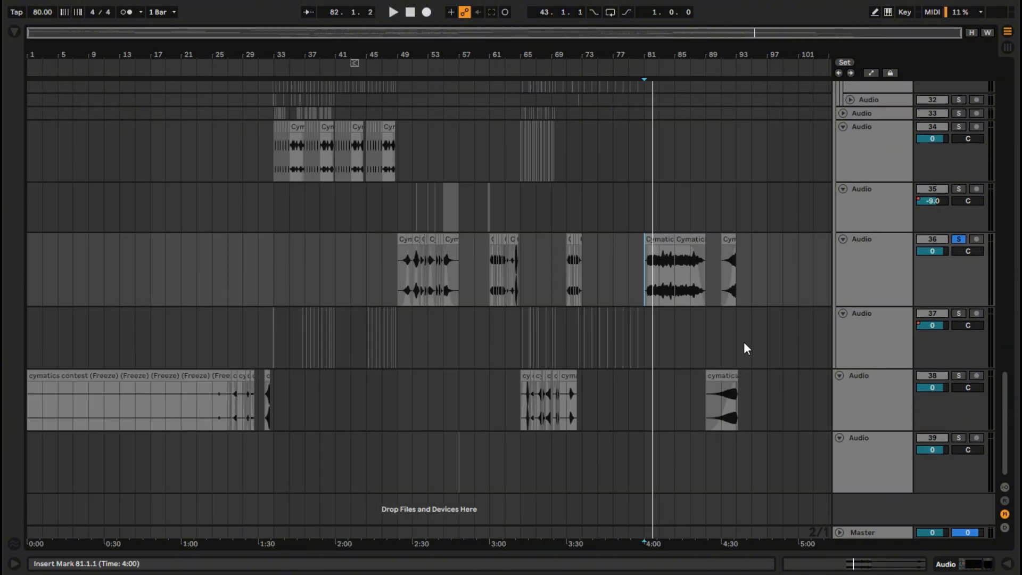
scroll(662, 352, "up", 5)
left_click(660, 334)
scroll(761, 379, "up", 4)
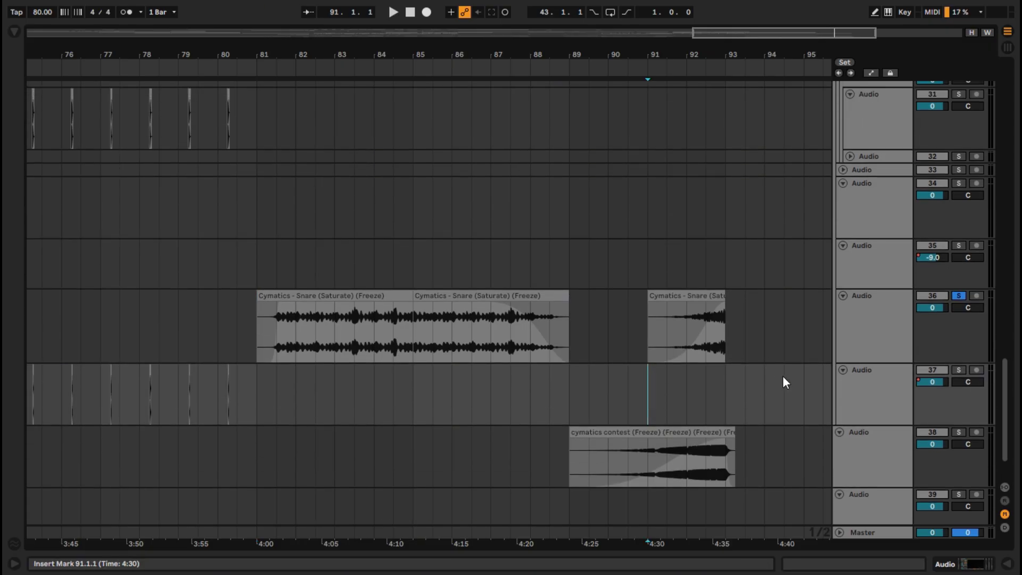
left_click(959, 352)
key("space")
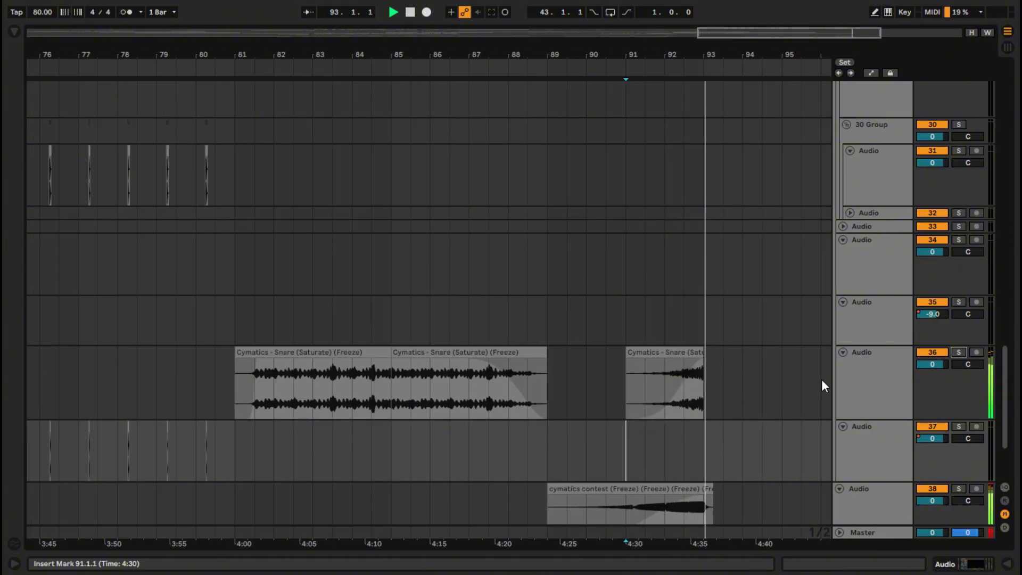
key("space")
Solo audio track 36 and audition its last faded-in snare freeze clip from 92.1.1 to bar 93
left_click(959, 352)
left_click(672, 379)
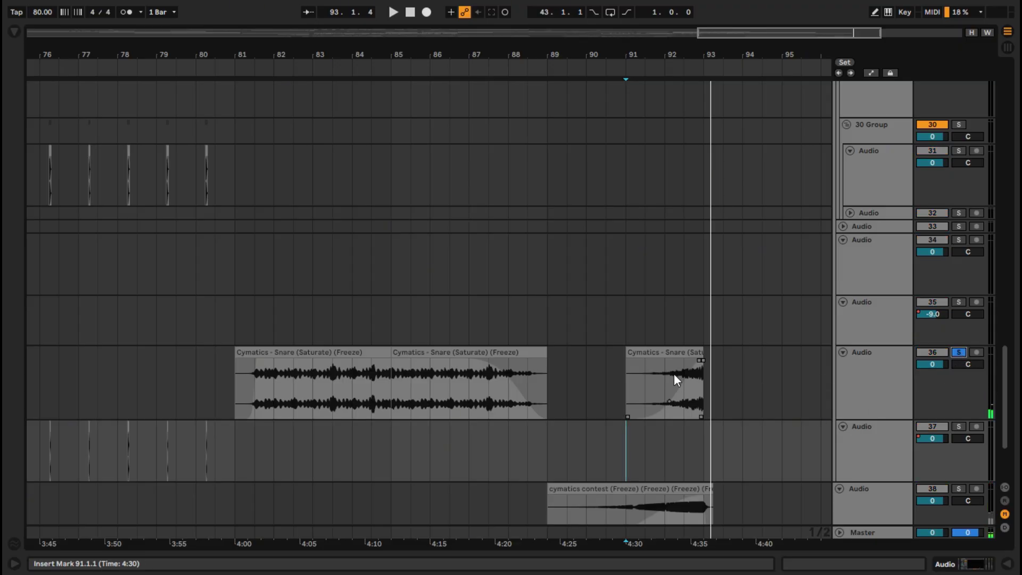
key("space")
scroll(703, 389, "up", 2)
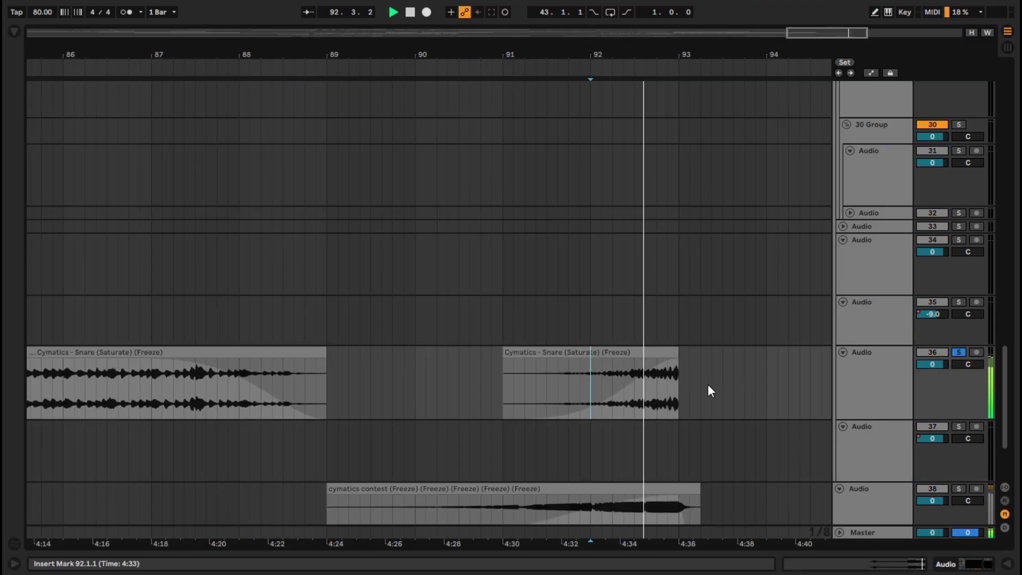
key("space")
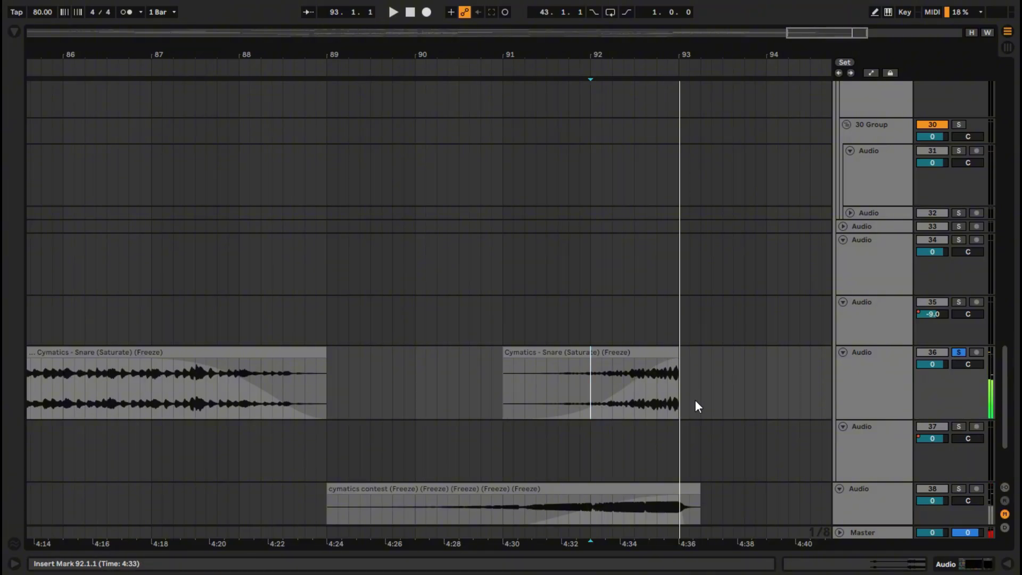
Show the whole arrangement and collapse audio track 25 in the drums group
key("w")
scroll(712, 380, "up", 3)
scroll(711, 400, "up", 6)
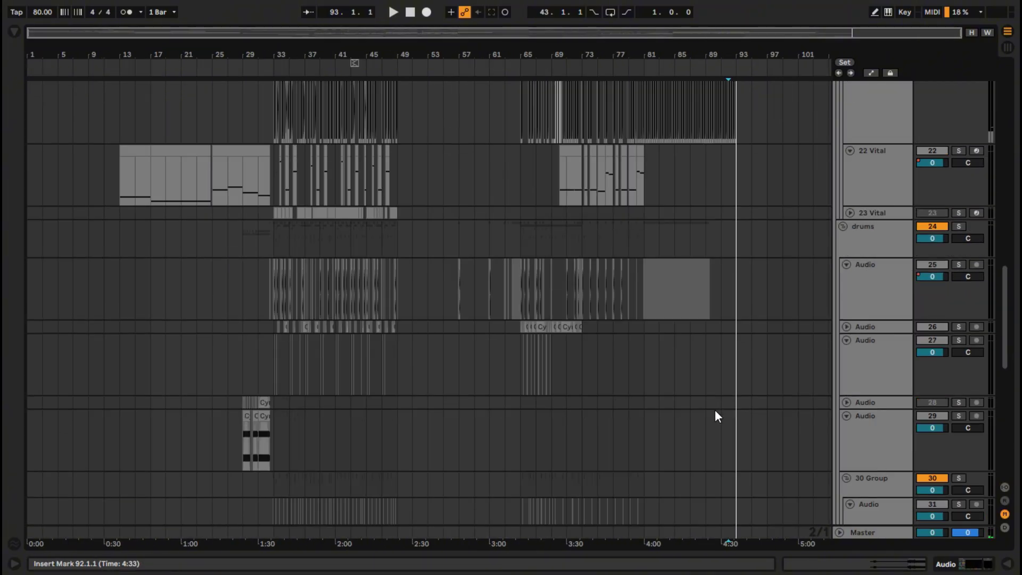
left_click(847, 364)
scroll(776, 379, "up", 3)
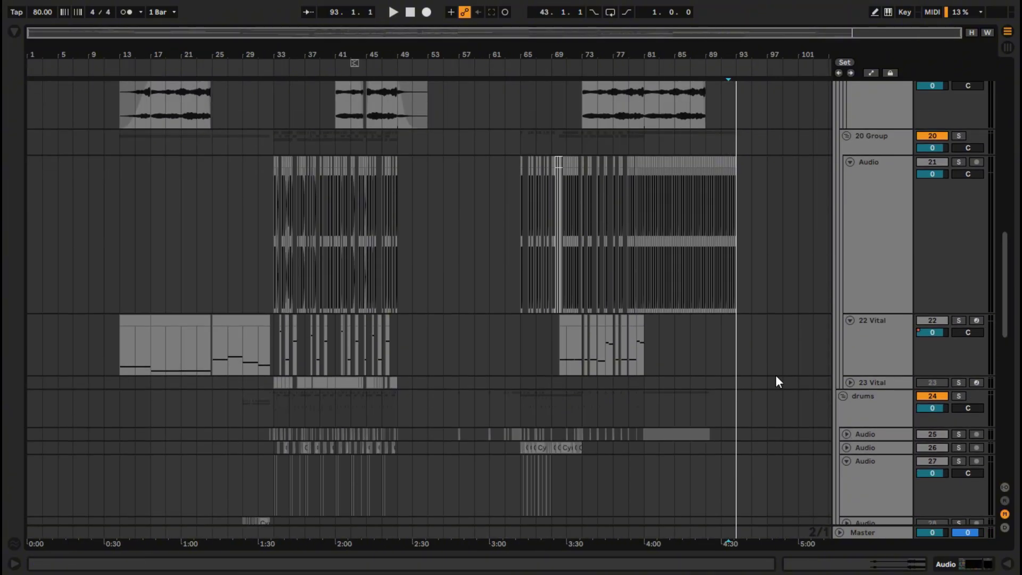
Collapse the 22 Vital track and audio track 21 in 20 Group
left_click(851, 336)
scroll(810, 385, "up", 5)
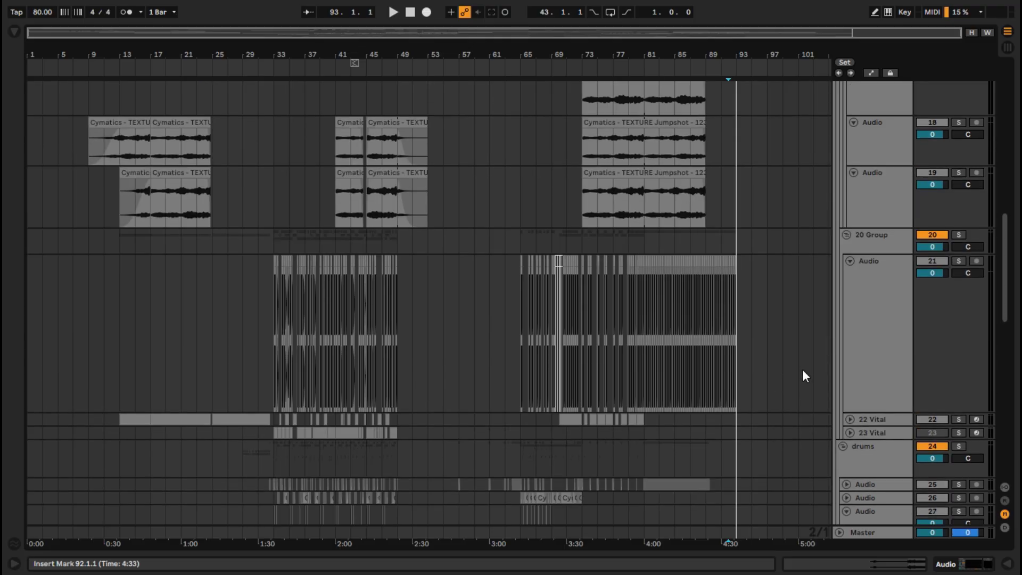
left_click(849, 263)
scroll(823, 376, "up", 4)
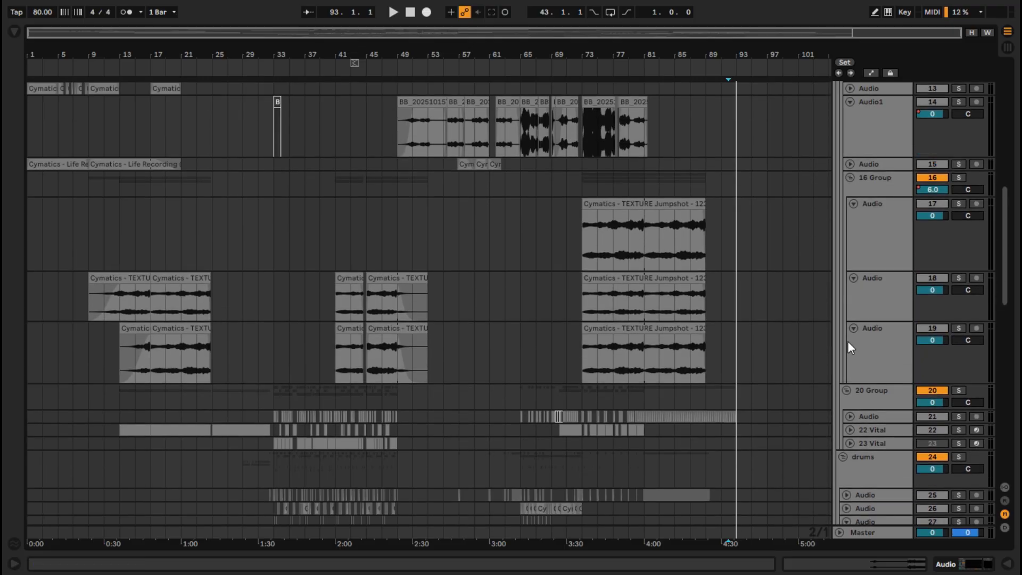
Collapse audio tracks 19, 18 and 17 in 16 Group, along with the Audio1 track 14 in the Teecutre group
left_click(855, 343)
scroll(852, 362, "up", 2)
left_click(854, 349)
scroll(863, 341, "up", 2)
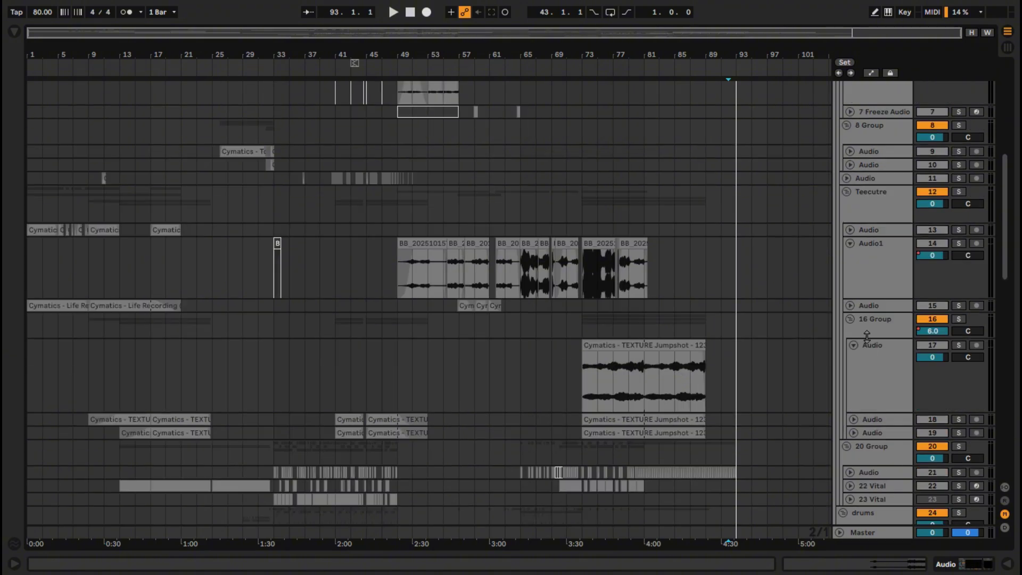
left_click(854, 345)
scroll(863, 332, "up", 3)
left_click(851, 299)
scroll(865, 340, "up", 7)
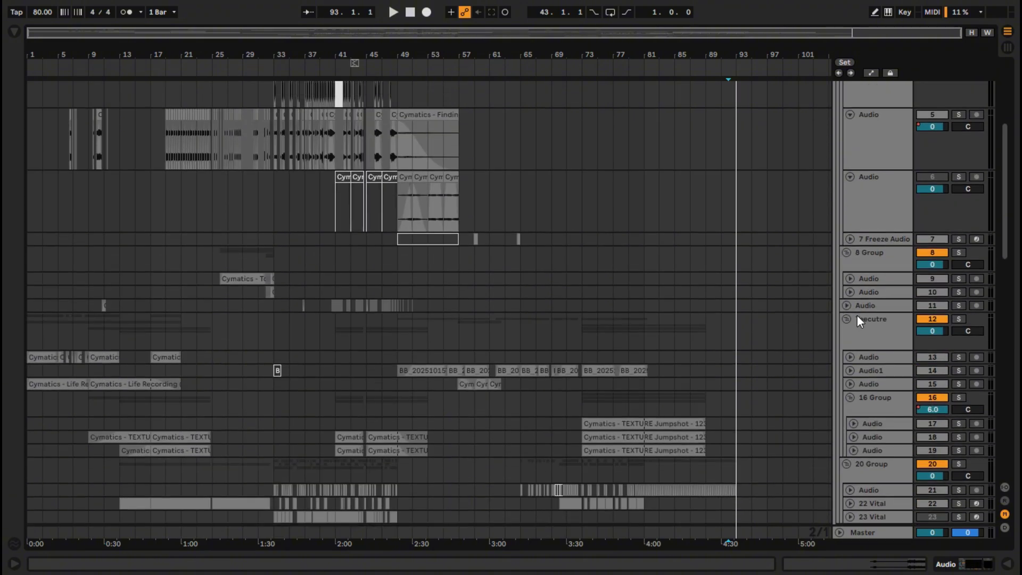
Collapse audio tracks 6, 5 and 4 in 3 Group
scroll(864, 317, "up", 2)
left_click(850, 276)
scroll(871, 402, "up", 4)
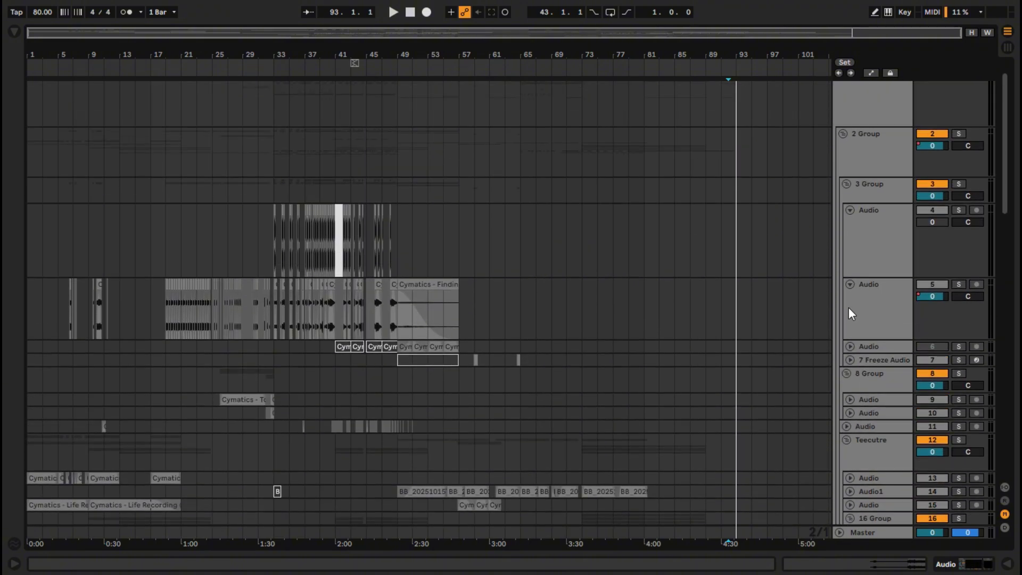
left_click(851, 285)
scroll(868, 341, "up", 1)
left_click(855, 241)
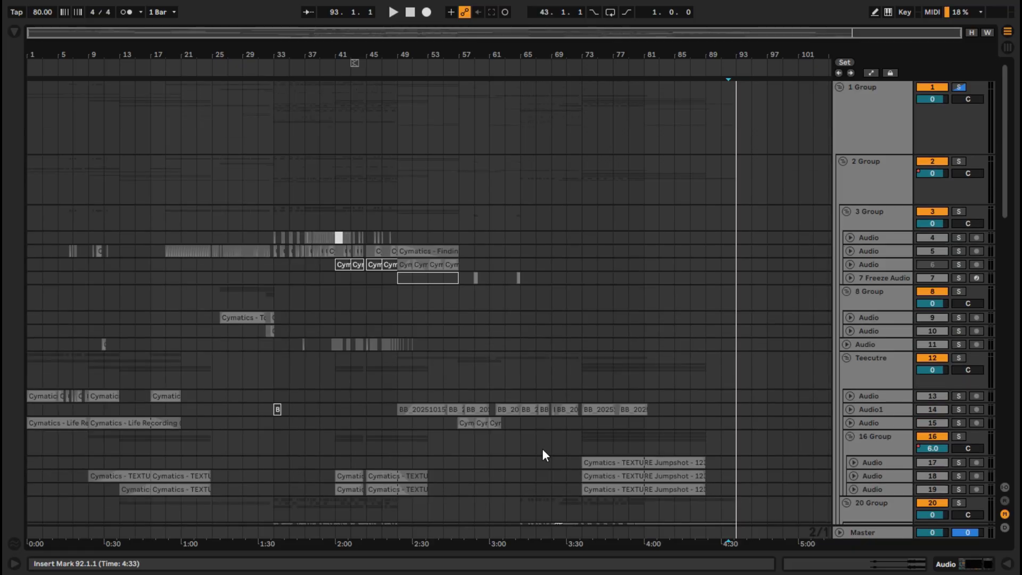
Collapse audio track 27 in the drums group and select audio track 29
scroll(577, 443, "down", 4)
scroll(583, 441, "down", 5)
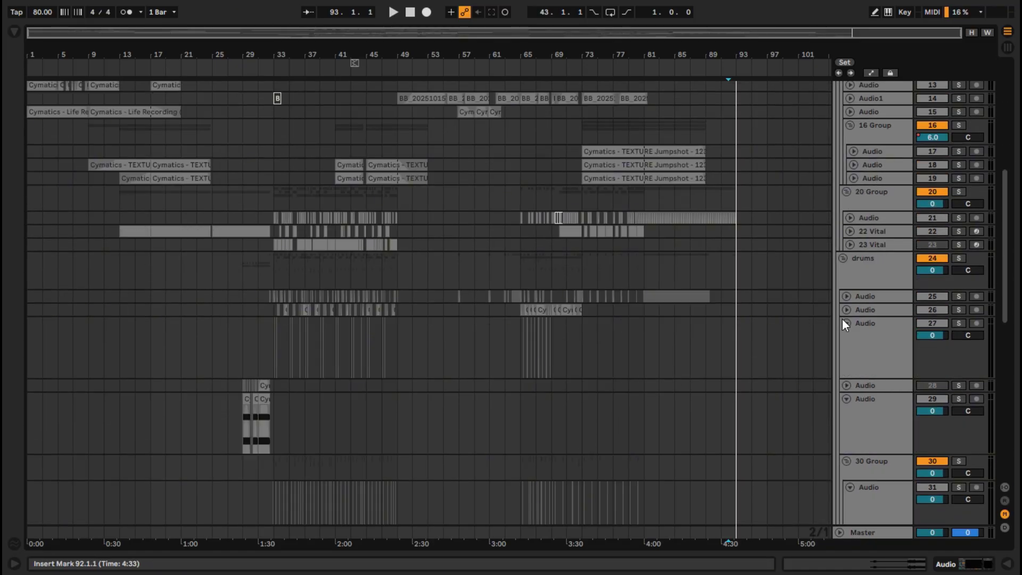
left_click(847, 367)
scroll(722, 447, "down", 5)
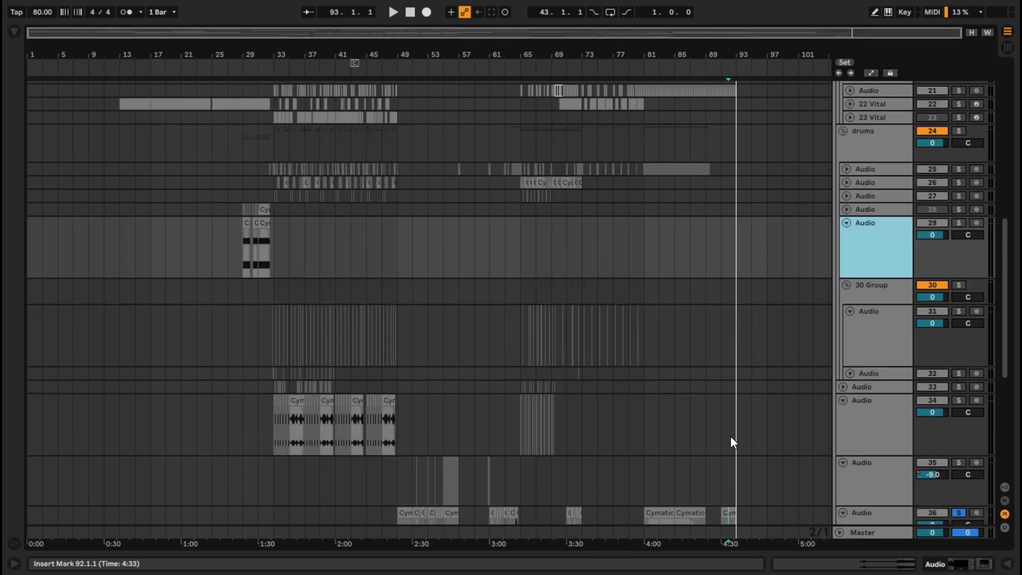